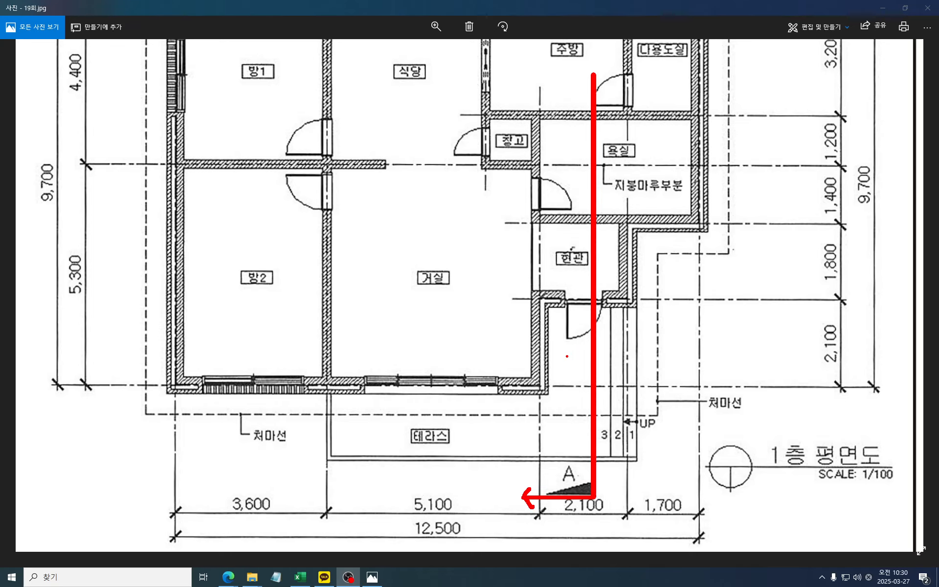
Mark floor levels on the plan: 450 at porch and entrance, 600 in living room and kitchen, 550 in bathroom, and circle the entrance door.
mouse_move(559, 349)
left_mouse_down()
mouse_move(562, 368)
mouse_move(590, 358)
left_mouse_up()
mouse_move(548, 265)
left_mouse_down()
mouse_move(548, 278)
mouse_move(560, 277)
mouse_move(556, 288)
mouse_move(569, 267)
left_mouse_up()
mouse_move(570, 270)
left_mouse_down()
mouse_move(568, 278)
mouse_move(573, 269)
left_mouse_up()
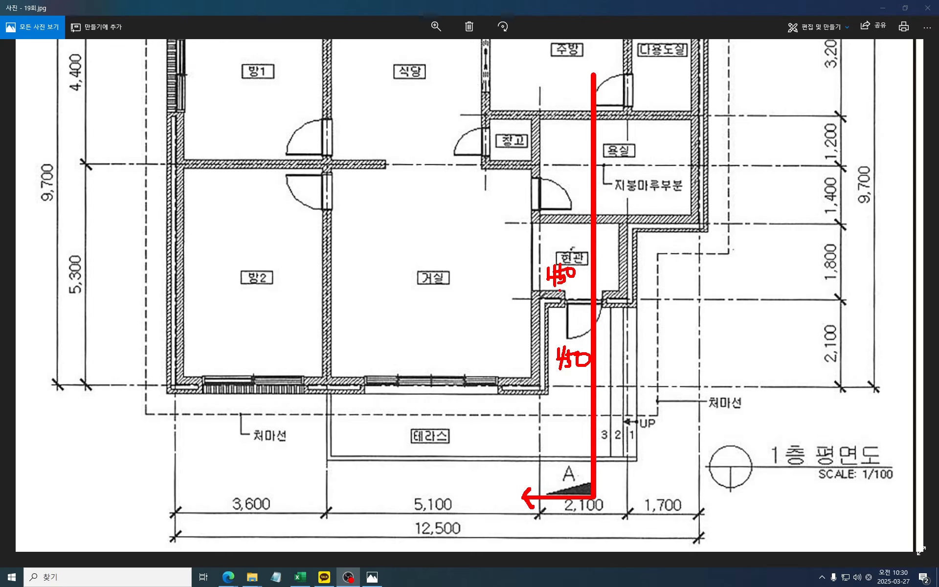
mouse_move(472, 267)
left_mouse_down()
mouse_move(456, 277)
mouse_move(473, 275)
left_mouse_up()
mouse_move(568, 68)
left_mouse_down()
mouse_move(555, 88)
mouse_move(581, 79)
left_mouse_up()
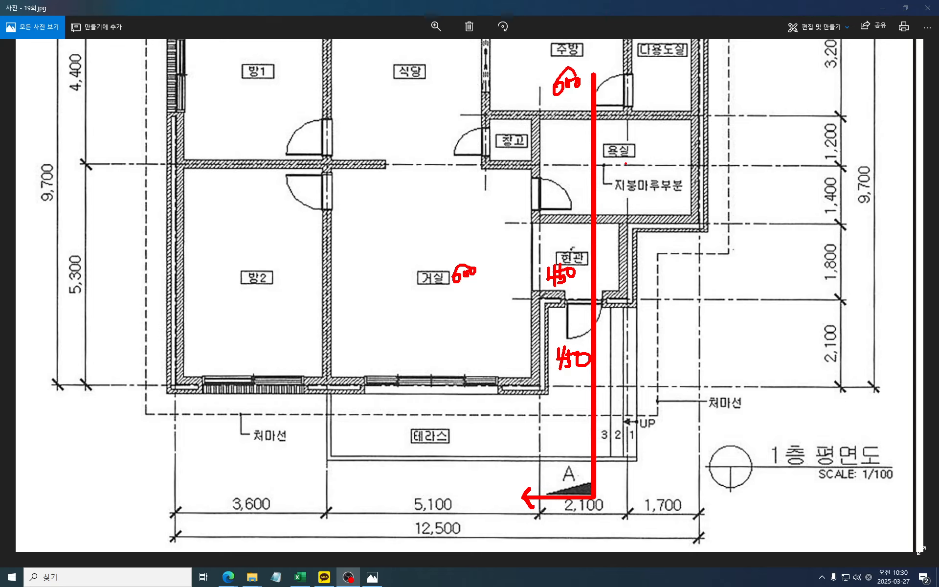
mouse_move(562, 143)
left_mouse_down()
mouse_move(562, 160)
mouse_move(569, 145)
mouse_move(572, 159)
mouse_move(587, 141)
left_mouse_up()
mouse_move(593, 322)
left_mouse_down()
mouse_move(585, 288)
mouse_move(618, 301)
mouse_move(598, 324)
left_mouse_up()
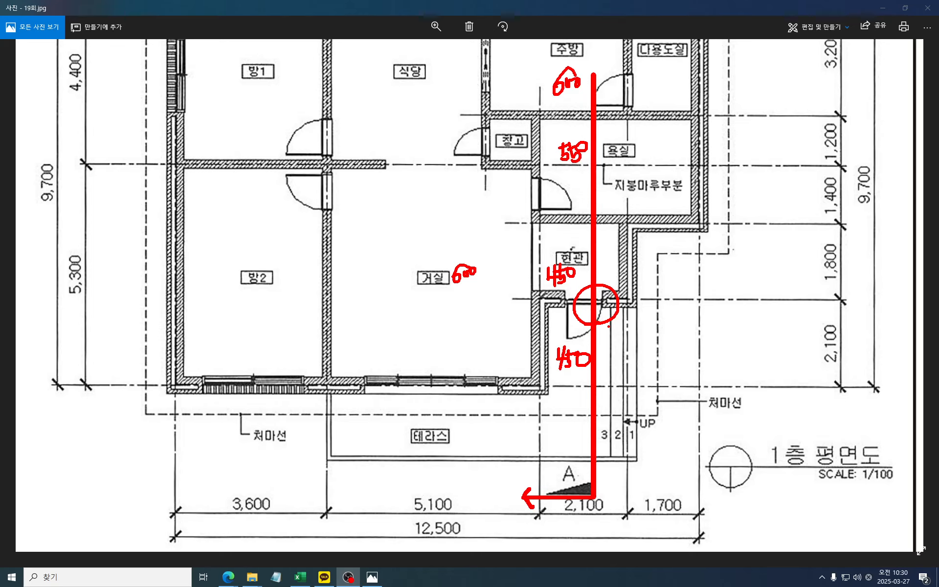
mouse_move(619, 318)
left_mouse_down()
mouse_move(655, 337)
mouse_move(658, 350)
mouse_move(682, 347)
mouse_move(701, 324)
mouse_move(709, 327)
mouse_move(701, 346)
mouse_move(735, 333)
mouse_move(731, 344)
mouse_move(744, 345)
mouse_move(753, 334)
mouse_move(774, 351)
mouse_move(742, 376)
mouse_move(762, 363)
mouse_move(768, 332)
mouse_move(796, 337)
mouse_move(790, 351)
mouse_move(799, 350)
mouse_move(805, 324)
mouse_move(807, 363)
mouse_move(785, 360)
left_mouse_up()
left_click(677, 342)
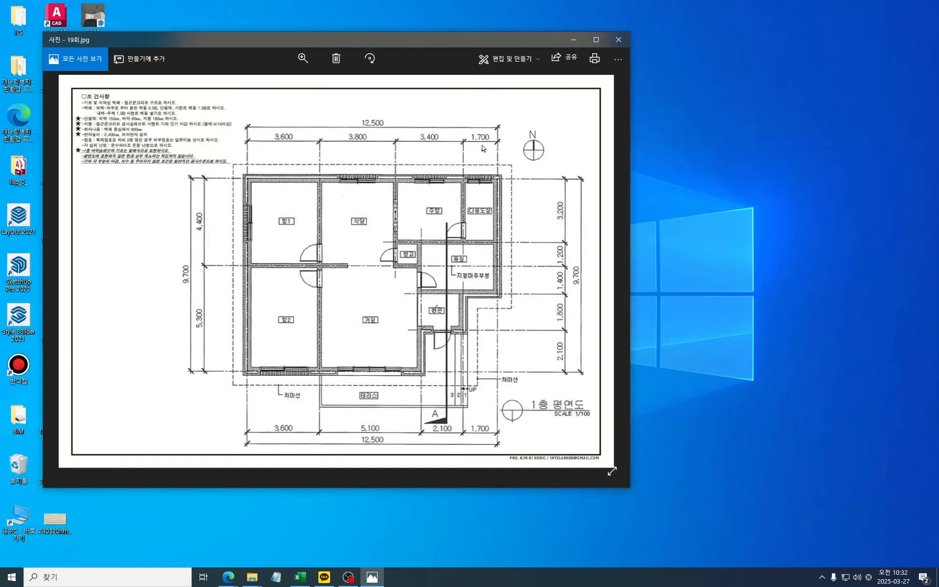
Launch AutoCAD 2023 and arrange the 19회.jpg floor plan as a tall, narrow window showing the section line A area.
left_click_drag(474, 36, 587, 255)
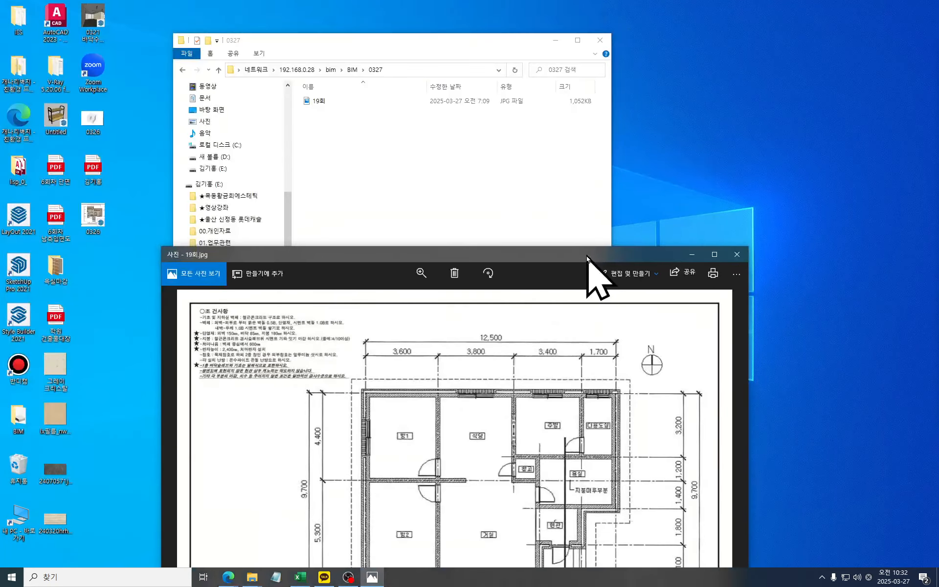
left_click(55, 22)
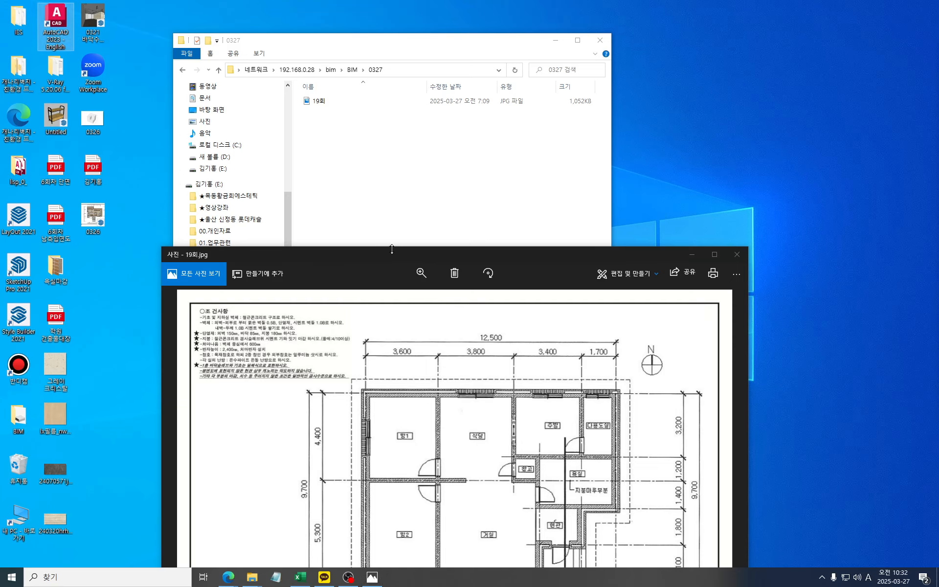
left_click_drag(330, 257, 170, 11)
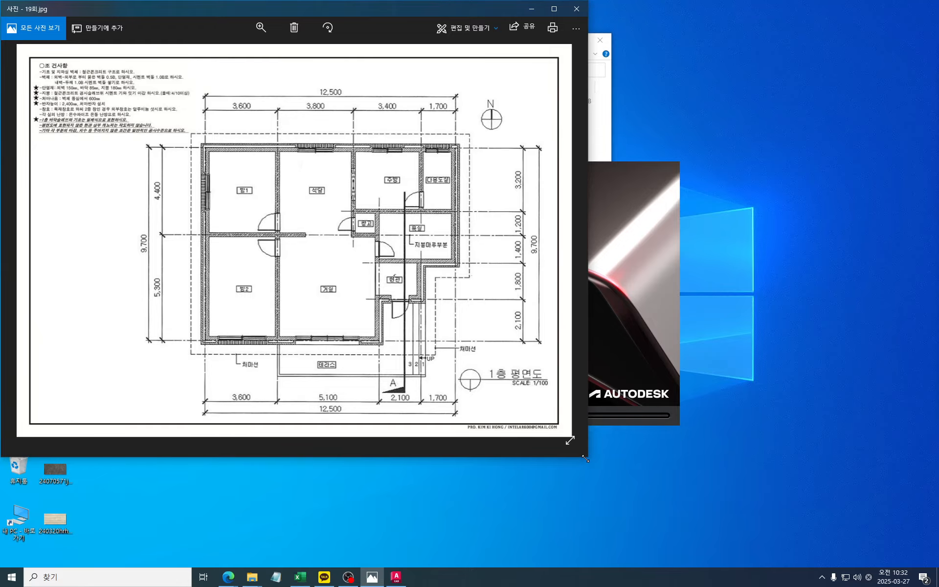
left_click_drag(586, 458, 331, 568)
scroll(272, 374, "up", 5)
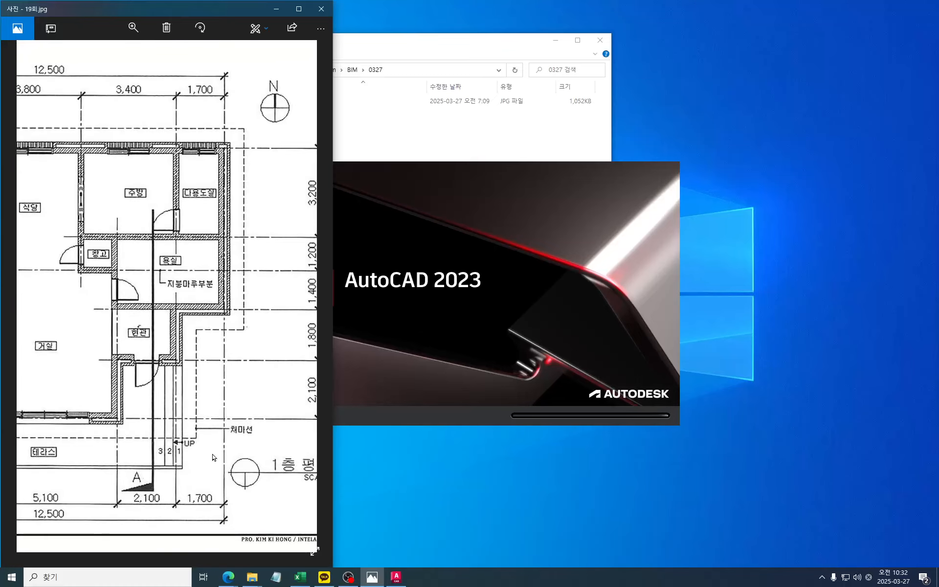
scroll(210, 452, "up", 4)
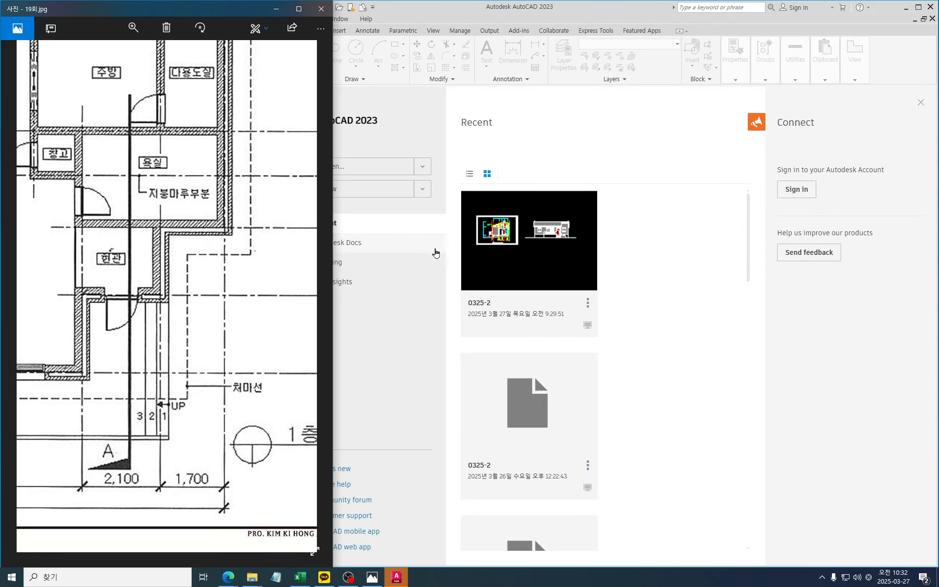
Start a new drawing from the acadiso.dwt template and fit its window beside the floor plan image.
left_click(390, 196)
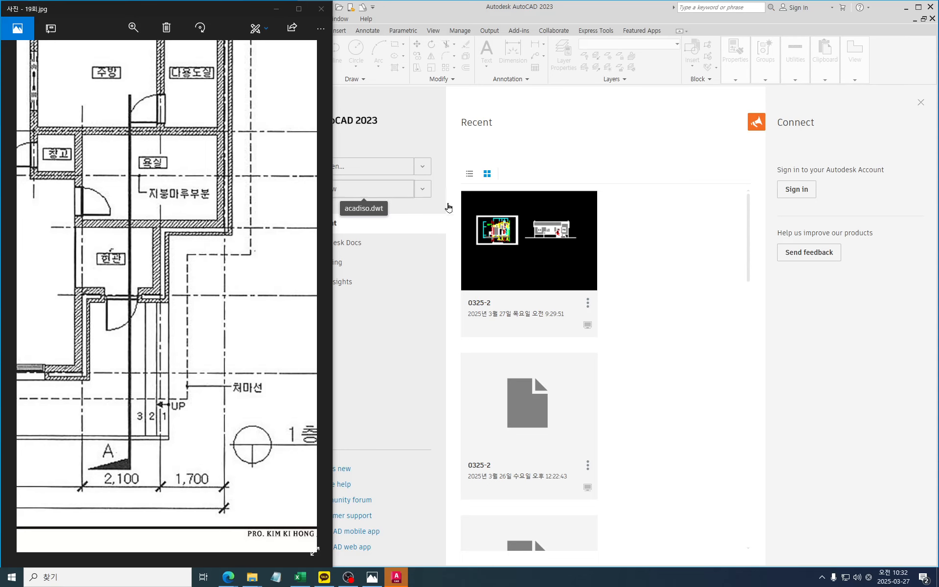
left_click(339, 203)
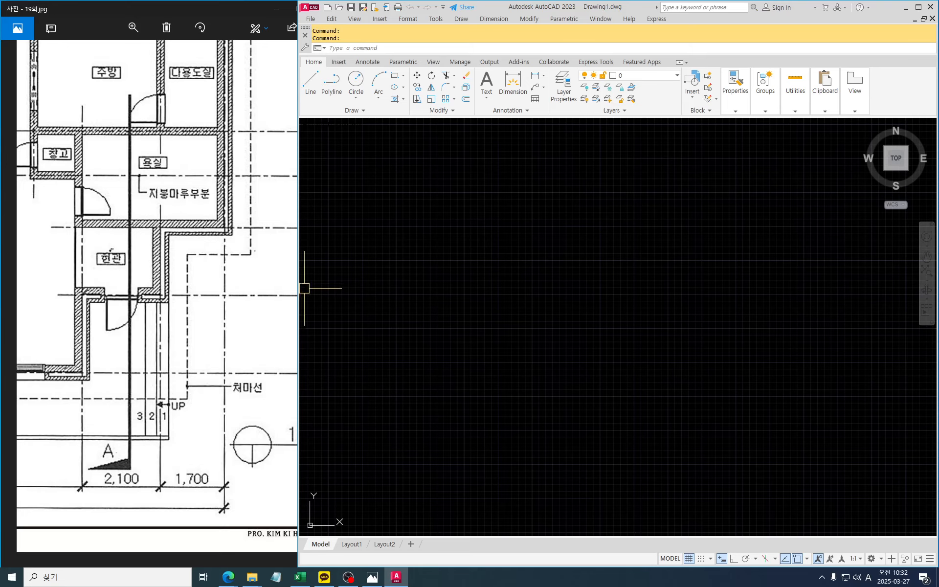
mouse_move(304, 288)
left_mouse_down()
mouse_move(380, 297)
mouse_move(312, 279)
mouse_move(406, 277)
mouse_move(328, 275)
left_mouse_up()
scroll(183, 351, "up", 2)
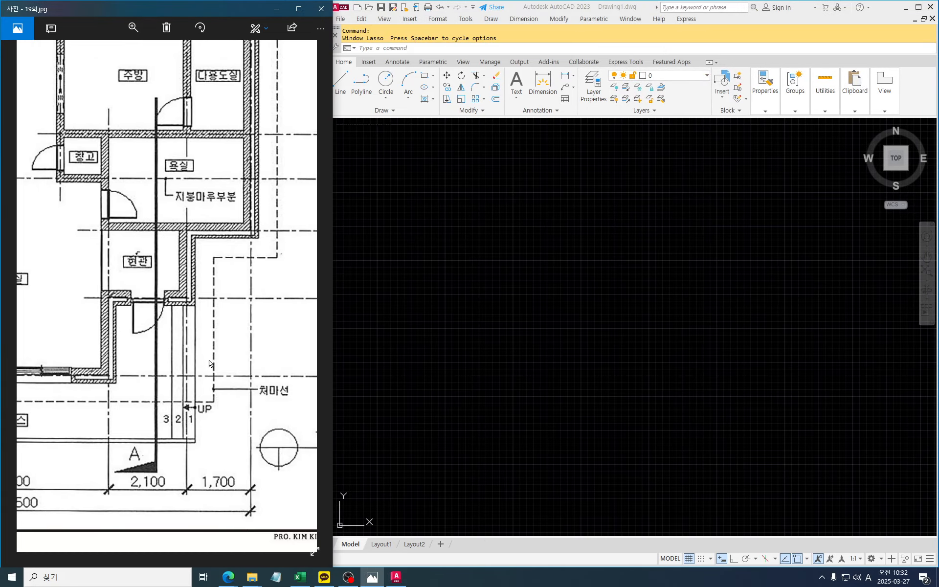
left_click(471, 367)
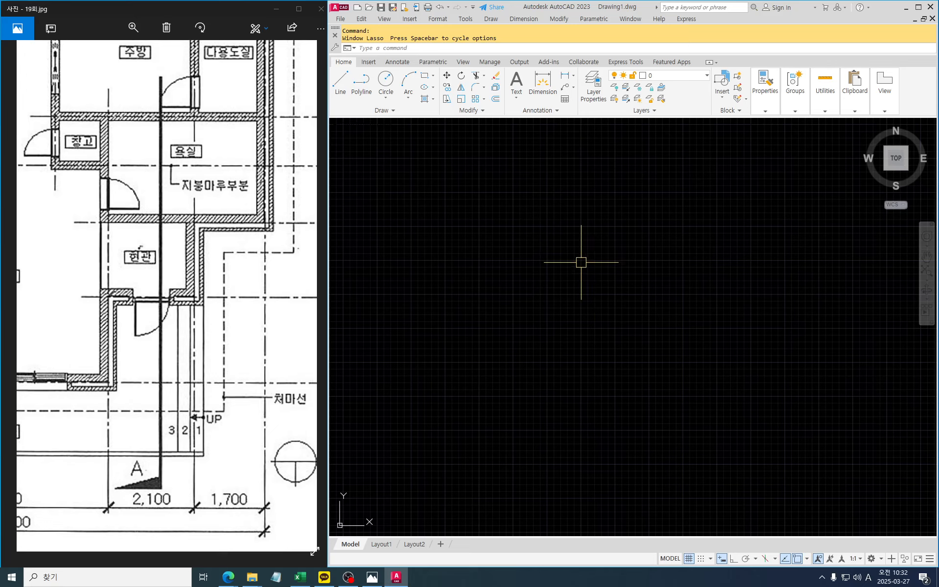
Create a layer named 단면선 and set its color to yellow.
type("LA")
key("Return")
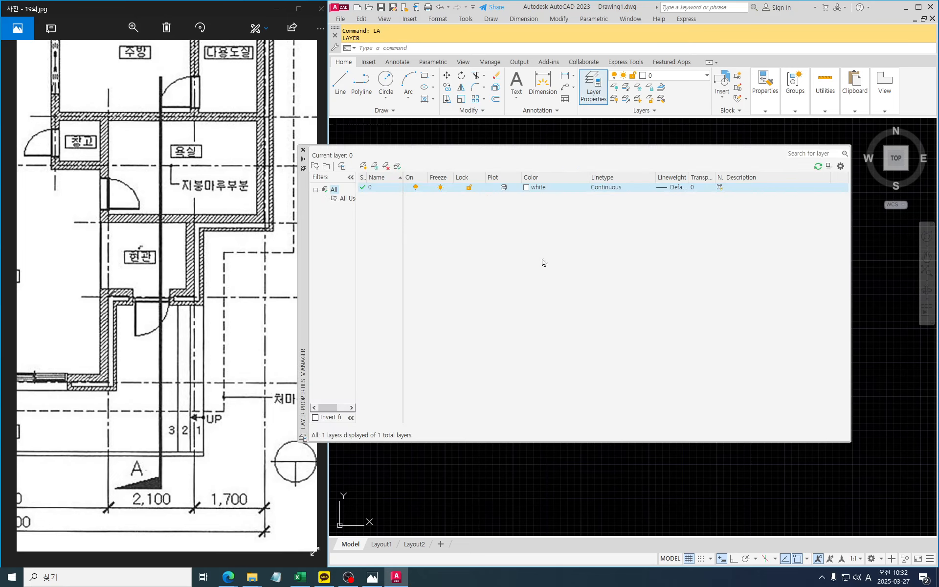
left_click_drag(303, 241, 359, 240)
left_click(421, 164)
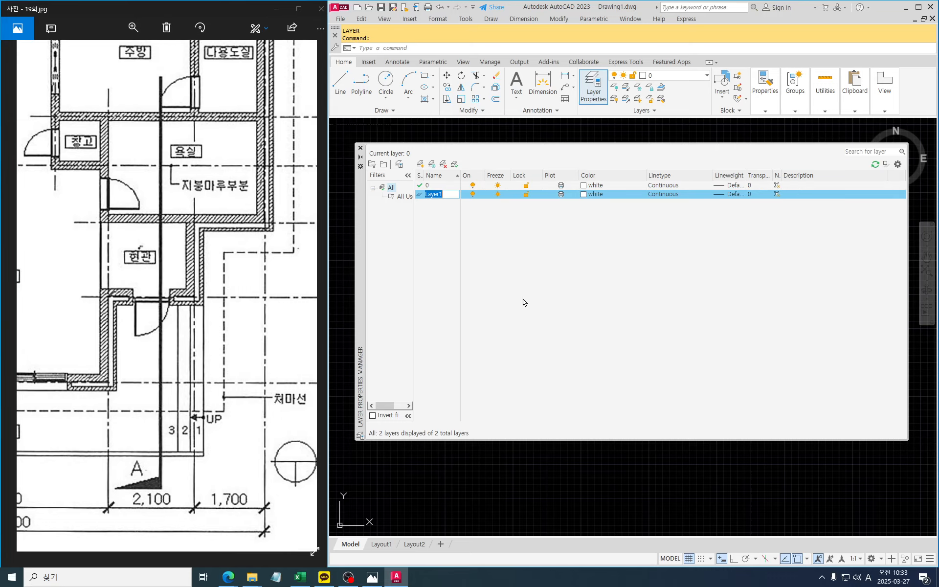
type("e")
key("BackSpace")
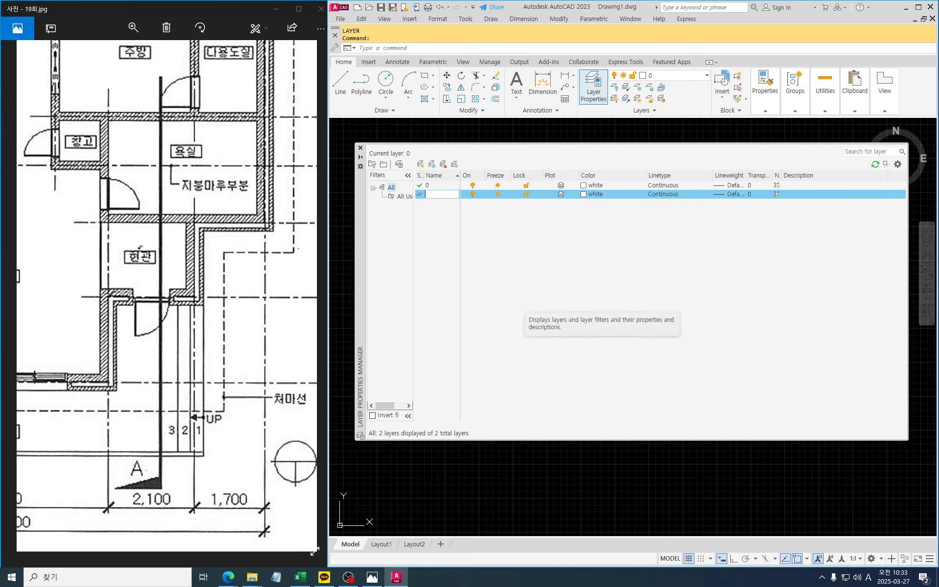
key("Hangul")
type("ㄷ단면서")
left_click(584, 198)
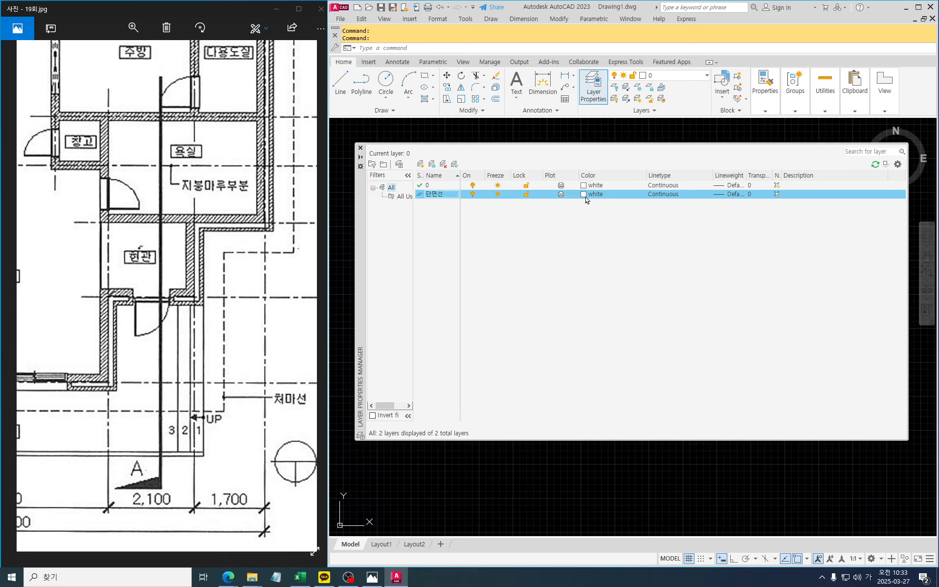
left_click(585, 194)
left_click(618, 321)
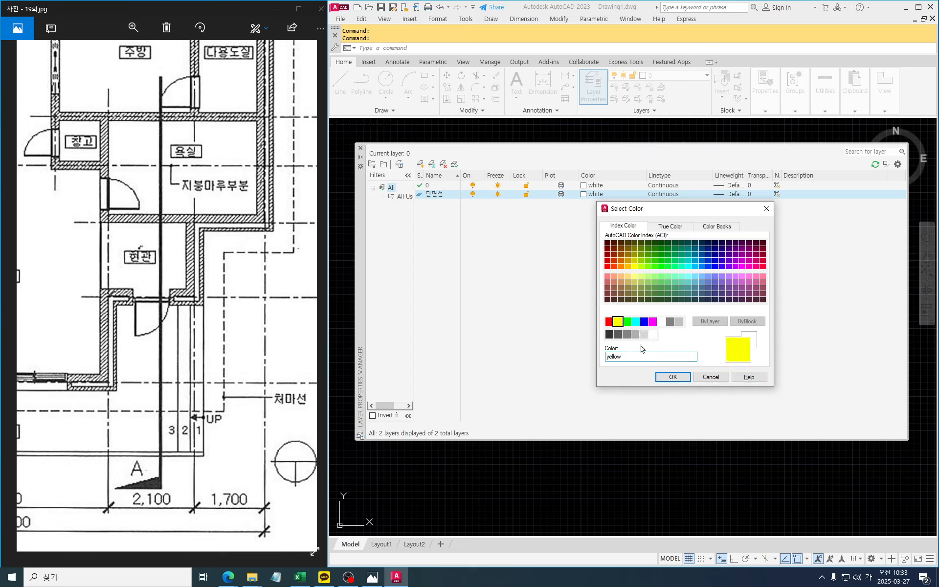
left_click(673, 376)
Create a layer named 중심선 and set its color to red.
left_click(420, 164)
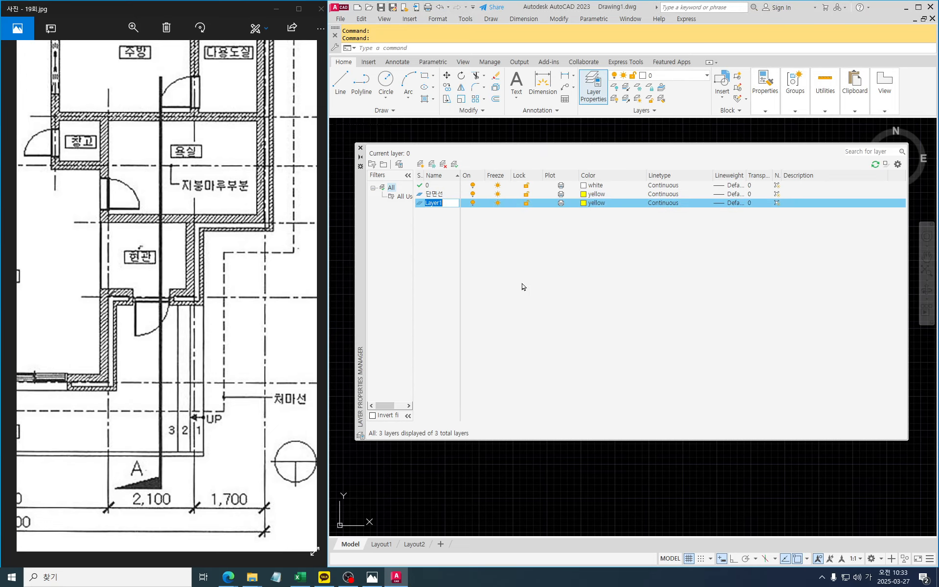
type("중심선")
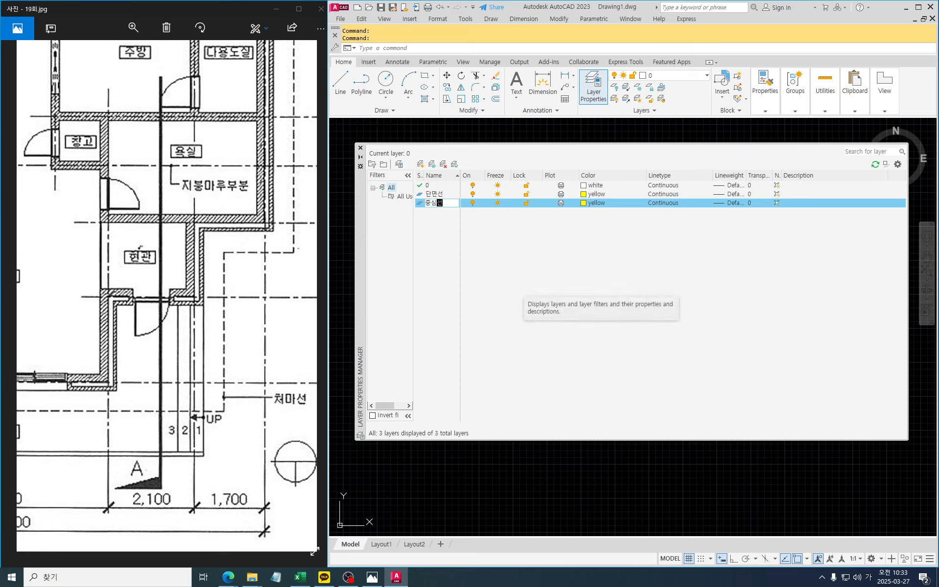
left_click(583, 202)
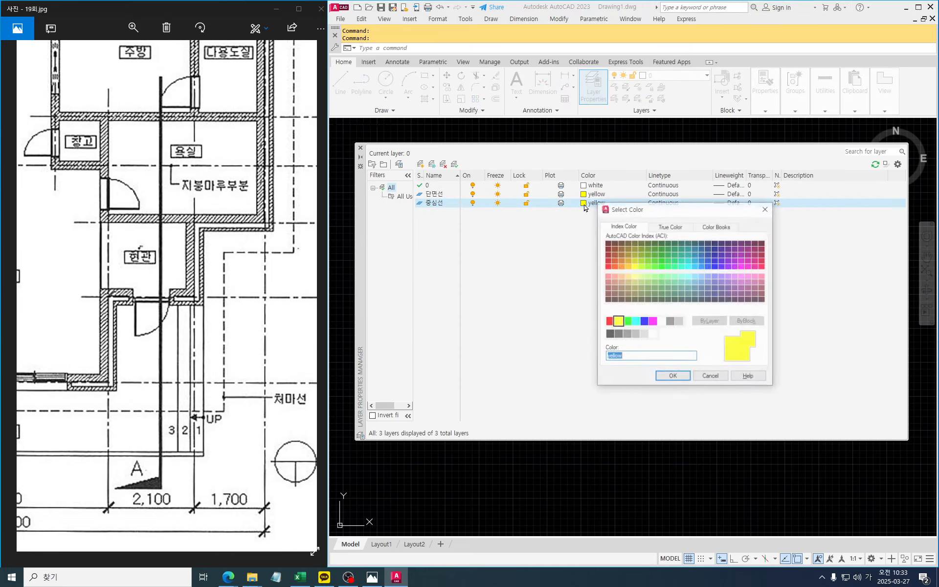
left_click(609, 322)
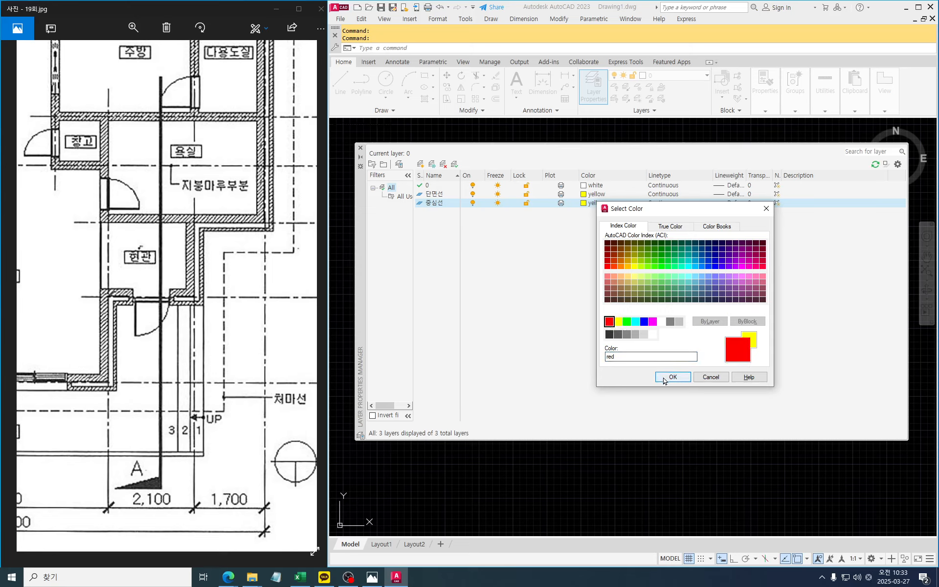
left_click(673, 376)
Load the CENTER linetype and assign it to the 중심선 layer.
left_click(671, 205)
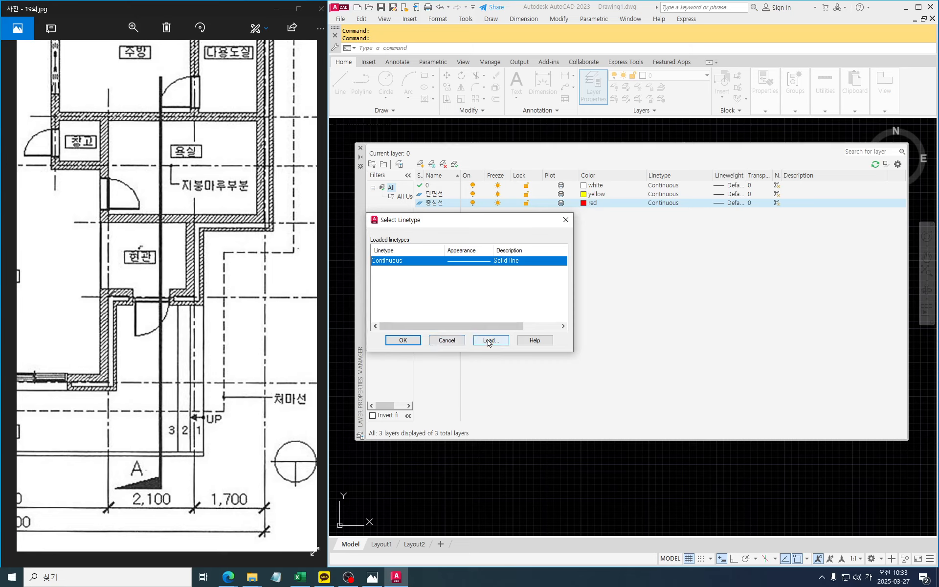
left_click(489, 339)
left_click(436, 265)
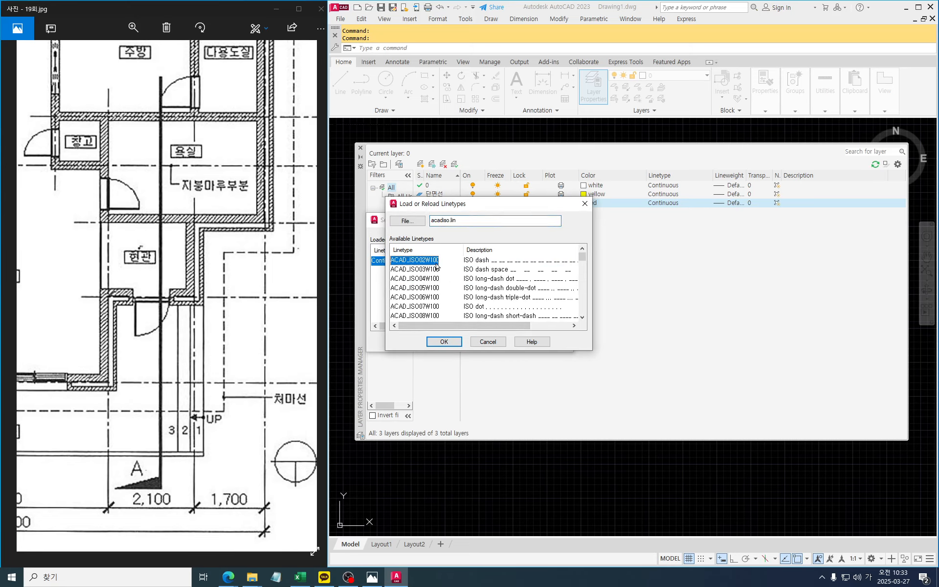
key("c")
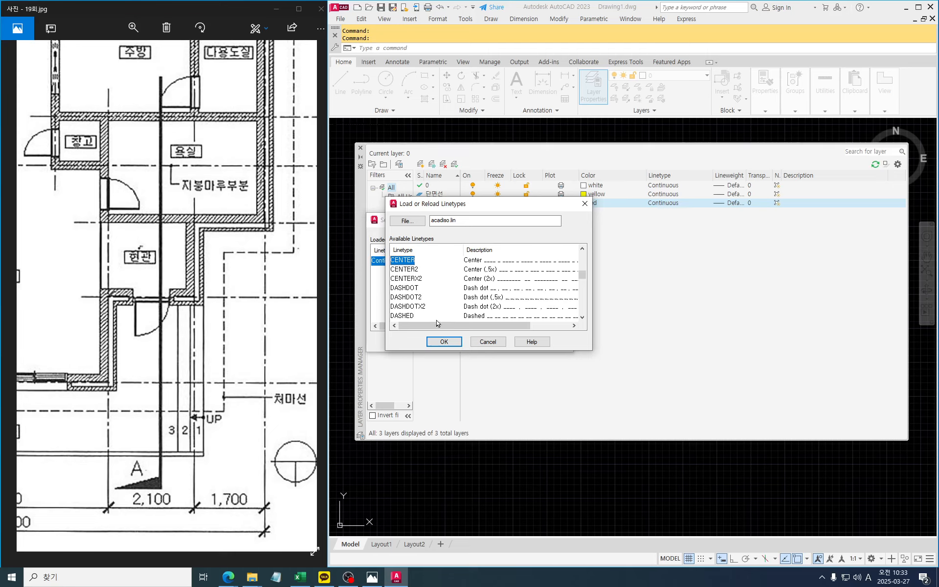
left_click(441, 342)
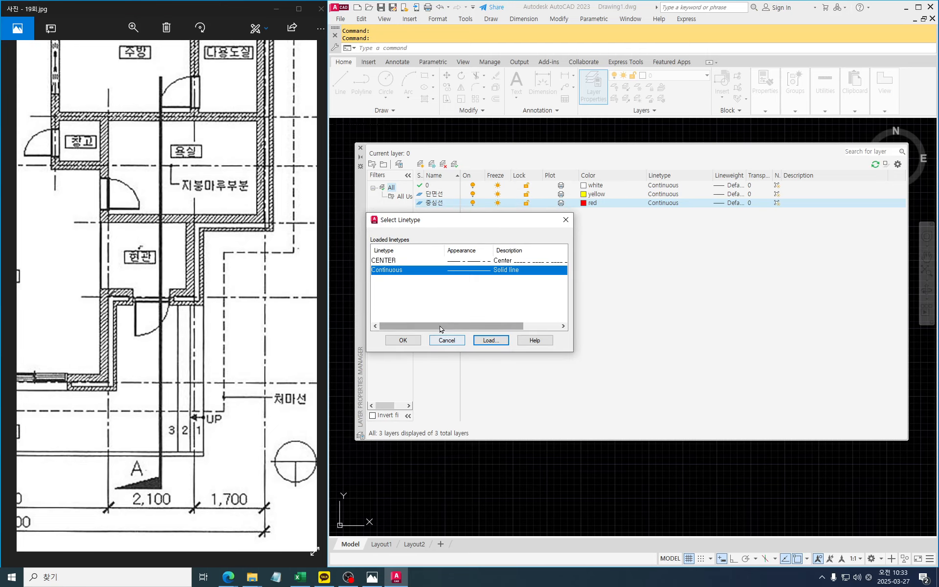
left_click(390, 261)
left_click(402, 342)
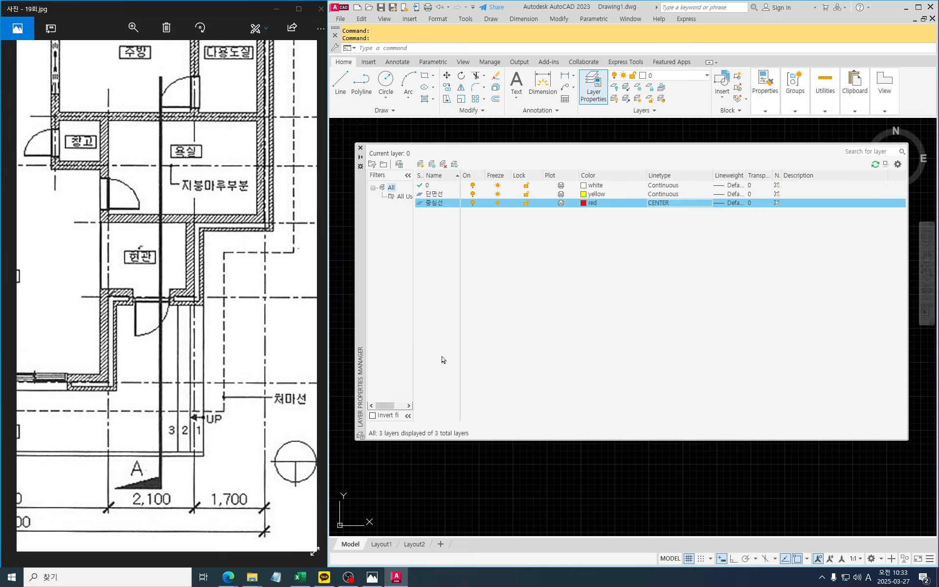
Create a layer named 해칭선 with color blue and the Continuous linetype.
left_click(420, 164)
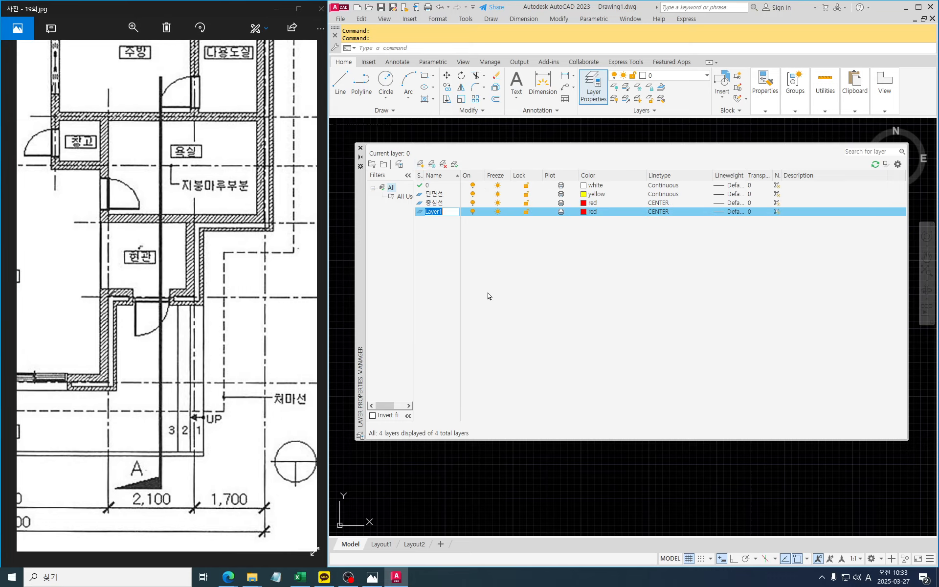
type("해칭선")
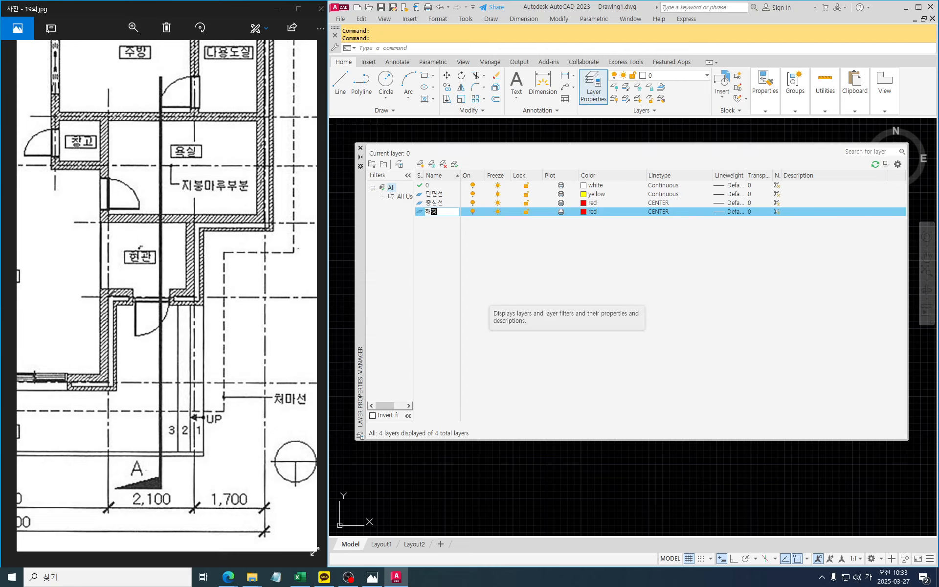
left_click(583, 213)
left_click(583, 213)
left_click(644, 321)
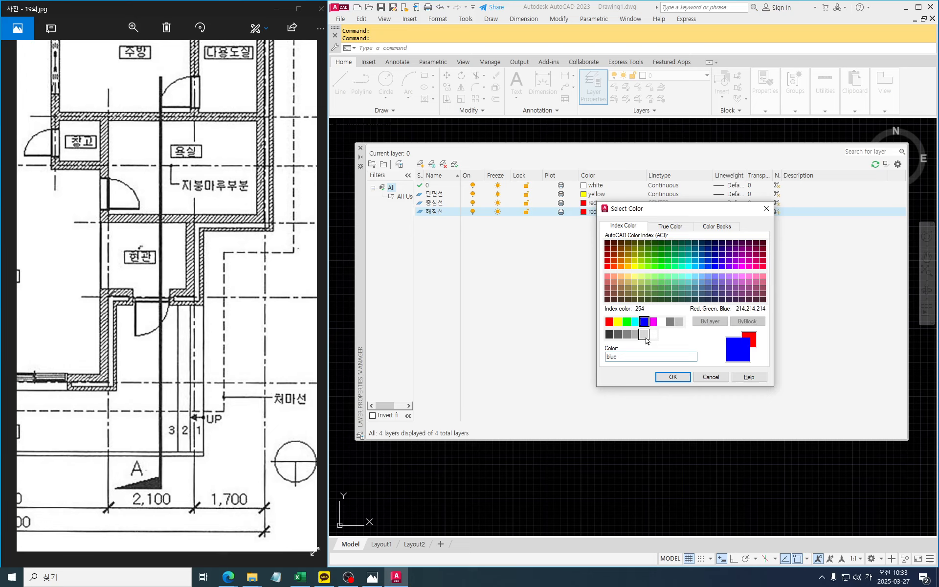
left_click(673, 377)
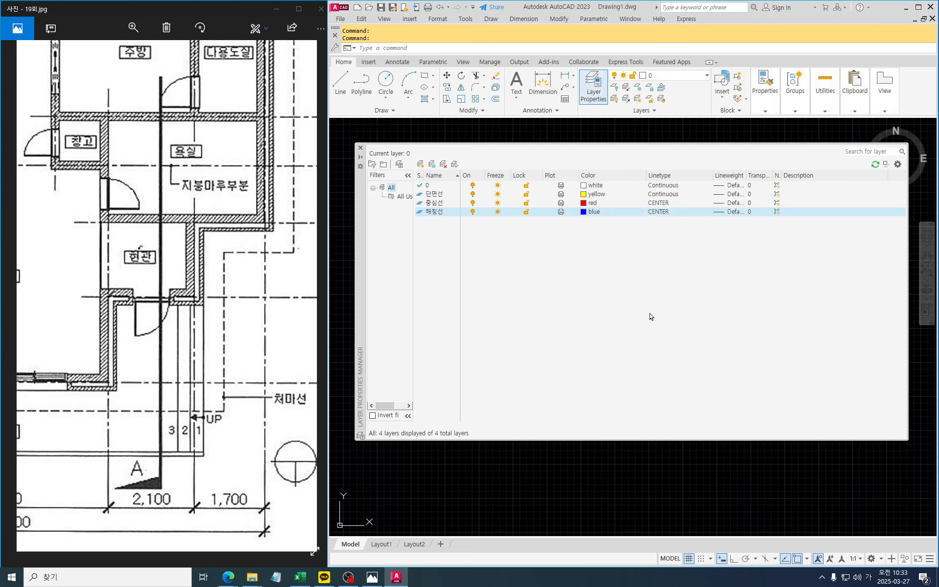
left_click(662, 215)
left_click(400, 271)
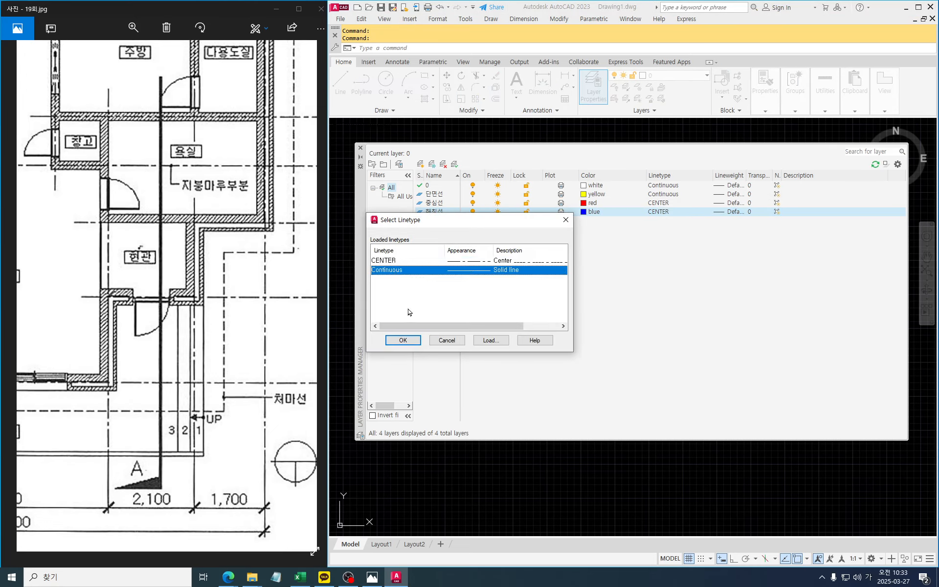
left_click(413, 340)
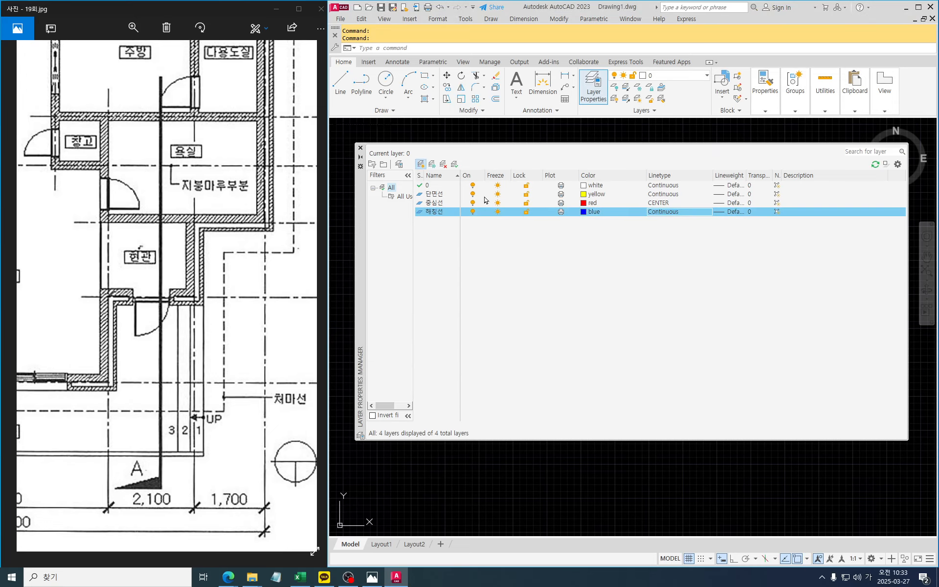
Create a layer named 입면선 and set its color to white.
key("alt+n")
type("입")
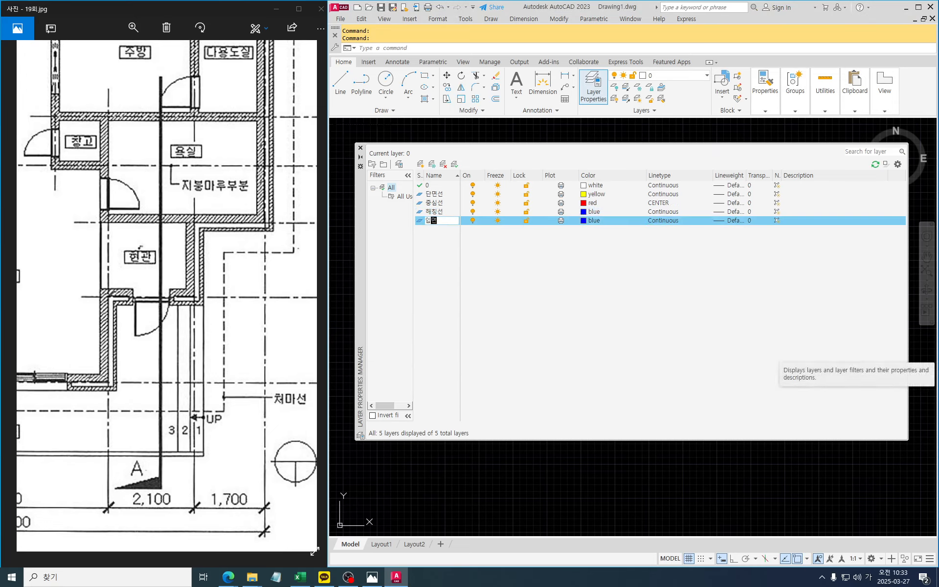
type("면선")
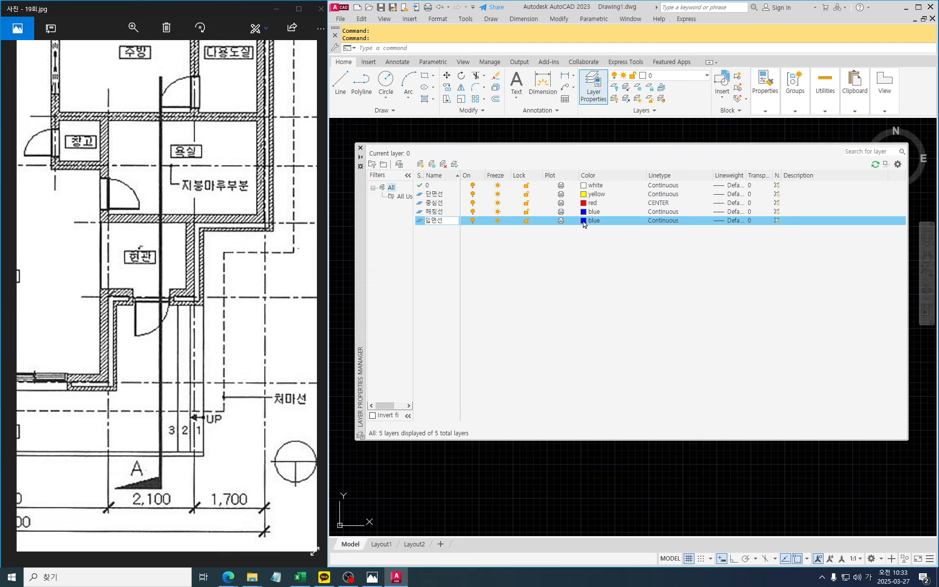
left_click(584, 221)
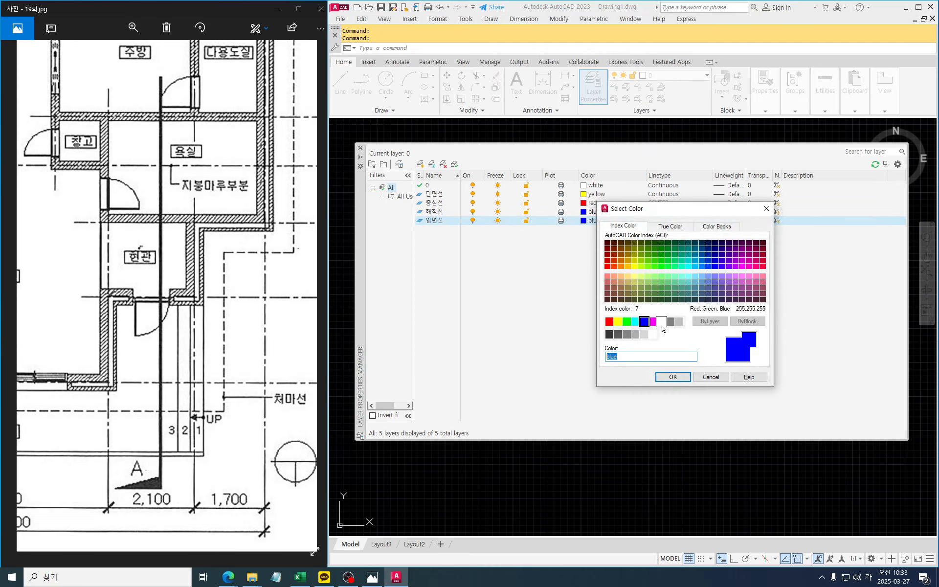
left_click(662, 323)
left_click(673, 377)
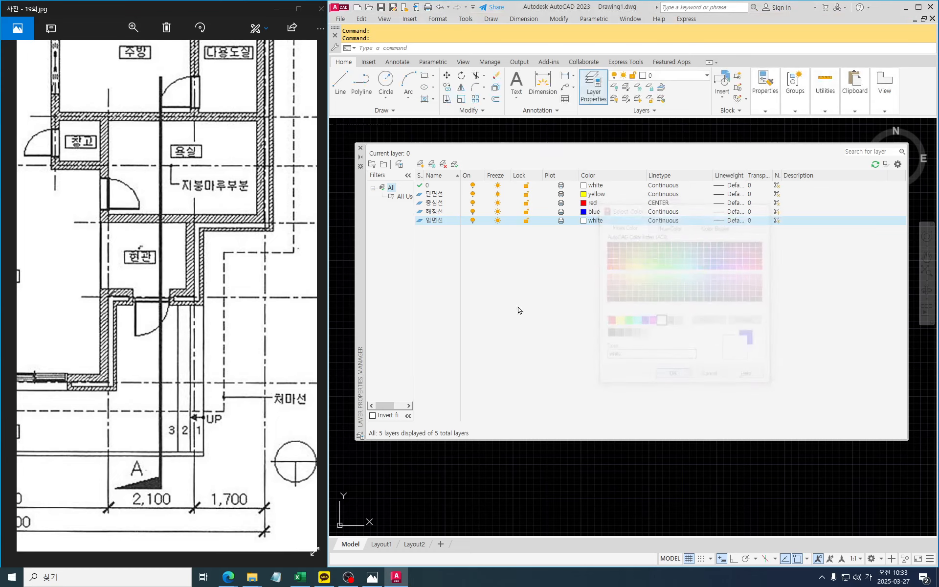
Create a layer named 보조선 with color green and close the layer manager.
left_click(421, 165)
type("보조선")
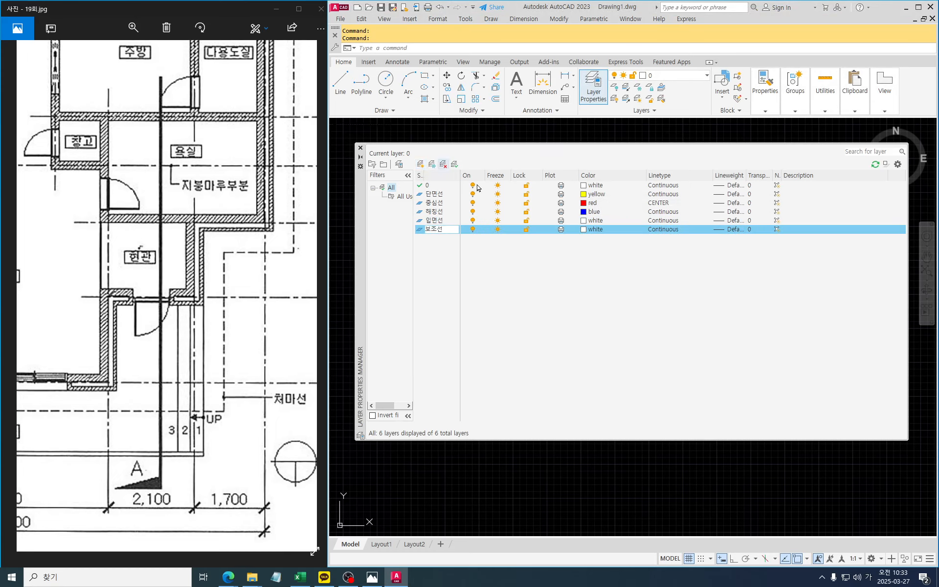
left_click(584, 230)
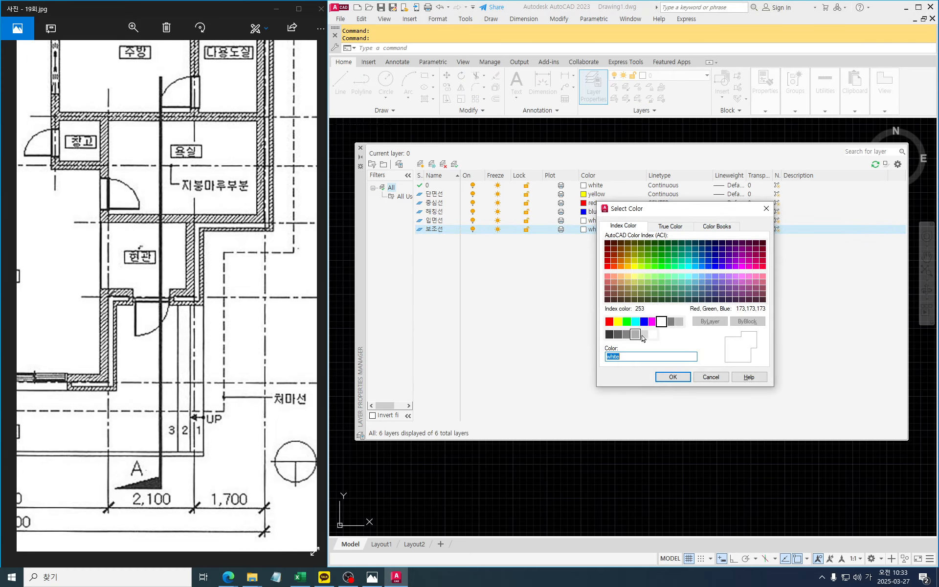
left_click(627, 322)
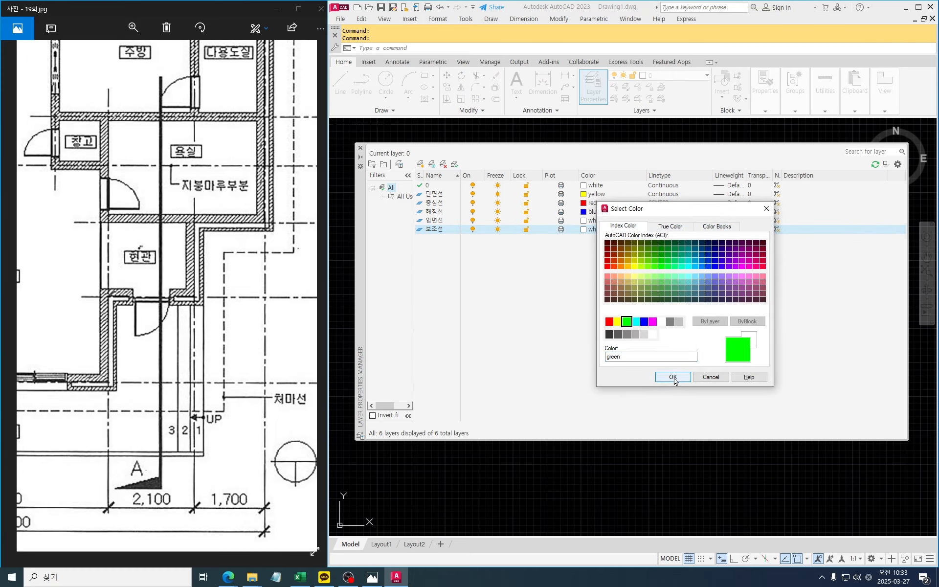
left_click(673, 378)
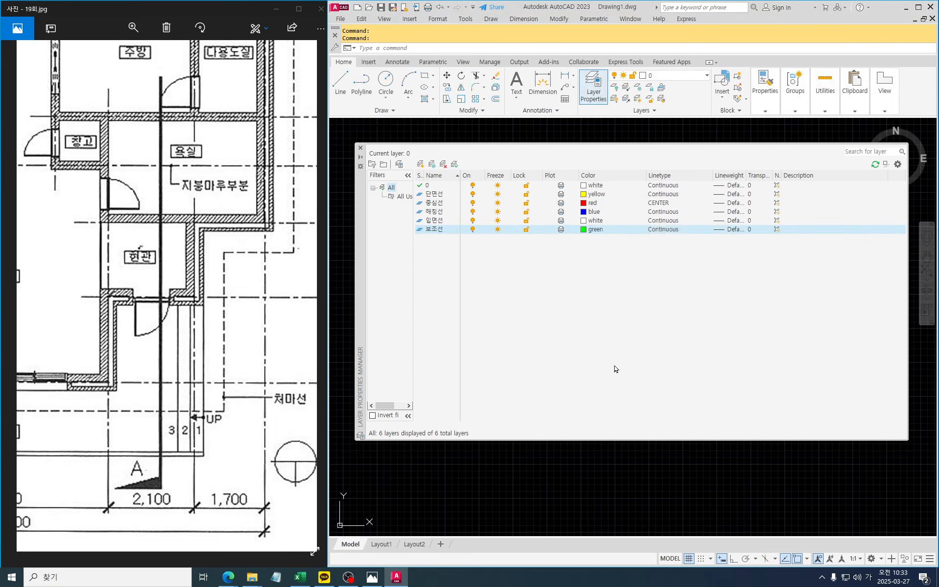
left_click(361, 149)
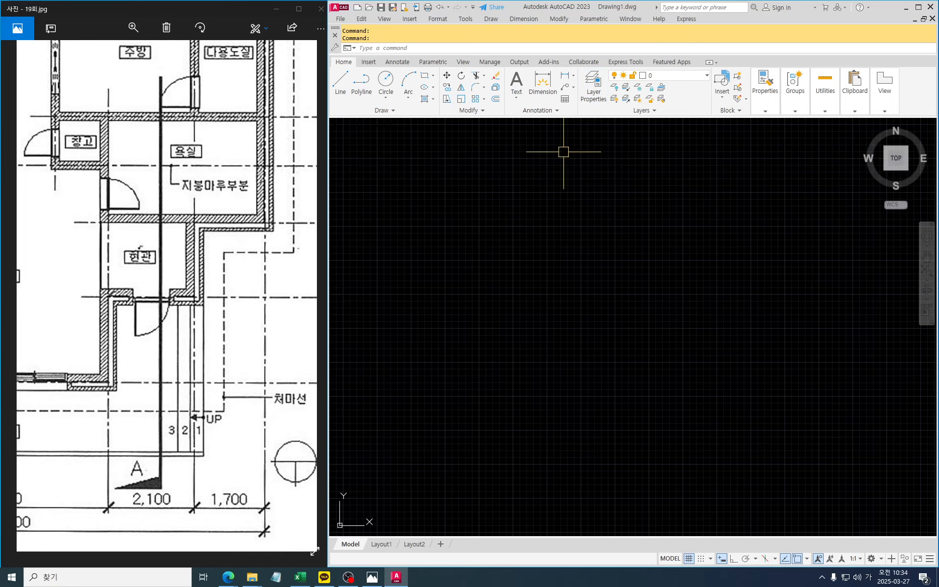
Make 단면선 the current layer and turn off the grid display.
left_click(679, 74)
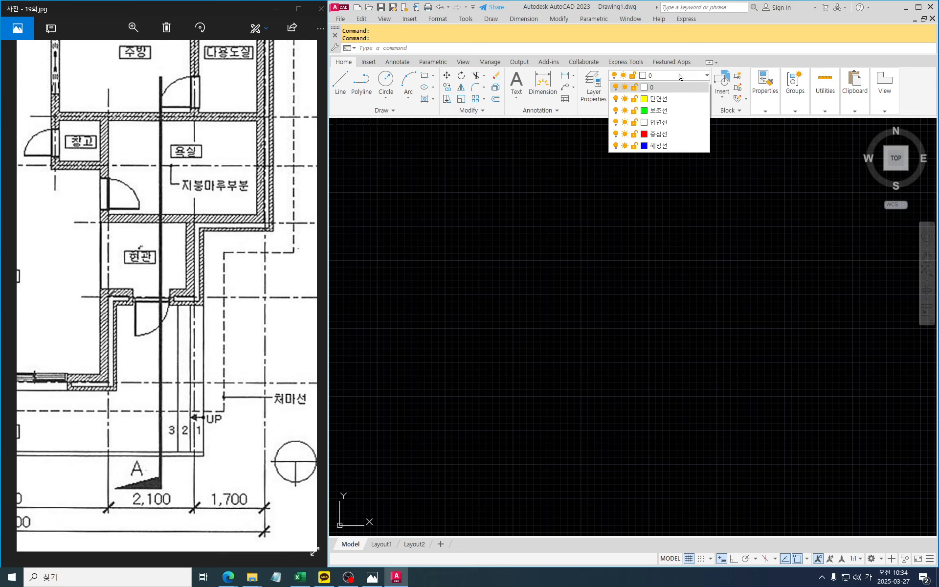
left_click(674, 98)
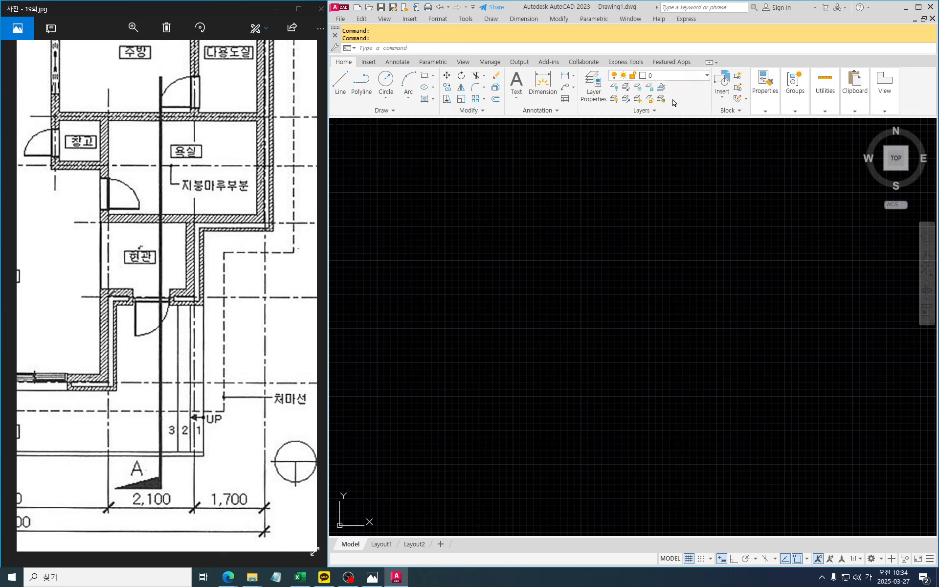
key("F7")
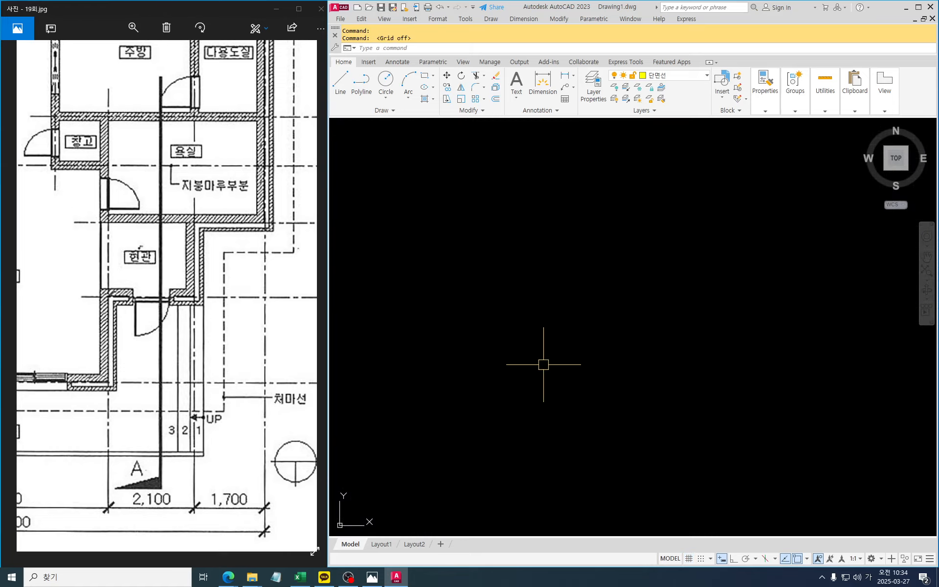
key("Escape")
key("Escape")
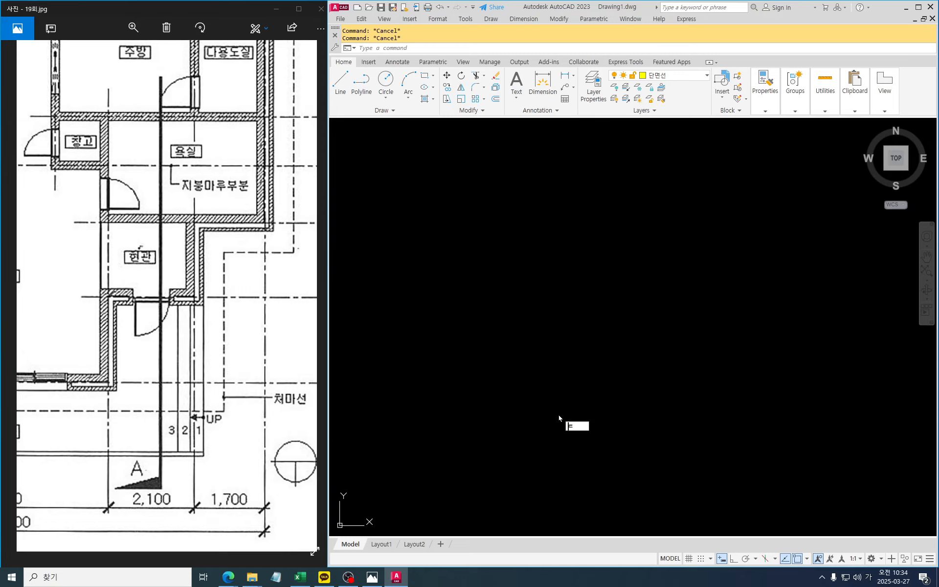
Draw one horizontal and one vertical construction line crossing at a common point, with Ortho on.
key("Return")
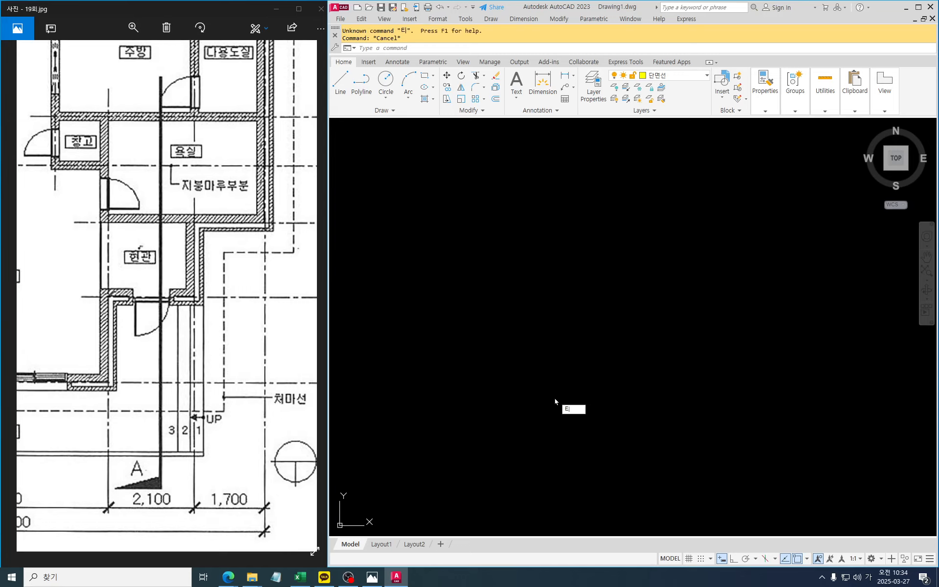
key("Escape")
key("Hangul")
type("xl")
key("Return")
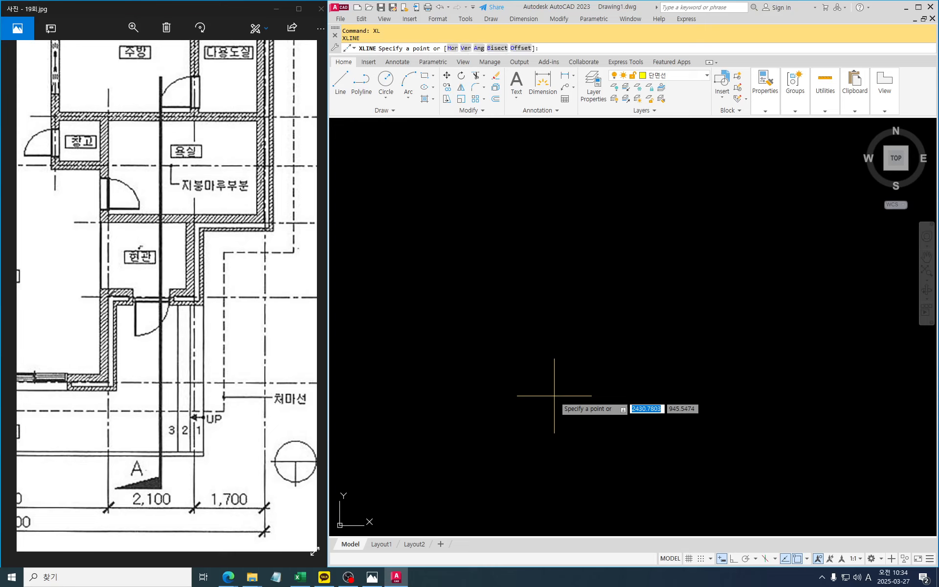
left_click(541, 345)
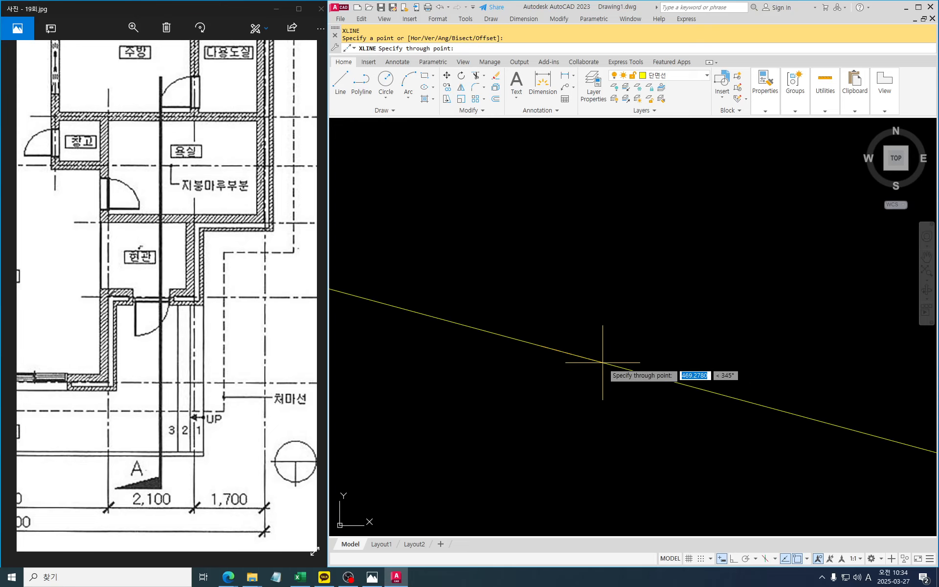
left_click(671, 346)
left_click(541, 299)
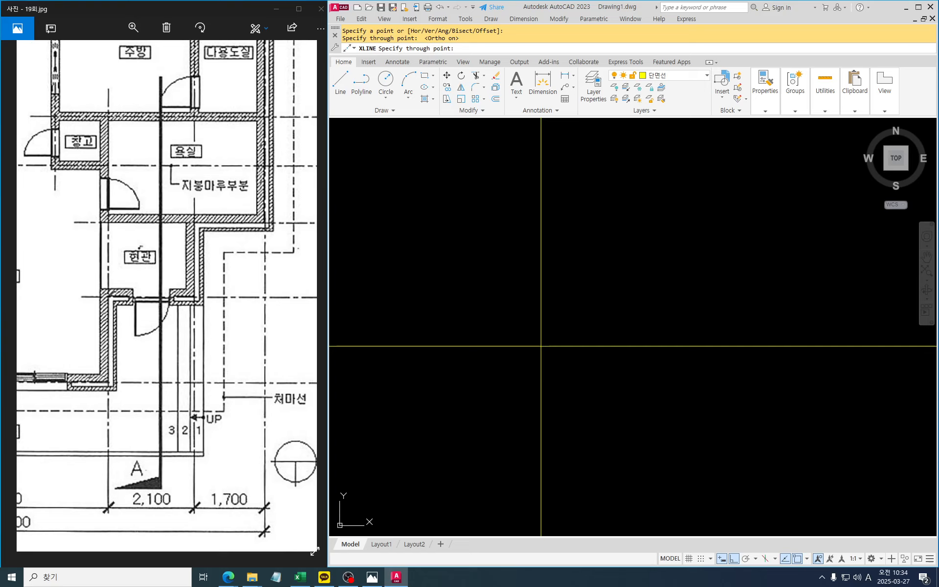
key("Return")
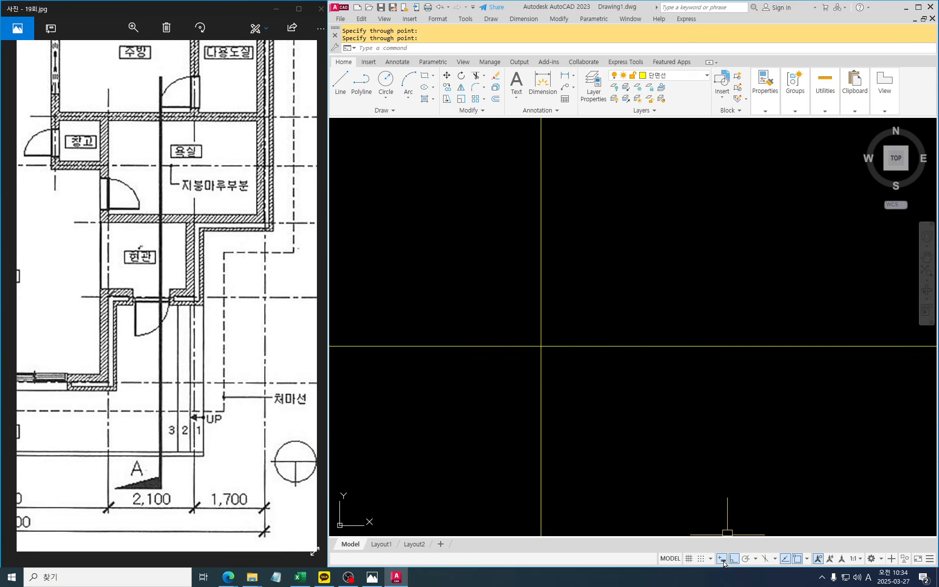
Offset the horizontal construction line 900 downward.
middle_click_drag(570, 332, 619, 290)
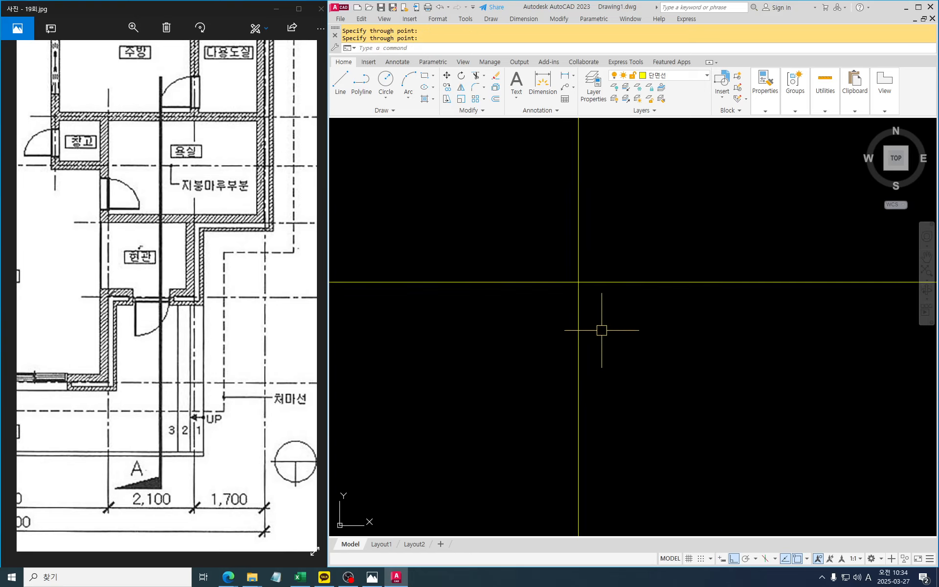
key("Escape")
key("Escape")
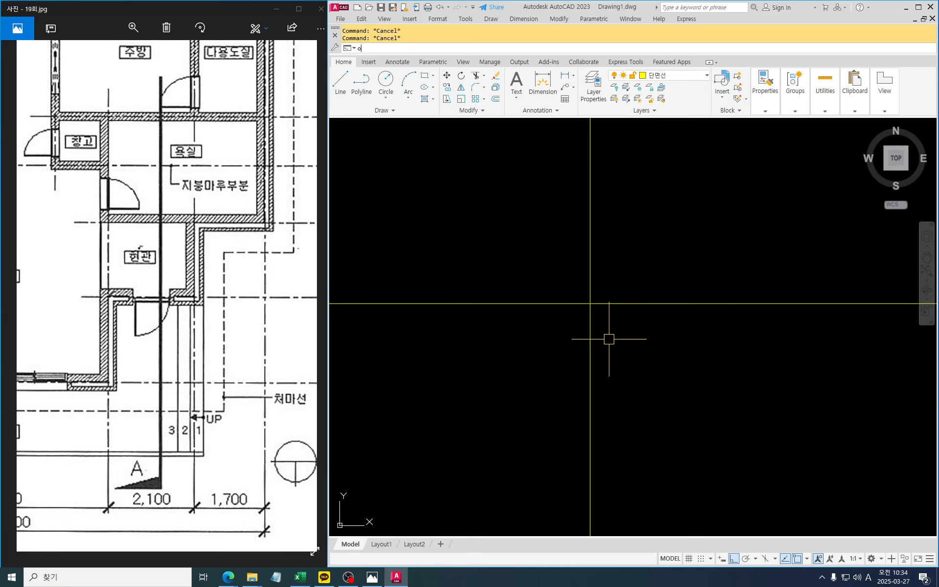
type("o")
key("Return")
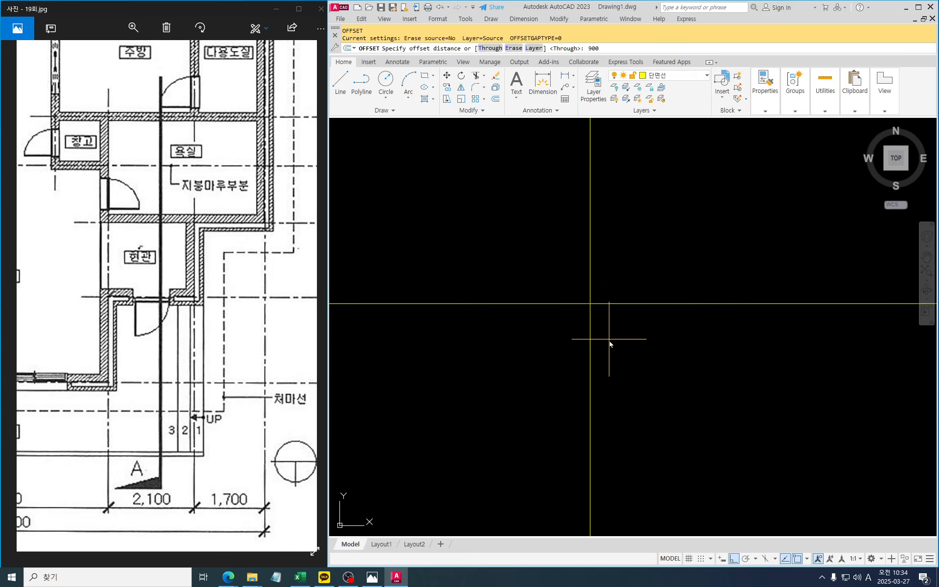
key("Return")
left_click(617, 304)
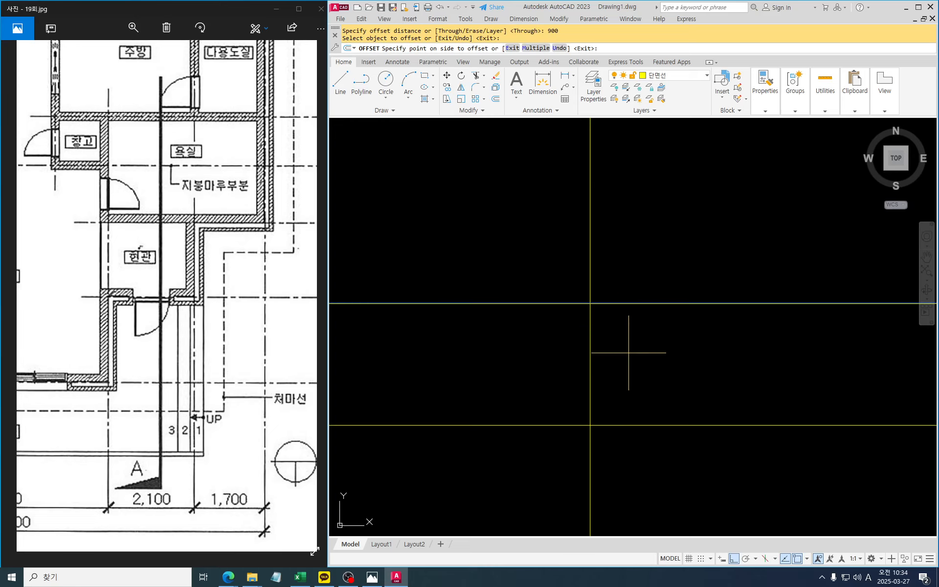
left_click(635, 380)
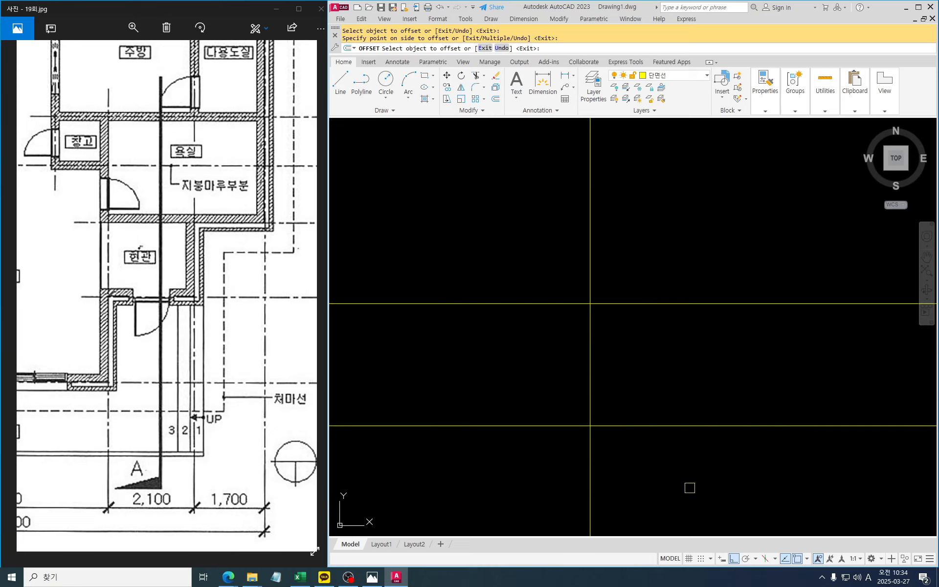
middle_click_drag(683, 468, 679, 409)
key("Escape")
Offset the lower horizontal construction line 150 downward.
type("o")
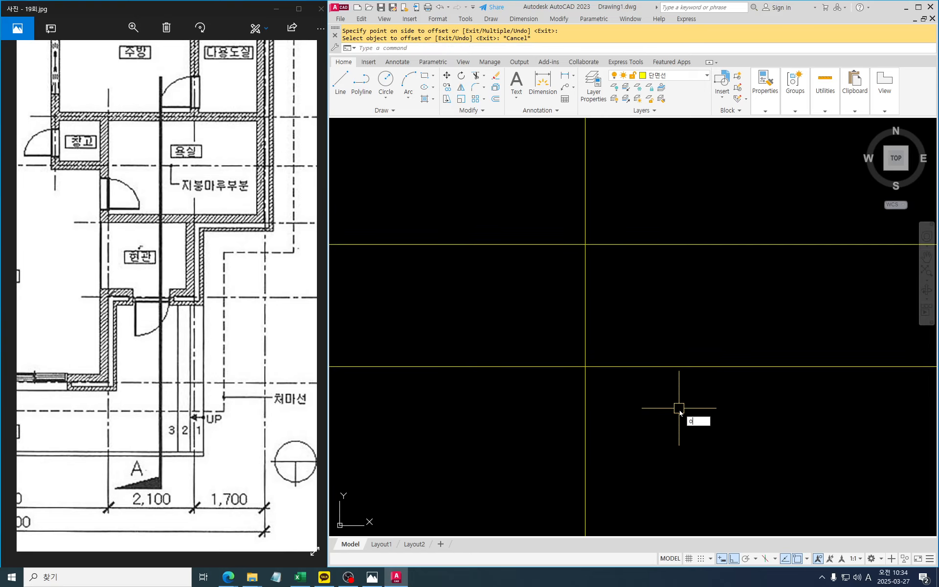
key("Return")
type("150")
key("Return")
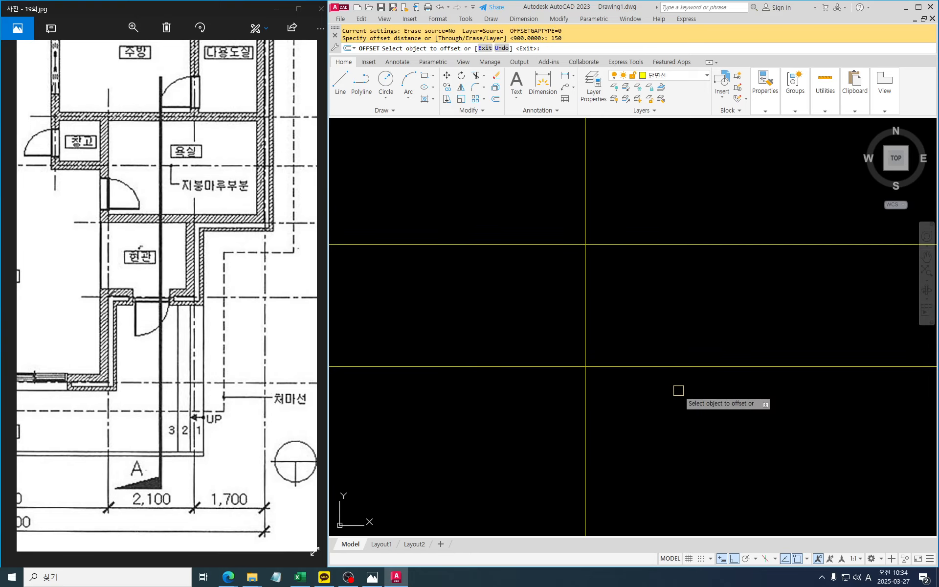
left_click(678, 367)
left_click(682, 436)
key("Return")
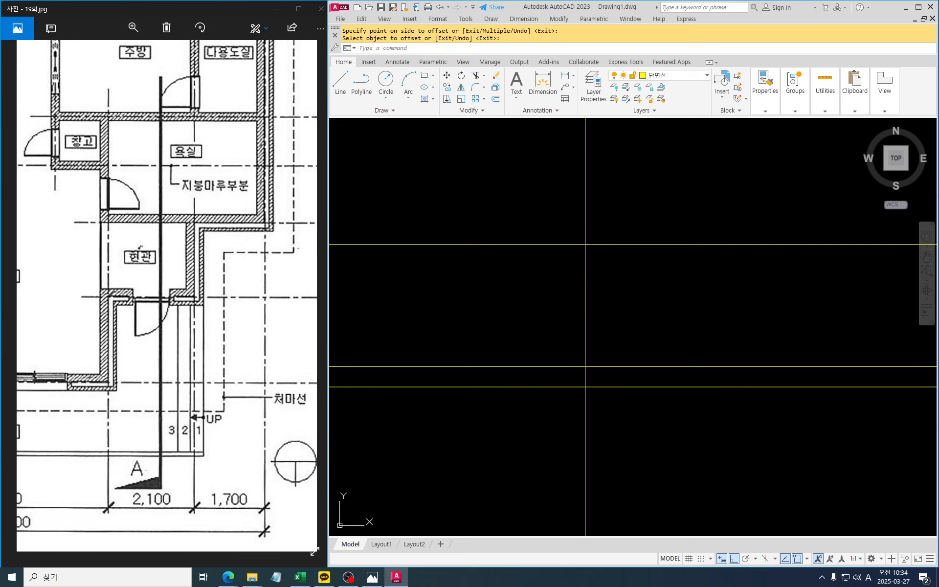
Offset the lowest horizontal construction line 50 downward.
key("Return")
type("50")
key("Return")
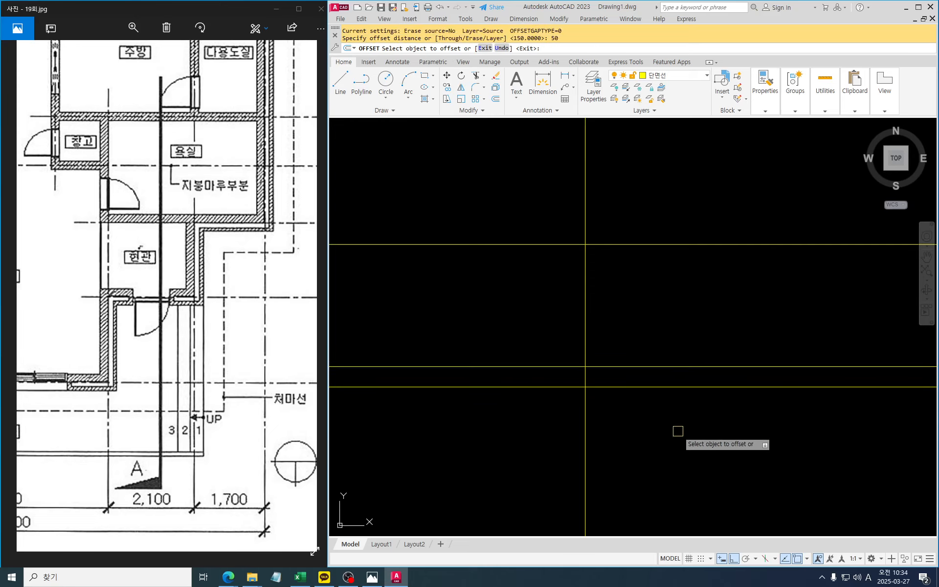
left_click(670, 387)
left_click(671, 435)
key("Return")
Offset the lowest horizontal construction line 200 downward.
key("Return")
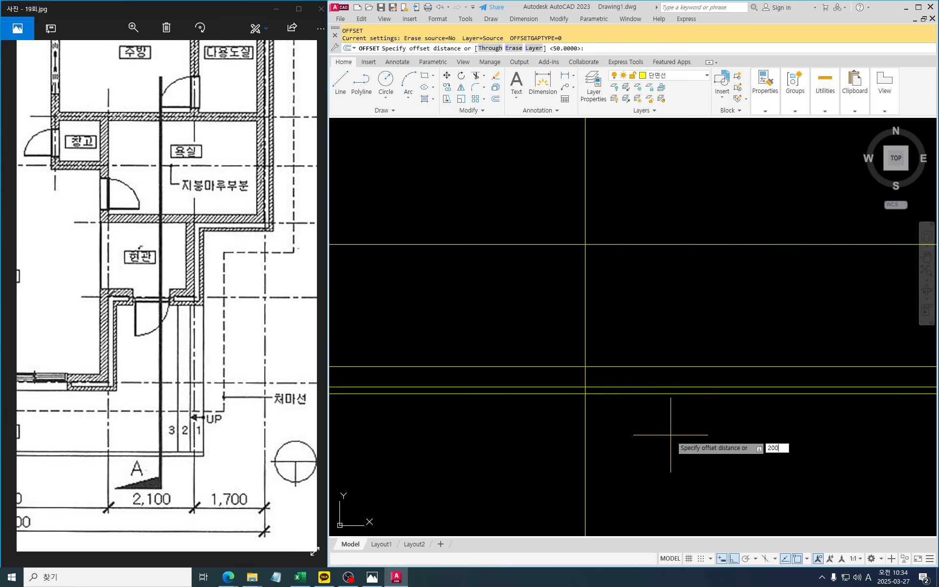
type("200")
key("Return")
left_click(662, 393)
left_click(663, 440)
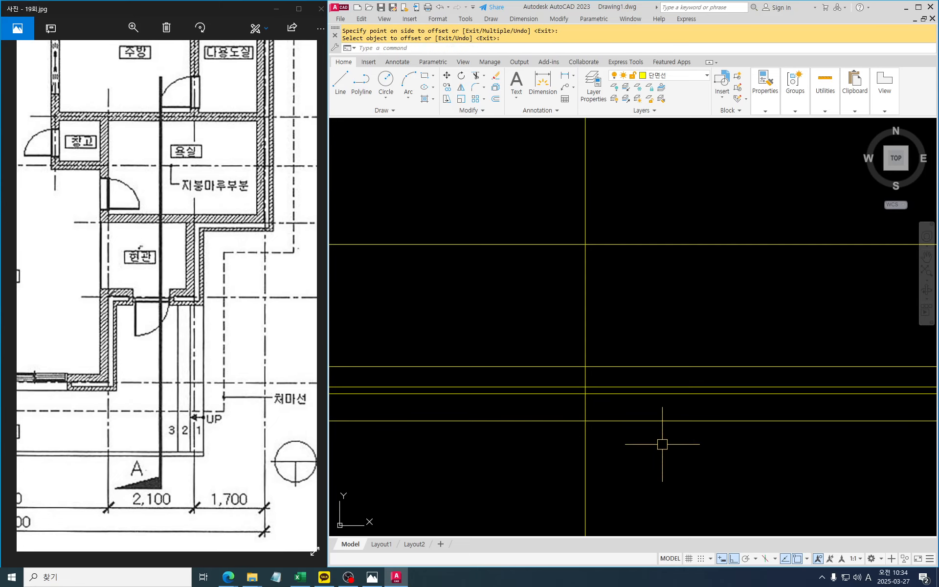
key("Return")
Start a multiline and set its scale to 450.
middle_click_drag(623, 435, 663, 438)
scroll(646, 357, "up", 2)
key("Escape")
key("Escape")
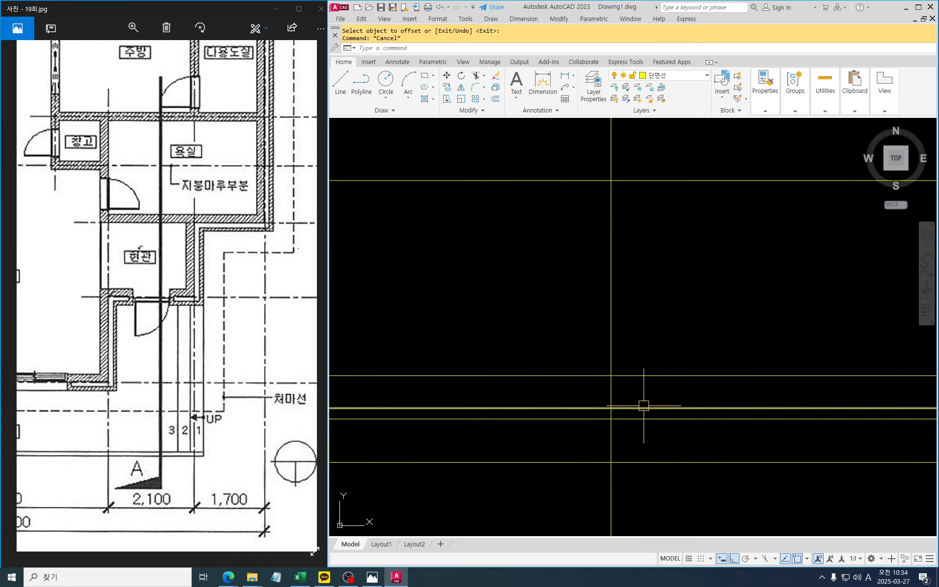
type("ml")
key("Return")
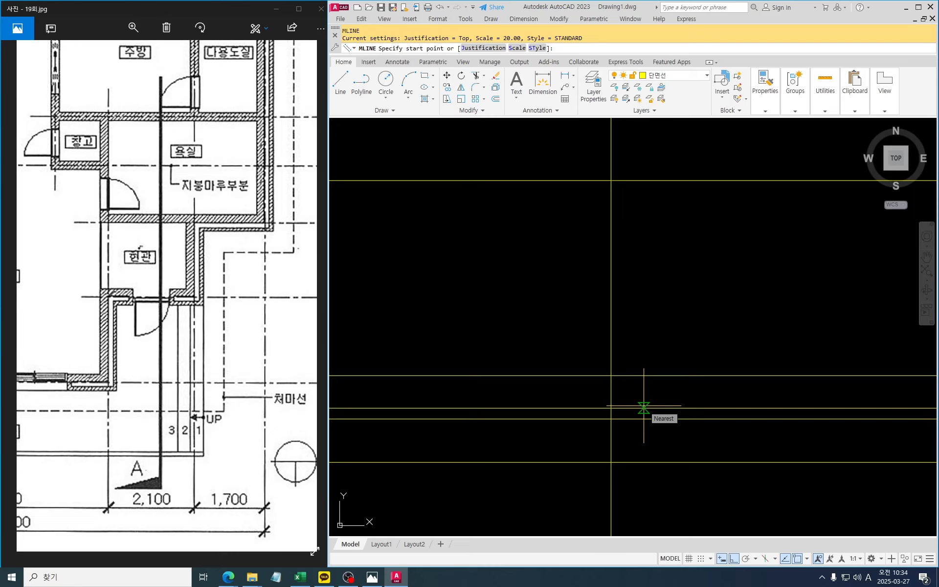
type("s")
key("Return")
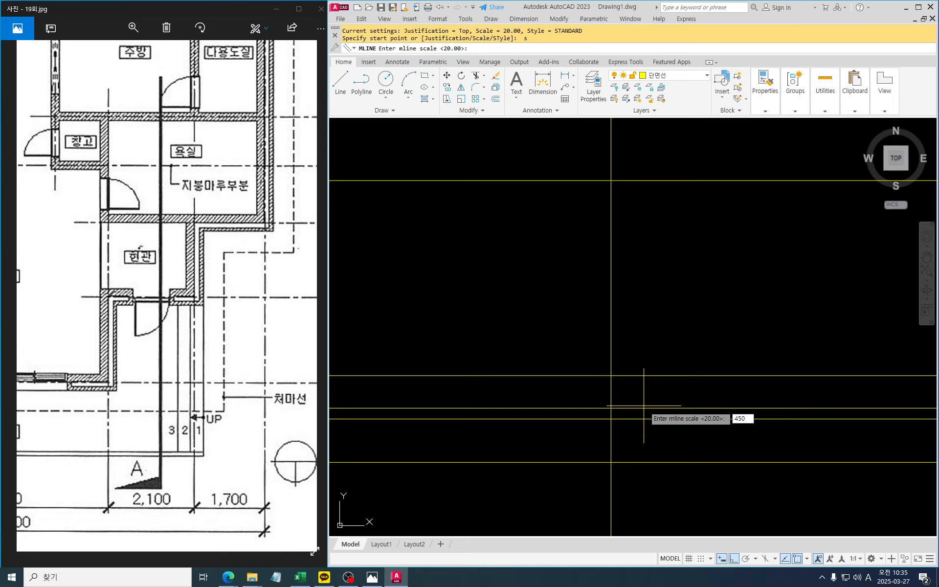
key("Return")
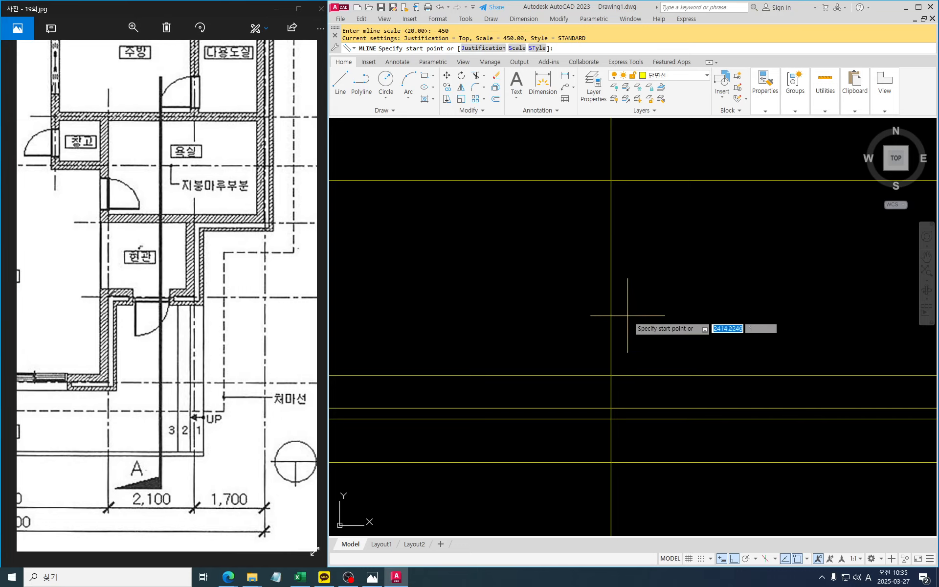
left_click(611, 181)
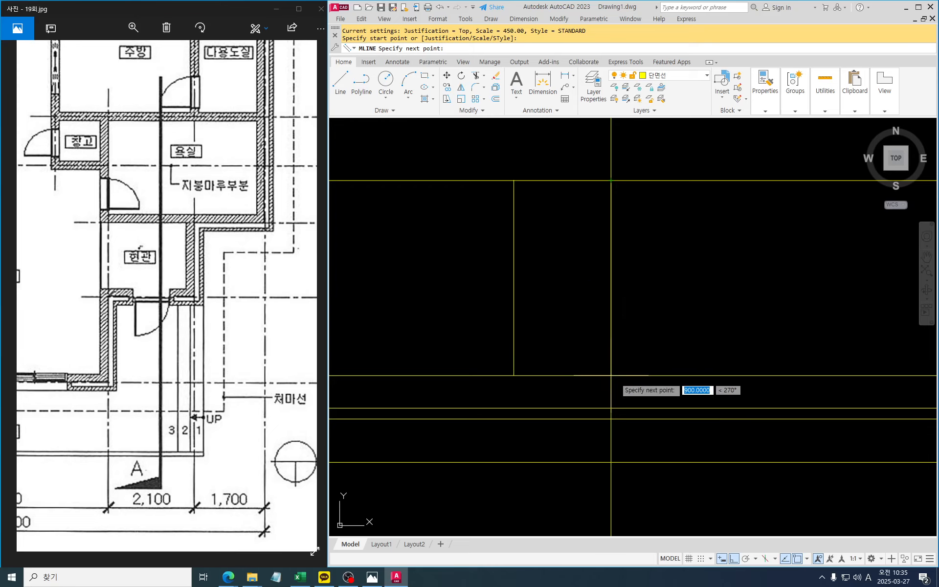
key("Escape")
key("Escape")
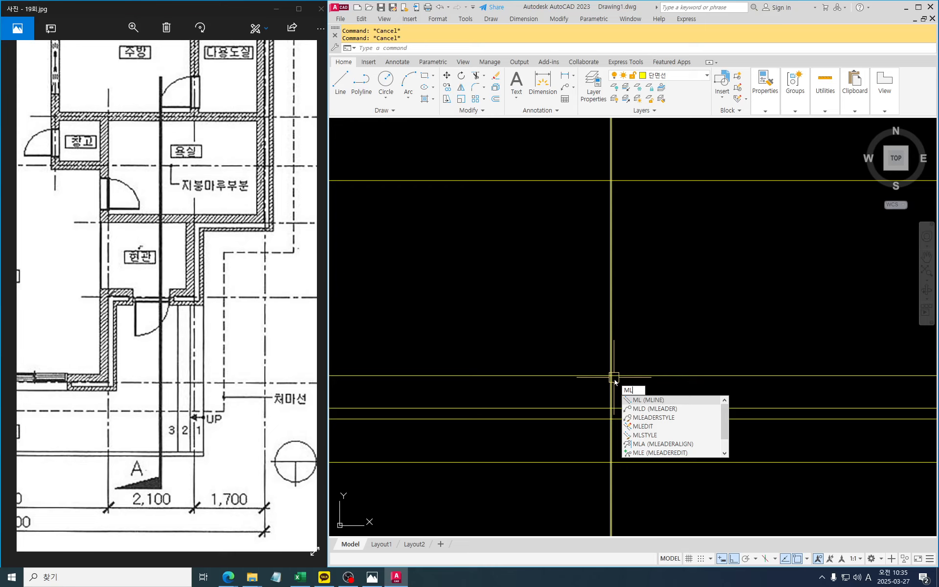
Draw a multiline with Zero justification at scale 450 along the vertical line, from the top horizontal line to the second.
key("Return")
type("j")
key("Return")
type("z")
key("Return")
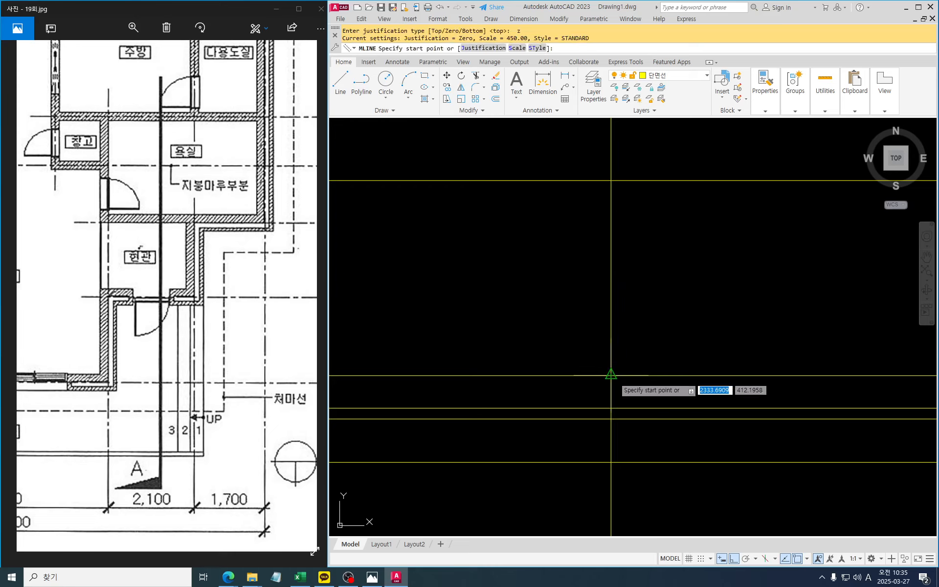
left_click(611, 180)
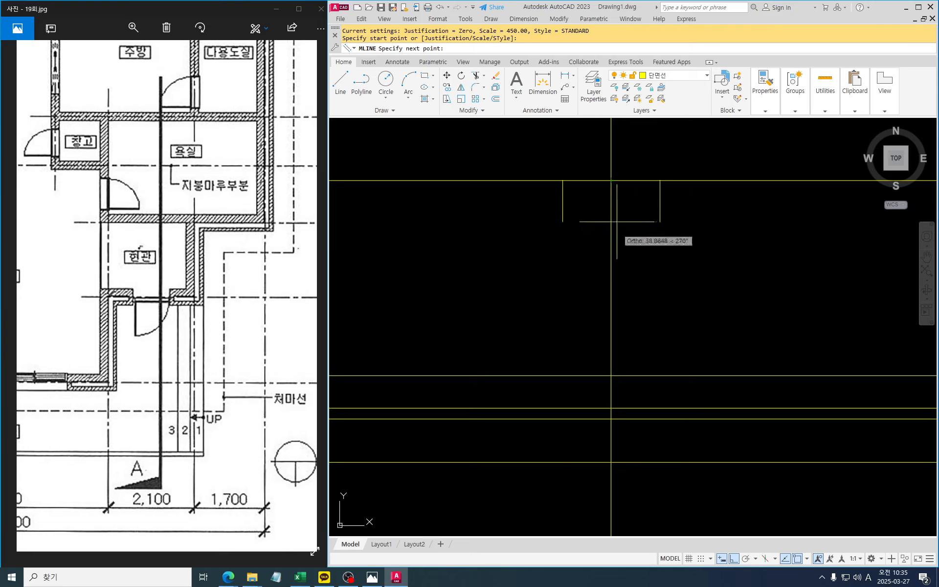
left_click(611, 375)
key("Escape")
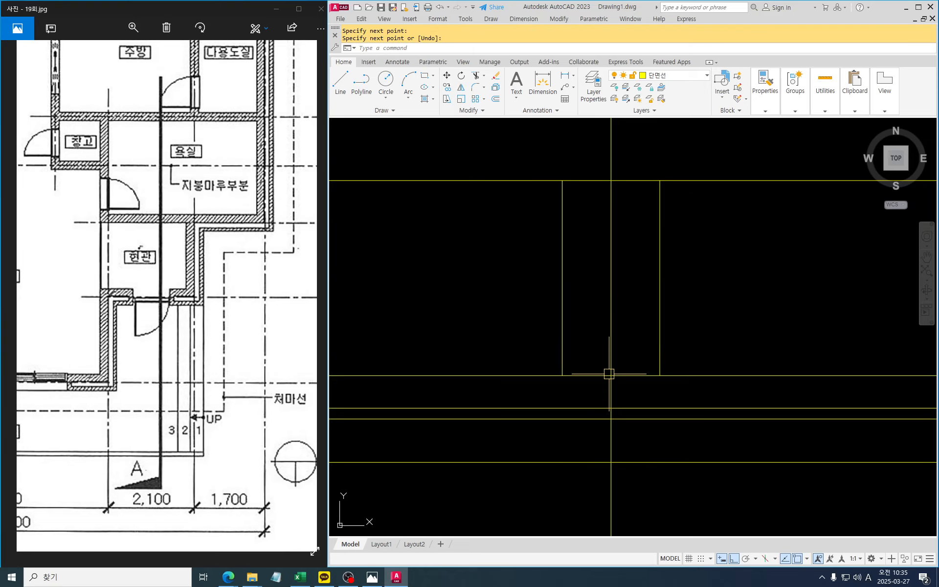
Draw a multiline at scale 850 along the vertical line, from the second horizontal line to the third.
middle_click_drag(608, 373, 610, 362)
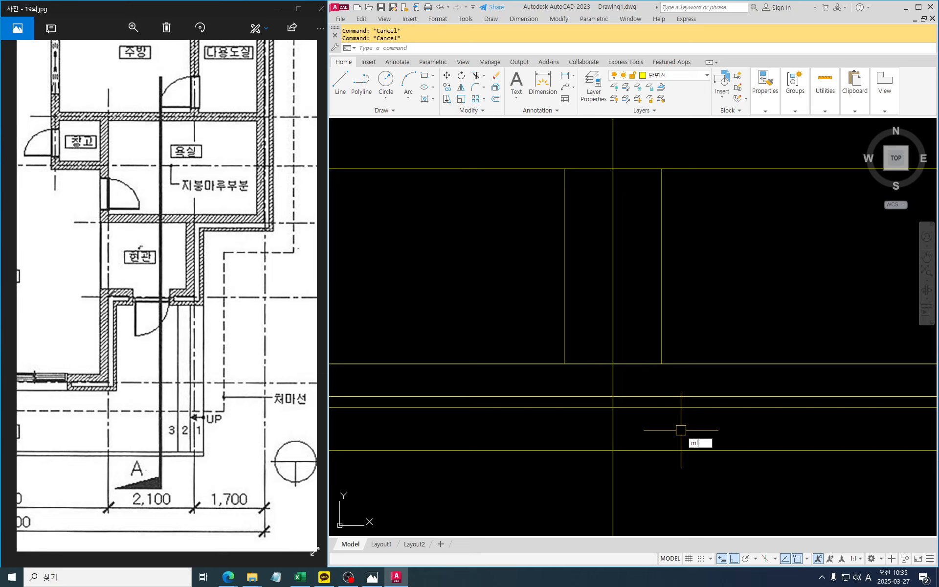
key("Return")
type("s")
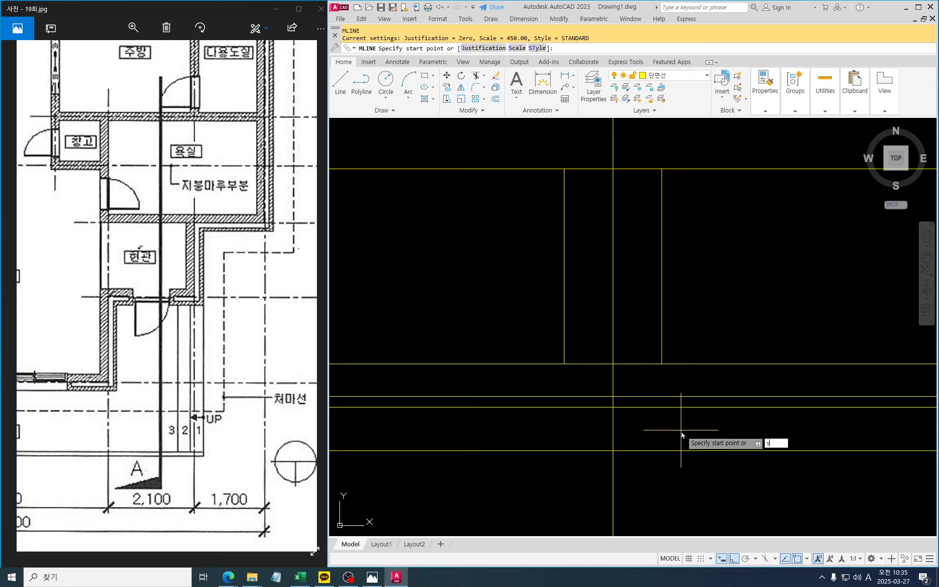
key("Return")
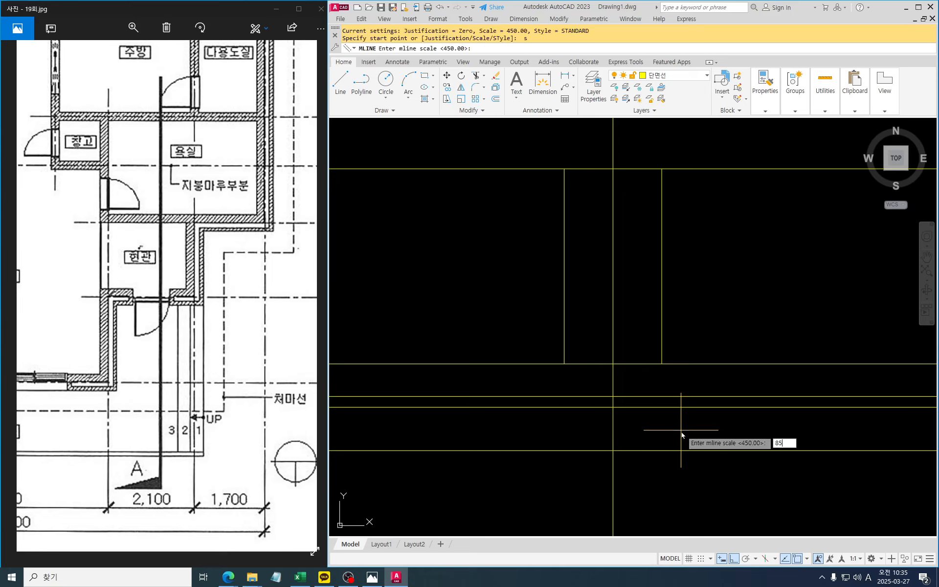
key("Return")
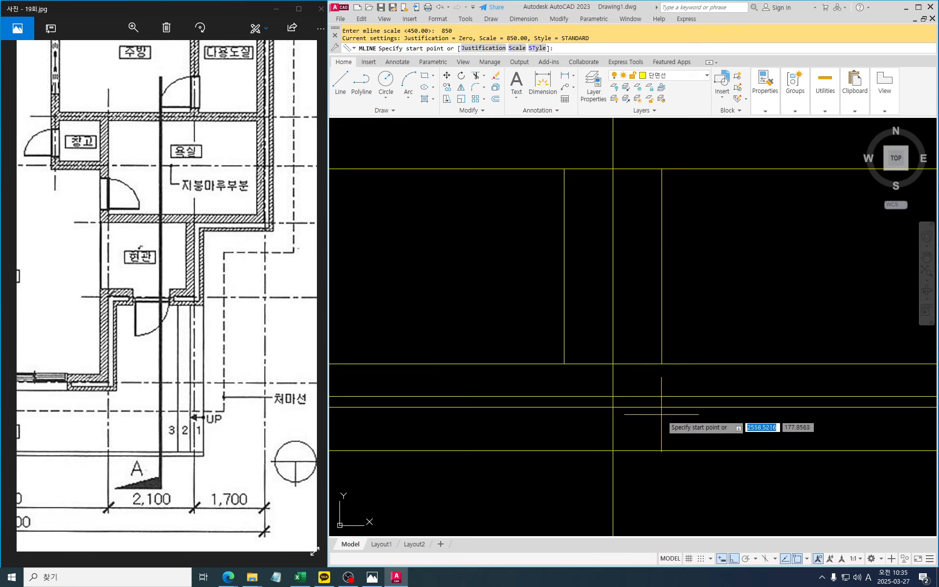
left_click(613, 364)
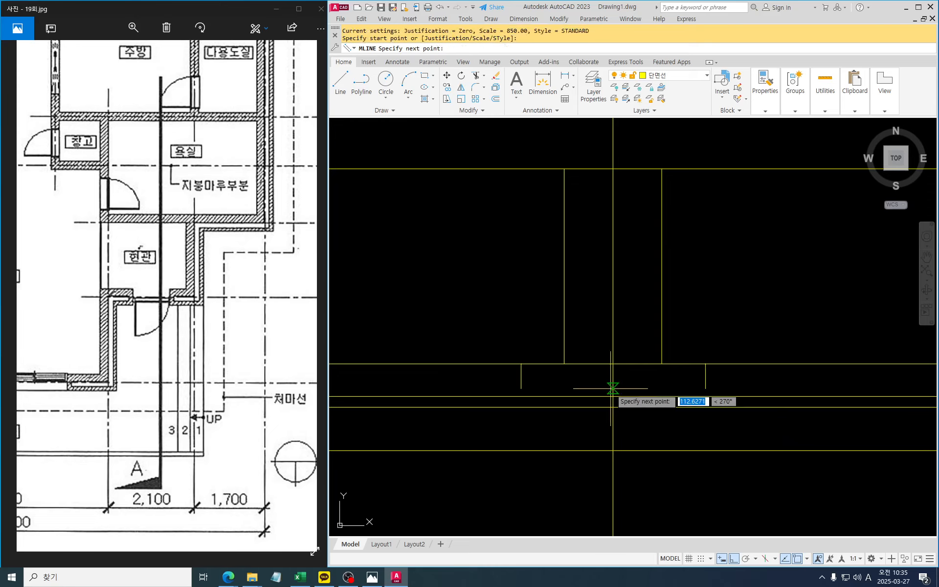
left_click(612, 396)
mouse_move(650, 446)
middle_mouse_down()
mouse_move(638, 405)
mouse_move(691, 390)
middle_mouse_up()
key("Escape")
key("Escape")
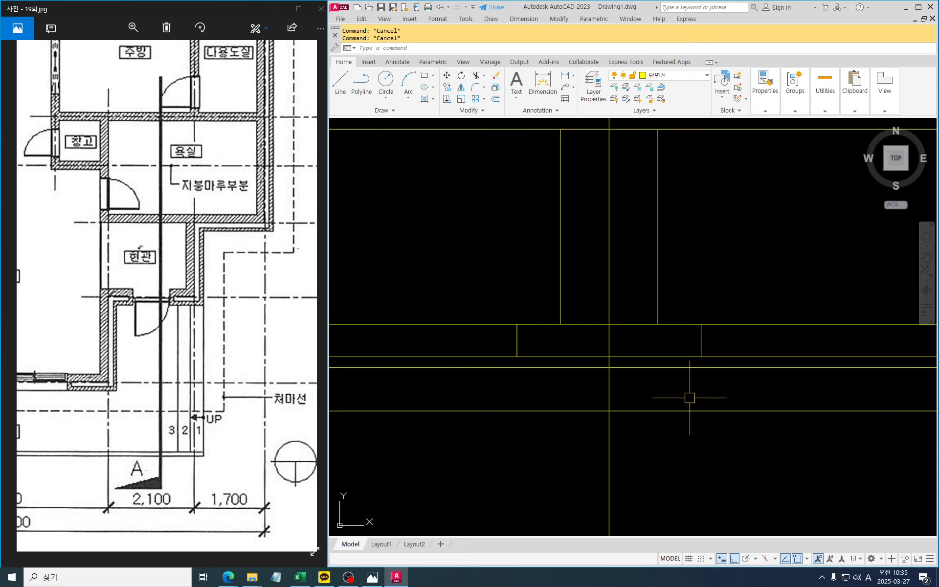
Draw a multiline at scale 1050 along the vertical line, from the third horizontal line to the lowest one.
key("Return")
type("s")
key("Return")
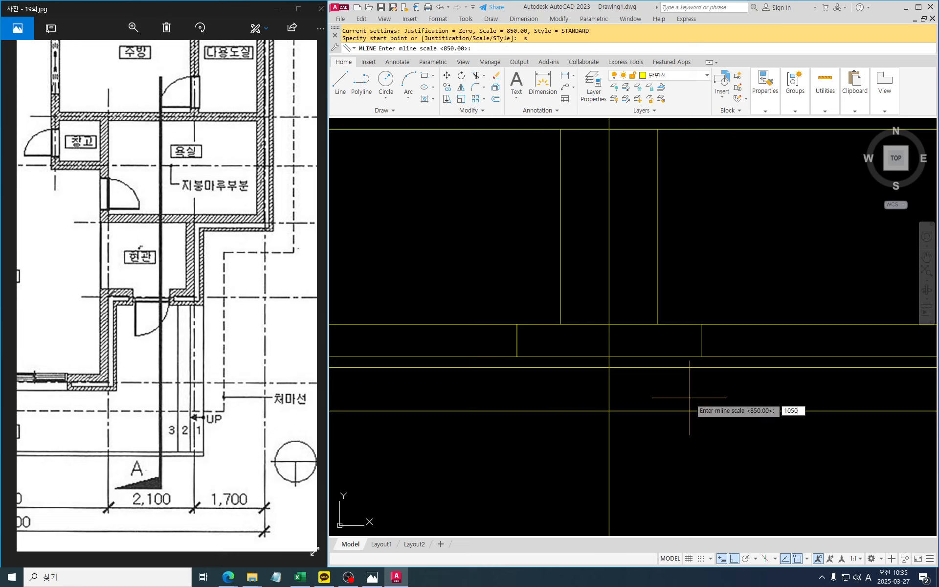
type("1050")
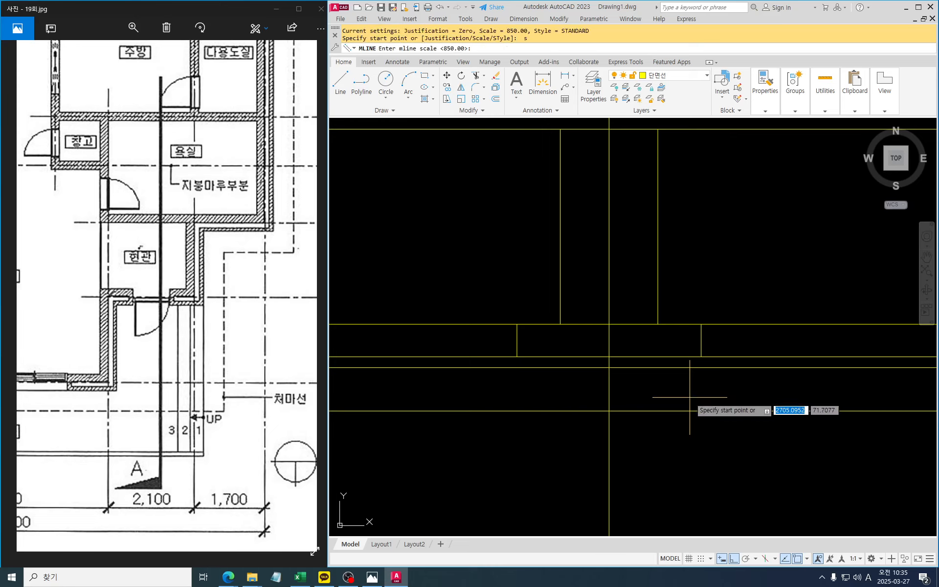
key("Return")
left_click(609, 357)
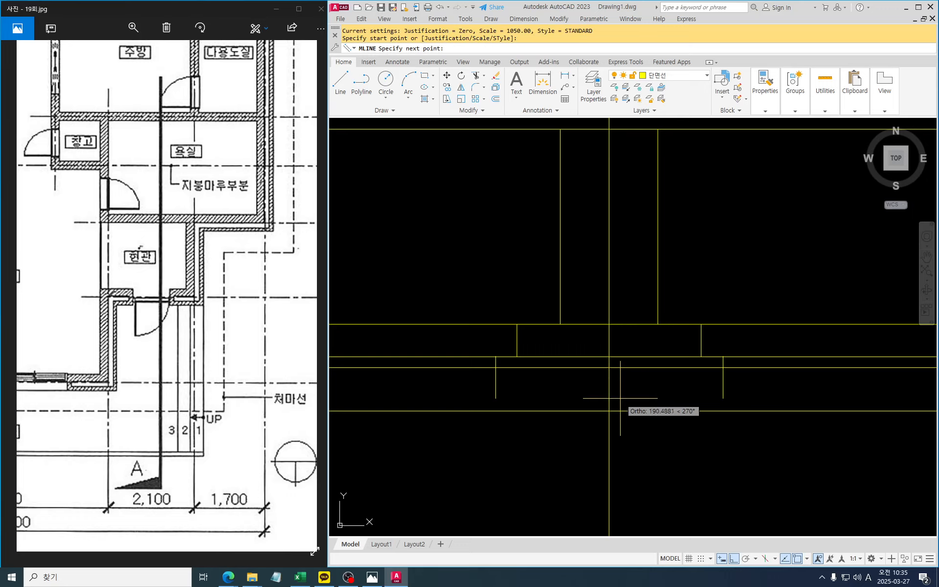
left_click(608, 411)
key("Escape")
key("Escape")
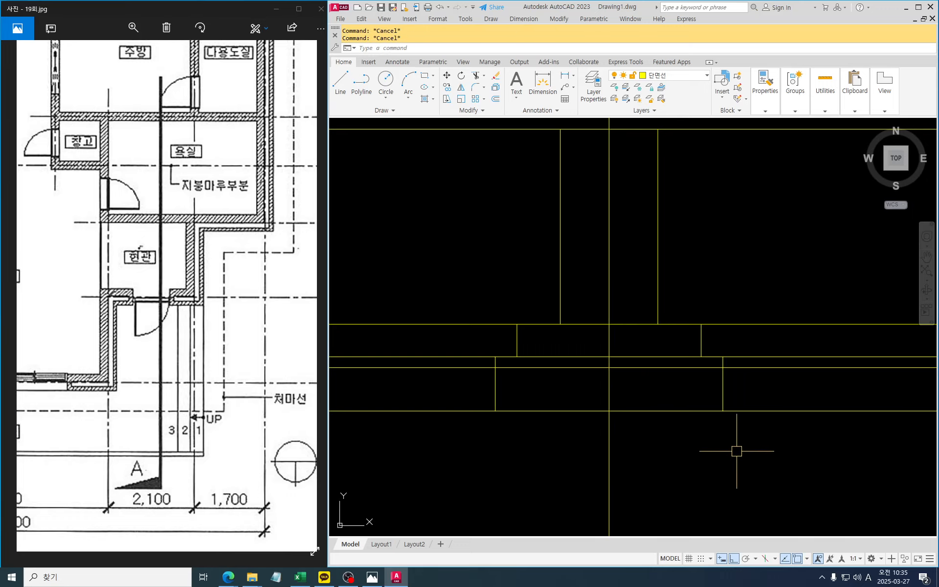
Explode the three foundation multilines into separate lines.
middle_click_drag(738, 451, 739, 450)
left_click(770, 459)
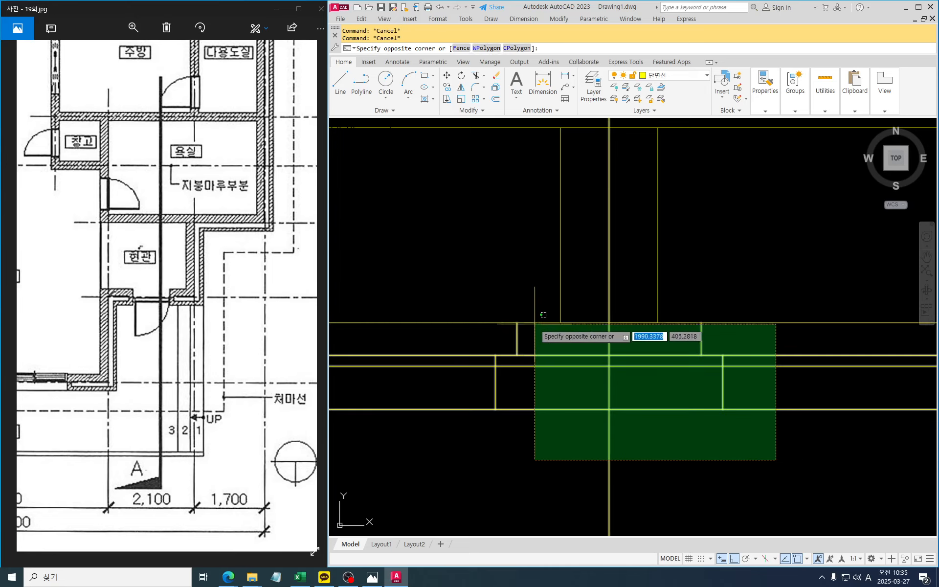
left_click(465, 258)
type("x")
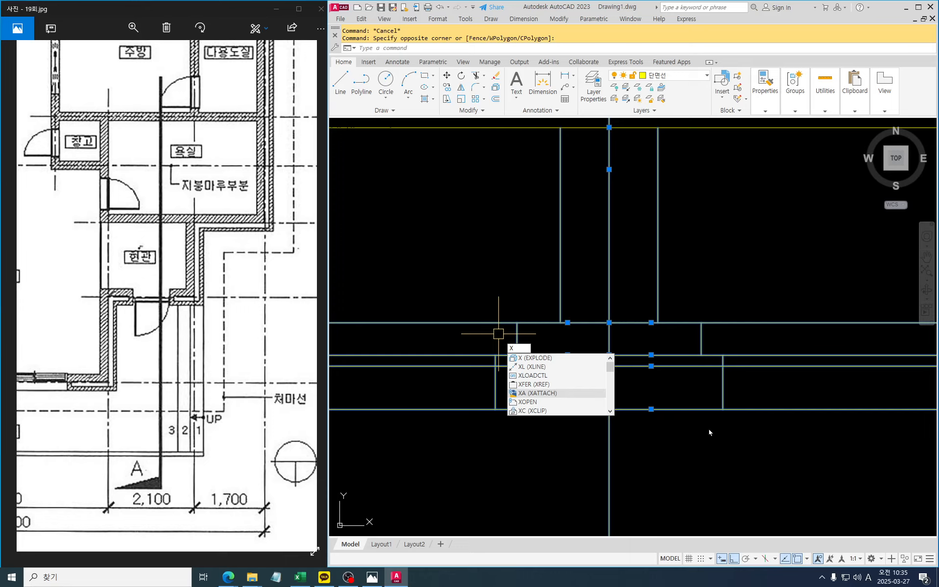
key("Return")
key("Escape")
key("Escape")
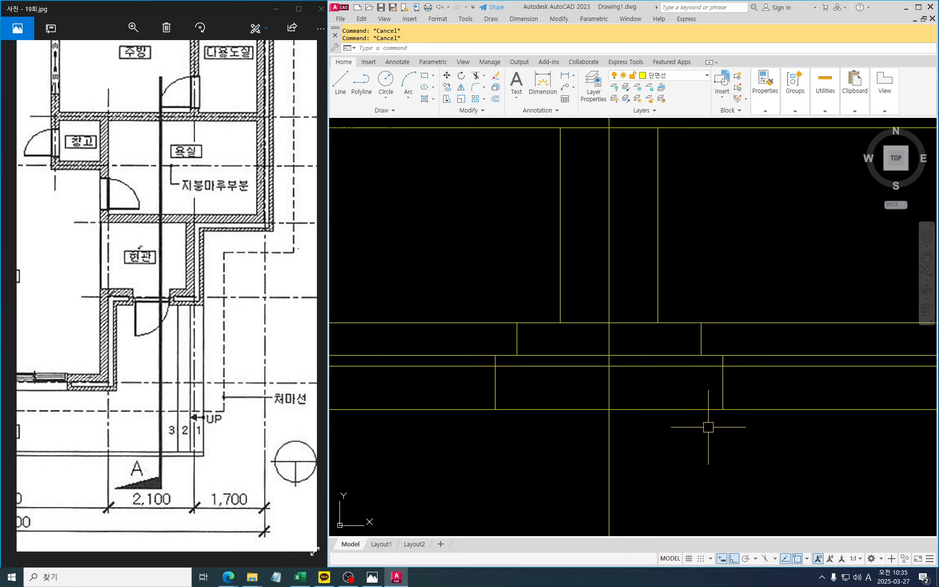
Trim the horizontal lines outside the stepped foundation outline on both sides.
key("Return")
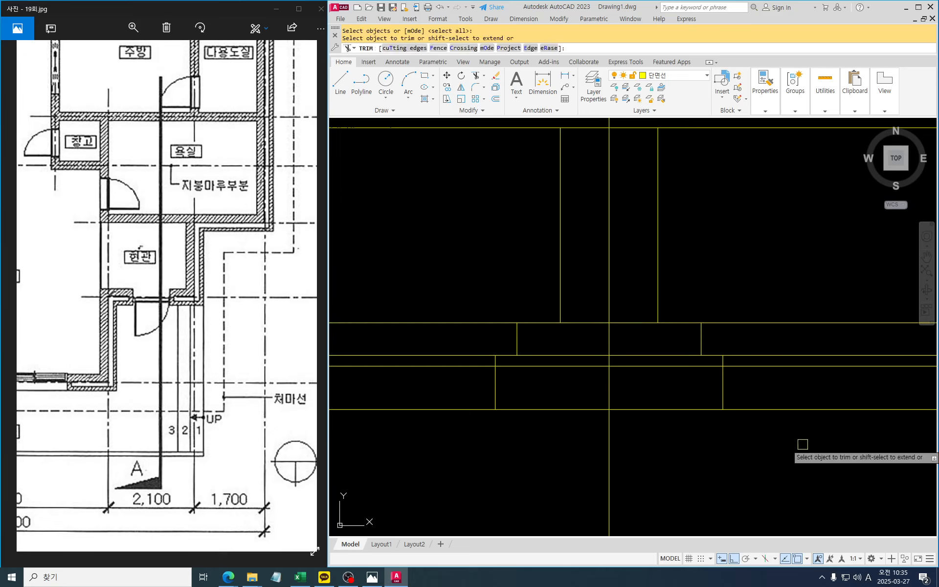
left_click_drag(816, 442, 749, 273)
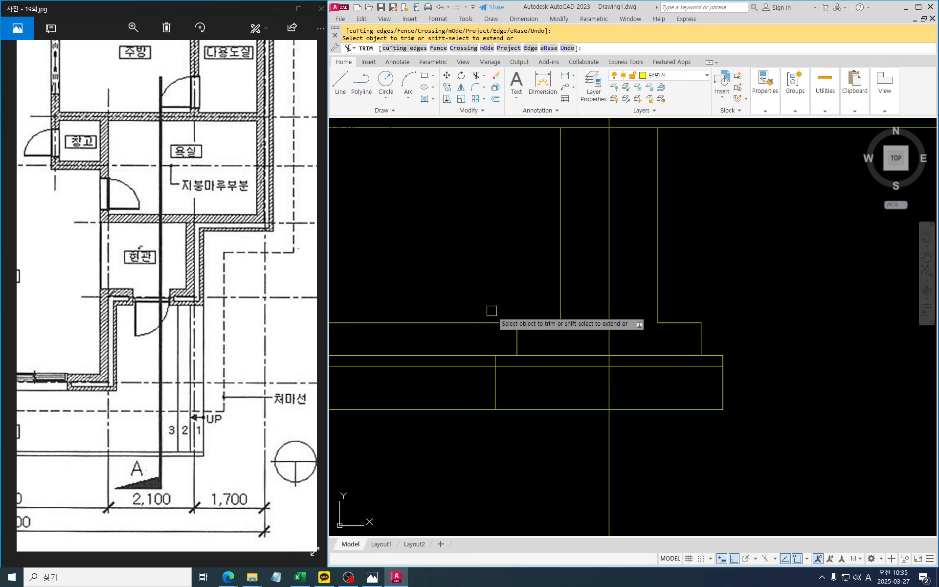
left_click_drag(463, 294, 418, 443)
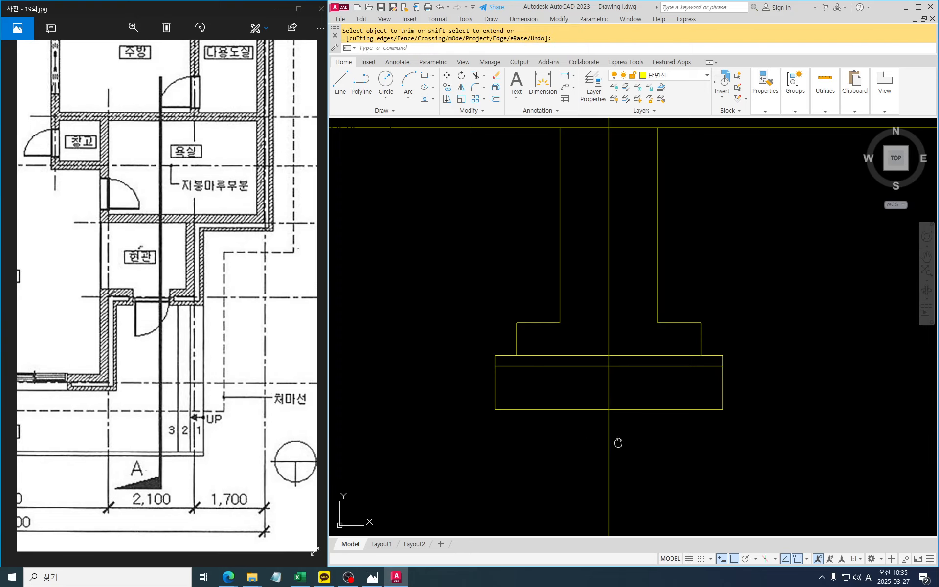
middle_click_drag(615, 440, 608, 431)
key("Escape")
key("Escape")
Move the foundation's vertical center construction line to the 중심선 layer.
left_click(616, 309)
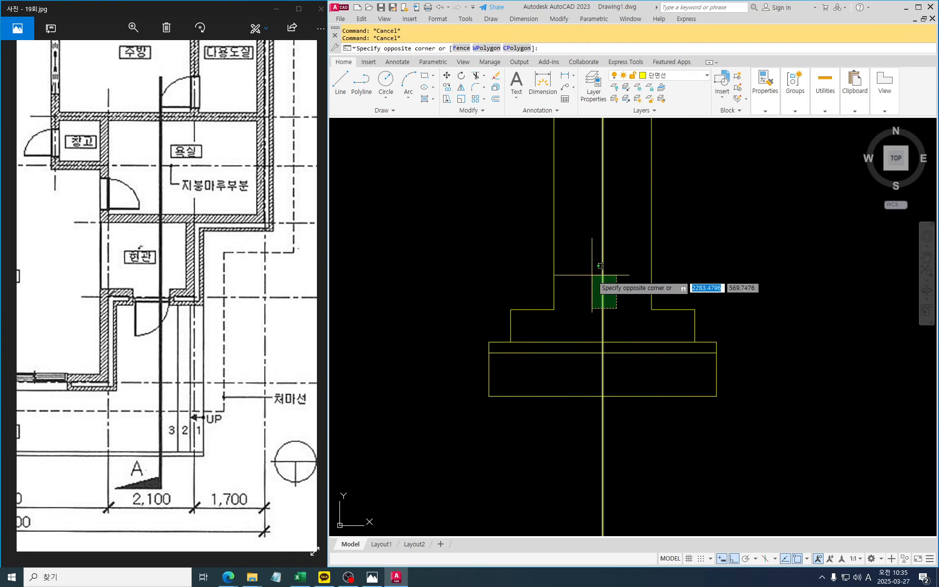
left_click(595, 256)
left_click(707, 76)
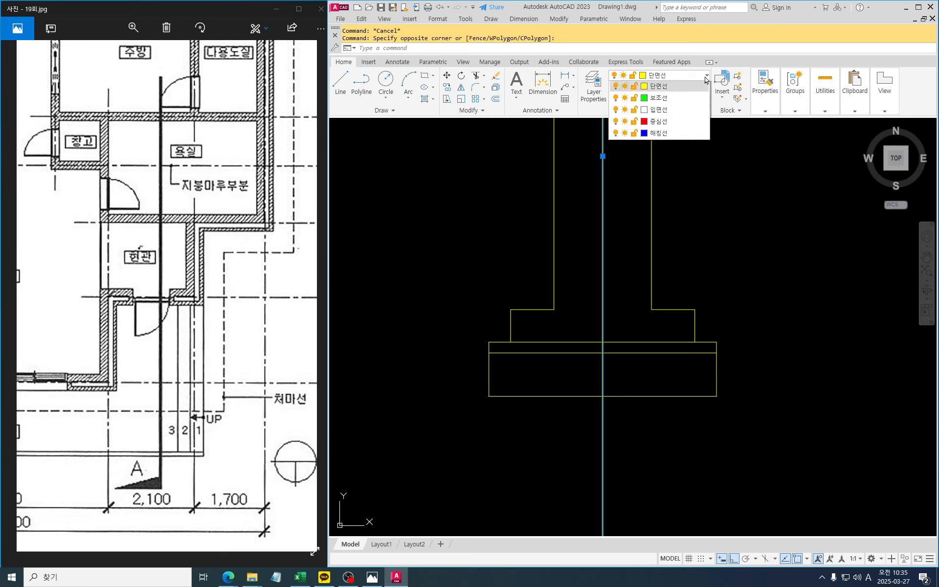
left_click(683, 133)
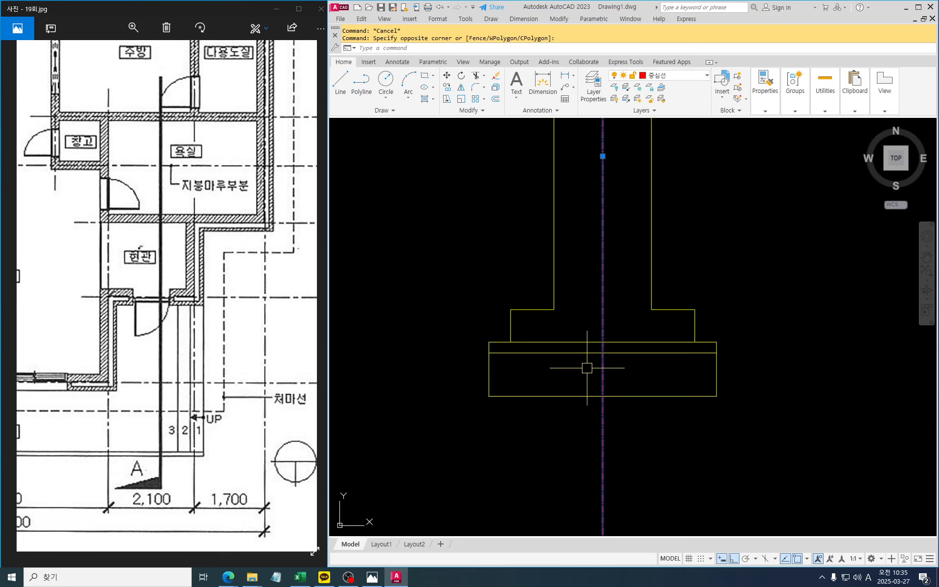
key("Escape")
Make 해칭선 the current layer and draw a 60° construction line through the left part of the foundation's lowest course.
left_click(683, 77)
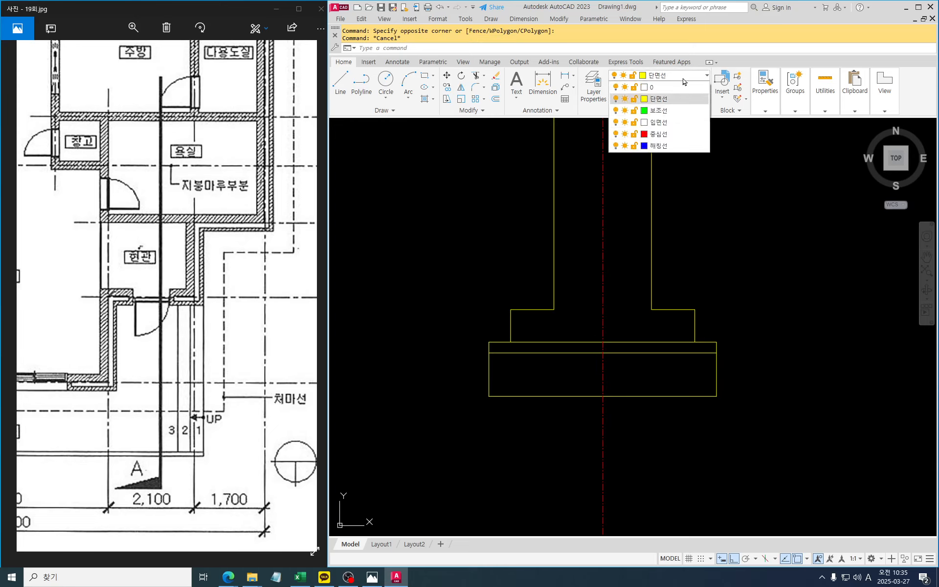
left_click(666, 149)
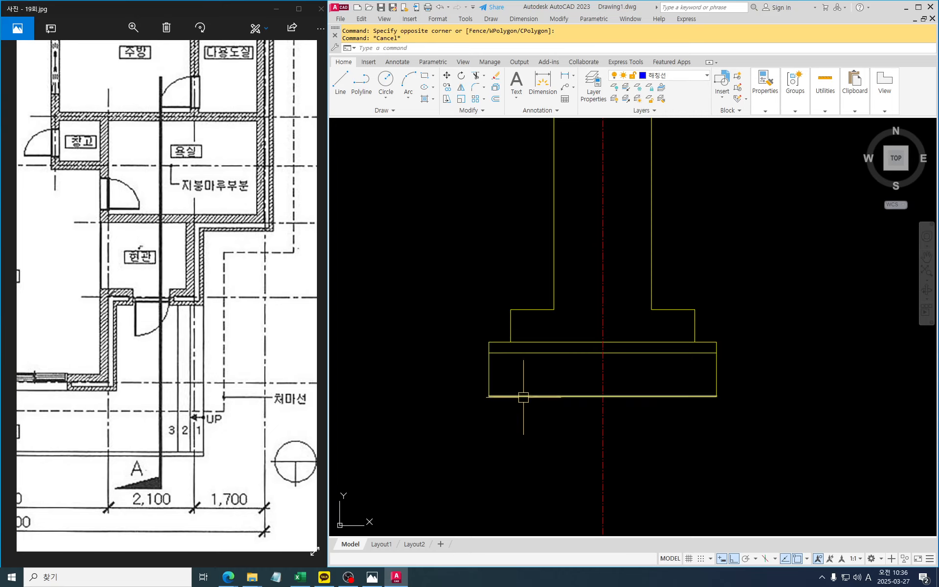
scroll(538, 401, "up", 5)
key("Escape")
type("xl")
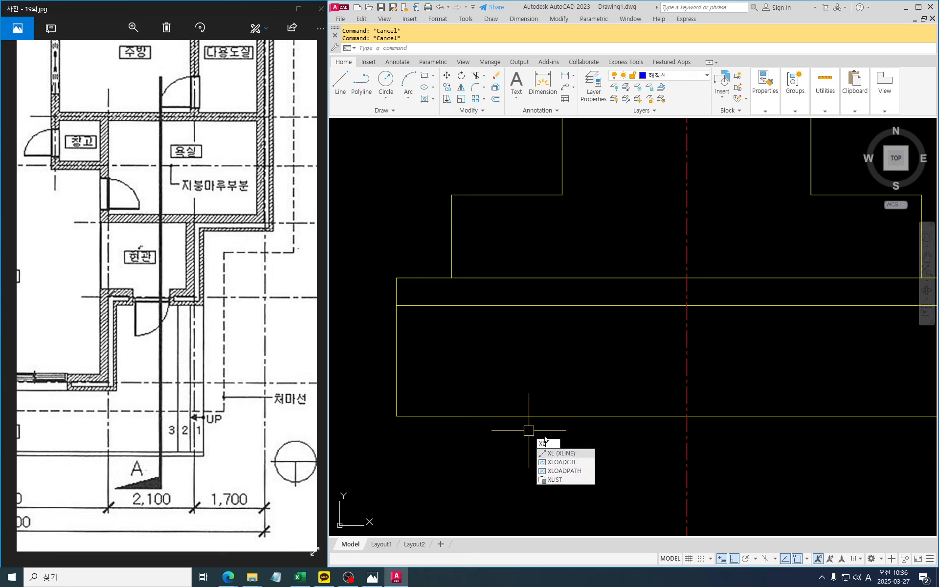
key("Return")
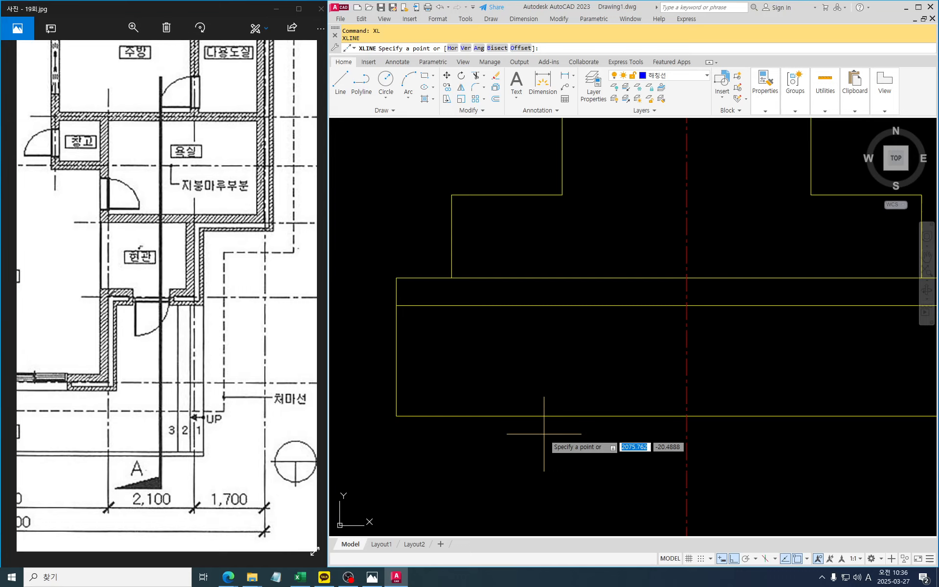
type("a")
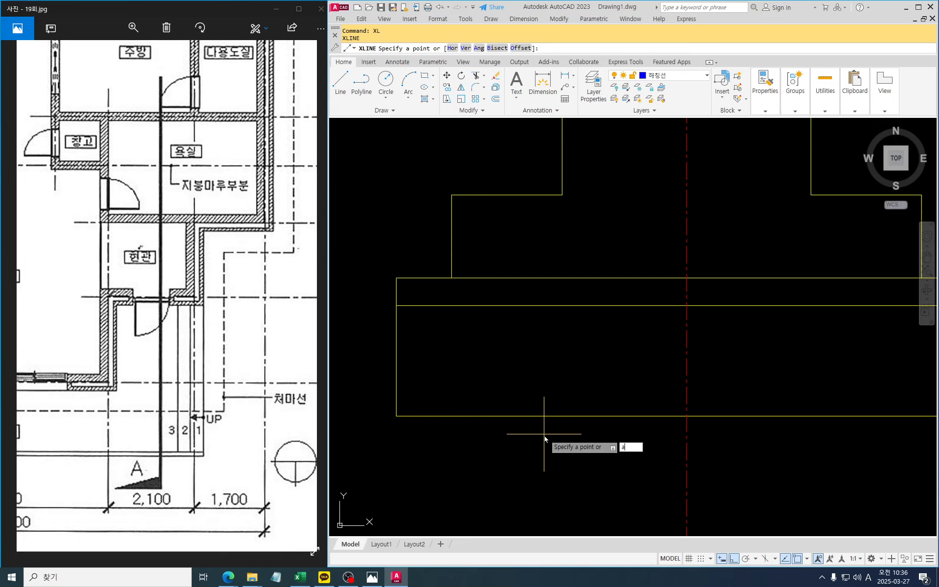
key("Return")
type("6")
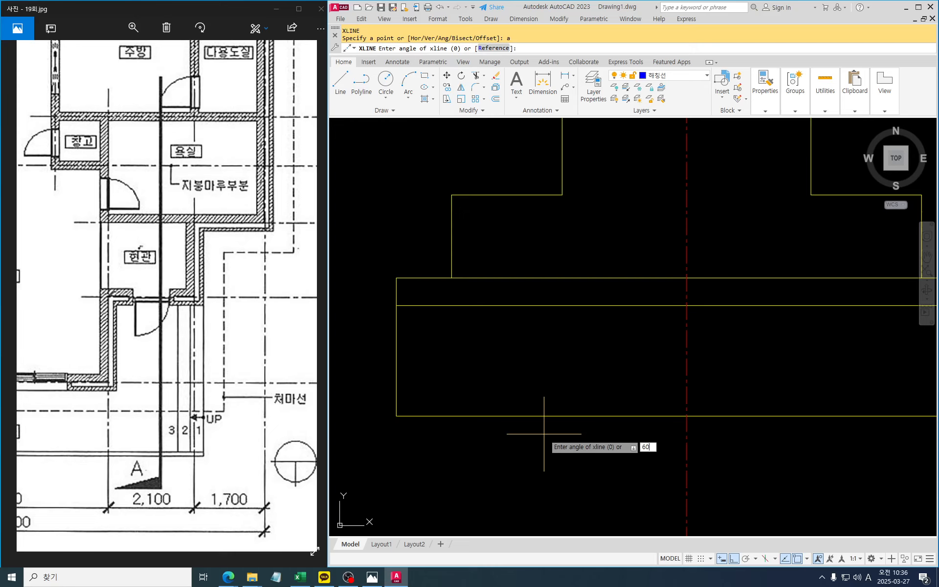
type("0")
key("Return")
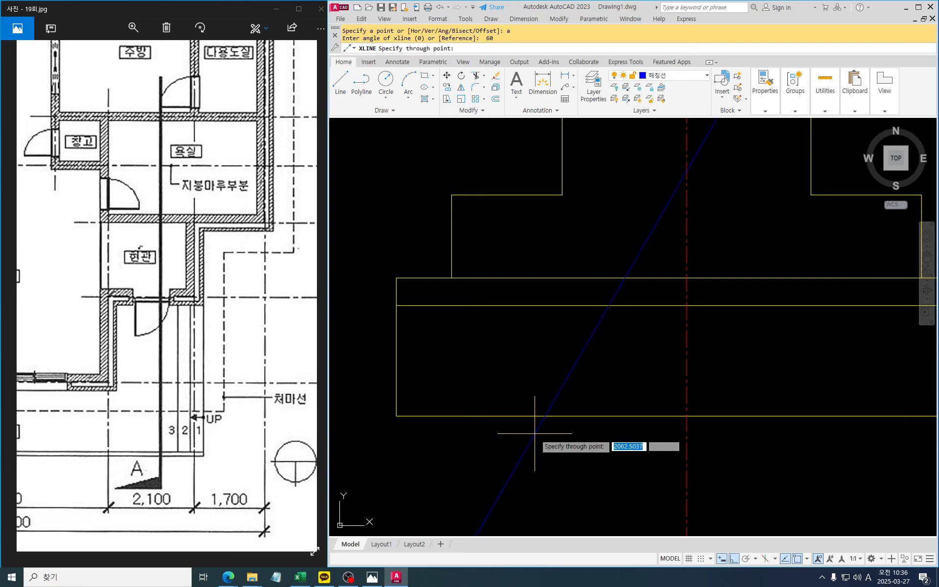
left_click(461, 380)
key("Escape")
Try to trim the 60° line above the foundation's bottom edge, then undo the trim.
type("tr")
key("Return")
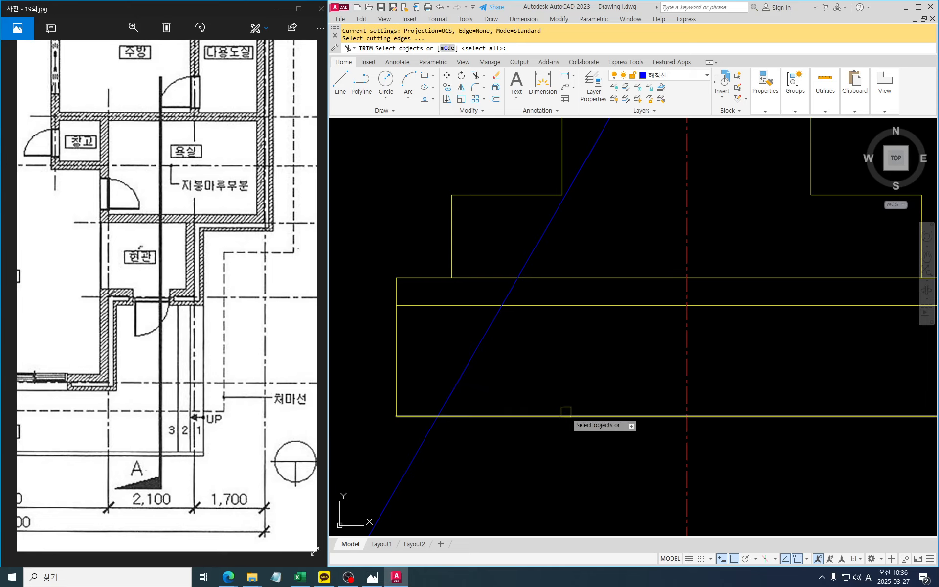
left_click(608, 433)
left_click(537, 315)
key("Return")
left_click(504, 297)
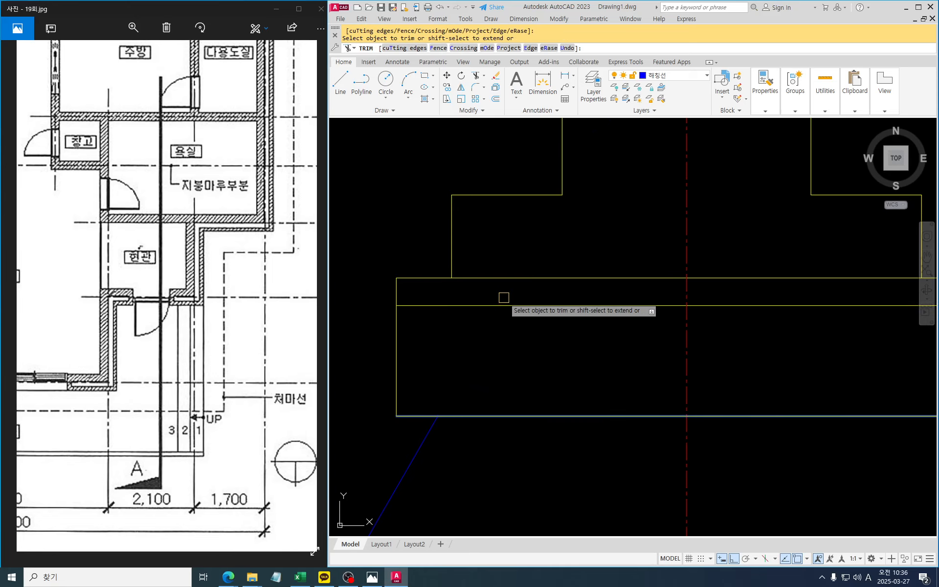
key("ctrl+z")
key("Escape")
Trim the 60° line at the top and bottom edges of the foundation's lowest course, keeping only the segment between them.
type("tr")
key("Return")
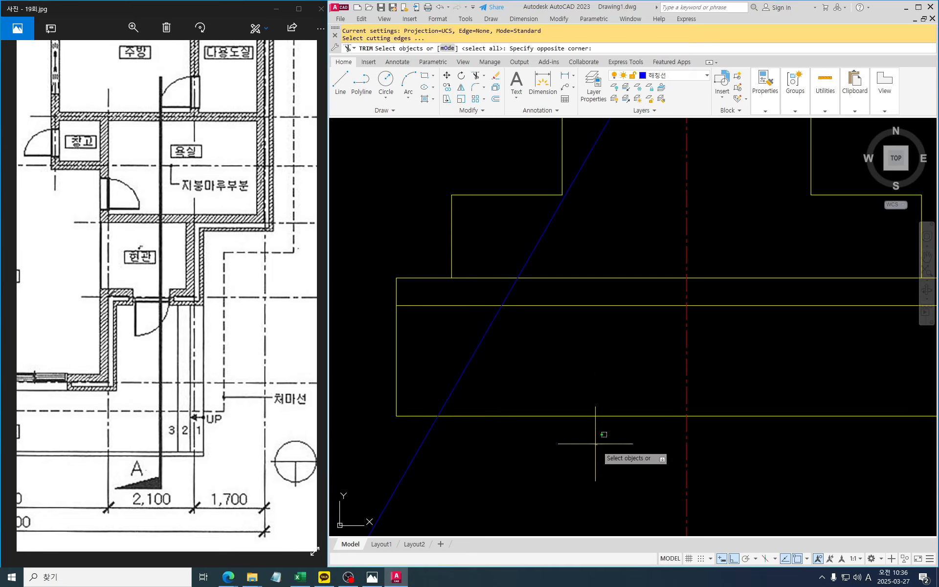
left_click(607, 438)
left_click(538, 285)
key("Return")
left_click(509, 289)
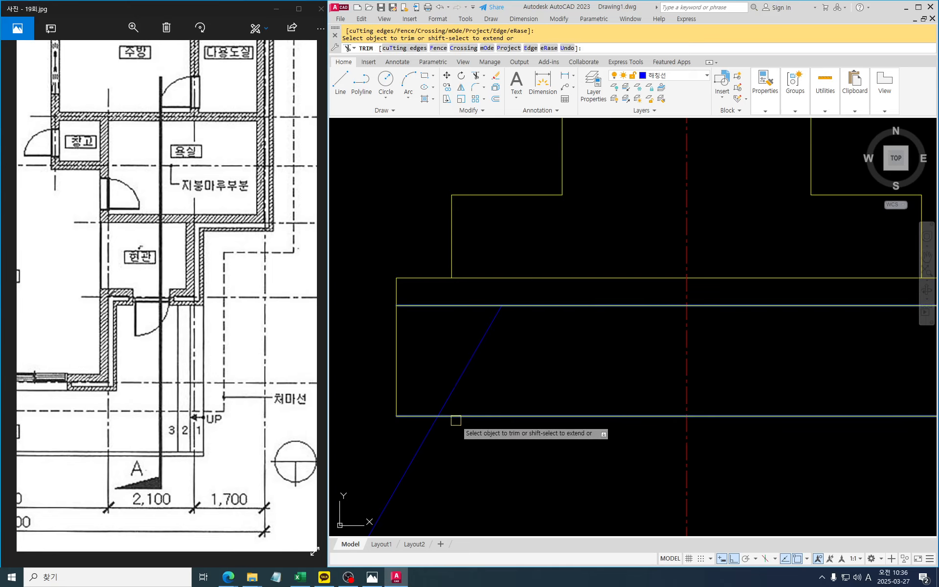
left_click(430, 444)
middle_click_drag(526, 424, 532, 425)
key("Escape")
key("Escape")
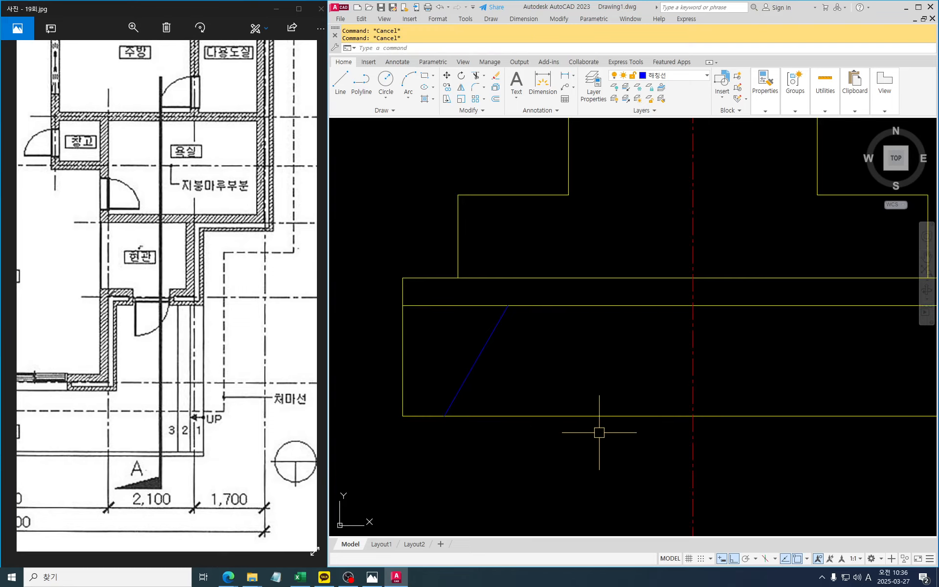
Set the 해칭선 layer's color to index 40.
type("la")
key("Return")
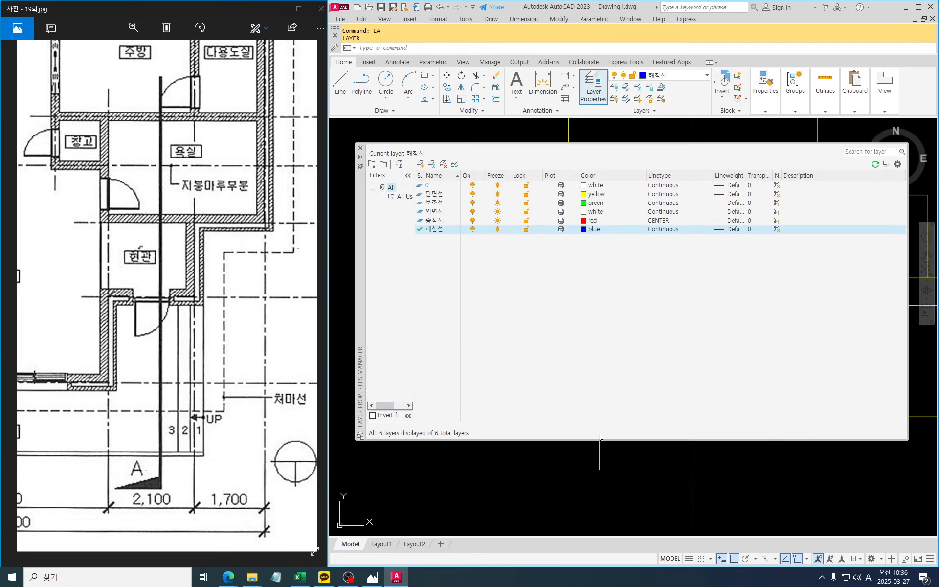
left_click(584, 230)
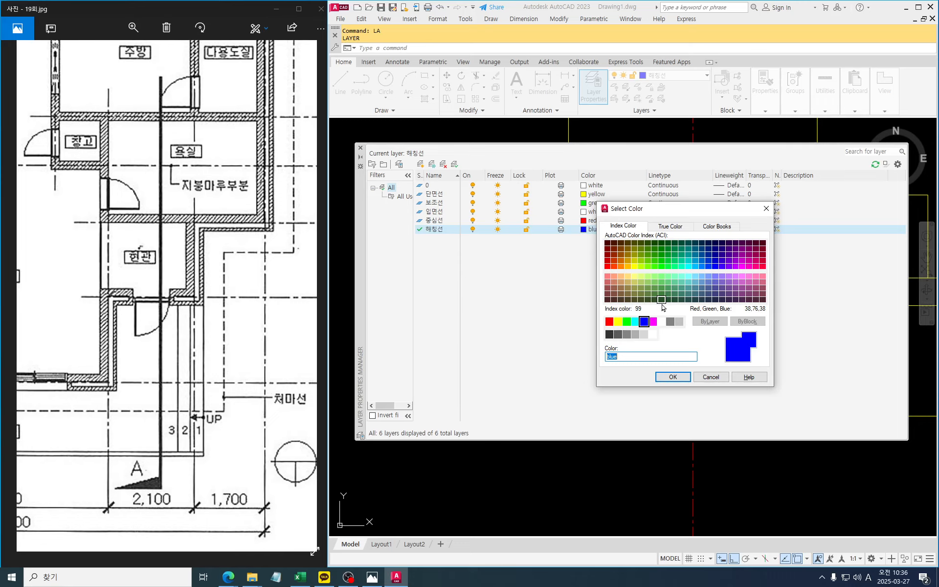
left_click(629, 270)
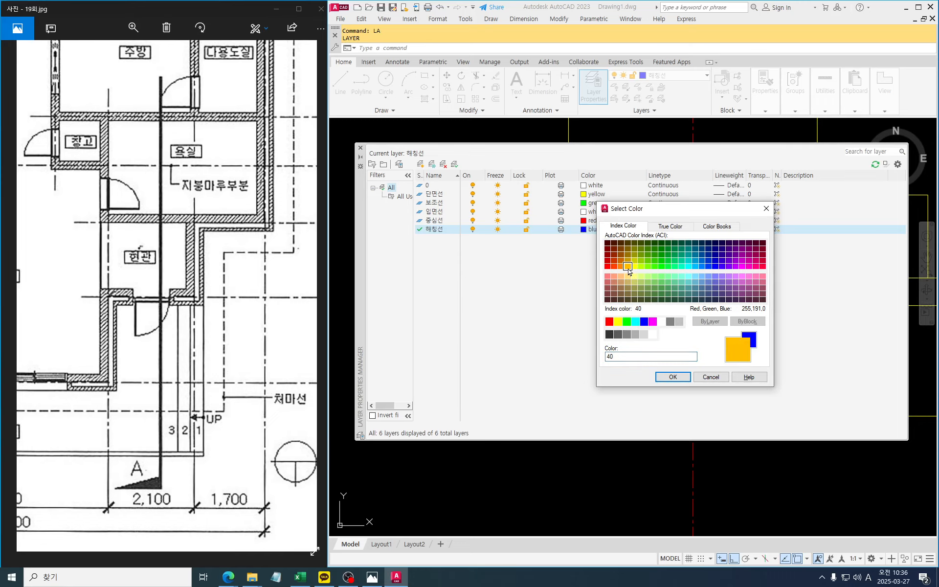
left_click(676, 377)
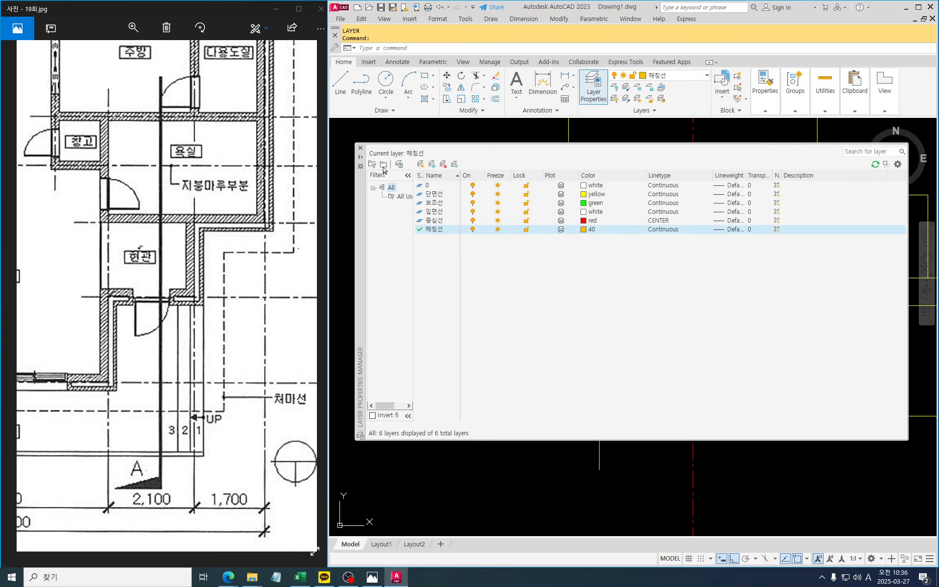
left_click(361, 149)
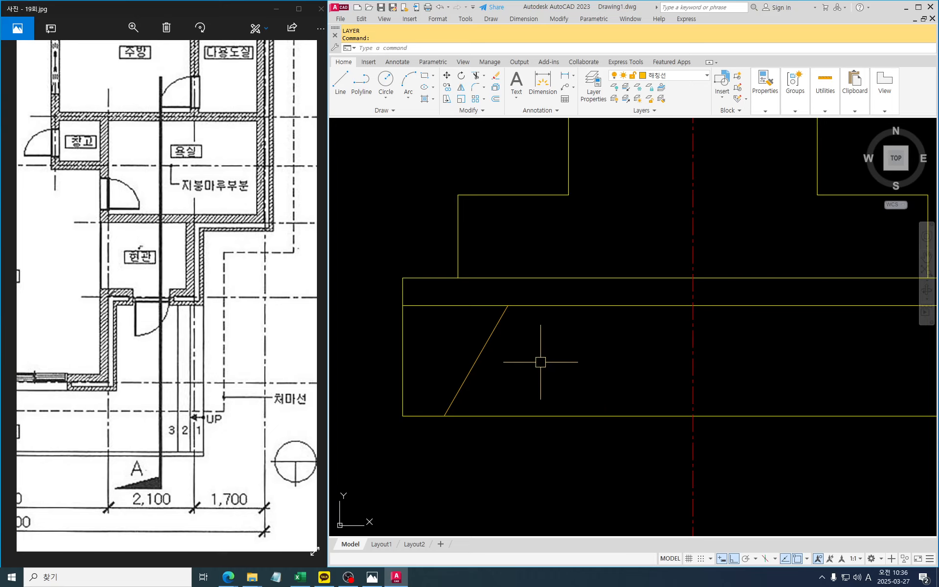
scroll(541, 362, "down", 4)
scroll(532, 397, "up", 5)
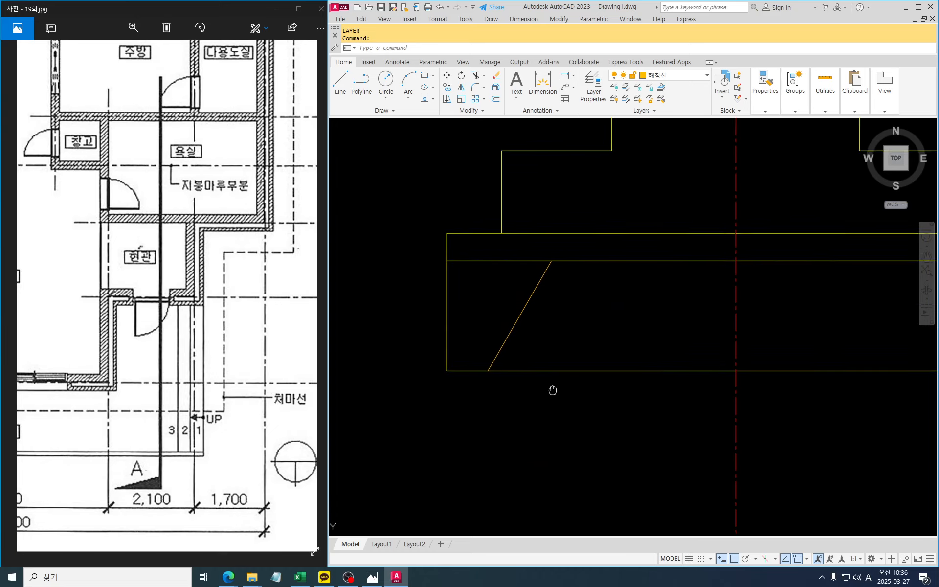
key("Escape")
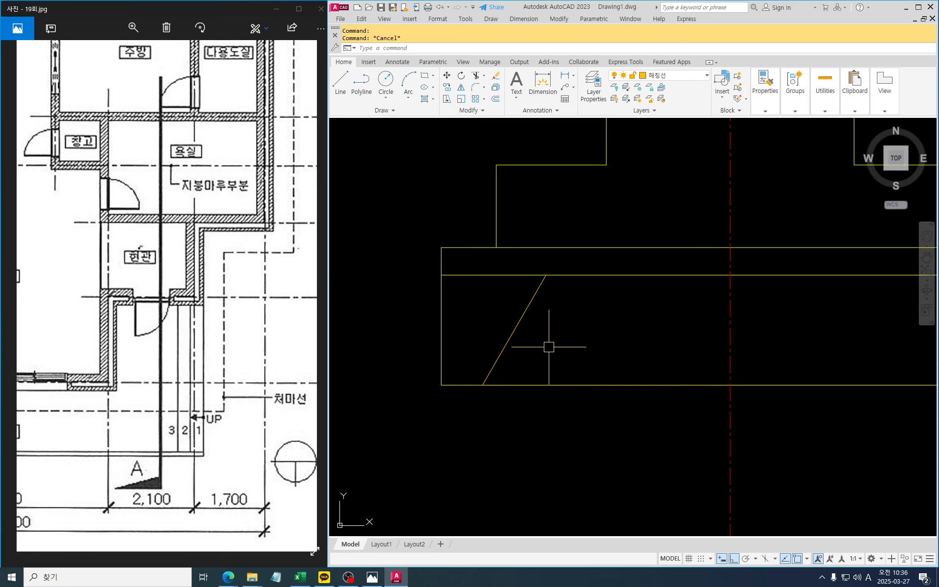
Change the 해칭선 layer's color to gray, index 252.
left_click(549, 346)
left_click(515, 328)
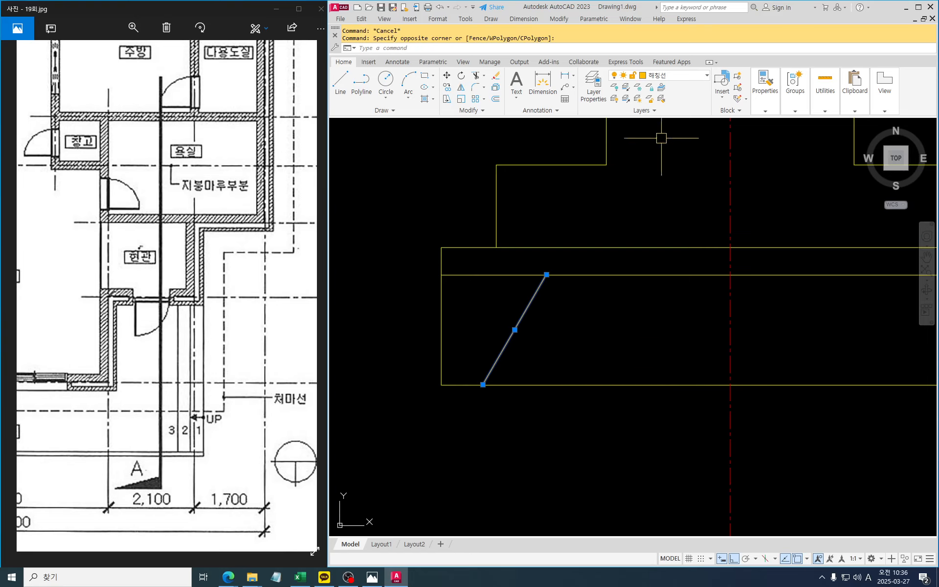
type("la")
key("Return")
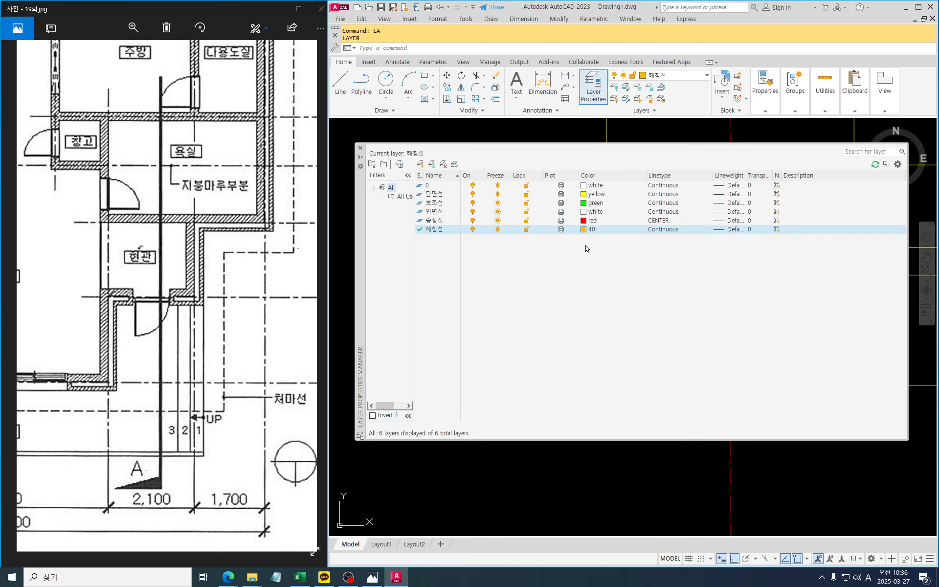
left_click(584, 230)
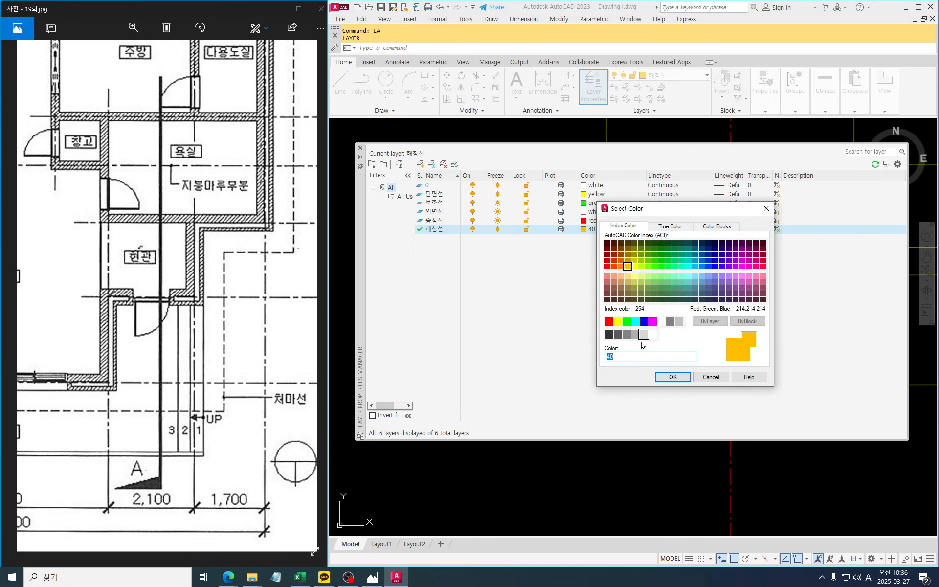
left_click(626, 336)
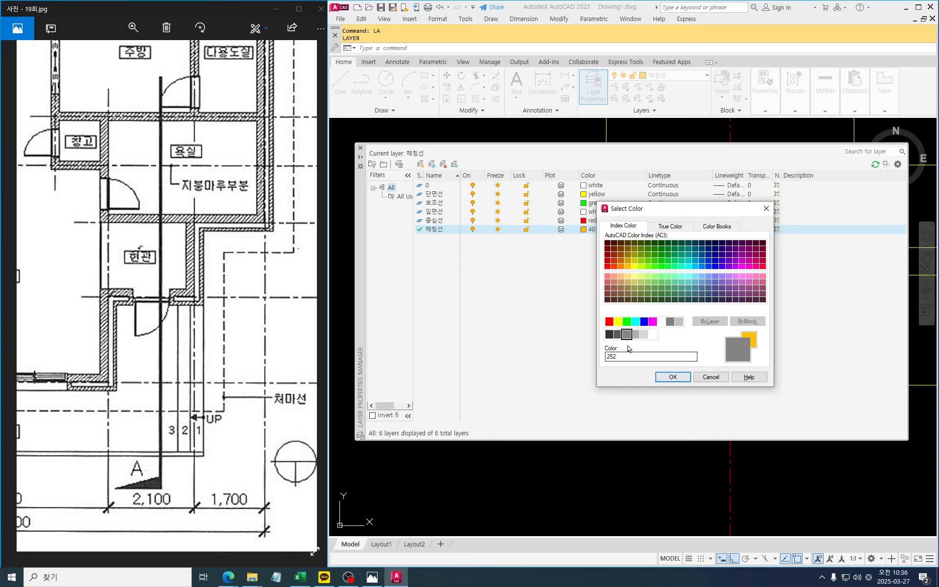
left_click(670, 376)
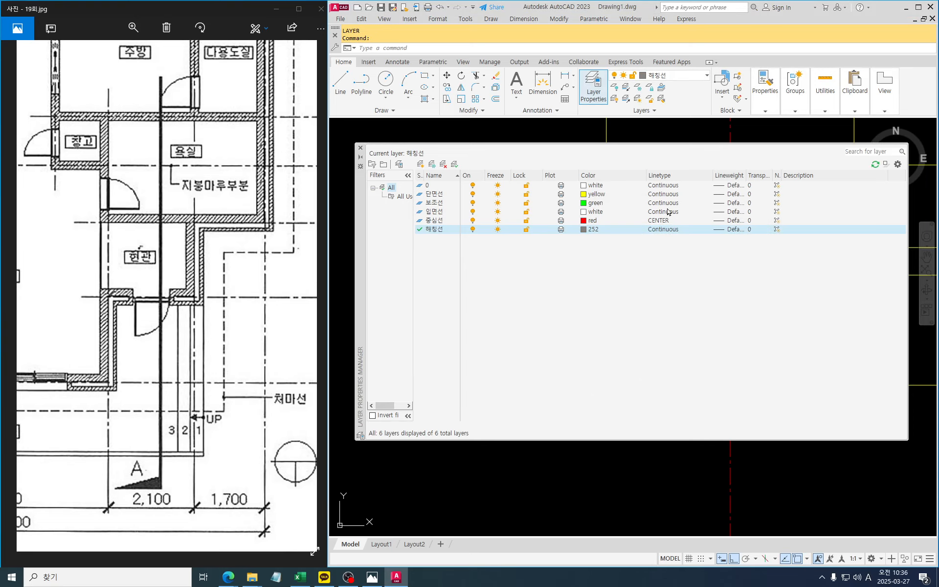
left_click(361, 148)
key("Escape")
key("Escape")
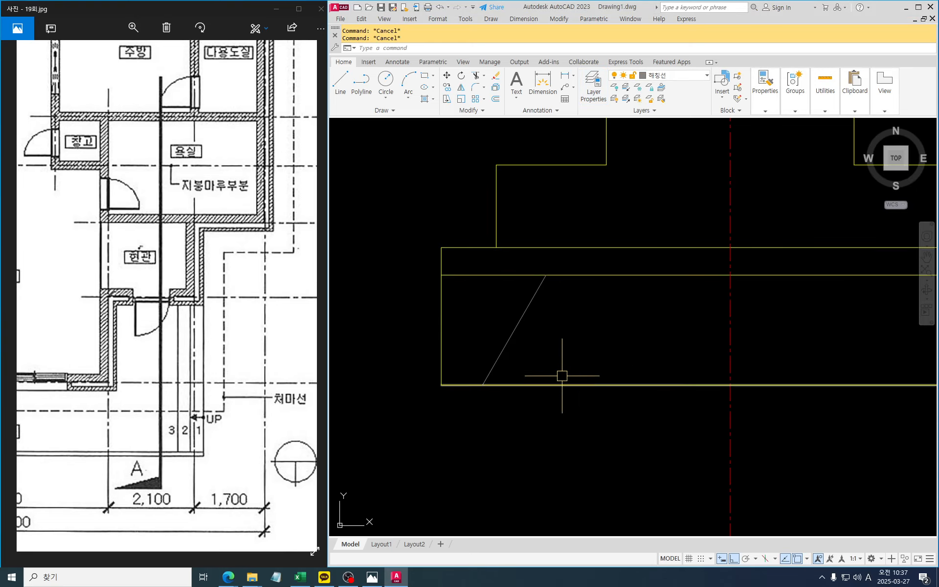
Mirror the 60° hatch line about a vertical axis through a point near its upper end, keeping the original.
mouse_move(560, 377)
middle_mouse_down()
mouse_move(593, 367)
mouse_move(565, 359)
middle_mouse_up()
type("mi")
key("space")
key("Escape")
key("Escape")
key("Escape")
type("mi")
key("space")
left_click(565, 359)
left_click(538, 329)
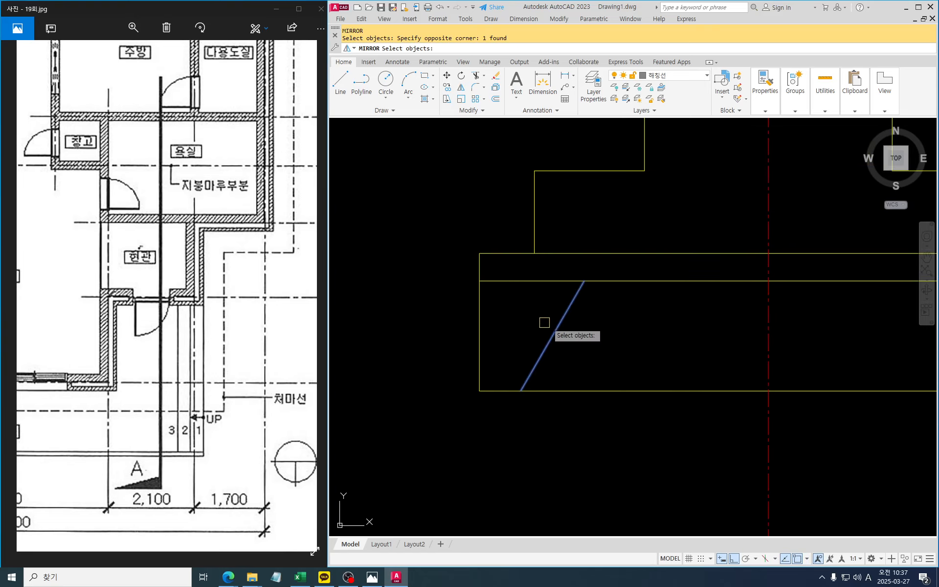
scroll(566, 308, "up", 1)
key("space")
left_click(577, 294)
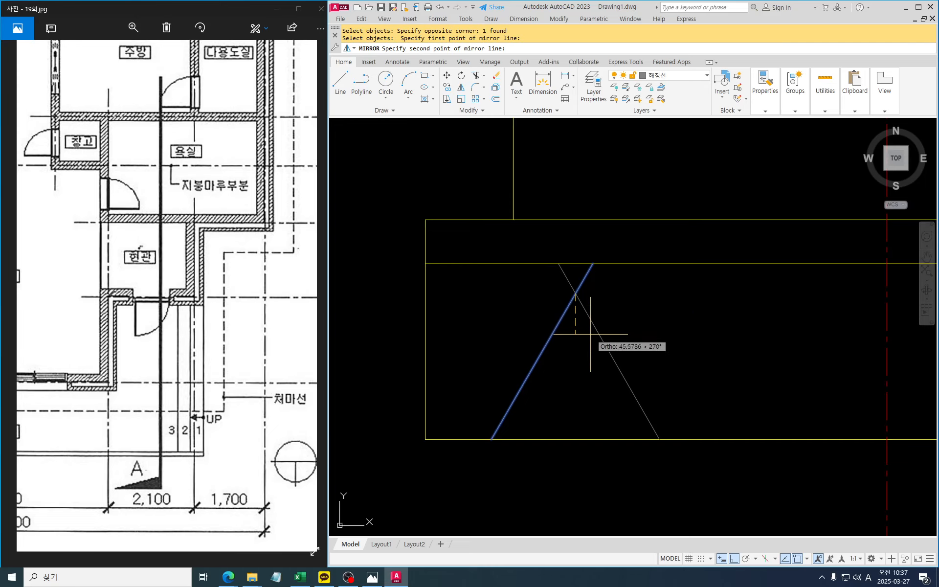
left_click(590, 335)
key("space")
Mirror the 60° hatch line about a vertical axis through a point near its lower end, keeping the original.
key("space")
left_click(563, 398)
left_click(528, 369)
key("space")
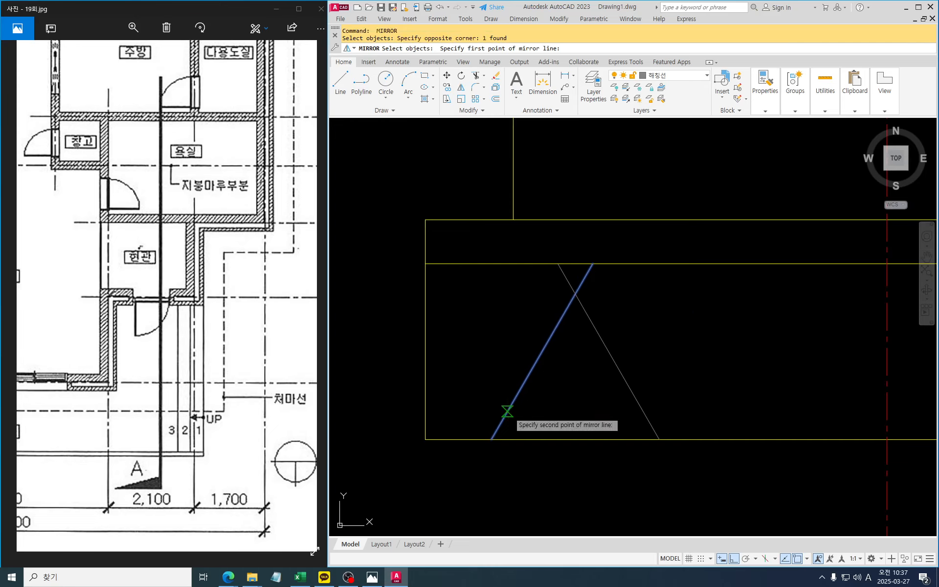
left_click(506, 411)
left_click(509, 379)
key("space")
Trim both mirrored lines at the 60° line, leaving only the short strokes at its upper and lower ends.
middle_click_drag(551, 382, 556, 353)
type("tr")
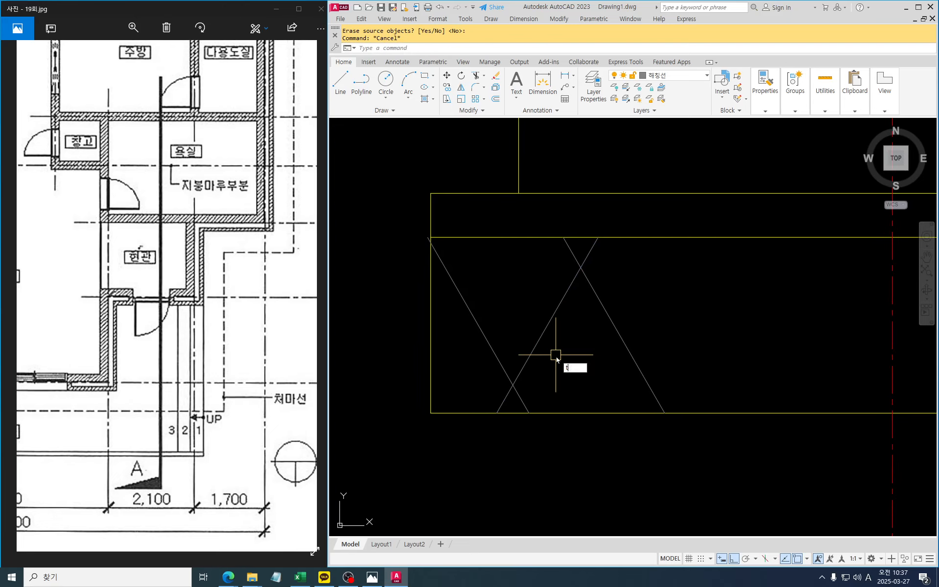
key("space")
left_click(552, 342)
left_click(497, 325)
key("space")
left_click(482, 329)
left_click(670, 316)
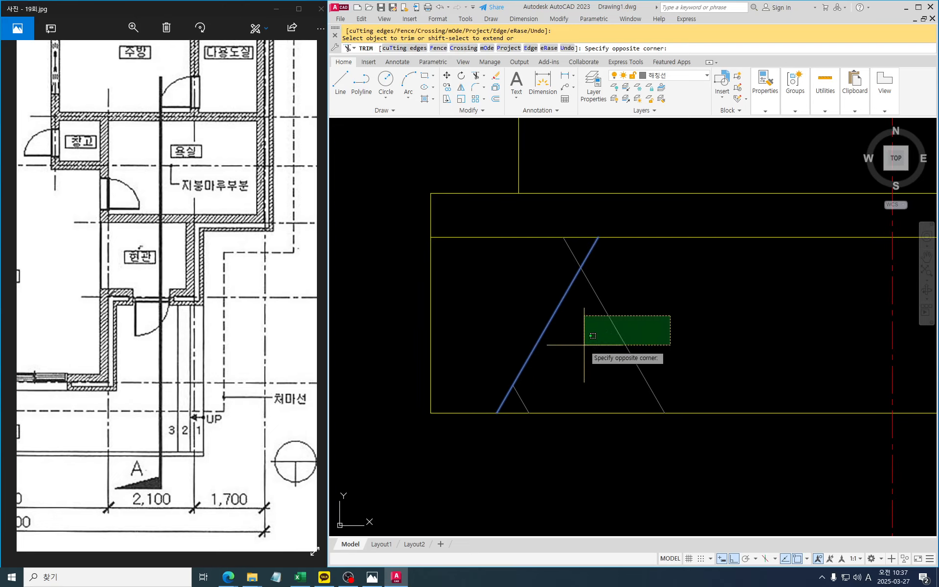
left_click(591, 330)
key("Escape")
Copy the finished hatch symbol horizontally to the middle and right part of the foundation's lowest course.
type("co")
key("space")
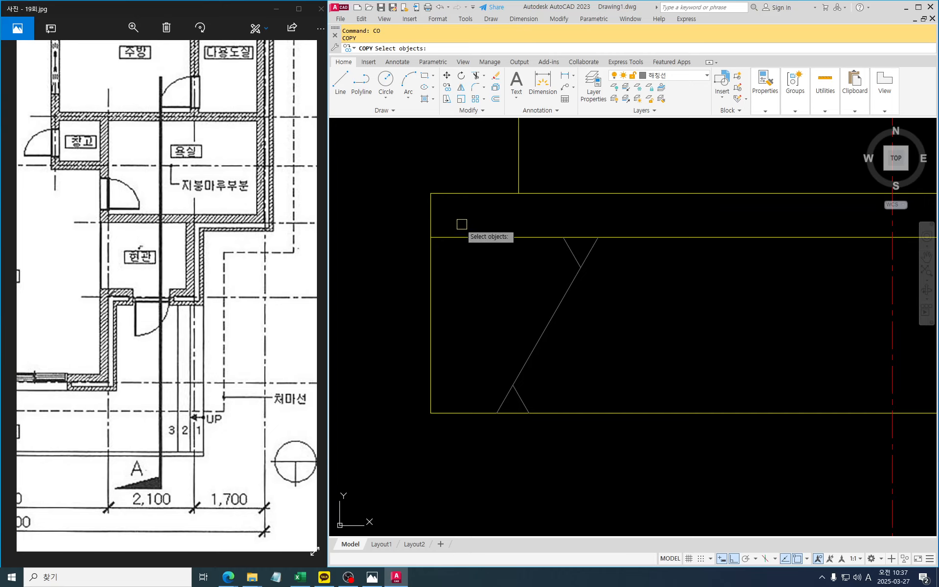
left_click(455, 215)
scroll(524, 281, "down", 2)
left_click(576, 396)
key("space")
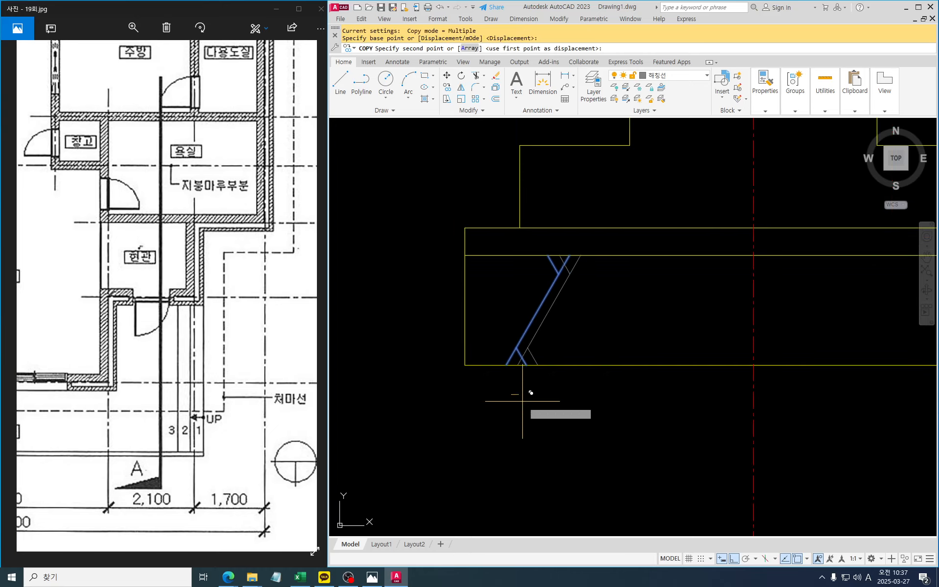
left_click(513, 391)
scroll(512, 391, "down", 2)
left_click(548, 421)
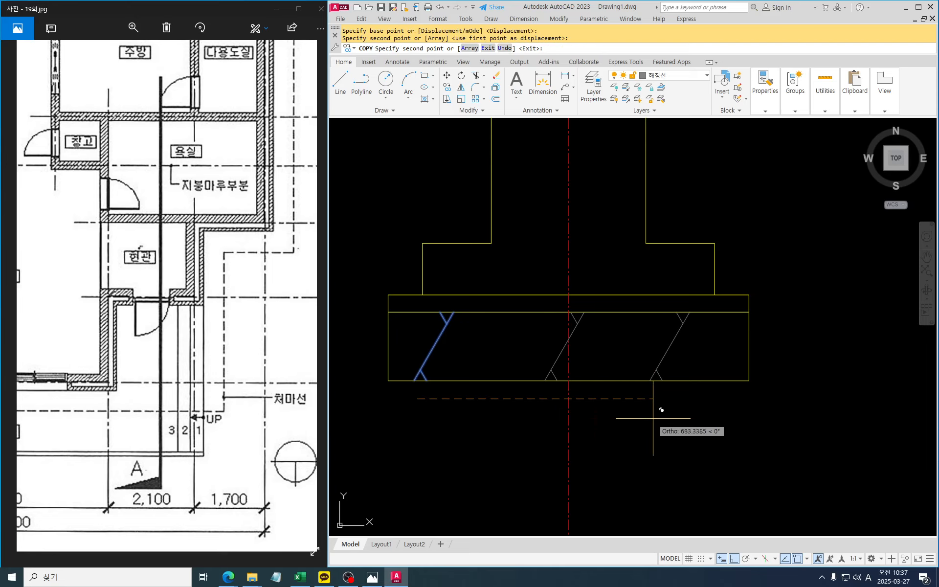
left_click(676, 419)
key("Escape")
scroll(672, 402, "down", 1)
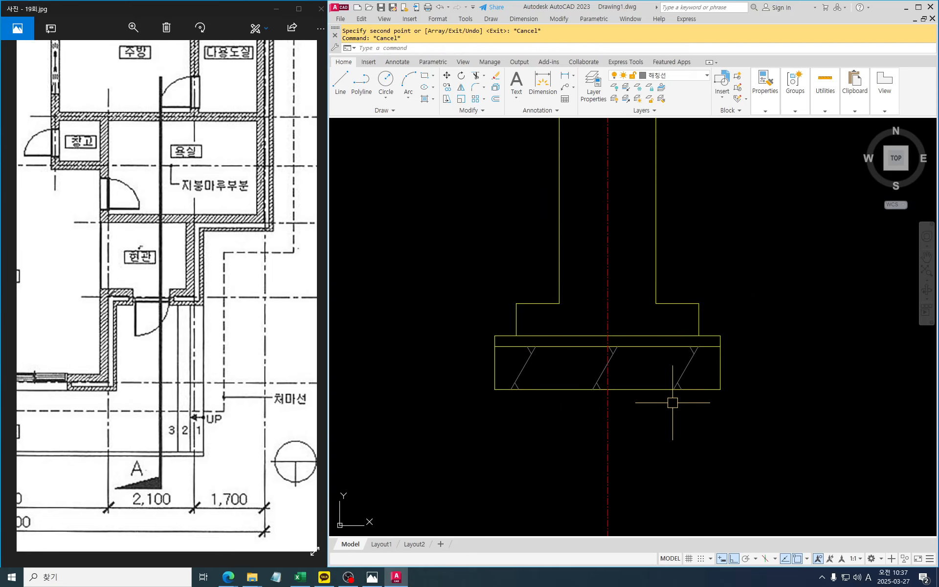
Draw three closely spaced parallel construction lines at 45° through the upper part of the foundation wall.
middle_click_drag(690, 365, 676, 436)
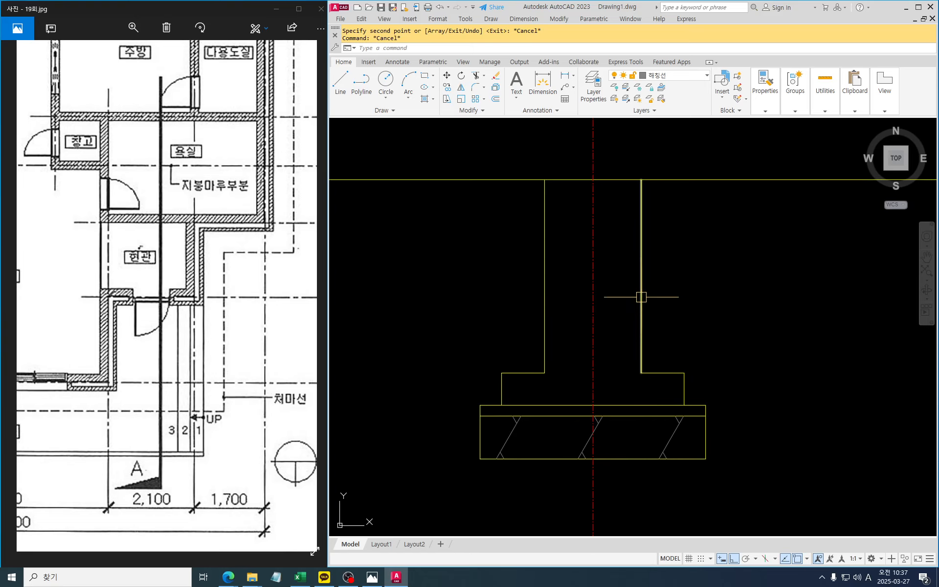
middle_click_drag(625, 286, 638, 280)
scroll(638, 280, "up", 3)
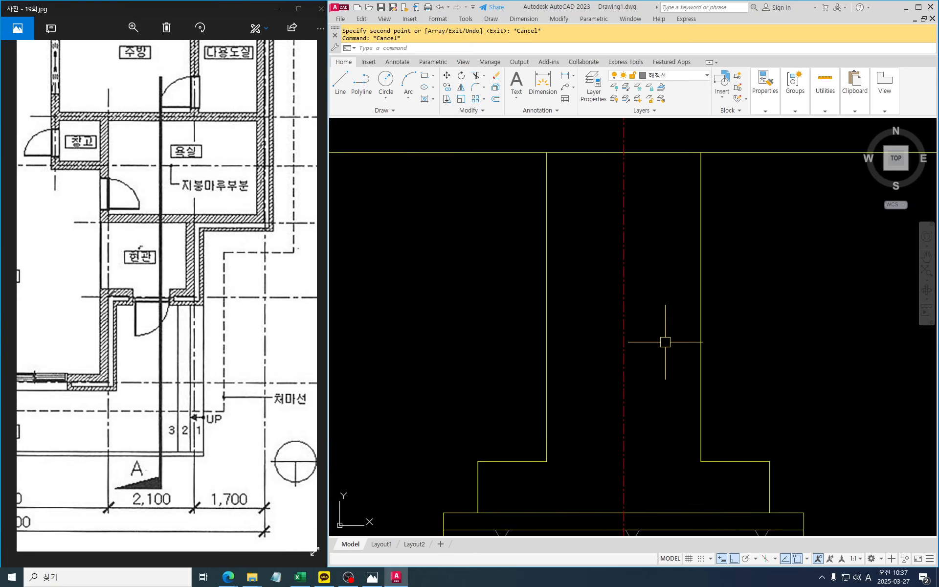
key("Escape")
type("xl")
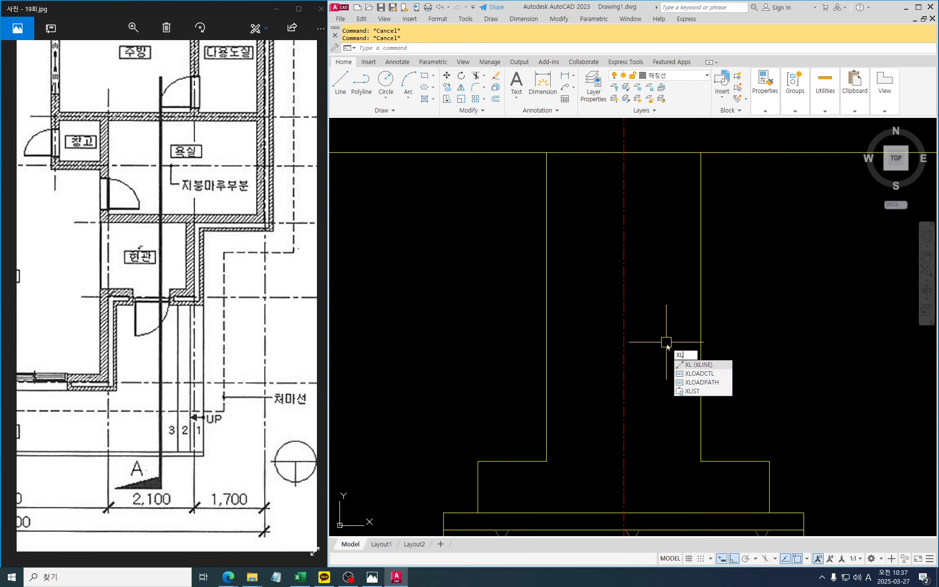
key("Return")
type("a")
key("Return")
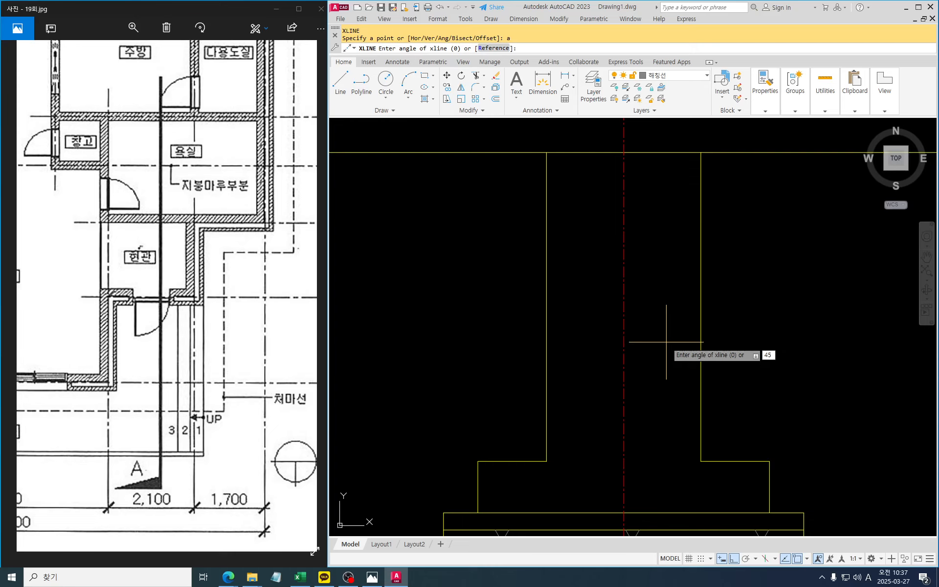
type("45")
key("Return")
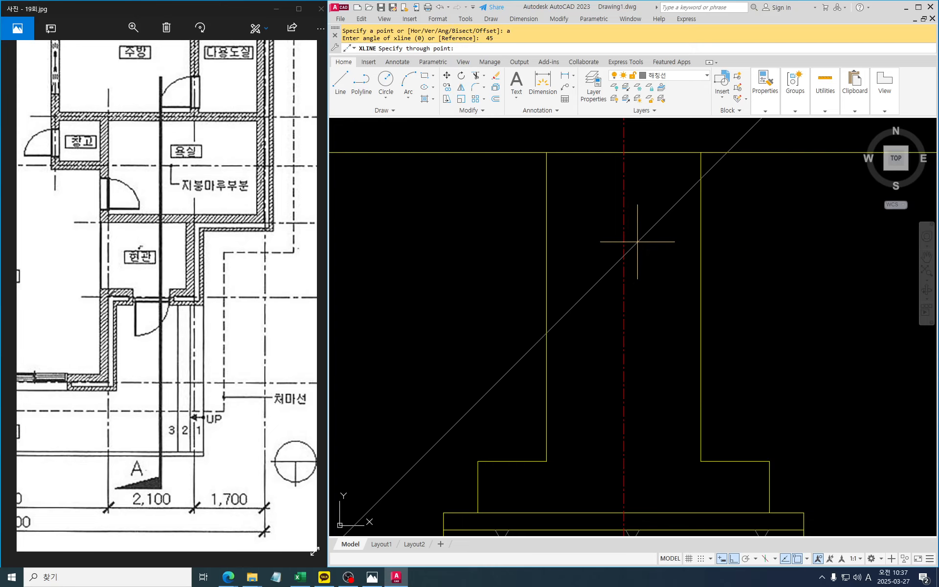
scroll(639, 245, "up", 2)
left_click(647, 266)
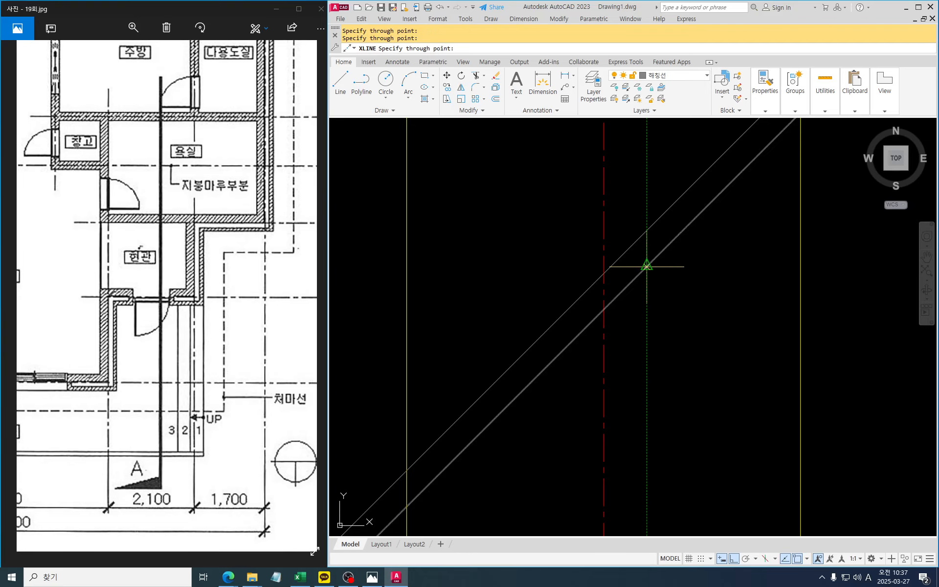
left_click(659, 300)
scroll(656, 274, "down", 5)
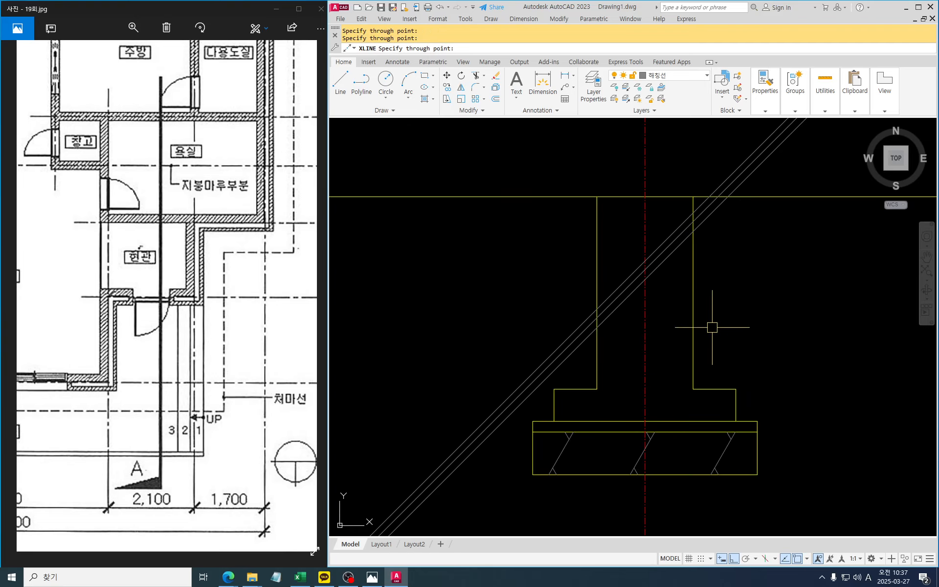
key("Escape")
Trim the three 45° lines at both vertical faces of the foundation wall, keeping only the segments between them.
type("tr")
key("Return")
left_click(711, 325)
left_click(680, 312)
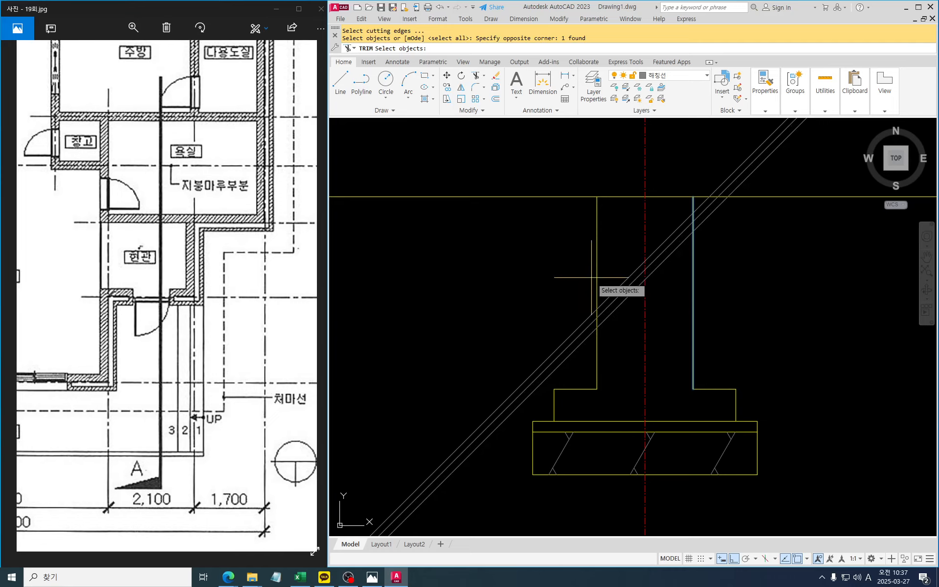
key("Return")
left_click(580, 363)
left_click(557, 319)
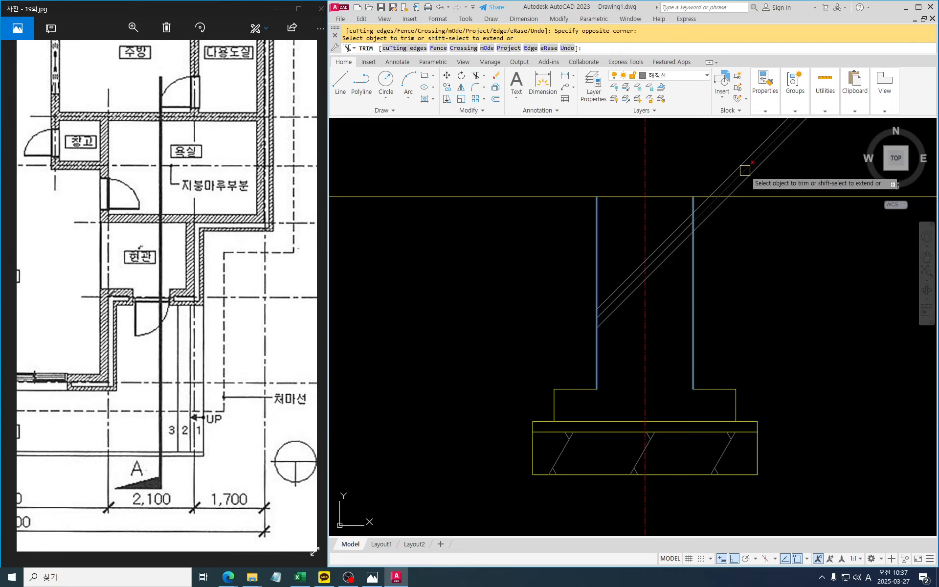
left_click(741, 171)
left_click(781, 186)
key("Escape")
key("Escape")
middle_click_drag(704, 313, 684, 294)
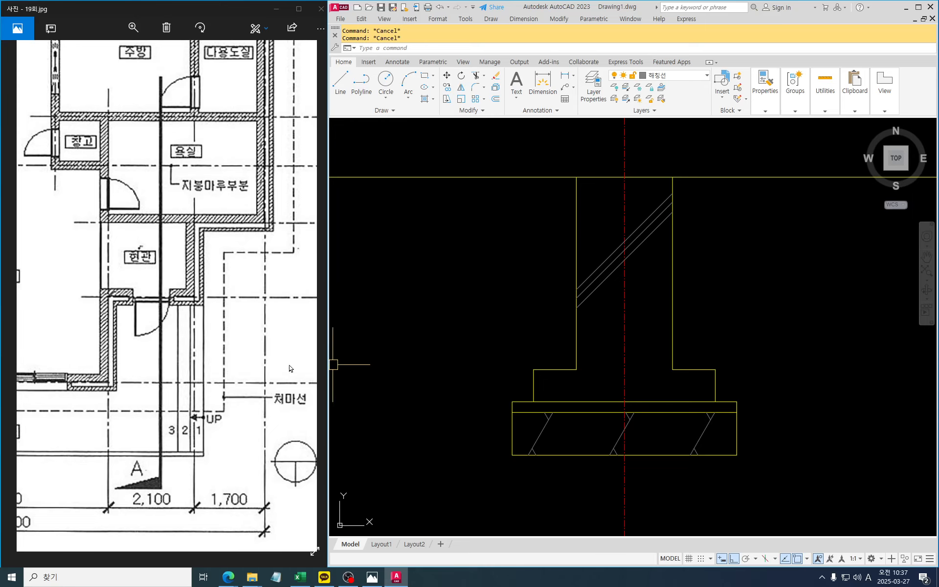
Switch to the floor plan image and examine the 현관 doorway crossed by section line A and the surrounding plan.
left_click(201, 365)
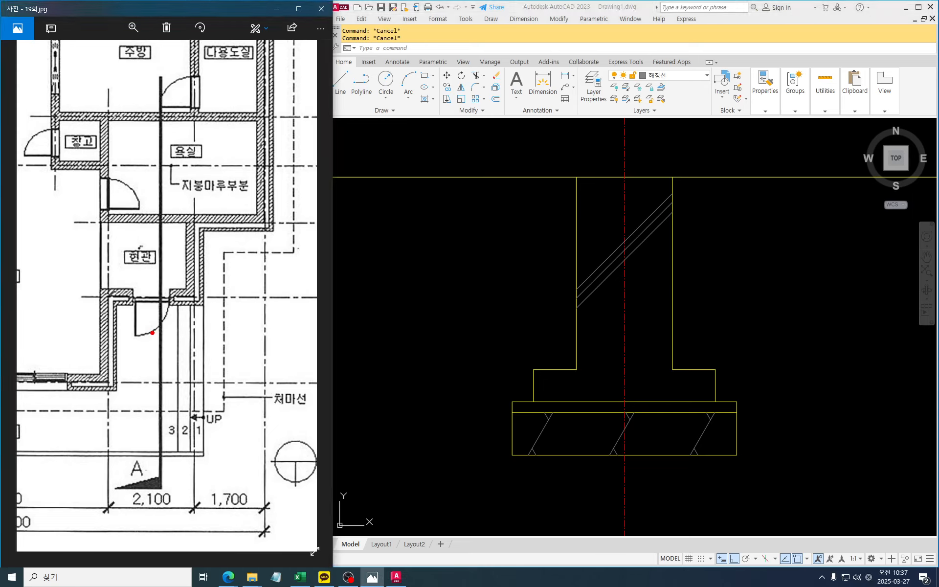
mouse_move(118, 280)
left_mouse_down()
mouse_move(167, 302)
mouse_move(184, 330)
left_mouse_up()
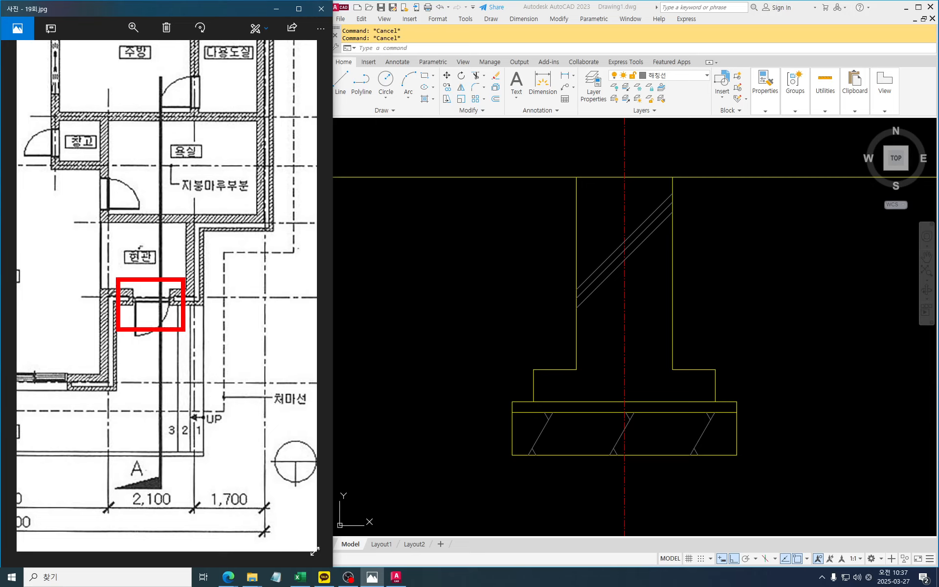
key("Escape")
scroll(199, 305, "down", 3)
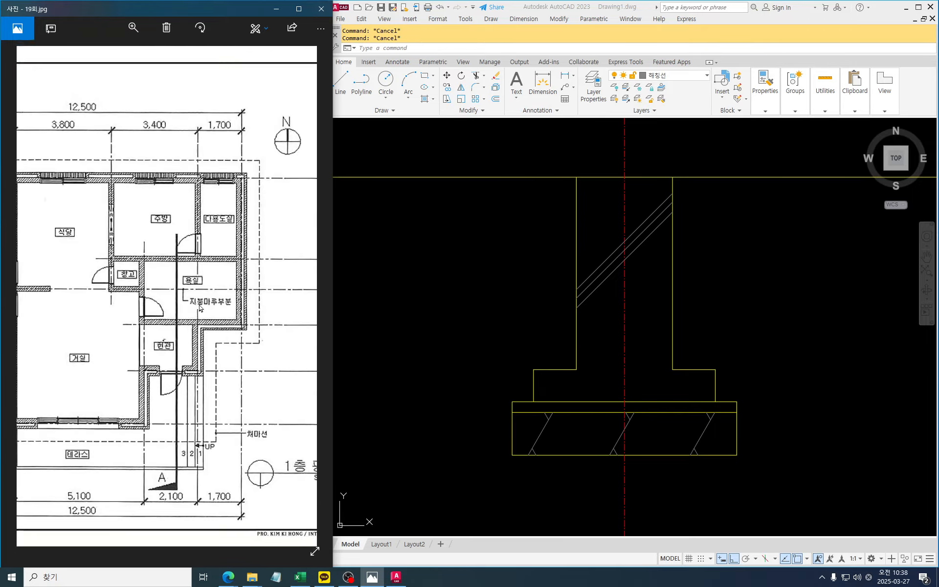
Examine the enlarged floor plan's spacing from the 현관 wall centerline to the outer edge of the 테라스 along section line A.
left_click(299, 9)
scroll(664, 488, "up", 2)
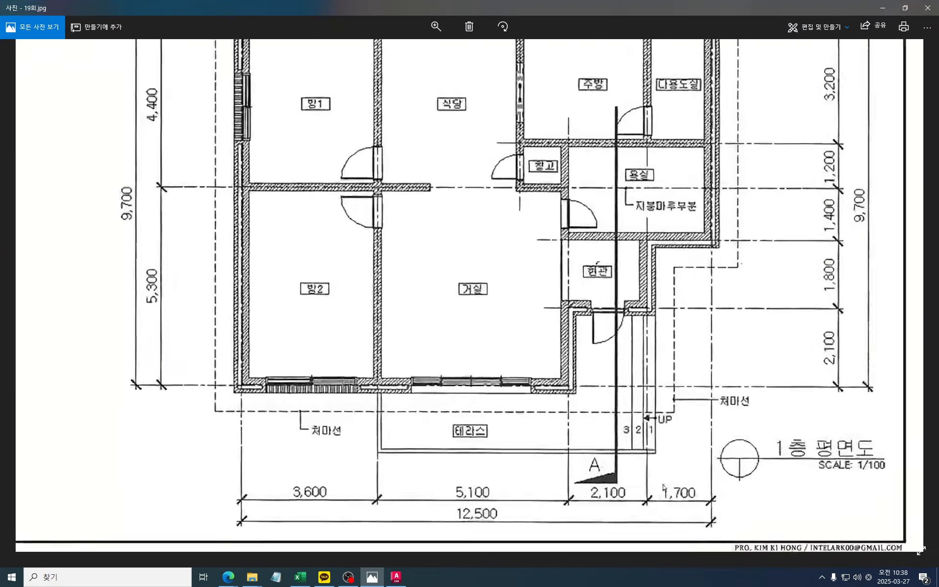
scroll(664, 487, "up", 3)
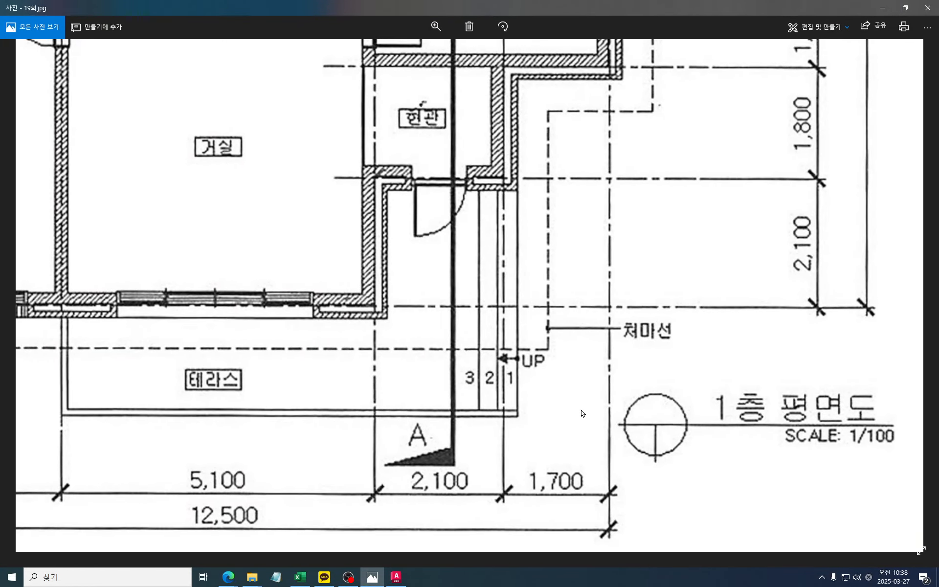
scroll(581, 413, "down", 1)
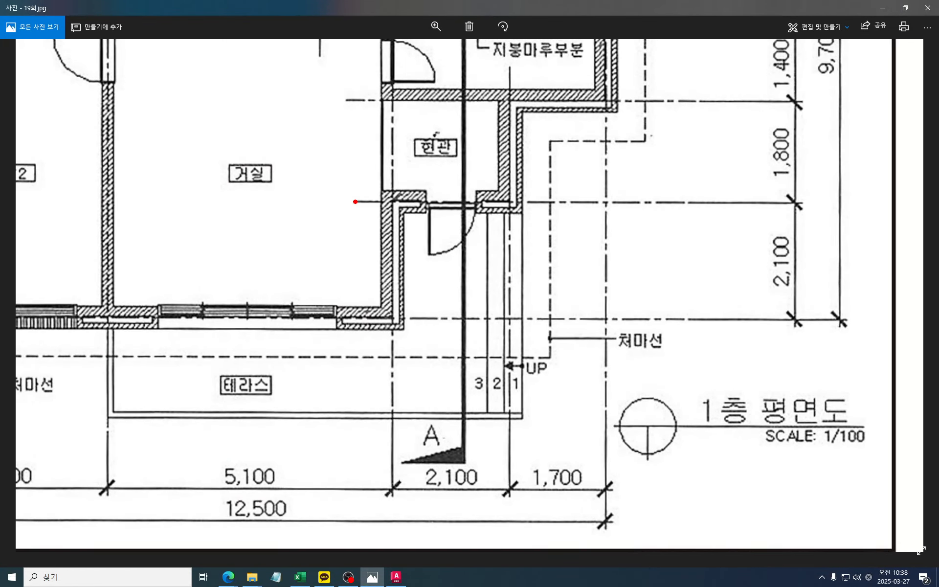
left_click_drag(355, 201, 677, 201)
left_click_drag(686, 320, 85, 321)
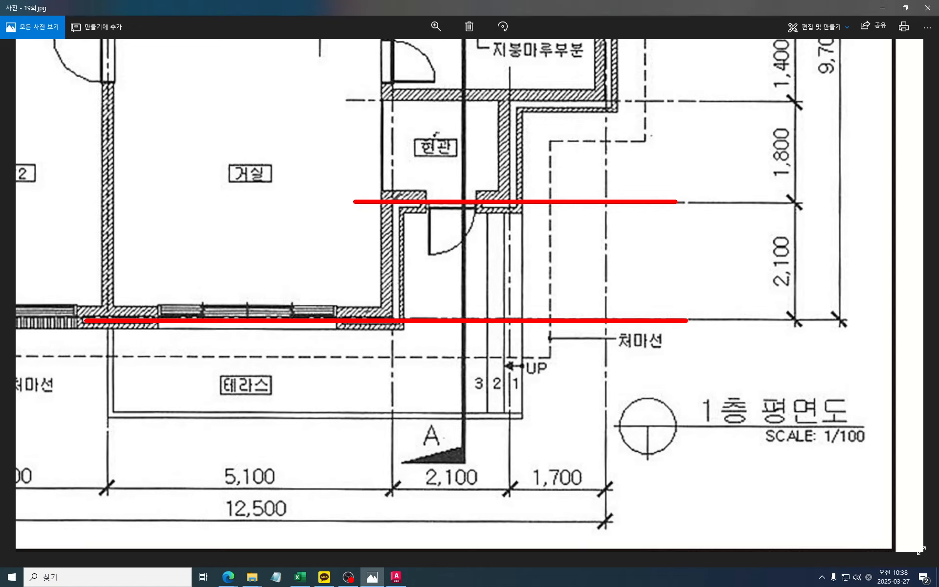
left_click_drag(763, 228, 797, 294)
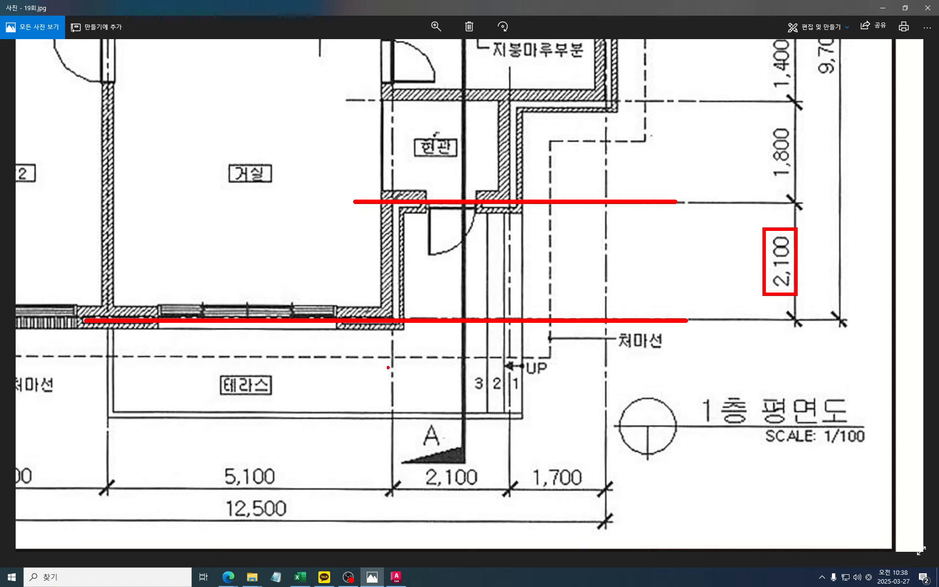
mouse_move(342, 359)
left_mouse_down()
mouse_move(692, 361)
mouse_move(684, 361)
mouse_move(701, 341)
mouse_move(699, 349)
mouse_move(741, 334)
left_mouse_up()
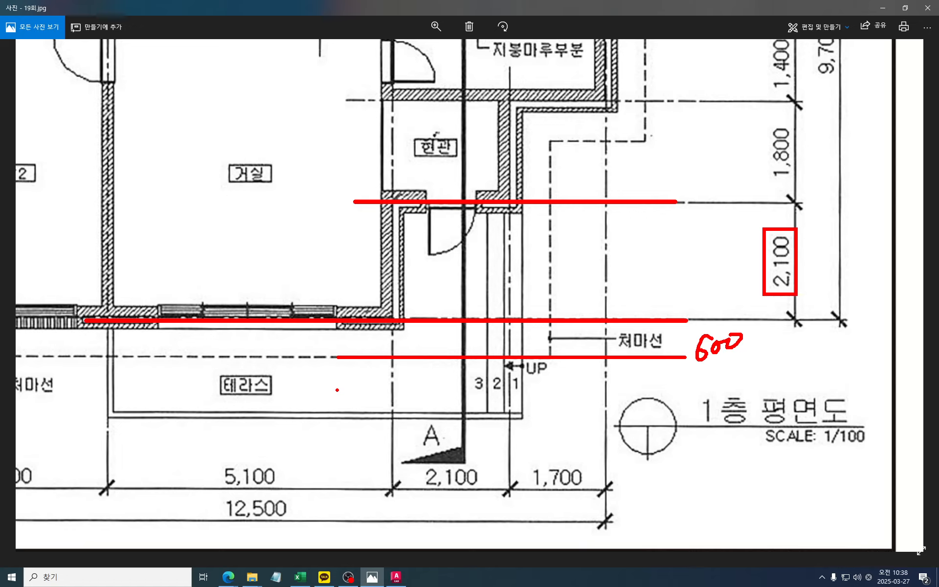
mouse_move(337, 390)
left_mouse_down()
mouse_move(656, 390)
mouse_move(725, 371)
left_mouse_up()
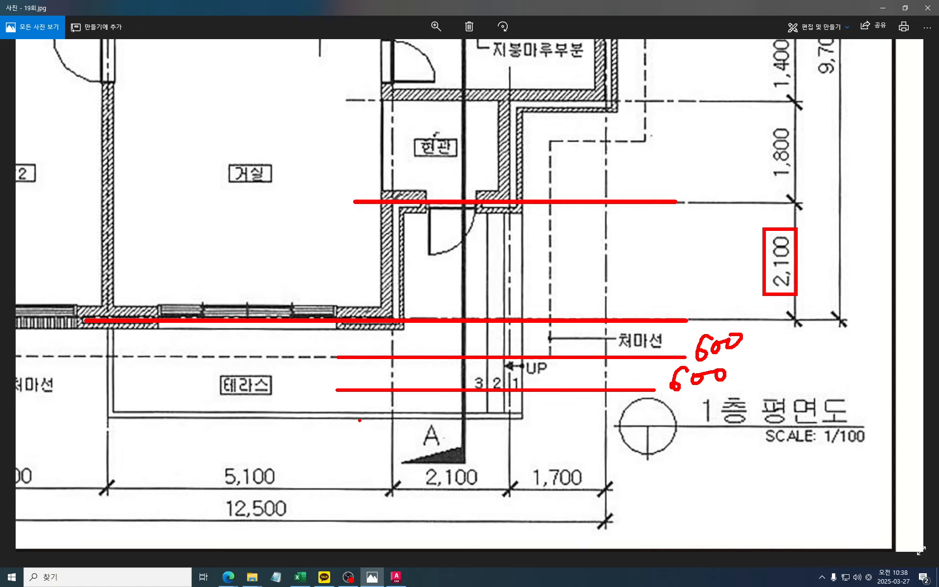
left_click_drag(333, 418, 658, 419)
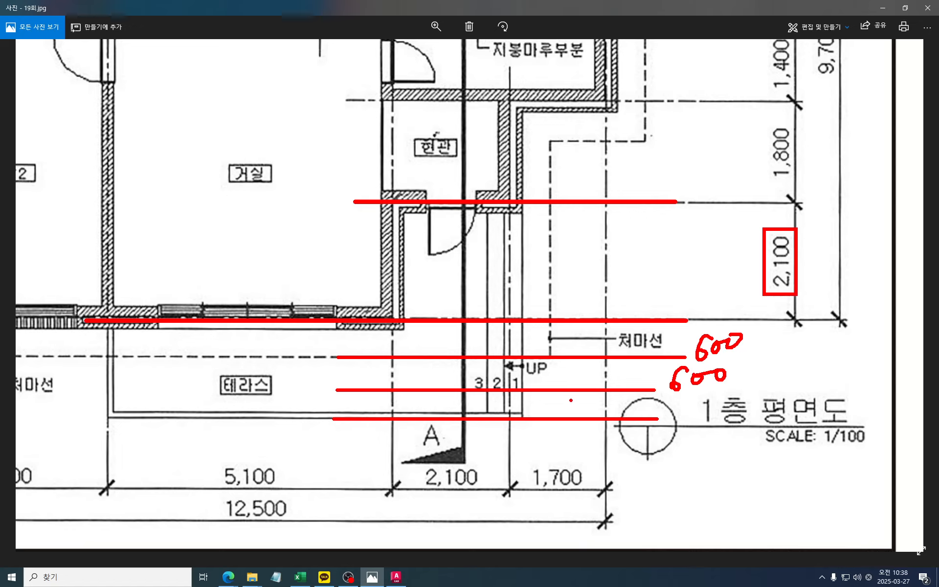
Add up the distances 2.1, 1.2 and 0.5 from the 현관 wall centerline to the terrace edge, and return to the section drawing.
mouse_move(572, 395)
left_mouse_down()
mouse_move(571, 415)
mouse_move(591, 399)
mouse_move(610, 401)
left_mouse_up()
mouse_move(620, 258)
left_mouse_down()
mouse_move(618, 278)
mouse_move(649, 276)
left_mouse_up()
left_click(632, 275)
left_click_drag(661, 263, 684, 273)
left_click_drag(695, 266, 726, 254)
mouse_move(719, 259)
left_mouse_down()
mouse_move(723, 267)
mouse_move(736, 249)
mouse_move(751, 262)
mouse_move(759, 241)
left_mouse_up()
left_click(745, 262)
mouse_move(597, 294)
left_mouse_down()
mouse_move(778, 290)
mouse_move(723, 316)
mouse_move(728, 327)
mouse_move(749, 313)
mouse_move(761, 320)
mouse_move(756, 309)
left_mouse_up()
left_click(752, 327)
left_click_drag(730, 344, 775, 334)
left_click_drag(748, 293, 763, 294)
left_click_drag(777, 336, 754, 350)
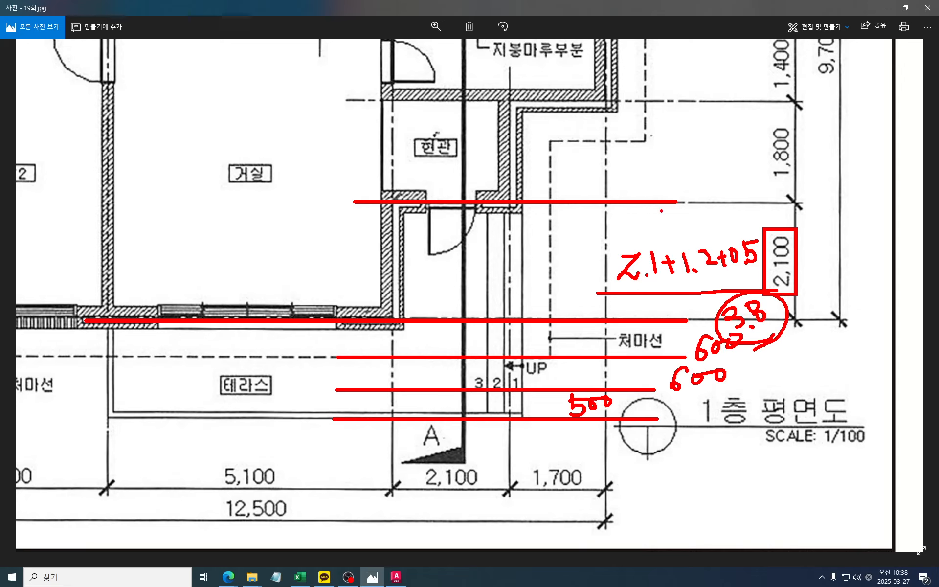
key("Escape")
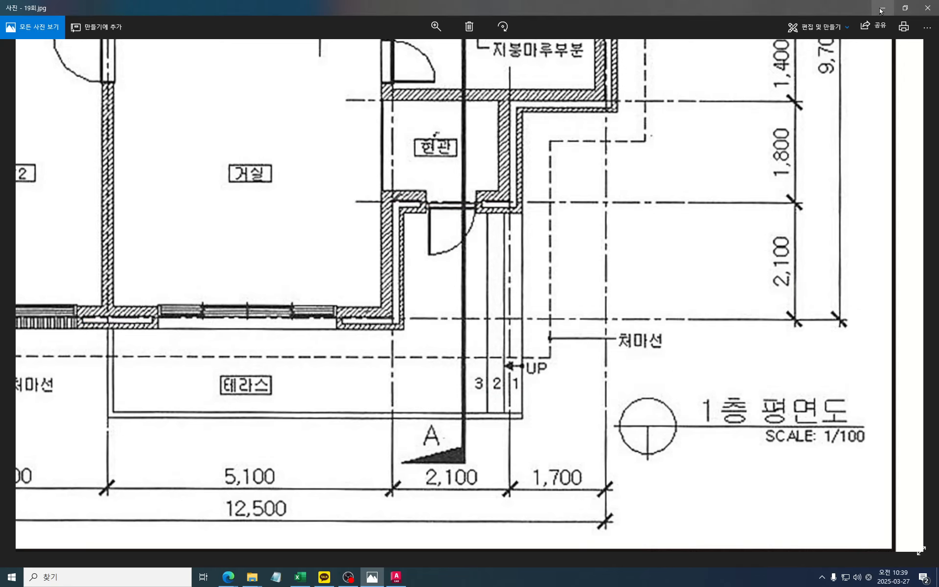
left_click(905, 8)
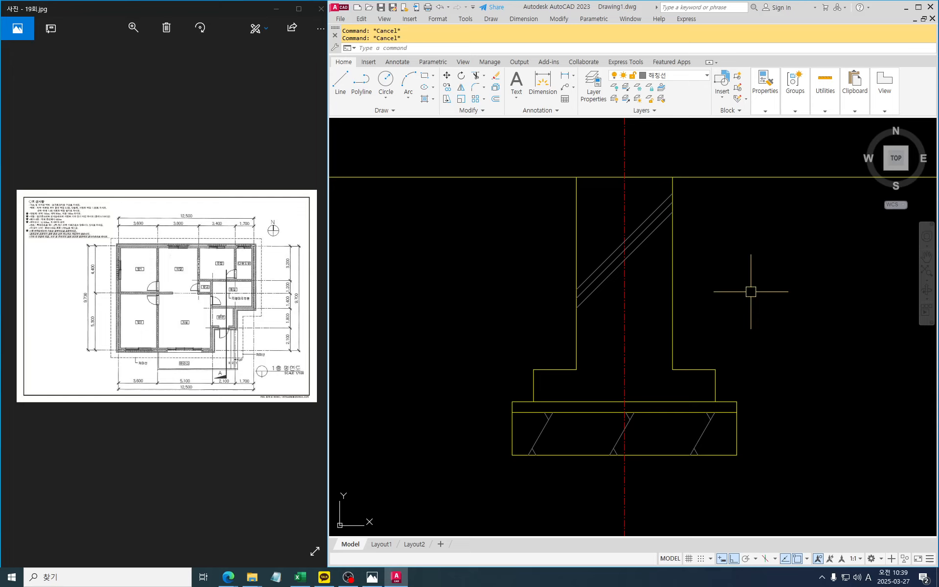
On the 단면선 layer, draw a polyline from the centerline above the ground line, 3800 to the left and 450 down.
scroll(751, 291, "down", 5)
mouse_move(708, 252)
middle_mouse_down()
mouse_move(692, 298)
mouse_move(719, 298)
mouse_move(725, 277)
middle_mouse_up()
scroll(704, 302, "up", 1)
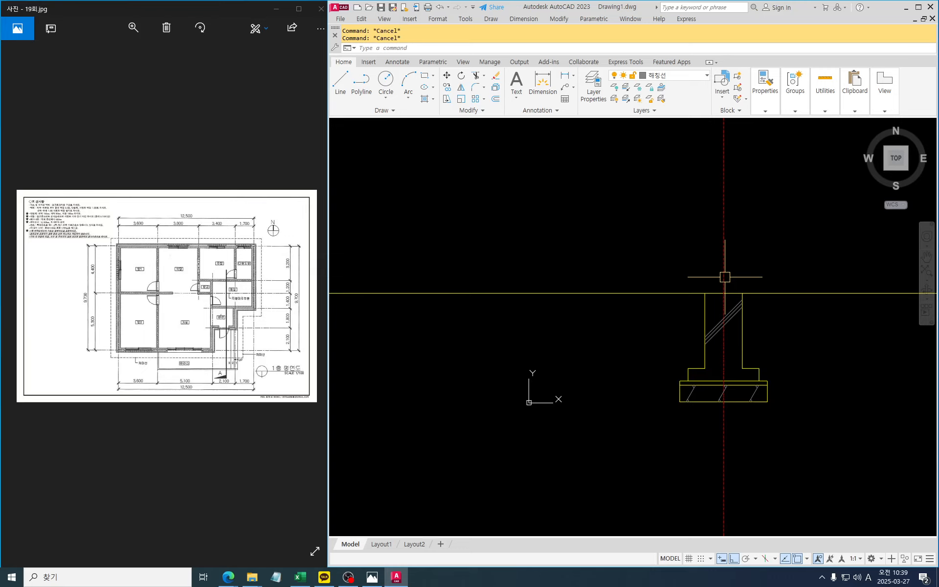
left_click(686, 75)
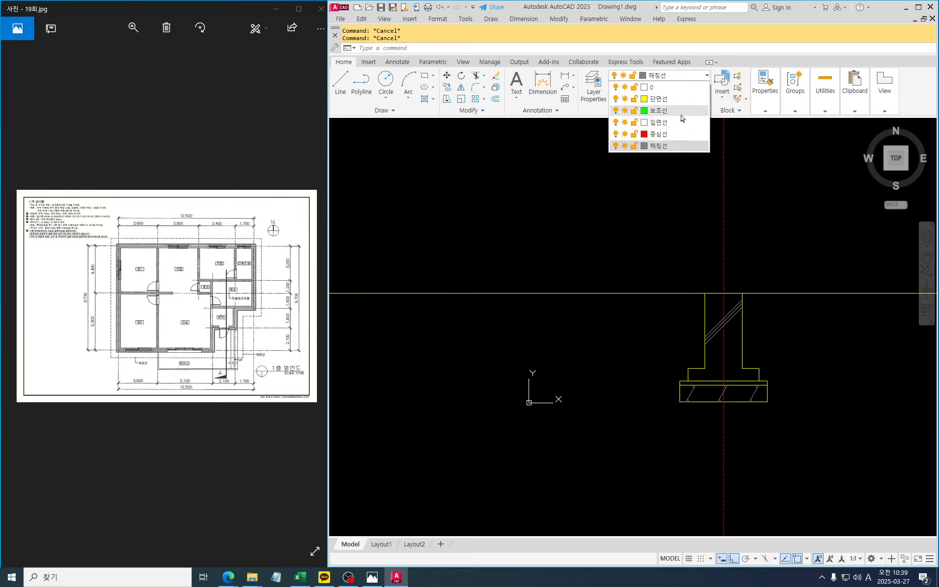
left_click(675, 99)
type("p")
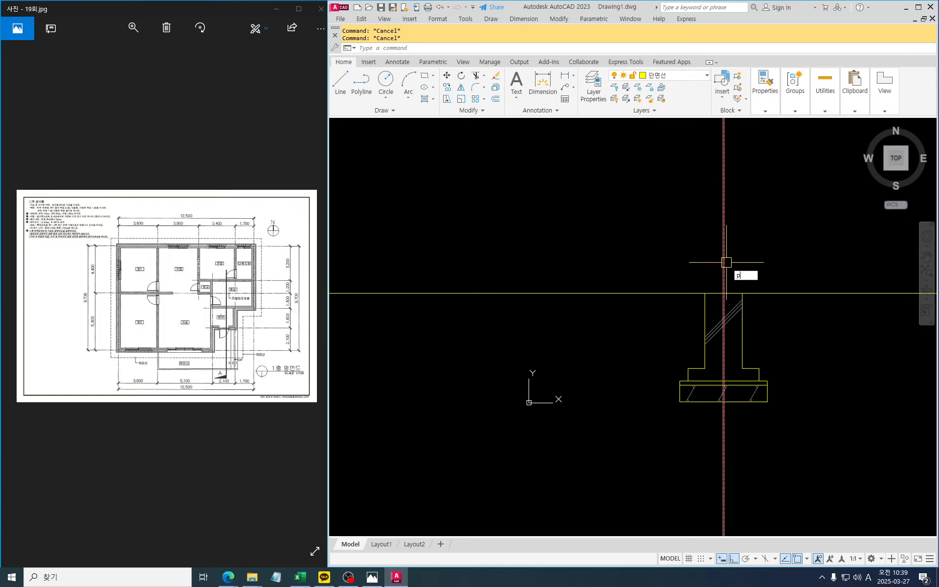
key("Return")
middle_click_drag(724, 249, 734, 270)
left_click(734, 222)
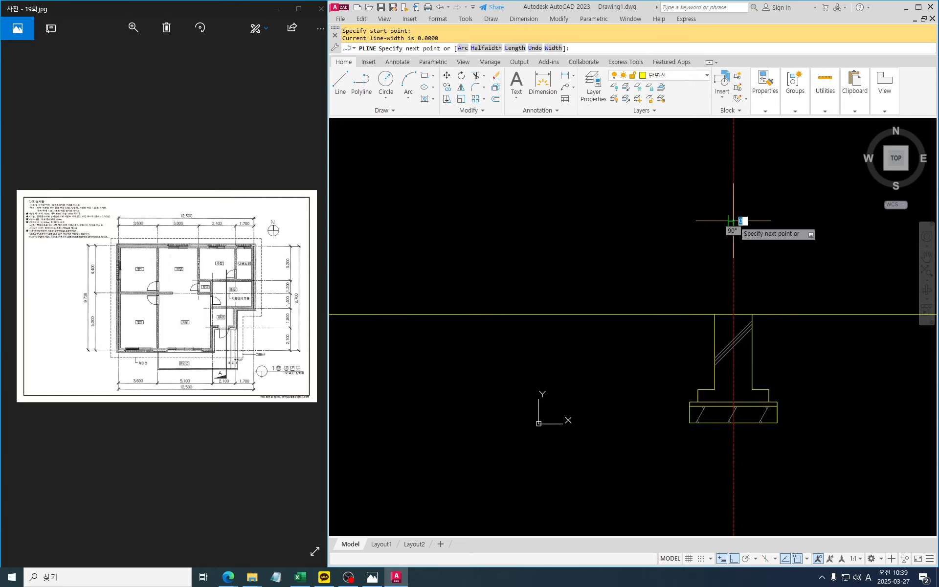
type("3800")
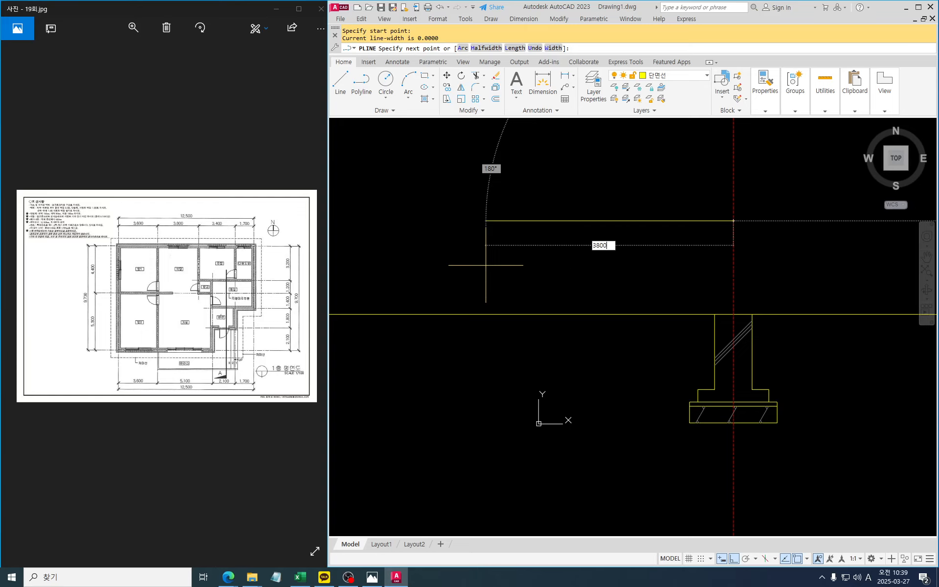
key("Return")
middle_click_drag(467, 240, 541, 252)
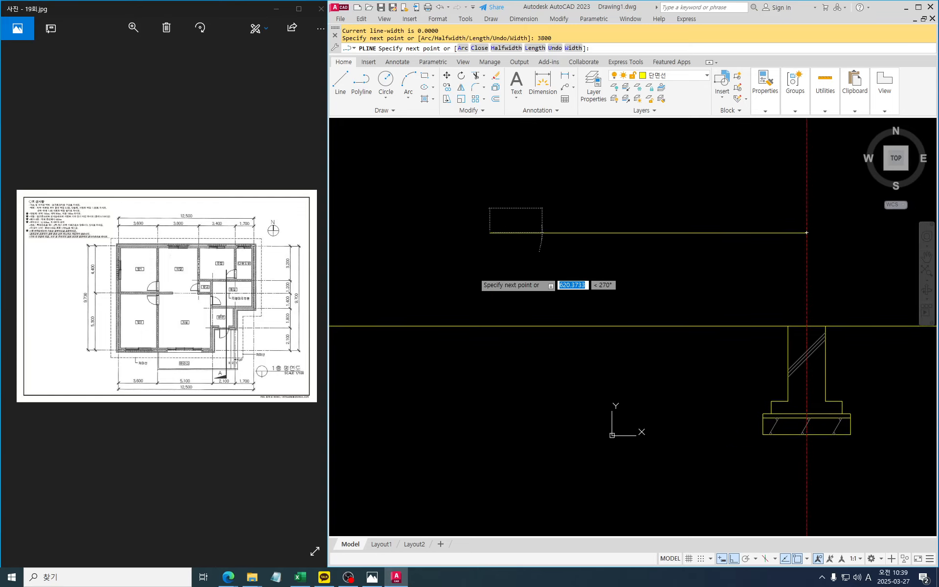
middle_click_drag(490, 284, 490, 310)
scroll(490, 309, "up", 2)
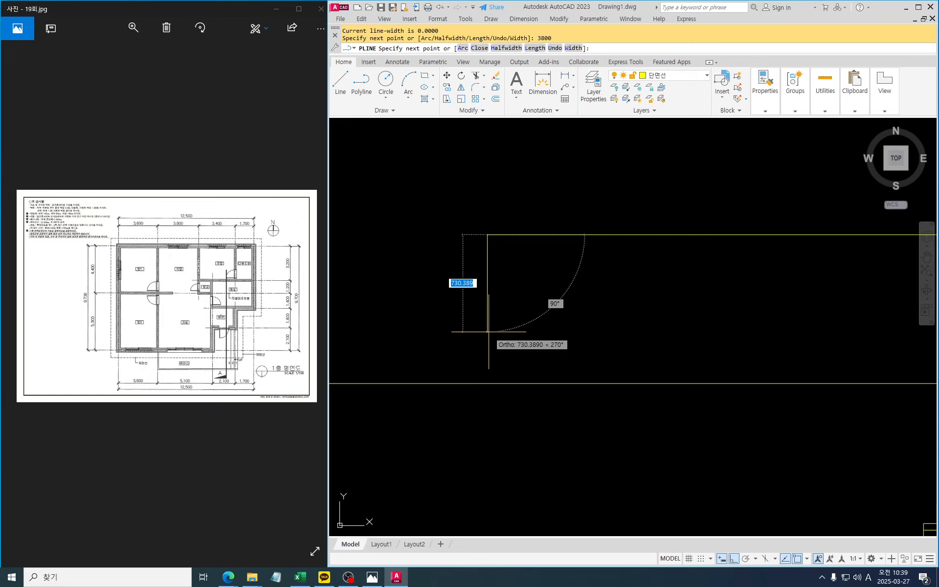
key("Return")
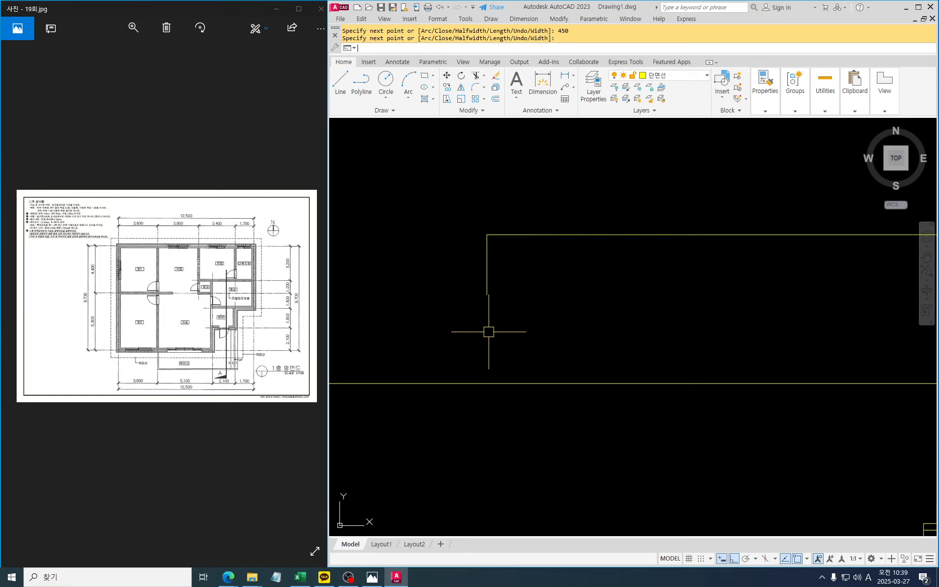
Examine the terrace edge and steps 1 to 3 beside section line A on the plan against the drawn terrace corner.
key("Return")
left_click(216, 489)
scroll(216, 489, "up", 5)
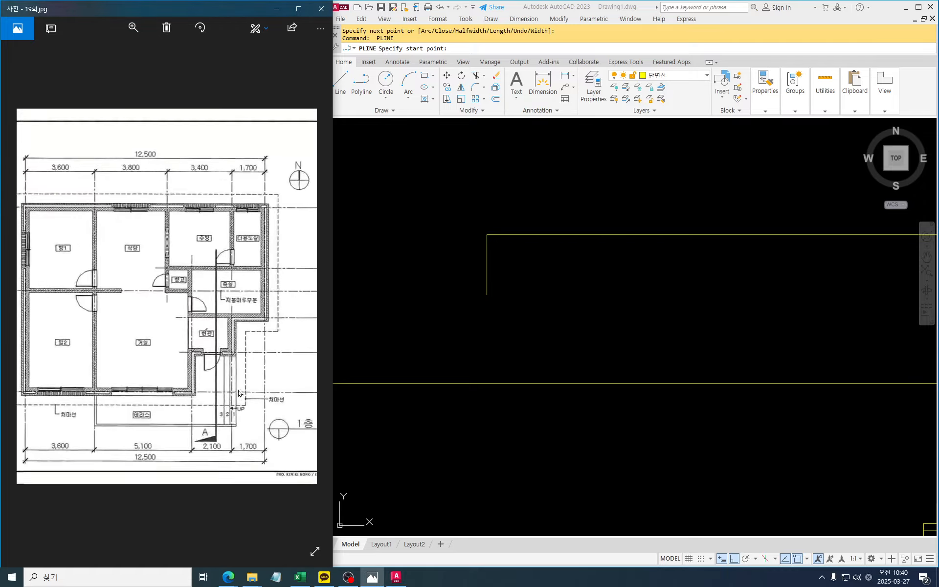
scroll(216, 489, "up", 2)
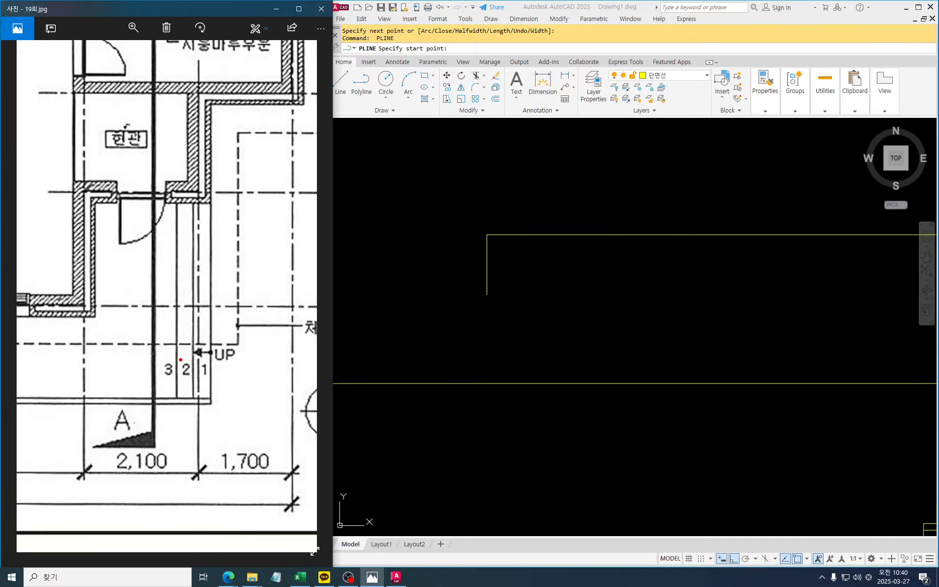
left_click_drag(123, 326, 341, 326)
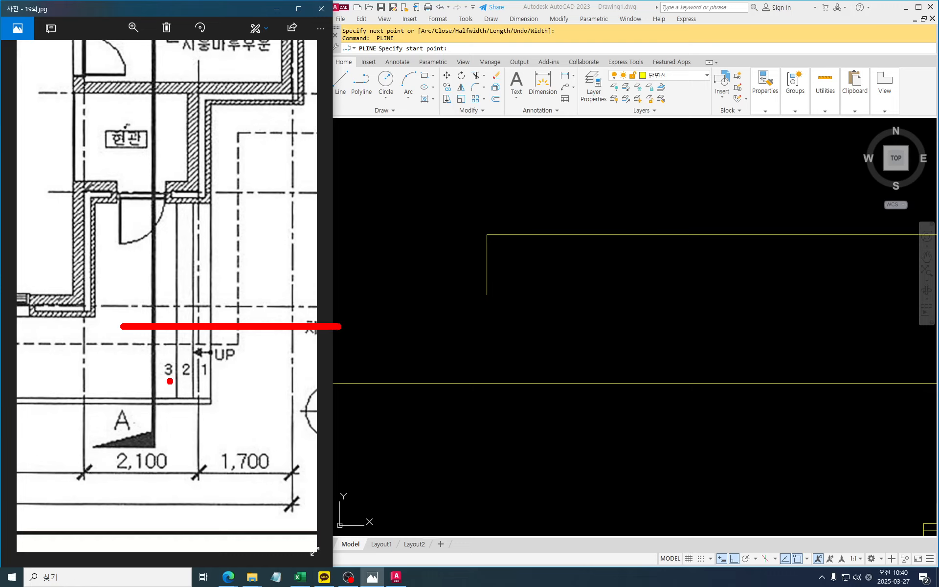
left_click_drag(131, 361, 130, 464)
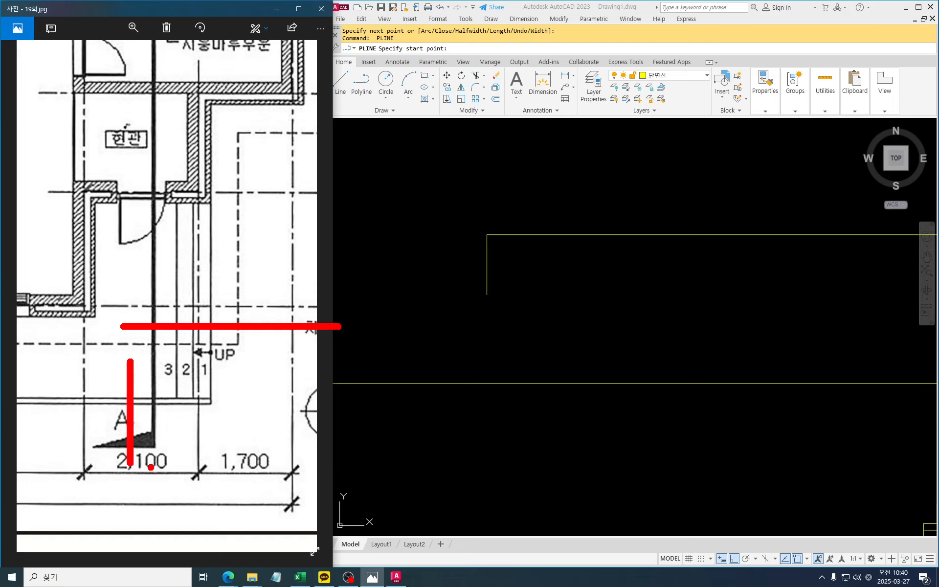
mouse_move(493, 309)
left_mouse_down()
mouse_move(482, 312)
mouse_move(548, 247)
left_mouse_up()
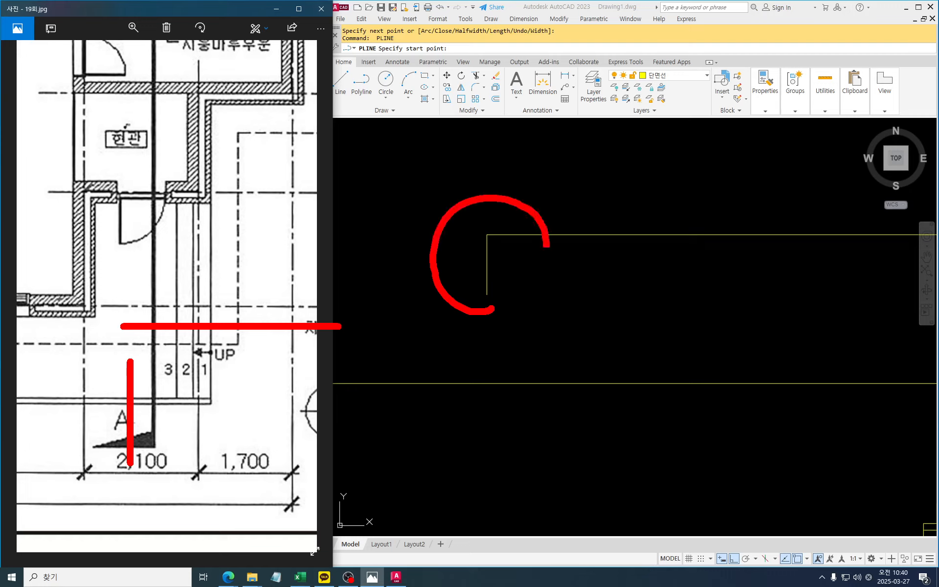
key("Escape")
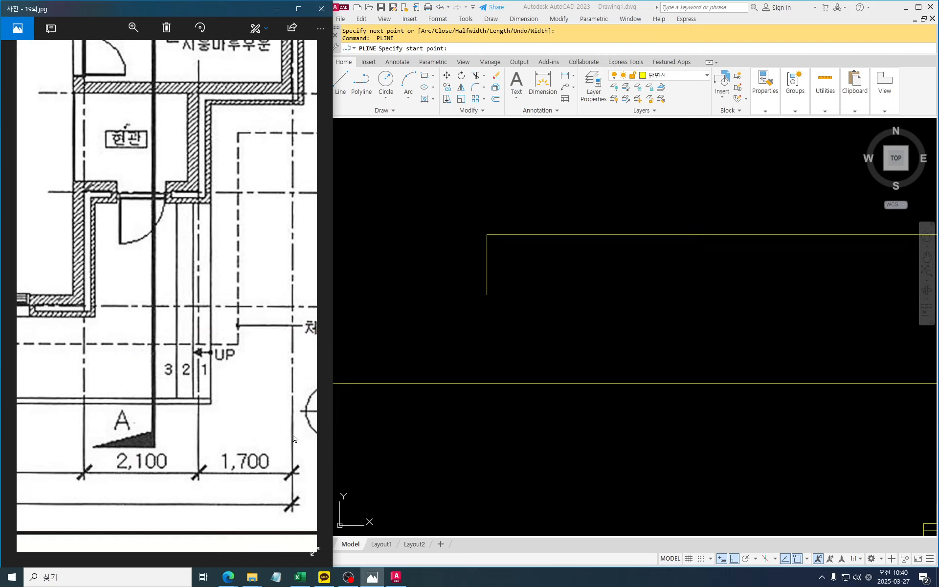
left_click(558, 296)
key("Escape")
Move the terrace polyline straight down so the lower end of its vertical segment rests on the ground line.
type("m")
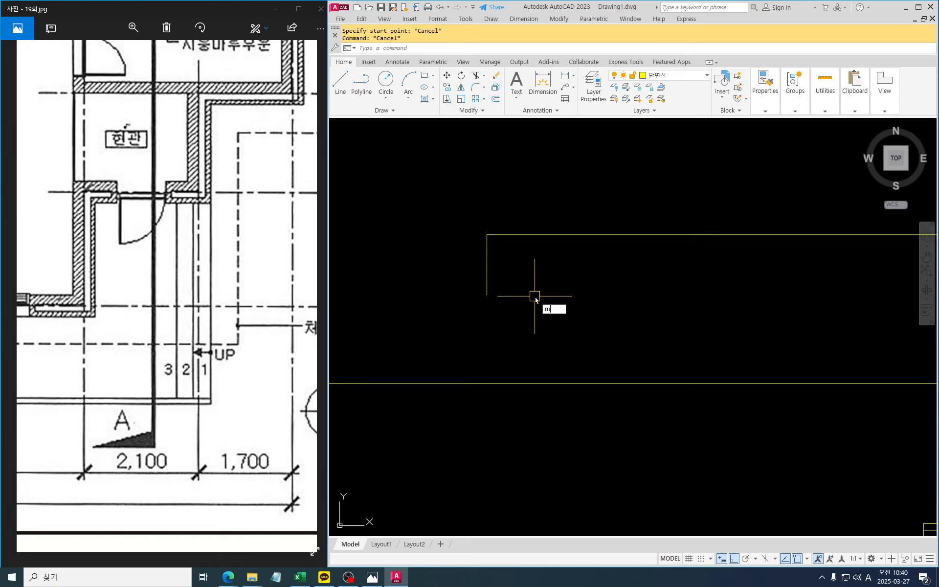
key("Return")
left_click(576, 258)
key("Return")
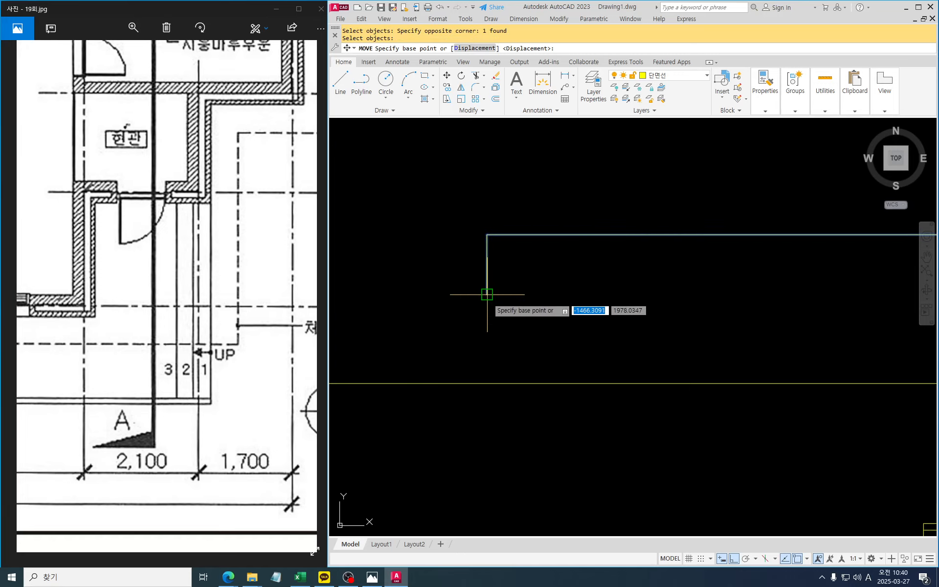
left_click(486, 295)
left_click(509, 318)
scroll(512, 309, "down", 3)
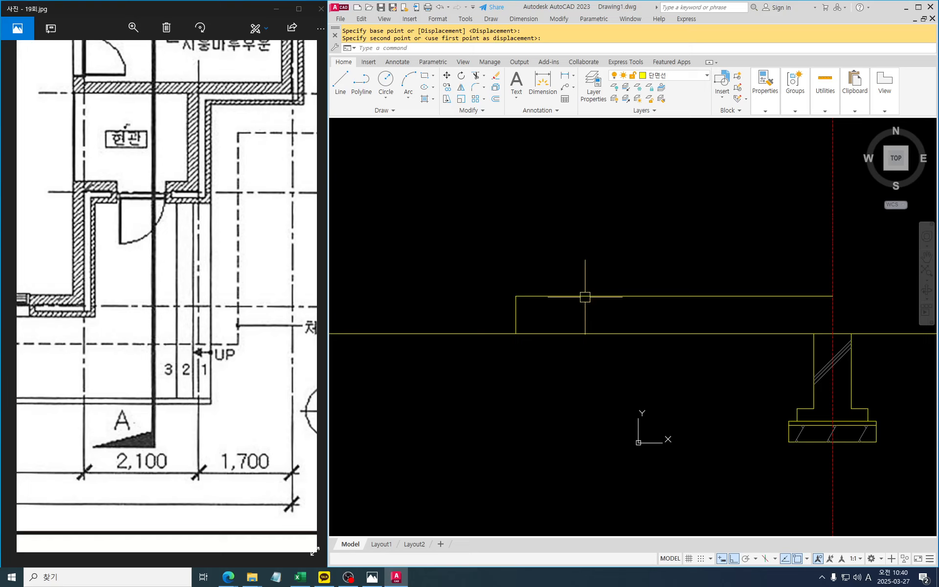
Explode the terrace polyline into separate horizontal and vertical lines.
mouse_move(583, 295)
middle_mouse_down()
mouse_move(598, 276)
mouse_move(596, 303)
middle_mouse_up()
scroll(580, 292, "up", 2)
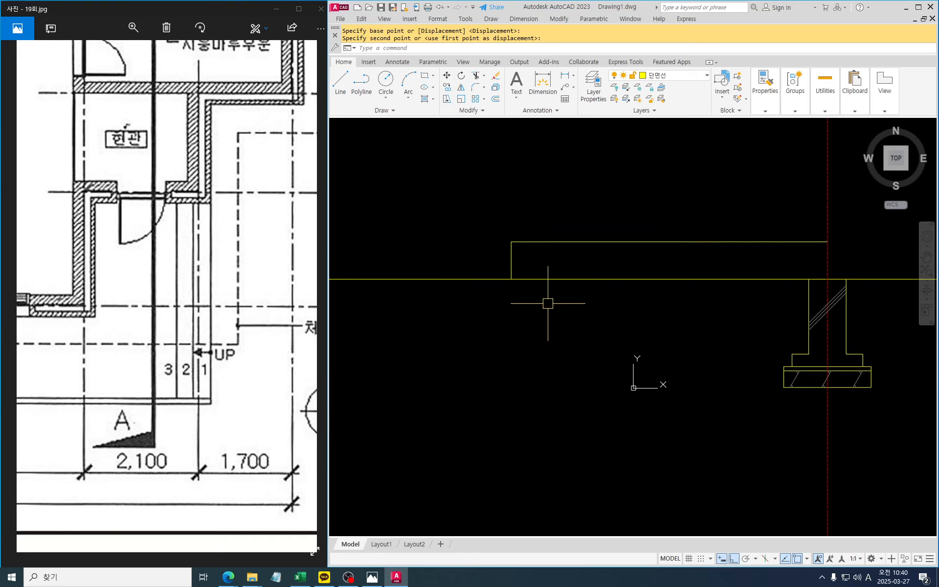
middle_click_drag(547, 308, 527, 311)
key("Escape")
key("Escape")
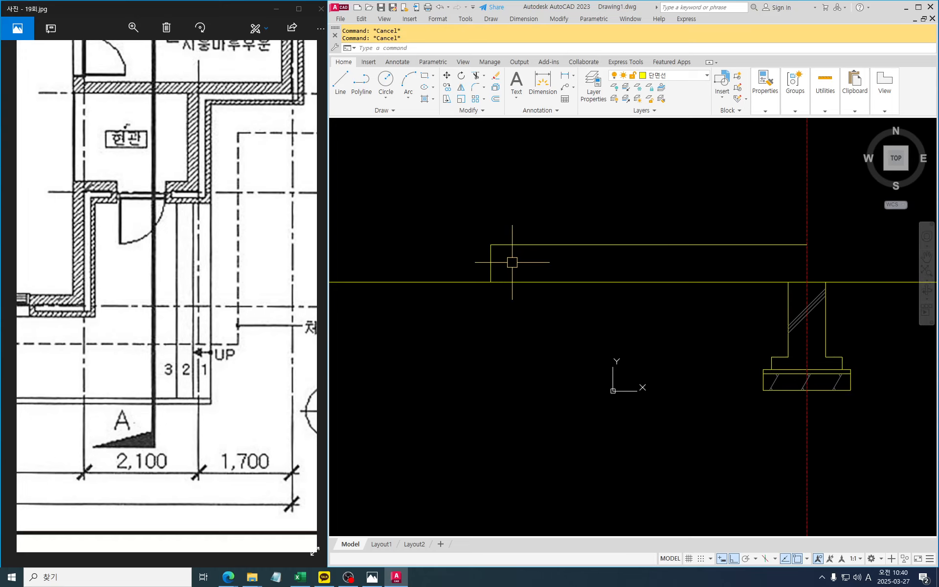
type("x")
key("Return")
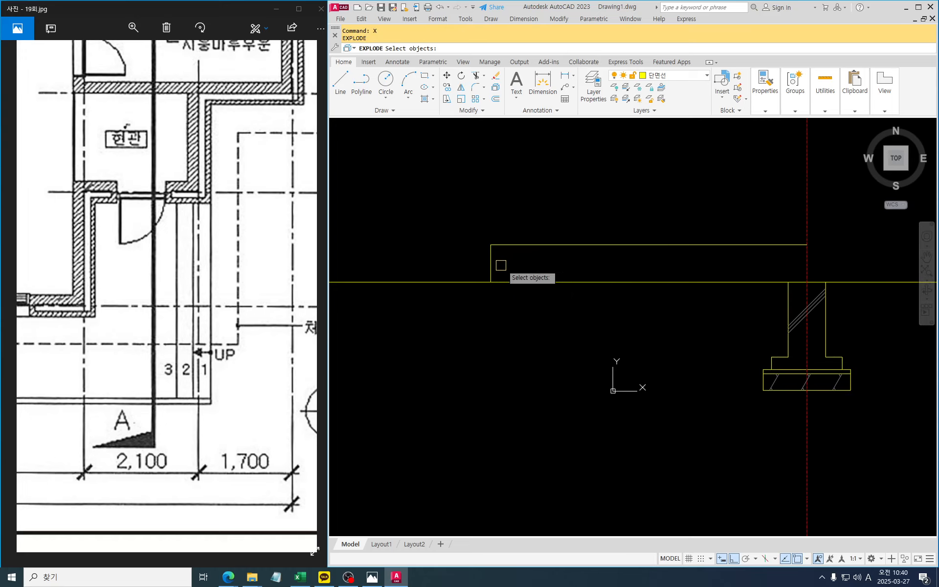
left_click(502, 264)
left_click(462, 228)
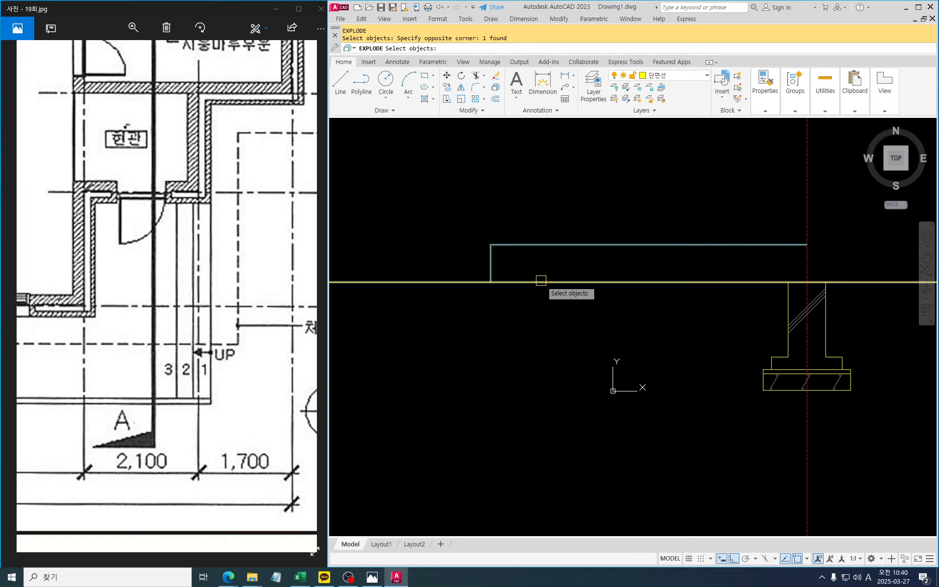
key("Escape")
Offset the terrace's top line 30 downward.
scroll(541, 280, "up", 3)
key("Escape")
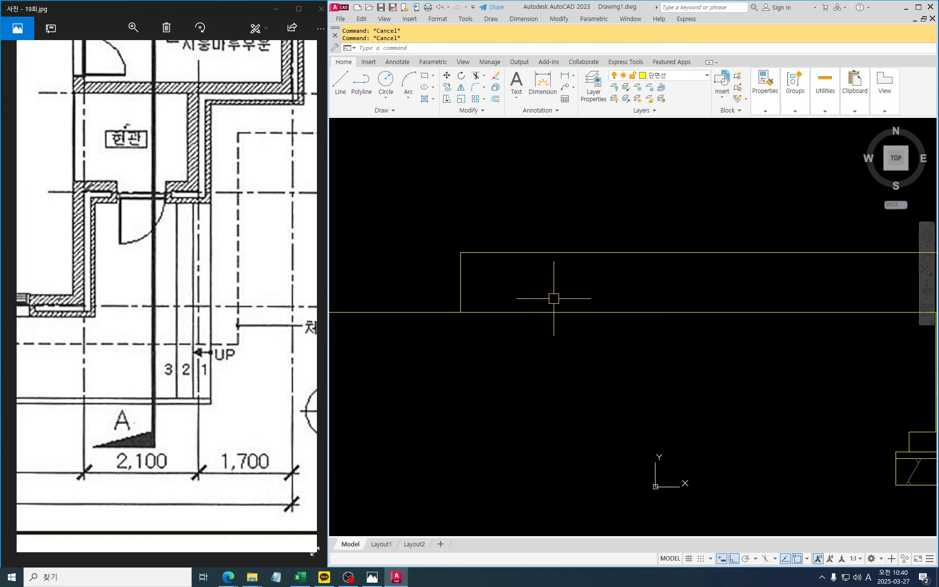
type("o")
key("Return")
type("30")
key("Return")
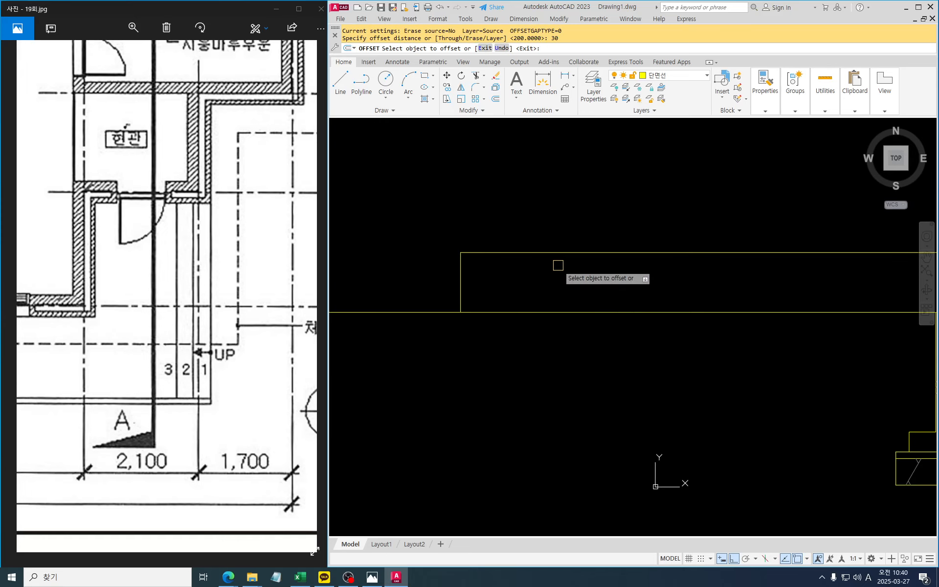
left_click(556, 255)
left_click(545, 290)
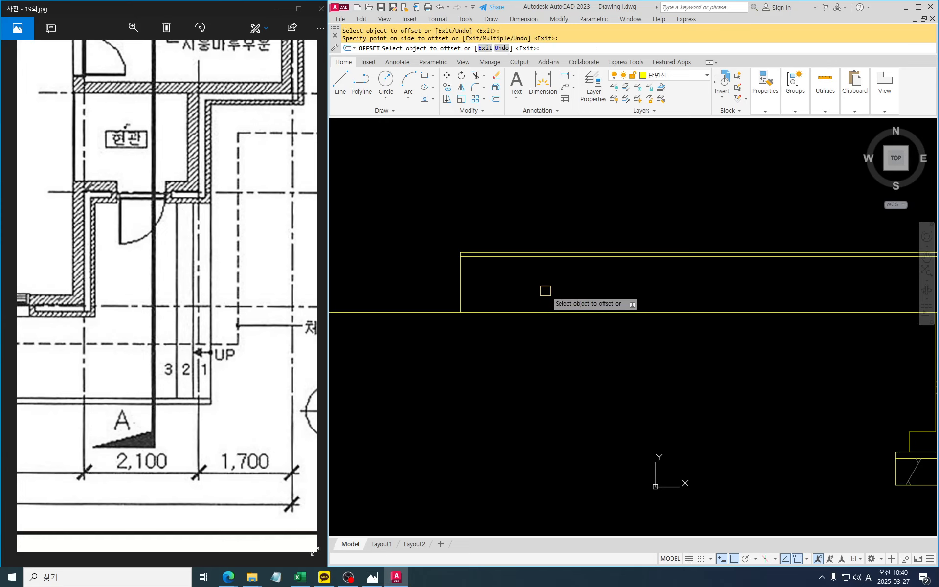
key("Escape")
middle_click_drag(474, 301, 522, 297)
scroll(531, 300, "up", 4)
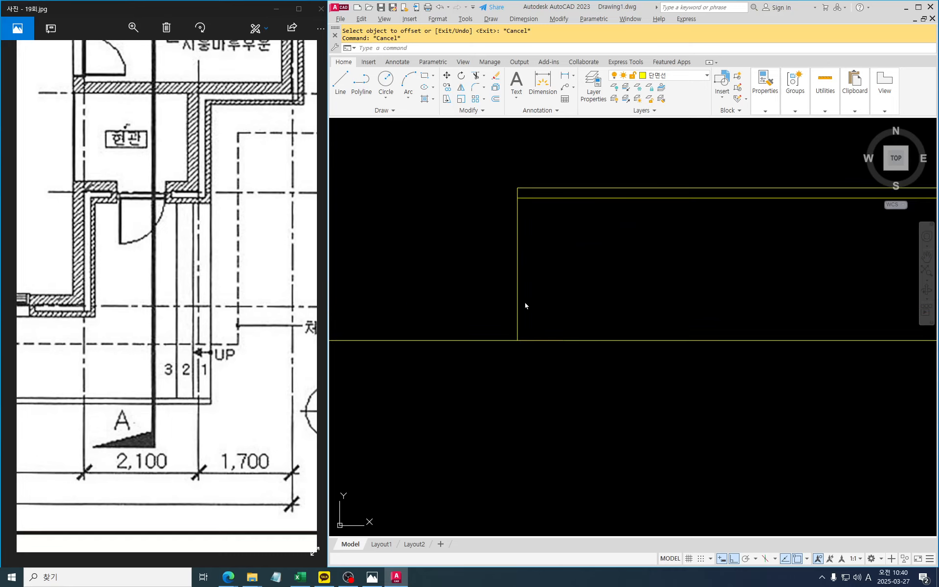
left_click_drag(512, 251, 481, 295)
left_click_drag(467, 248, 516, 292)
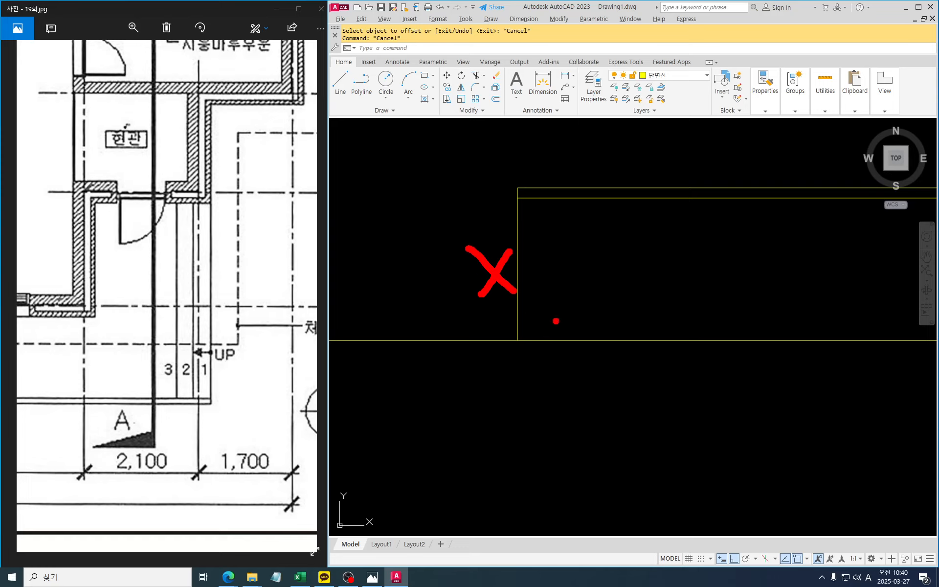
key("Escape")
Offset the terrace's outer vertical line 150 inward and its second horizontal line 150 downward.
scroll(587, 274, "down", 5)
mouse_move(609, 309)
middle_mouse_down()
mouse_move(543, 309)
mouse_move(542, 284)
mouse_move(575, 262)
mouse_move(573, 274)
middle_mouse_up()
scroll(604, 294, "up", 1)
scroll(583, 272, "up", 1)
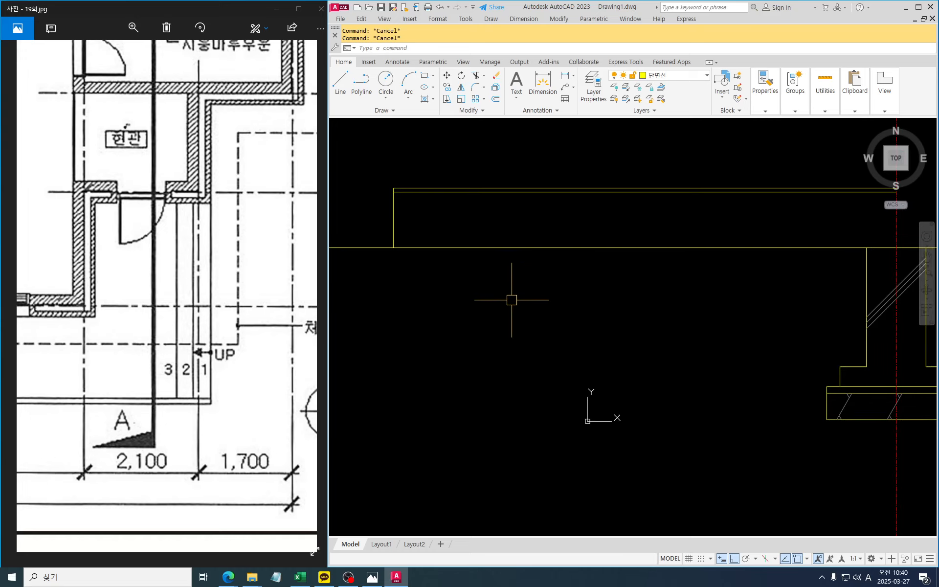
middle_click_drag(545, 312, 526, 330)
type("o")
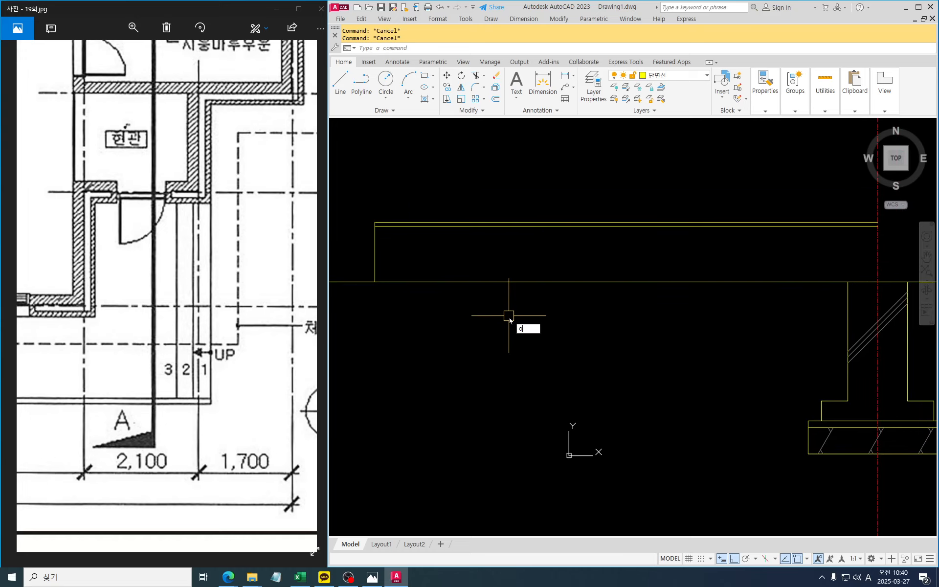
key("Return")
type("150")
key("Return")
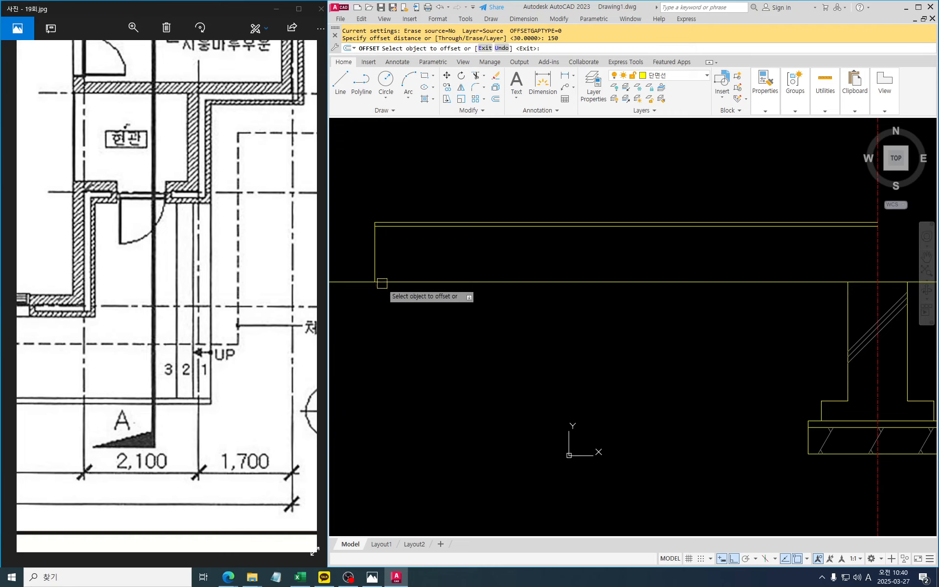
left_click(375, 255)
left_click(439, 235)
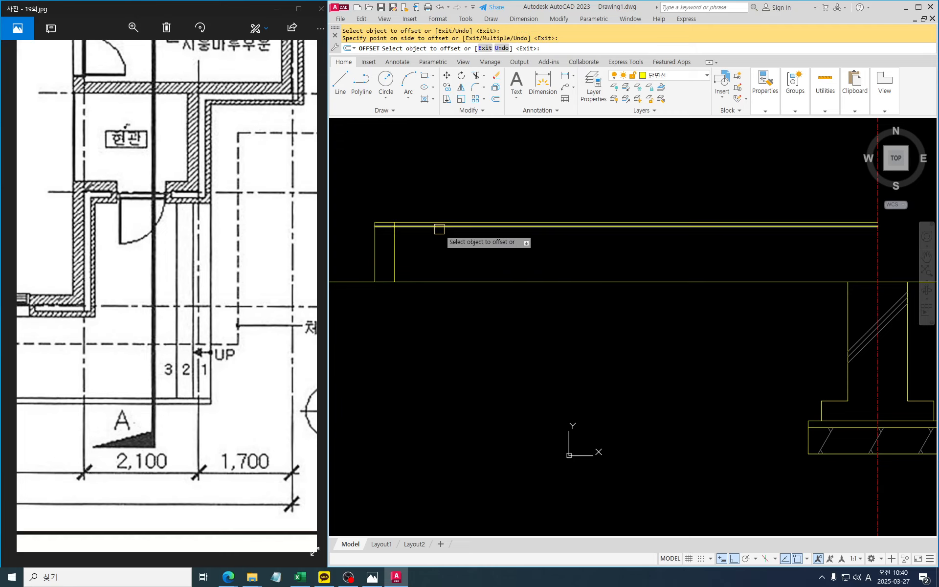
left_click(439, 228)
key("Escape")
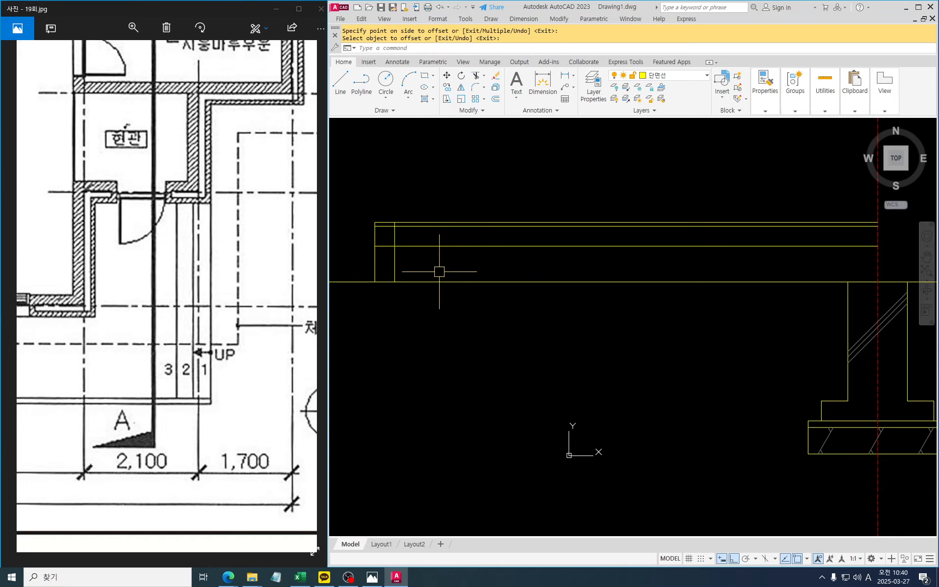
Move both vertical lines at the terrace's outer end 30 to the right.
scroll(436, 268, "up", 5)
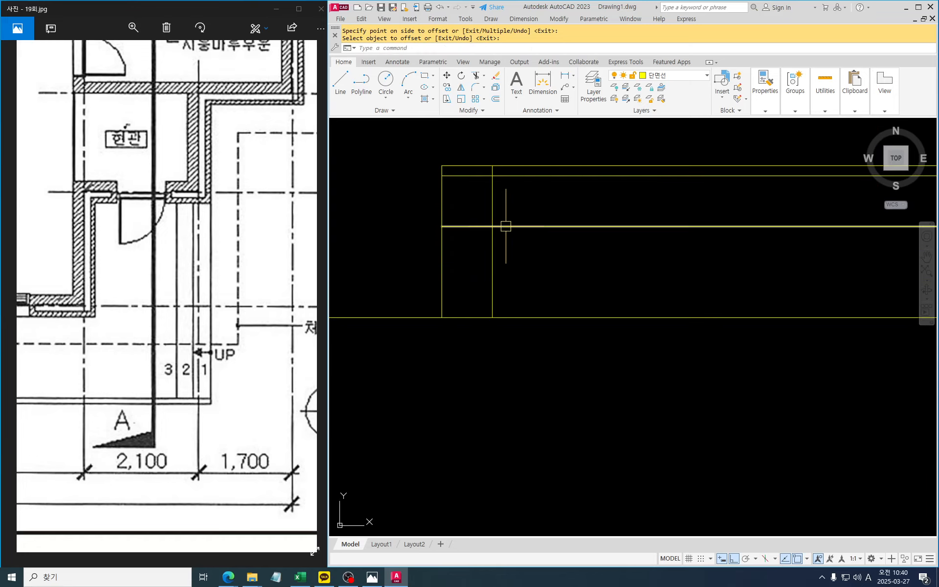
middle_click_drag(496, 237, 501, 251)
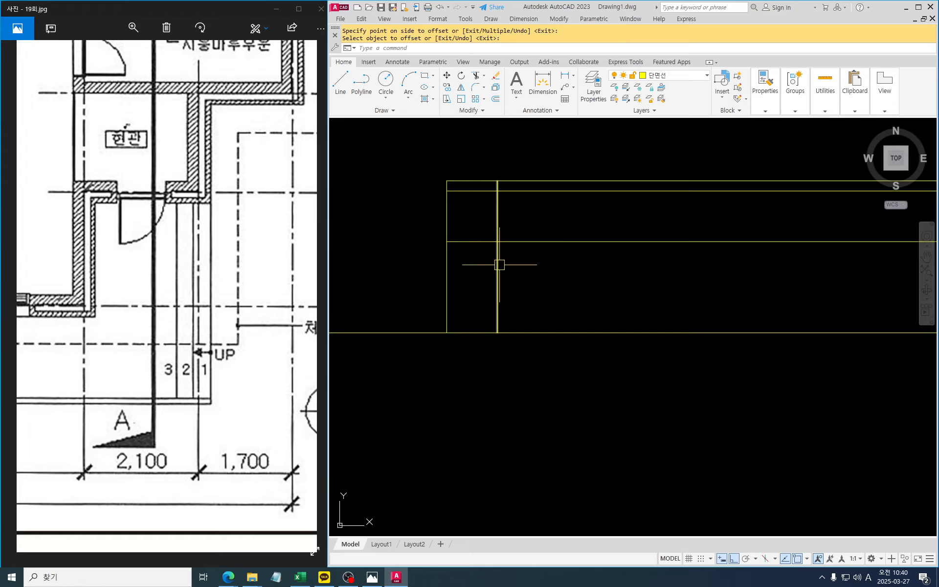
middle_click_drag(509, 260, 517, 269)
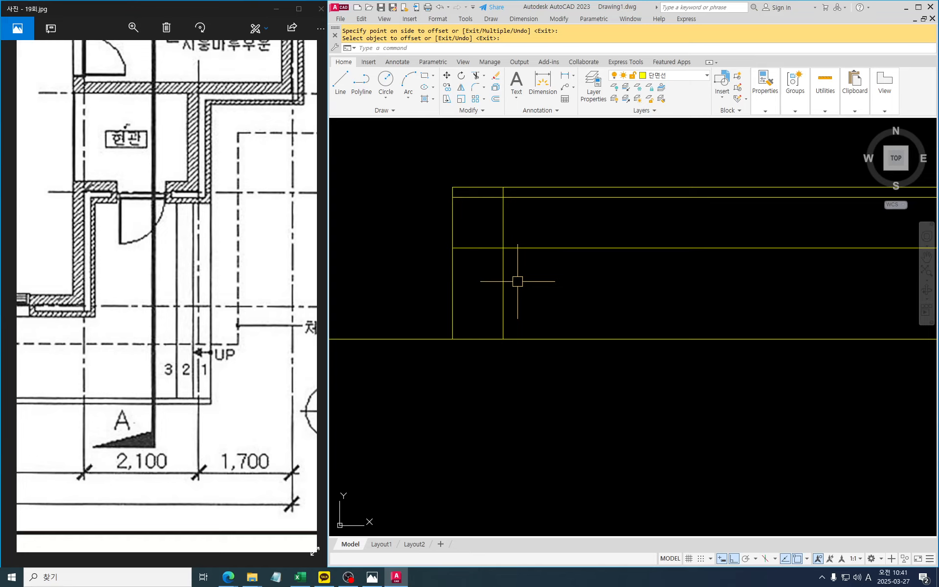
middle_click_drag(518, 281, 531, 270)
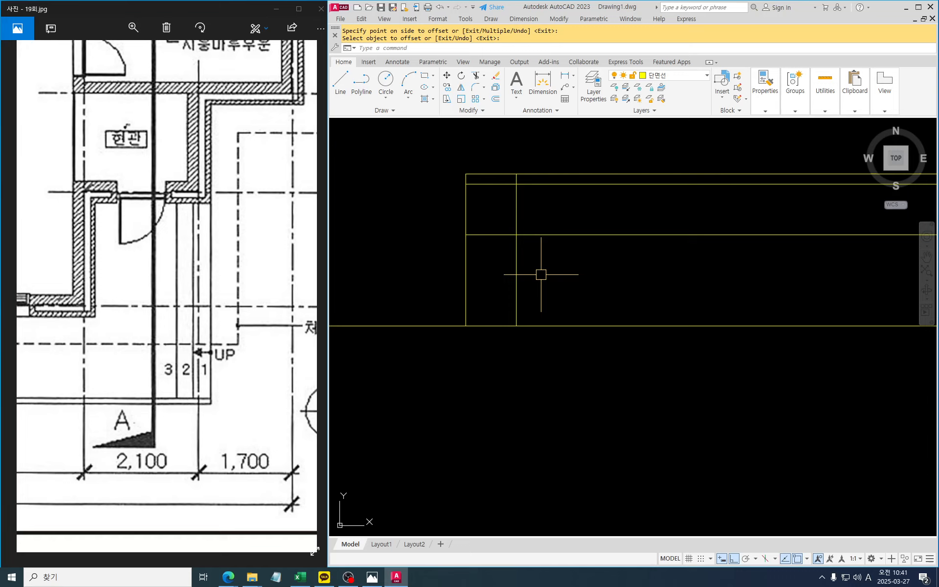
key("Escape")
key("Escape")
type("m")
key("Return")
left_click(477, 267)
left_click(436, 275)
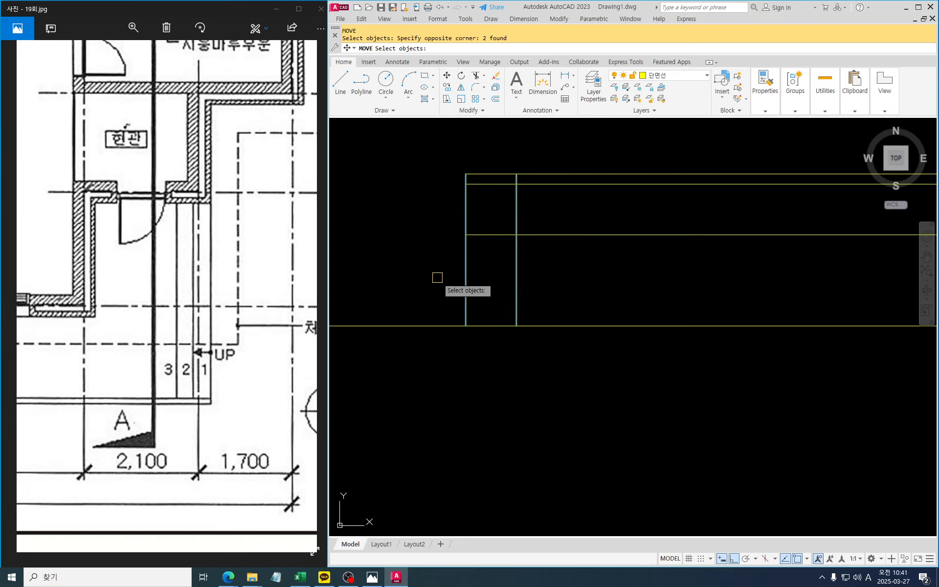
key("Return")
left_click(631, 274)
type("30")
key("Return")
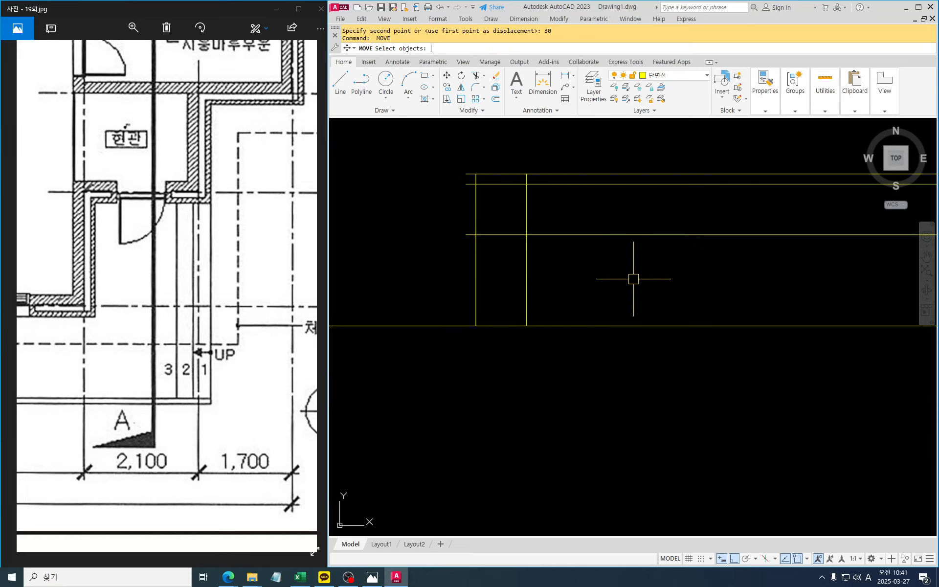
Draw a vertical line from the free end of the terrace's top line straight down to the ground line.
type("l")
key("Return")
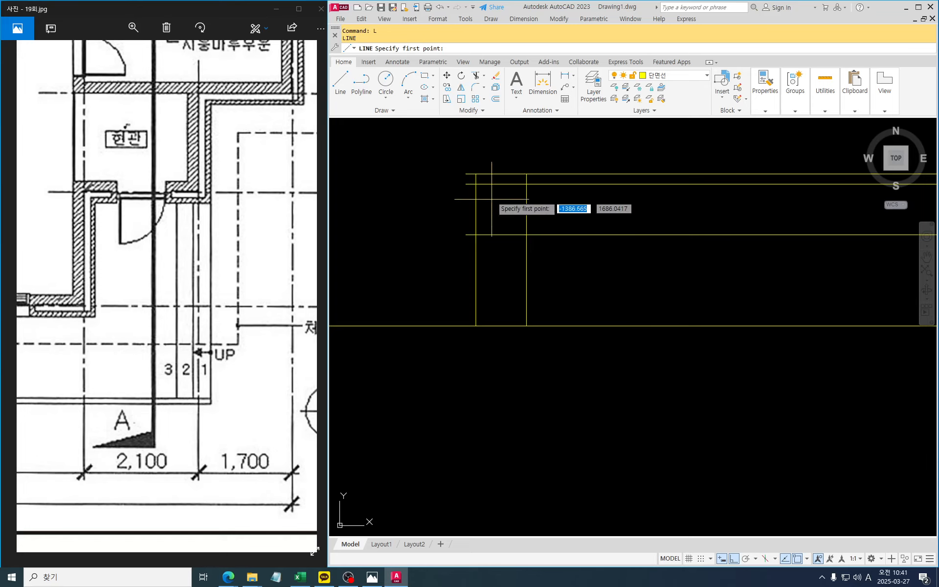
left_click(466, 174)
left_click(465, 325)
key("Escape")
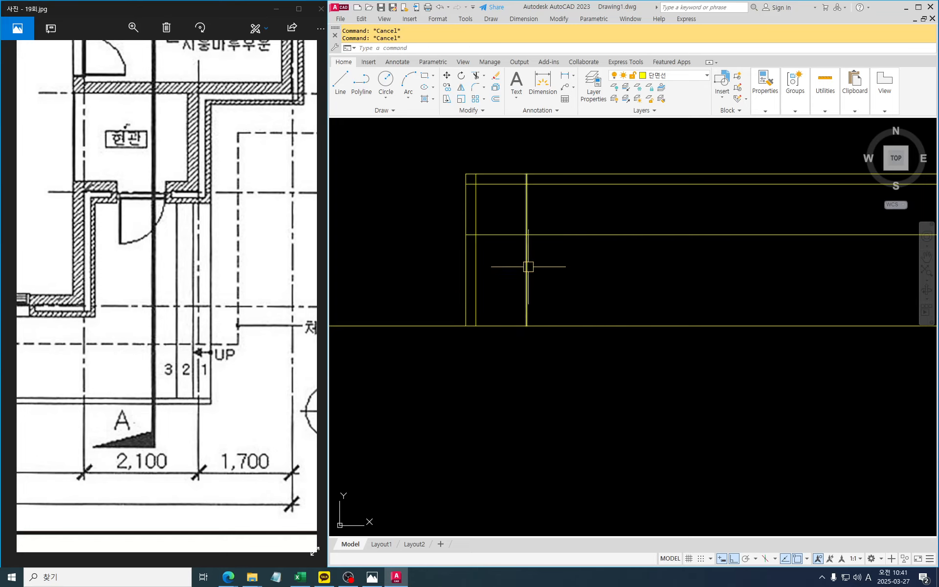
Trim the innermost vertical line and the lowest terrace line beyond their intersection so they meet in a clean corner.
type("tr")
key("Return")
left_click_drag(533, 211, 499, 249)
left_click(501, 242)
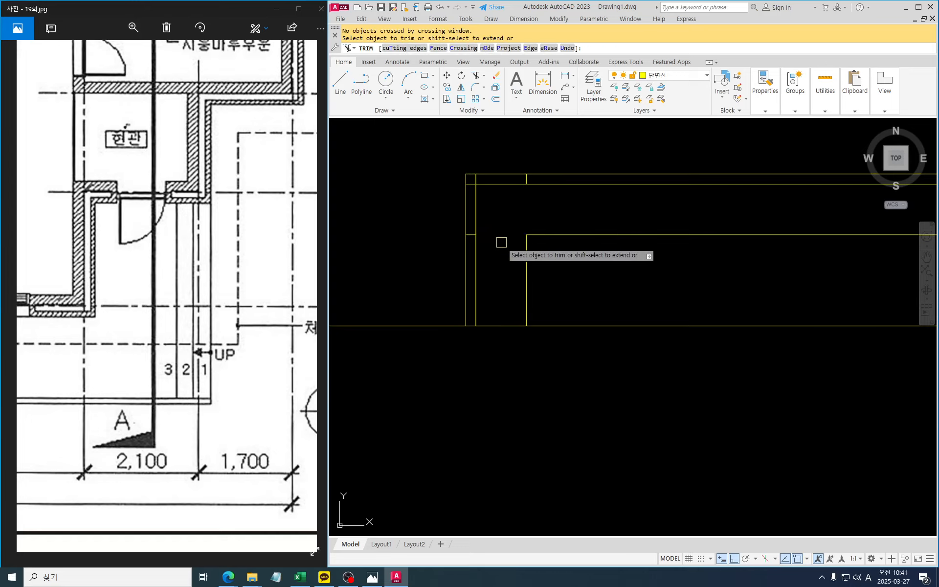
left_click(470, 235)
left_click_drag(533, 181, 497, 161)
key("Escape")
Trim the middle vertical line and the second horizontal line beyond their intersection to form a clean corner.
type("e")
key("Return")
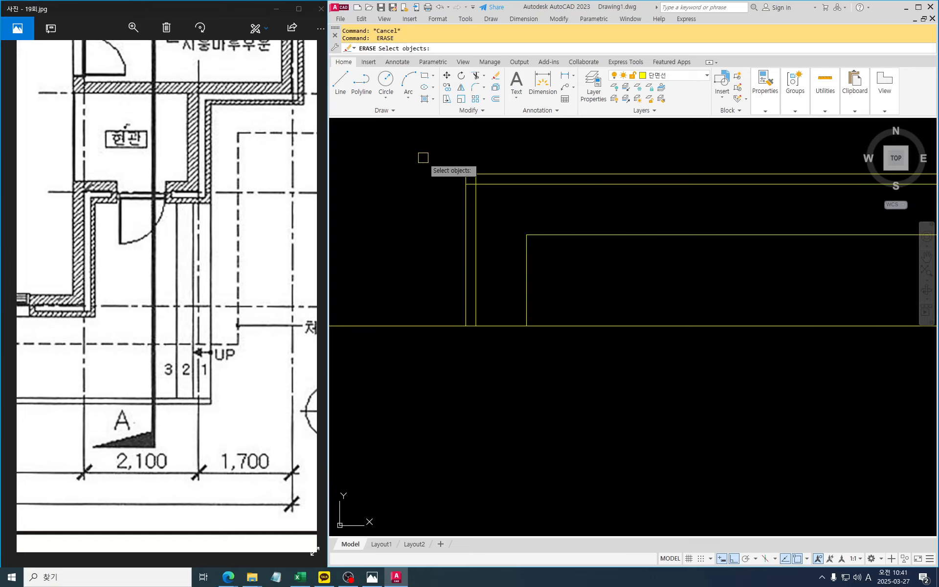
key("Escape")
key("Escape")
type("tr")
key("Return")
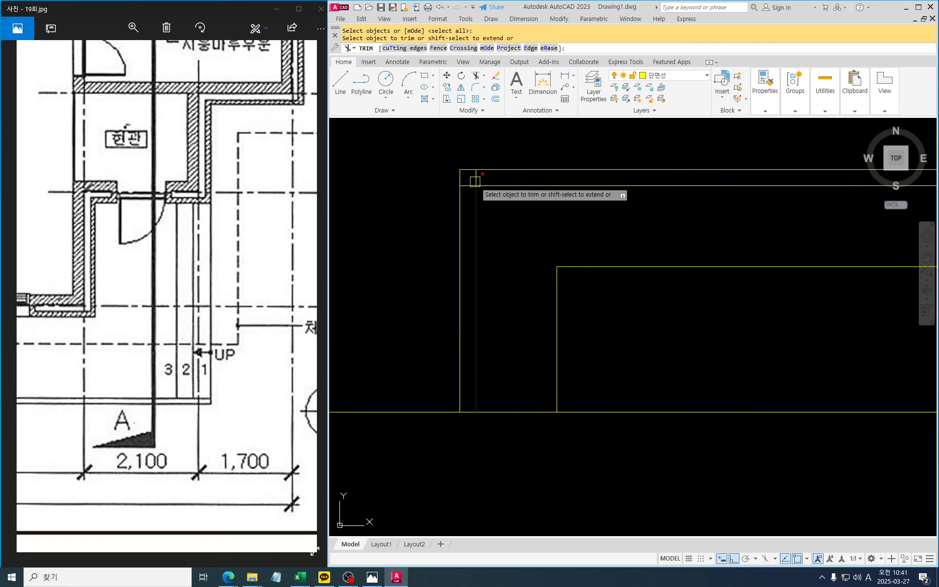
scroll(477, 171, "down", 3)
scroll(480, 231, "up", 2)
key("Escape")
scroll(480, 230, "down", 2)
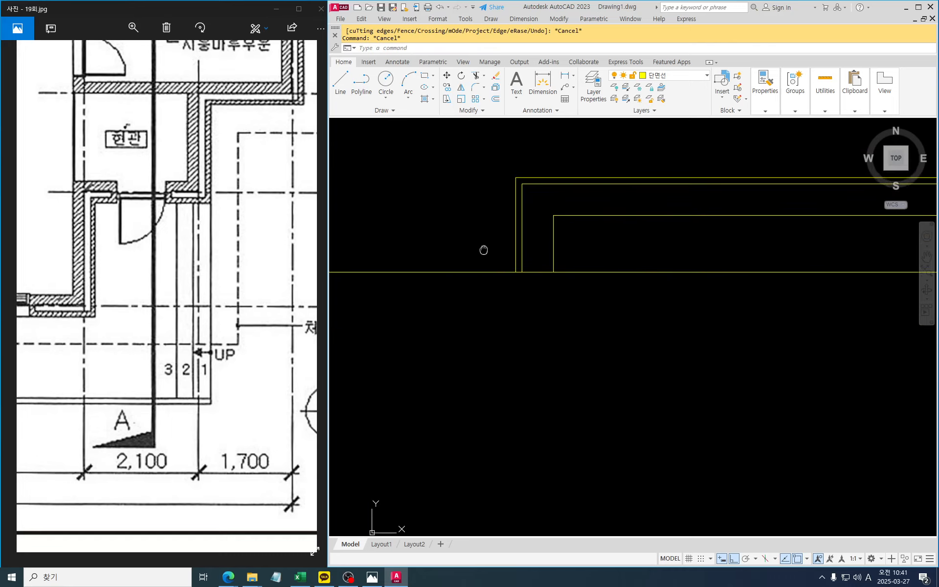
scroll(512, 235, "up", 2)
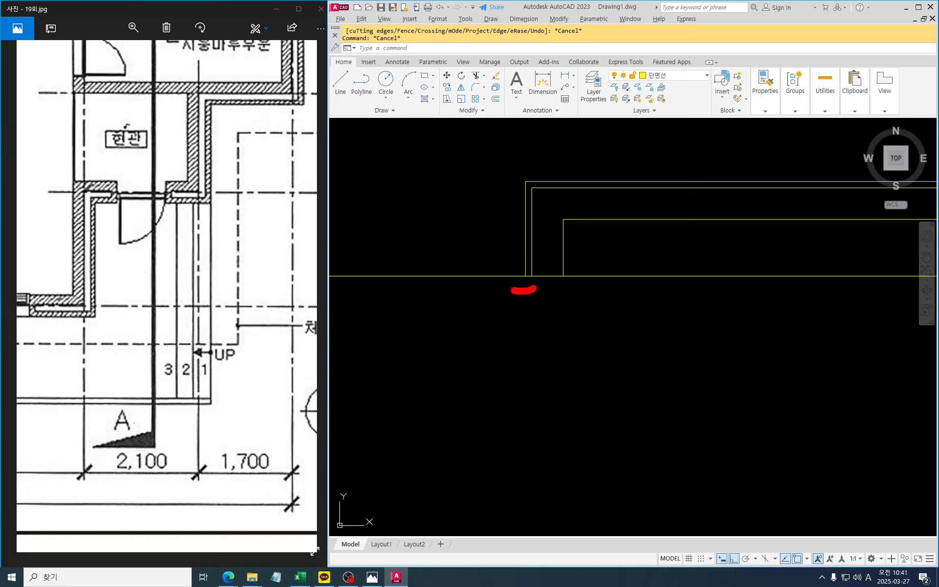
left_click_drag(513, 291, 591, 226)
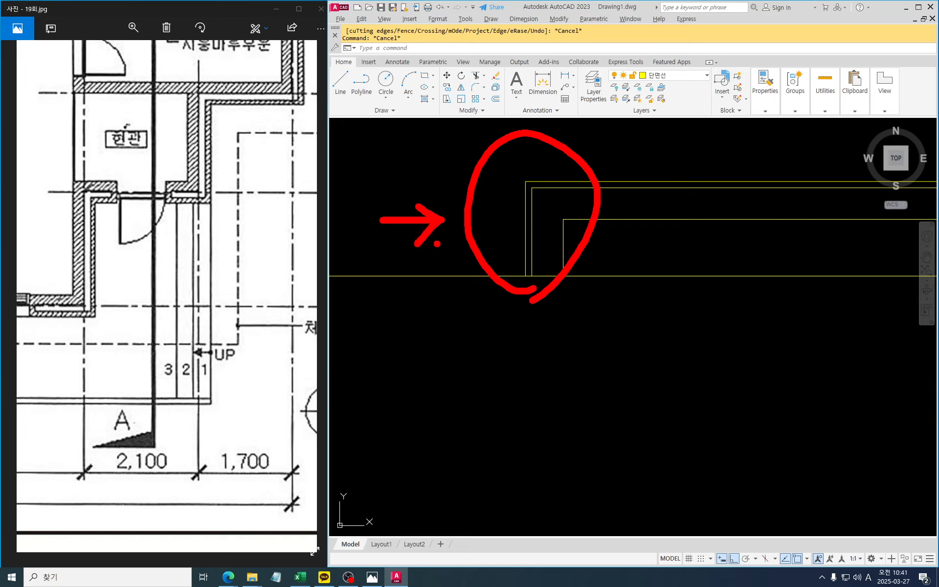
key("Escape")
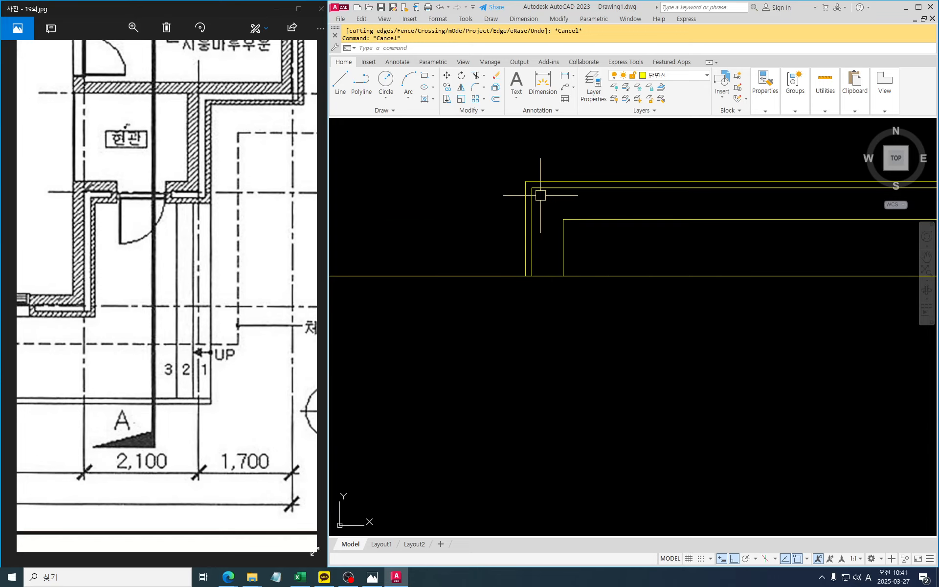
Draw a short horizontal line joining the terrace's outer vertical line to the corner of the middle outline.
scroll(525, 181, "up", 6)
key("Escape")
middle_click_drag(578, 250, 582, 249)
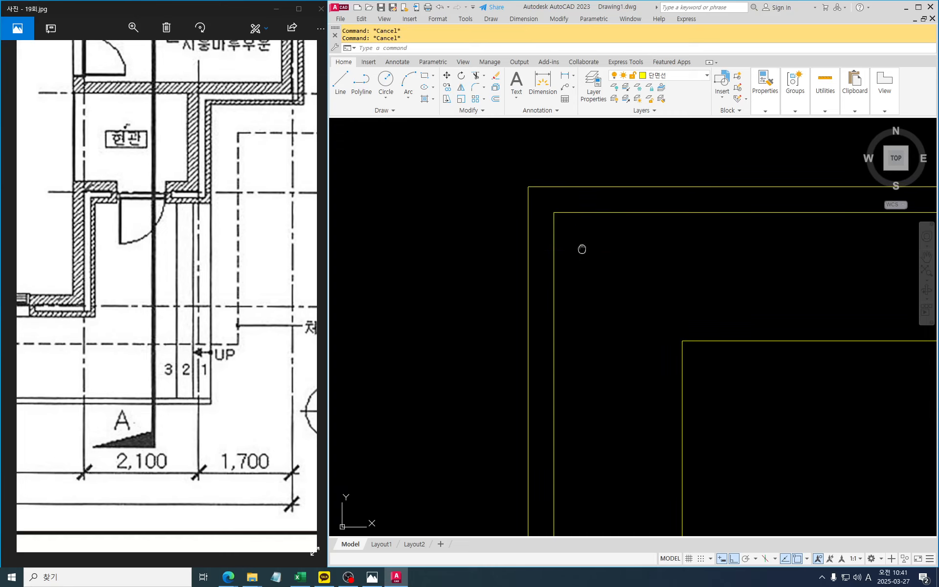
type("l")
key("Return")
left_click(529, 213)
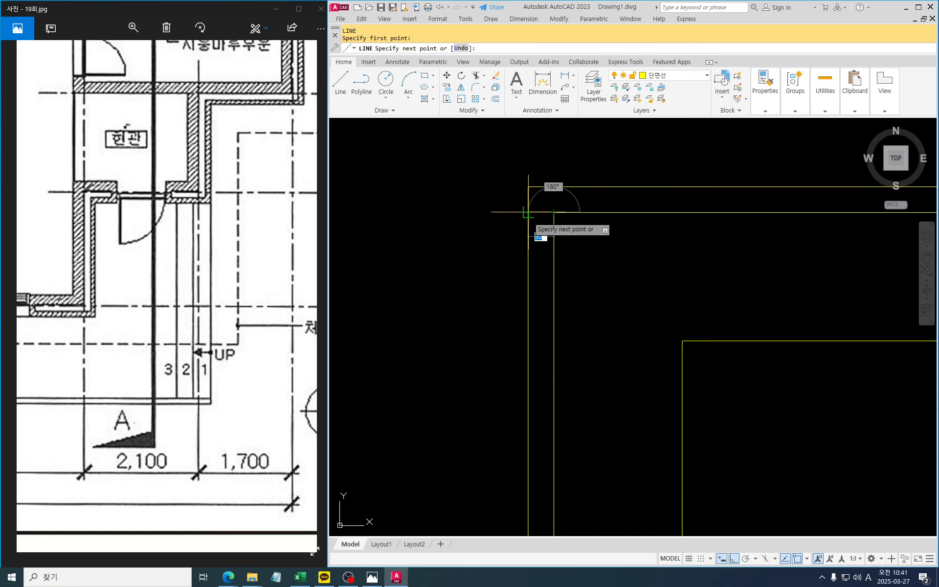
left_click(554, 213)
scroll(601, 219, "down", 3)
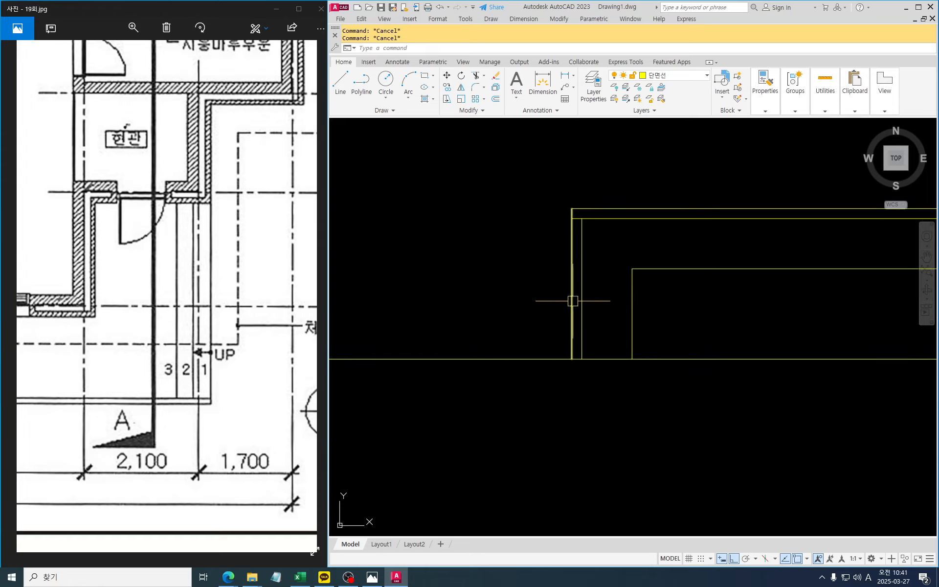
middle_click_drag(599, 330, 571, 310)
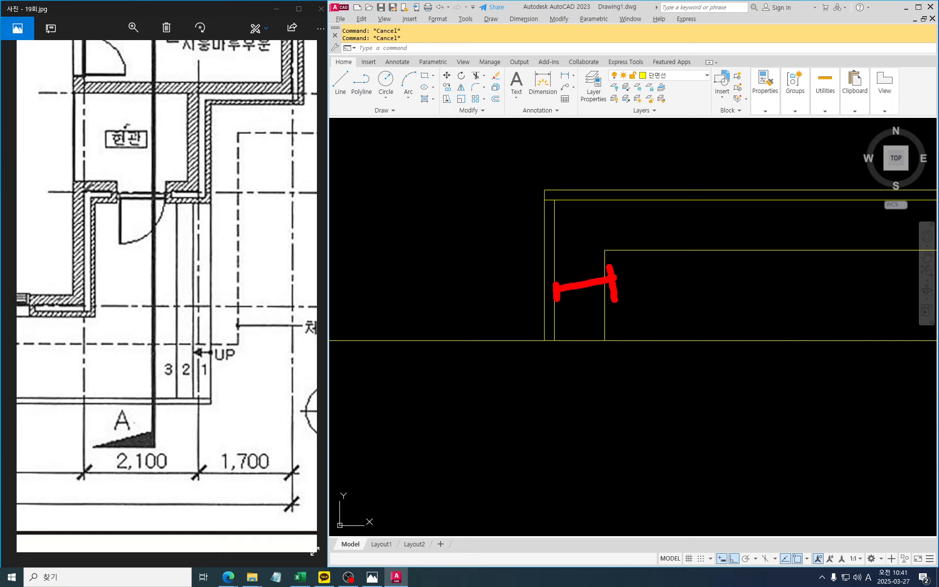
left_click_drag(544, 208, 545, 335)
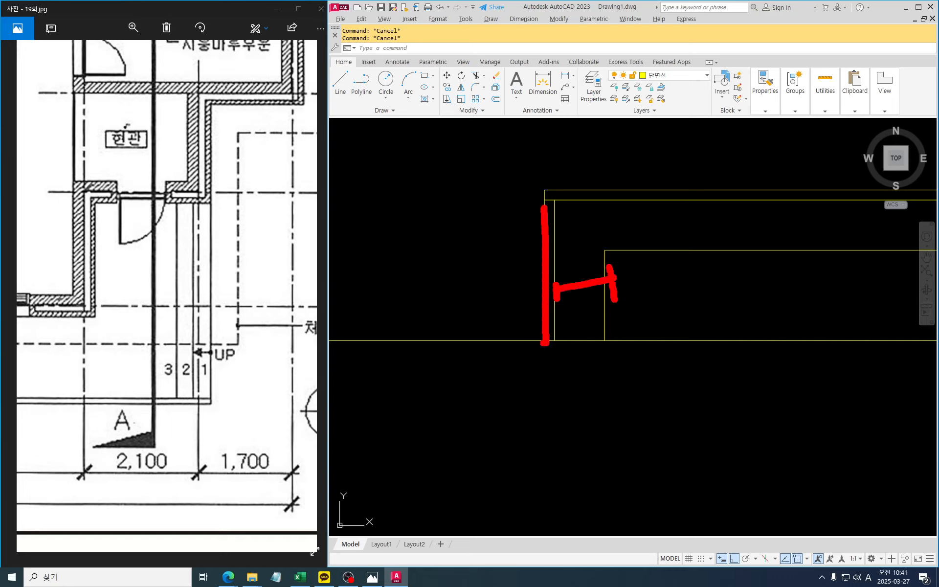
key("Escape")
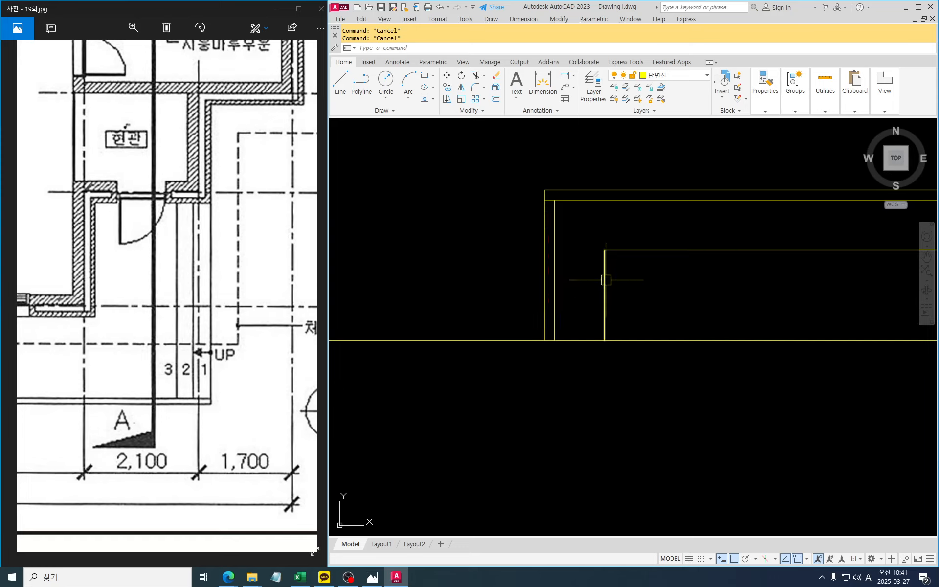
middle_click_drag(616, 275, 592, 276)
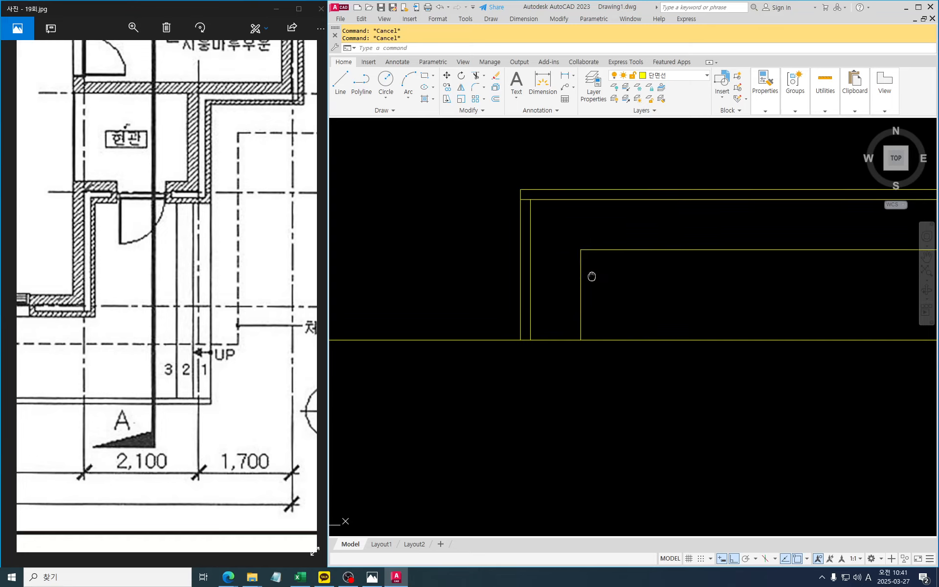
middle_click_drag(599, 319, 587, 298)
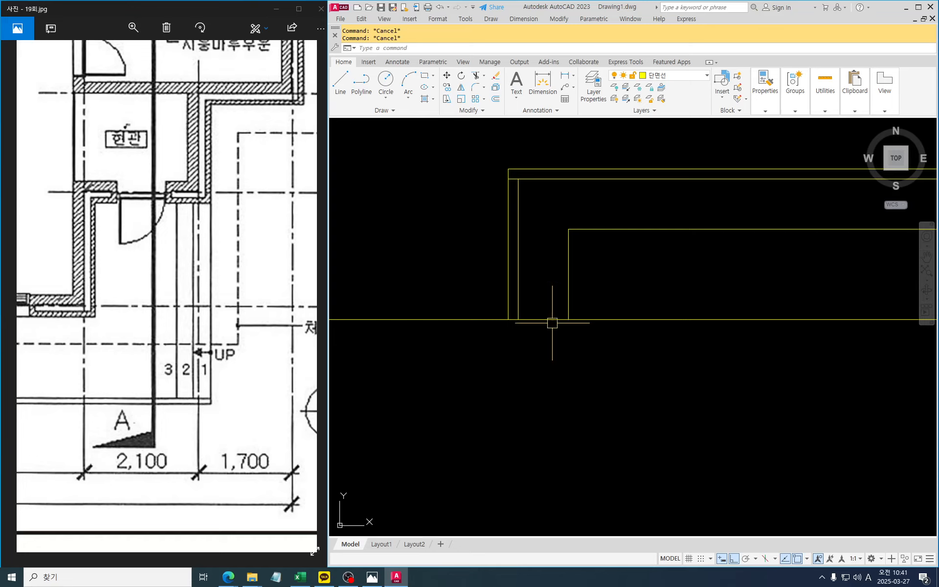
middle_click_drag(556, 310, 536, 272)
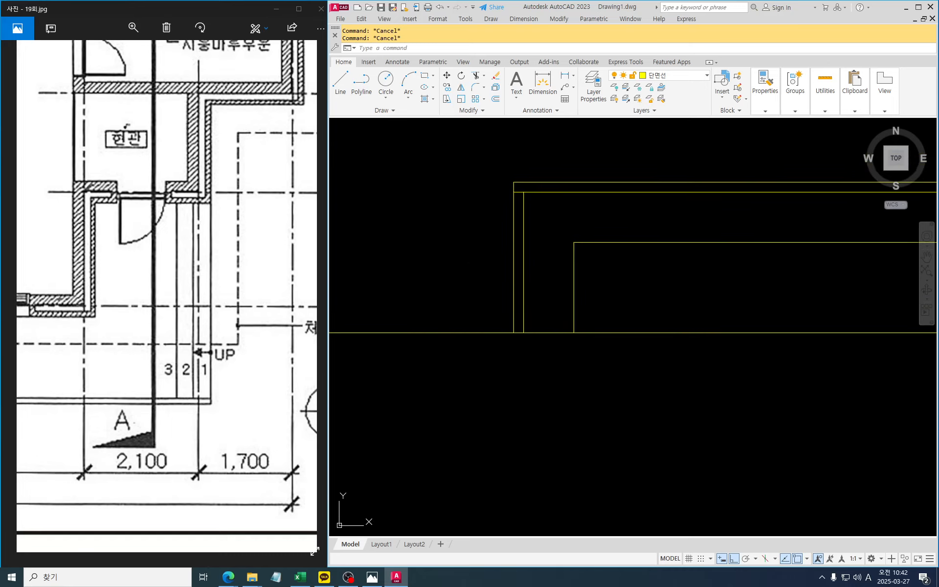
Stretch the lower ends of the two inner vertical terrace lines straight down below the ground line, leaving the ground line out of the selection.
middle_click_drag(589, 338, 543, 279)
scroll(543, 279, "down", 4)
mouse_move(607, 367)
middle_mouse_down()
mouse_move(415, 319)
mouse_move(670, 318)
mouse_move(609, 313)
middle_mouse_up()
scroll(585, 243, "up", 5)
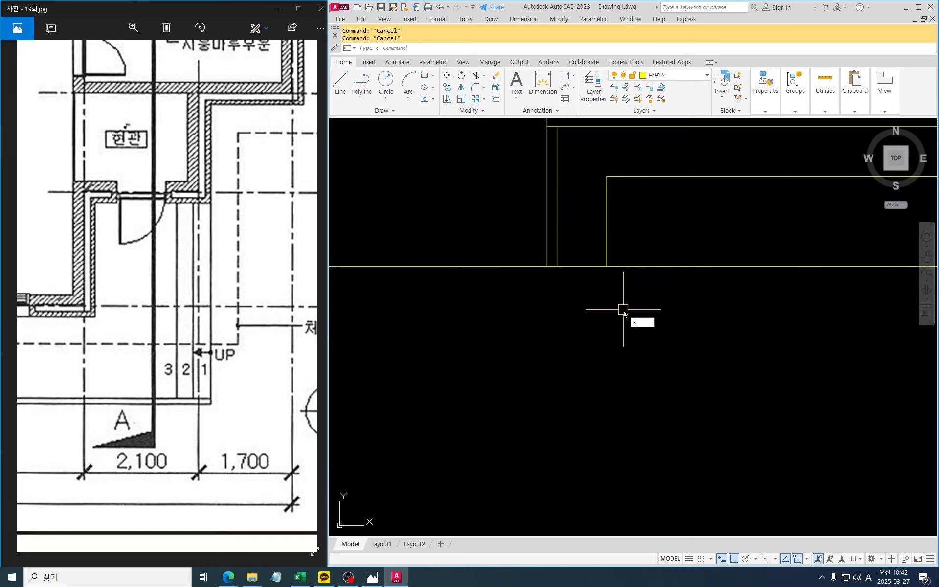
key("Return")
left_click(632, 297)
left_click(552, 264)
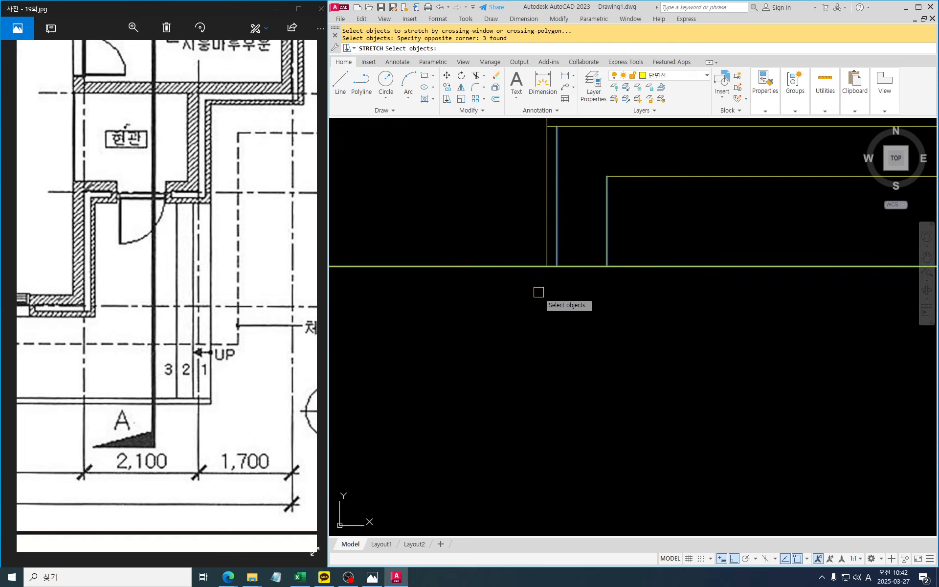
left_click(510, 266, "shift")
key("Return")
left_click(612, 292)
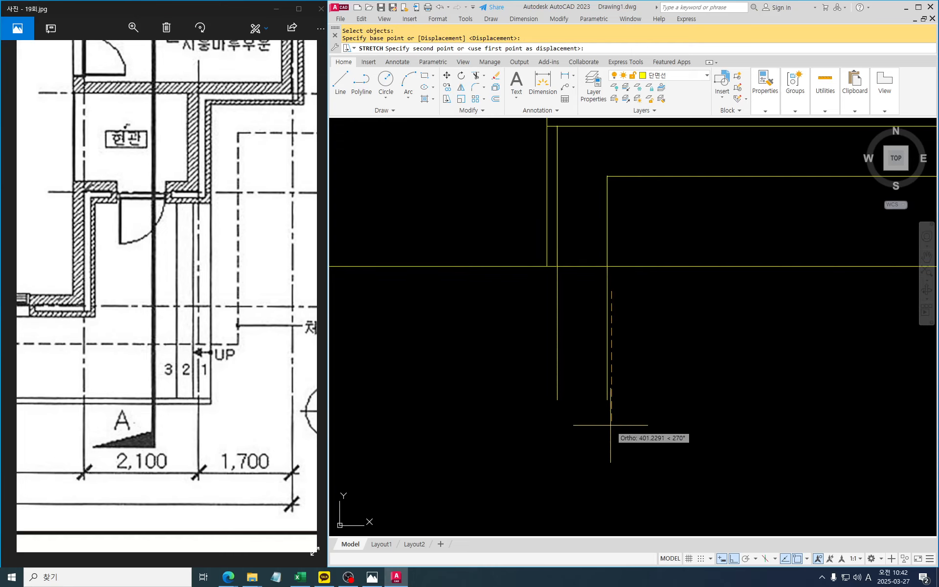
left_click(611, 425)
key("Return")
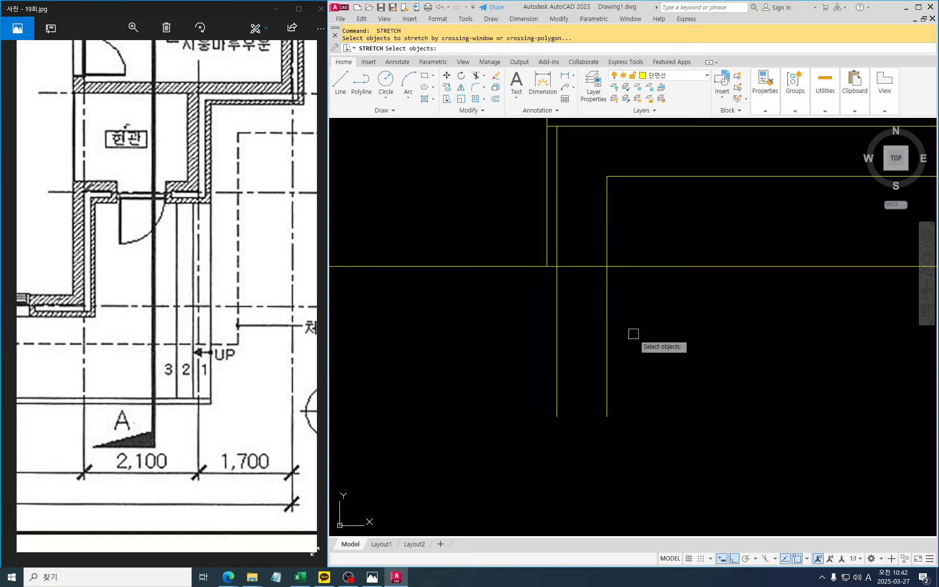
Trim away the ground line between the terrace edge wall's two vertical lines.
key("Escape")
type("tr")
key("Return")
key("Return")
left_click(588, 289)
left_click(580, 243)
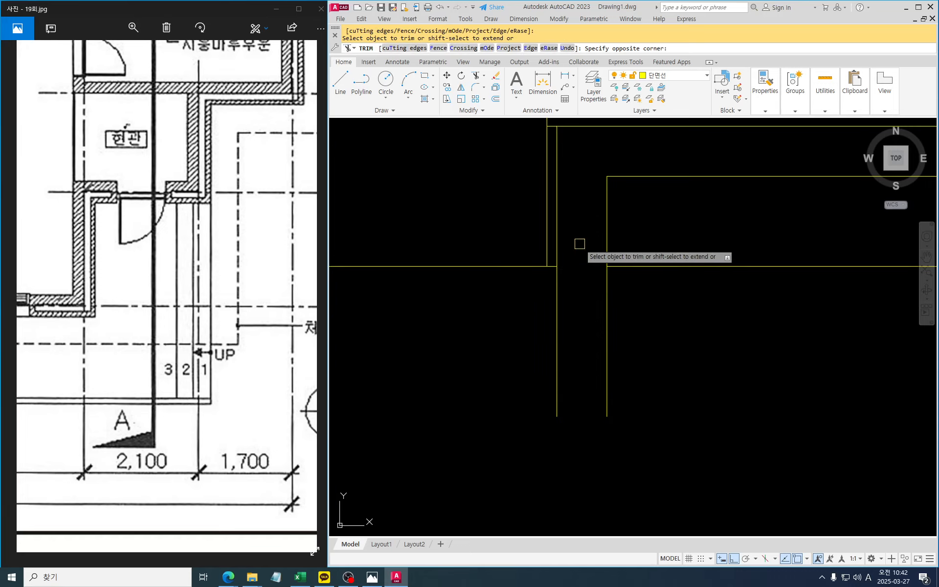
Draw a horizontal line closing the lower ends of the terrace edge wall's two vertical lines.
scroll(581, 260, "down", 2)
middle_click_drag(597, 316, 546, 318)
key("Escape")
scroll(541, 340, "up", 2)
type("l")
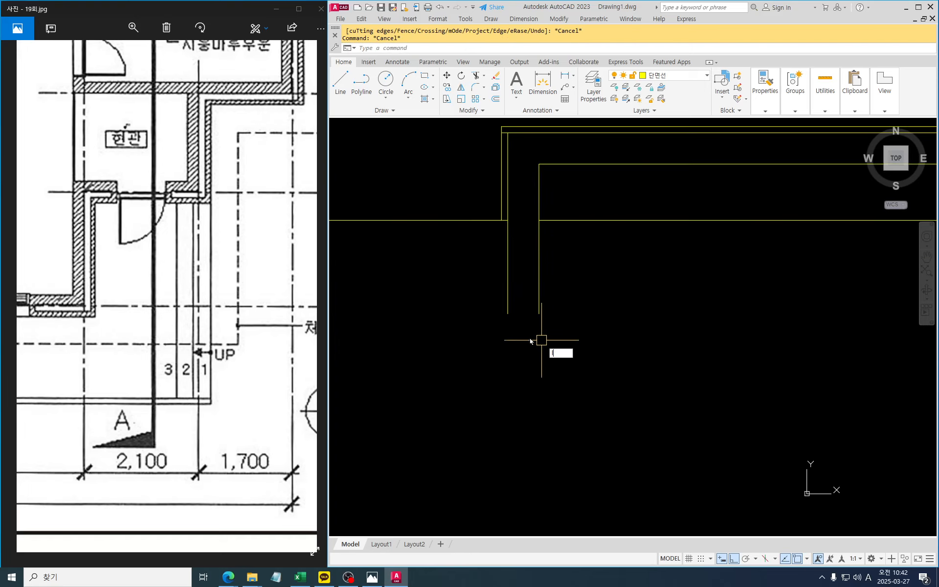
key("Return")
left_click(508, 313)
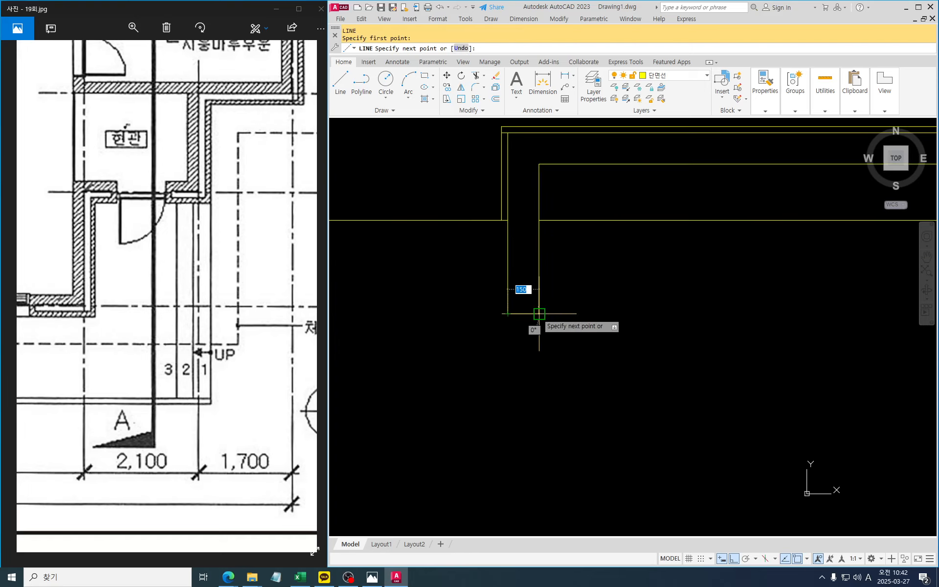
left_click(539, 314)
key("Return")
scroll(539, 282, "down", 3)
scroll(556, 290, "up", 2)
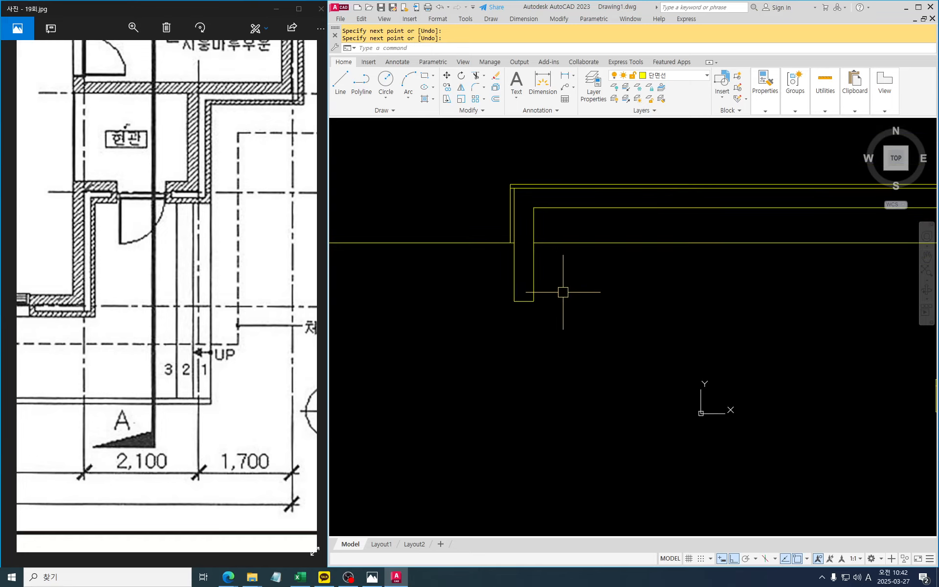
Erase the part of the ground line that runs beneath the terrace slab, inside the edge wall.
left_click(647, 254)
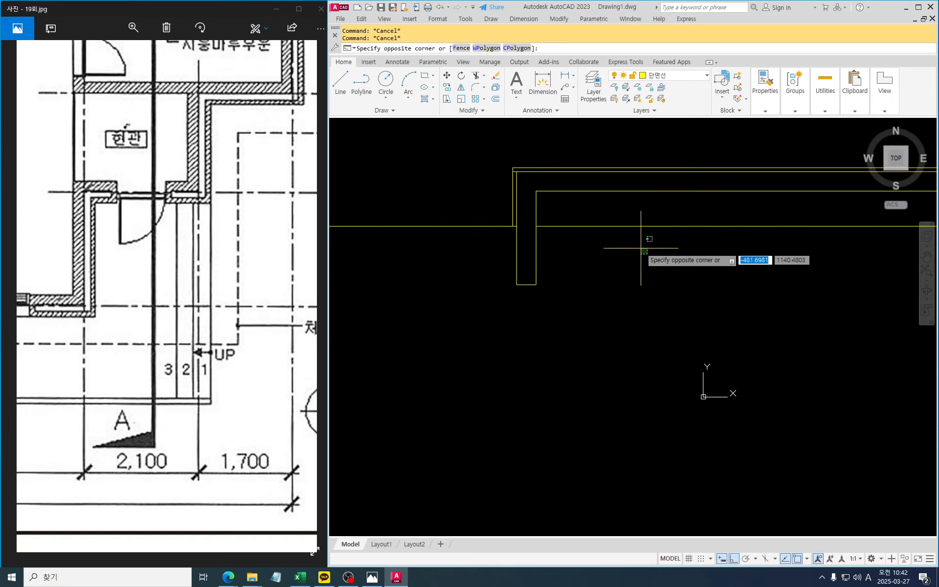
left_click(611, 217)
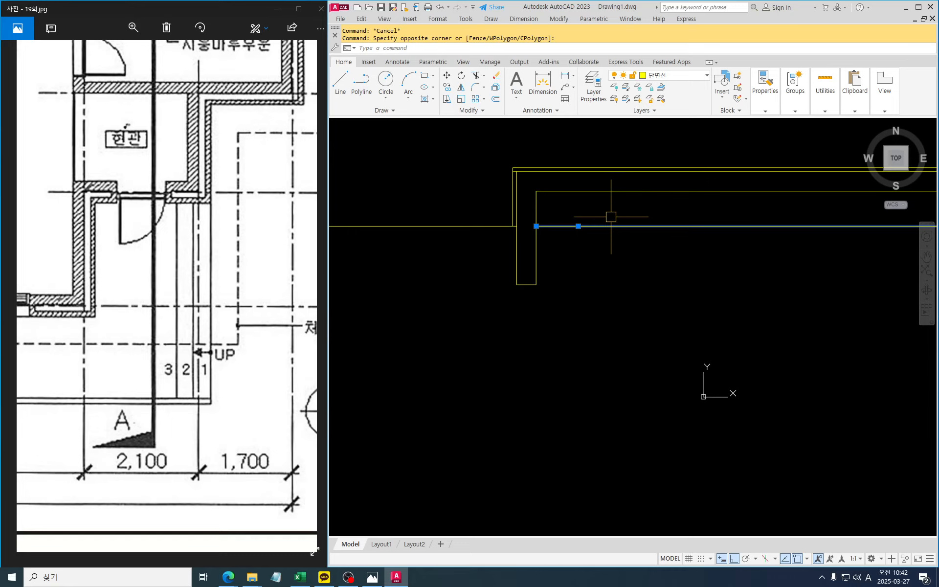
key("Delete")
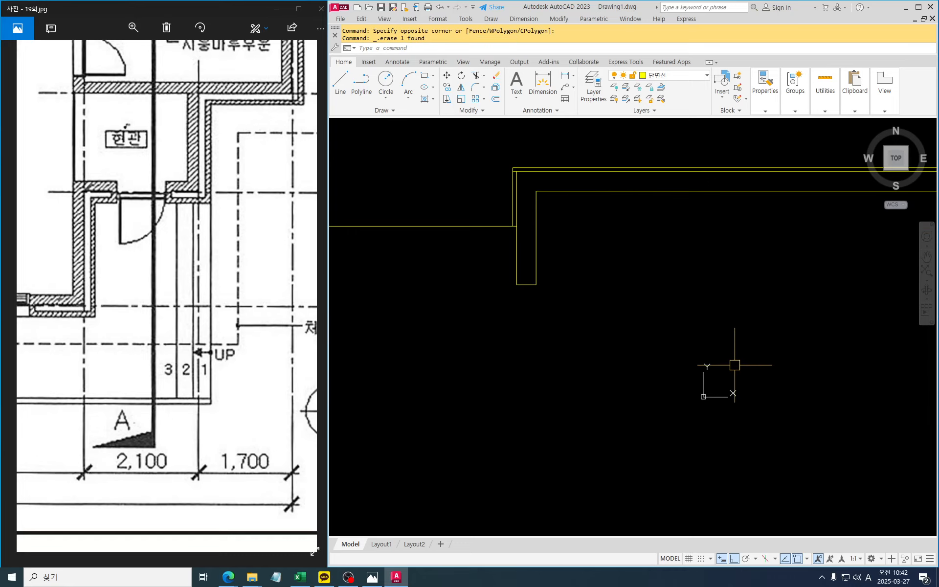
key("Escape")
Copy the foundation bedding's outline and first diagonal mark from the footing's lower-left corner to the bottom-left corner of the edge wall.
middle_click_drag(735, 365, 592, 315)
type("co")
key("Return")
scroll(777, 347, "up", 4)
left_click(759, 364)
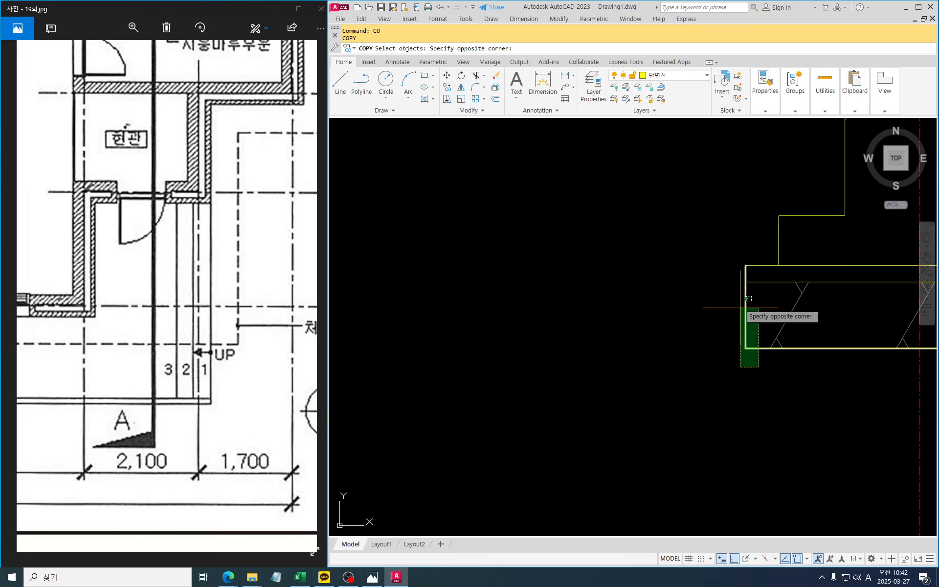
left_click(724, 259)
left_click(652, 253)
left_click(834, 357)
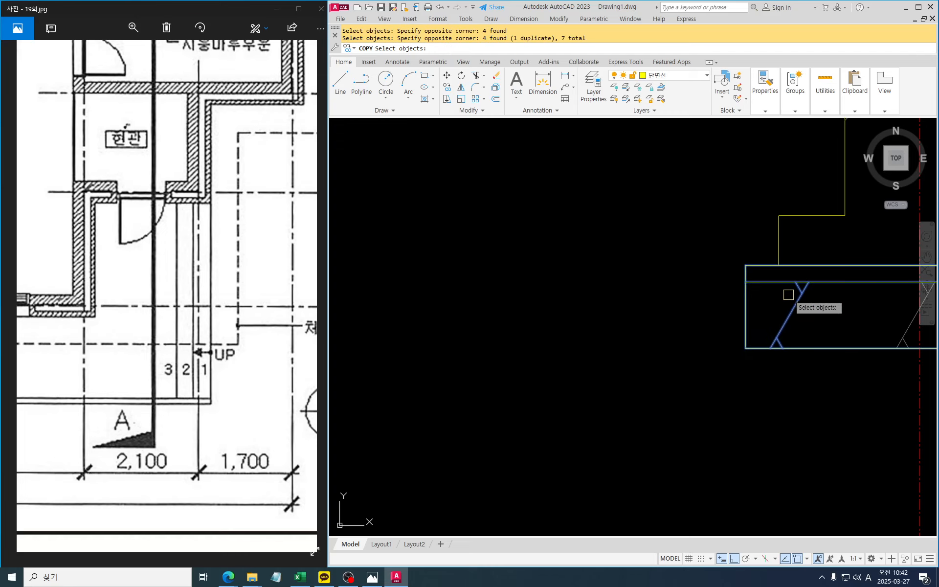
key("Return")
left_click(778, 265)
scroll(793, 257, "down", 4)
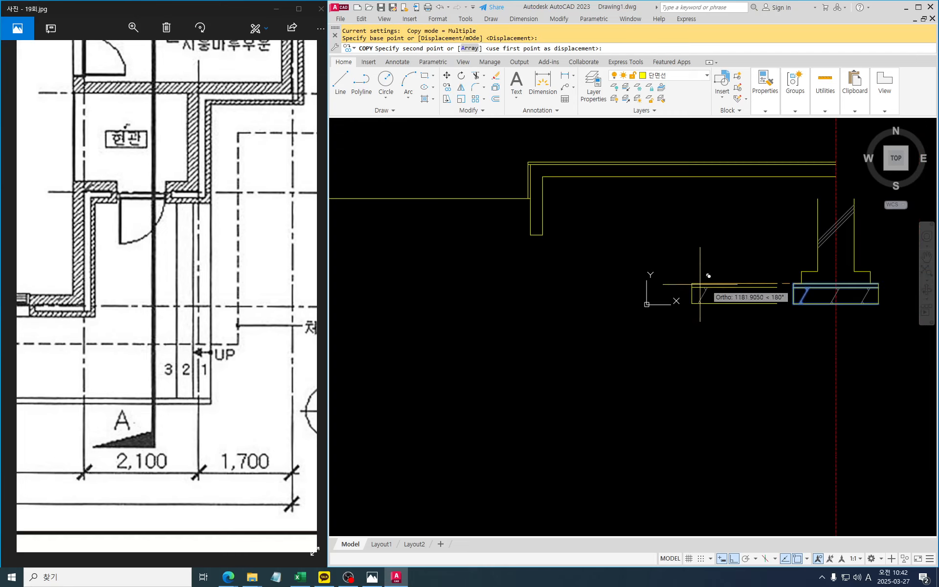
scroll(534, 244, "up", 3)
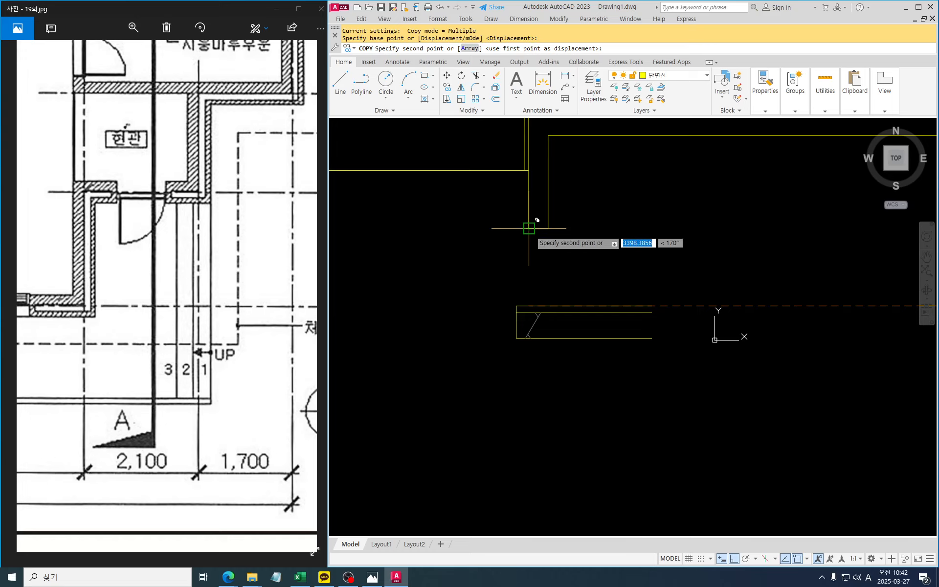
left_click(529, 229)
scroll(537, 241, "up", 5)
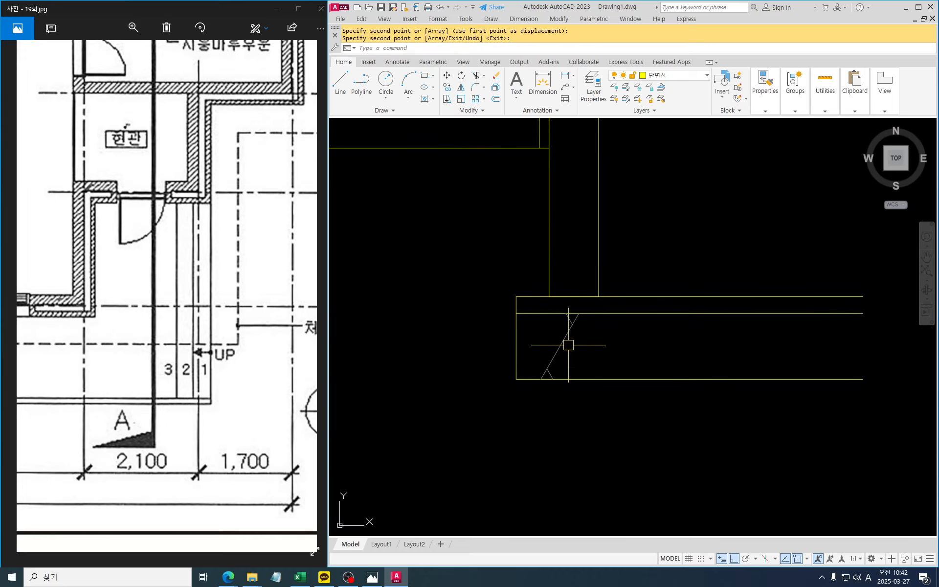
key("Escape")
key("Escape")
Mirror the copied bedding's left end line about the vertical centreline of the edge wall, keeping the original.
scroll(572, 358, "up", 1)
type("mi")
key("Return")
left_click(426, 269)
left_click(546, 404)
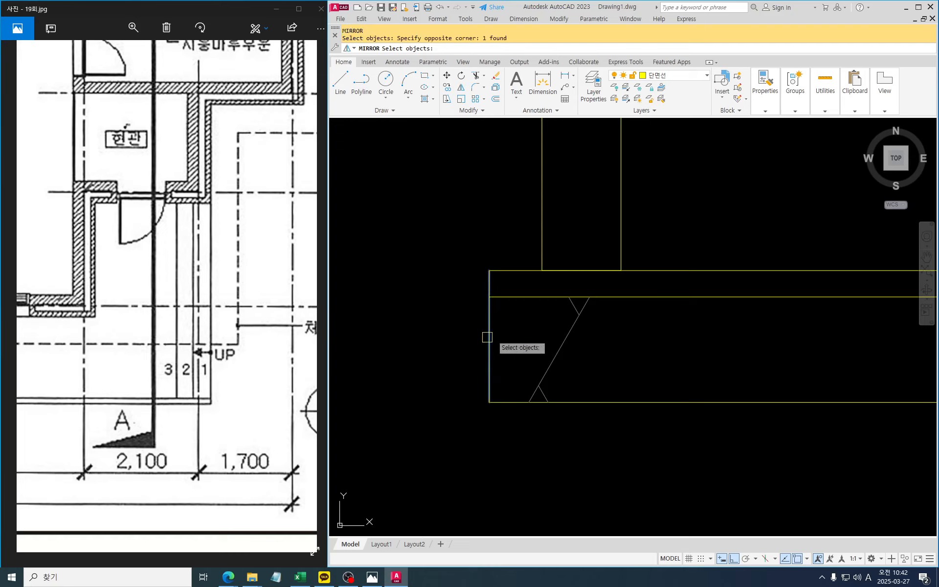
key("Return")
left_click(582, 269)
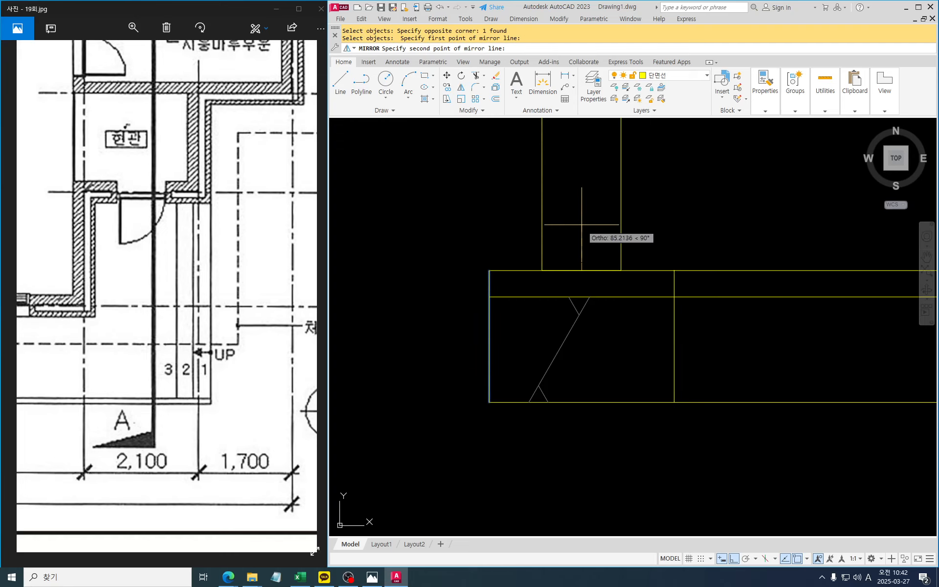
key("Escape")
key("Escape")
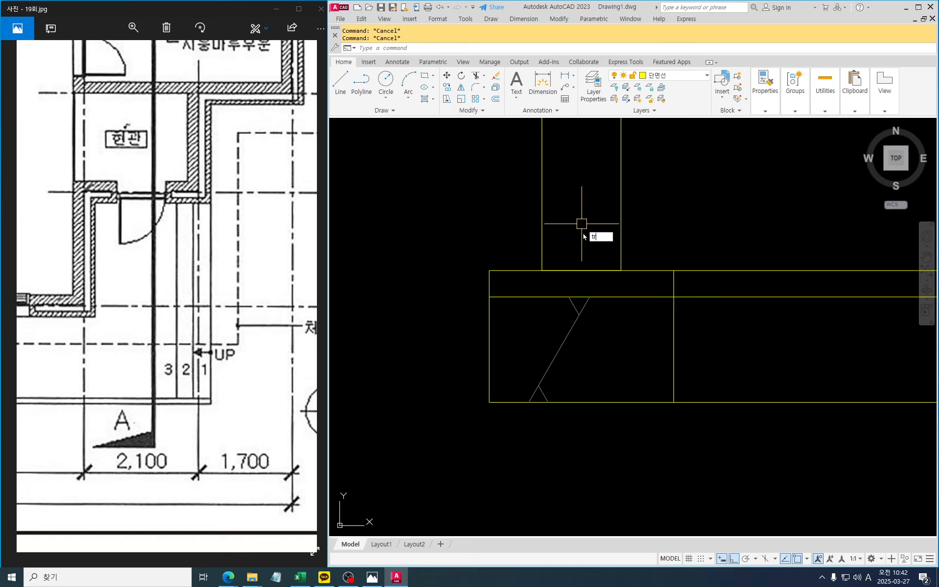
Trim the copied bedding's horizontal lines beyond its mirrored end line.
key("Return")
left_click(750, 416)
left_click(716, 247)
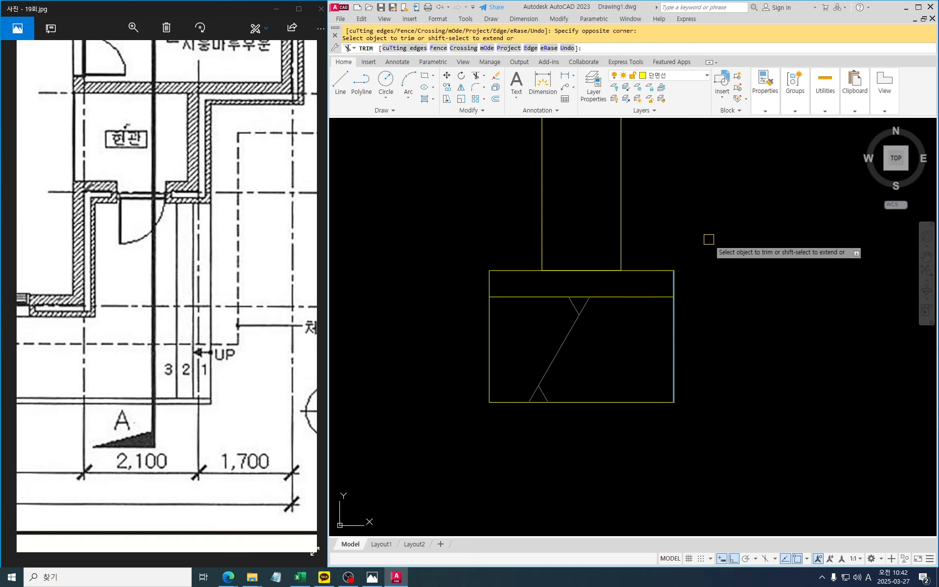
key("Escape")
key("Escape")
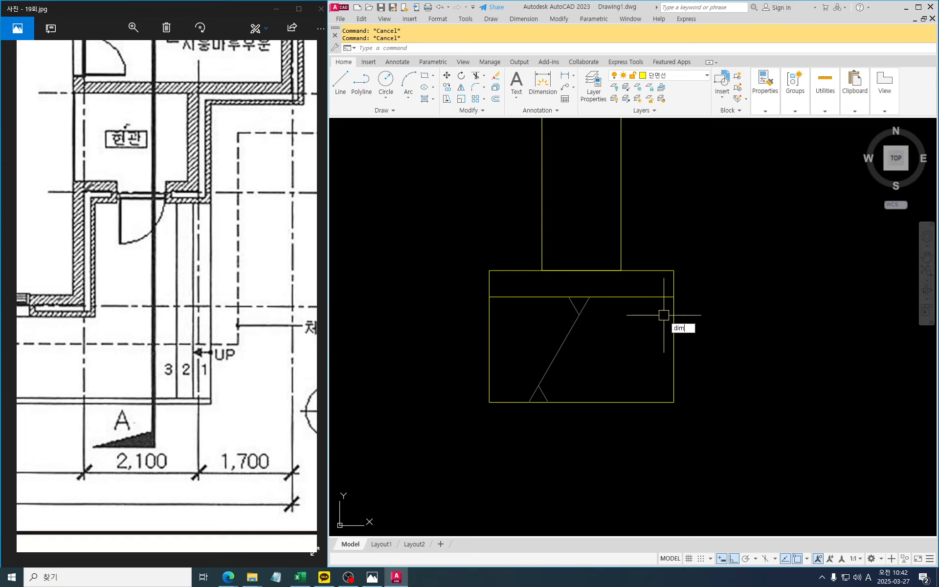
Set the overall dimension scale (DIMSCALE) to 30.
type("dimscale")
key("Return")
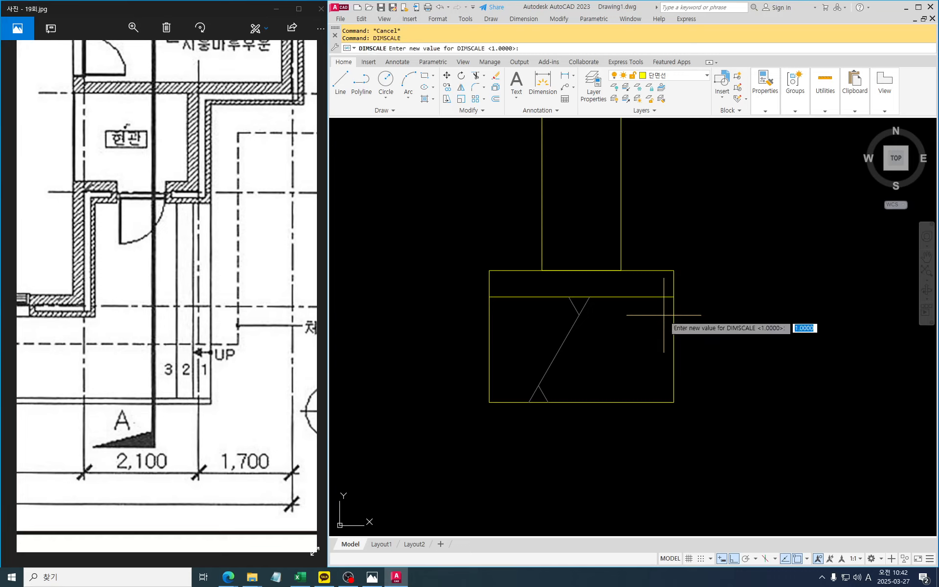
type("30")
key("Return")
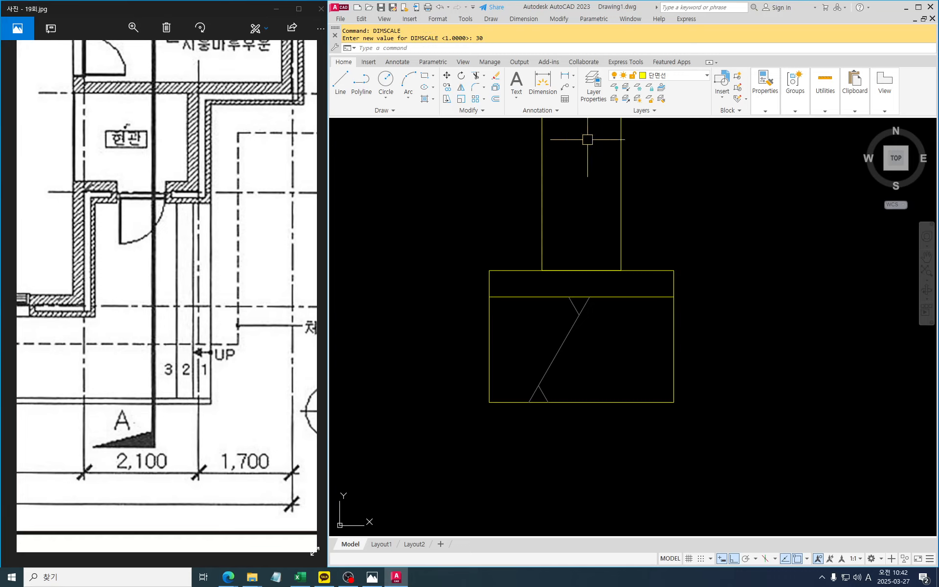
Check the bedding's projection beyond the edge wall's outer face with a temporary linear dimension and erase that dimension.
left_click(565, 80)
left_click(489, 270)
left_click(543, 271)
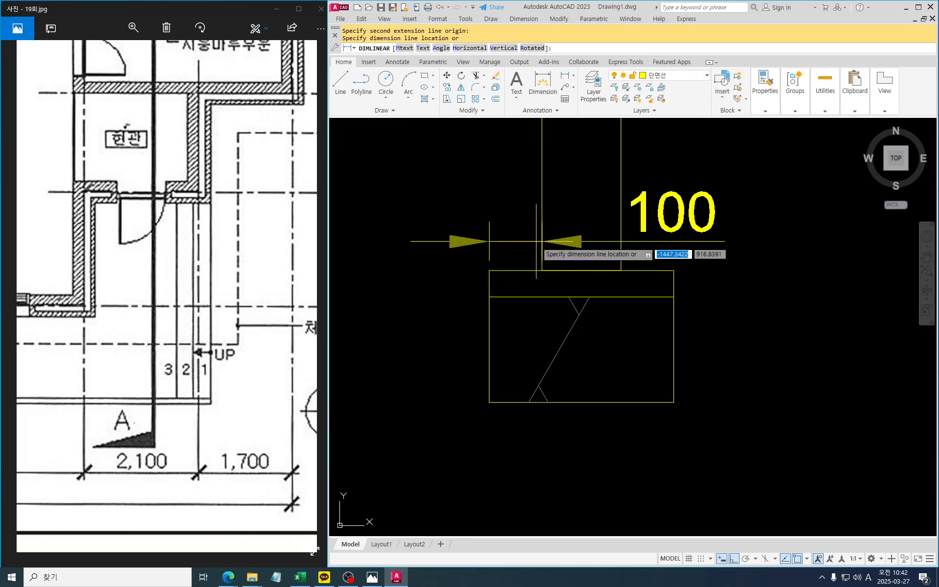
left_click(533, 217)
key("Return")
left_click(622, 271)
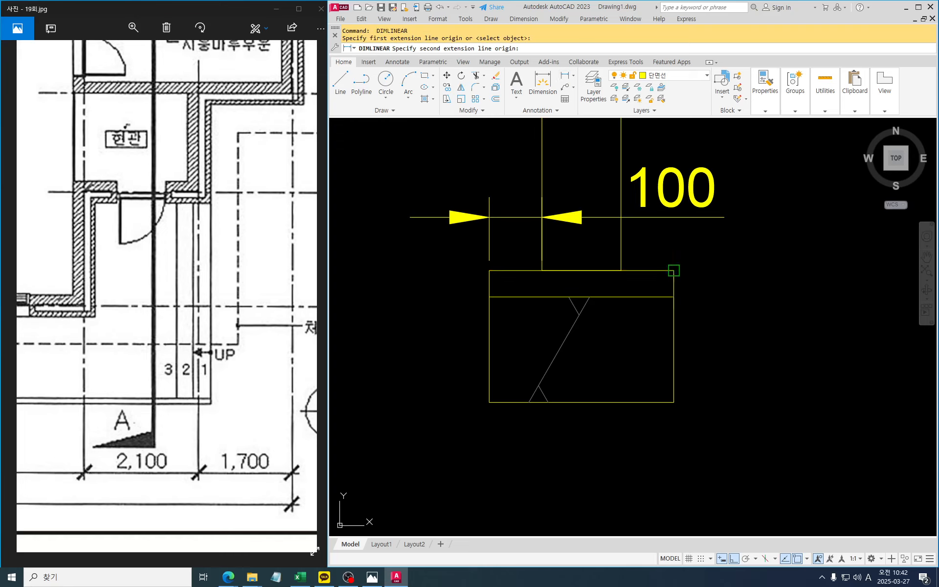
left_click(673, 270)
key("Escape")
left_click(728, 235)
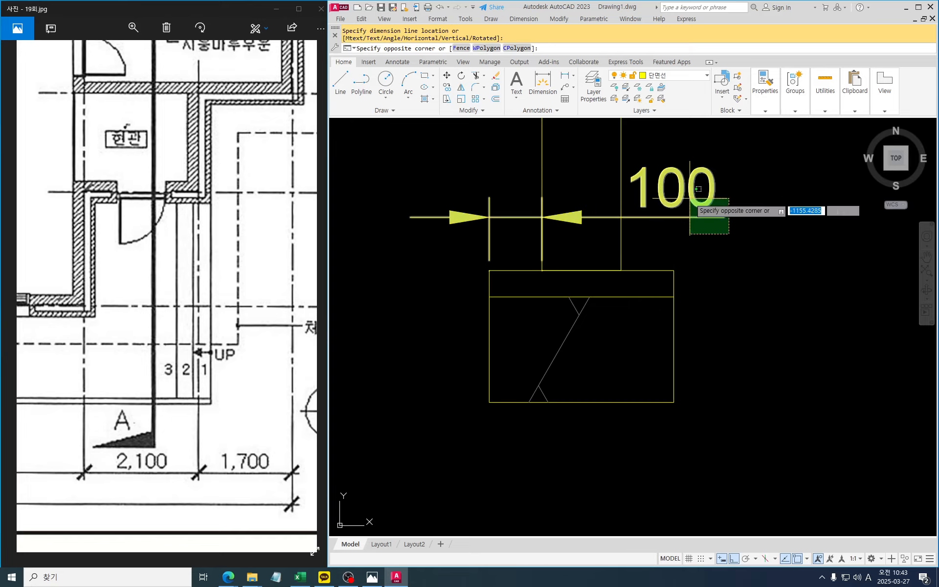
left_click(692, 203)
key("Delete")
Break the ground line a short distance outside the terrace, leaving a gap in it.
scroll(647, 303, "down", 5)
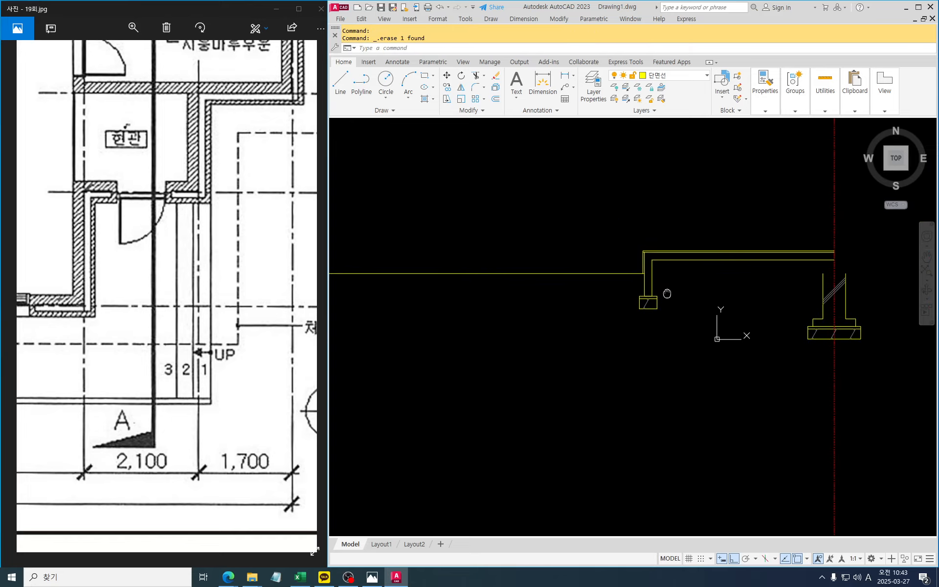
scroll(618, 295, "up", 2)
middle_click_drag(645, 303, 560, 304)
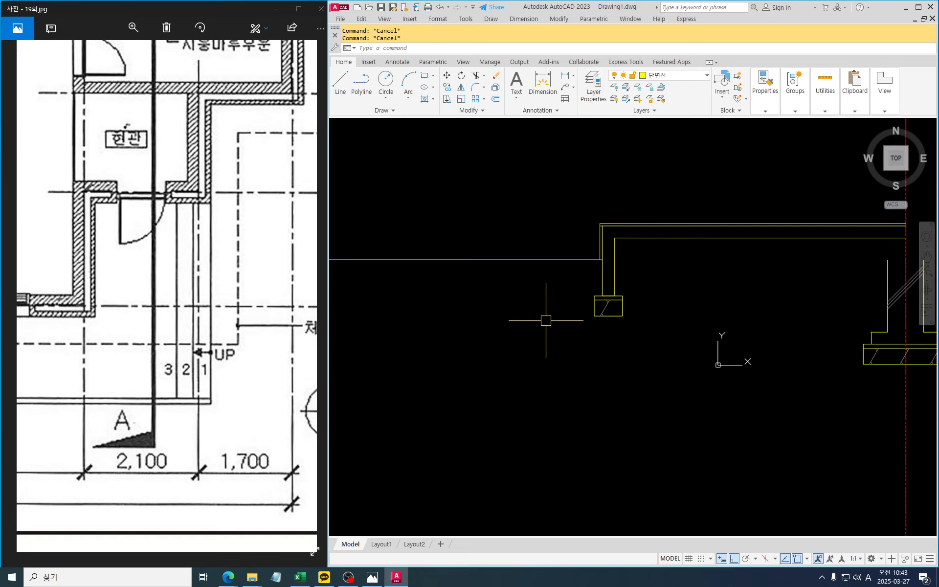
key("Return")
left_click(469, 259)
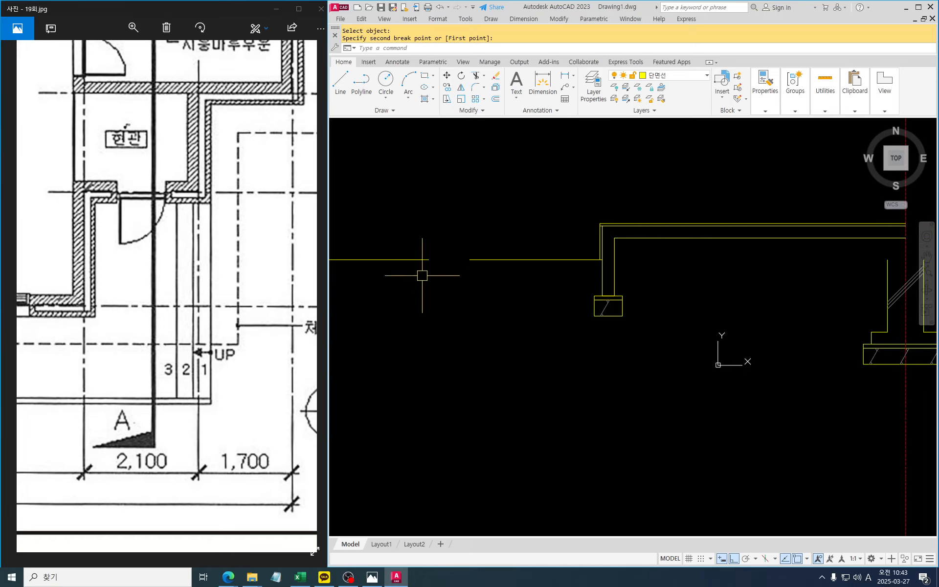
Erase the leftover outer segment of the ground line beyond the break.
left_click(429, 272)
key("space")
key("Escape")
type("e")
key("Return")
left_click(419, 288)
left_click(384, 231)
key("space")
key("Escape")
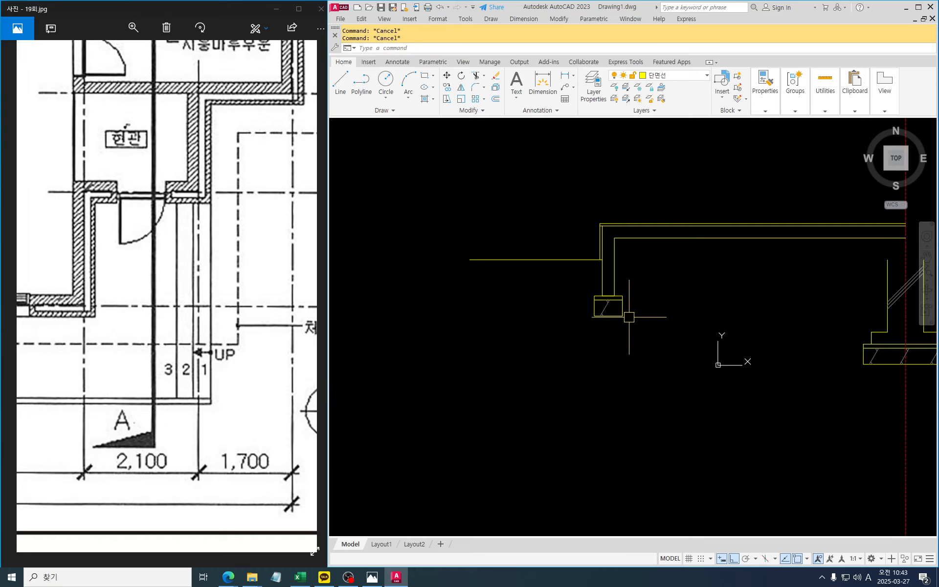
Fillet the terrace slab's underside line with the house foundation wall's outer vertical line at radius 0 to form a square corner.
middle_click_drag(648, 281, 591, 269)
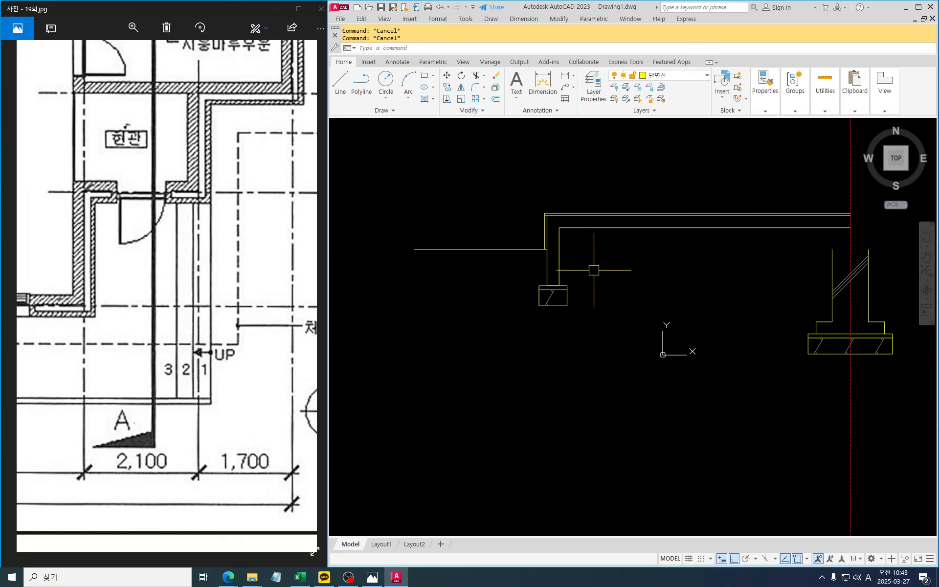
middle_click_drag(766, 285, 665, 280)
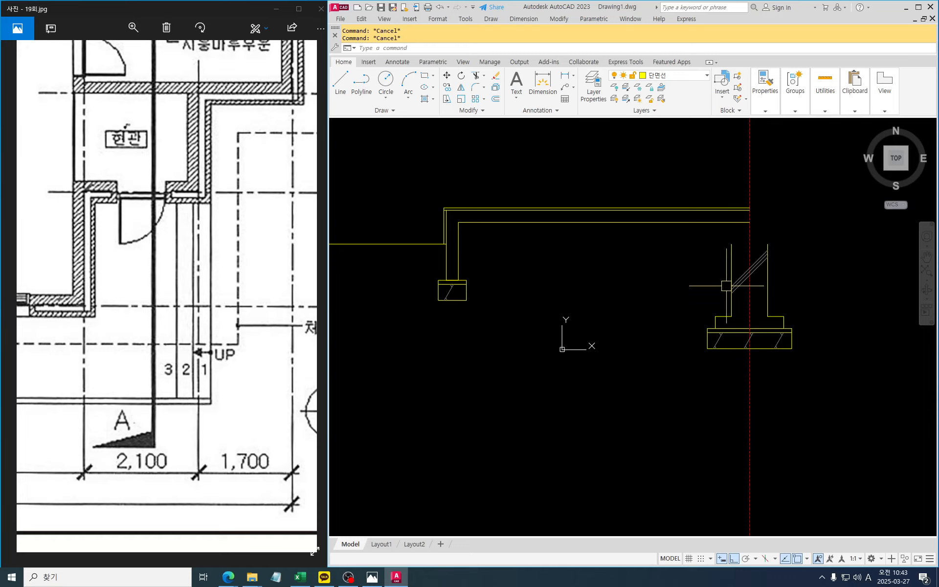
type("f")
key("space")
left_click(693, 223)
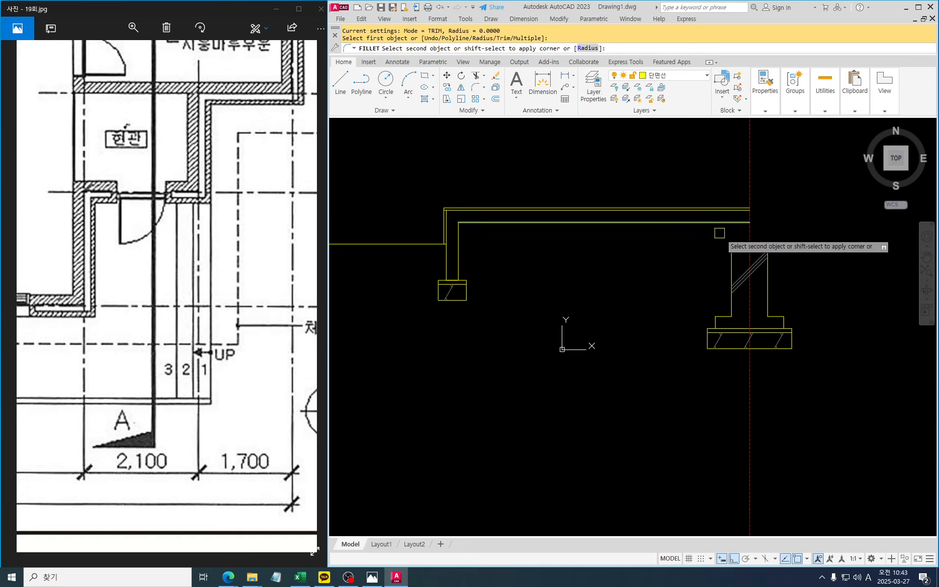
left_click(733, 254)
key("space")
middle_click_drag(658, 303, 674, 306)
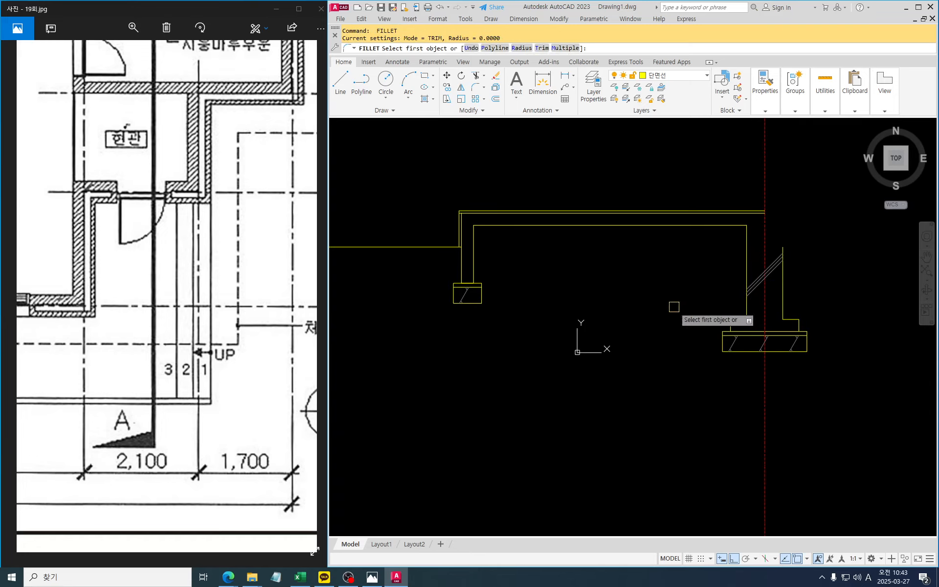
key("Escape")
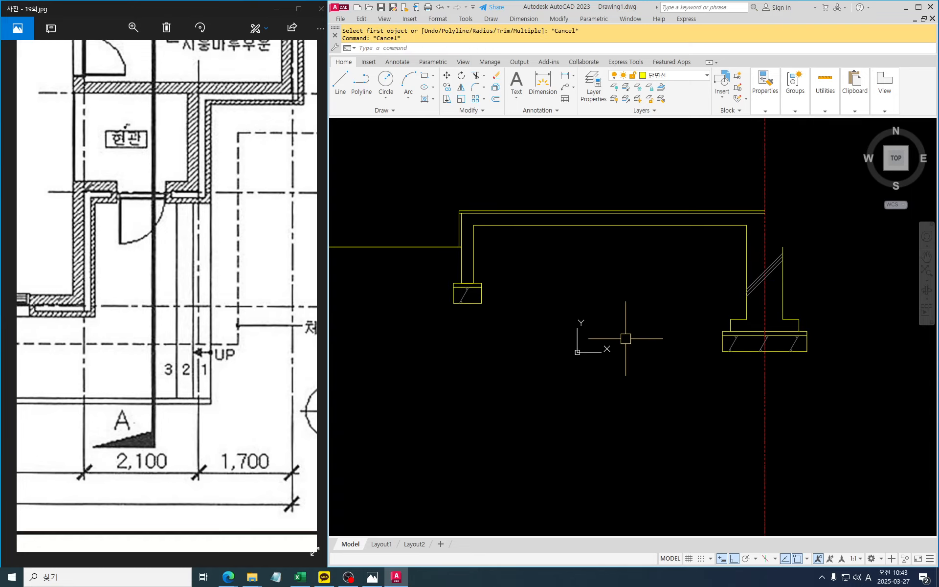
middle_click_drag(630, 331, 641, 344)
key("Escape")
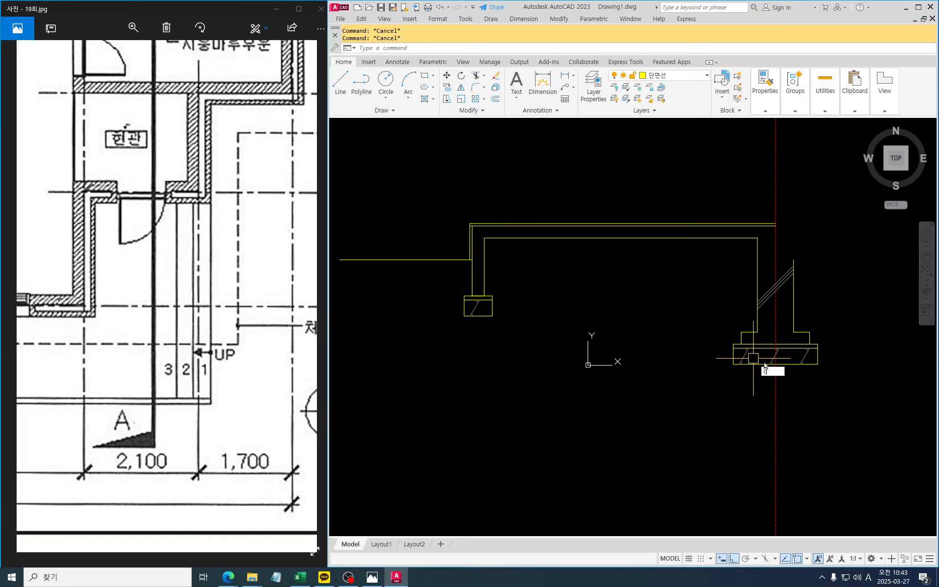
Copy the three diagonal concrete marks from the house foundation wall to the space beneath the terrace slab.
type("o")
key("space")
scroll(774, 313, "up", 2)
left_click(783, 314)
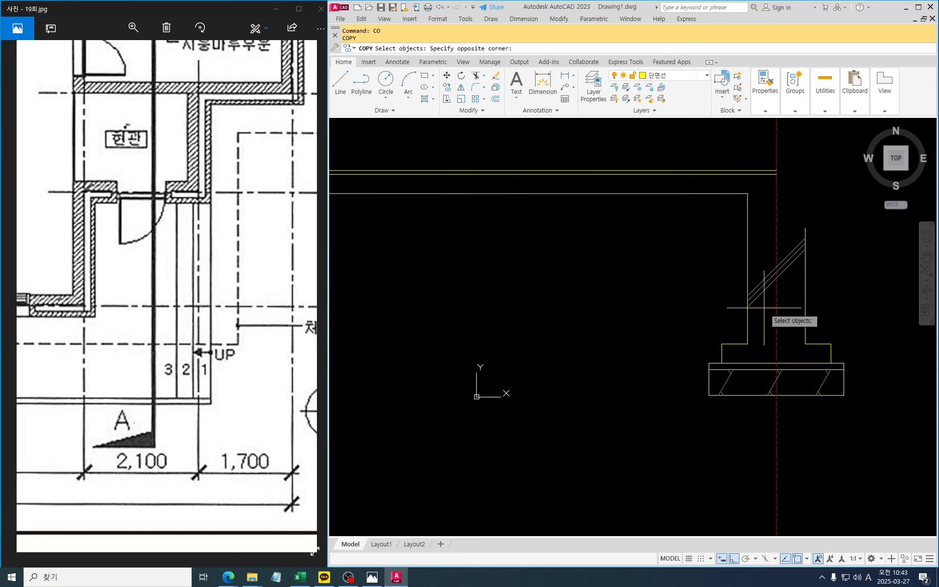
left_click(762, 271)
key("Return")
left_click(749, 311)
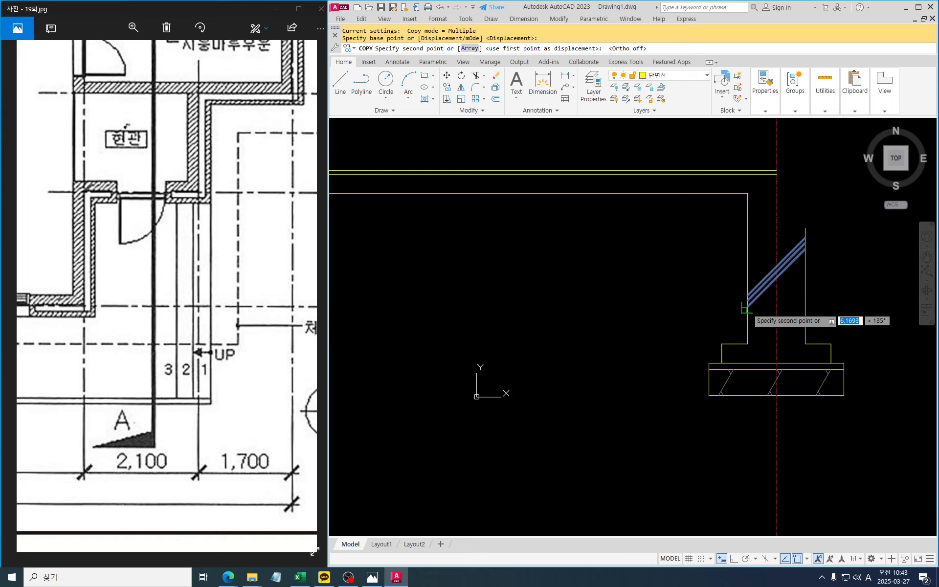
middle_click_drag(746, 309, 808, 335)
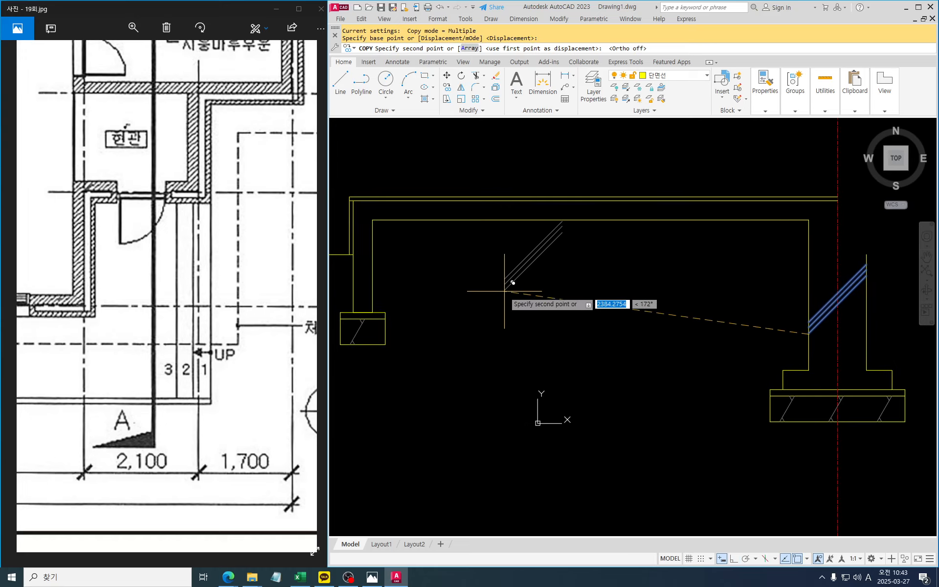
left_click(490, 295)
key("space")
Extend the copied diagonal marks up to the lower of the terrace slab's two top lines.
type("ex")
key("space")
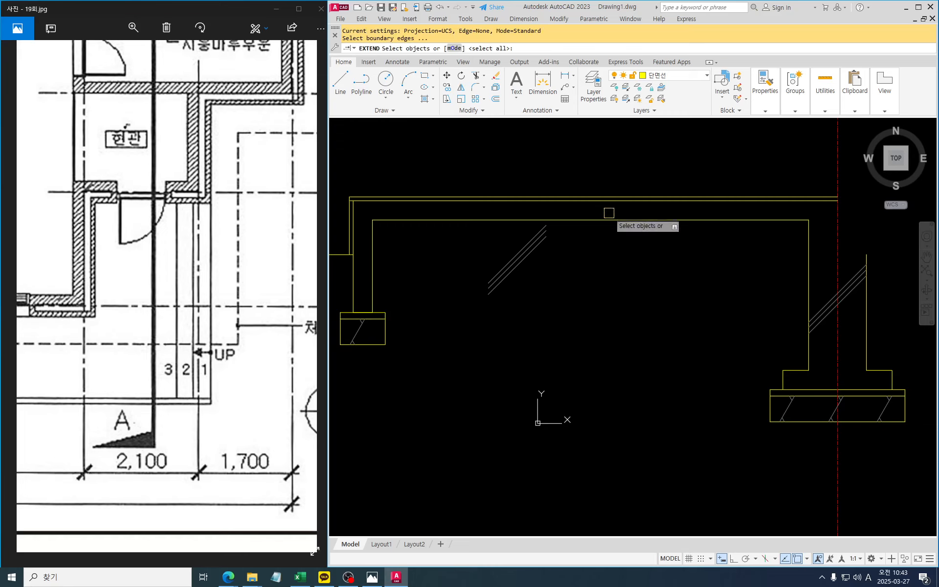
left_click(609, 202)
key("space")
left_click_drag(566, 262, 509, 244)
key("Escape")
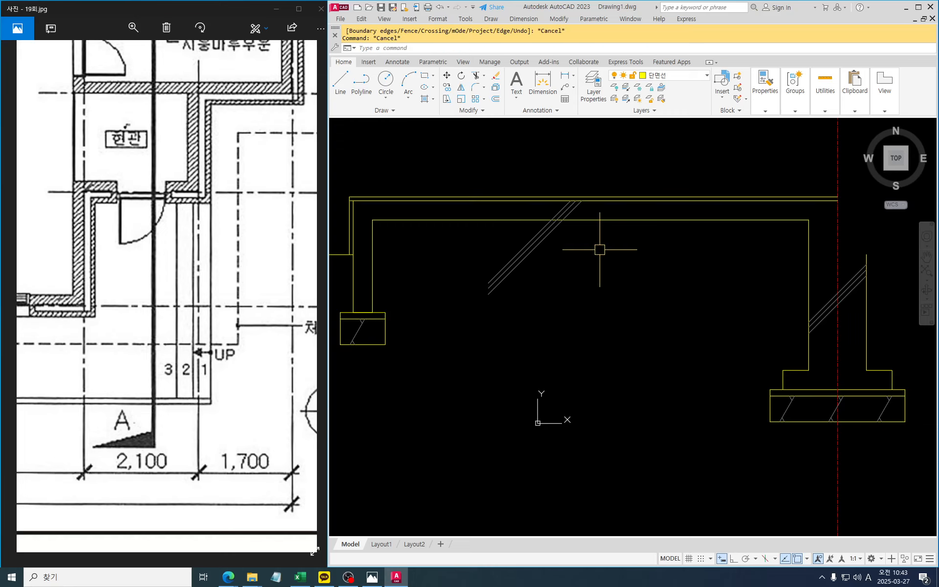
Trim the parts of the copied diagonal marks that hang below the terrace slab's underside.
type("tr")
key("space")
left_click(604, 248)
left_click(499, 256)
mouse_move(600, 298)
middle_mouse_down()
mouse_move(634, 303)
mouse_move(603, 315)
mouse_move(608, 305)
middle_mouse_up()
key("Escape")
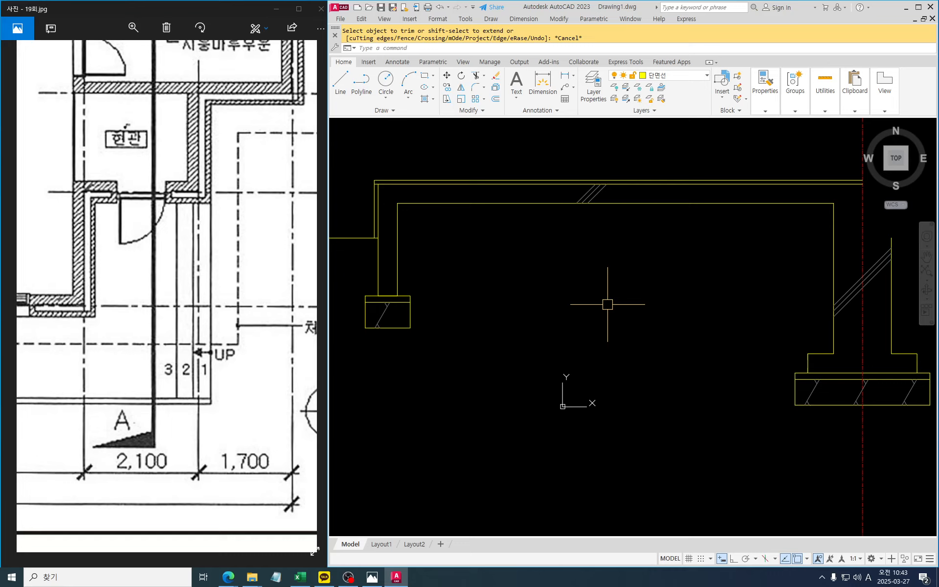
key("Escape")
key("Escape")
Draw a horizontal line beneath the slab from the edge wall's inner face to the house foundation wall.
middle_click_drag(536, 345, 535, 348)
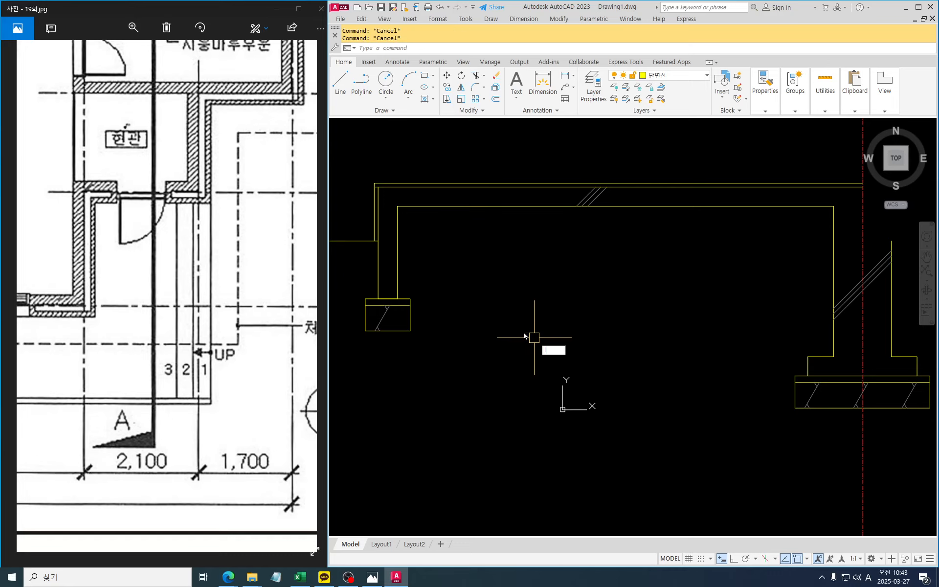
type("L")
key("Return")
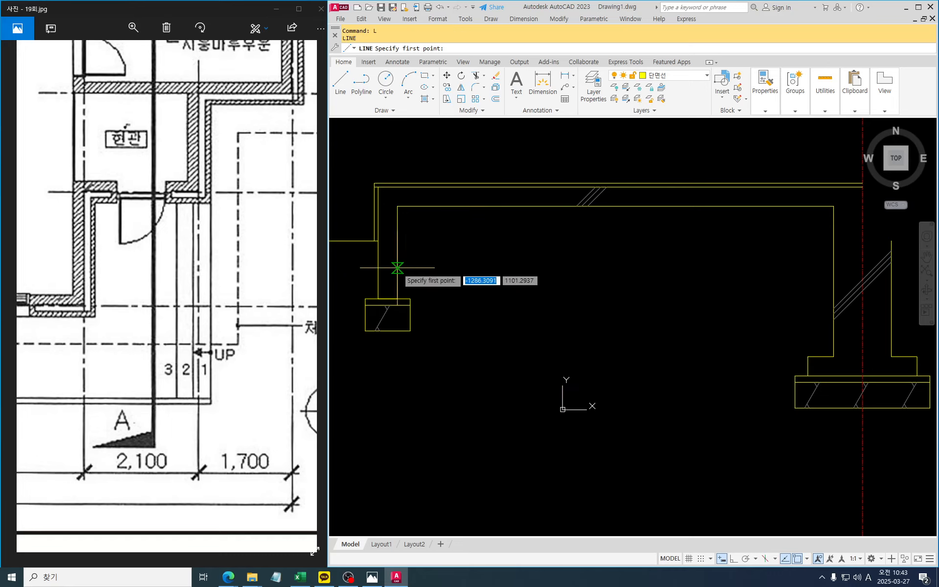
left_click(397, 268)
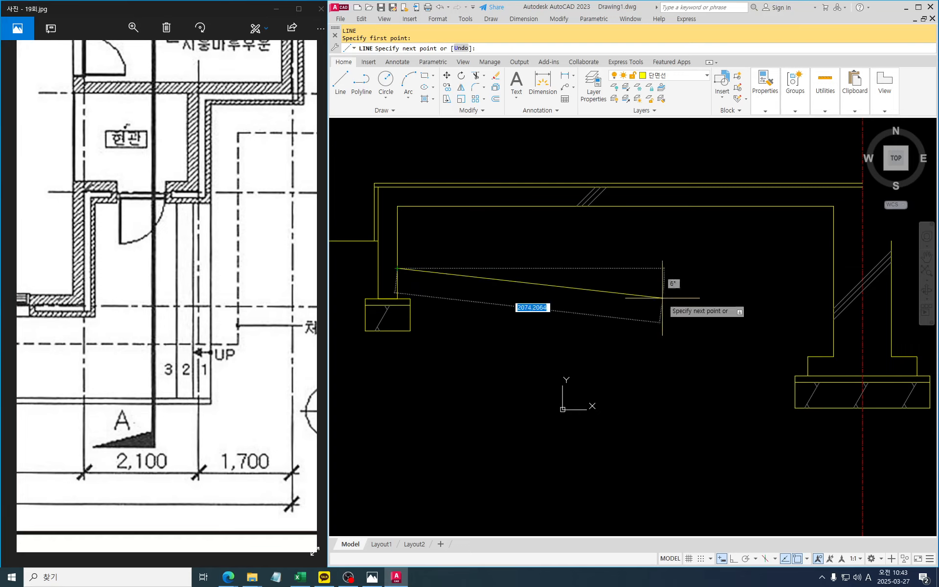
key("Escape")
key("Escape")
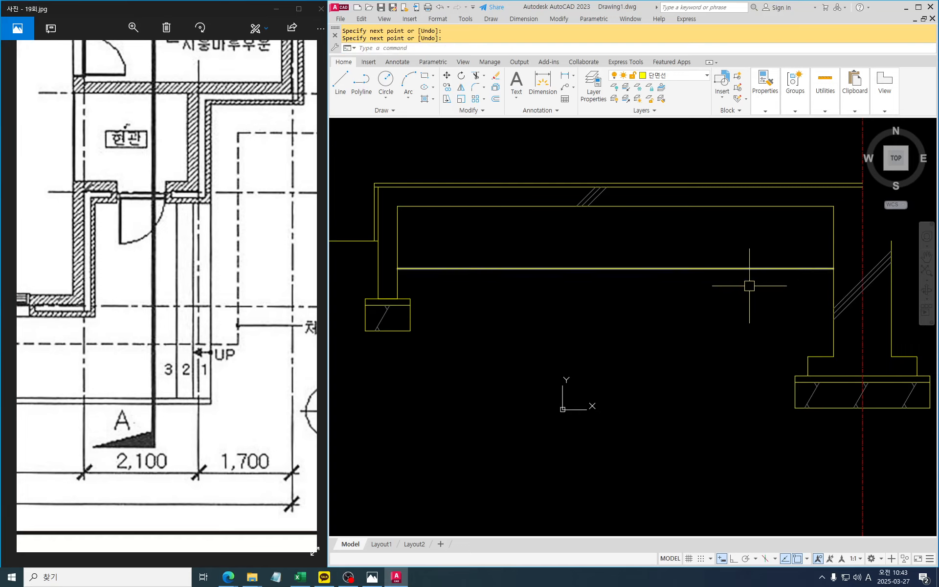
Hatch the area between the slab underside and the new horizontal line with ANSI31 at angle -45 and scale 10.
type("h")
key("Return")
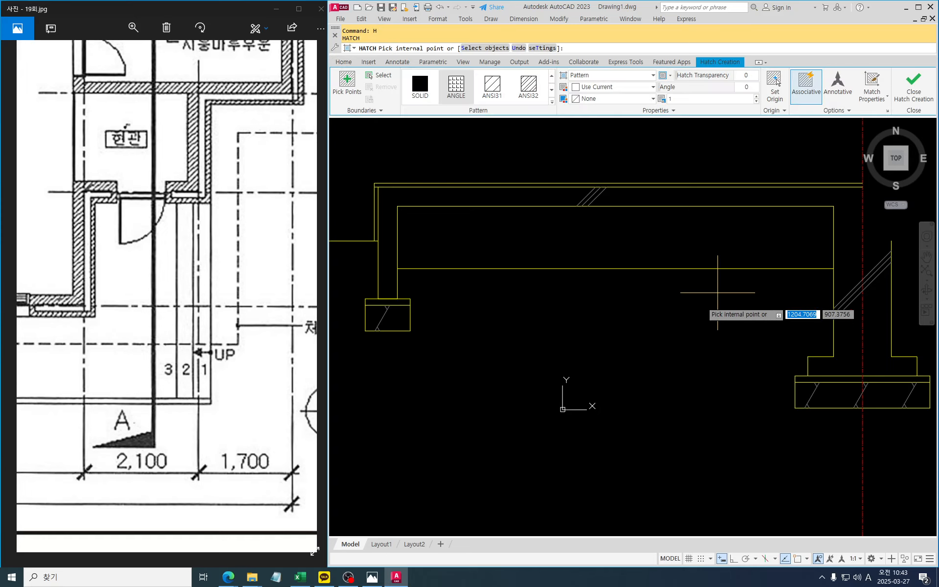
left_click(655, 78)
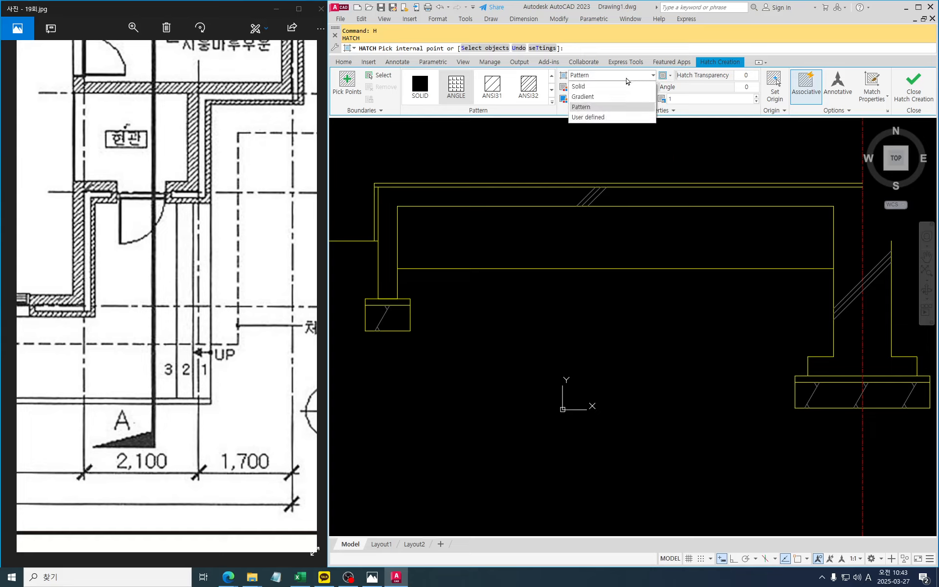
left_click(597, 121)
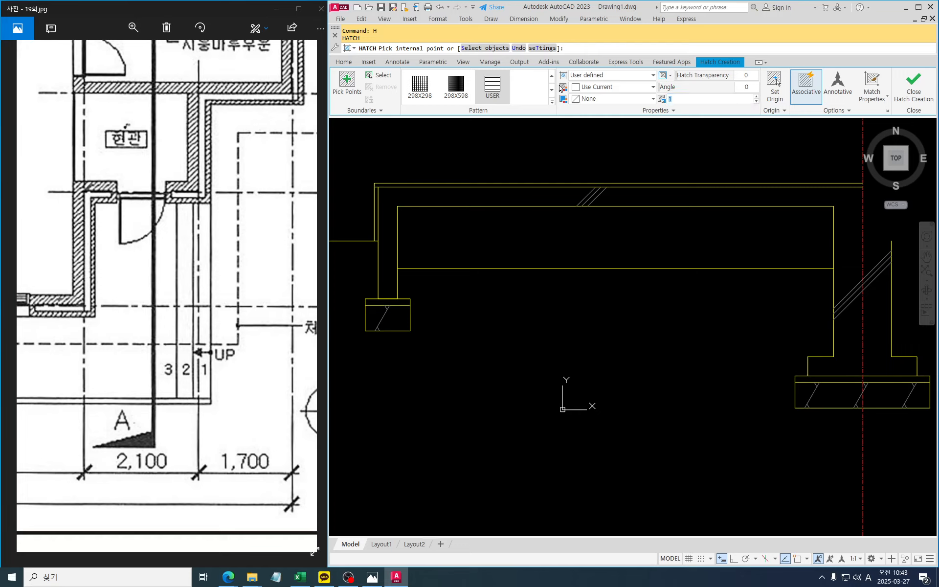
left_click(588, 79)
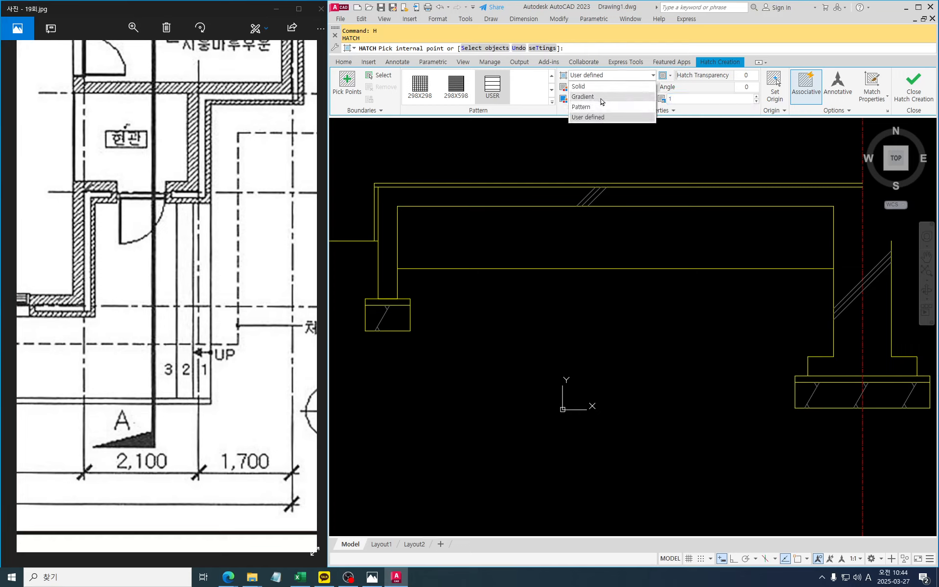
left_click(604, 108)
left_click(493, 87)
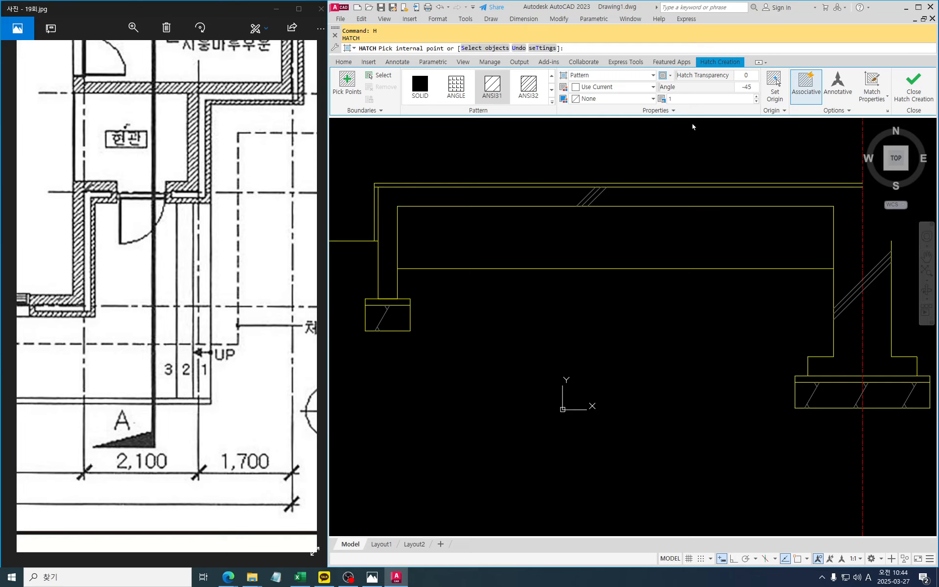
type("10")
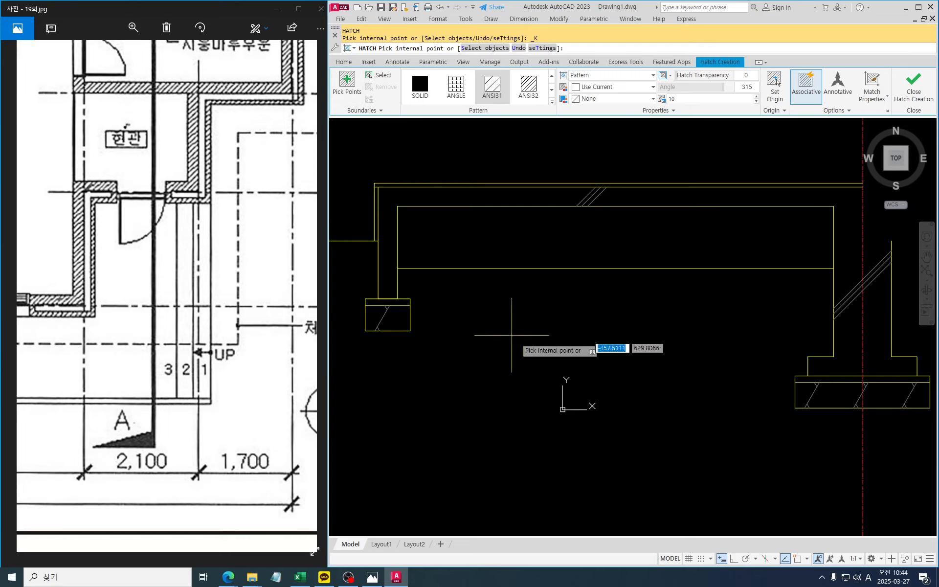
left_click(604, 242)
key("Escape")
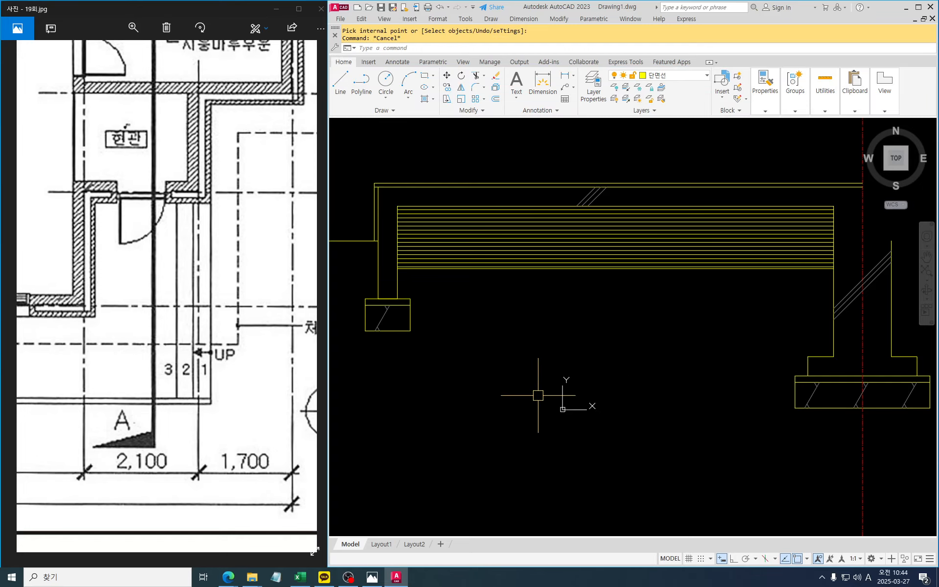
Match the properties of the edge wall bedding's diagonal mark onto the hatch and its lower boundary line.
type("ma")
key("Return")
left_click(380, 323)
left_click(571, 319)
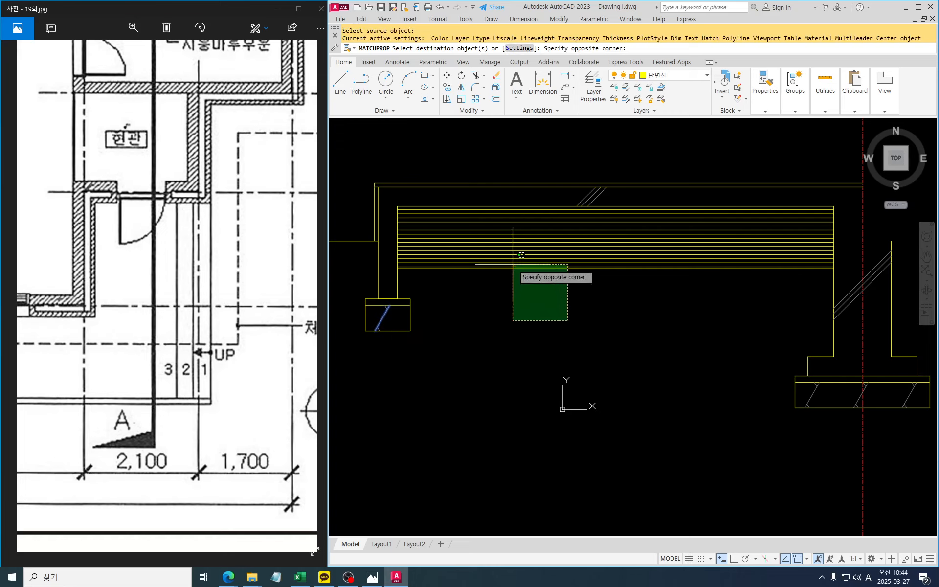
left_click(510, 263)
key("Escape")
key("Escape")
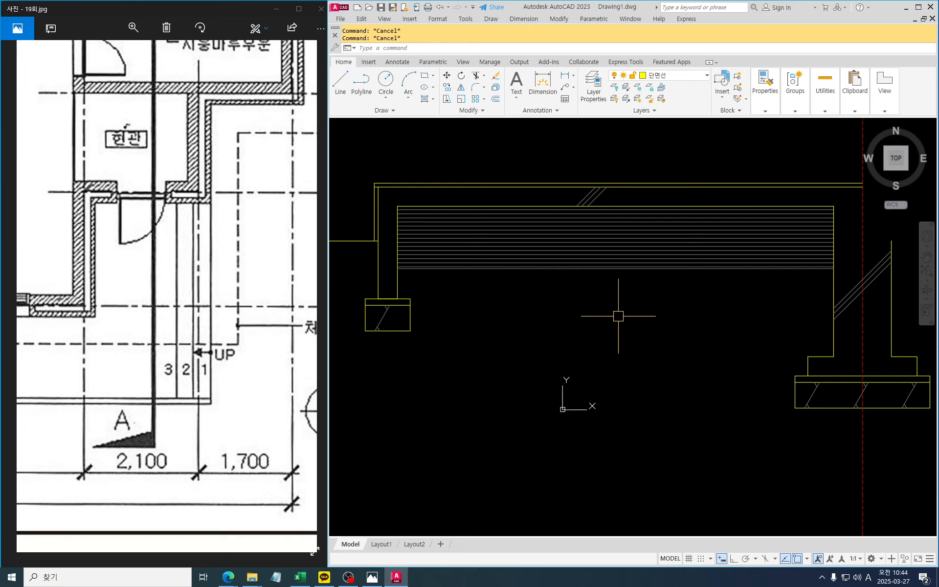
Switch to the floor plan image, enlarge it and examine section line A from the kitchen to the entrance.
scroll(618, 315, "down", 2)
scroll(741, 339, "down", 2)
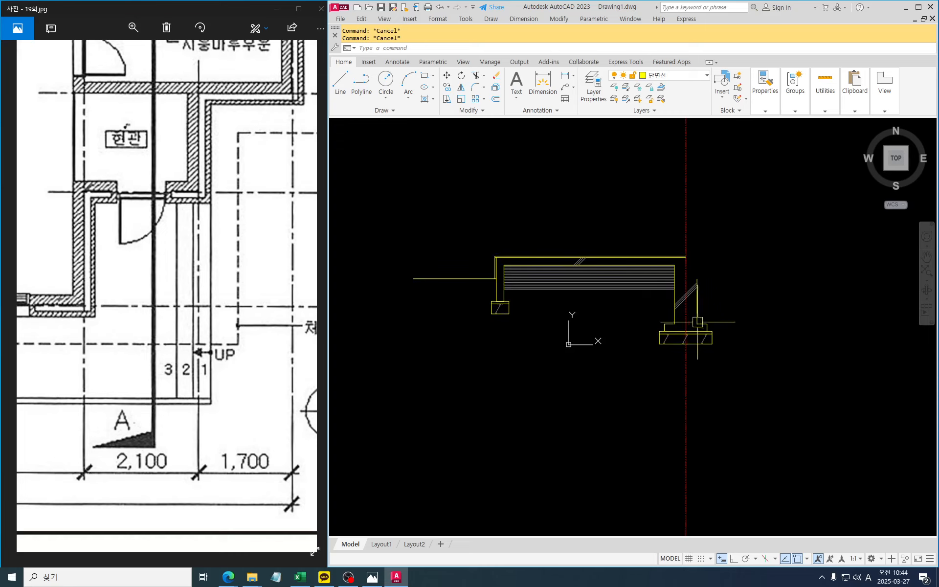
scroll(685, 345, "up", 2)
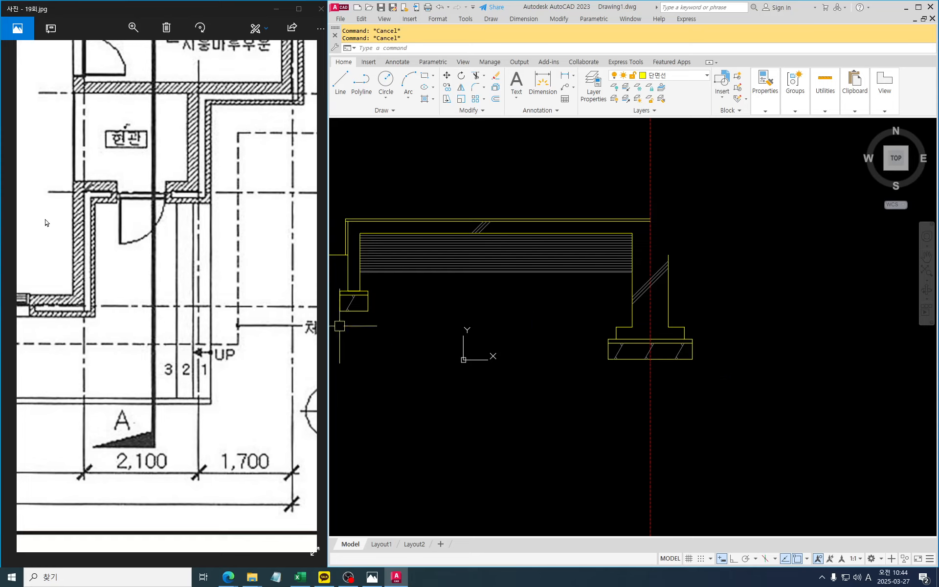
left_click(174, 215)
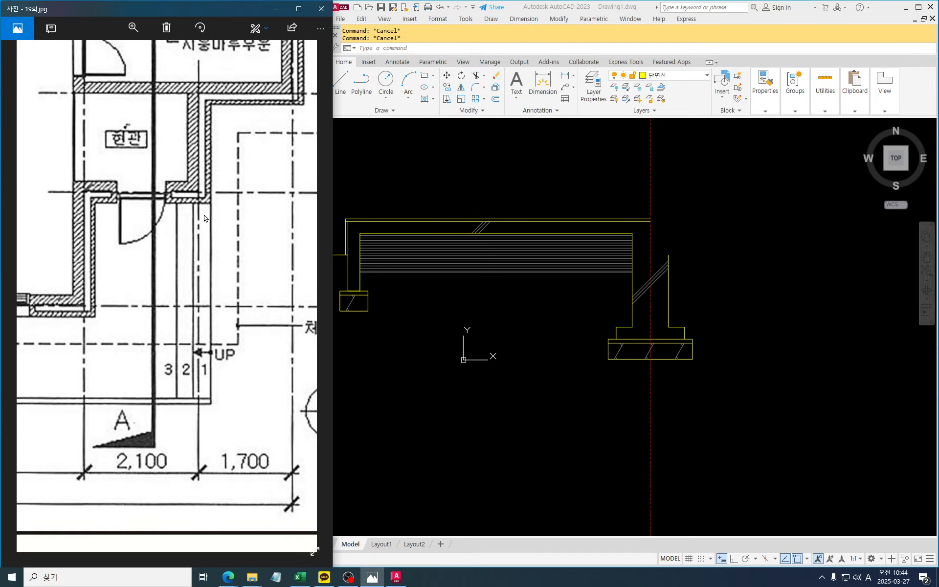
left_click(298, 8)
scroll(769, 351, "up", 3)
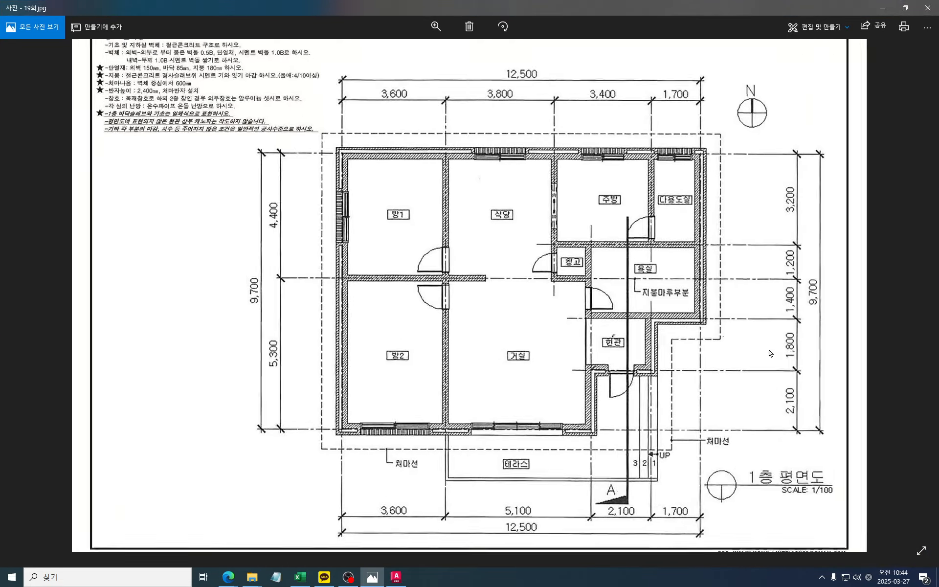
left_click_drag(735, 321, 640, 352)
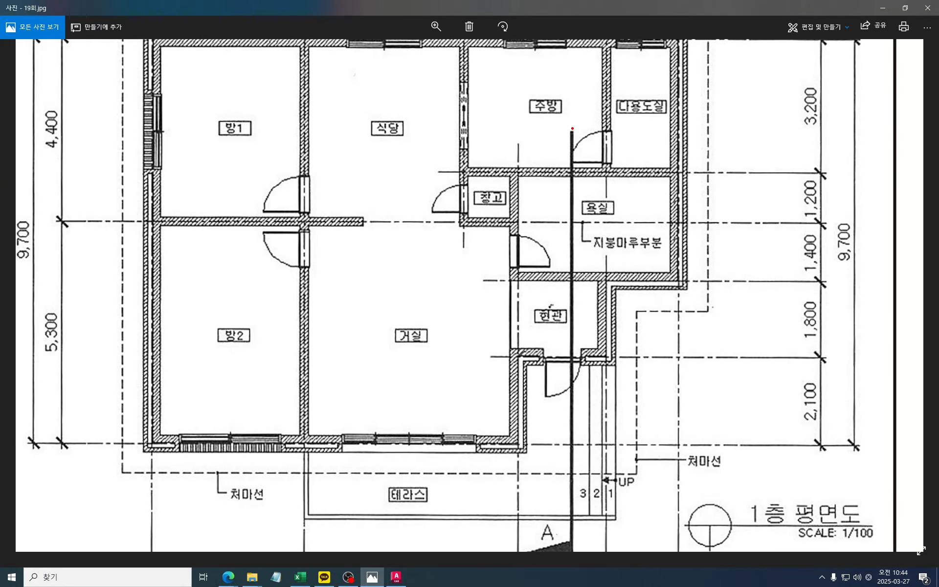
Mark the section's cut end and course on the floor plan and circle the 1,800, 1,400 and 1,200 dimensions.
left_click_drag(569, 130, 763, 131)
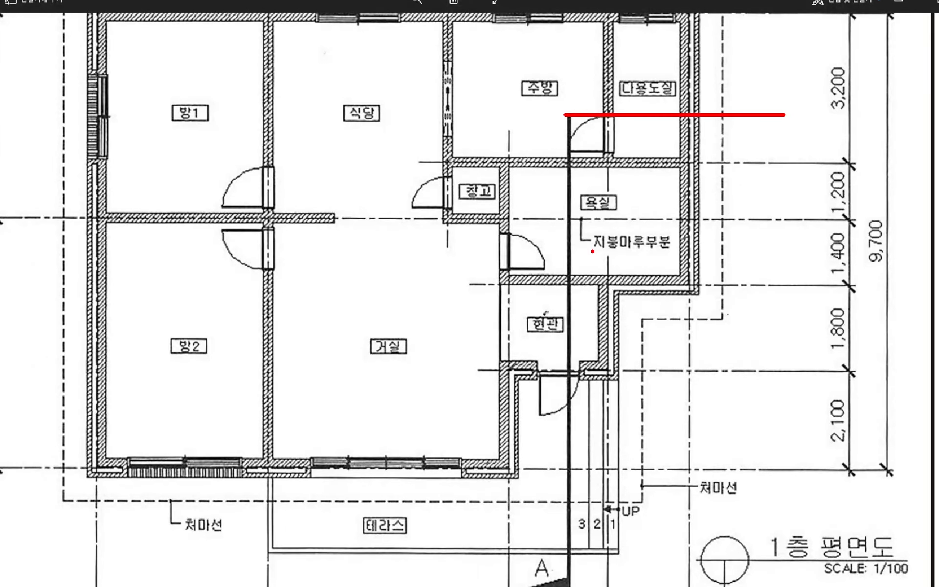
mouse_move(569, 368)
left_mouse_down()
mouse_move(612, 252)
mouse_move(570, 117)
left_mouse_up()
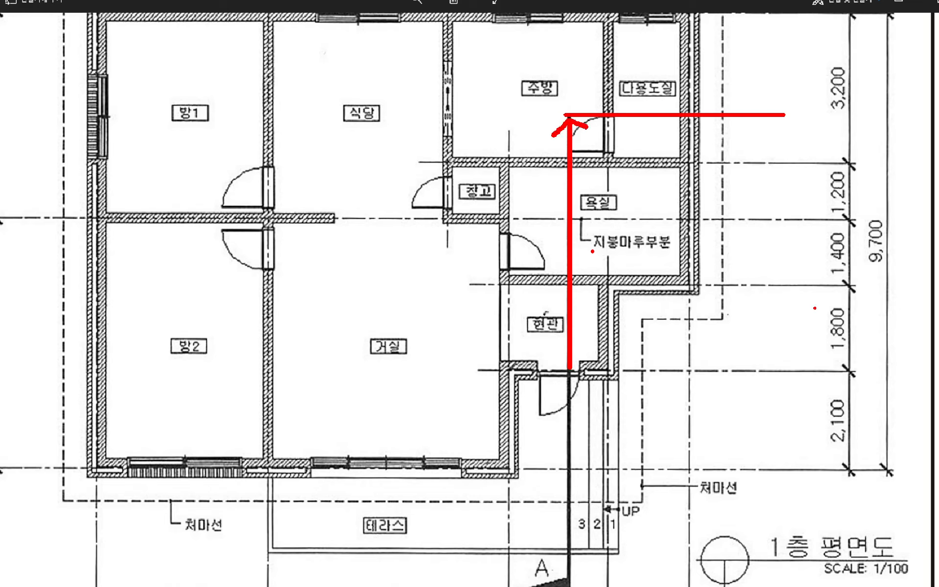
mouse_move(856, 355)
left_mouse_down()
mouse_move(820, 312)
mouse_move(865, 348)
mouse_move(846, 356)
left_mouse_up()
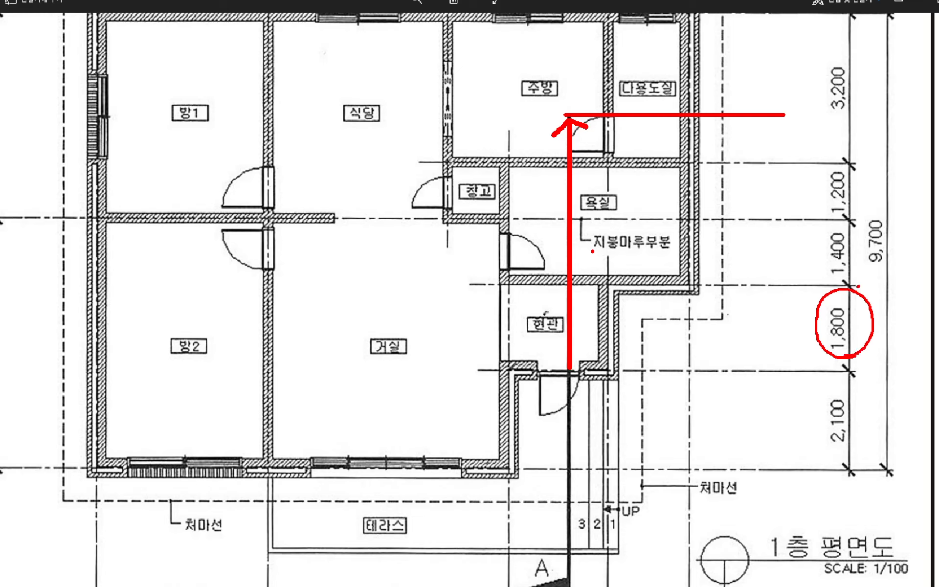
mouse_move(859, 289)
left_mouse_down()
mouse_move(848, 226)
mouse_move(832, 221)
mouse_move(854, 163)
mouse_move(857, 228)
left_mouse_up()
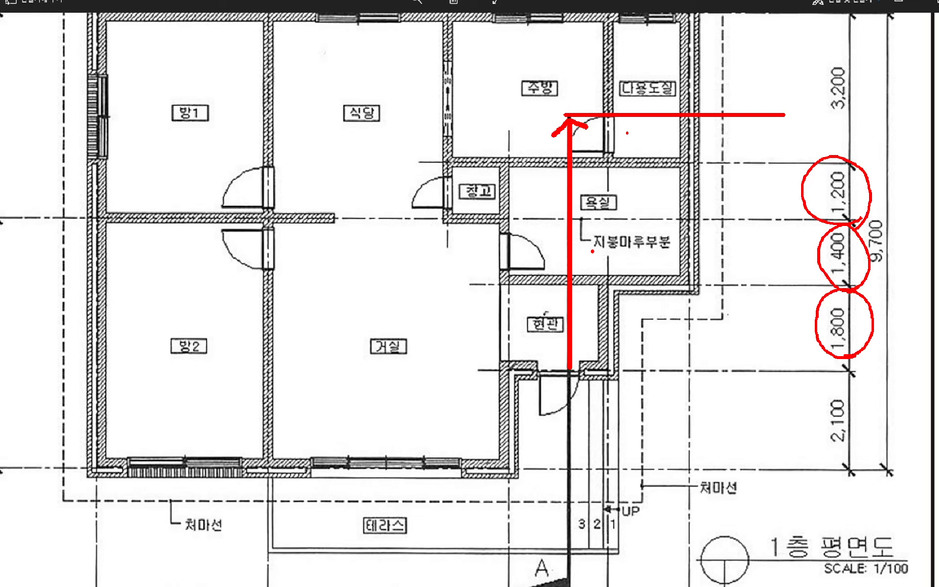
Work out the section length beside the plan as running sums 1.1, 2.3, 3.7 and 5.5, then clear the markup.
mouse_move(814, 125)
left_mouse_down()
mouse_move(815, 138)
mouse_move(828, 139)
left_mouse_up()
left_click_drag(622, 130, 625, 138)
left_click_drag(602, 158, 631, 158)
left_click_drag(650, 116, 655, 160)
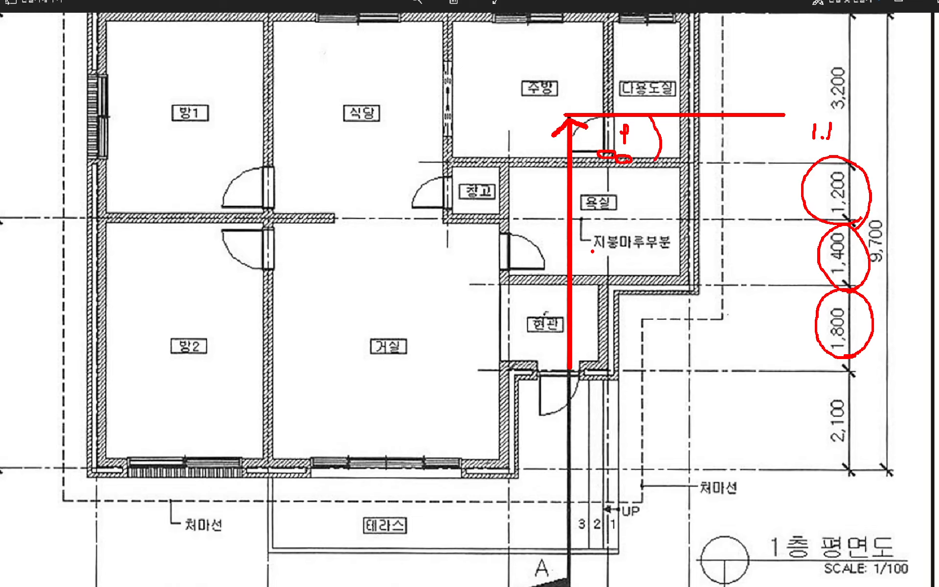
left_click_drag(806, 145, 871, 132)
mouse_move(758, 205)
left_mouse_down()
mouse_move(773, 213)
mouse_move(789, 207)
mouse_move(787, 215)
left_mouse_up()
left_click(778, 212)
mouse_move(764, 250)
left_mouse_down()
mouse_move(767, 266)
mouse_move(796, 263)
mouse_move(802, 281)
left_mouse_up()
left_click(780, 266)
mouse_move(766, 314)
left_mouse_down()
mouse_move(775, 334)
mouse_move(765, 344)
mouse_move(794, 332)
mouse_move(786, 341)
left_mouse_up()
left_click_drag(791, 324, 806, 319)
left_click(776, 325)
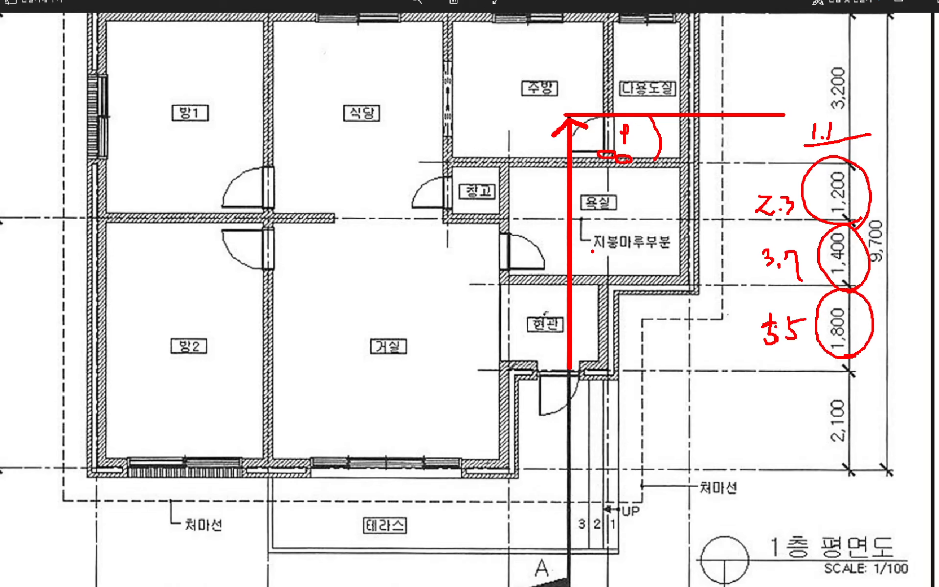
left_click_drag(772, 353, 799, 351)
key("Escape")
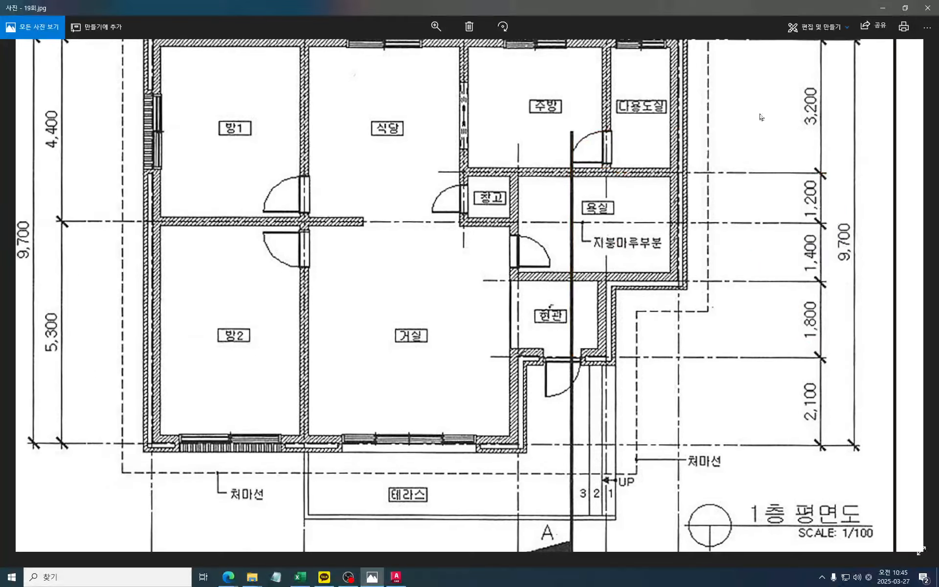
Return to AutoCAD and offset the foundation wall's vertical centre line 5500 toward the house interior.
left_click(906, 8)
left_click(586, 286)
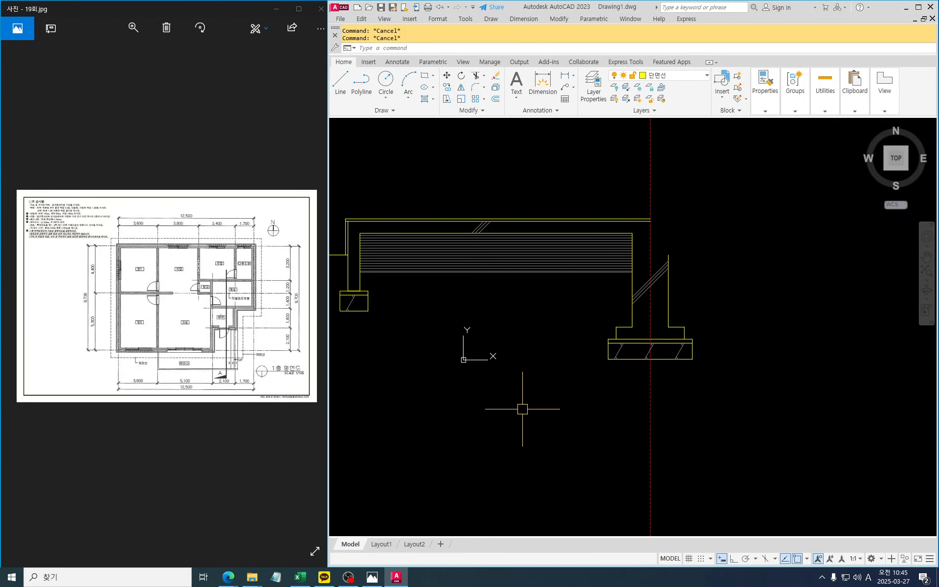
type("o")
key("Return")
type("5500")
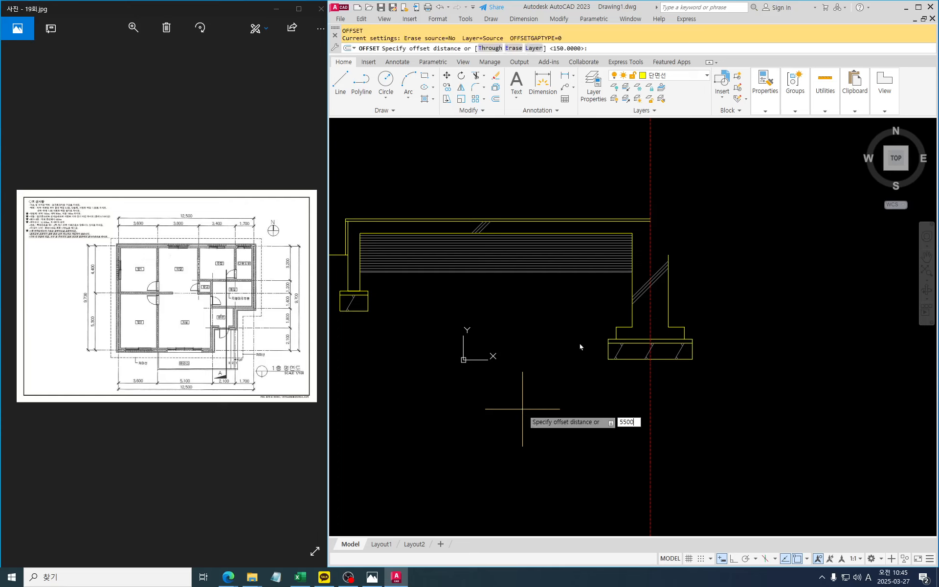
key("Return")
left_click(650, 203)
left_click(734, 223)
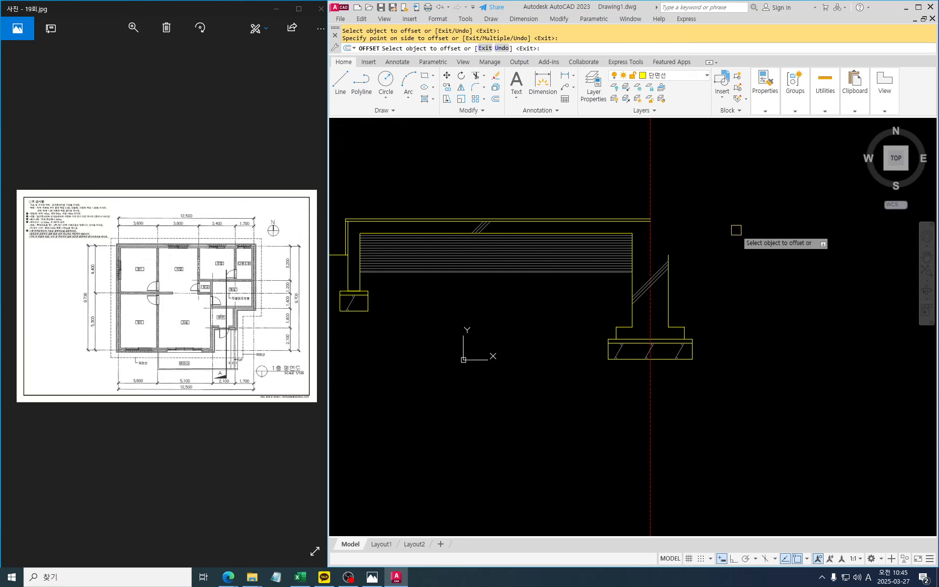
scroll(736, 230, "down", 2)
middle_click_drag(752, 279, 585, 286)
scroll(586, 285, "up", 2)
key("Escape")
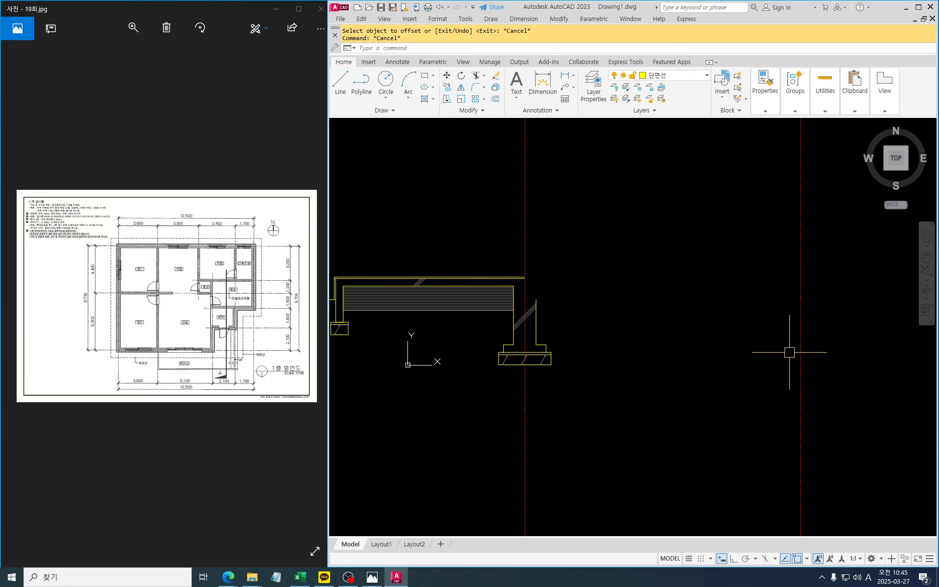
Put the line offset 5500 from the foundation wall's centre line on the 보조선 layer.
key("Escape")
left_click(801, 323)
left_click(794, 315)
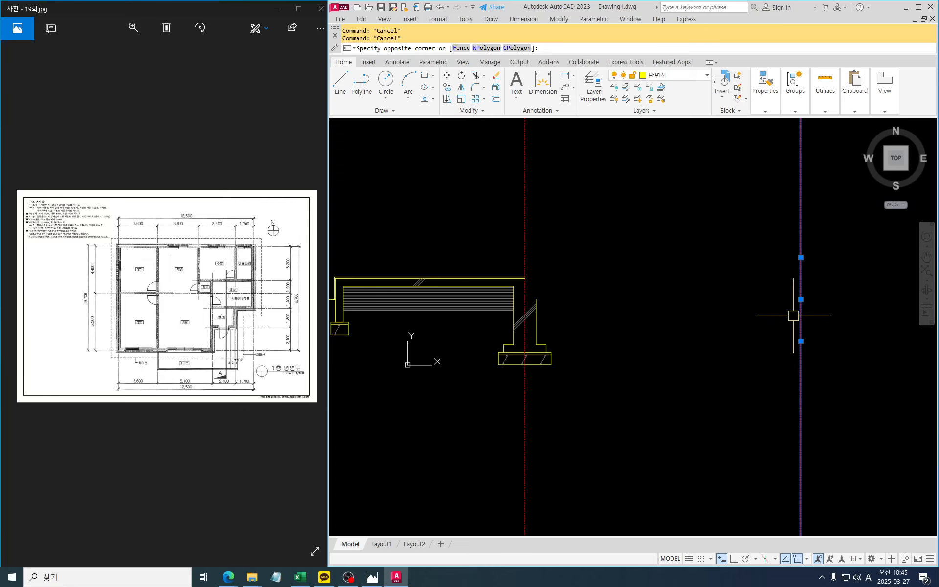
left_click(763, 250)
left_click(706, 76)
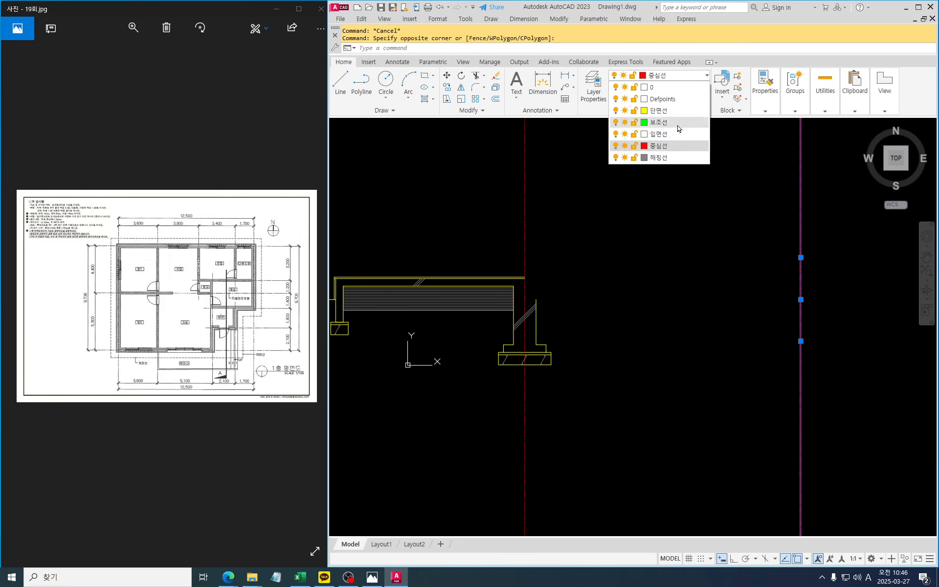
left_click(673, 123)
middle_click_drag(677, 370, 660, 358)
key("Escape")
Switch to the floor plan image, enlarge it and examine the walls section line A crosses between the kitchen and the entrance.
left_click(258, 347)
scroll(259, 347, "up", 2)
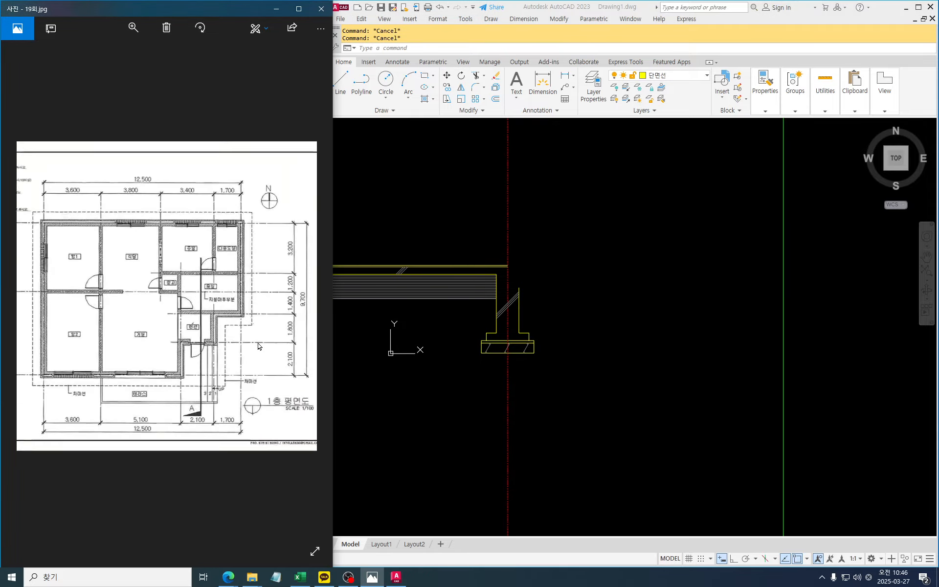
scroll(258, 346, "up", 3)
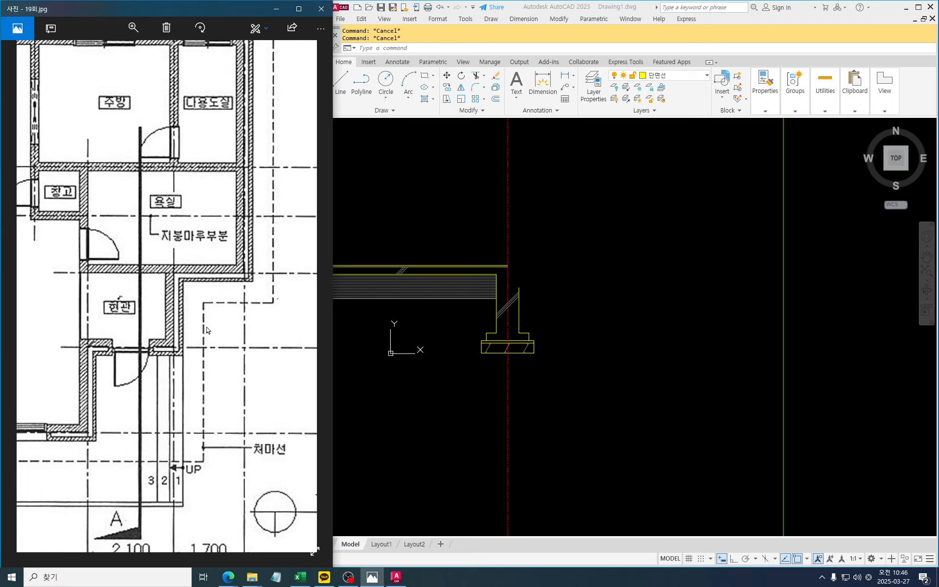
left_click_drag(228, 338, 260, 338)
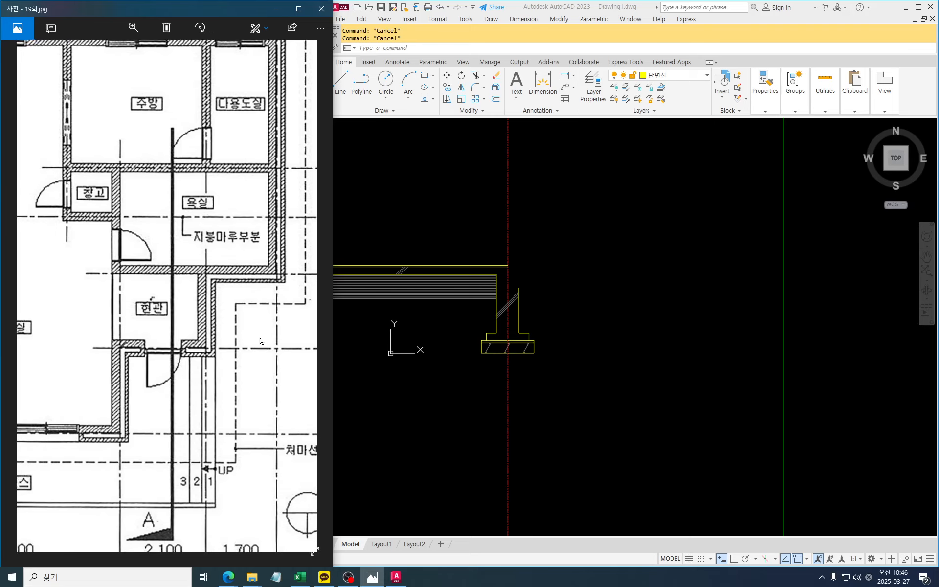
key("ctrl+2")
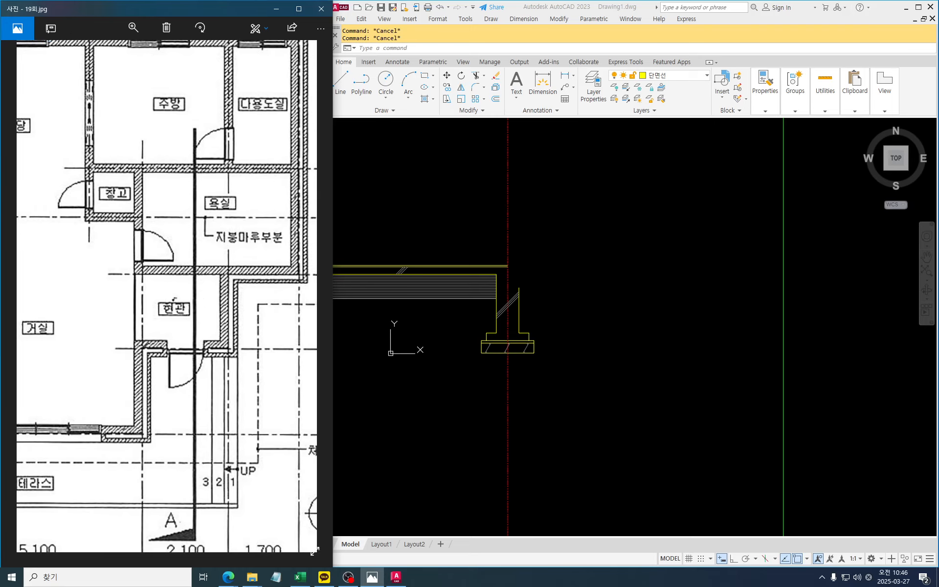
mouse_move(204, 179)
left_mouse_down()
mouse_move(189, 162)
mouse_move(210, 171)
mouse_move(201, 180)
left_mouse_up()
mouse_move(193, 284)
left_mouse_down()
mouse_move(204, 258)
mouse_move(196, 286)
mouse_move(161, 307)
mouse_move(129, 304)
left_mouse_up()
key("Escape")
Circle the 1,800 dimension and the 1,400 and 1,200 pair on the floor plan, then clear the markup.
left_click_drag(187, 318, 190, 317)
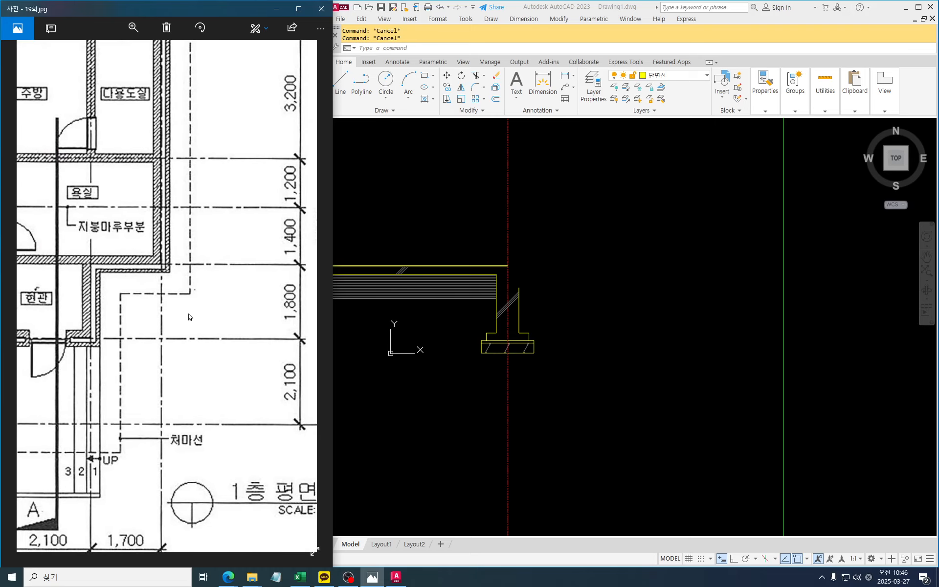
mouse_move(299, 324)
left_mouse_down()
mouse_move(275, 329)
mouse_move(274, 283)
mouse_move(296, 322)
left_mouse_up()
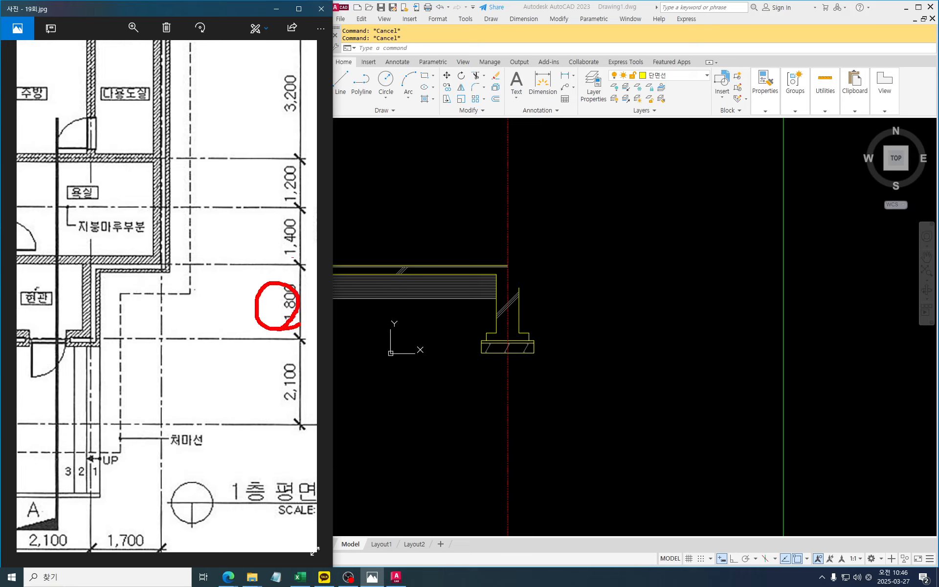
mouse_move(274, 254)
left_mouse_down()
mouse_move(299, 260)
mouse_move(316, 169)
mouse_move(299, 250)
mouse_move(282, 263)
left_mouse_up()
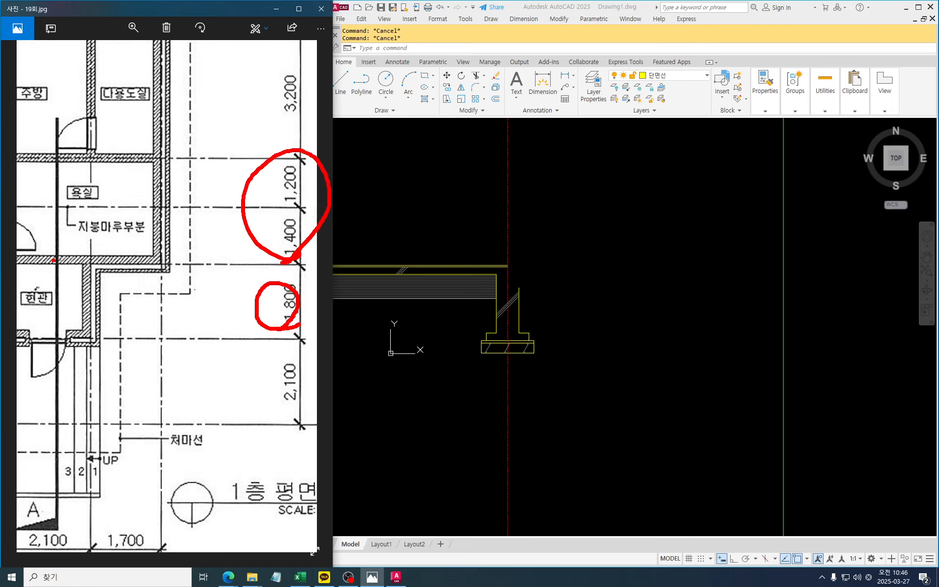
key("Escape")
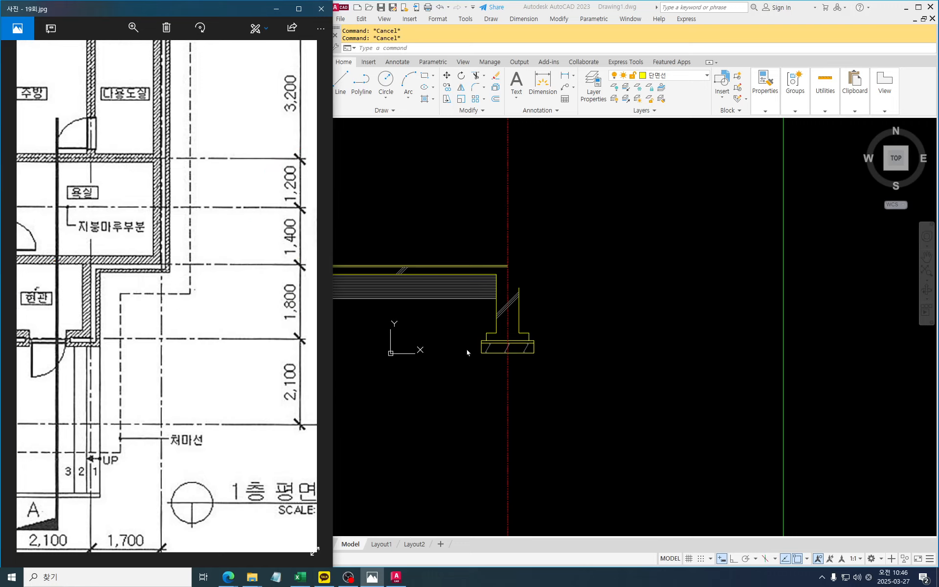
Return to AutoCAD and copy the foundation wall with its centre line 1800 horizontally toward the house interior.
left_click(571, 367)
type("co")
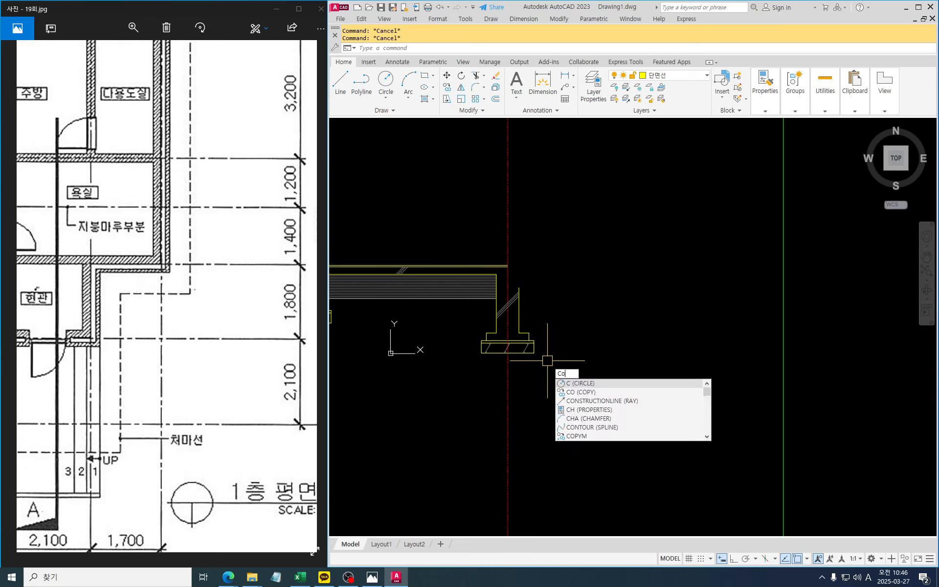
key("Return")
left_click(561, 379)
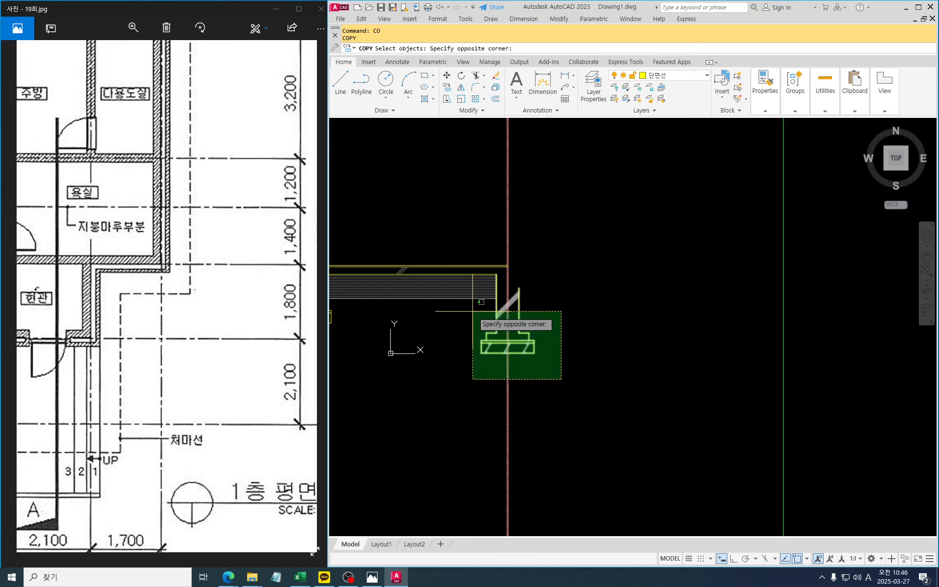
left_click(481, 302)
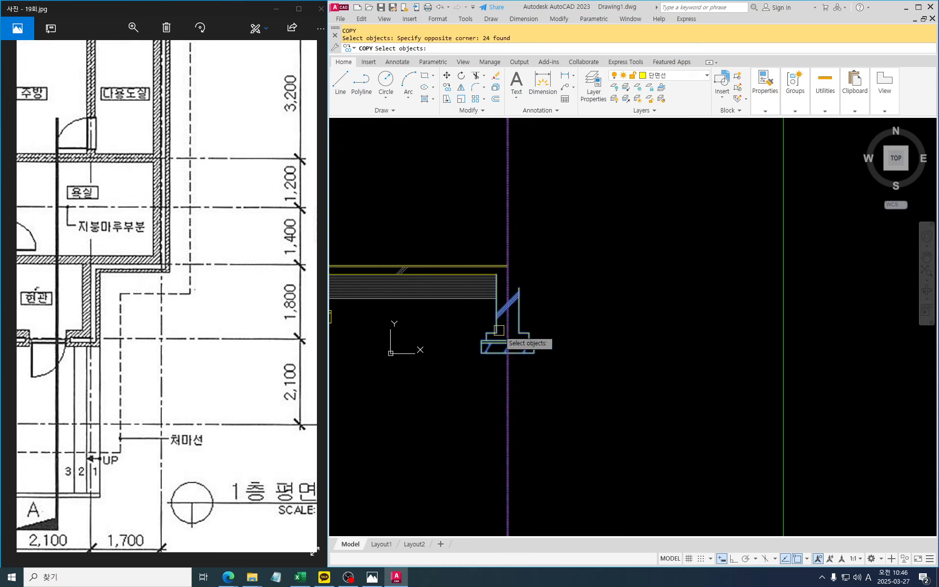
key("Return")
left_click(566, 247)
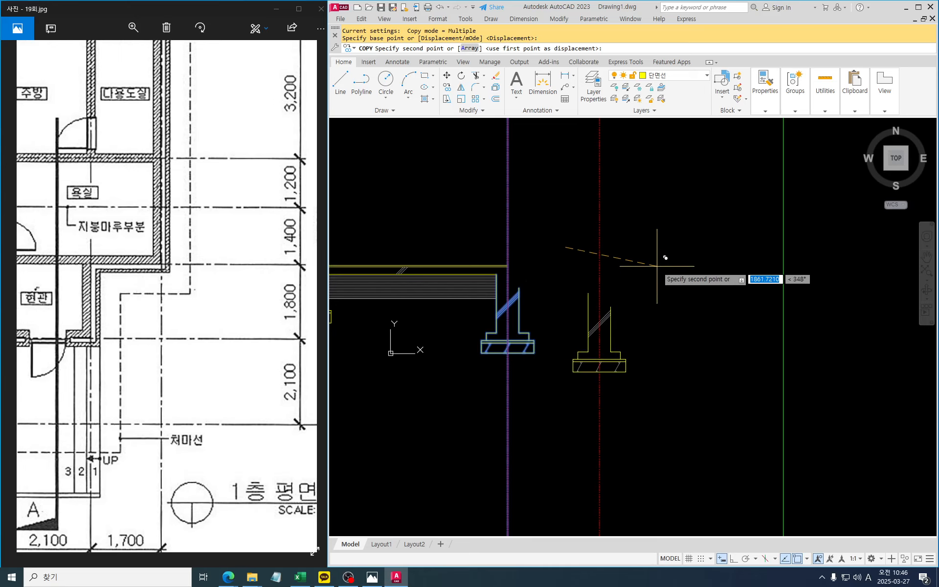
key("F8")
type("1800")
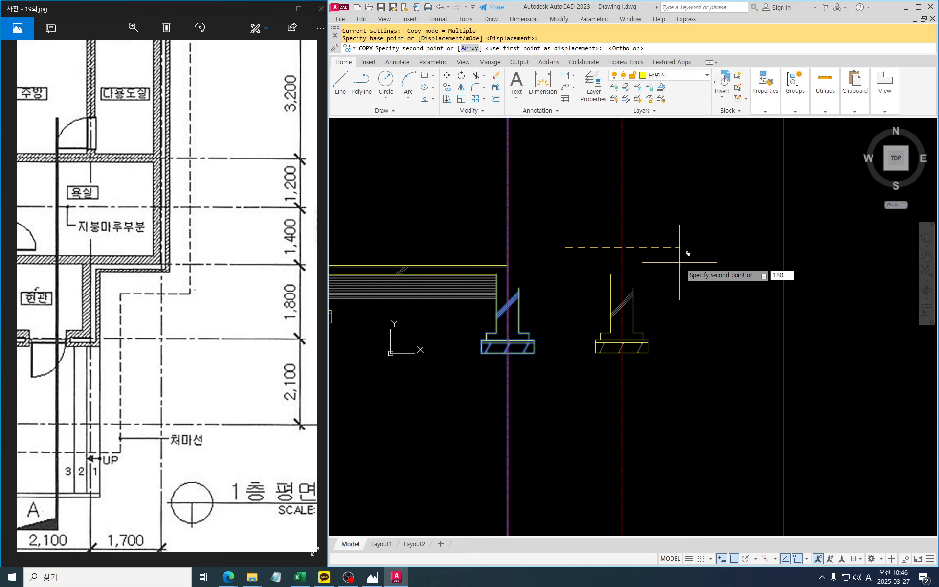
key("Return")
key("Return")
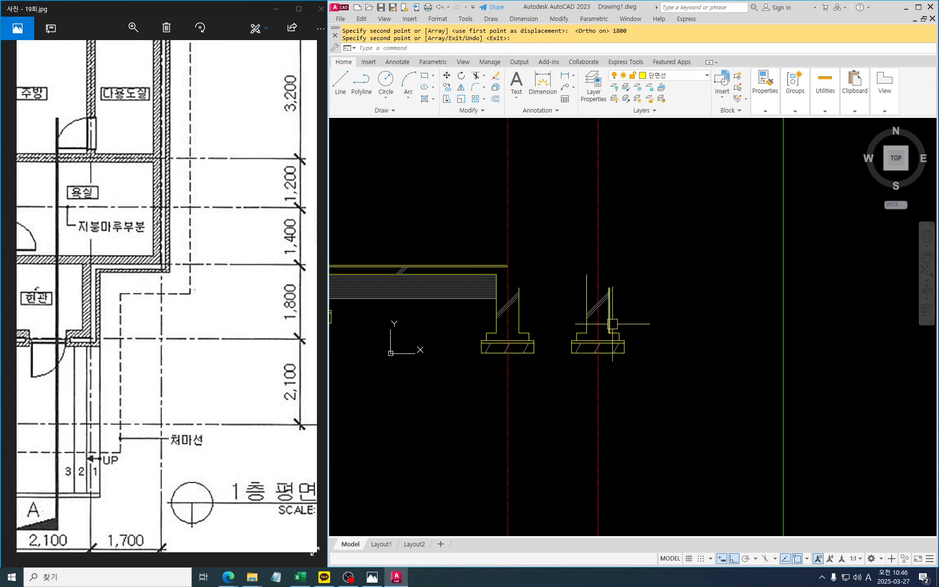
Copy the second foundation wall with its centre line another 2600 horizontally toward the house interior.
scroll(611, 318, "up", 3)
key("Escape")
key("Escape")
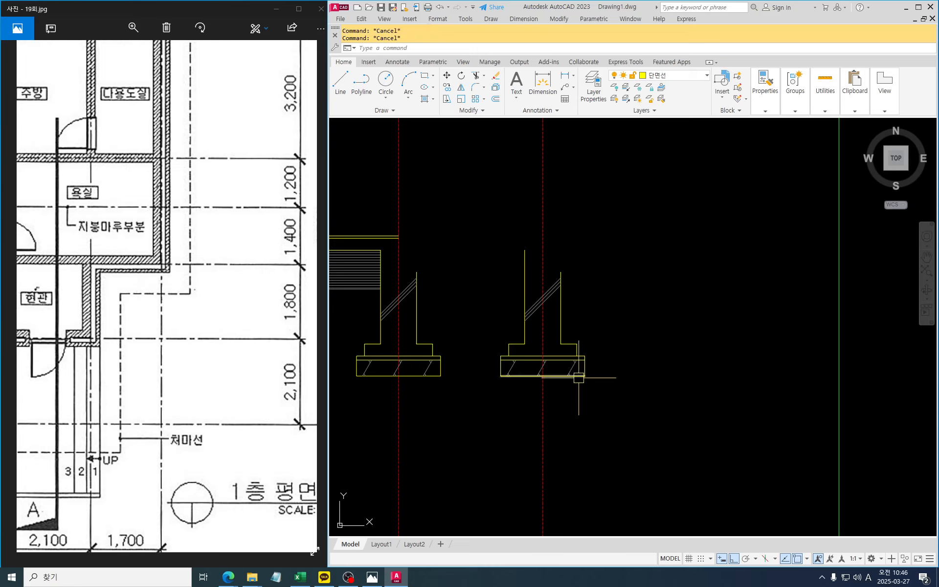
type("co")
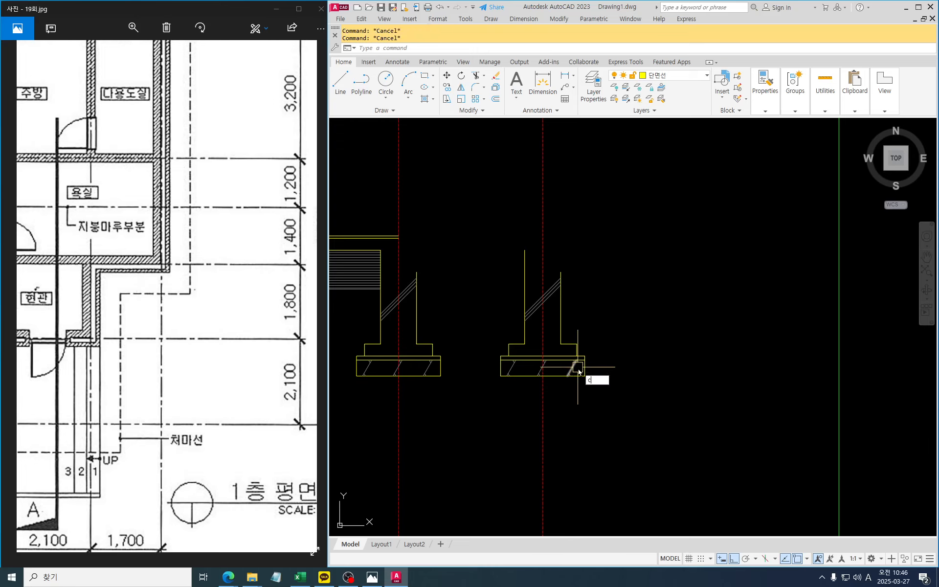
key("Return")
left_click(604, 405)
left_click(486, 228)
key("Return")
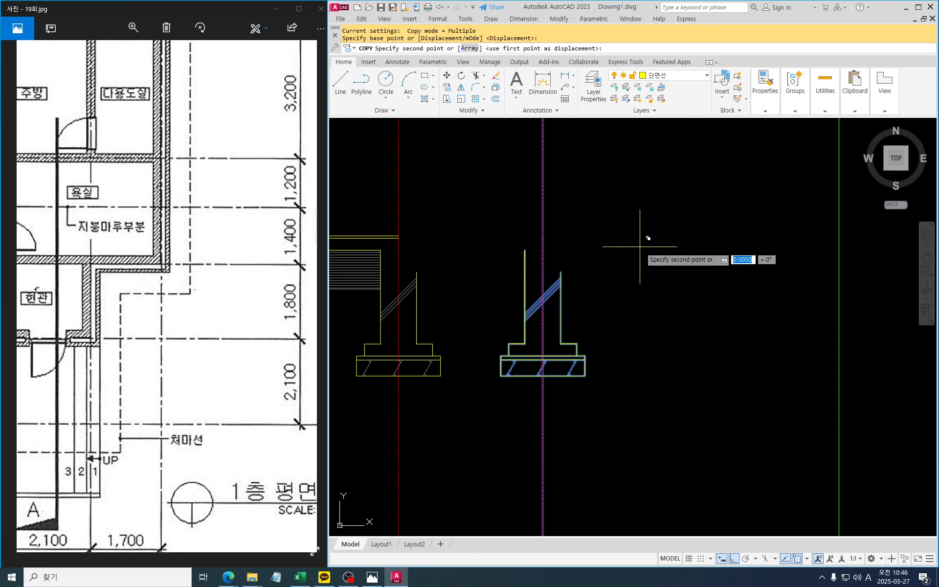
left_click(640, 247)
type("2600")
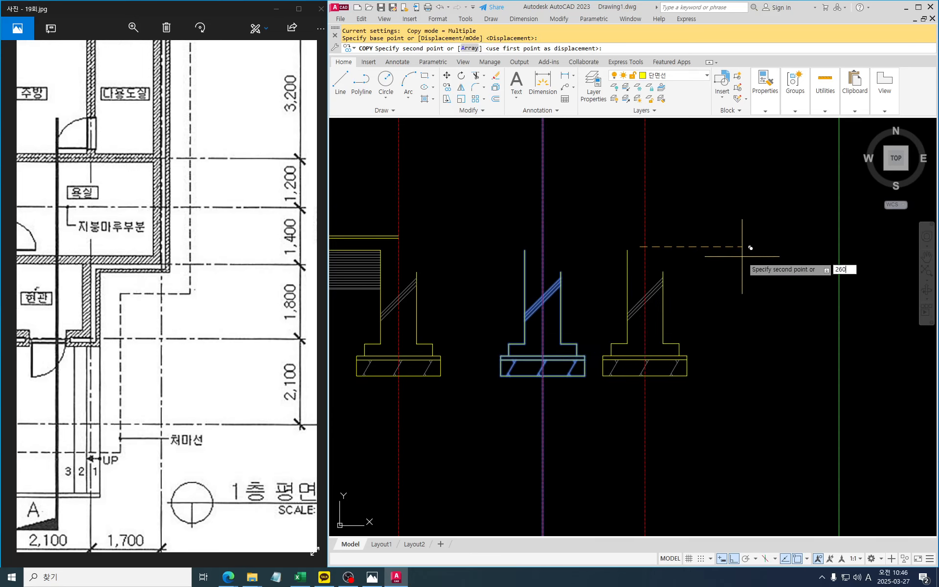
key("Return")
key("Return")
Mark the two copied foundation walls with the numbers 2 and 3, then clear the markup.
mouse_move(669, 301)
middle_mouse_down()
mouse_move(604, 342)
mouse_move(577, 329)
mouse_move(550, 345)
middle_mouse_up()
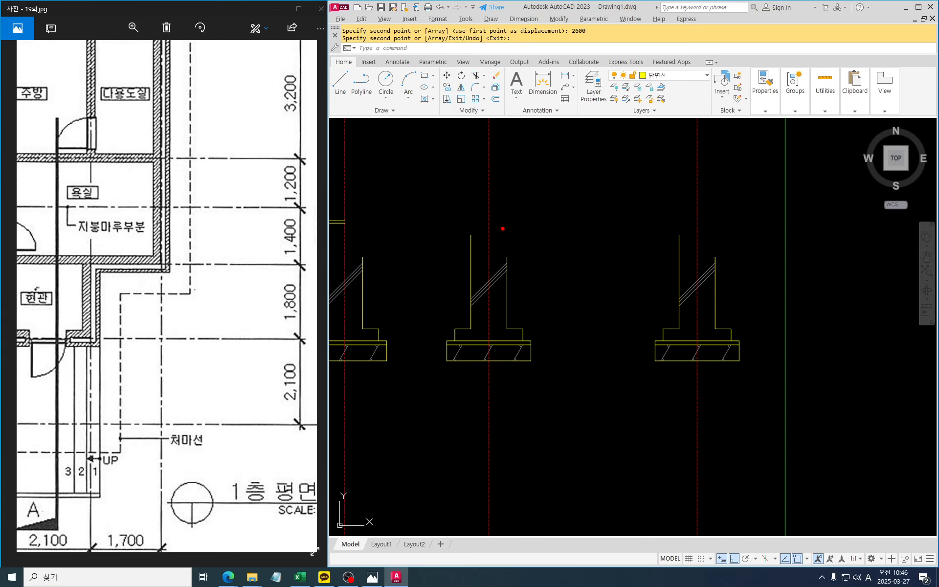
mouse_move(499, 236)
left_mouse_down()
mouse_move(520, 218)
mouse_move(536, 229)
left_mouse_up()
mouse_move(711, 216)
left_mouse_down()
mouse_move(730, 221)
mouse_move(731, 237)
left_mouse_up()
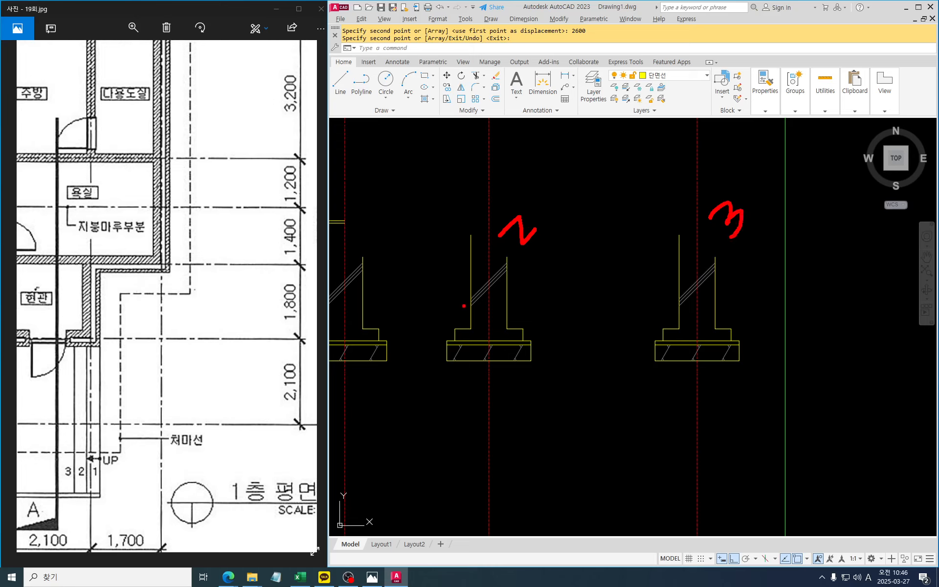
key("Escape")
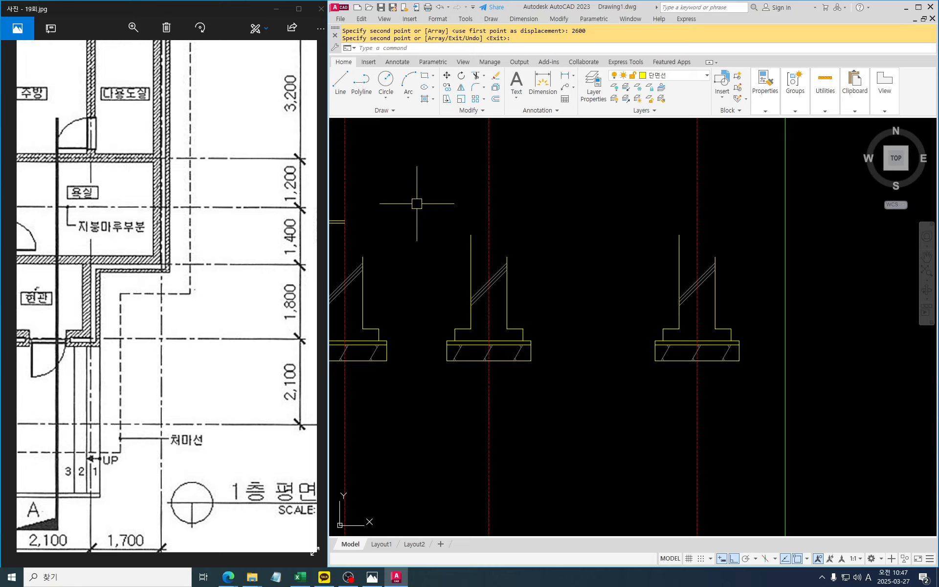
Delete the second foundation wall and its footing, keeping the vertical centre line.
left_click(418, 204)
left_click(578, 419)
key("Delete")
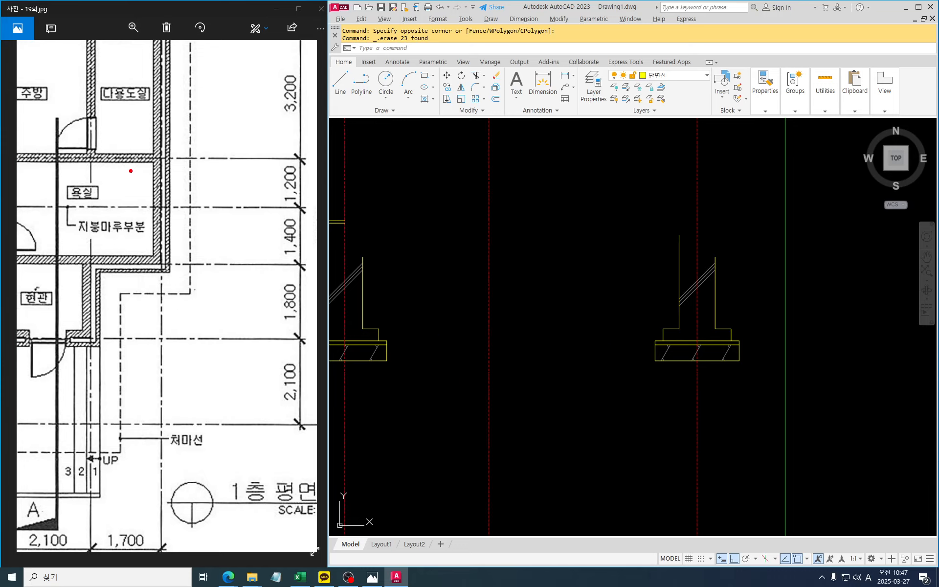
Circle the bathroom–utility room wall on the plan, note 450 → 200 and 125 with inward arrows at the third foundation, then clear the markup.
mouse_move(131, 171)
left_mouse_down()
mouse_move(102, 155)
mouse_move(143, 161)
mouse_move(130, 169)
left_mouse_up()
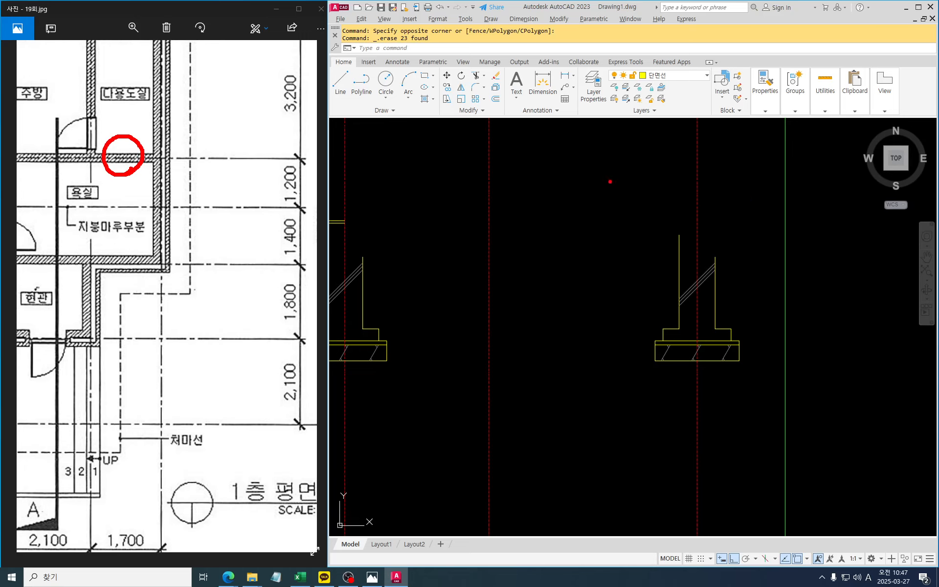
mouse_move(610, 181)
left_mouse_down()
mouse_move(606, 214)
mouse_move(632, 205)
mouse_move(620, 209)
left_mouse_up()
mouse_move(621, 185)
left_mouse_down()
mouse_move(648, 200)
mouse_move(654, 182)
mouse_move(722, 192)
mouse_move(712, 199)
mouse_move(814, 172)
left_mouse_up()
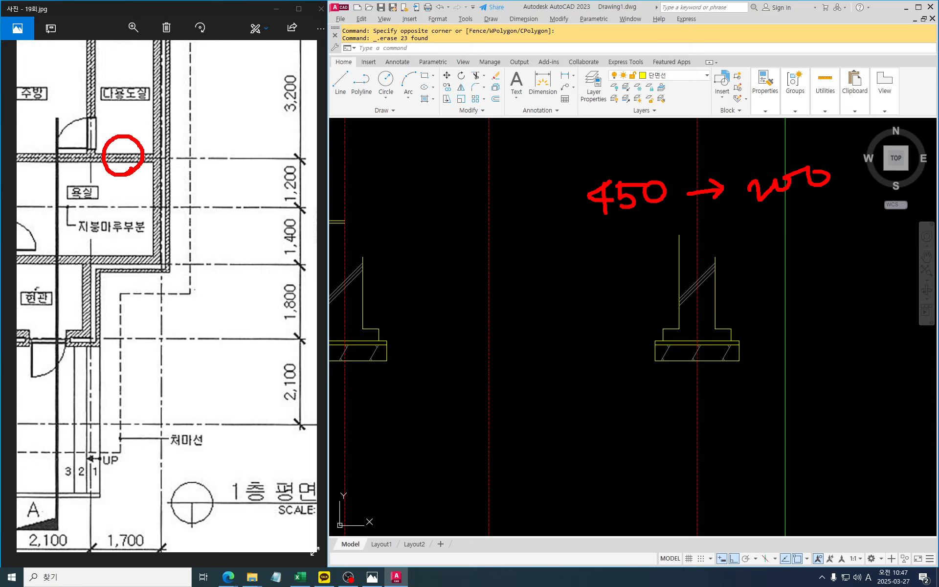
mouse_move(760, 230)
left_mouse_down()
mouse_move(758, 255)
mouse_move(781, 237)
mouse_move(788, 253)
left_mouse_up()
left_click_drag(793, 223, 788, 253)
left_click_drag(791, 225, 814, 221)
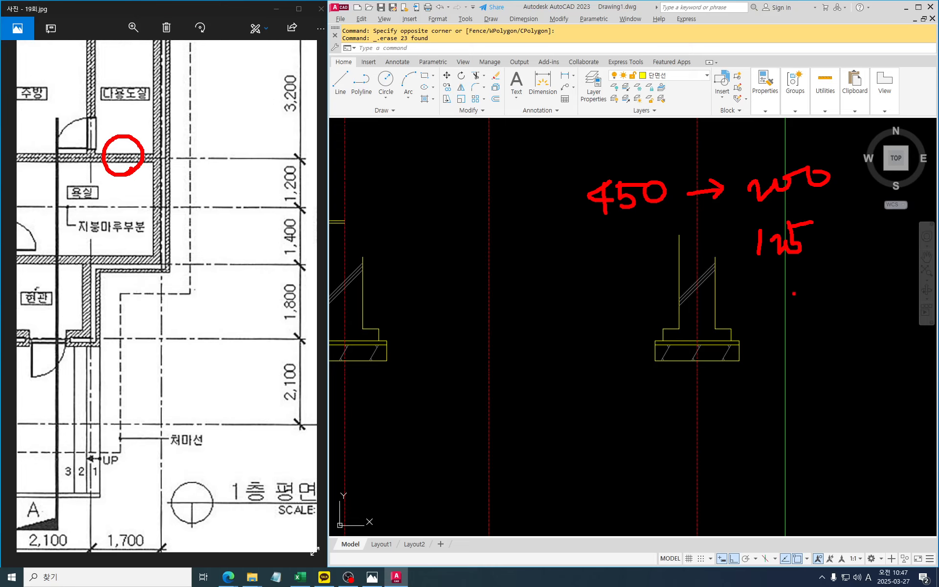
mouse_move(547, 272)
left_mouse_down()
mouse_move(587, 274)
mouse_move(575, 287)
left_mouse_up()
left_click_drag(760, 284, 801, 282)
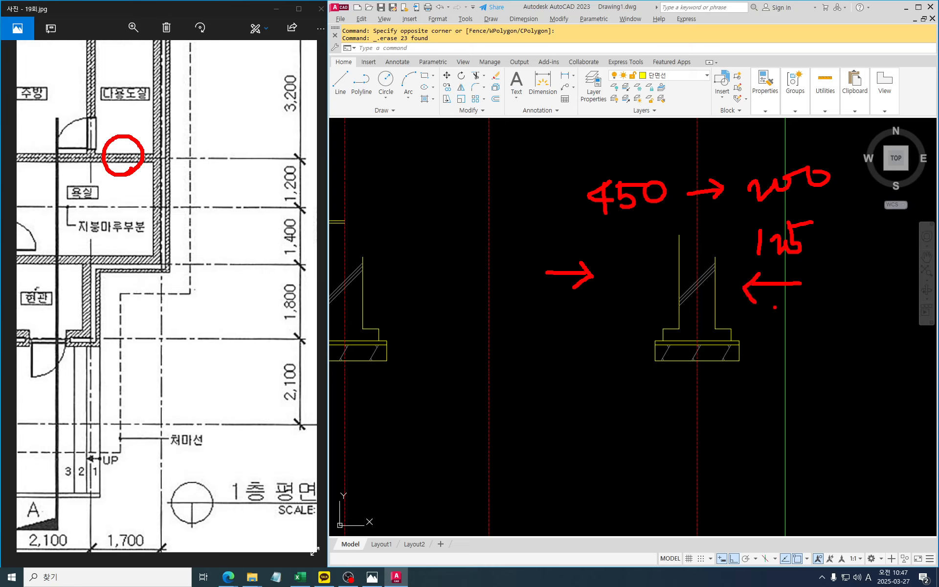
key("Escape")
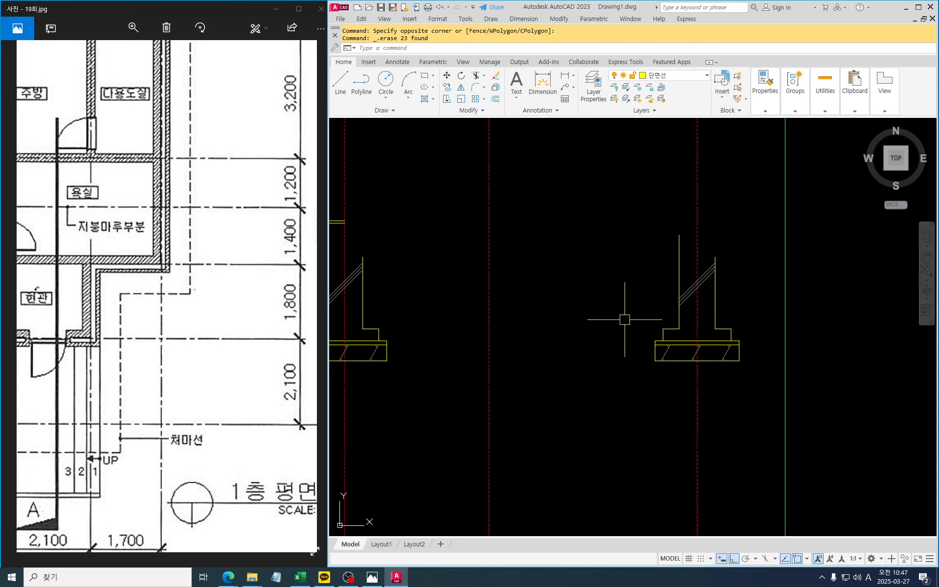
Stretch the right side of the third foundation wall and its footing 125 inward, leaving the diagonal break lines out of the selection.
left_click(596, 308)
scroll(748, 380, "up", 2)
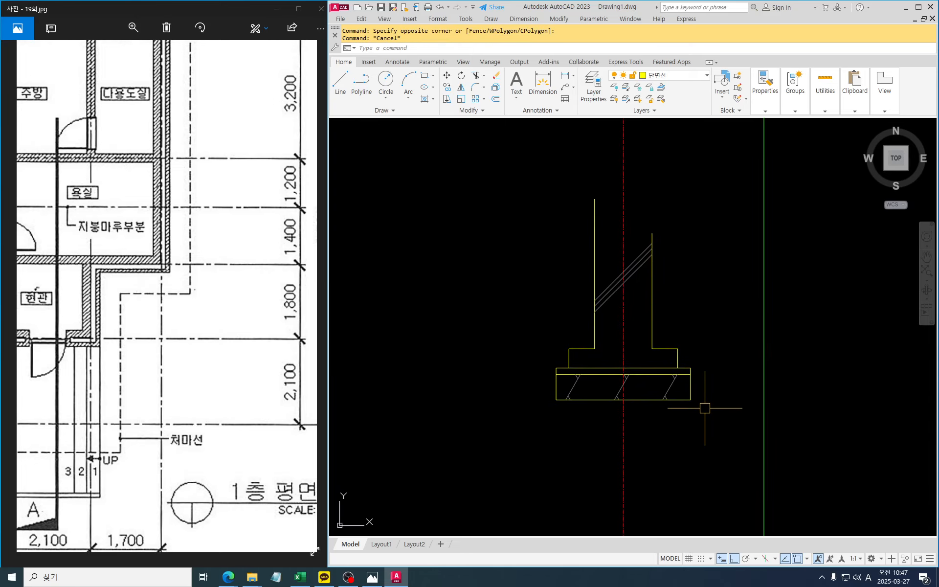
key("Escape")
key("Escape")
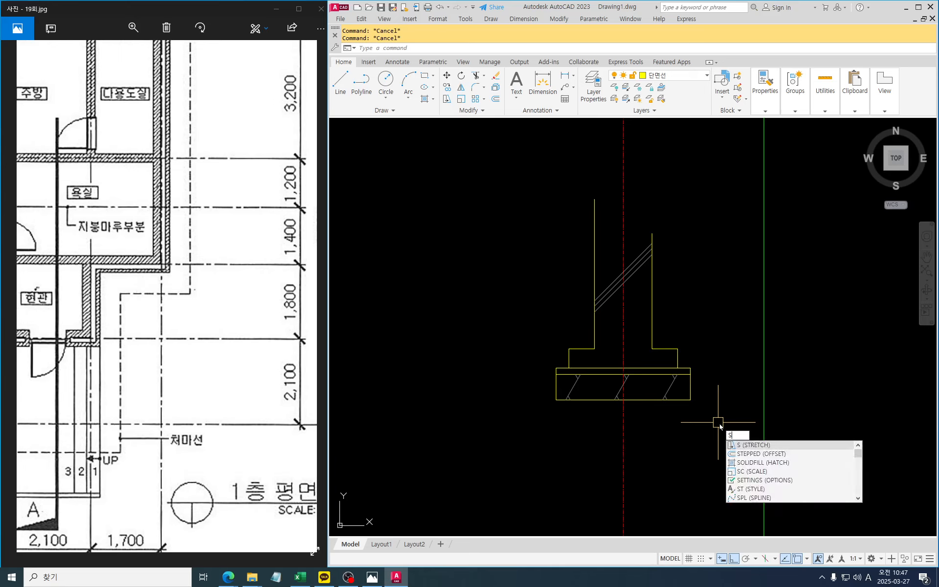
type("s")
key("Return")
left_click(718, 425)
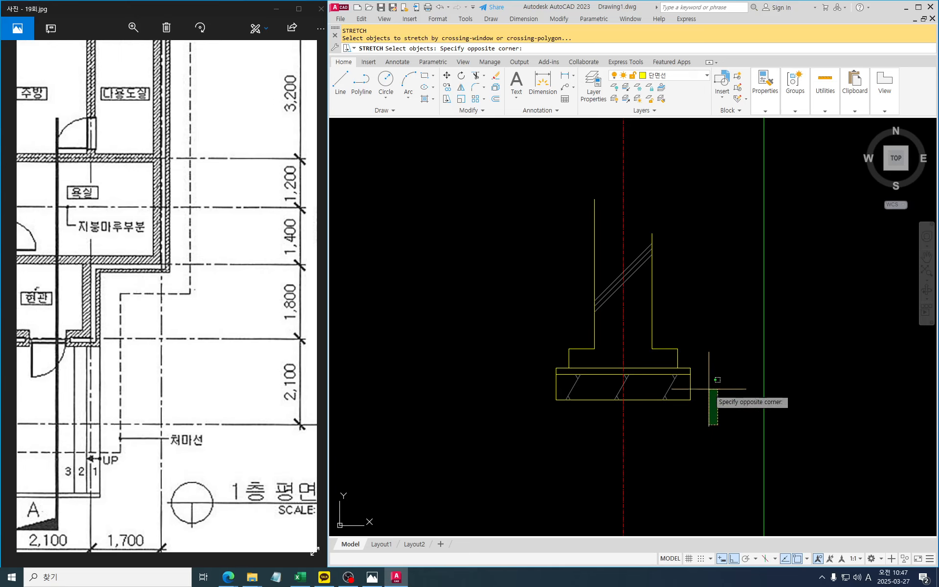
left_click(646, 192)
left_click(639, 292)
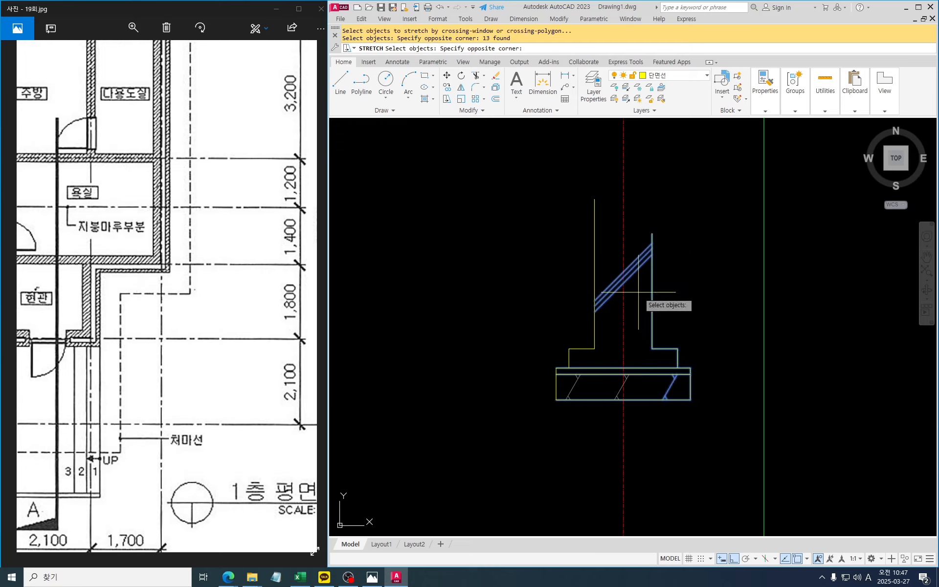
left_click(609, 261, "shift")
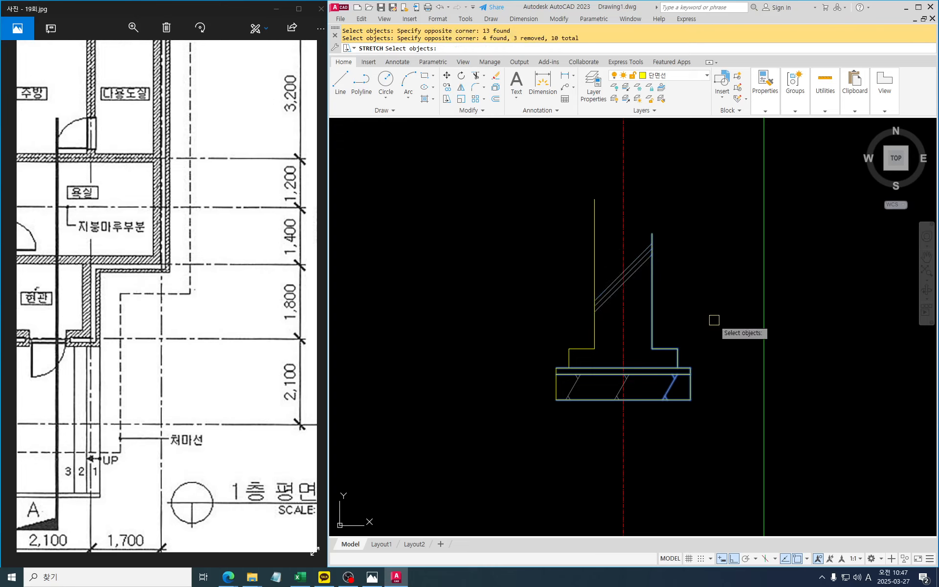
key("Return")
left_click(725, 288)
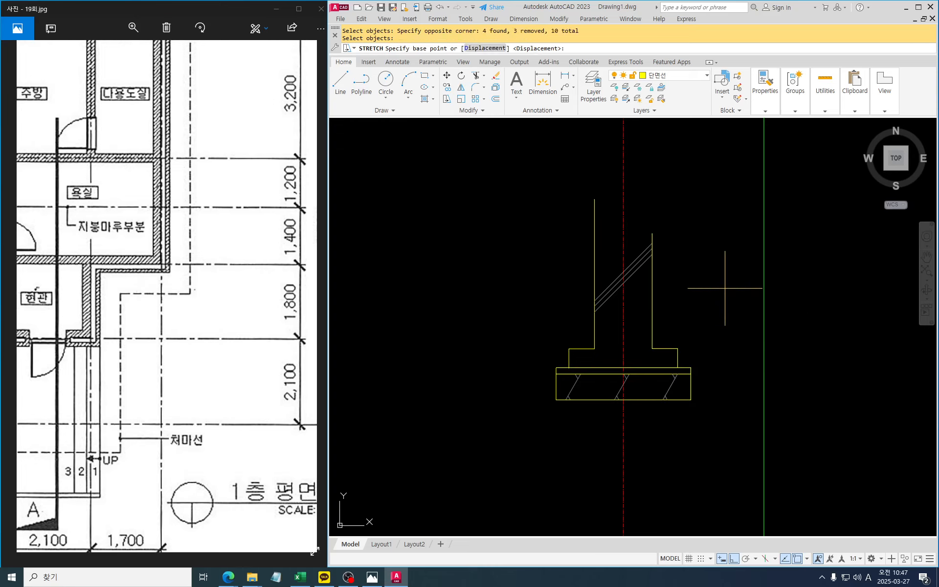
type("125")
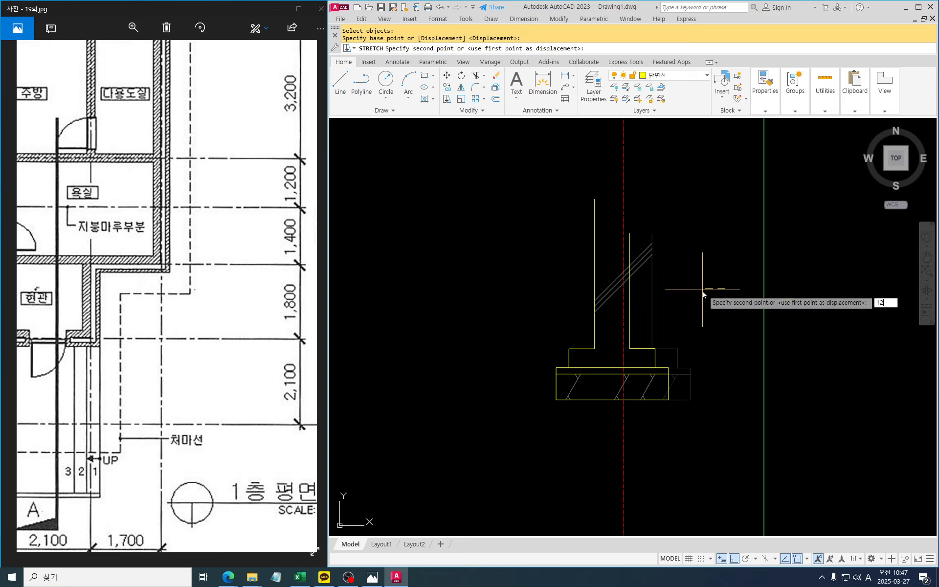
key("Return")
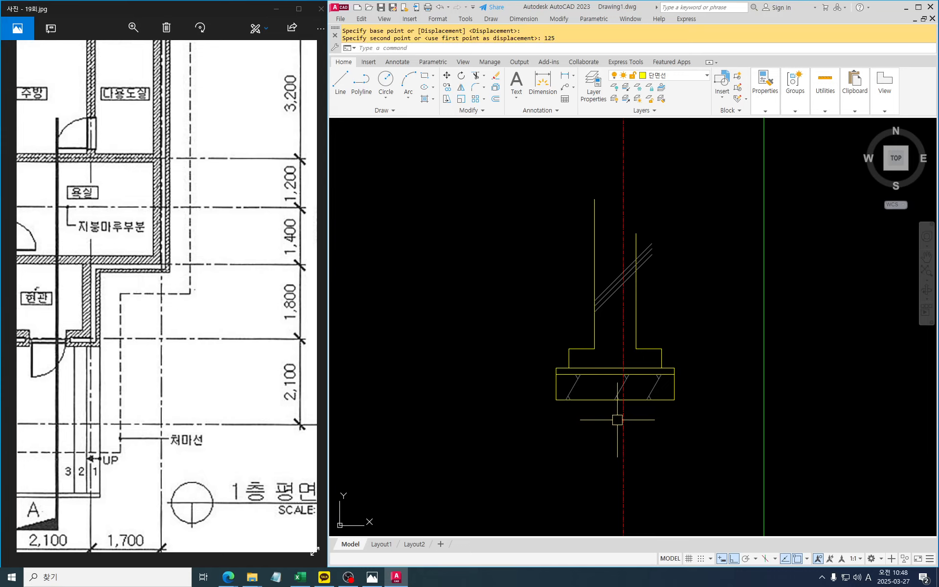
Try to stretch the left side of the third foundation wall and footing 12.5 inward, then undo the stretch.
key("Escape")
key("Escape")
type("s")
key("Return")
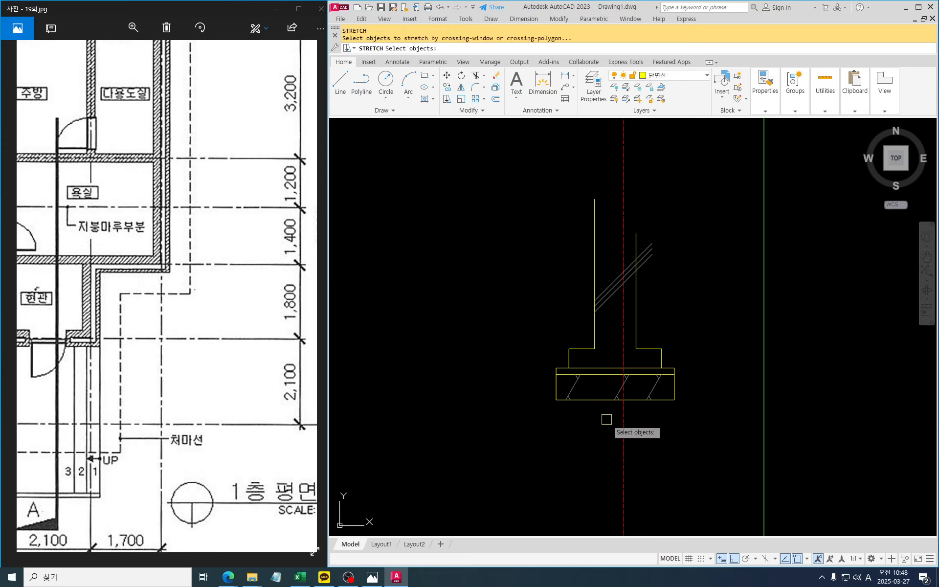
left_click(607, 419)
left_click(517, 147)
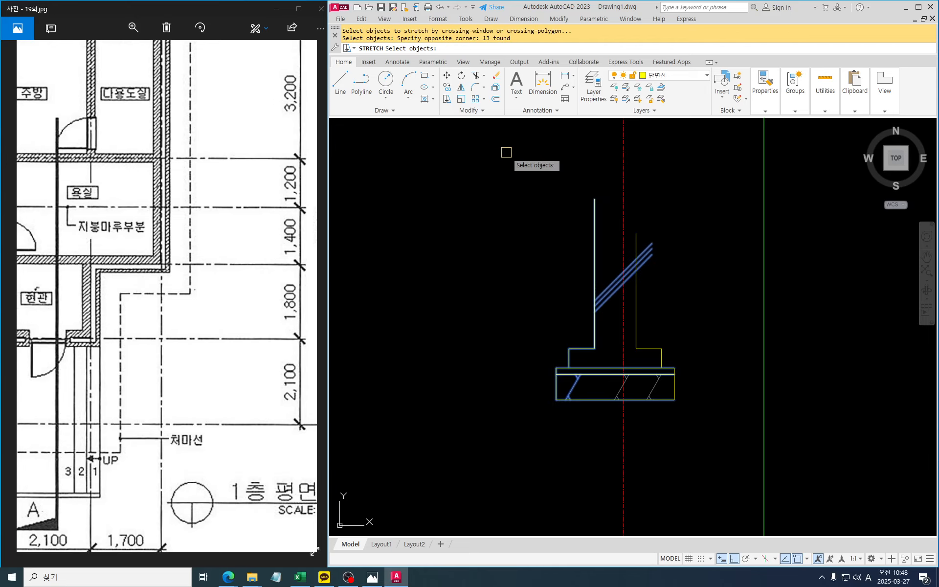
left_click(618, 319, "shift")
left_click(600, 275, "shift")
key("Return")
left_click(485, 270)
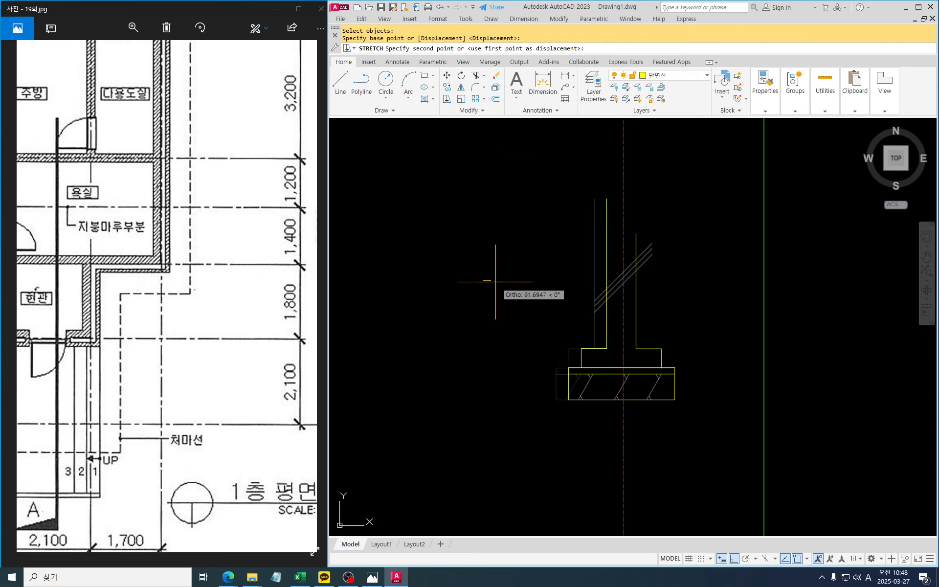
type("12.5")
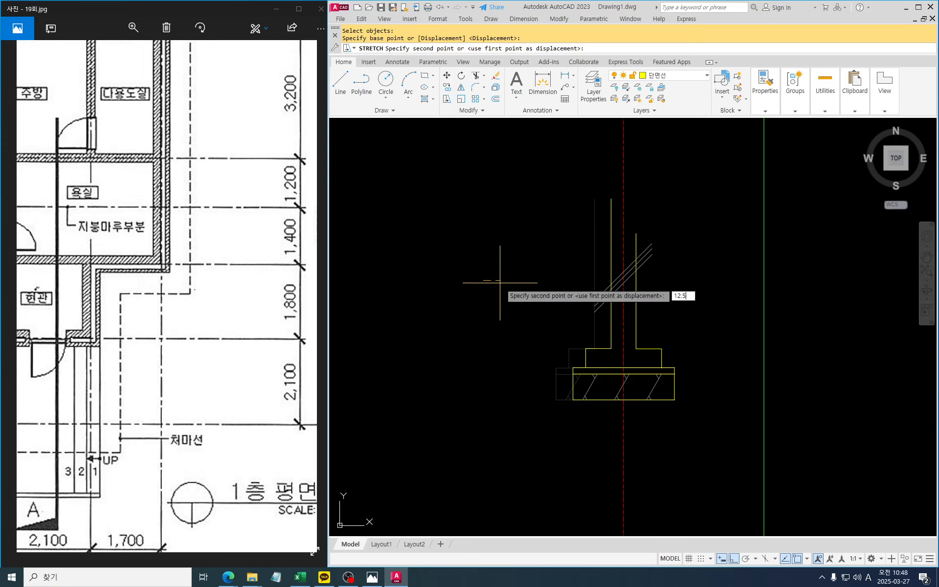
key("Return")
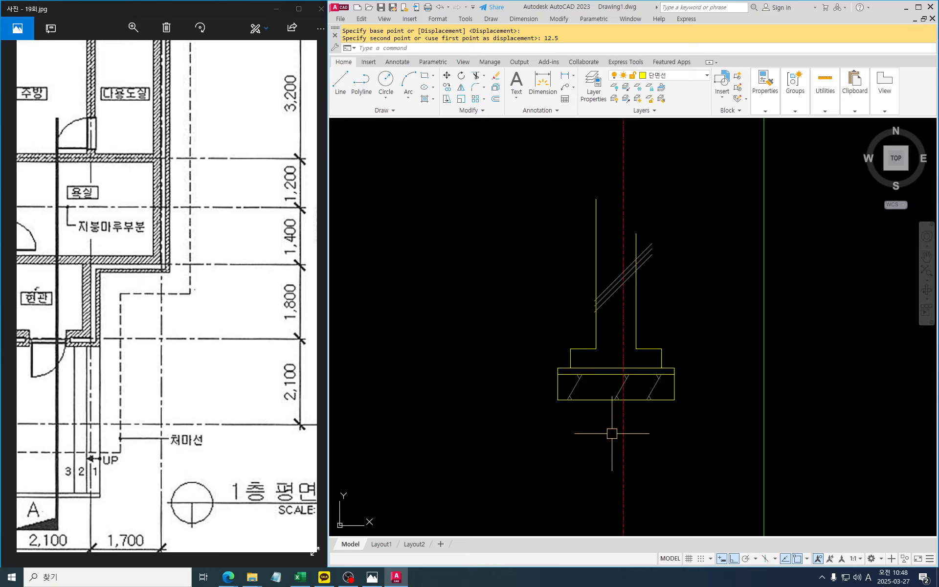
key("ctrl+z")
Stretch the left side of the third foundation wall and its footing 125 inward, without the diagonal break lines.
key("Escape")
type("s")
key("Return")
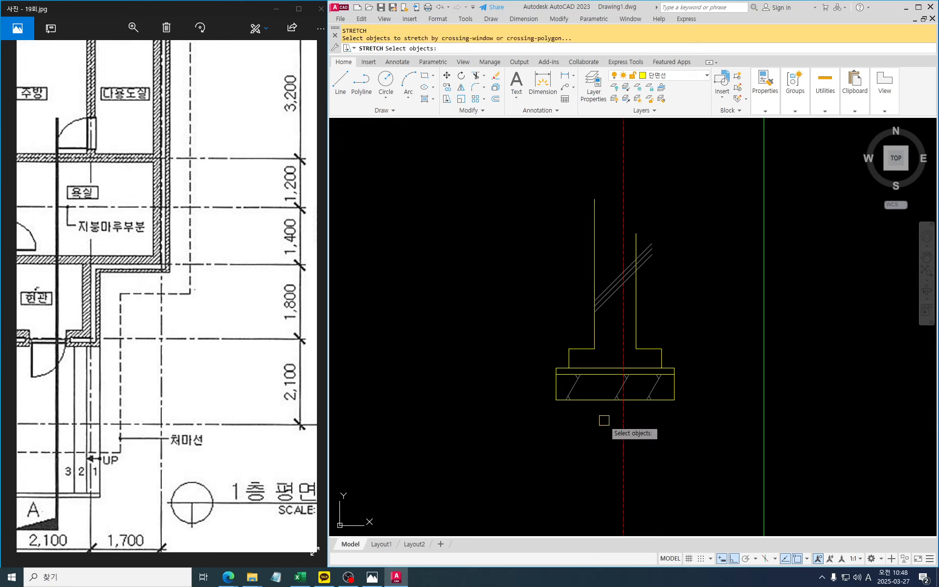
left_click(608, 420)
left_click(485, 171)
key("Return")
left_click(677, 302)
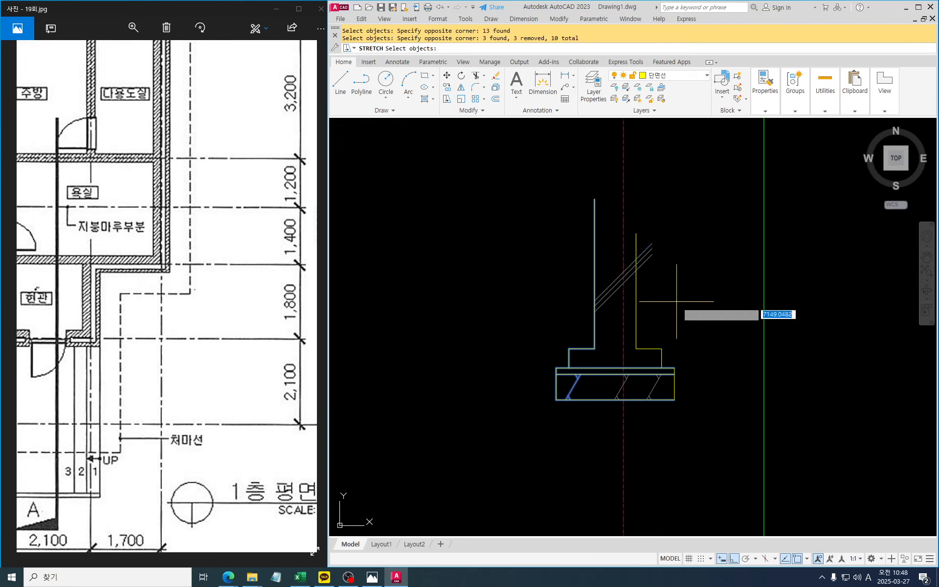
type("125")
key("Return")
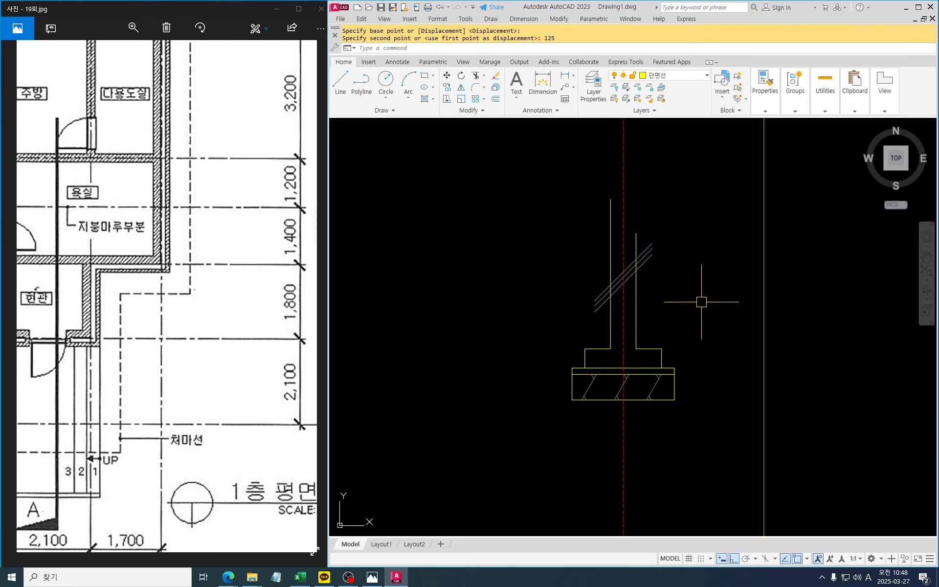
key("Escape")
key("Escape")
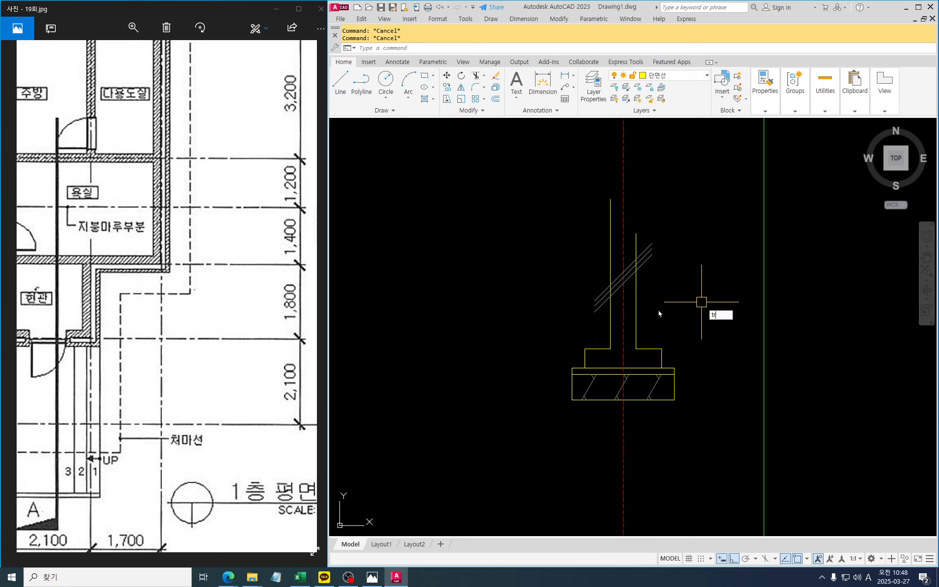
Trim the diagonal lines that project beyond the two side lines of the narrowed third foundation wall.
type("tr")
key("Return")
left_click(636, 313)
left_click(611, 325)
key("Return")
left_click(582, 266)
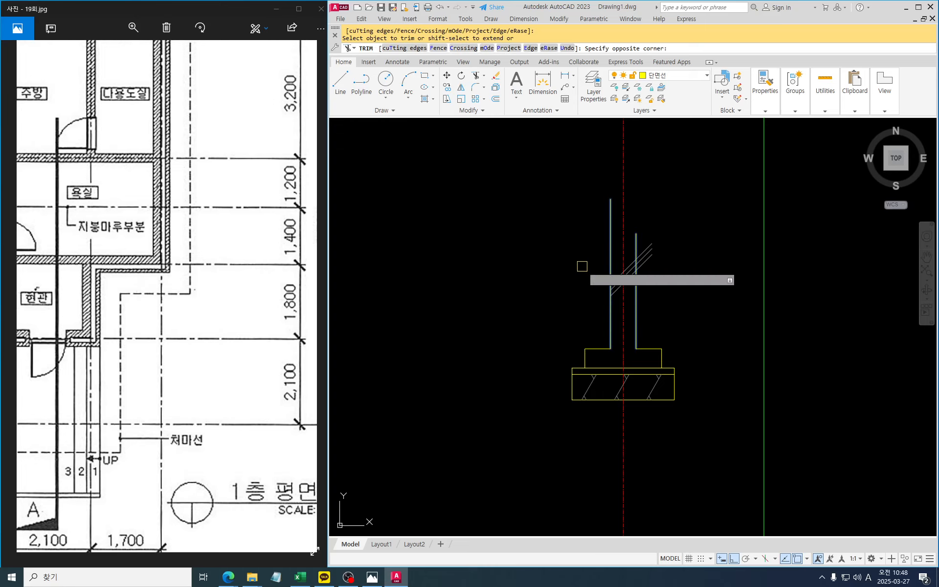
left_click(671, 275)
left_click(651, 226)
scroll(619, 415, "up", 2)
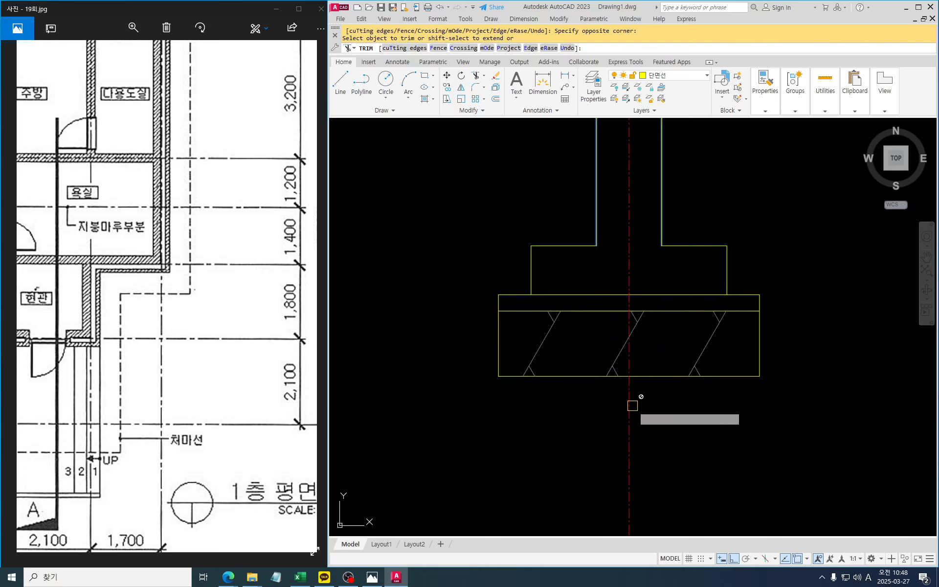
middle_click_drag(633, 406, 593, 401)
key("Escape")
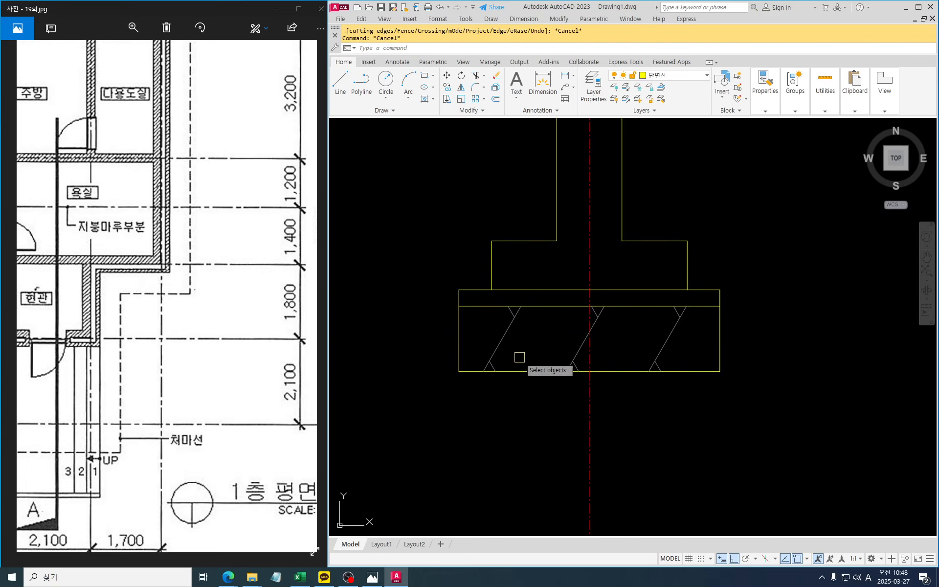
Move the left rubble mark in the third footing about 31 to the left and the right one about 36 to the right.
left_click(469, 300)
left_click(524, 379)
key("Return")
left_click(522, 435)
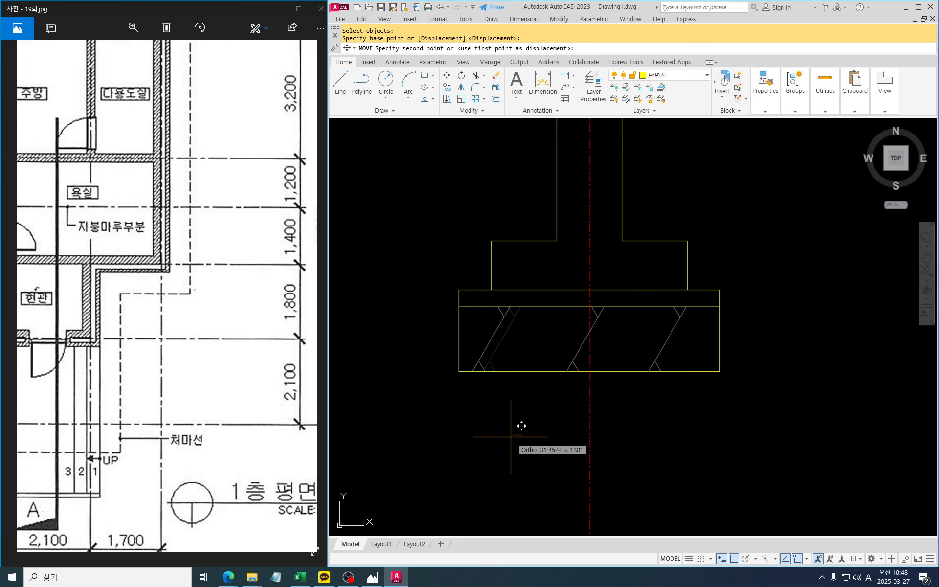
left_click(510, 437)
key("space")
left_click(675, 324)
key("Return")
left_click(698, 445)
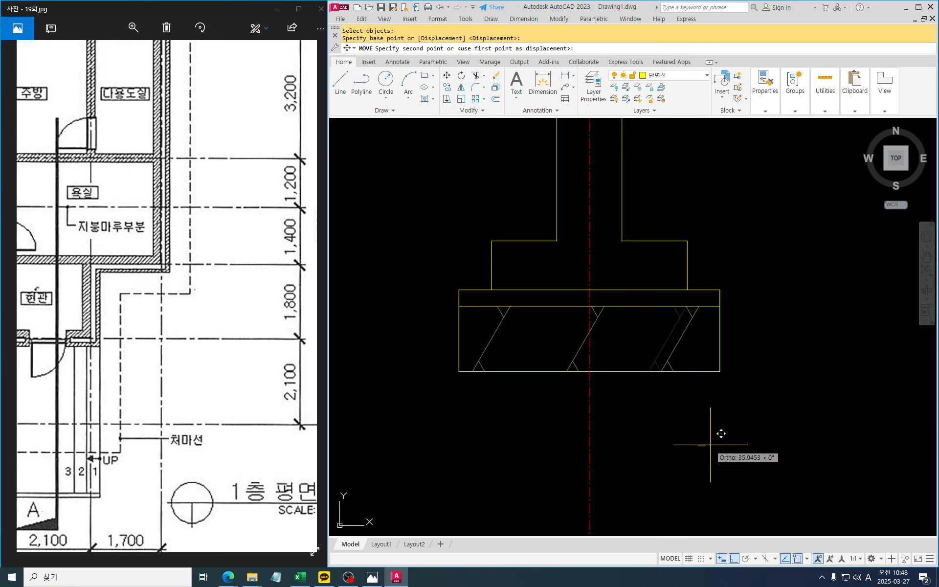
left_click(693, 433)
Move the middle rubble mark of the third footing slightly to the right.
key("space")
left_click(544, 263)
left_click(653, 455)
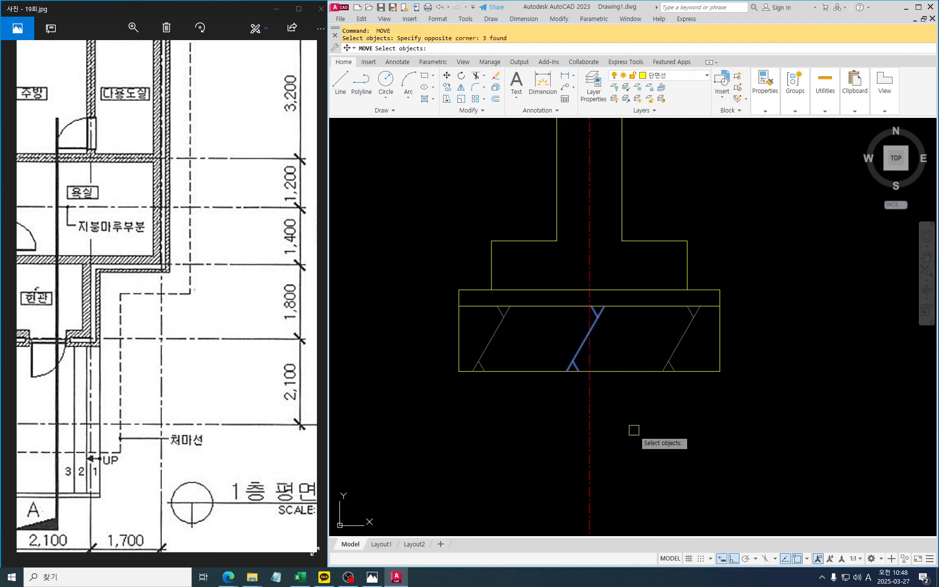
key("Return")
left_click(625, 419)
key("Escape")
key("Escape")
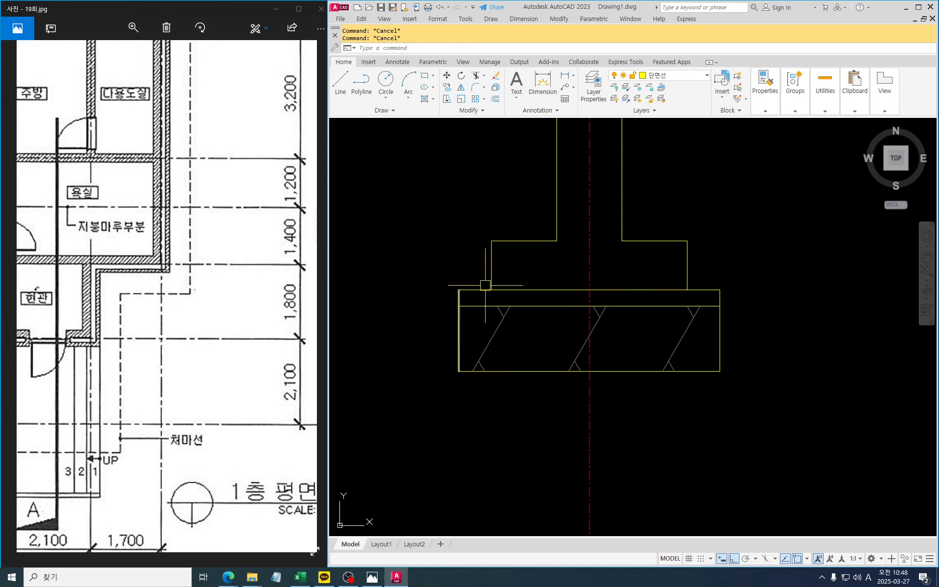
scroll(639, 316, "down", 6)
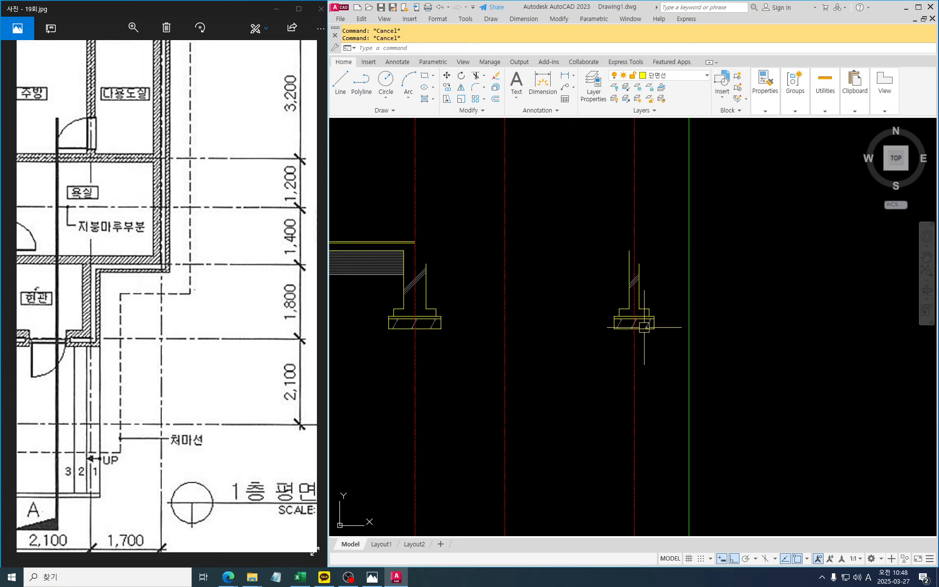
middle_click_drag(646, 319, 754, 333)
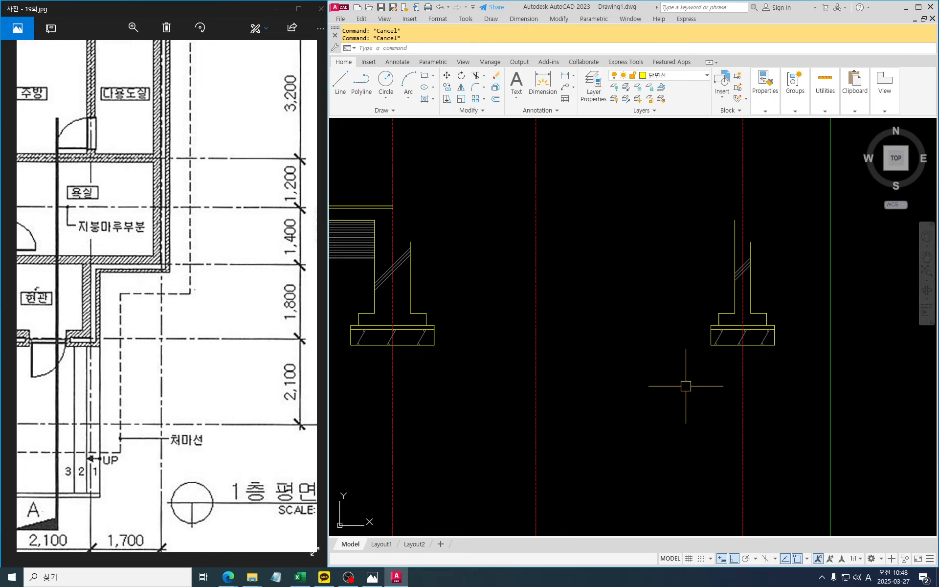
key("Return")
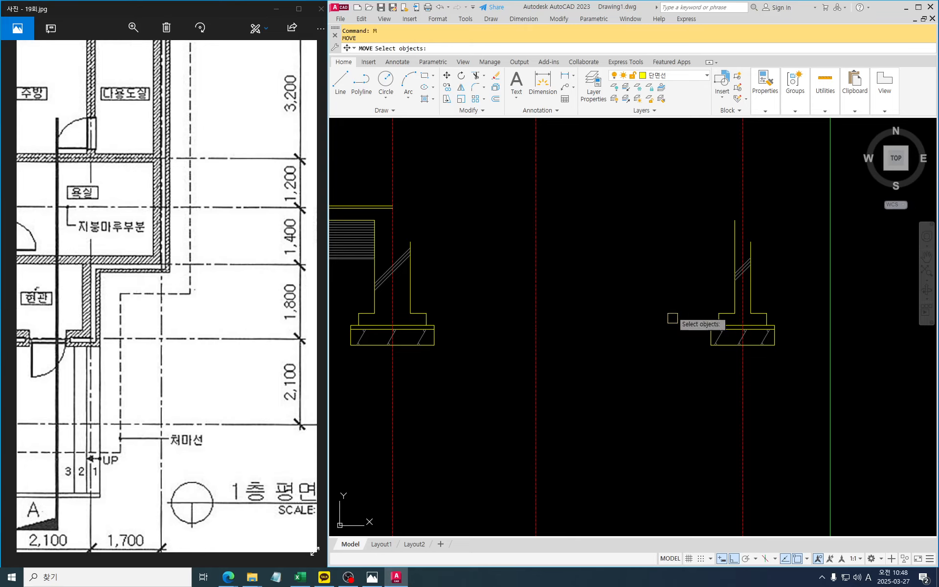
left_click(663, 182)
left_click(786, 386)
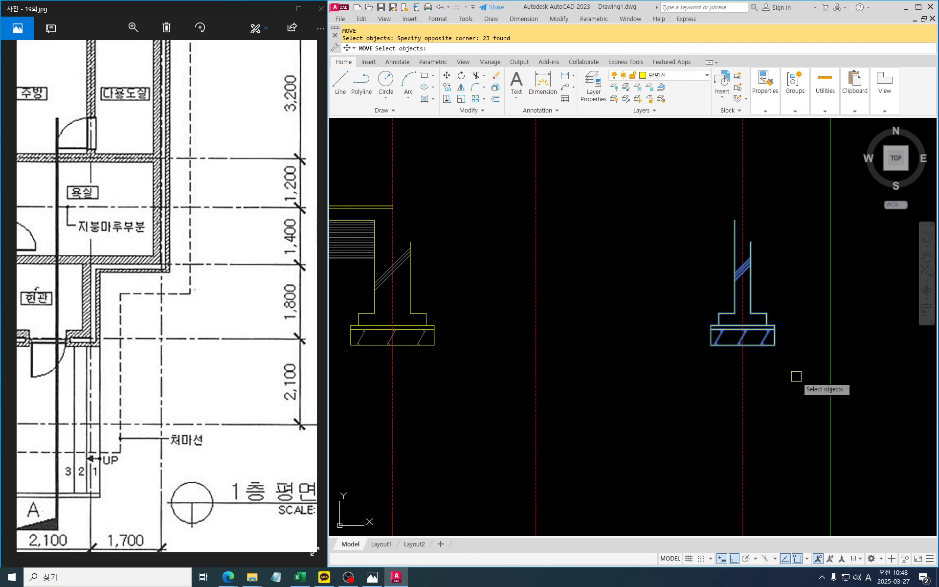
key("Escape")
key("Escape")
key("Escape")
Copy the narrowed third foundation wall and footing from its centre line onto the empty second centre line.
type("c")
key("Return")
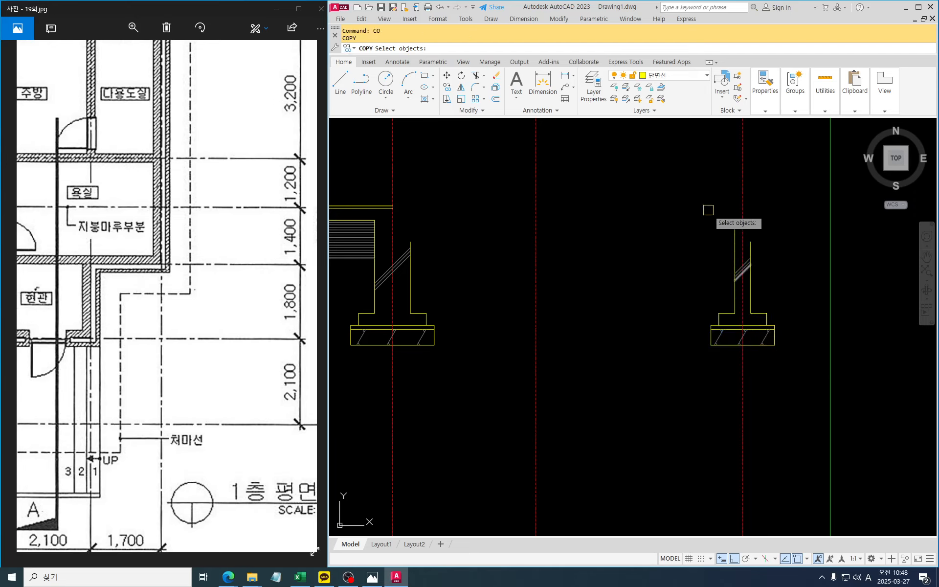
left_click(678, 177)
left_click(798, 391)
key("Return")
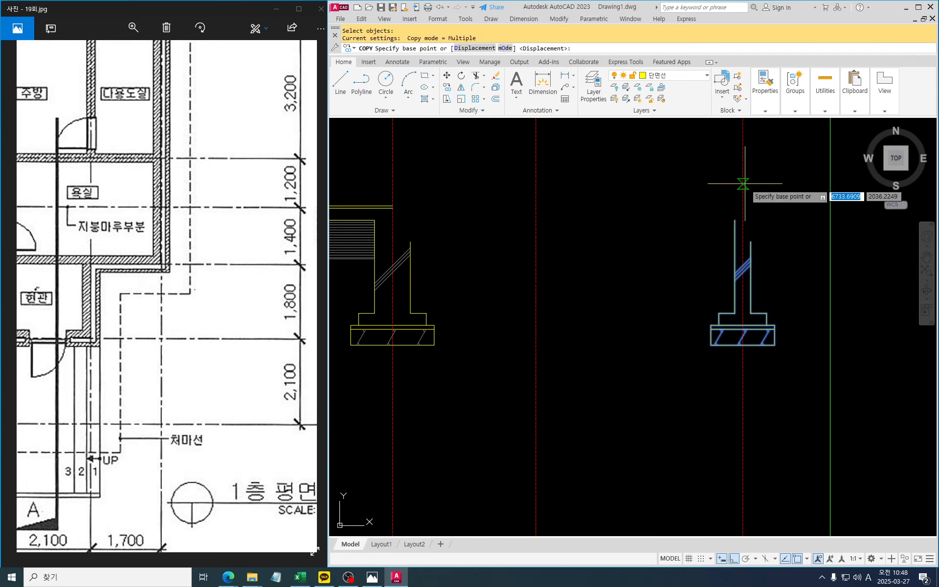
left_click(744, 184)
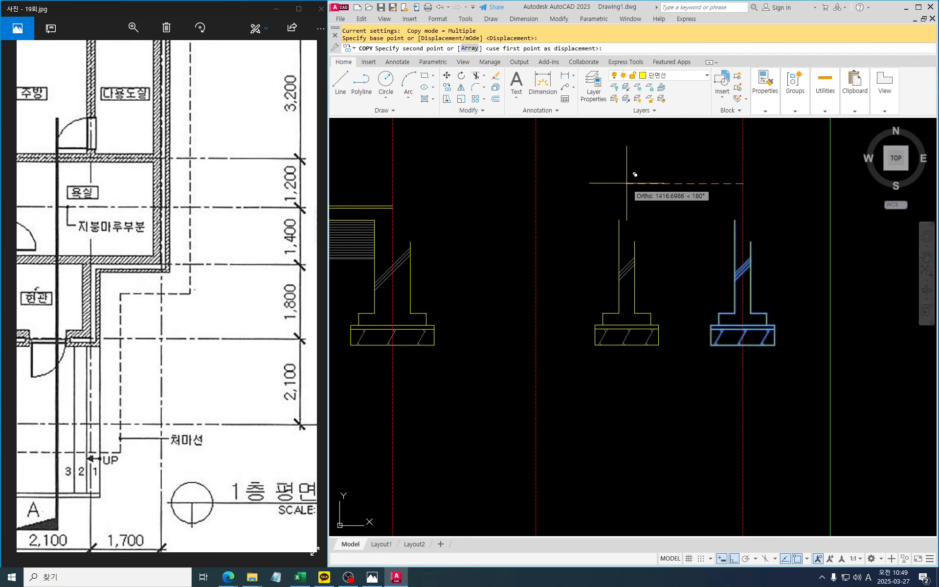
left_click(535, 184)
key("Escape")
key("Escape")
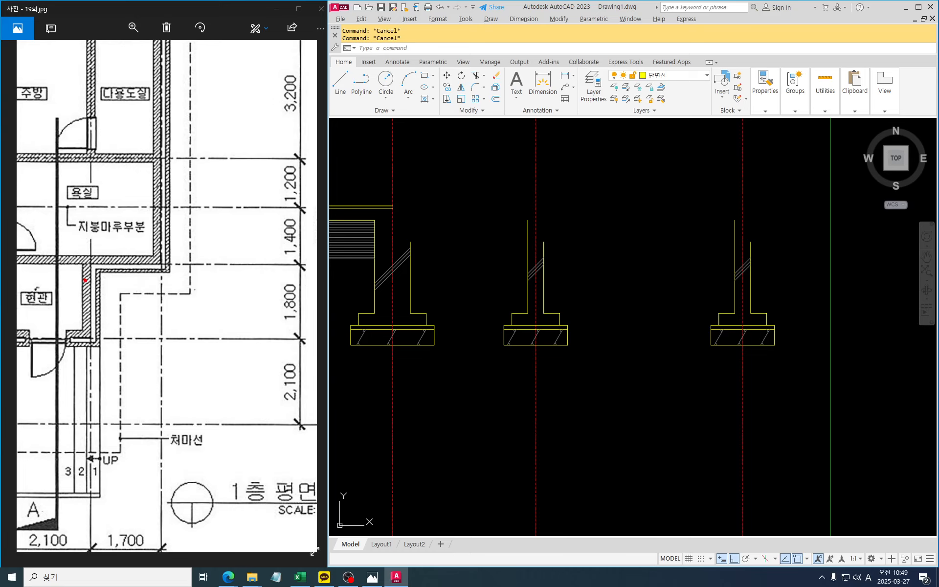
Mark the centre line of the bathroom–entrance wall on the plan in red, with an X at the section line and an arrow toward the bathroom.
mouse_move(50, 270)
left_mouse_down()
mouse_move(111, 266)
mouse_move(141, 292)
mouse_move(229, 290)
mouse_move(174, 297)
left_mouse_up()
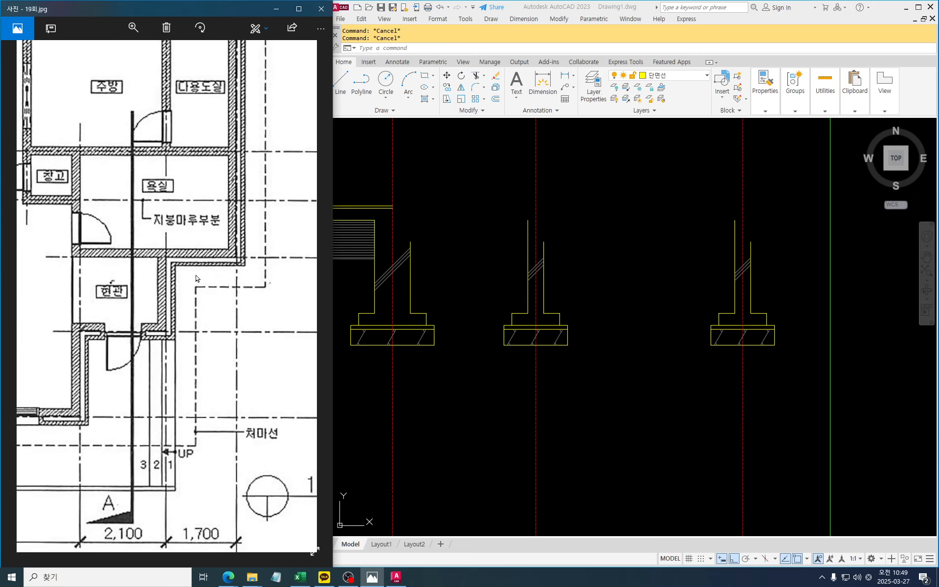
scroll(196, 275, "up", 2)
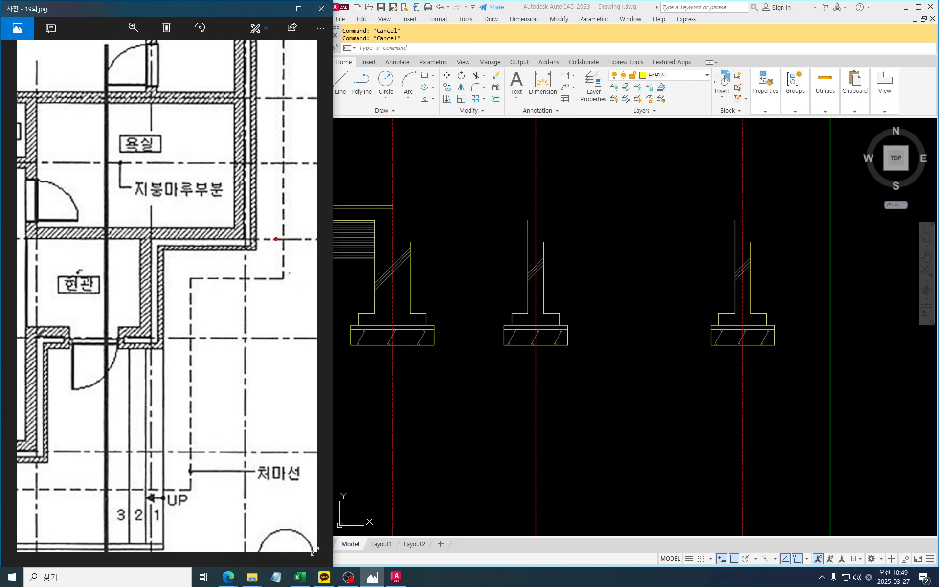
left_click_drag(277, 239, 82, 240)
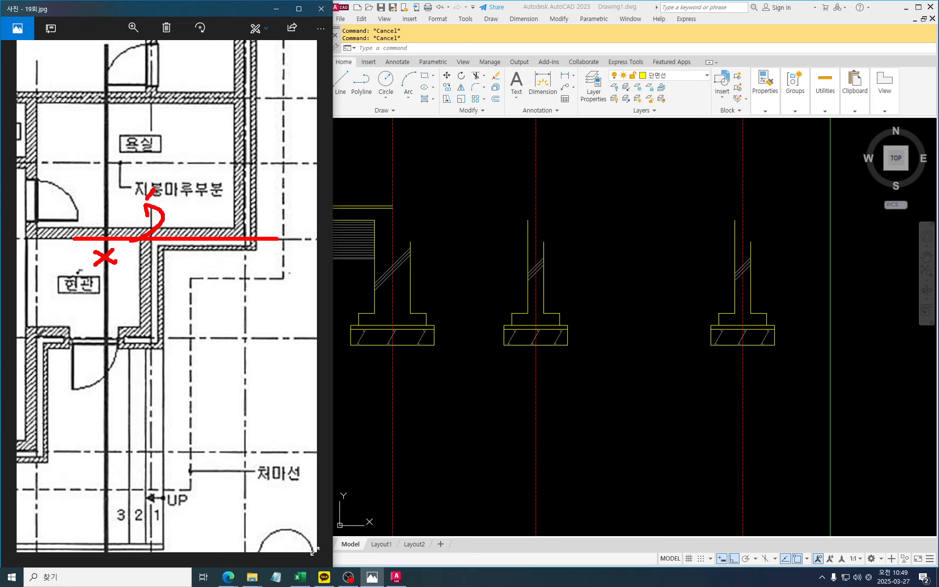
Mark the bathroom-side face of the bathroom–entrance wall on the plan in red, and clear the plan markings.
key("Escape")
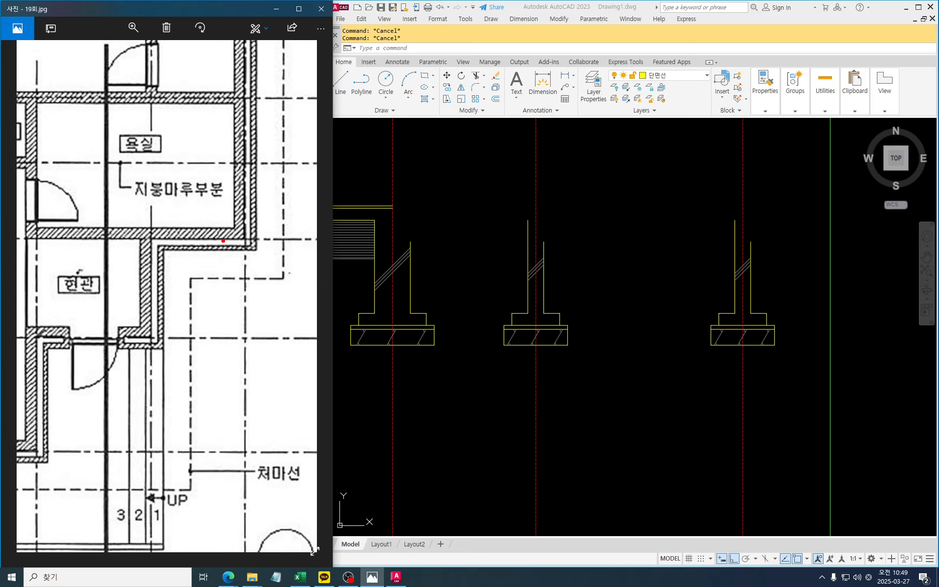
left_click_drag(233, 227, 35, 227)
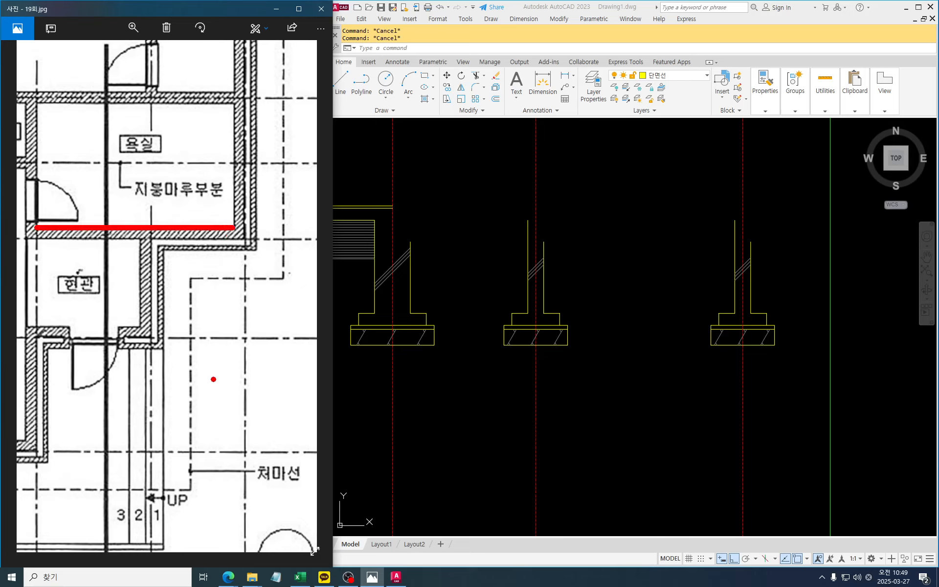
key("Escape")
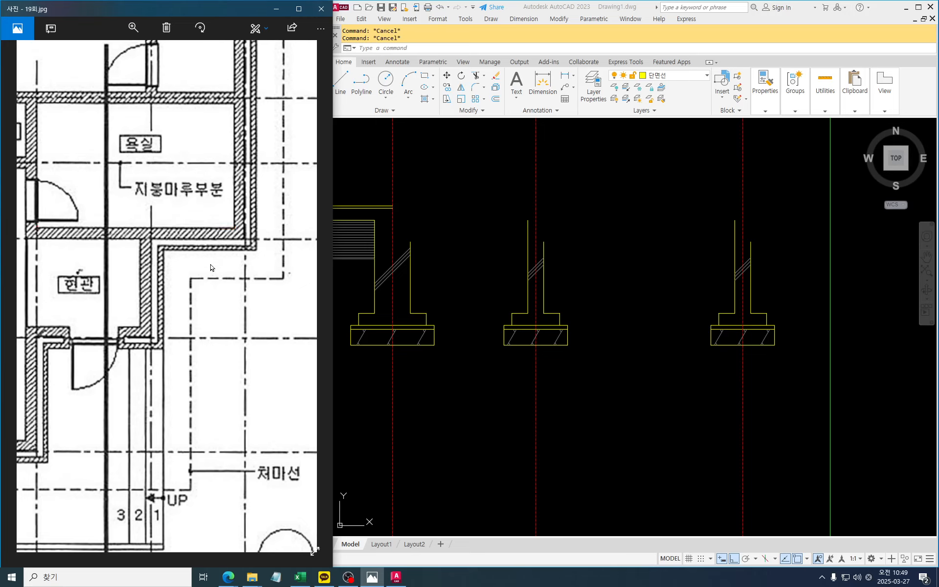
Move the second foundation wall with its footing and rubble marks 125 to the right.
left_click(575, 352)
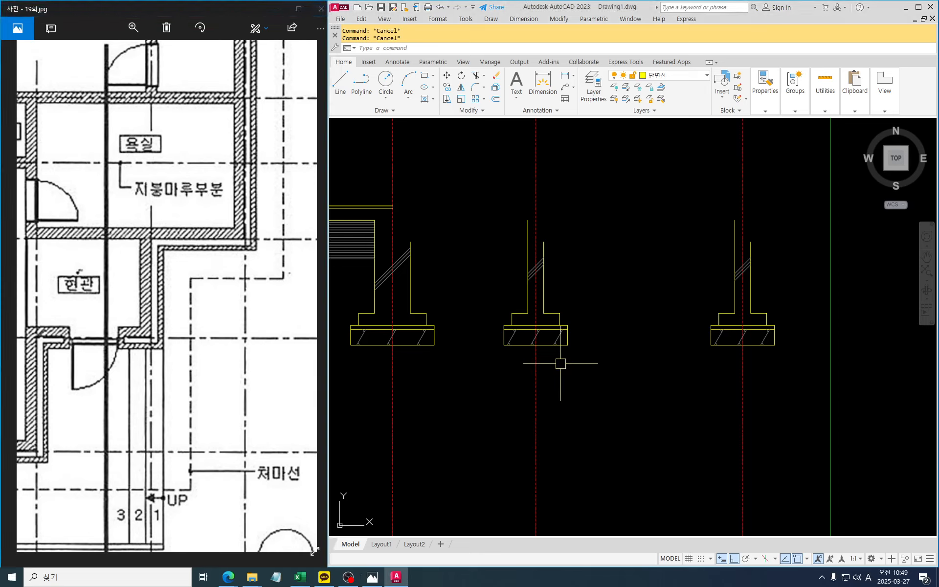
type("m")
key("Return")
left_click(469, 176)
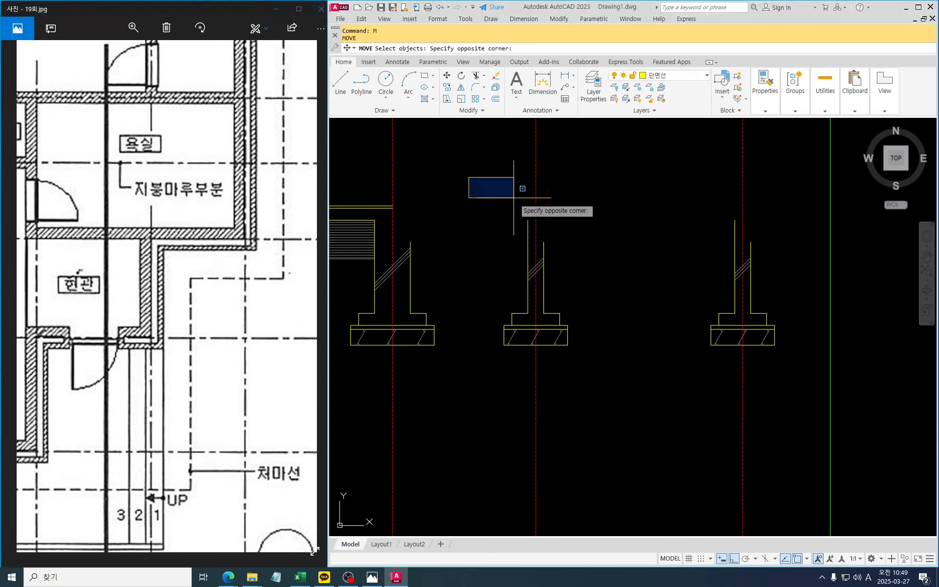
left_click(615, 384)
key("Return")
left_click(565, 395)
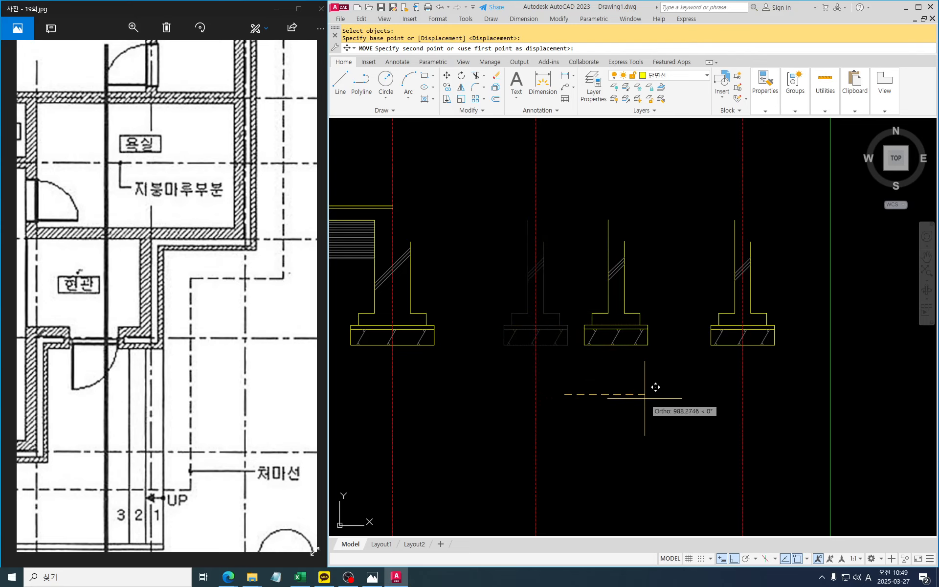
type("125")
key("Return")
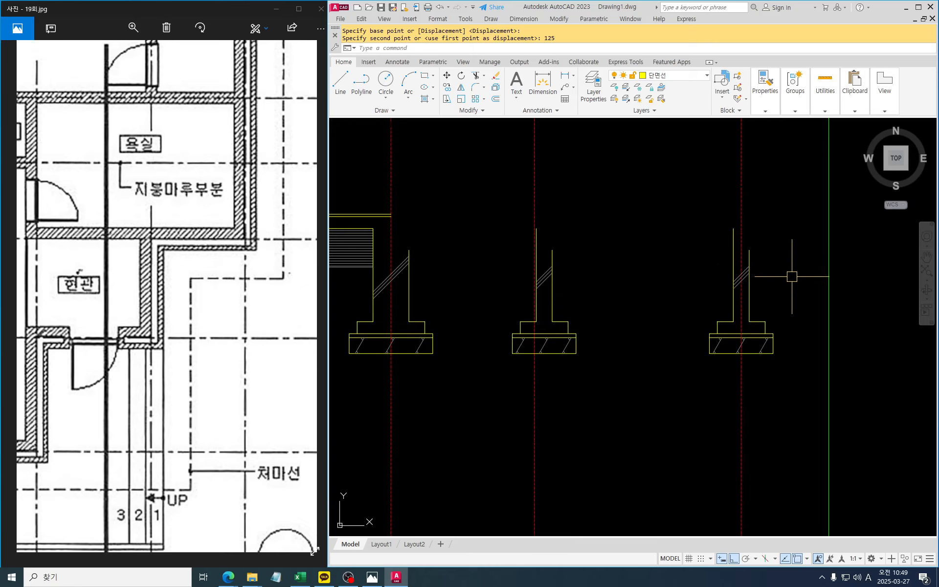
key("Escape")
key("Escape")
Extend the floor slab's top and underside lines from the first foundation wall to the green vertical line.
scroll(671, 265, "down", 2)
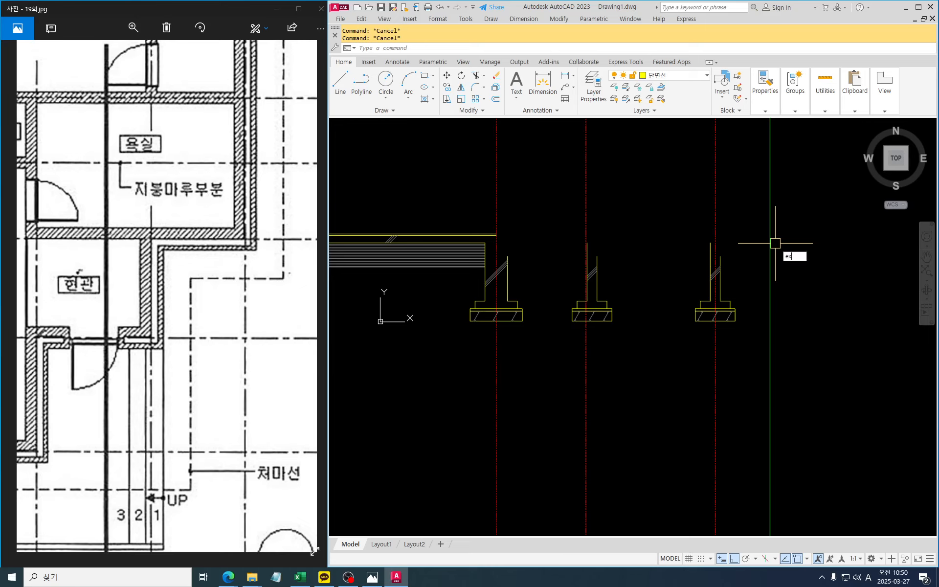
key("Return")
left_click_drag(783, 217, 761, 205)
scroll(499, 245, "up", 5)
key("Return")
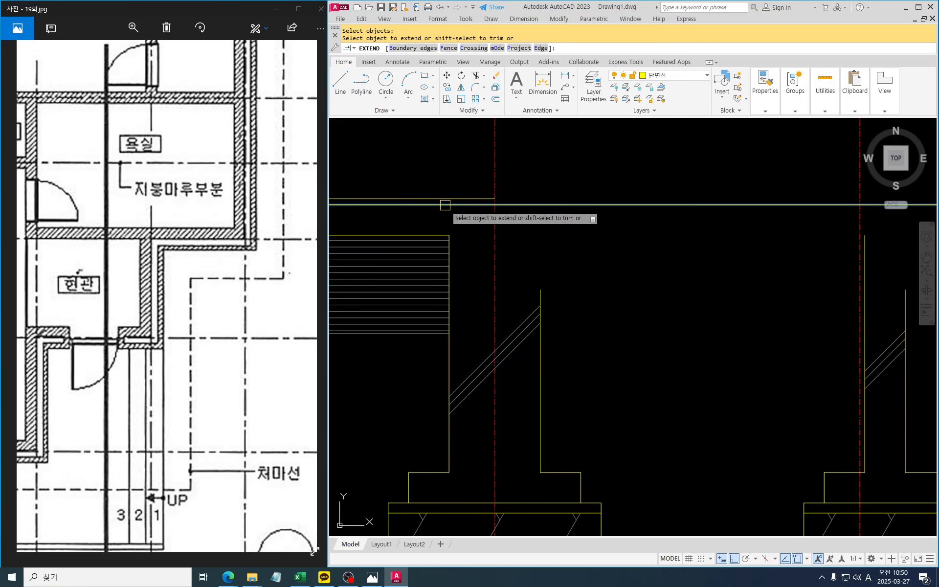
left_click(439, 234)
scroll(622, 293, "down", 5)
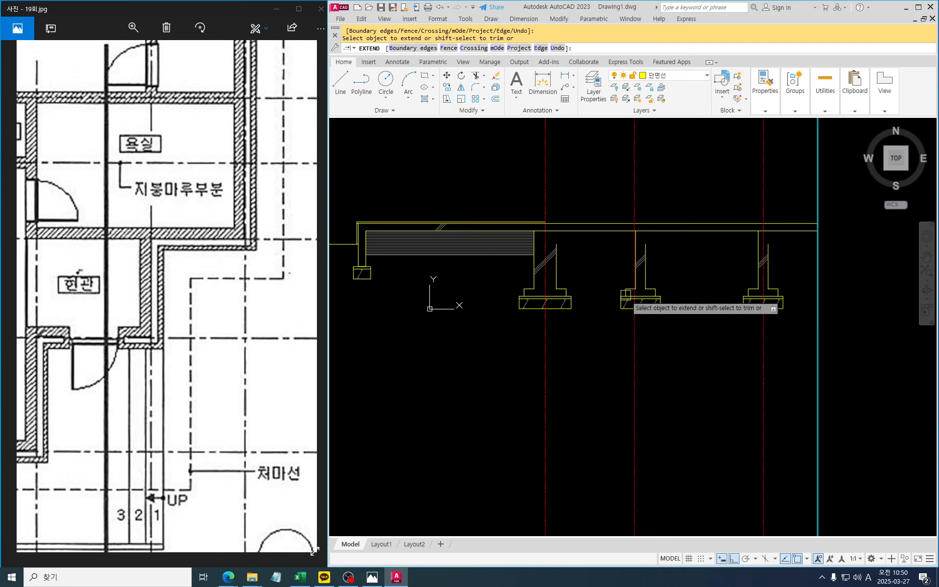
key("Return")
Extend the vertical lines of the three foundation walls up to the floor slab lines.
middle_click_drag(760, 293, 760, 328)
scroll(762, 318, "up", 2)
key("Return")
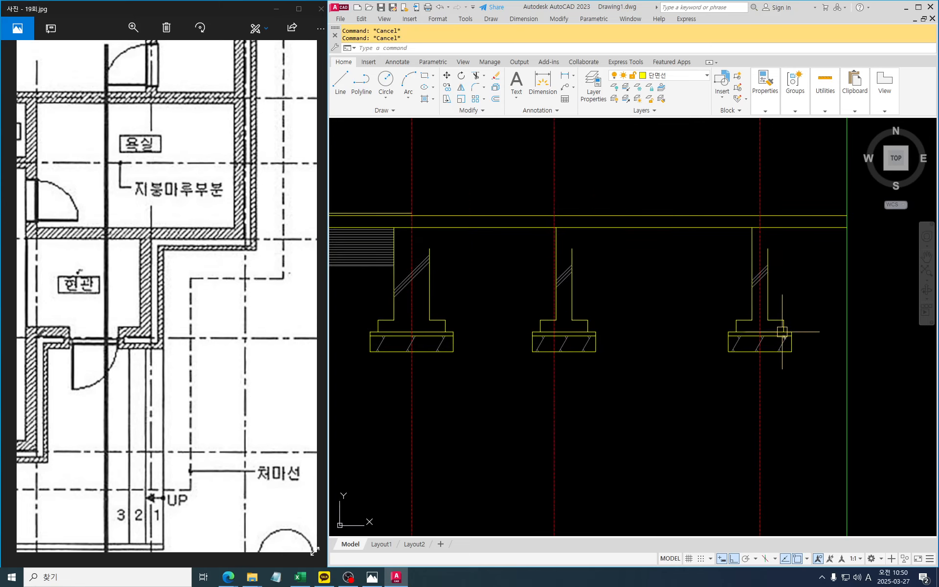
key("Return")
left_click(768, 261)
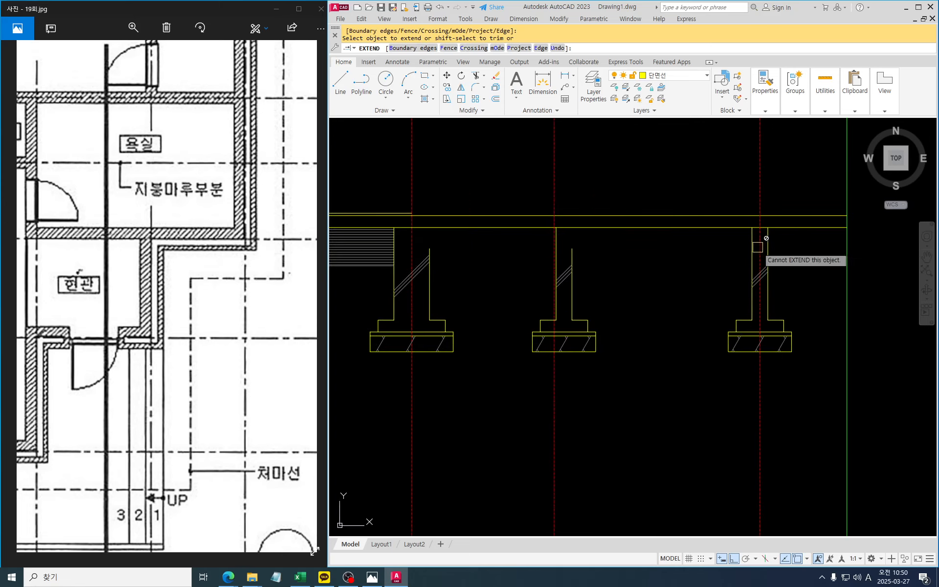
left_click(752, 244)
left_click(572, 252)
left_click(557, 259)
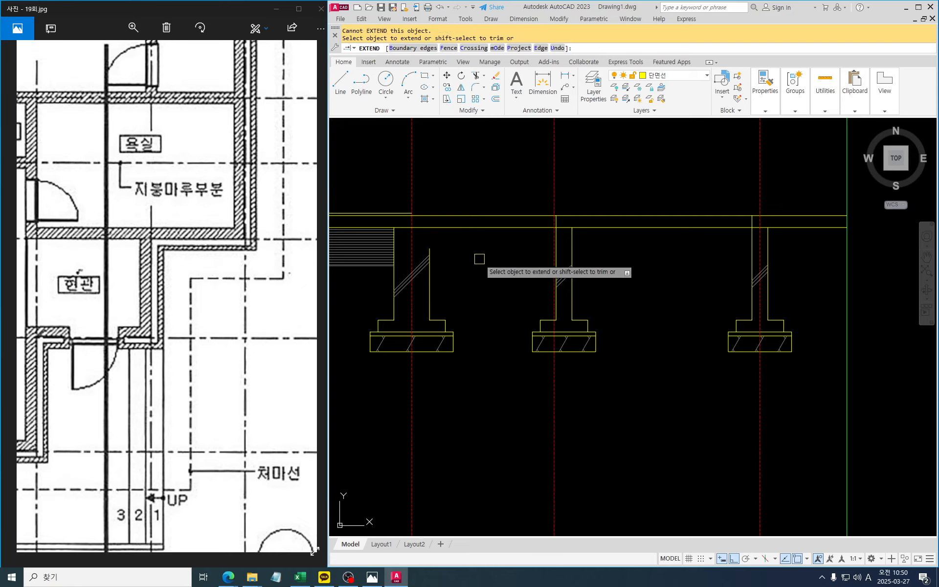
left_click(430, 249)
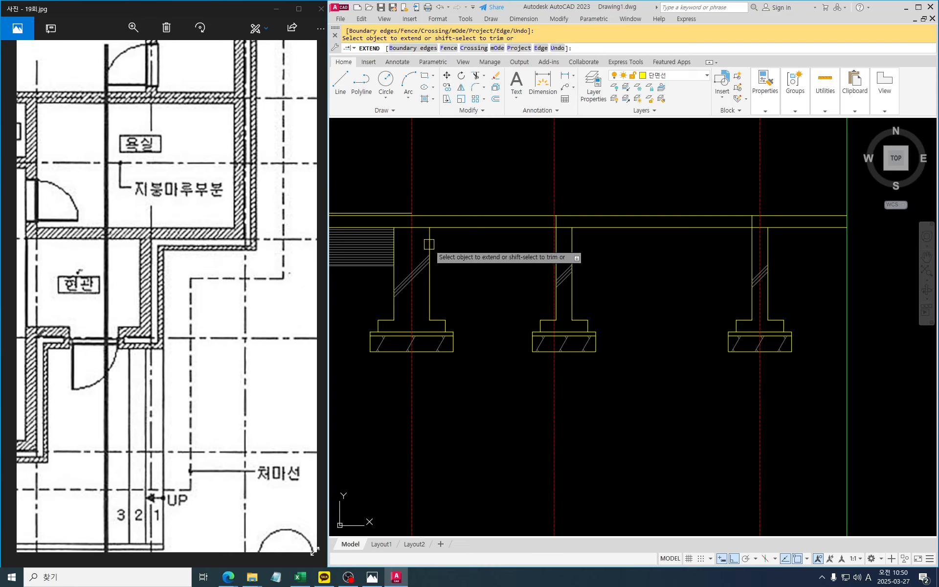
key("Escape")
key("Escape")
middle_click_drag(673, 347, 732, 336)
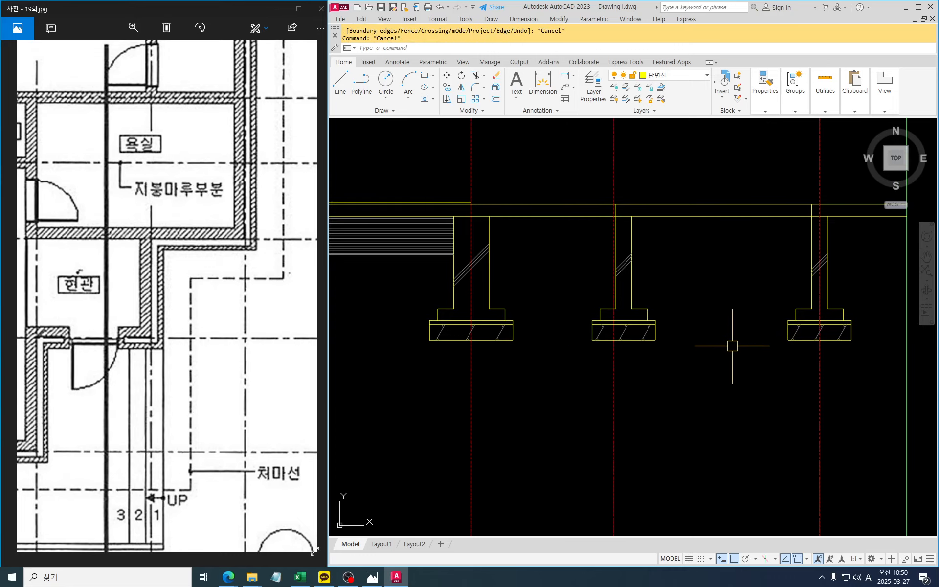
Trim the slab's underside line across the three foundation walls and the wall lines that run into the slab.
key("Escape")
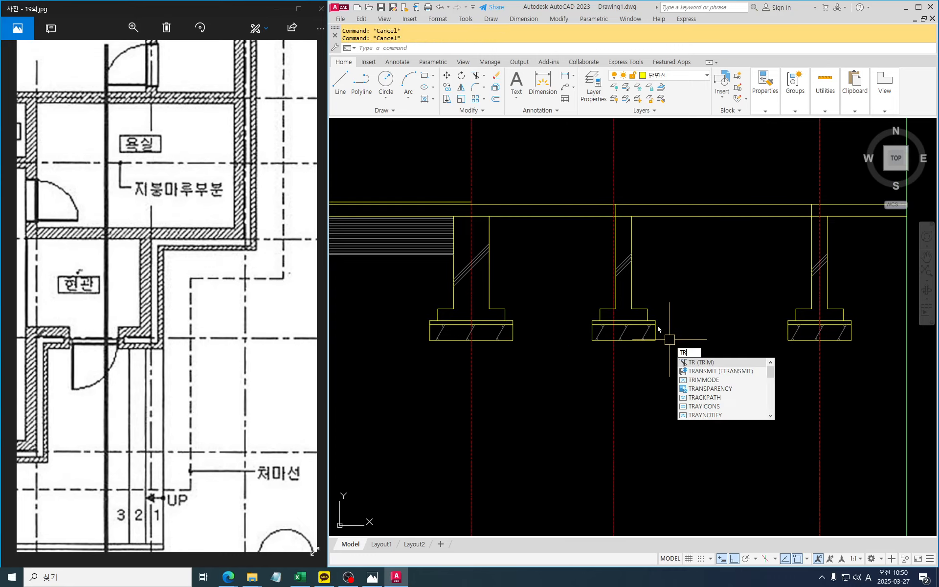
key("Return")
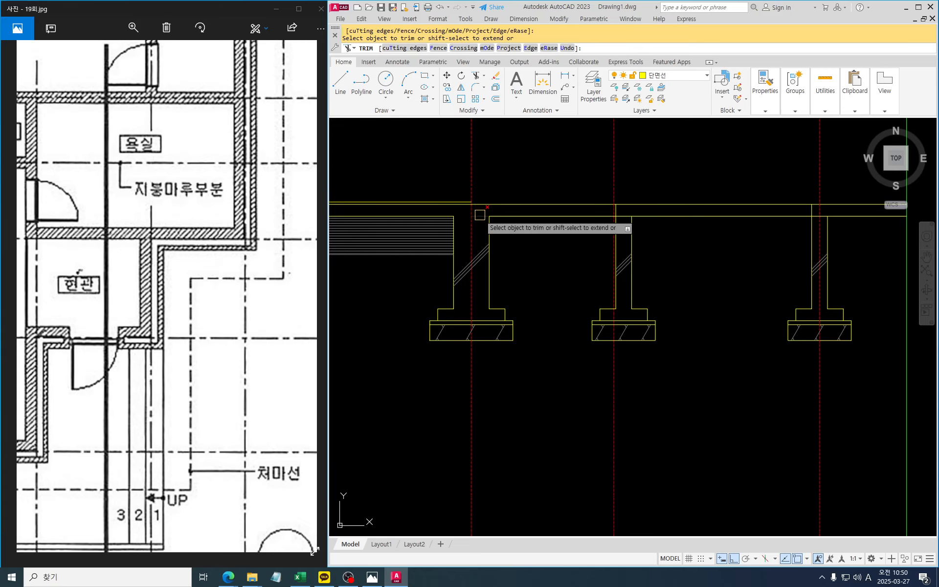
scroll(620, 221, "up", 4)
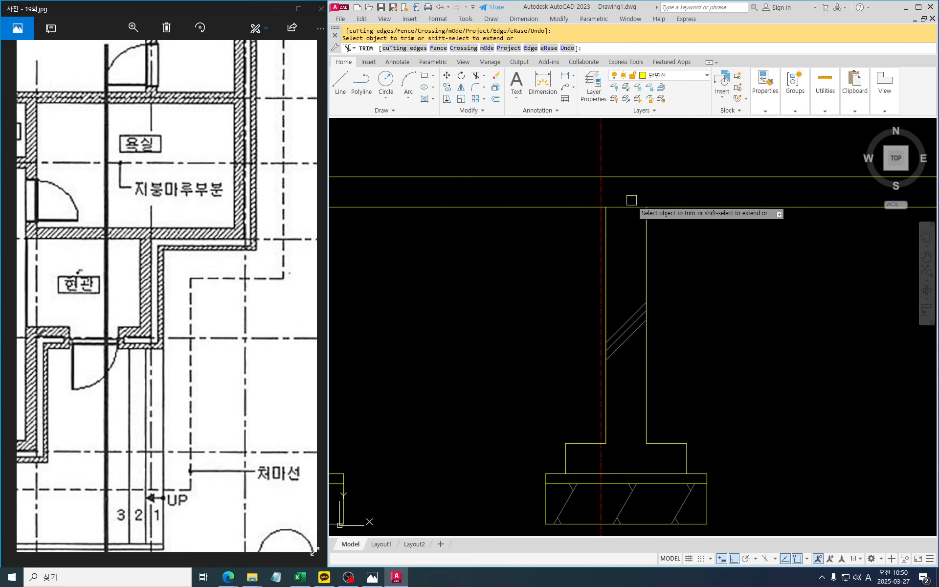
scroll(744, 248, "down", 3)
scroll(778, 218, "up", 3)
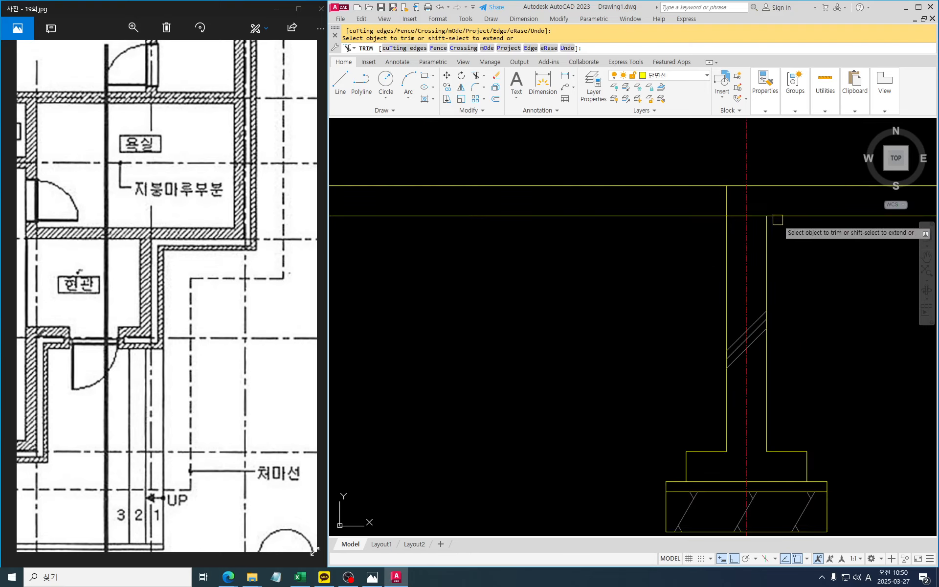
left_click(726, 202)
left_click(735, 215)
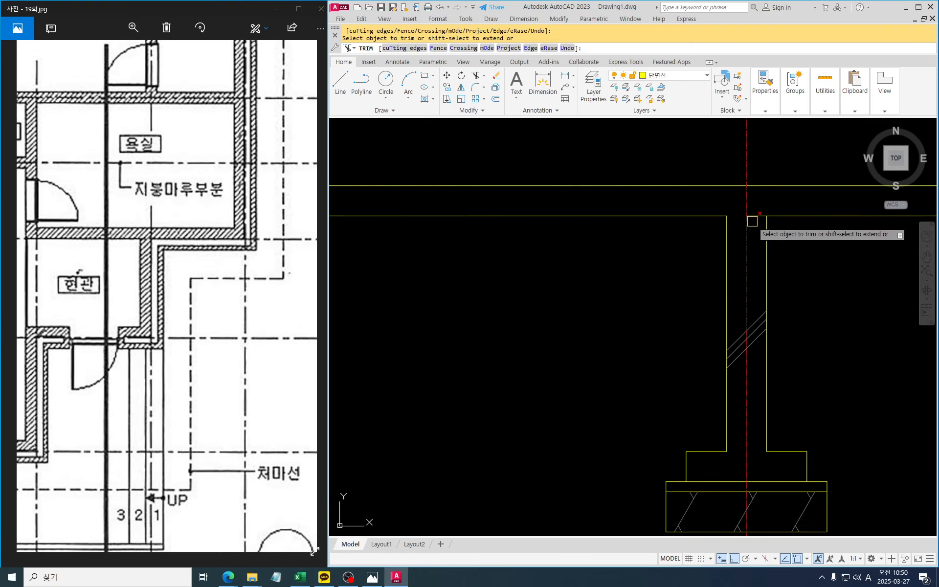
left_click(756, 217)
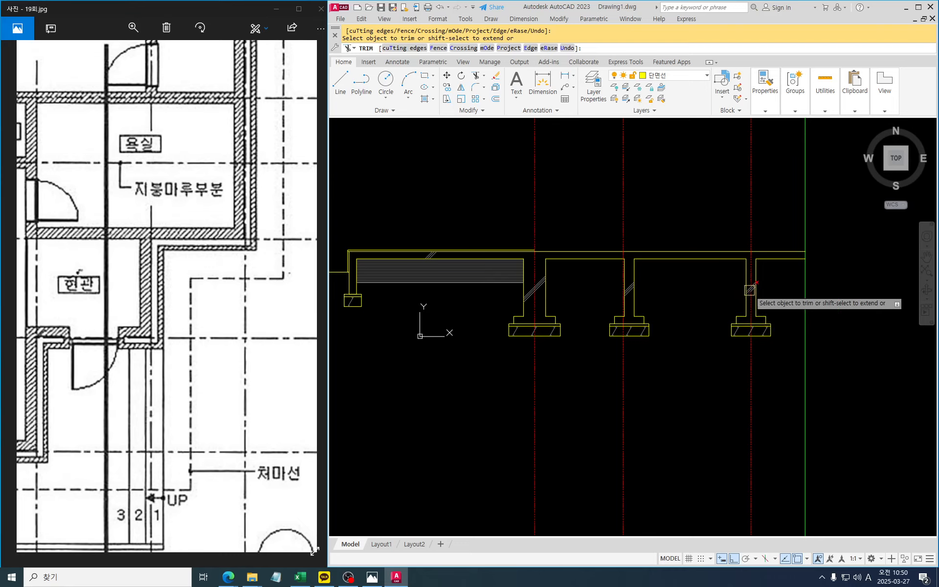
scroll(744, 294, "up", 2)
middle_click_drag(695, 296, 729, 306)
key("Escape")
key("Escape")
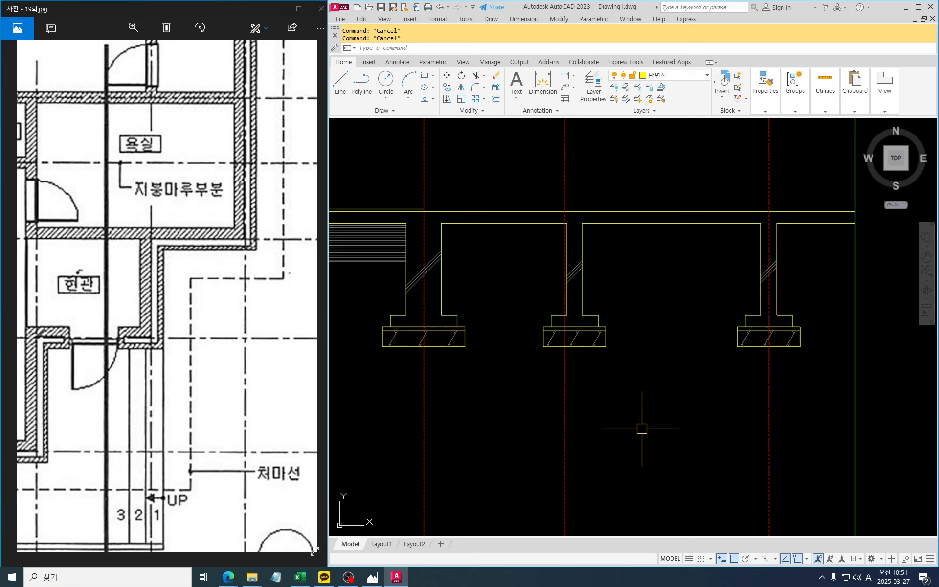
Offset the slab's underside line between the first and second foundation walls 85 downward.
type("o")
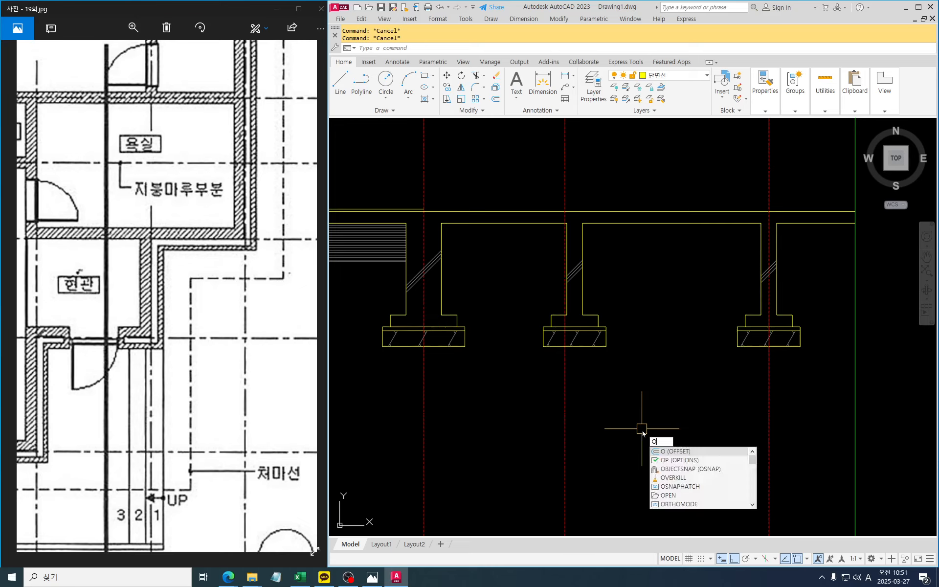
key("Return")
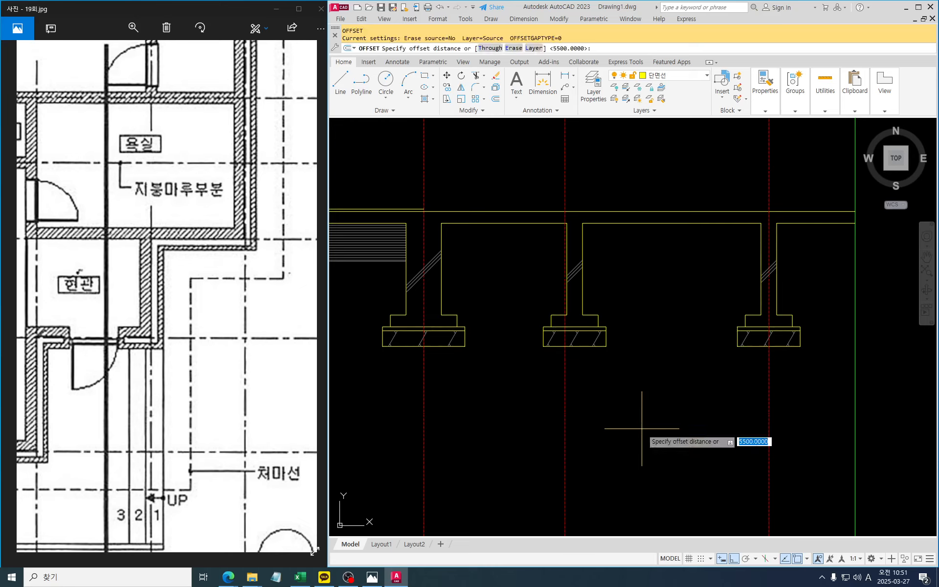
type("85")
key("Return")
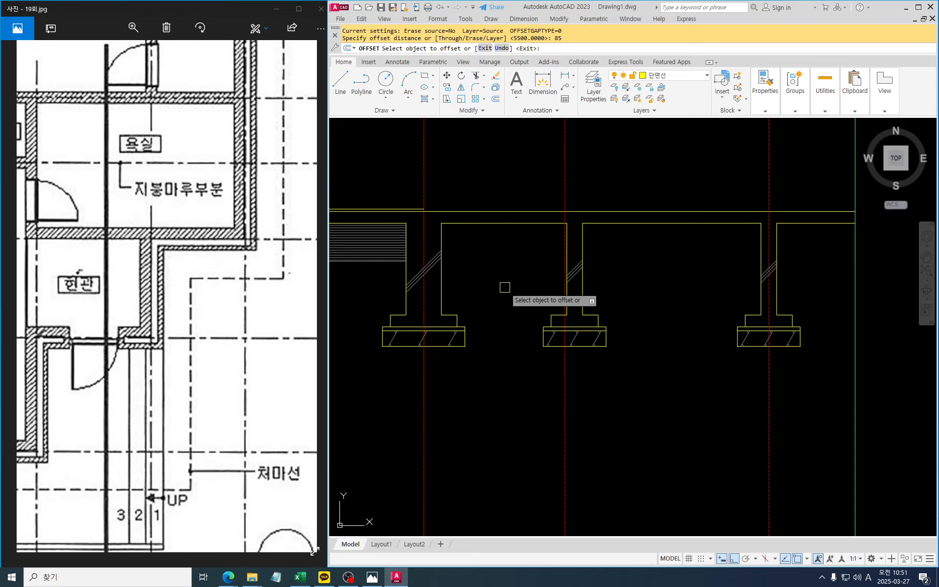
left_click(492, 225)
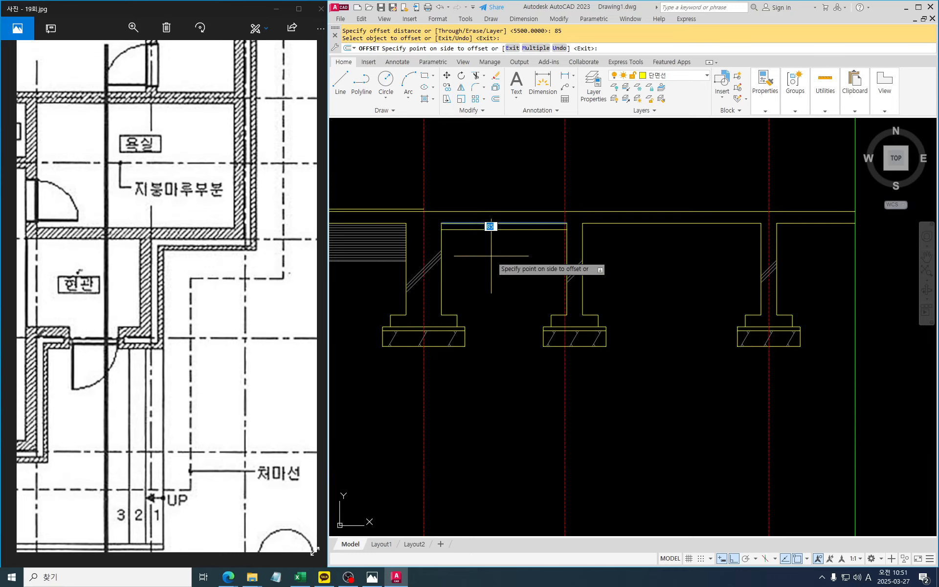
left_click(494, 253)
middle_click_drag(501, 247, 575, 262)
scroll(575, 261, "up", 4)
key("Return")
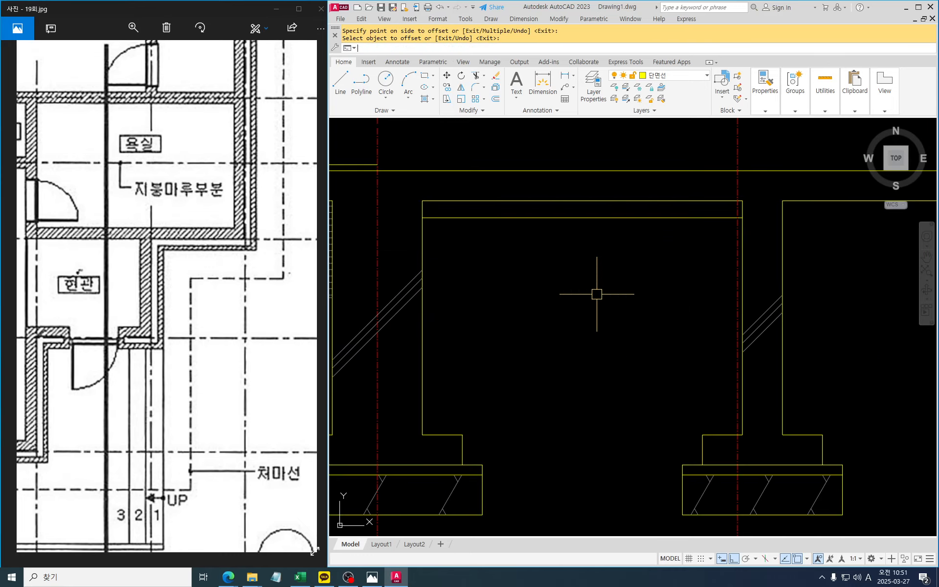
Offset the lower of the two lines beneath the slab in the first bay 50 downward.
key("Return")
type("50")
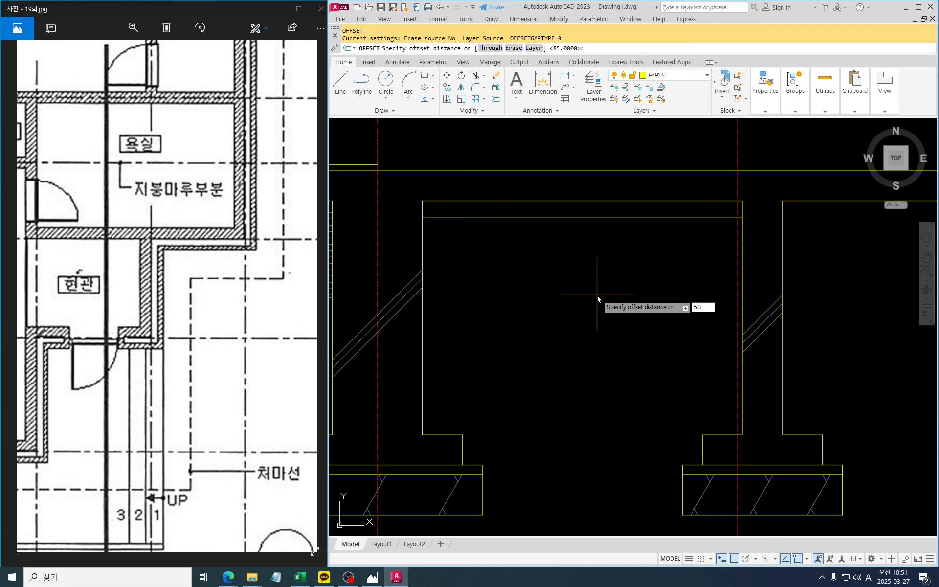
key("Return")
left_click(593, 219)
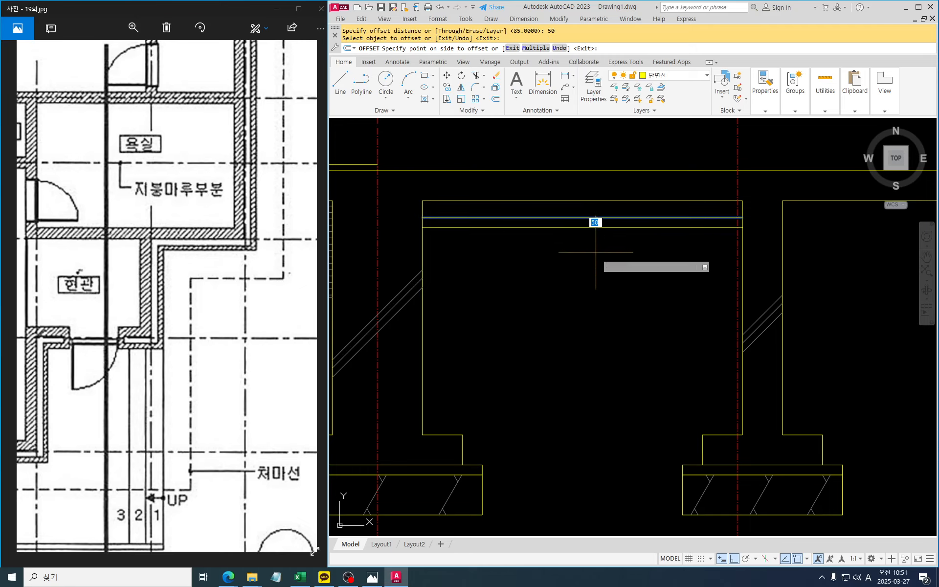
left_click(602, 338)
key("Return")
Offset the lowest line under the slab between the first and second foundation walls 200 downward.
key("Return")
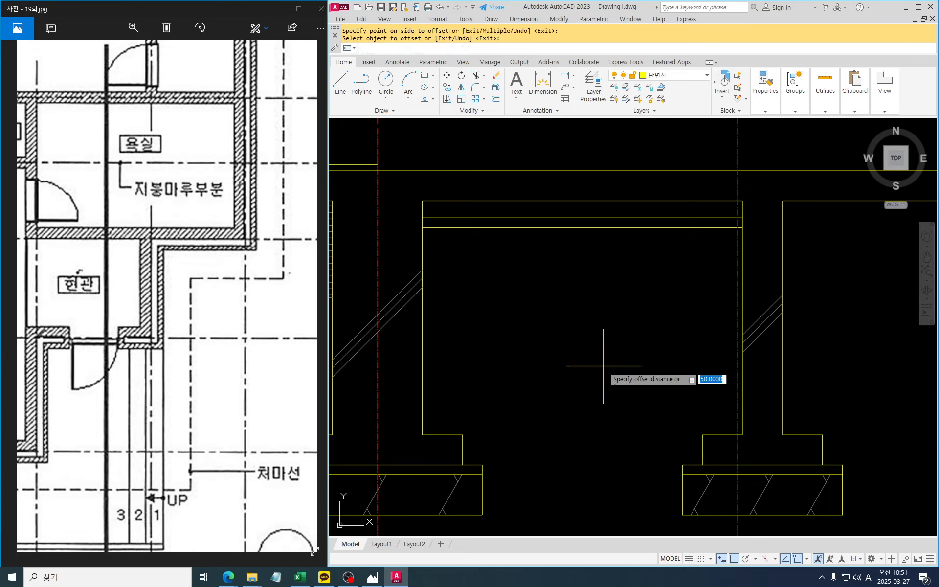
type("200")
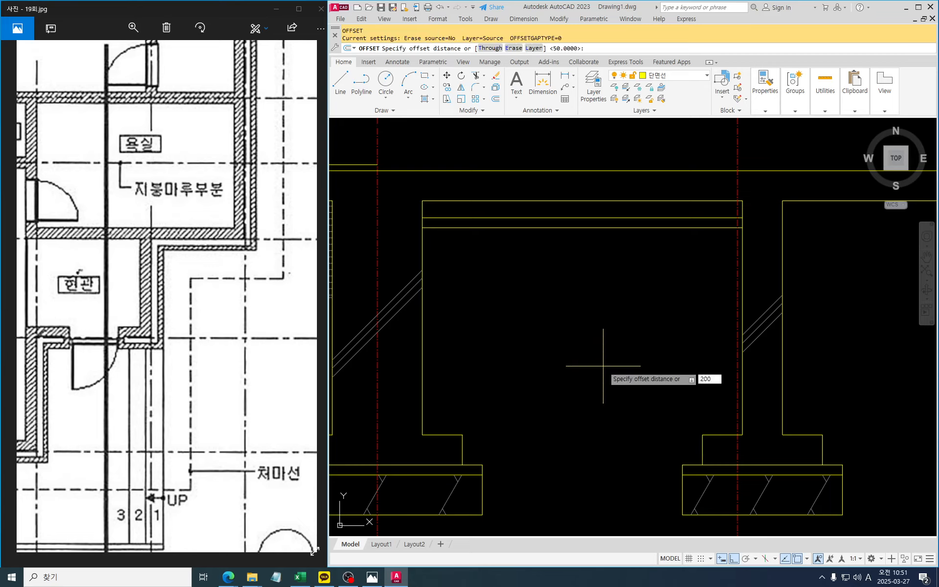
key("Return")
left_click(573, 228)
left_click(572, 322)
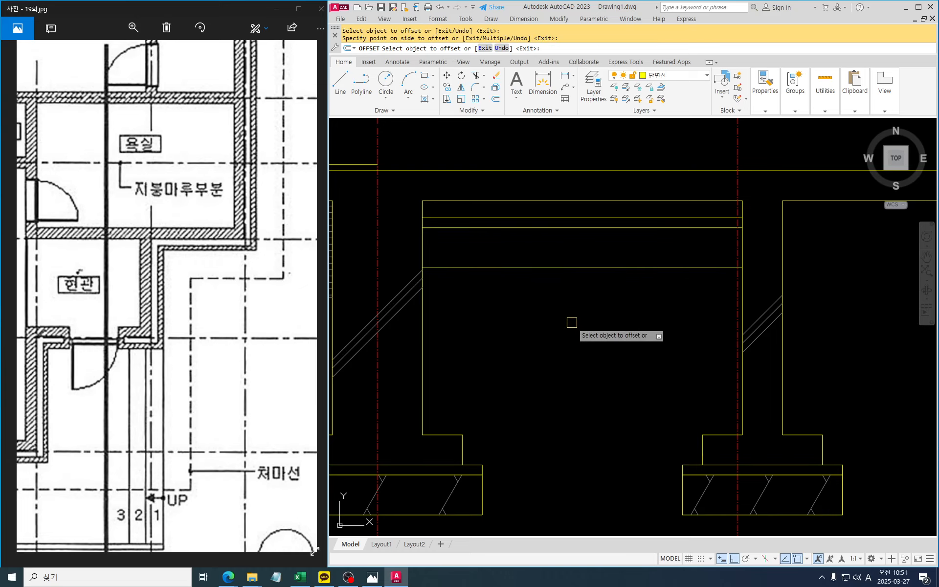
key("Return")
scroll(558, 300, "down", 2)
middle_click_drag(633, 321, 594, 328)
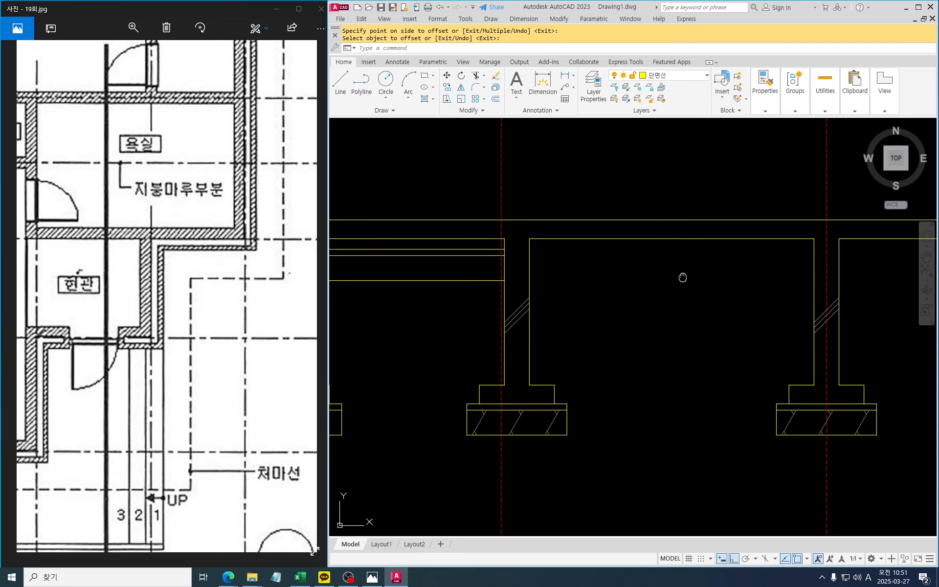
middle_click_drag(683, 278, 677, 276)
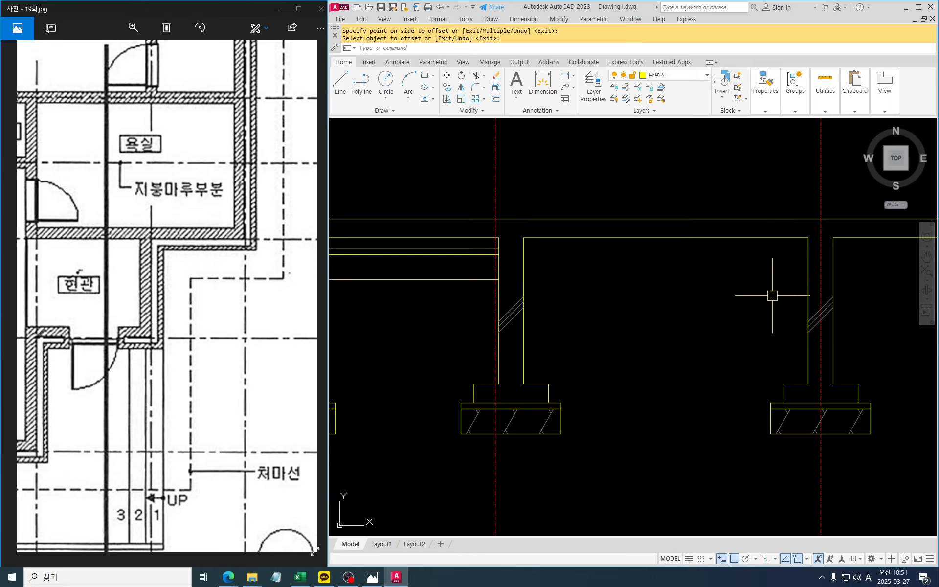
middle_click_drag(727, 321, 737, 325)
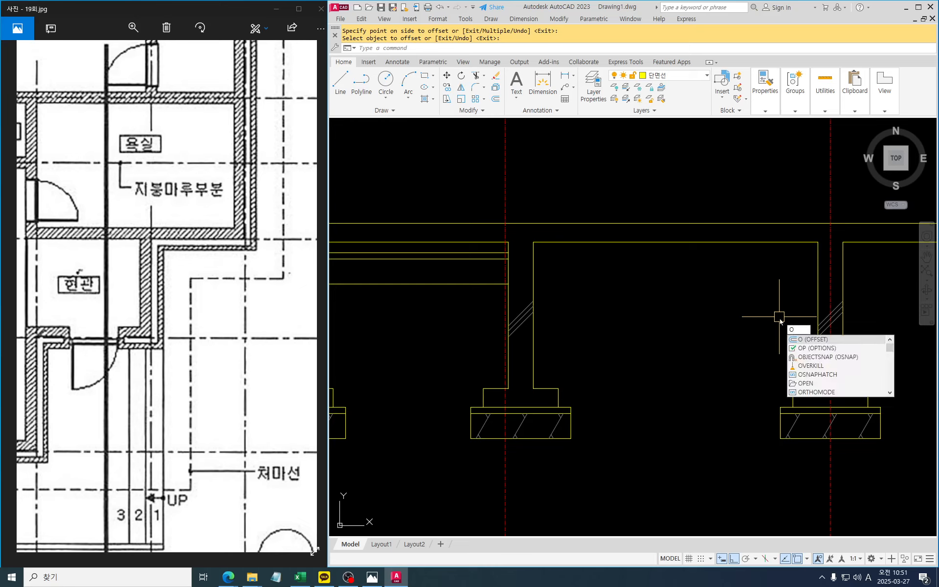
Offset the slab's underside line between the second and third foundation walls 85 downward.
key("Return")
type("875")
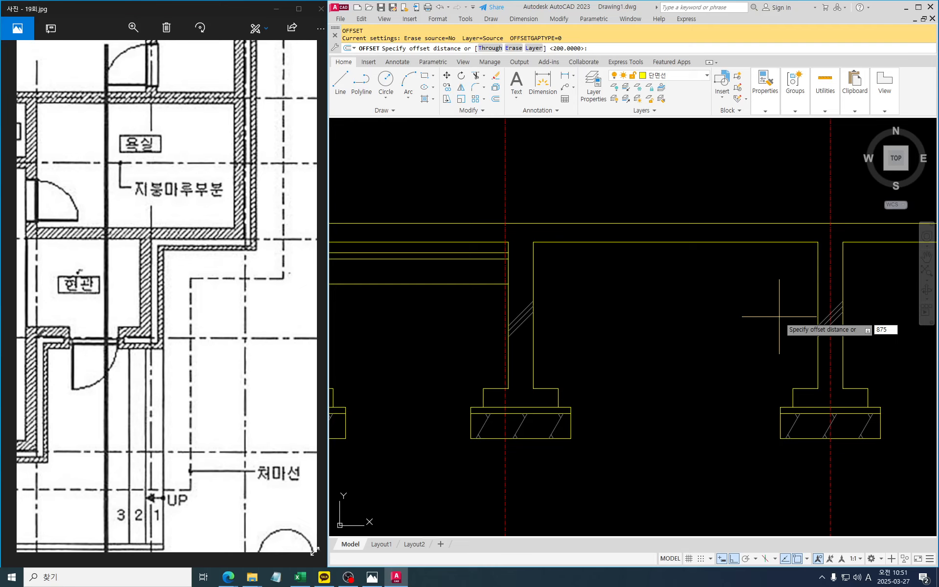
key("Return")
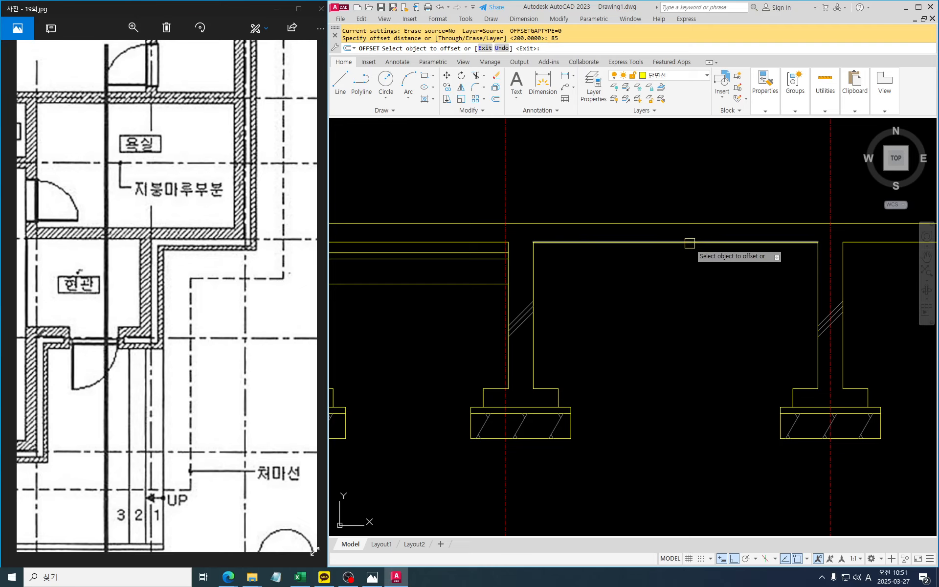
left_click(688, 242)
left_click(677, 355)
key("Return")
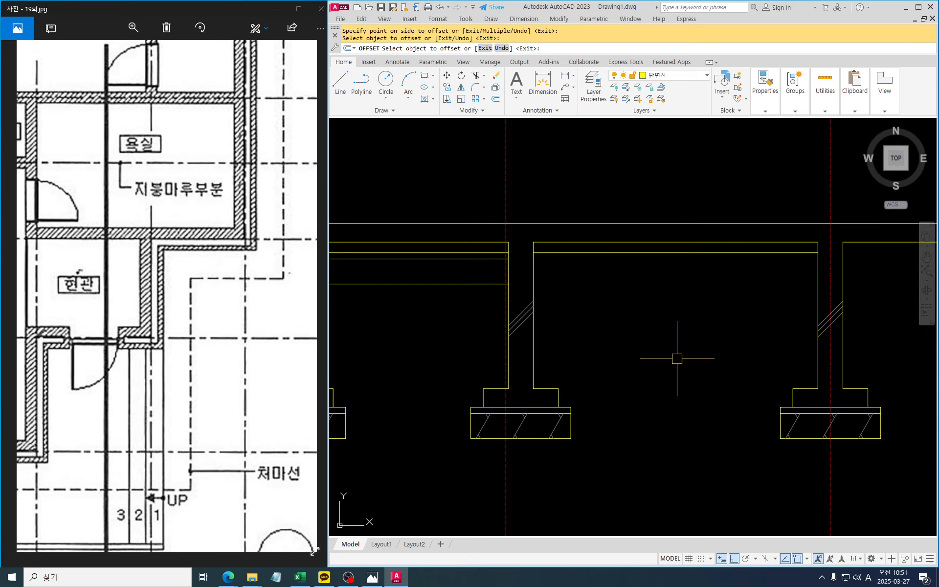
Offset the lower of the two lines beneath the slab in the second bay 50 downward.
key("Return")
type("50")
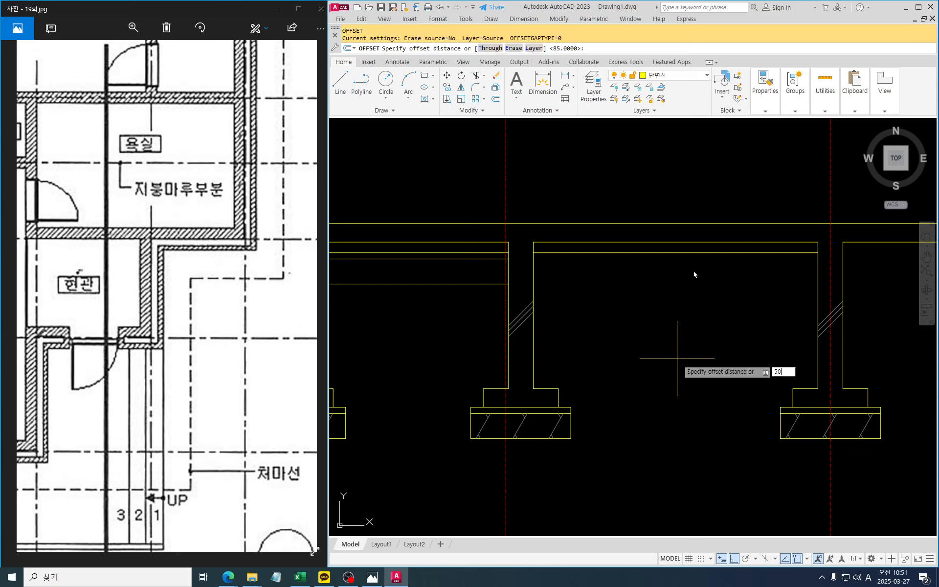
key("Return")
left_click(665, 256)
left_click(667, 299)
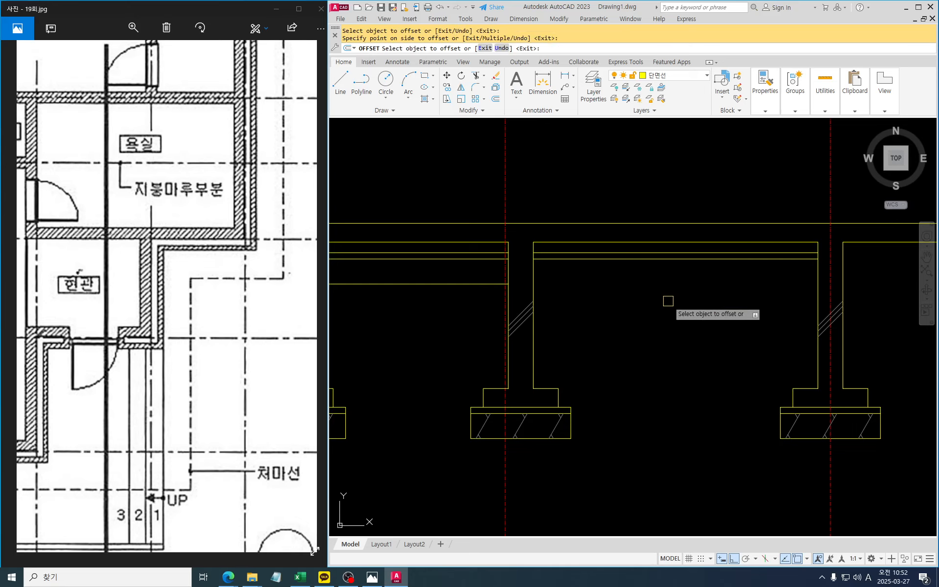
key("Return")
Offset the lowest line under the slab between the second and third foundation walls 200 downward.
key("Return")
type("200")
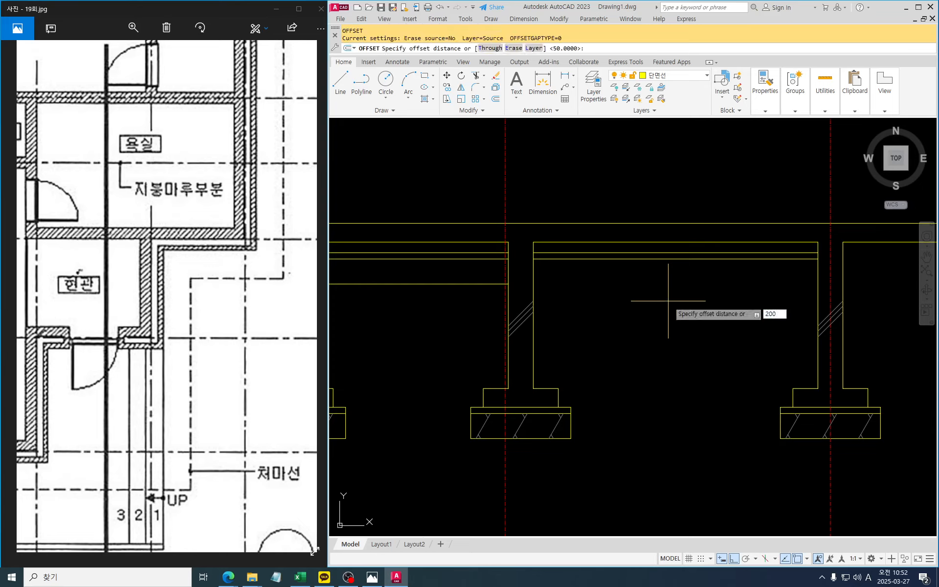
key("Return")
left_click(651, 260)
left_click(647, 330)
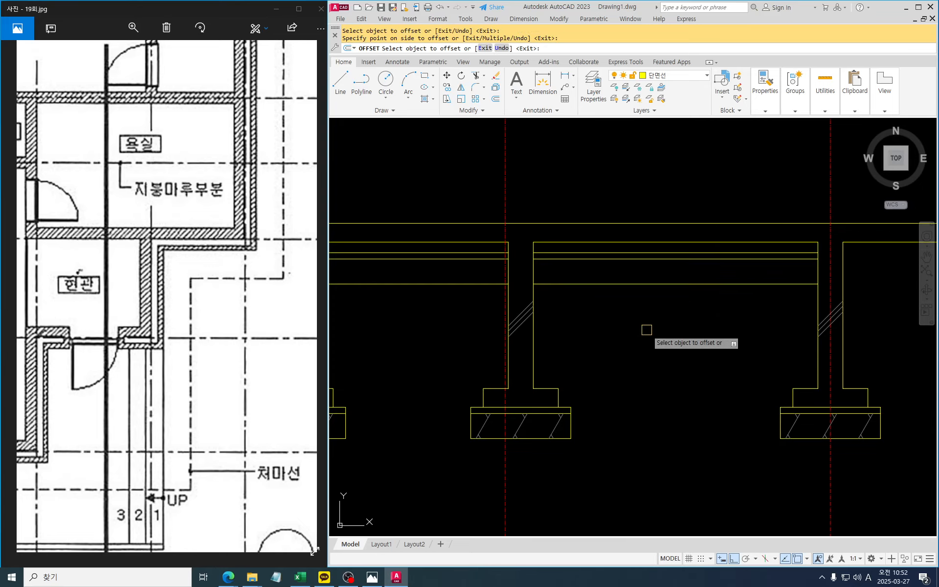
key("Return")
Offset the slab's underside line between the third foundation wall and the green vertical construction line 85 downward.
left_click(151, 147)
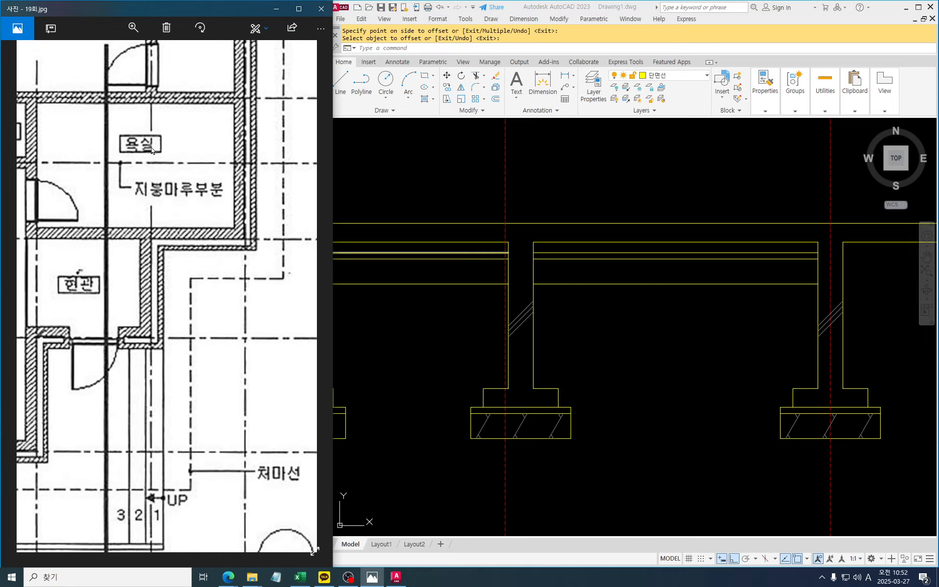
left_click_drag(151, 148, 176, 260)
left_click(619, 332)
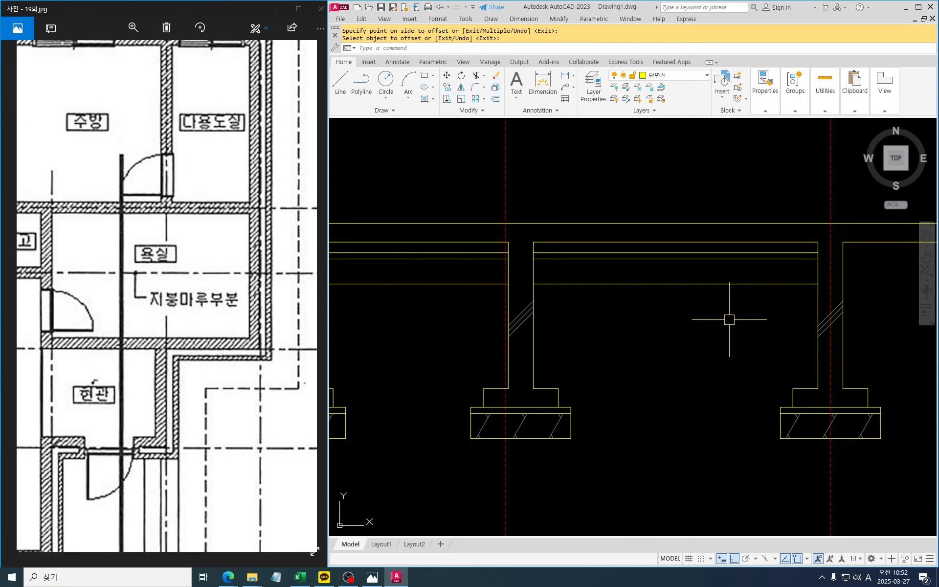
middle_click_drag(729, 320, 487, 309)
middle_click_drag(678, 289, 684, 305)
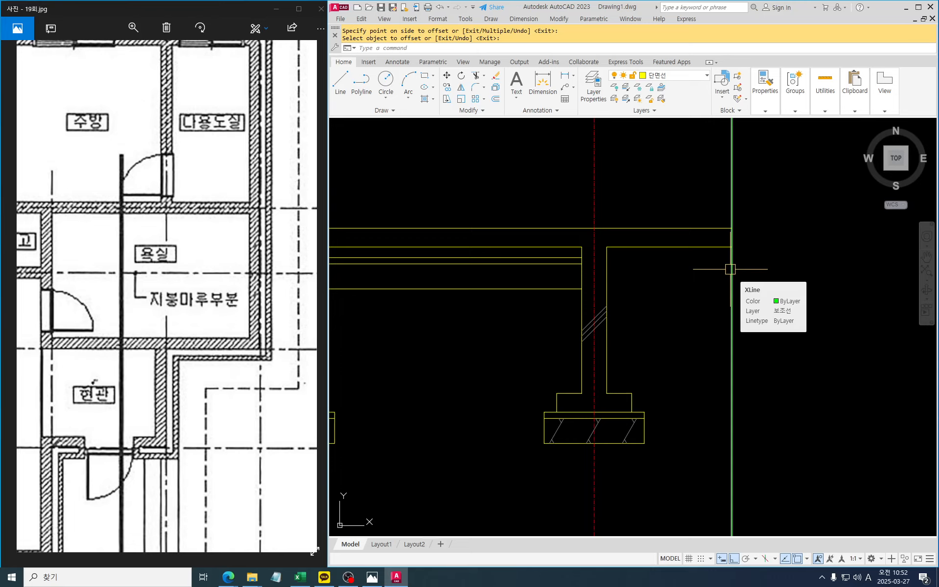
type("O")
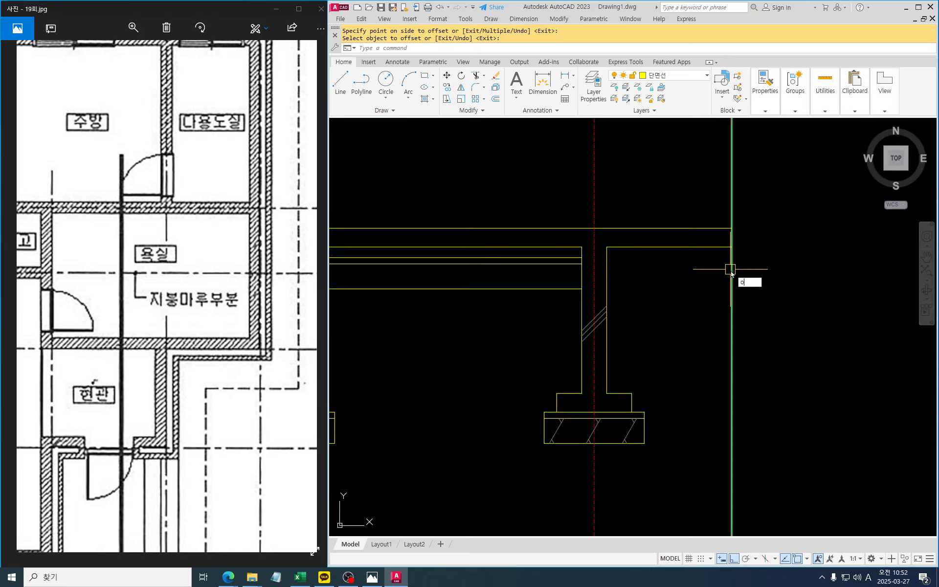
key("Return")
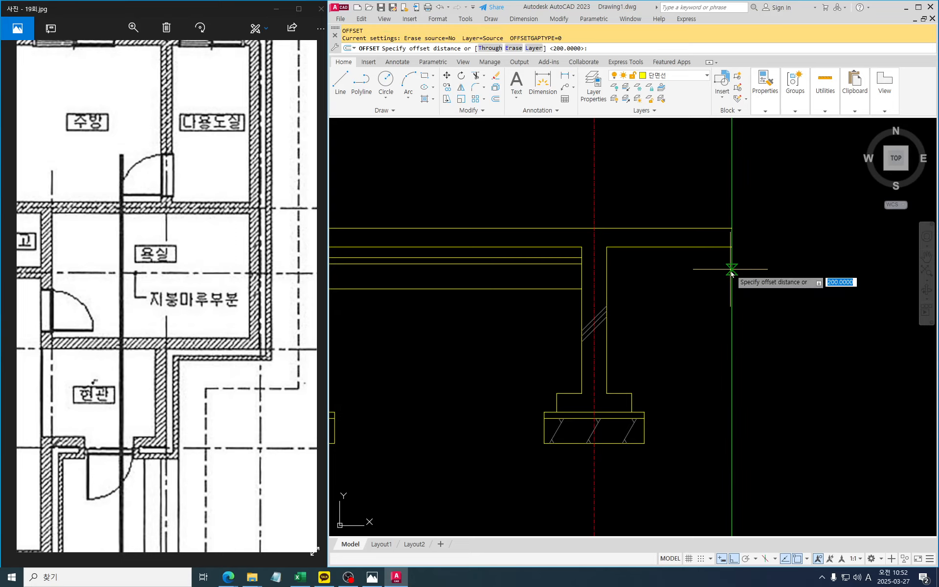
type("85")
key("Return")
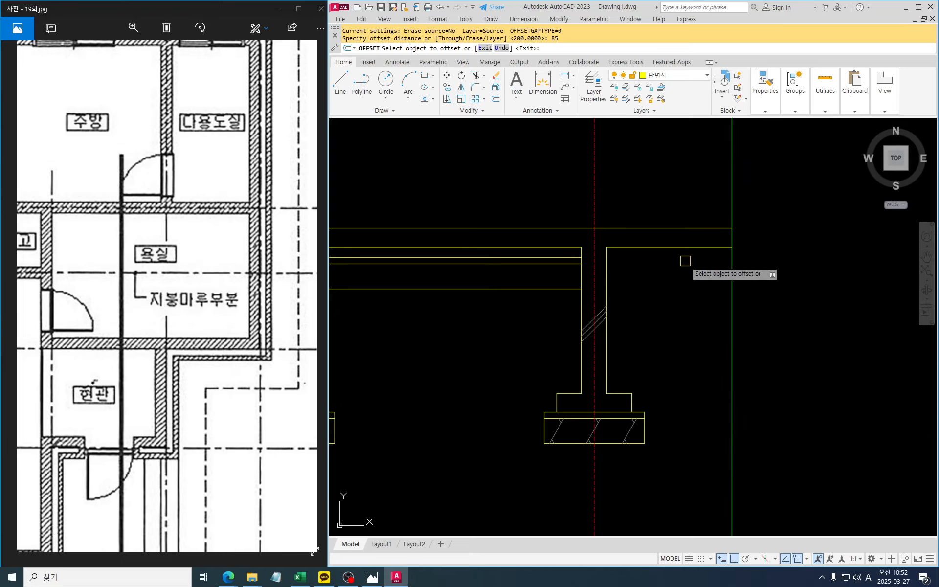
left_click(682, 248)
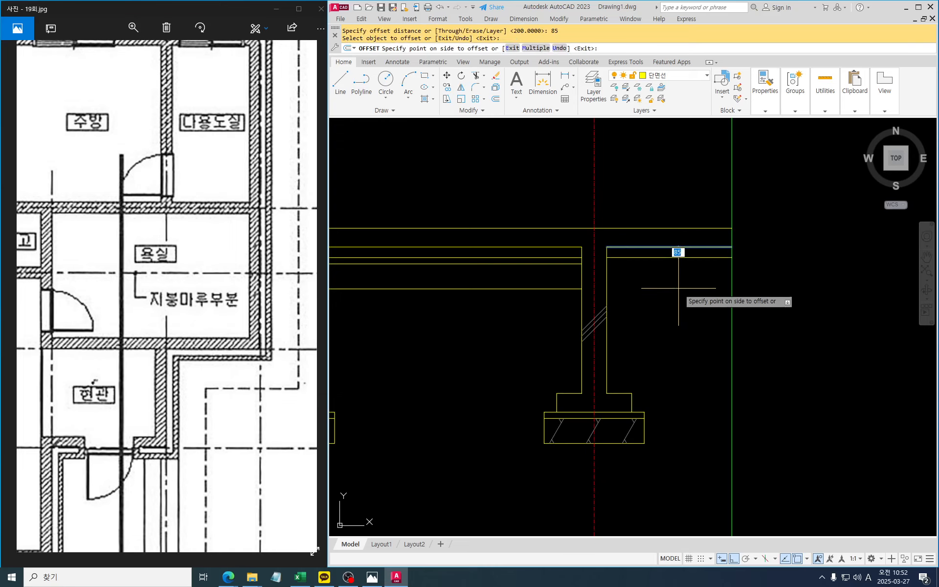
left_click(679, 354)
key("Return")
Offset the lower line beneath the slab between the third foundation wall and the green construction line by 50.
key("Return")
type("50")
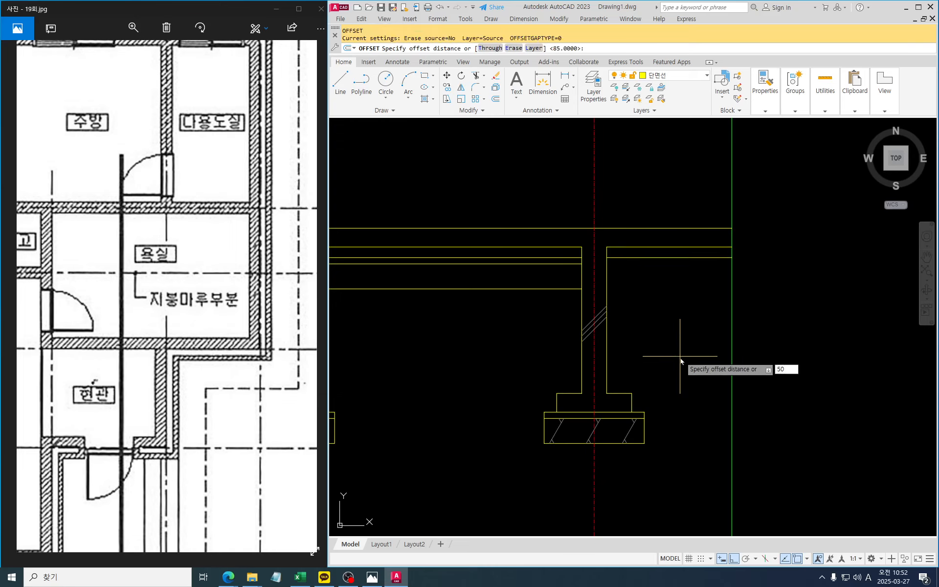
key("Return")
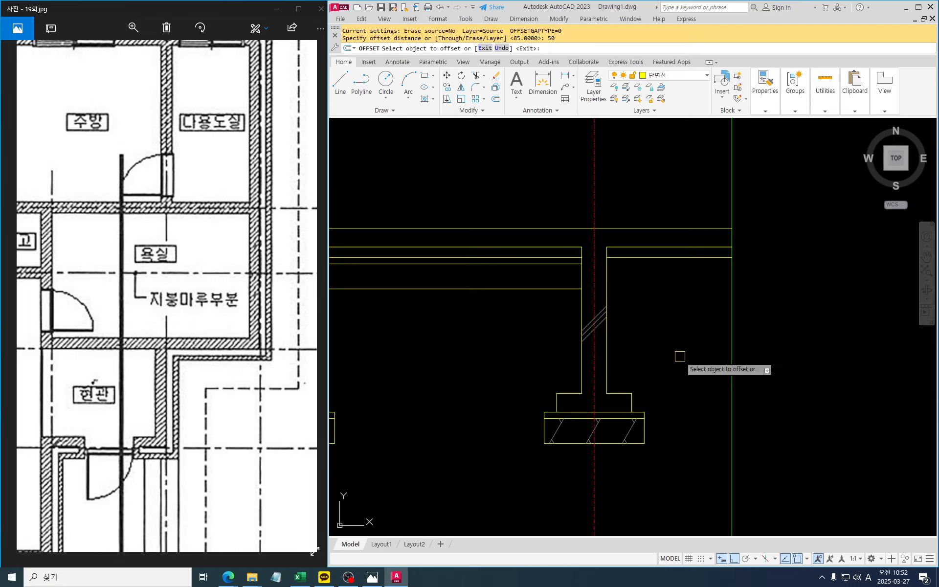
Offset the lowest slab line in the right bay 50 downward.
left_click(664, 258)
left_click(667, 328)
key("Return")
Offset the new lowest line of the right bay 200 downward to form the slab's underside.
key("Return")
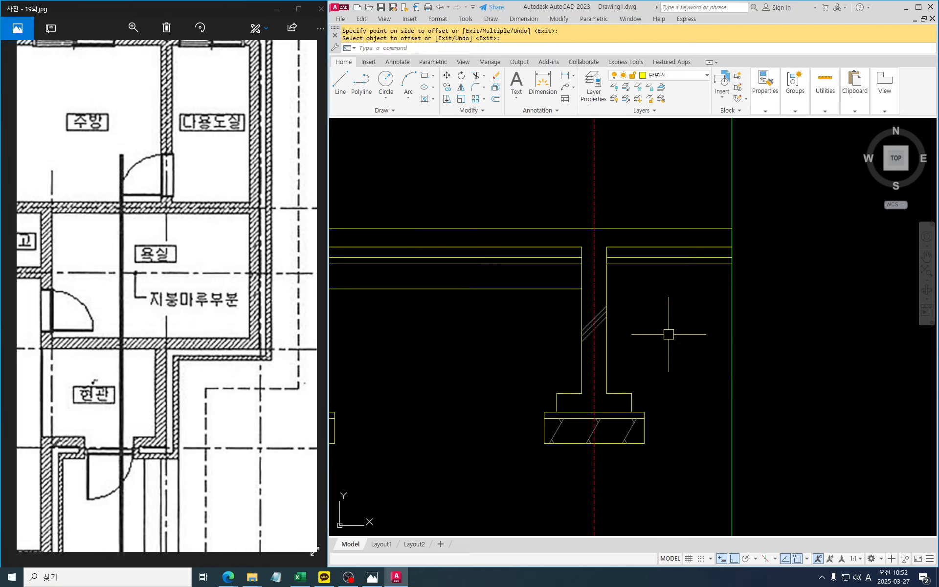
type("200")
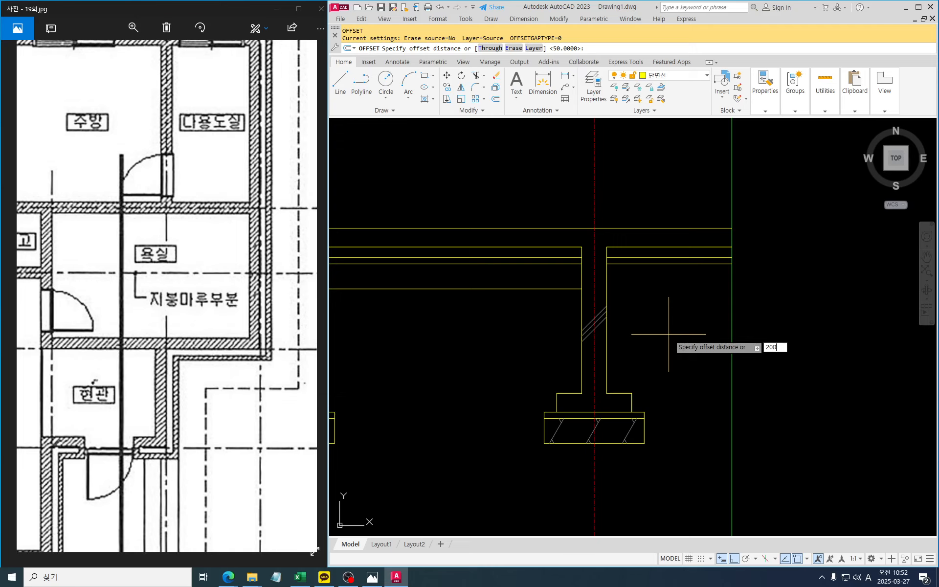
key("Return")
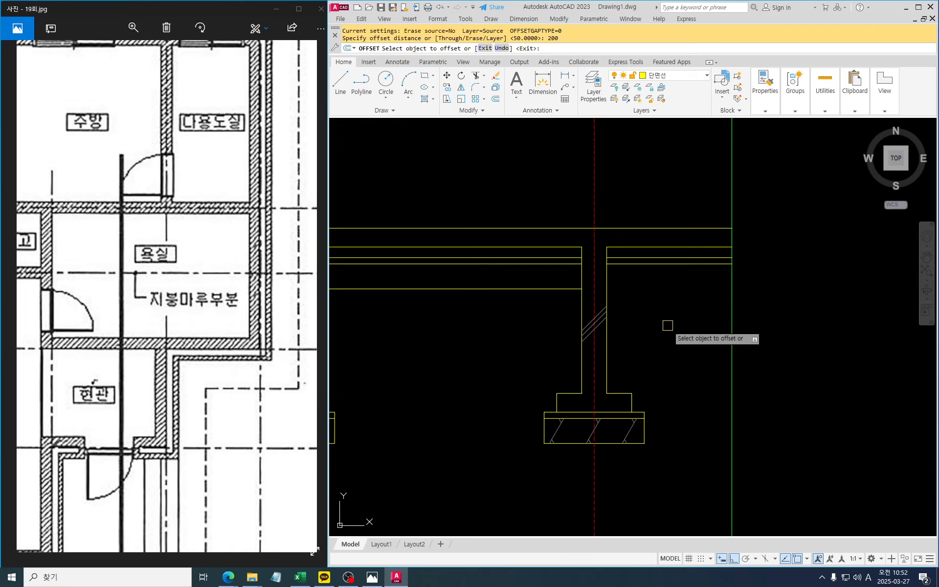
left_click(668, 264)
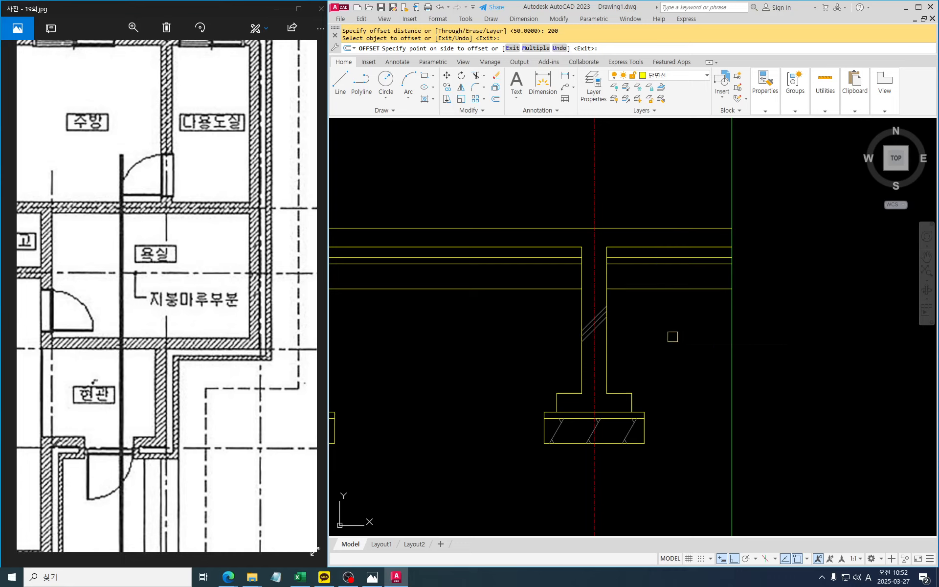
left_click(670, 335)
scroll(719, 321, "down", 3)
scroll(741, 323, "up", 2)
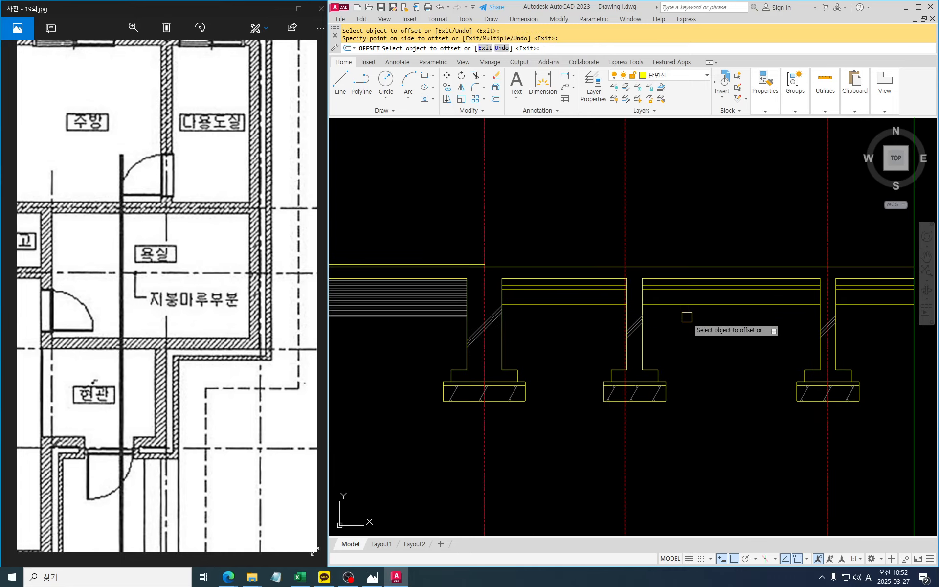
middle_click_drag(685, 313, 545, 290)
key("Return")
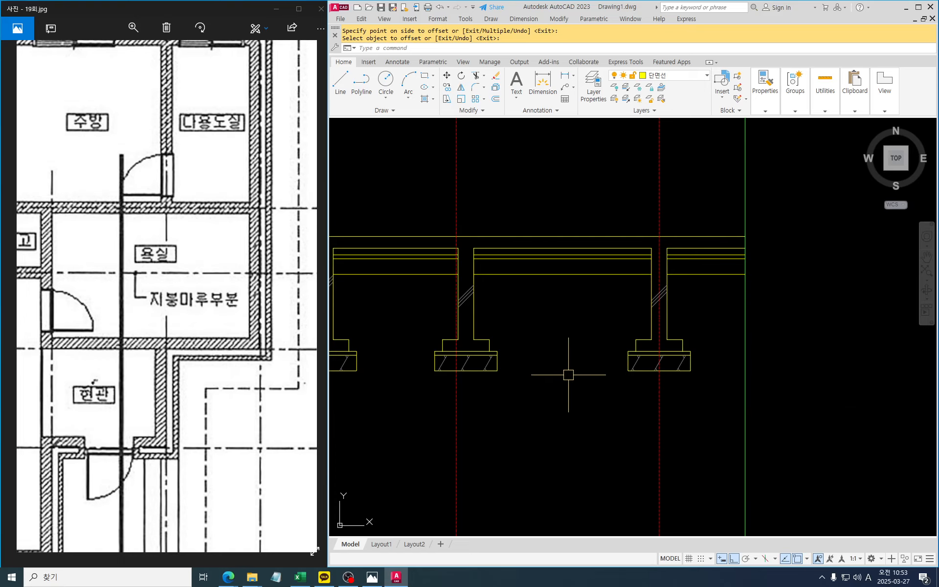
Copy the middle diagonal concrete mark of the wide footing into the slab band of the left bay.
scroll(629, 388, "up", 2)
scroll(440, 361, "up", 3)
key("Escape")
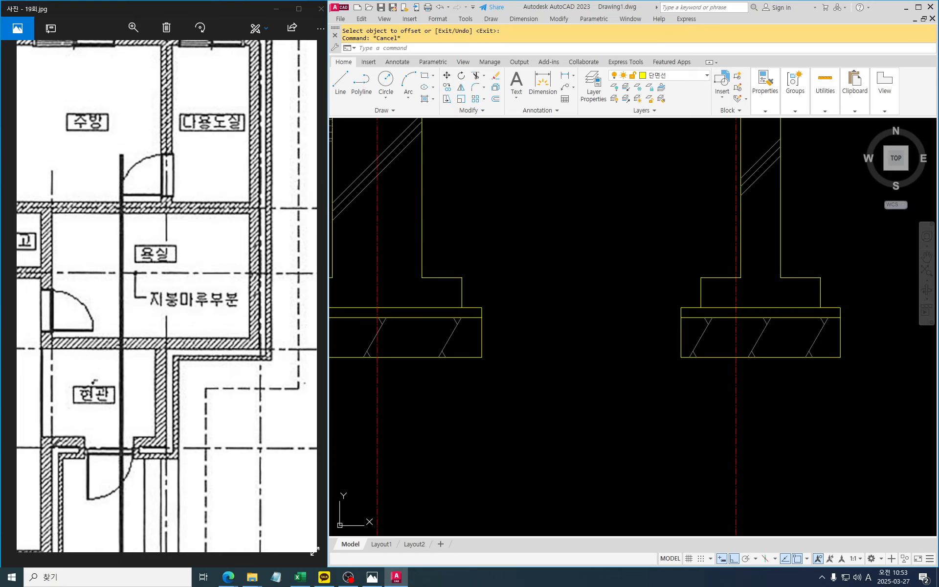
key("Escape")
type("c")
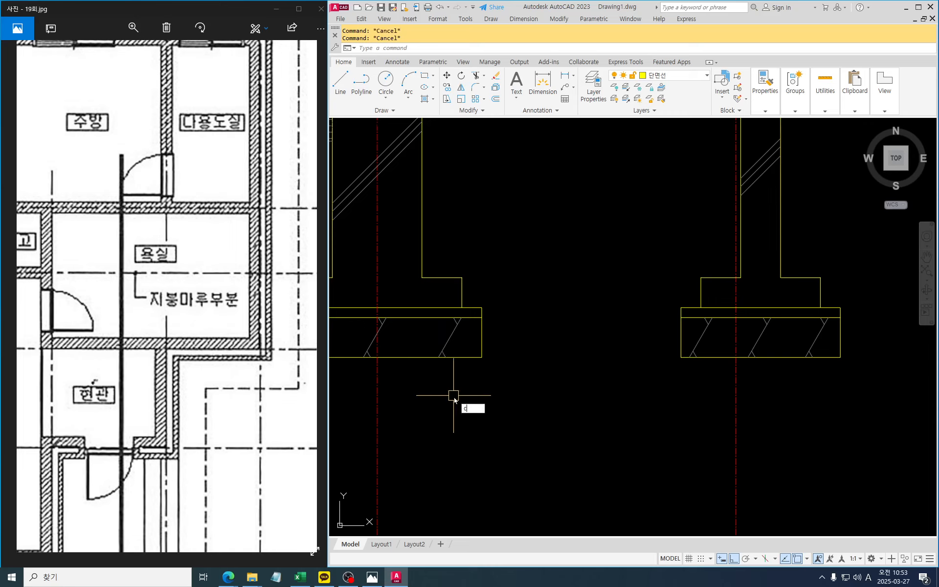
type("o")
key("Return")
left_click(349, 294)
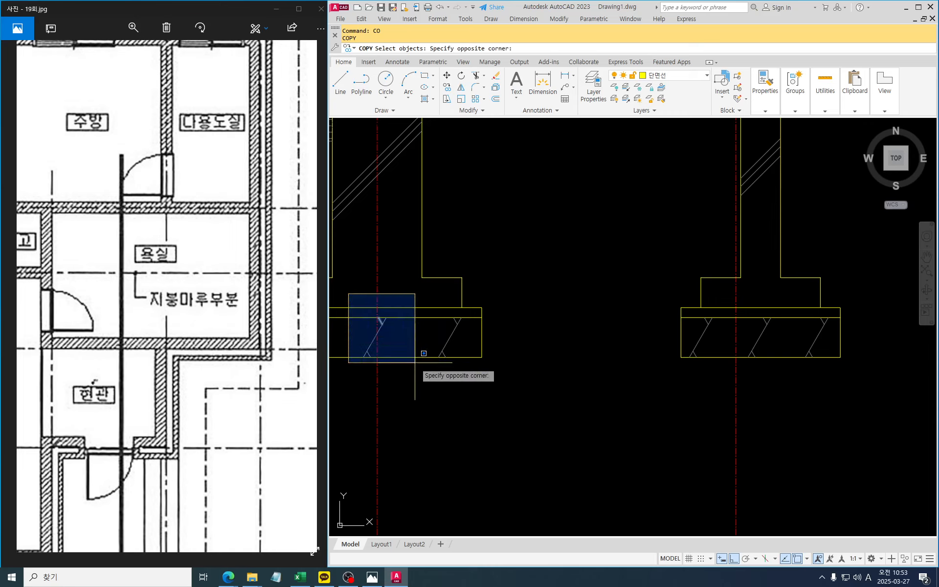
left_click(415, 362)
key("Return")
left_click(384, 318)
scroll(457, 317, "down", 2)
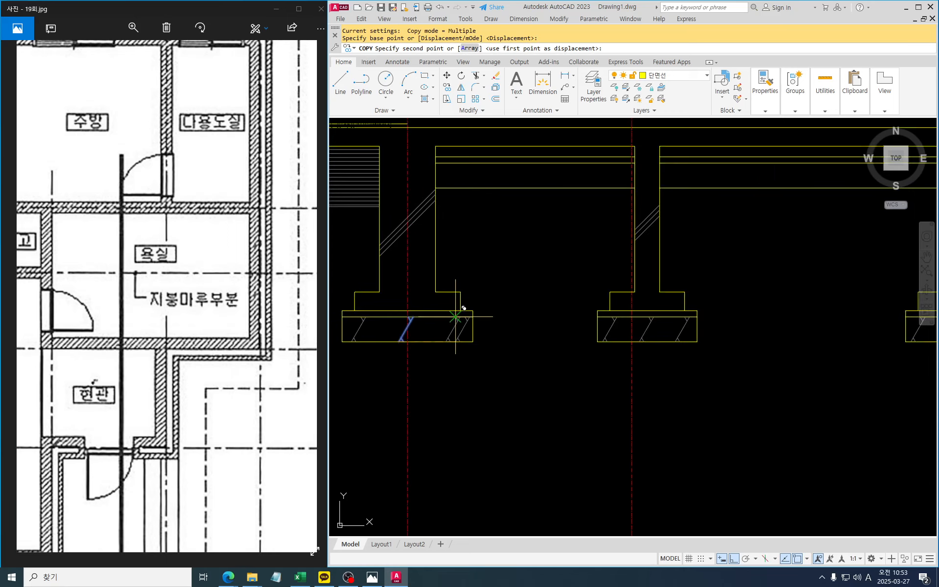
middle_click_drag(456, 317, 455, 376)
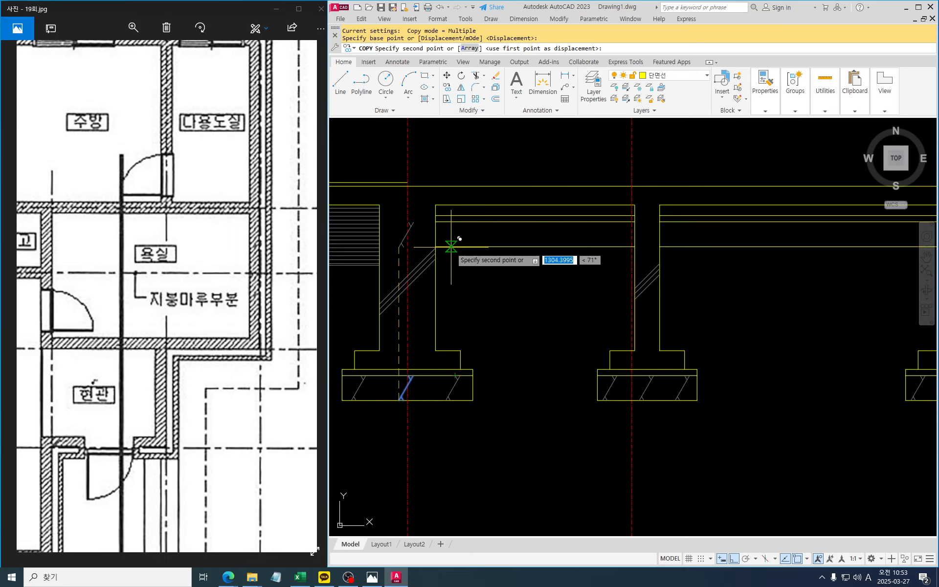
left_click(451, 247)
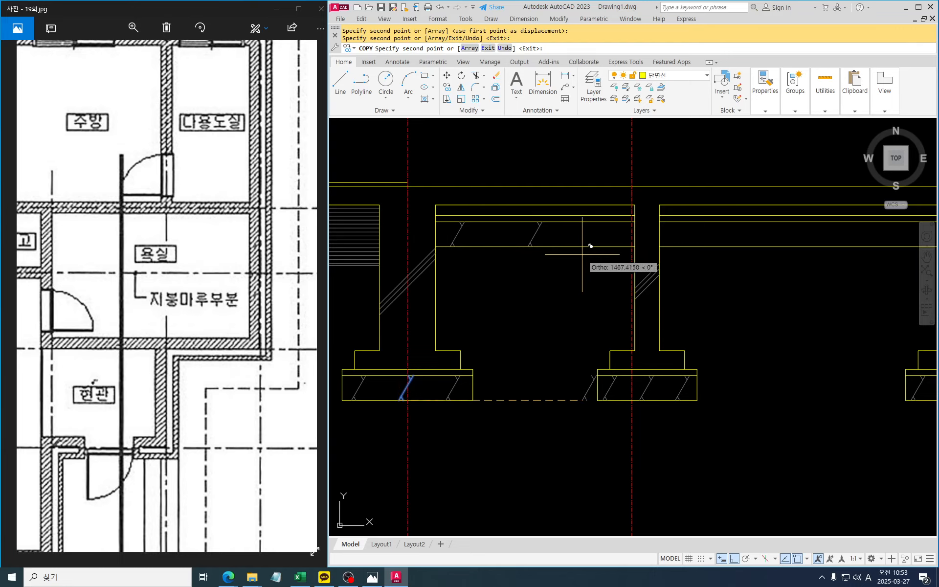
Place further copies of the diagonal concrete mark along the remaining slab bands through the middle and right bays.
middle_click_drag(568, 356, 414, 357)
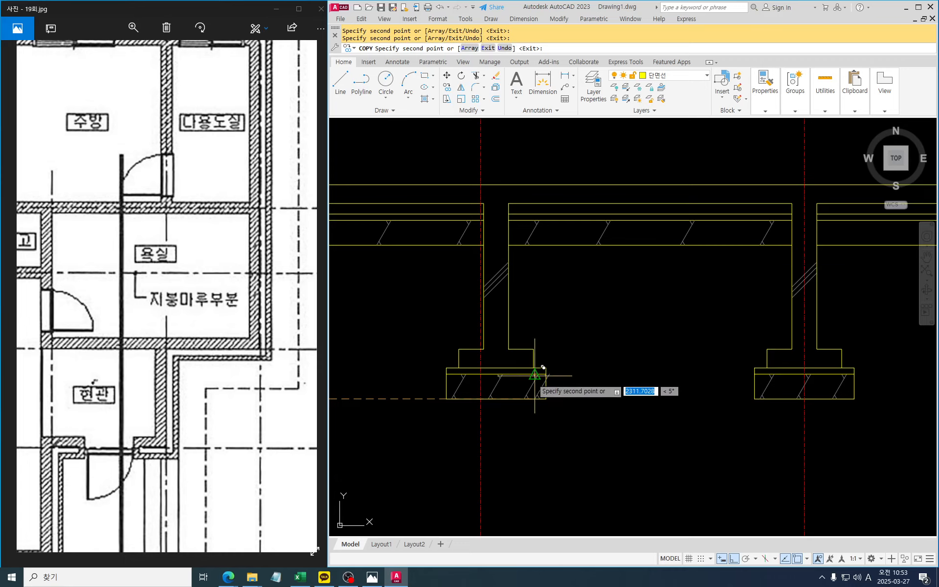
middle_click_drag(680, 349, 436, 355)
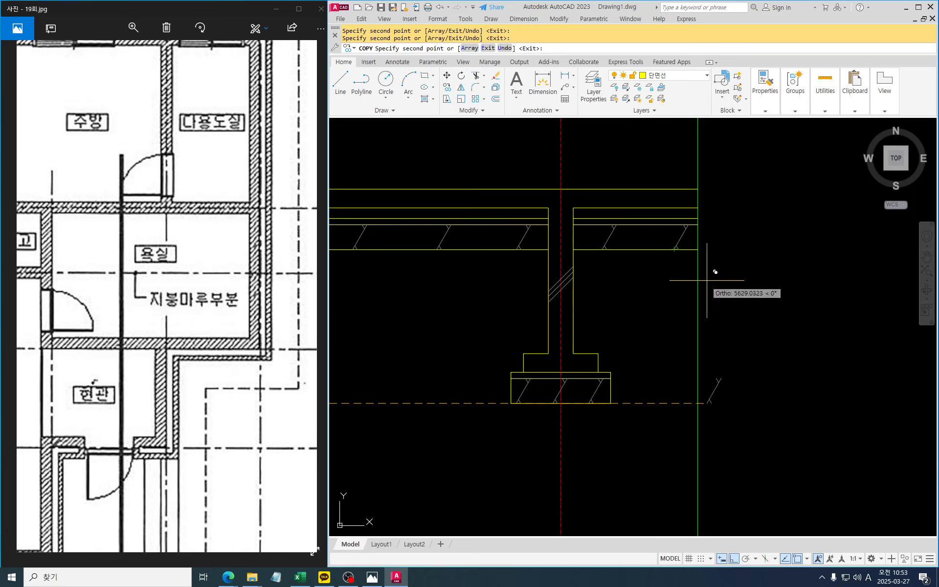
scroll(707, 280, "down", 2)
key("Escape")
mouse_move(675, 374)
middle_mouse_down()
mouse_move(619, 374)
mouse_move(695, 341)
mouse_move(669, 356)
middle_mouse_up()
key("Escape")
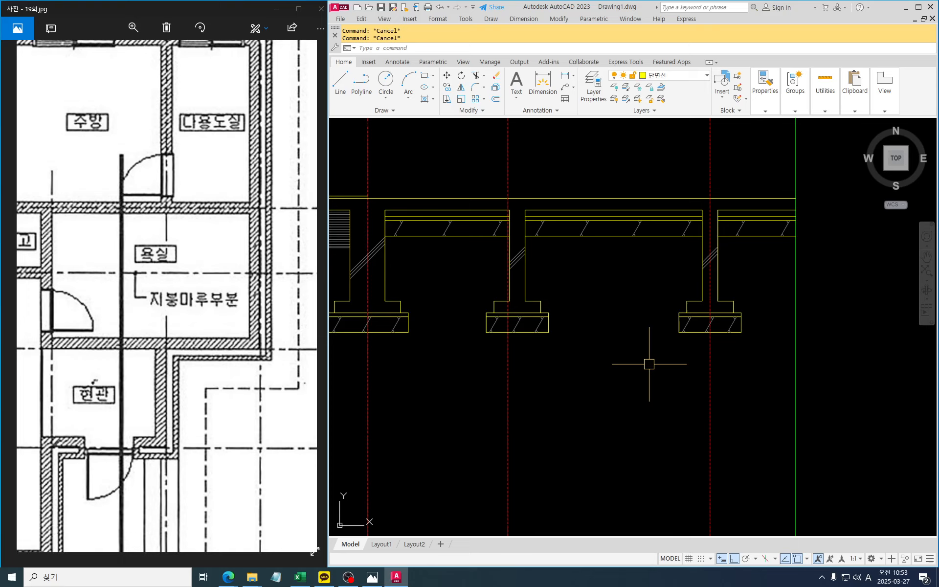
Hatch the top strips of the left, middle and right slab bays with the ANSI37 pattern at angle 0.
middle_click_drag(596, 273, 604, 296)
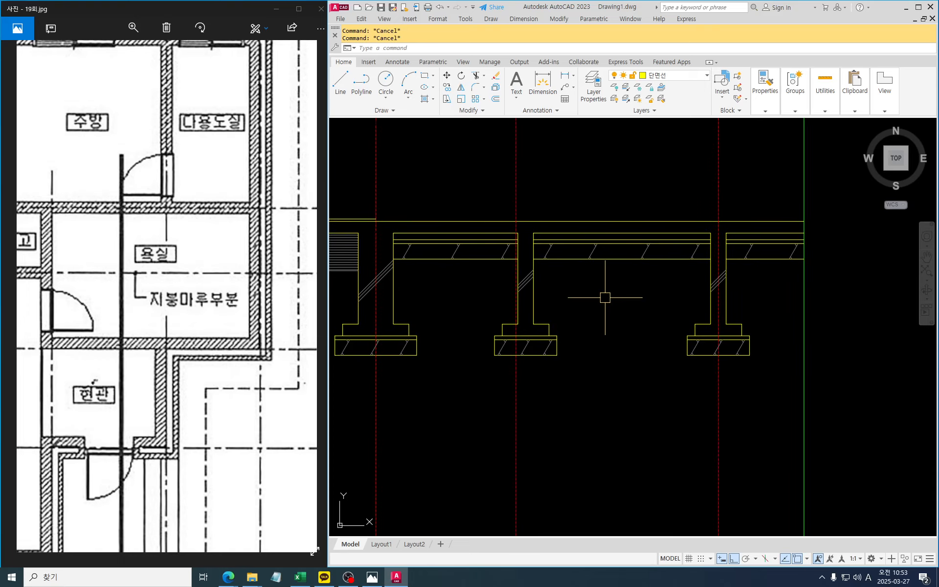
type("H")
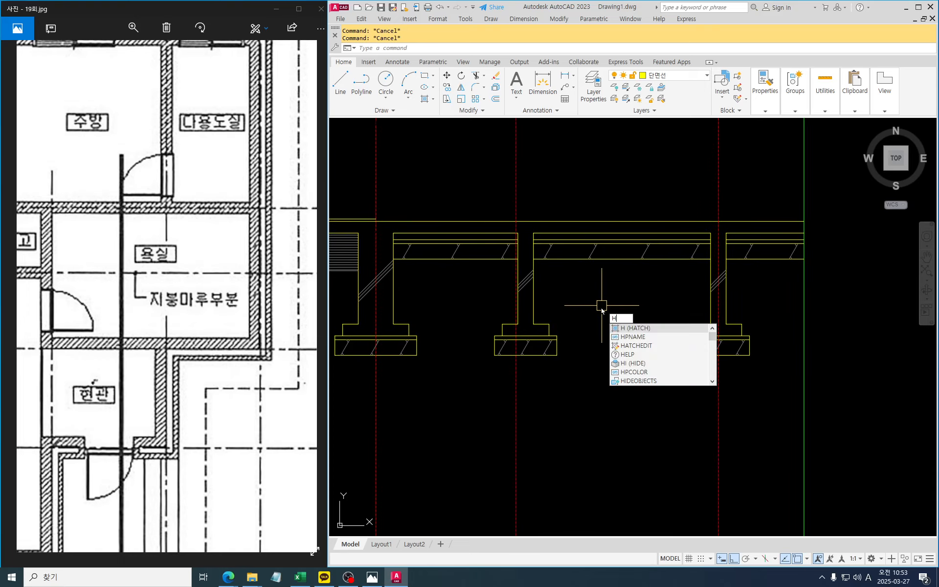
key("Return")
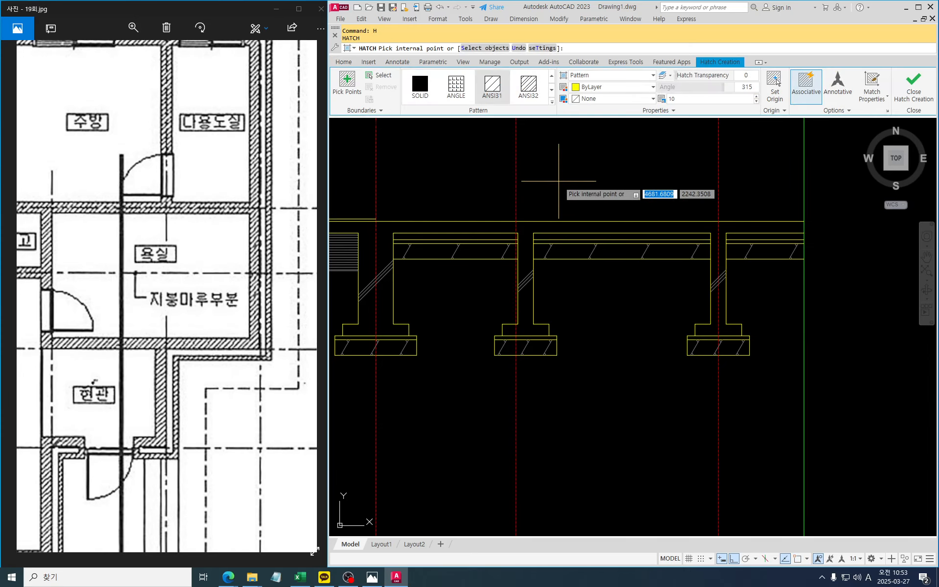
left_click(552, 104)
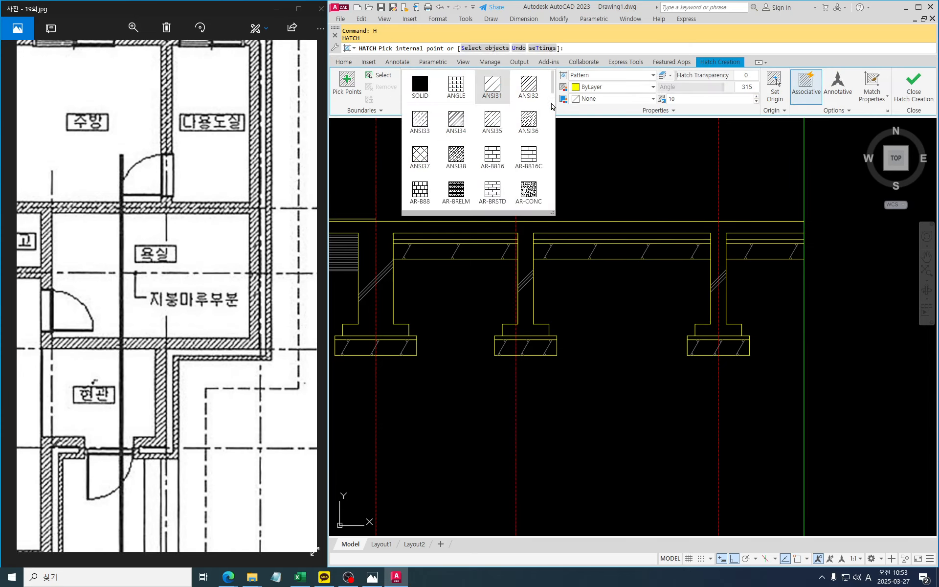
left_click(421, 157)
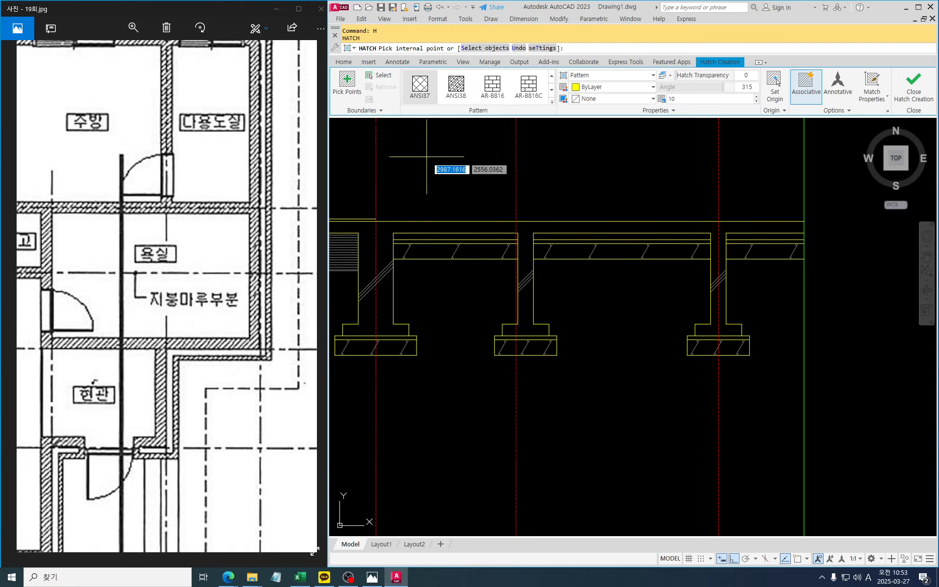
left_click(752, 91)
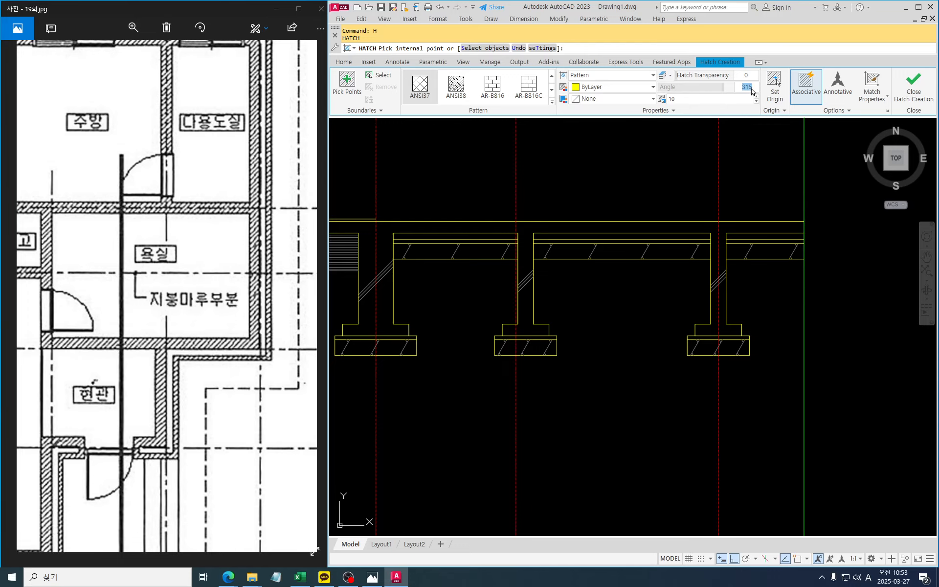
type("0")
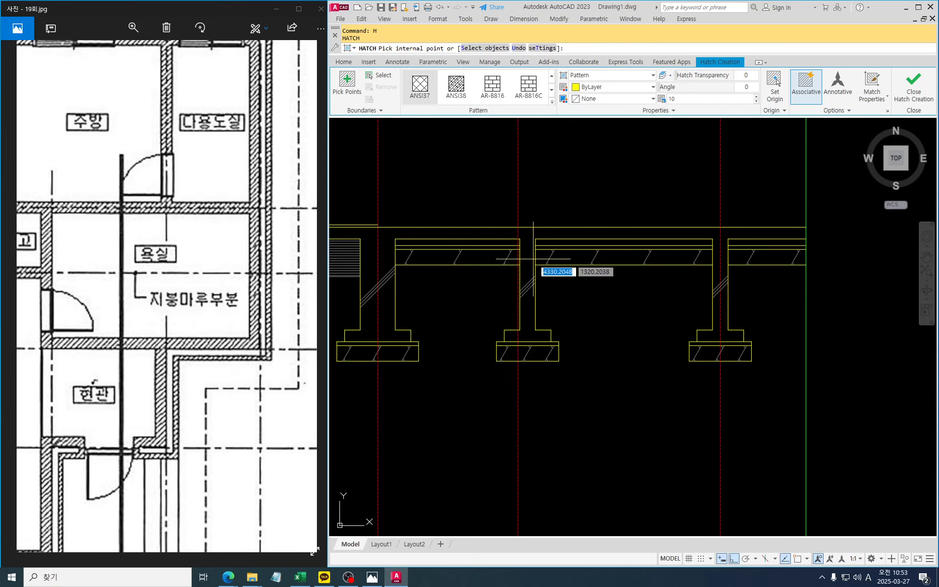
left_click(485, 242)
left_click(585, 242)
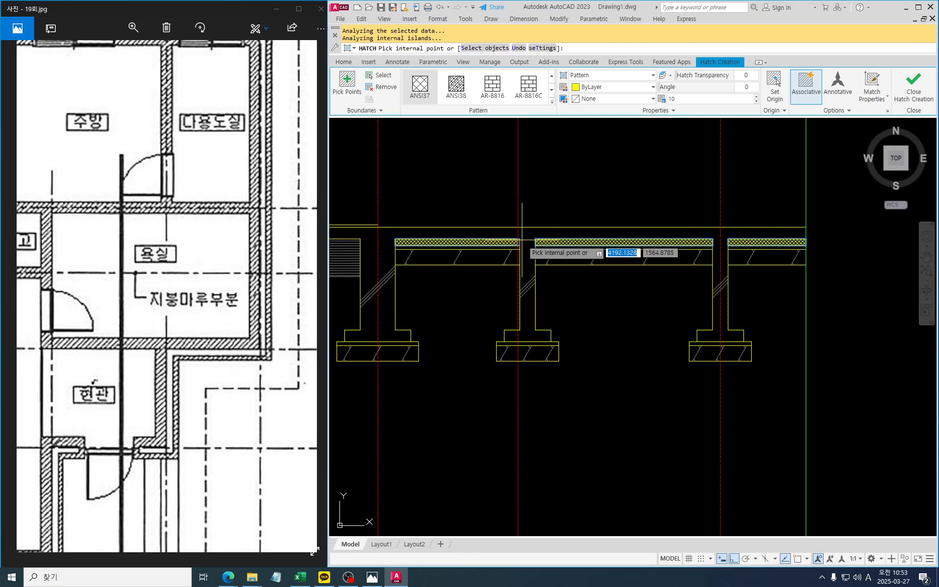
scroll(521, 241, "up", 4)
scroll(537, 240, "down", 2)
key("Return")
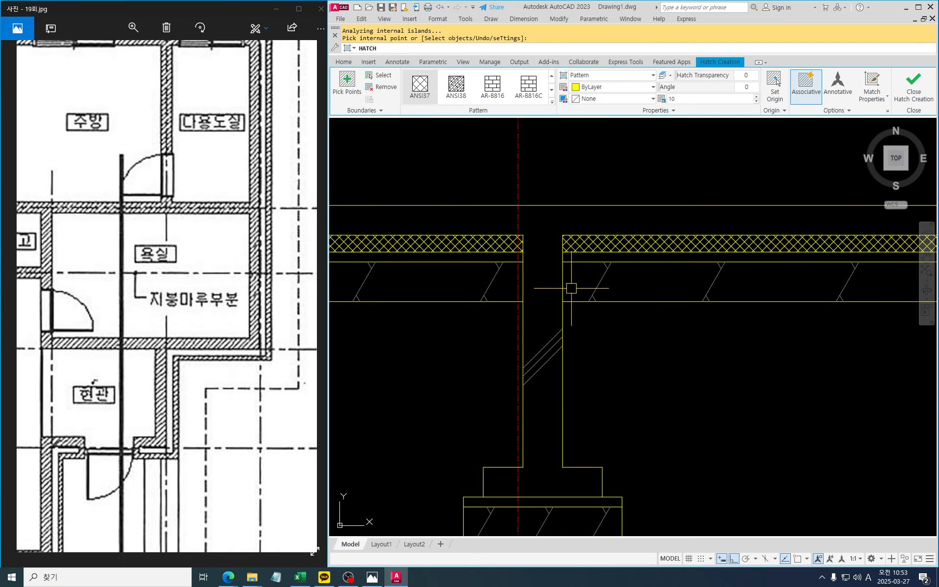
Match the properties of the new ANSI37 hatch to those of a diagonal concrete mark.
type("ma")
key("Return")
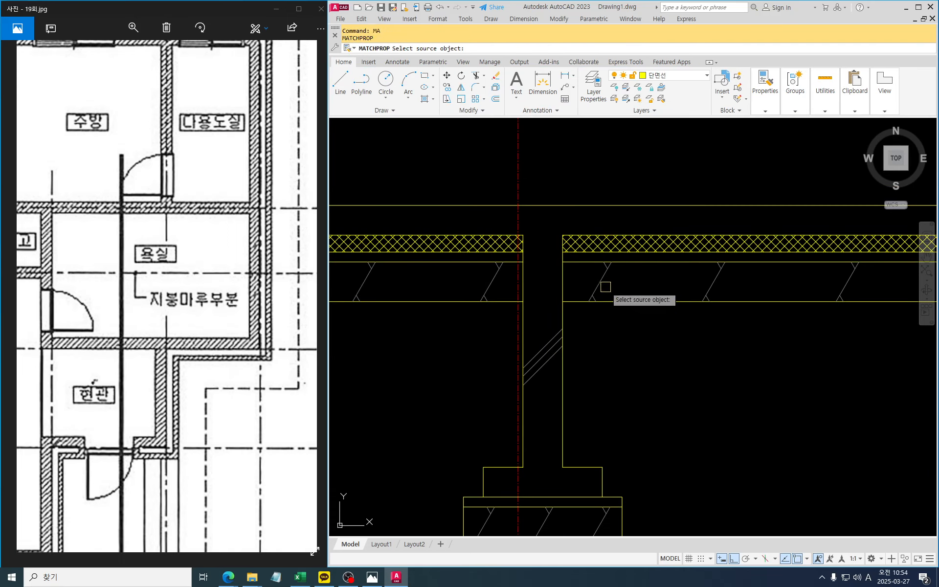
left_click(605, 278)
left_click(616, 244)
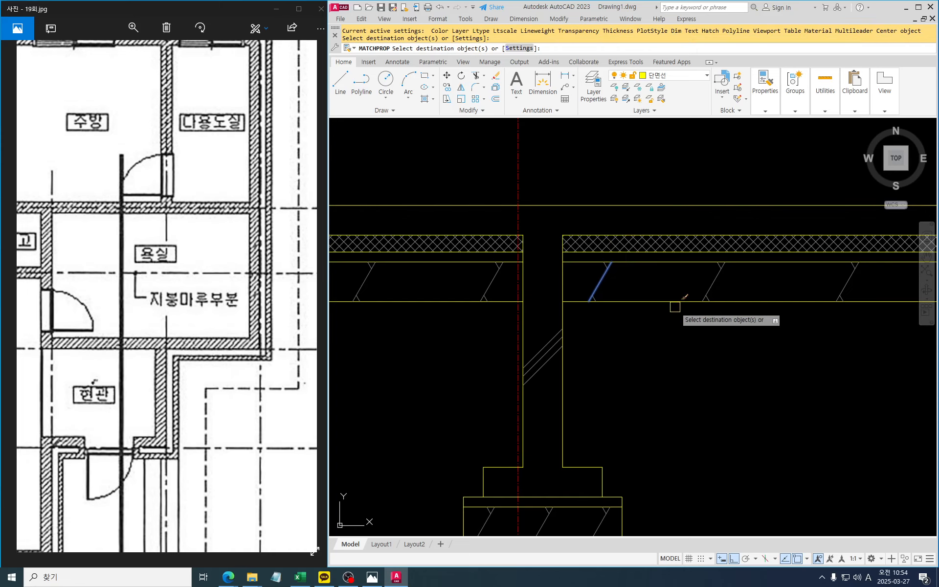
key("Escape")
key("Escape")
scroll(689, 337, "down", 4)
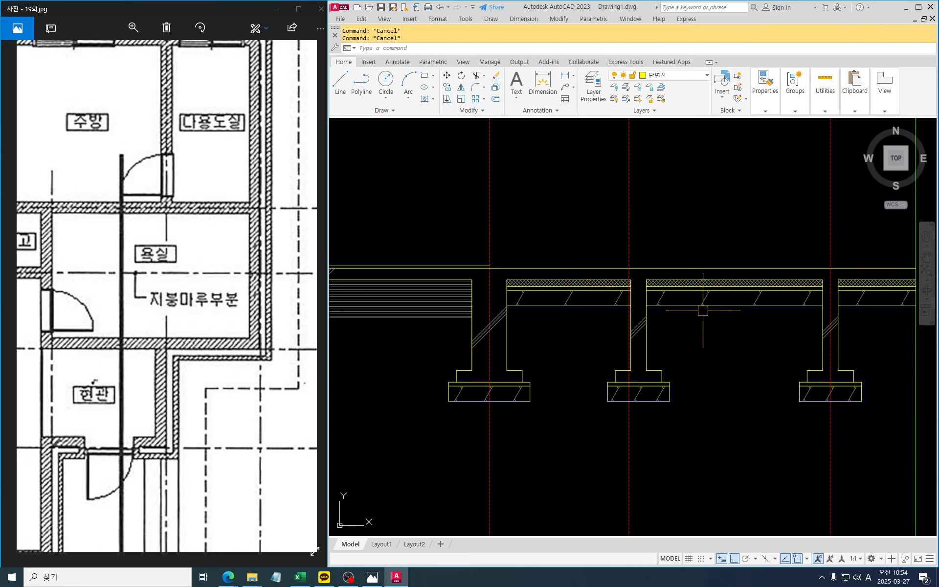
Draw a horizontal construction line just below the footings.
middle_click_drag(725, 328, 649, 313)
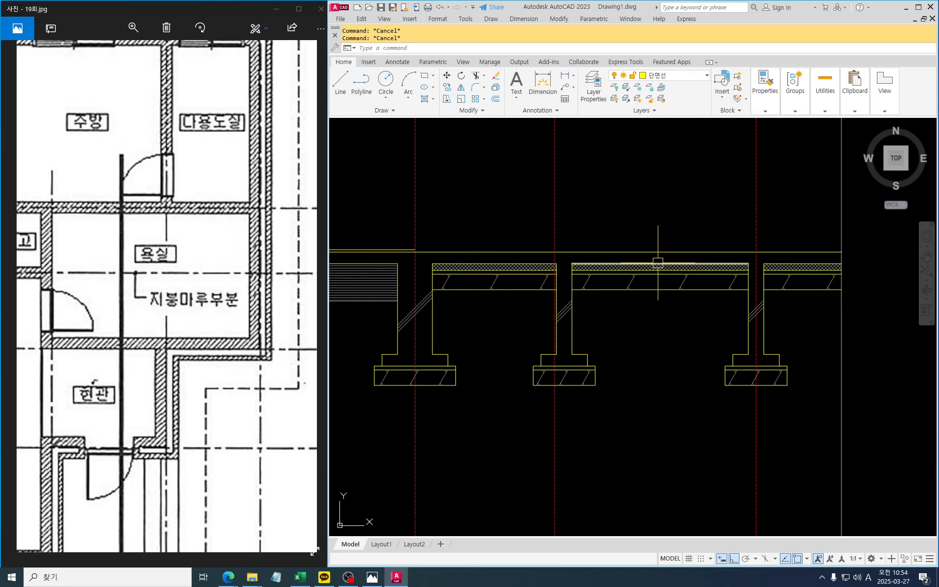
scroll(688, 258, "down", 2)
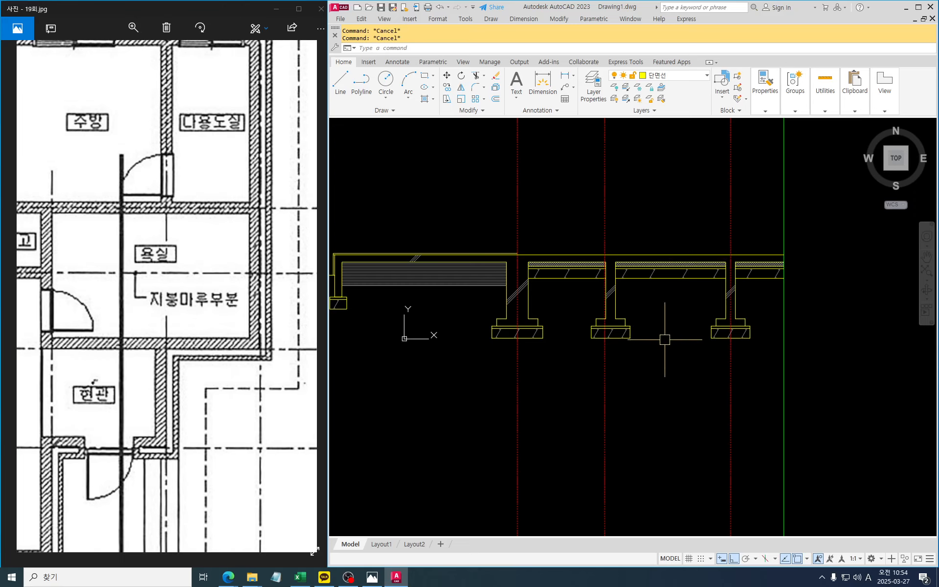
middle_click_drag(665, 340, 676, 295)
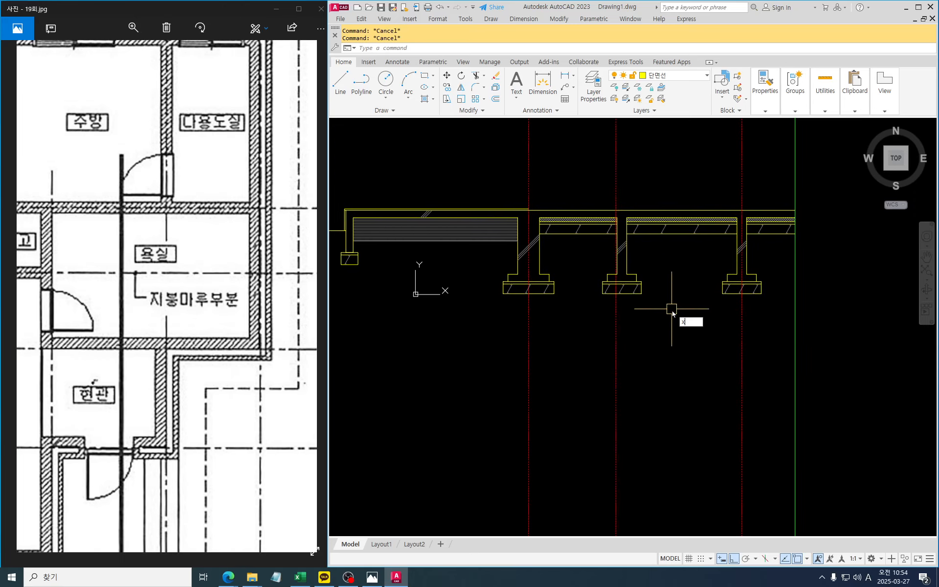
type("L")
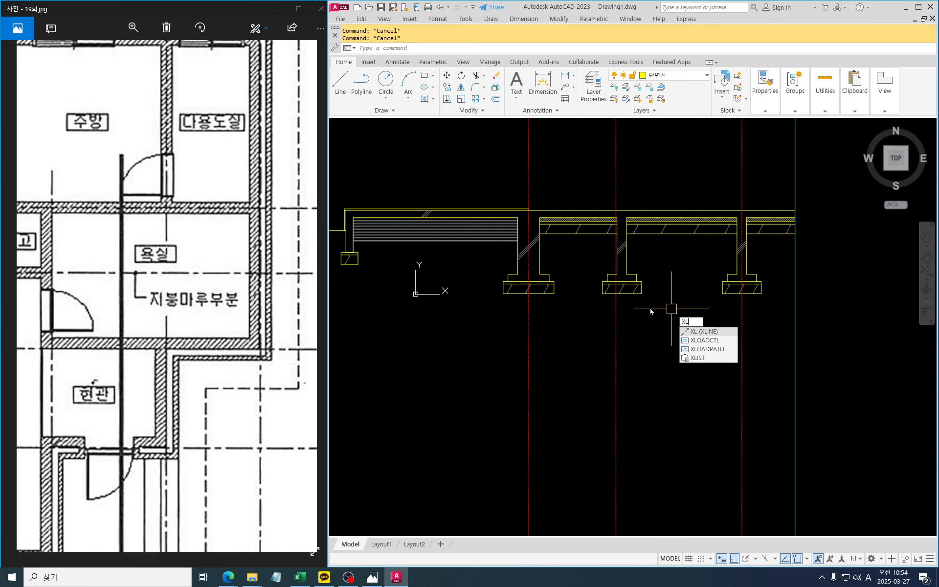
key("Return")
scroll(632, 303, "up", 2)
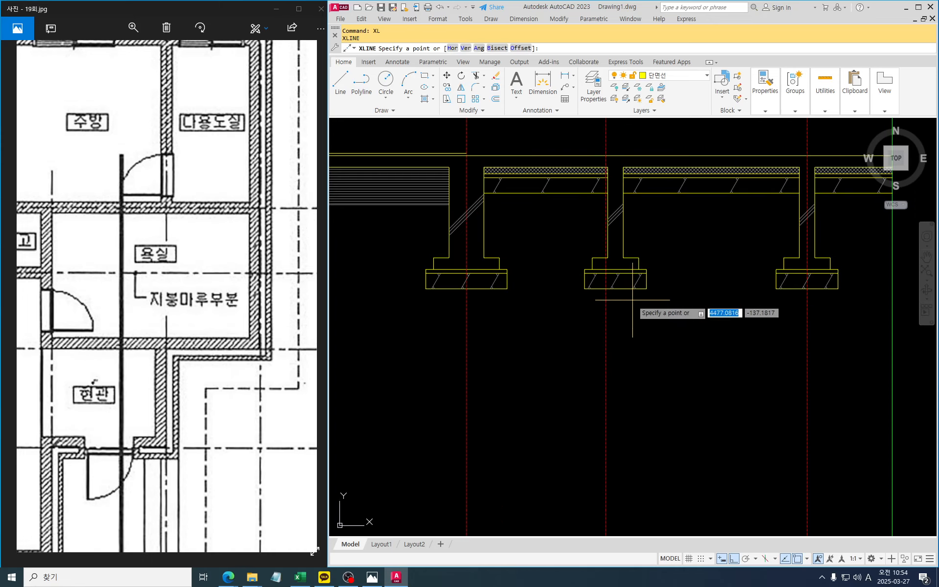
left_click(631, 299)
scroll(632, 299, "down", 2)
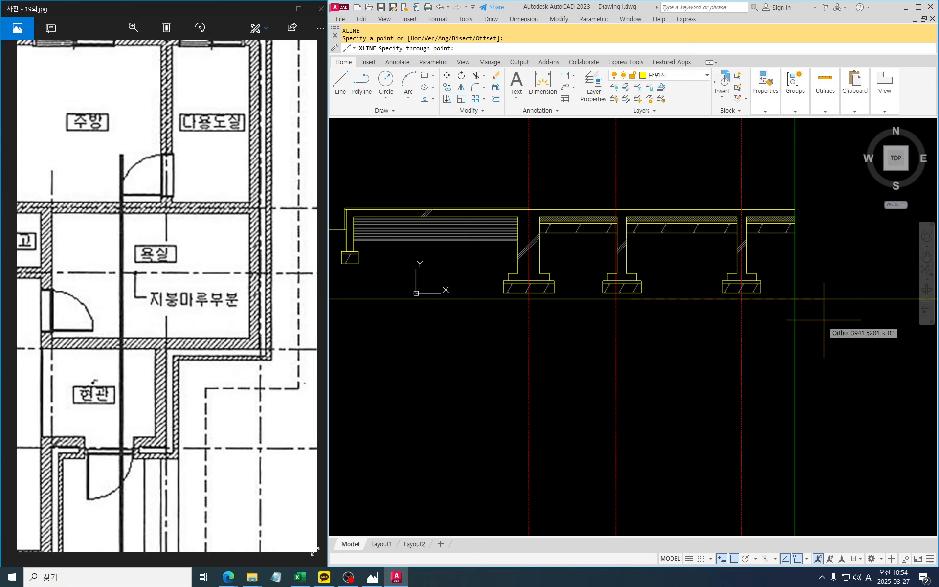
left_click(832, 320)
key("Return")
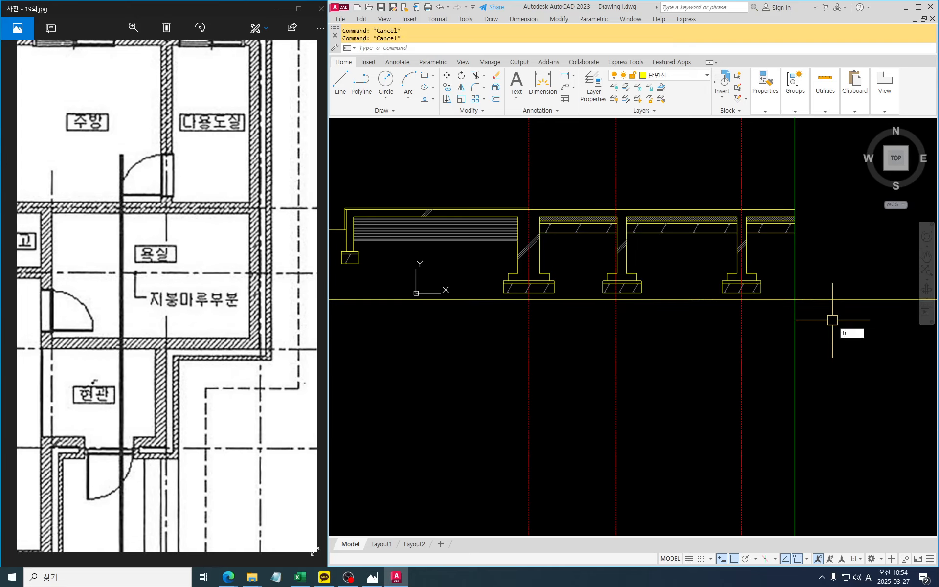
Trim the three red centre lines and the green boundary line below the horizontal construction line.
type("tr")
key("Return")
left_click(831, 363)
left_click(472, 373)
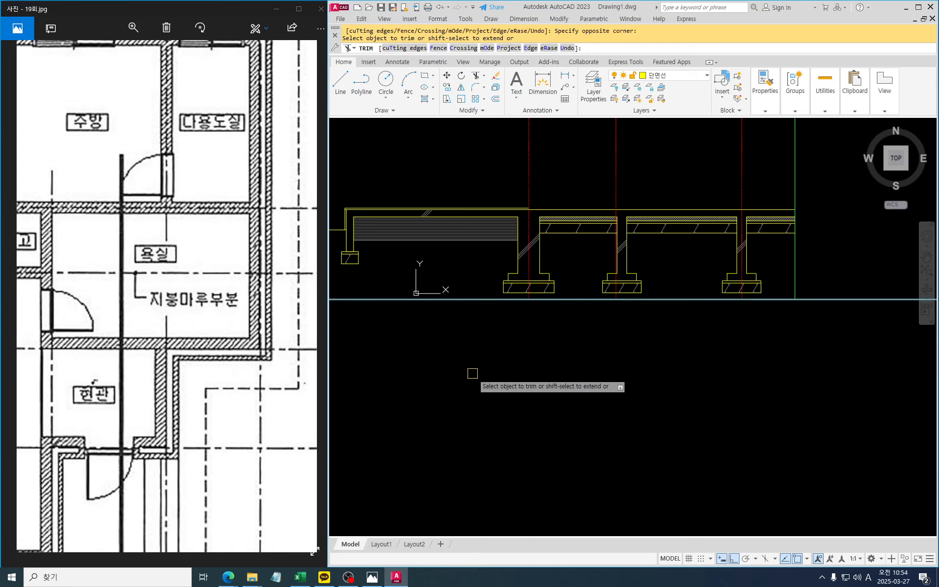
Erase the horizontal construction line below the footings.
key("Escape")
key("Escape")
key("Escape")
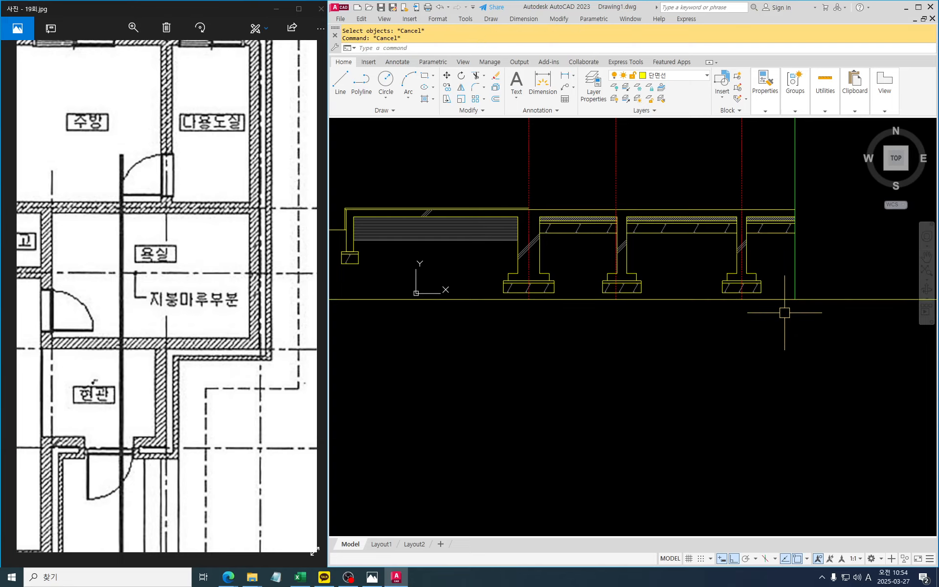
middle_click_drag(785, 313, 805, 352)
key("space")
left_click(878, 352)
left_click(856, 315)
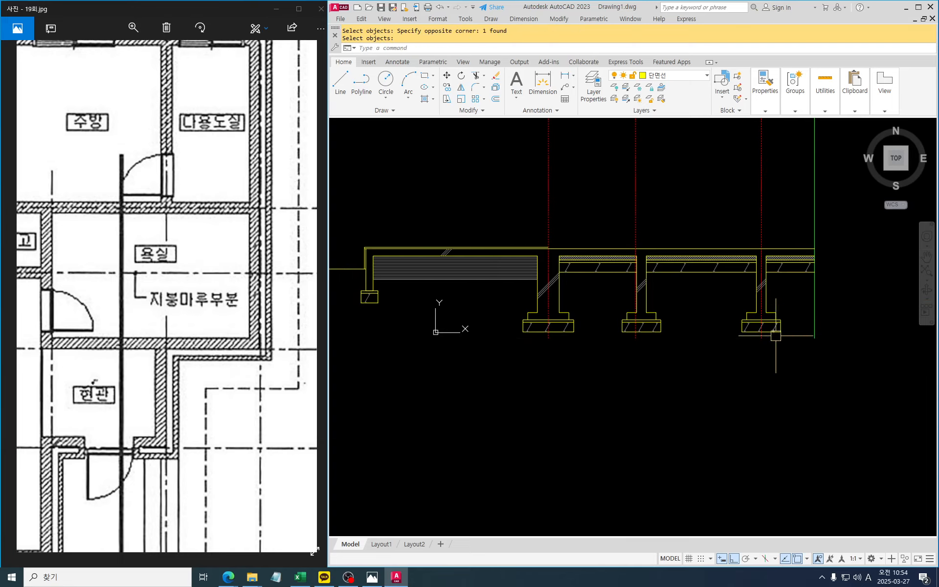
key("Escape")
key("Escape")
Copy the three diagonal concrete marks from the left floor slab horizontally into the bays between the first, second and third centre lines.
scroll(679, 329, "up", 4)
middle_click_drag(625, 318, 643, 319)
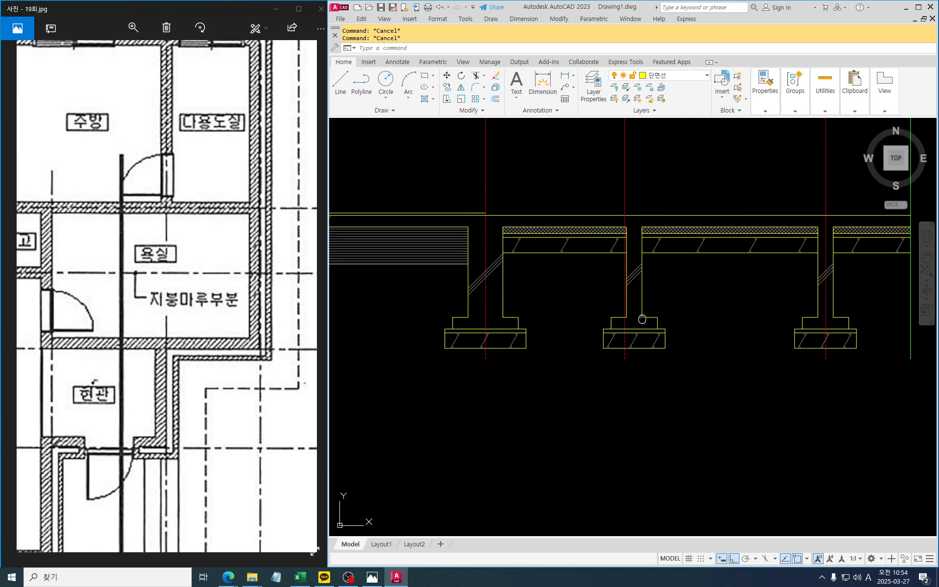
scroll(631, 320, "down", 4)
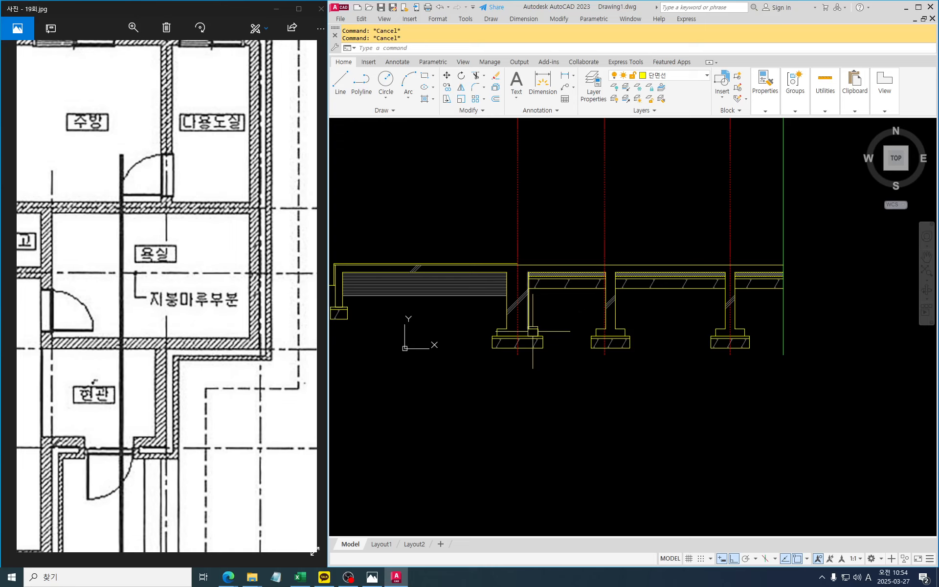
type("o")
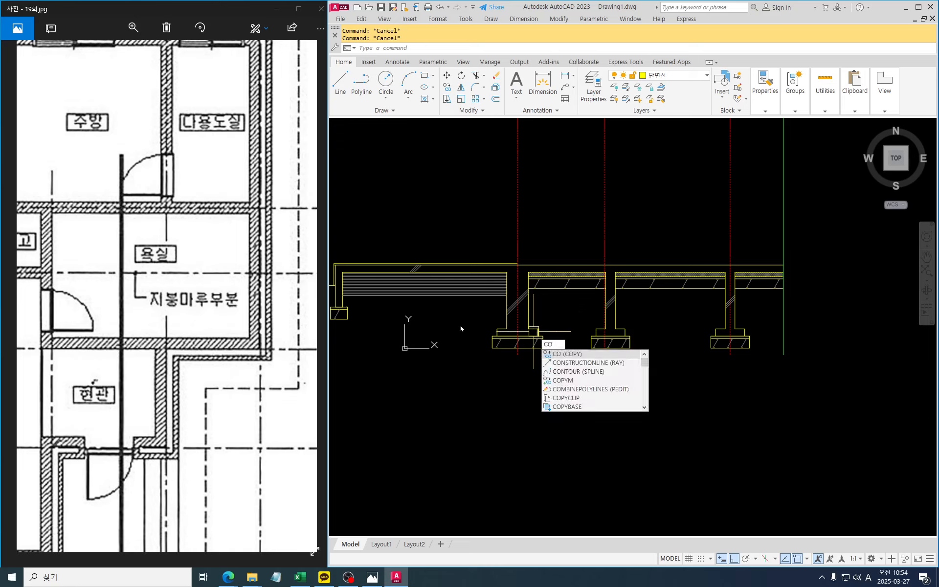
key("Return")
left_click(393, 241)
left_click(447, 273)
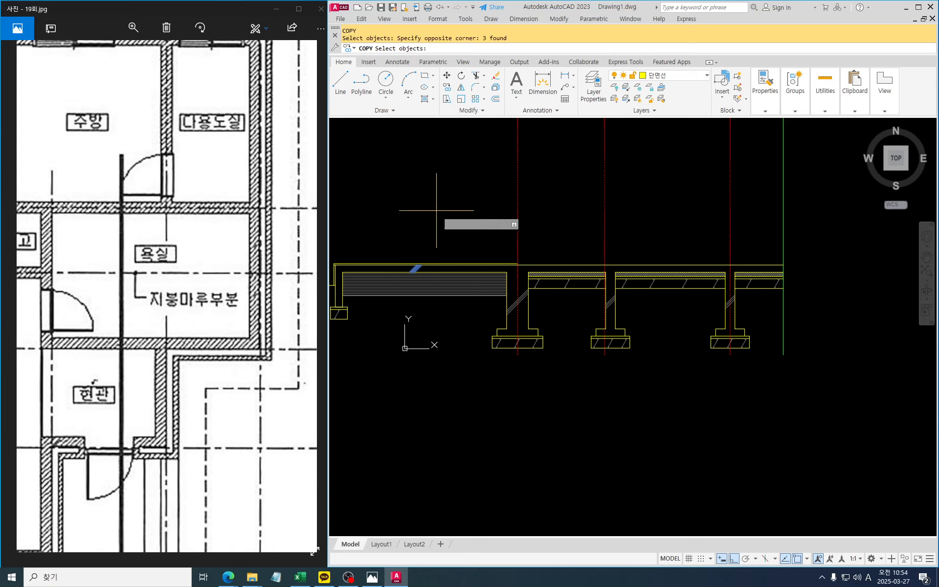
key("Return")
left_click(431, 206)
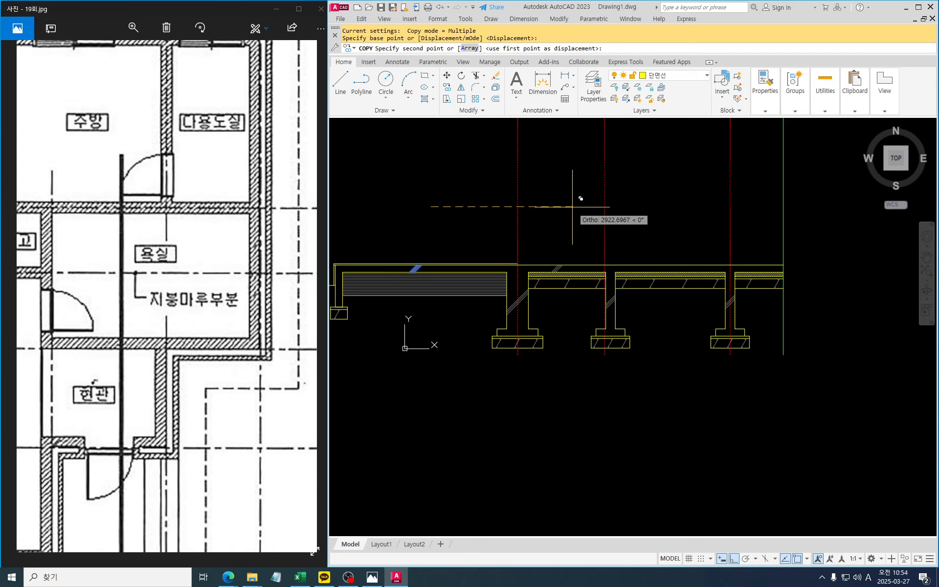
left_click(574, 206)
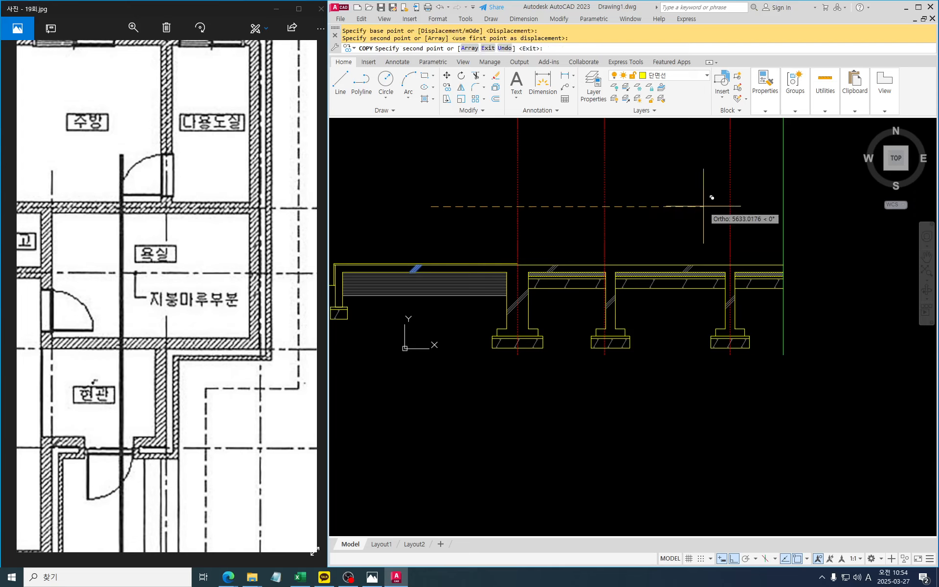
left_click(704, 206)
key("Return")
middle_click_drag(589, 412, 653, 429)
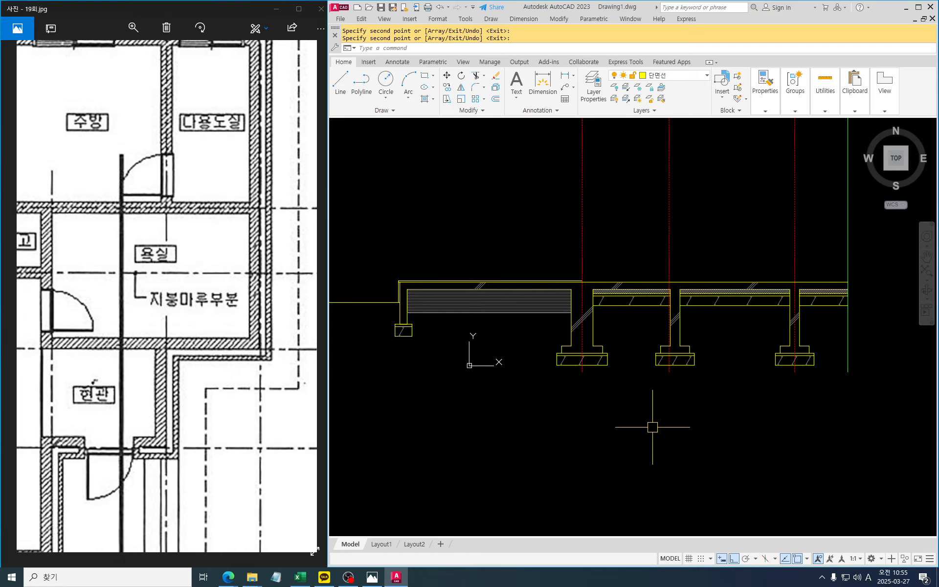
Extend the upper floor finish line from the first centre line to the second centre line.
scroll(711, 309, "up", 2)
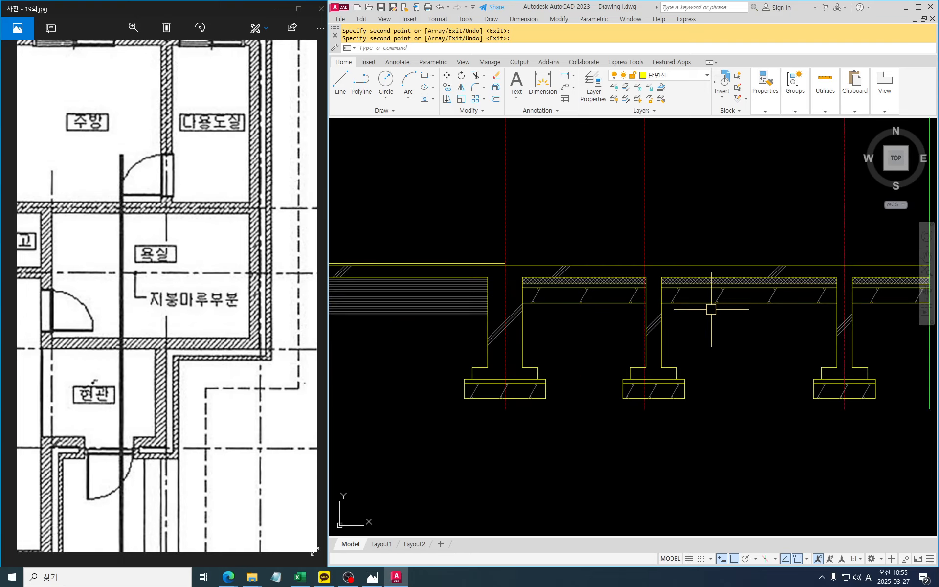
mouse_move(711, 308)
middle_mouse_down()
mouse_move(622, 327)
mouse_move(621, 318)
middle_mouse_up()
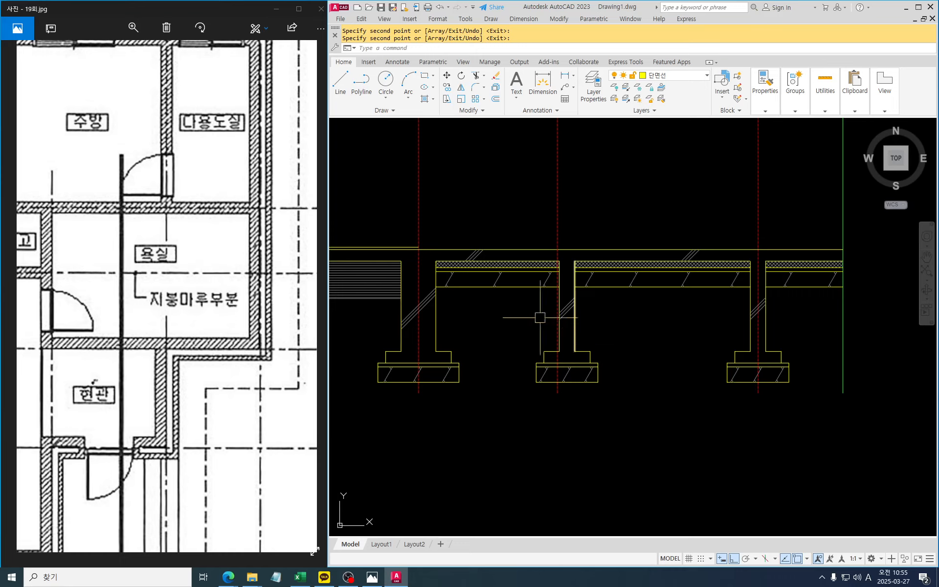
middle_click_drag(493, 308, 494, 320)
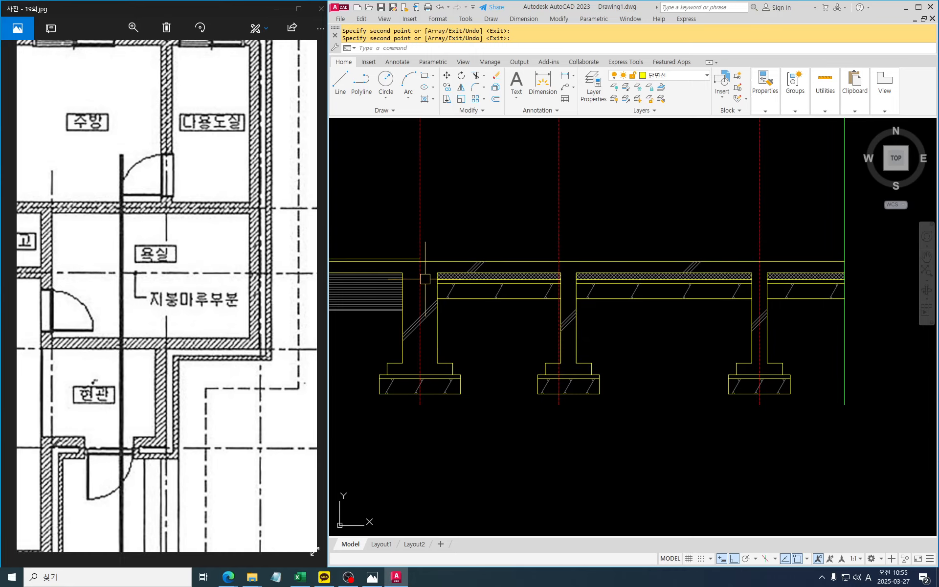
scroll(412, 256, "up", 2)
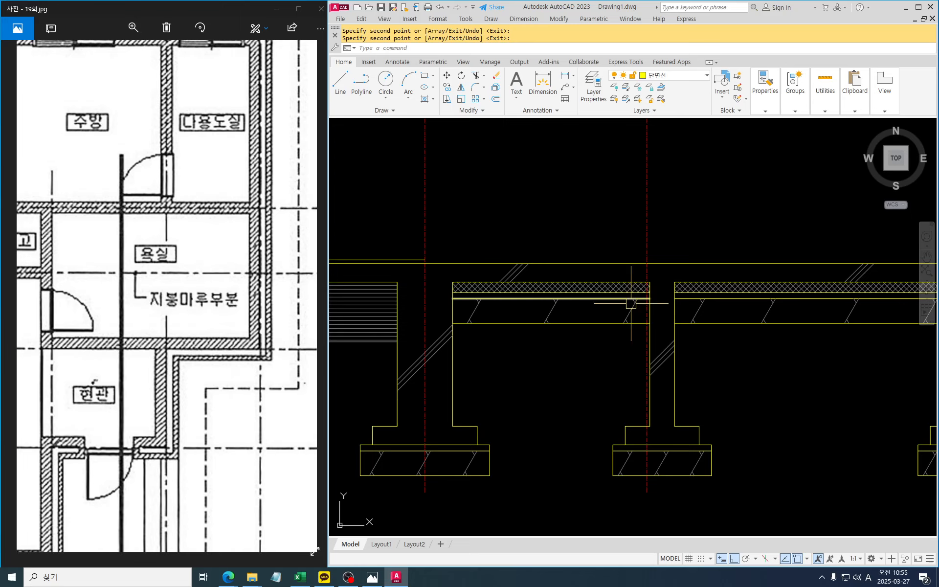
middle_click_drag(631, 299, 637, 301)
key("Escape")
key("Escape")
type("e")
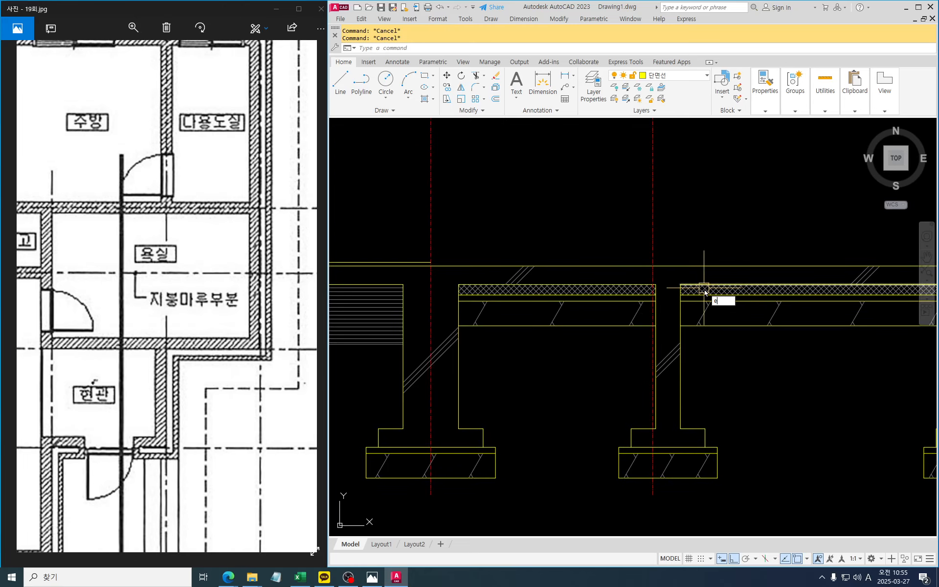
type("x")
key("Return")
left_click(685, 223)
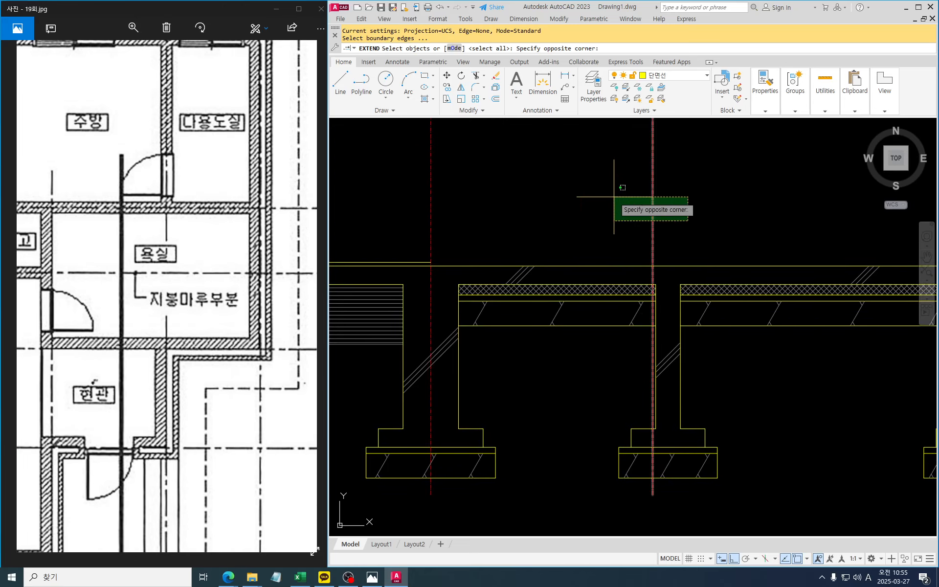
left_click(610, 195)
key("Return")
left_click(421, 262)
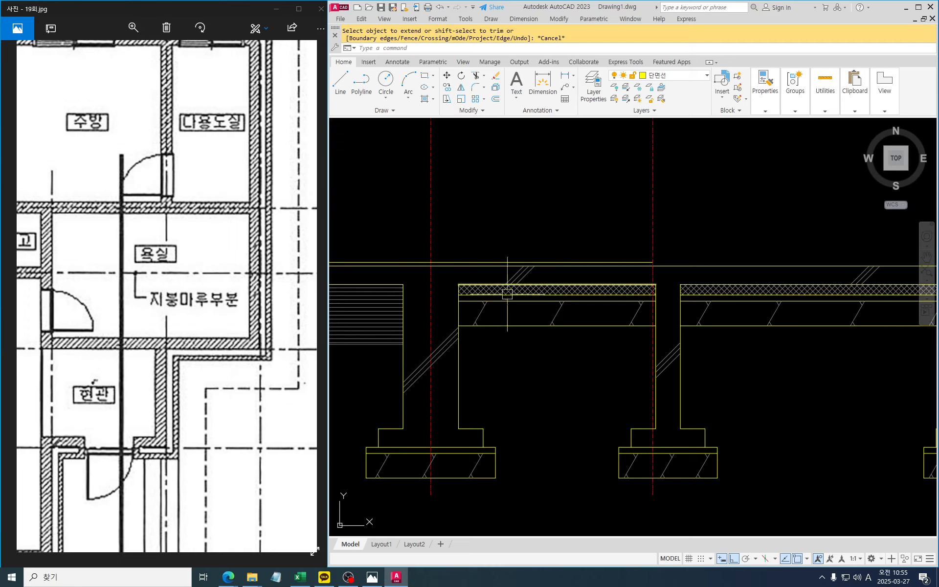
key("Escape")
mouse_move(610, 214)
left_mouse_down()
mouse_move(565, 244)
mouse_move(606, 162)
mouse_move(585, 242)
left_mouse_up()
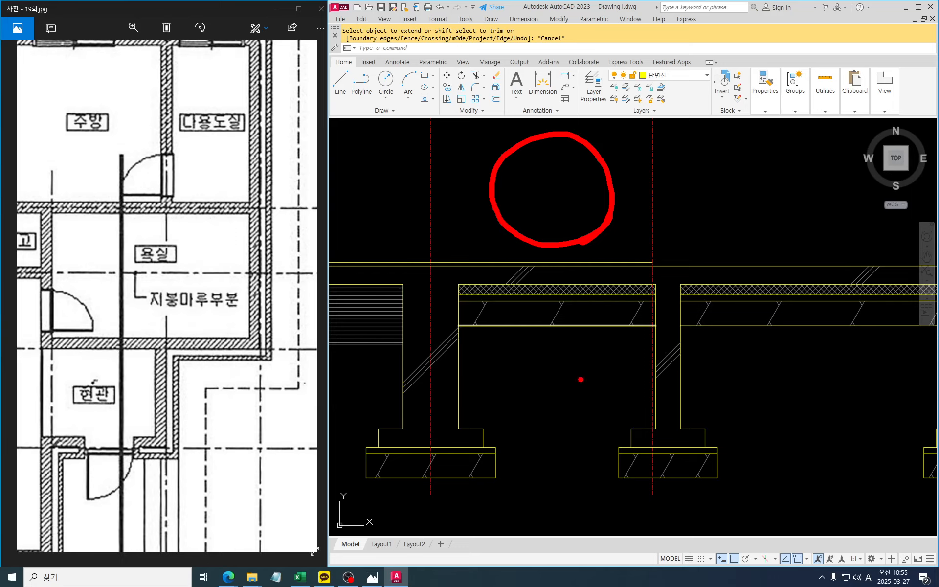
key("Escape")
Offset the upper floor finish line 100 upward.
scroll(571, 226, "down", 2)
scroll(478, 234, "up", 3)
middle_click_drag(479, 235, 491, 240)
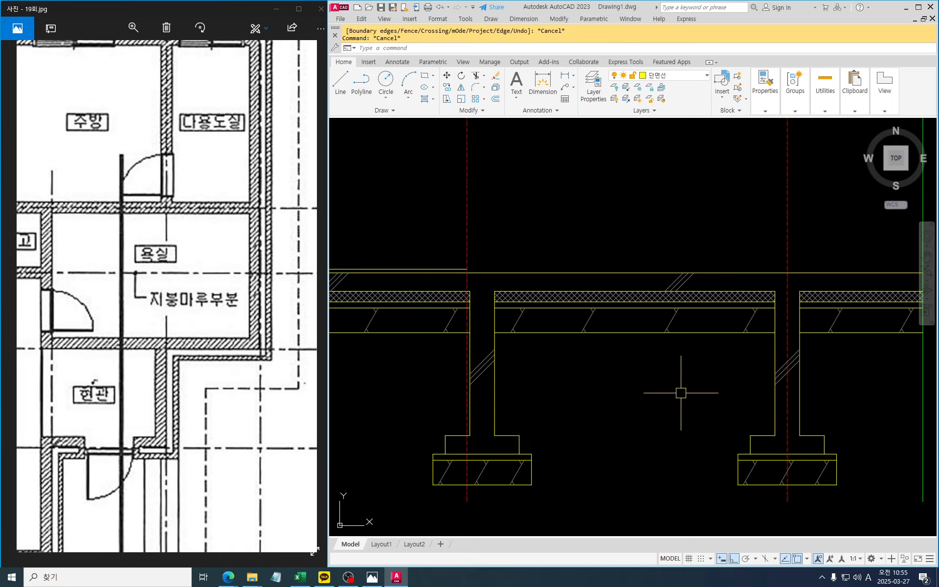
key("Escape")
type("o")
key("space")
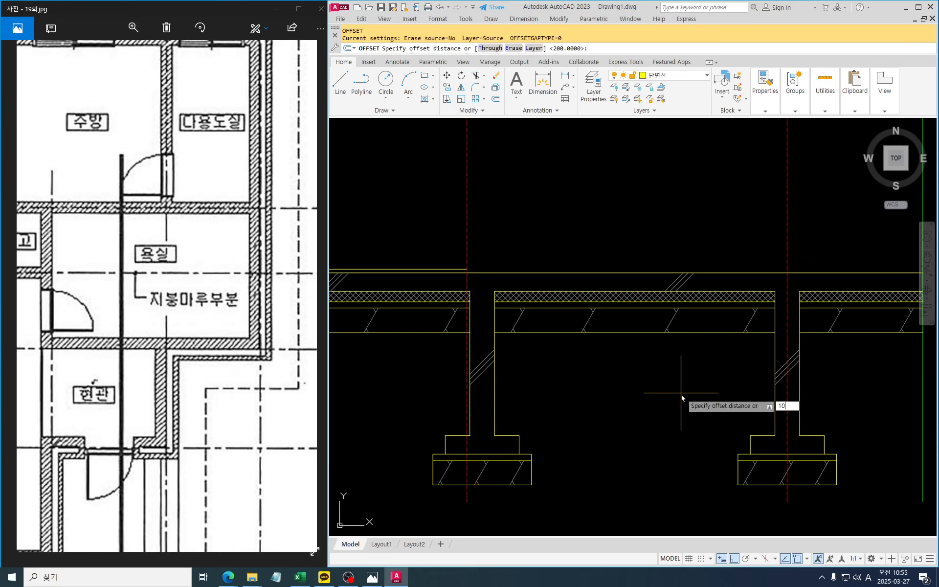
key("Return")
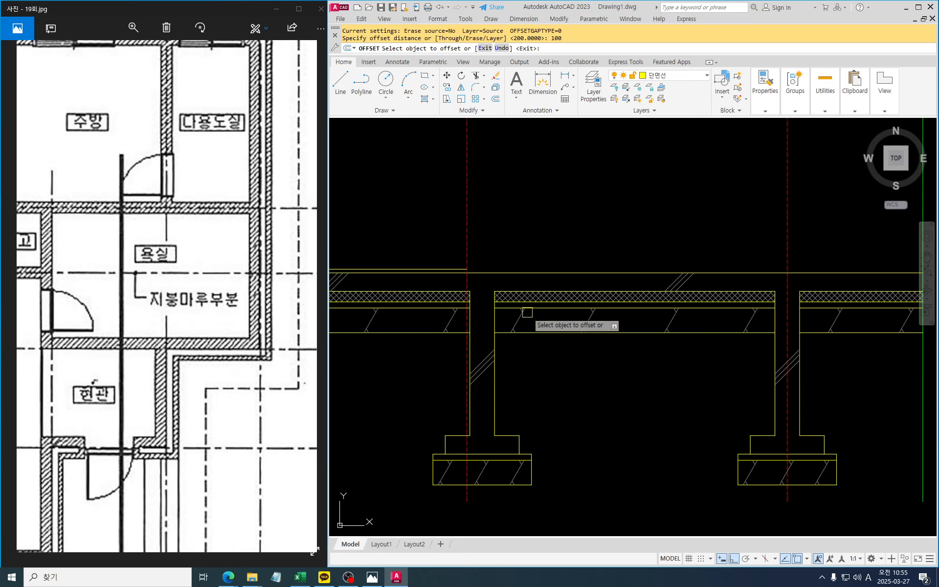
left_click(453, 266)
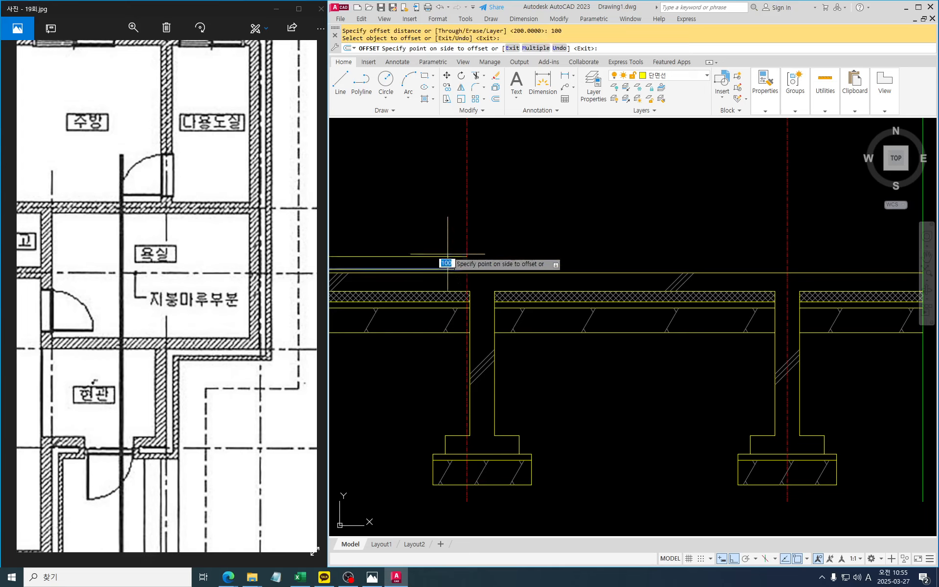
left_click(450, 207)
key("Escape")
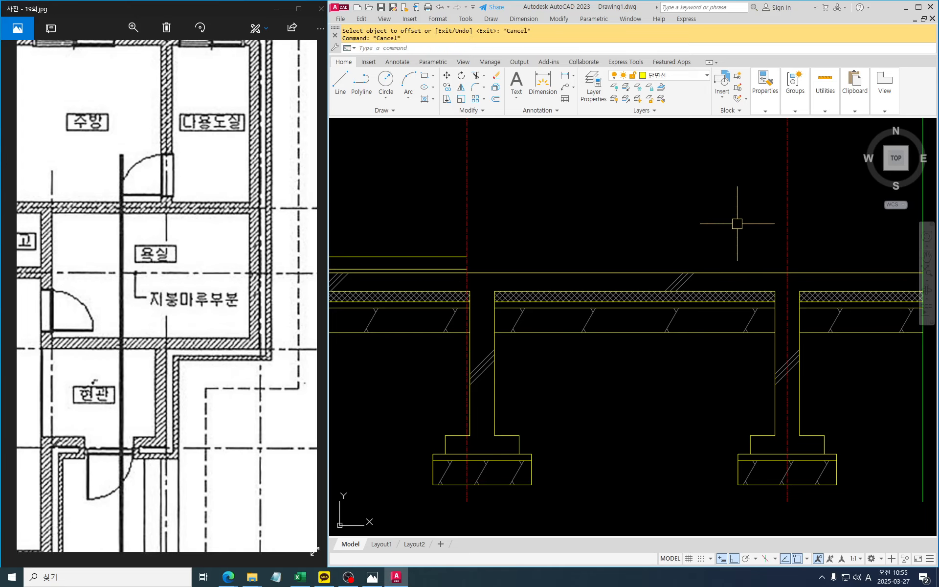
Extend the 100-offset floor line to the third centre line.
type("e")
key("Return")
left_click(788, 225)
key("Return")
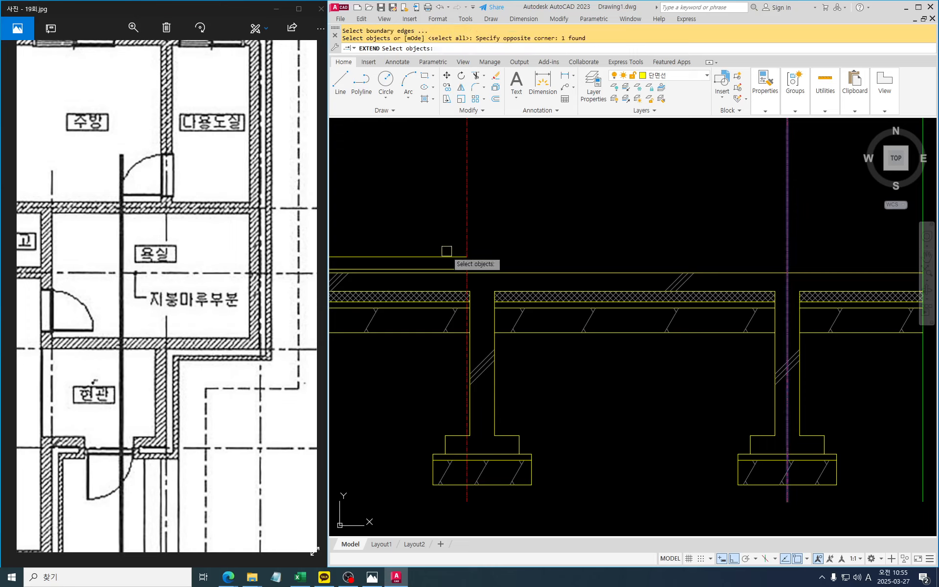
left_click(447, 255)
key("Escape")
Trim off the part of the 100-offset floor line that lies left of the second centre line.
type("tr")
key("Return")
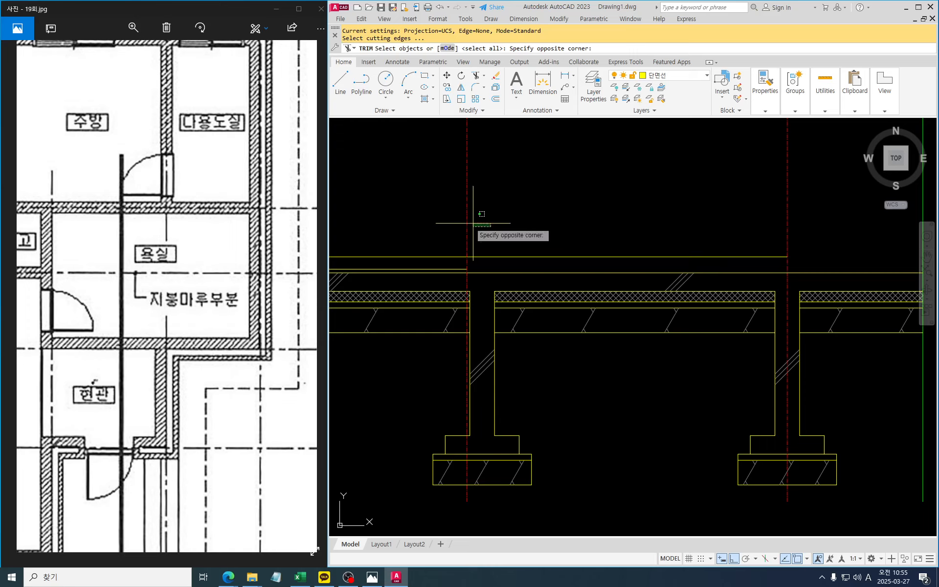
left_click(467, 235)
key("Return")
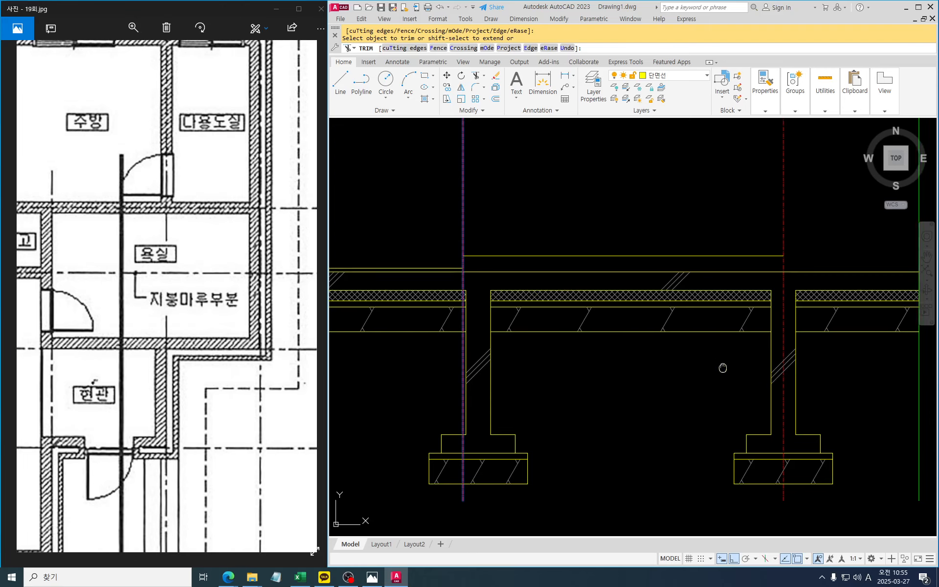
middle_click_drag(723, 369, 692, 342)
key("Escape")
key("Escape")
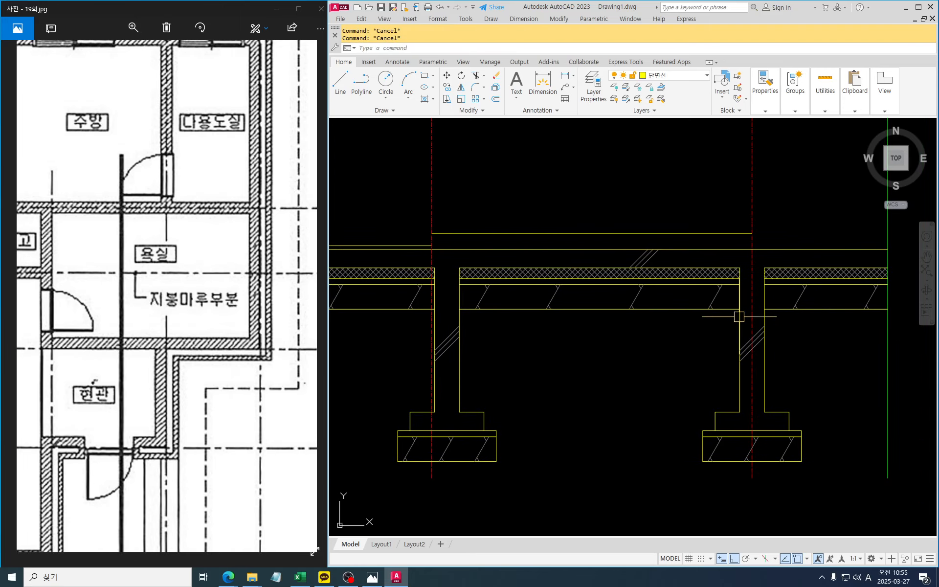
mouse_move(760, 310)
middle_mouse_down()
mouse_move(759, 325)
mouse_move(732, 325)
mouse_move(680, 355)
middle_mouse_up()
left_click_drag(737, 270, 798, 201)
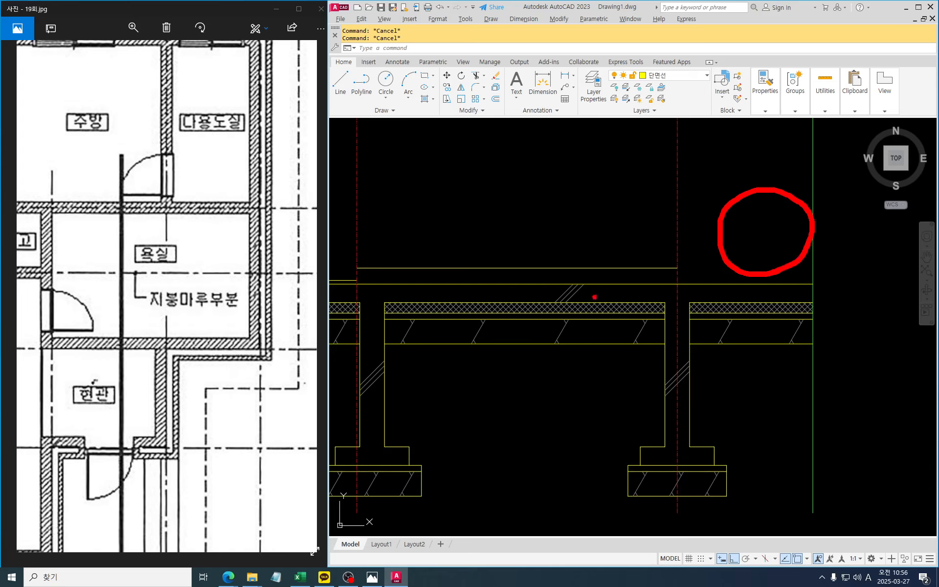
key("Escape")
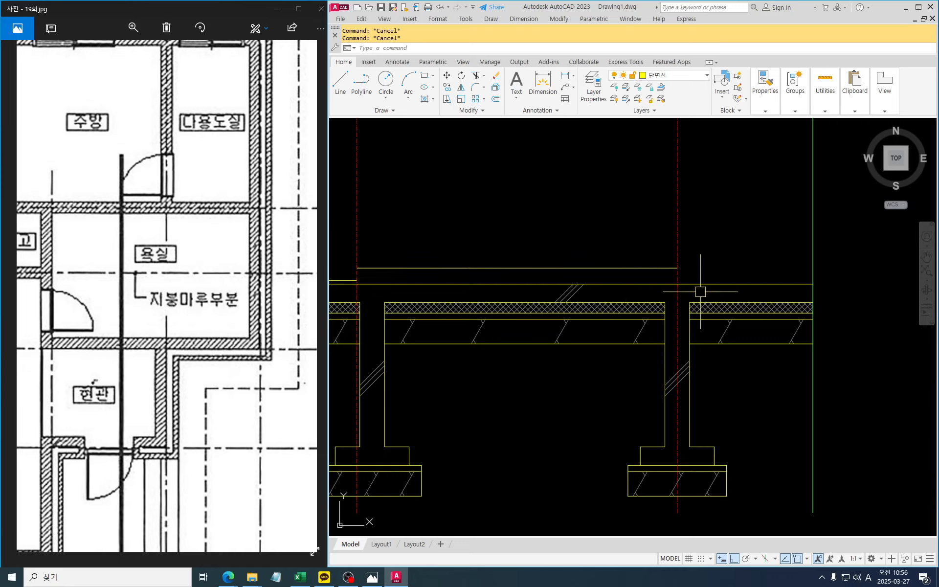
Offset the raised floor line between the second and third centre lines 50 upward.
type("o")
key("Return")
key("Return")
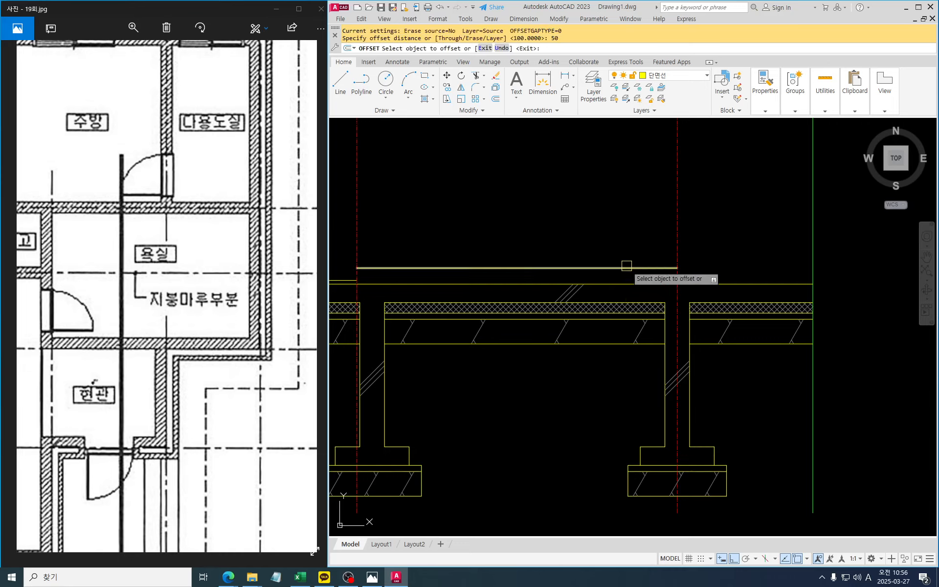
left_click(629, 268)
key("Escape")
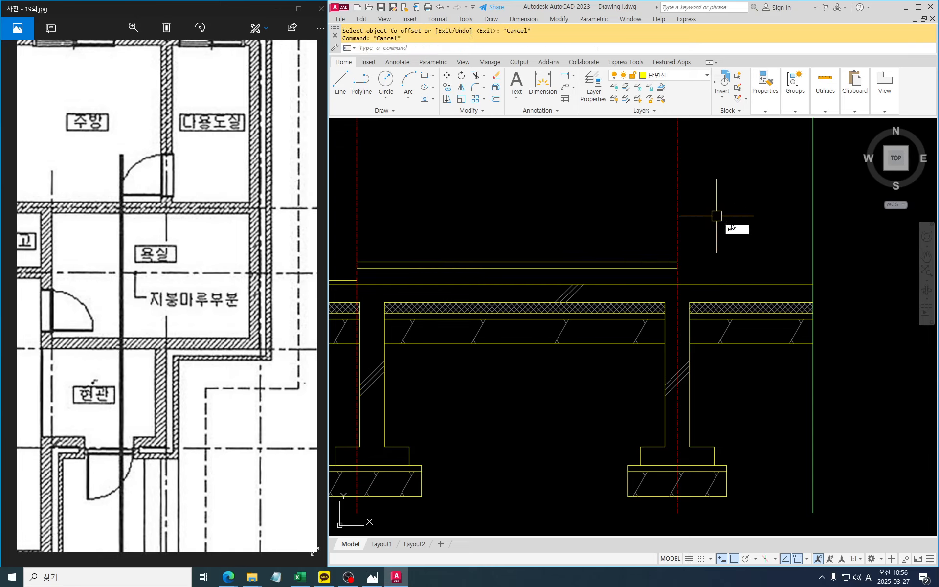
Extend the 50-offset floor line to the green boundary line.
type("ex")
key("Return")
left_click(813, 227)
key("Return")
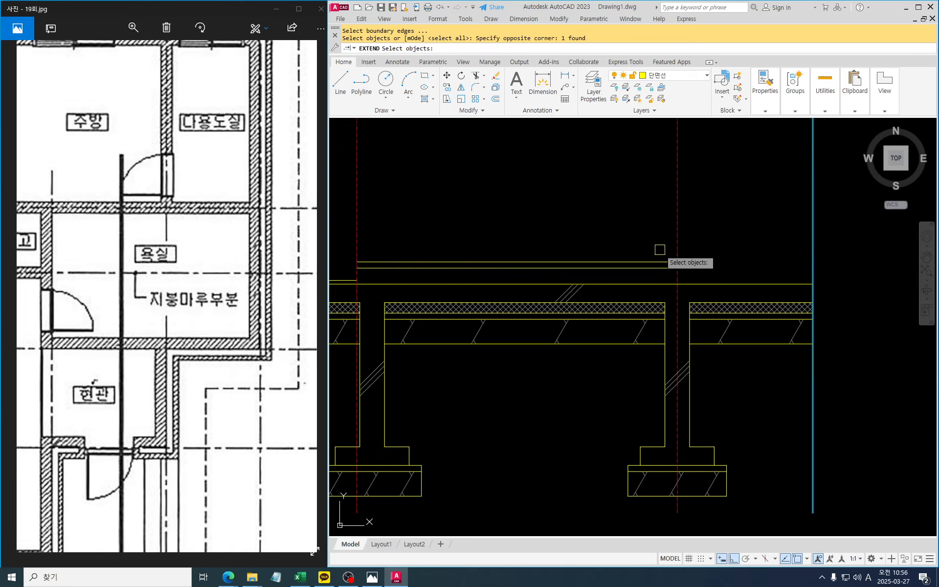
left_click(658, 260)
key("Escape")
Trim off the part of the 50-offset floor line that lies left of the third centre line.
type("tr")
key("Return")
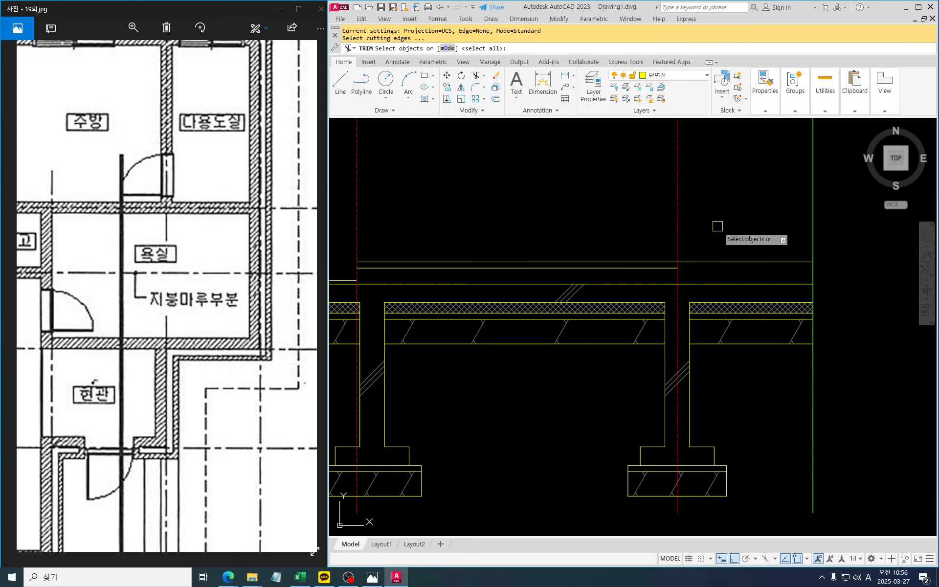
left_click(720, 226)
left_click(650, 213)
key("Return")
left_click(630, 263)
key("Escape")
key("Escape")
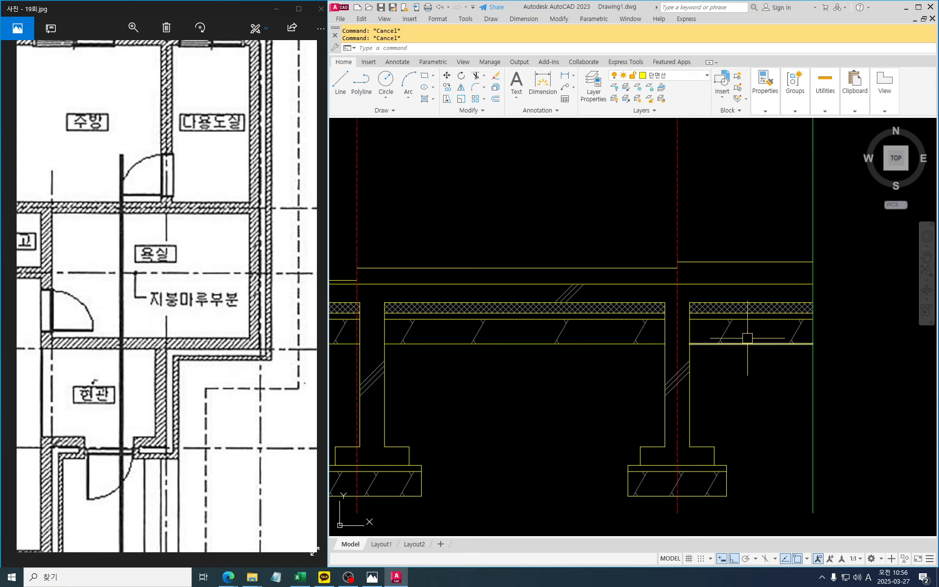
scroll(748, 338, "down", 2)
middle_click_drag(744, 330, 800, 329)
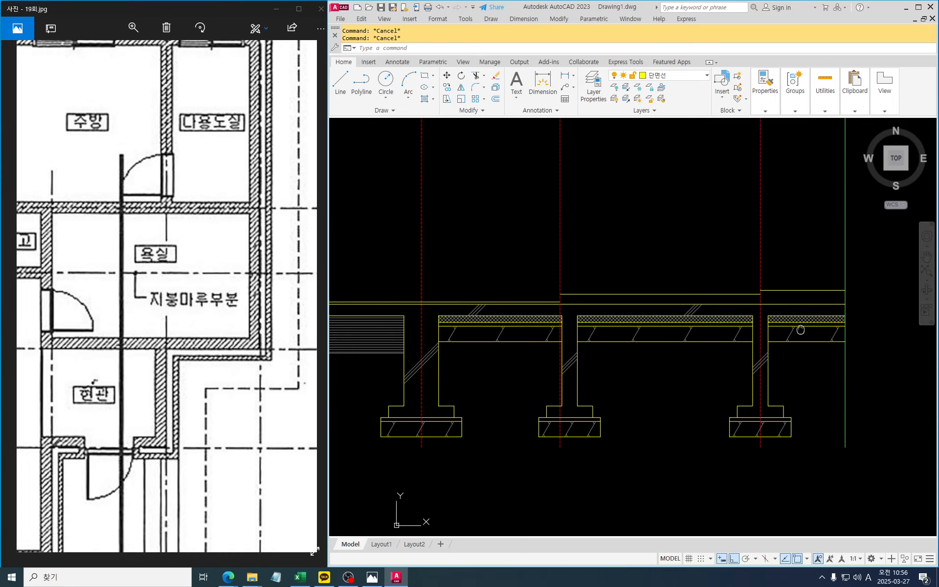
scroll(734, 319, "up", 4)
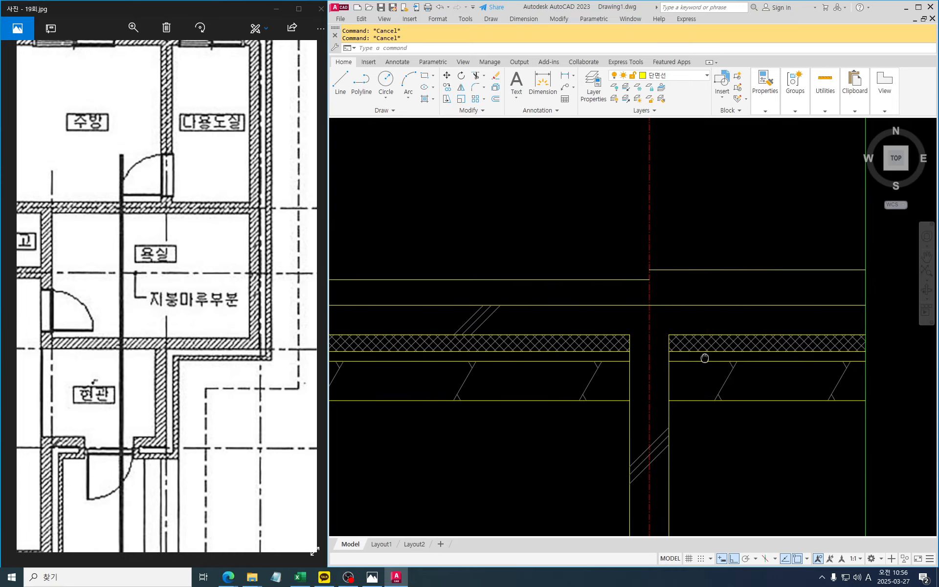
Offset the topmost floor line between the third centre line and the green boundary line 10 downward.
mouse_move(718, 329)
middle_mouse_down()
mouse_move(674, 361)
mouse_move(688, 364)
mouse_move(675, 313)
middle_mouse_up()
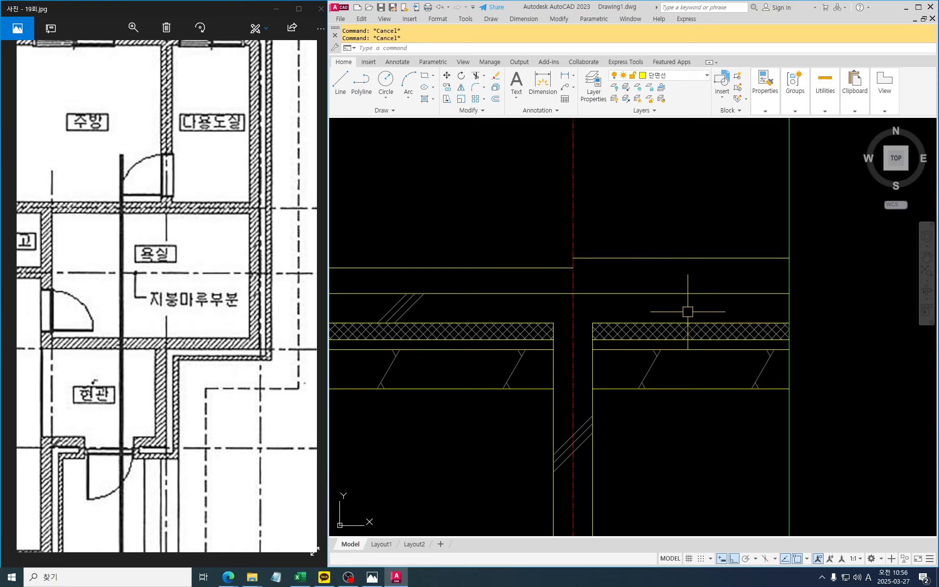
mouse_move(688, 311)
middle_mouse_down()
mouse_move(686, 285)
mouse_move(637, 270)
middle_mouse_up()
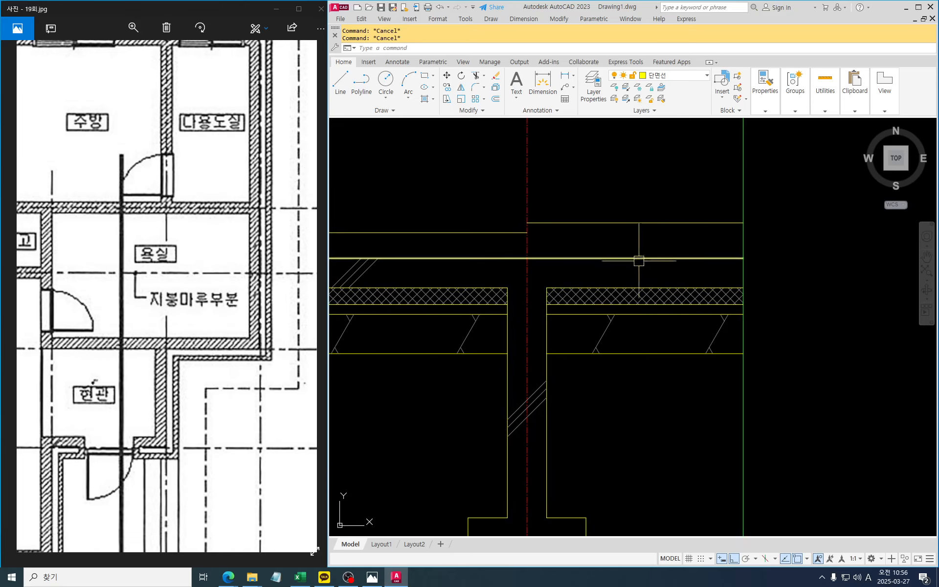
left_click(619, 223)
scroll(620, 235, "up", 2)
key("Escape")
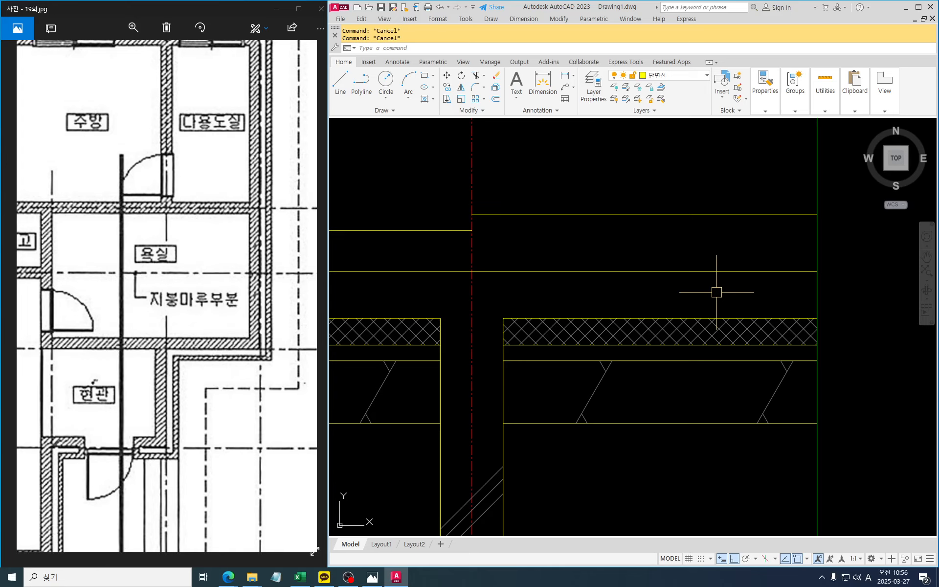
key("Return")
type("10")
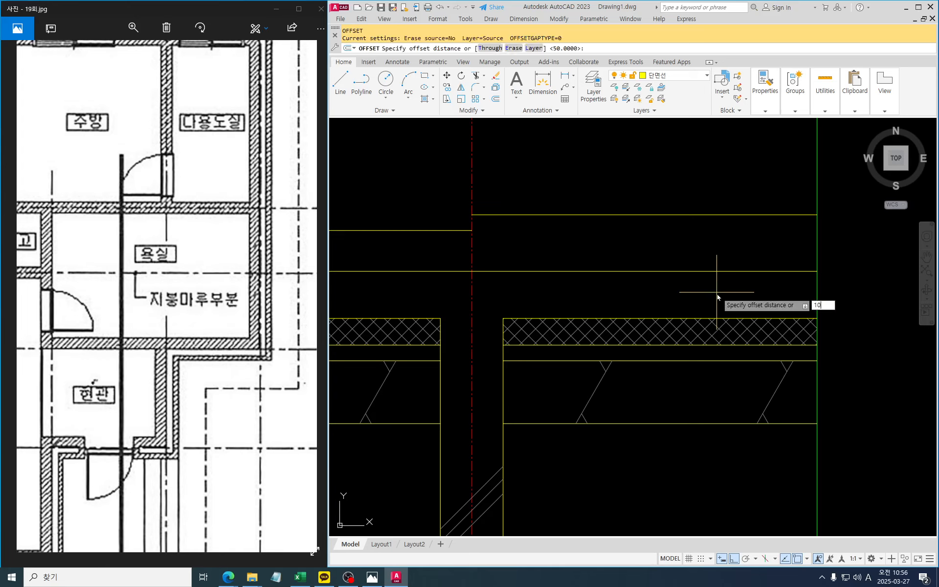
key("Return")
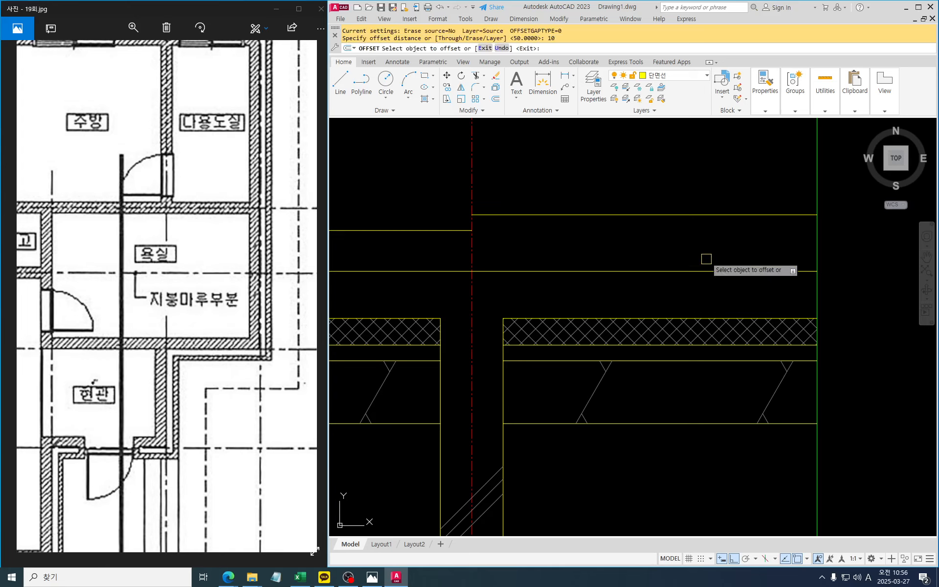
left_click(695, 214)
left_click(693, 236)
key("Return")
Offset the lower of the two closely spaced finish lines right of the third centre line another 20 downward.
key("Return")
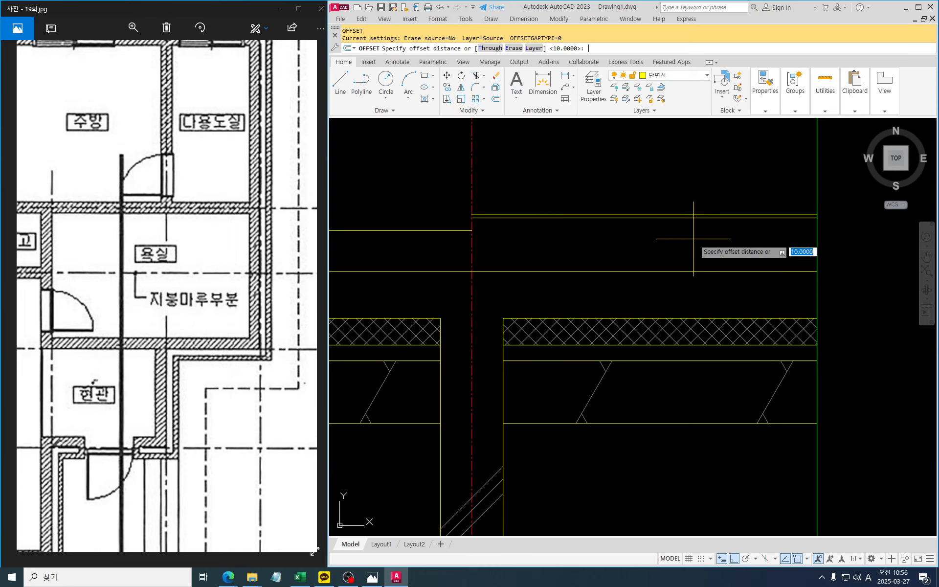
type("20")
key("Return")
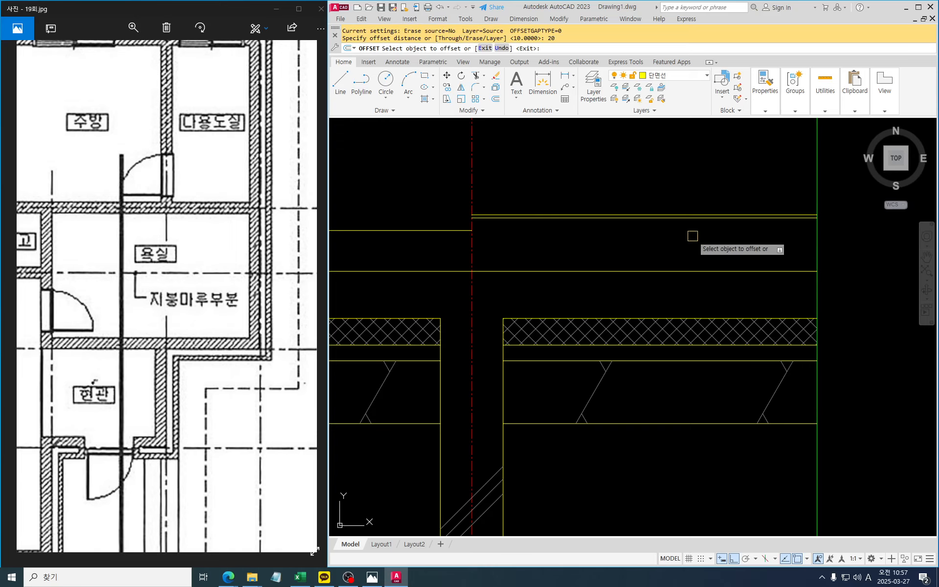
left_click(685, 216)
left_click(671, 260)
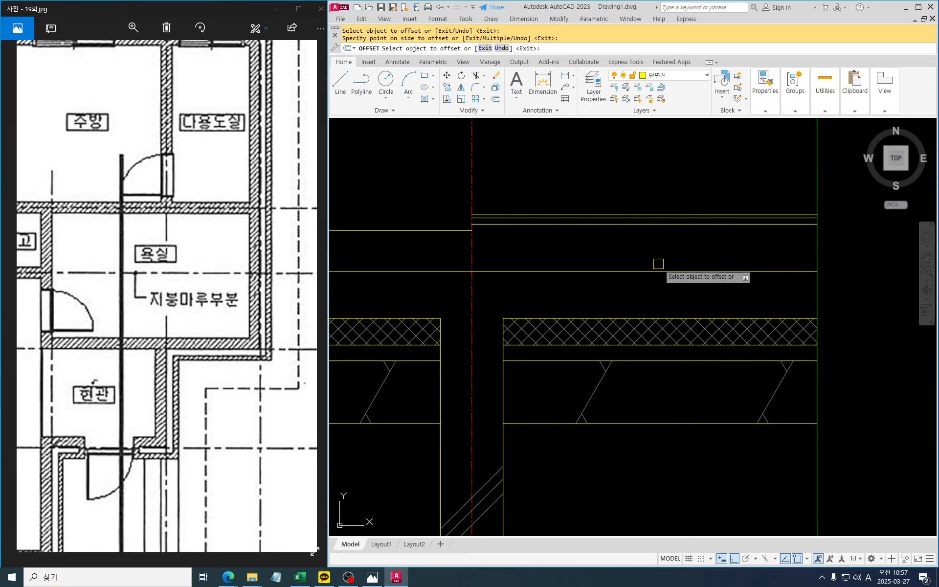
key("Return")
middle_click_drag(552, 262, 595, 272)
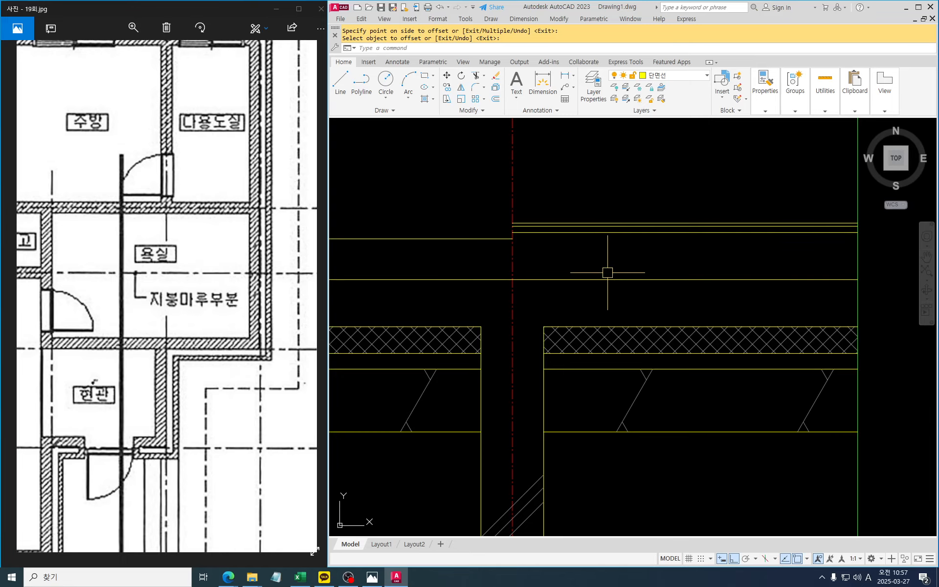
middle_click_drag(602, 369, 605, 349)
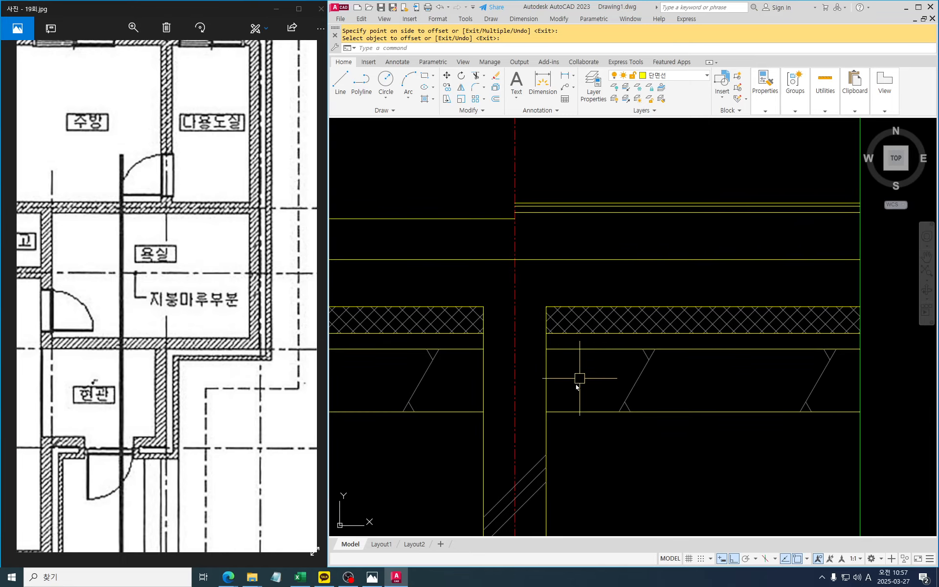
mouse_move(557, 408)
left_mouse_down()
mouse_move(514, 430)
mouse_move(499, 321)
mouse_move(584, 365)
left_mouse_up()
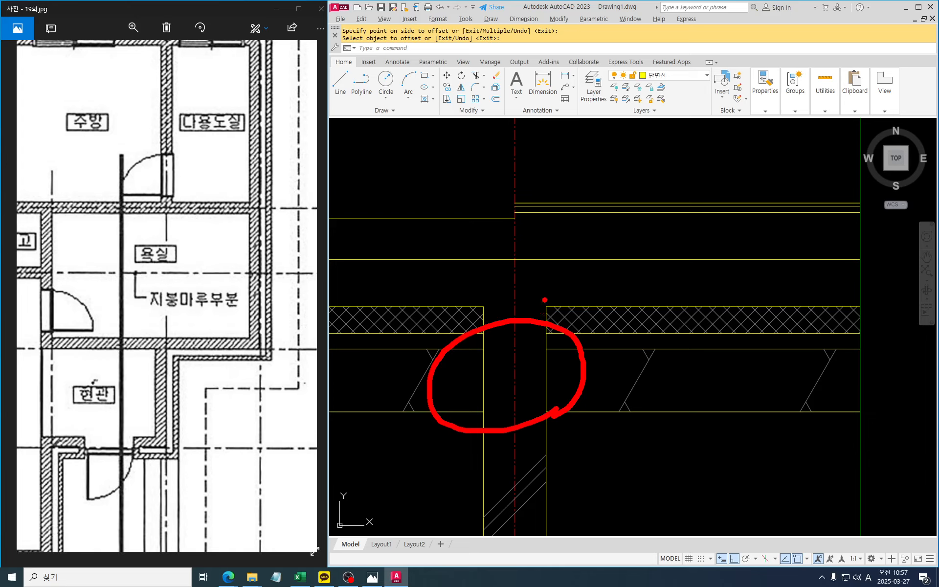
left_click_drag(548, 294, 547, 211)
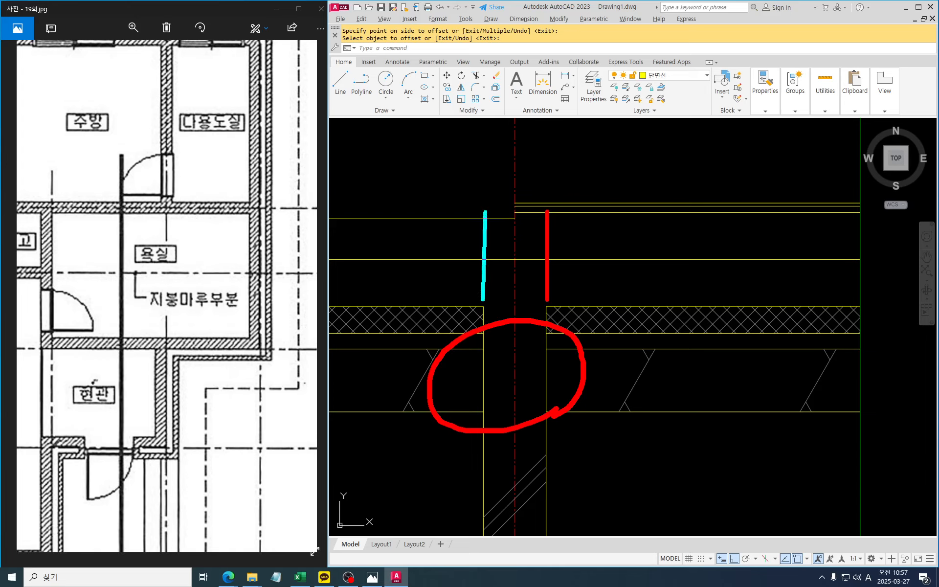
left_click_drag(486, 212, 484, 208)
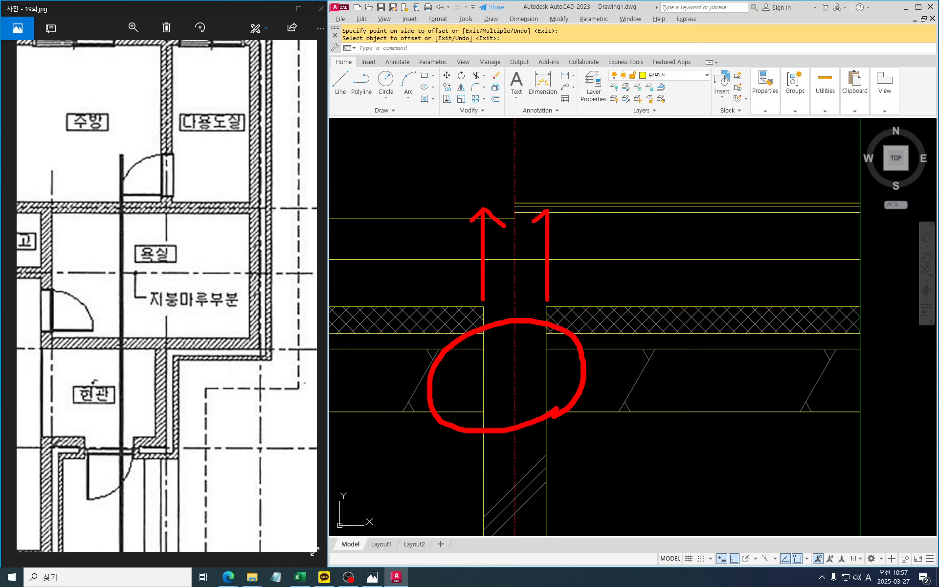
key("Escape")
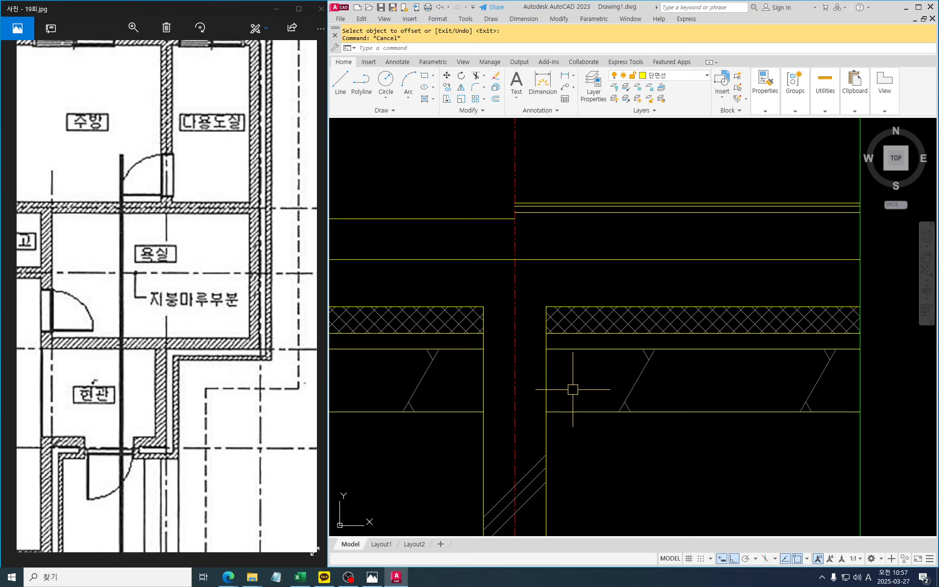
Extend the right face of the foundation wall at the third centre line up to the middle of the three finish lines.
key("Escape")
type("e")
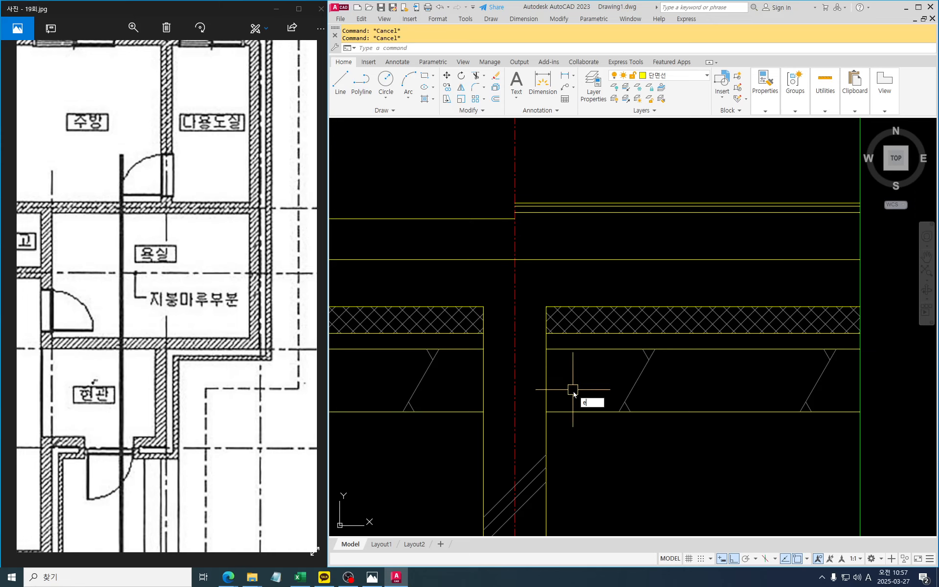
type("x")
key("Return")
scroll(547, 230, "up", 4)
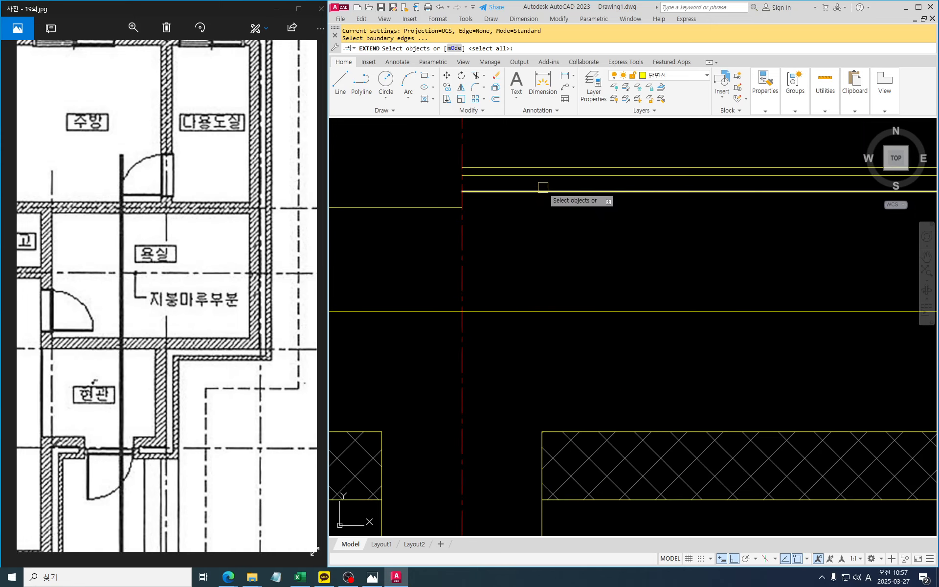
left_click(543, 176)
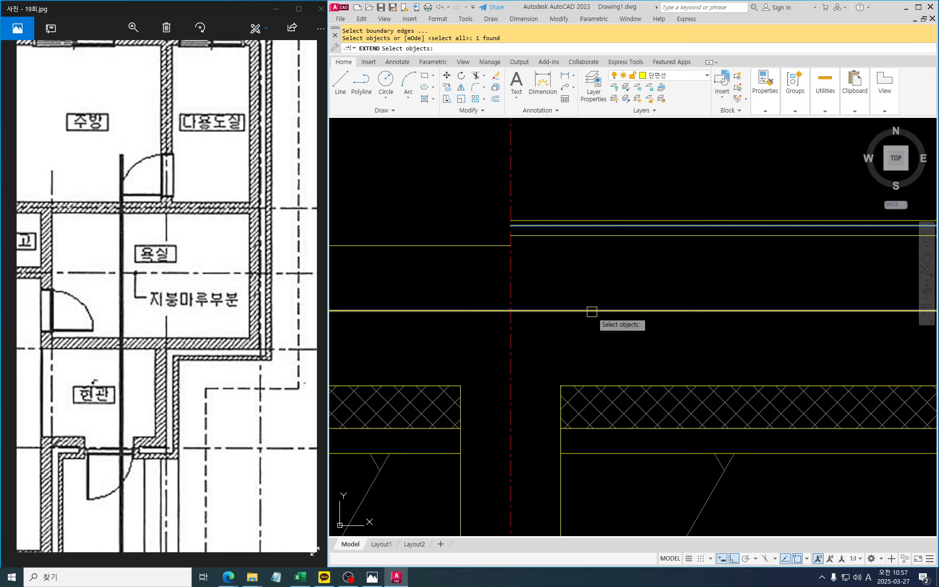
key("Return")
left_click(557, 402)
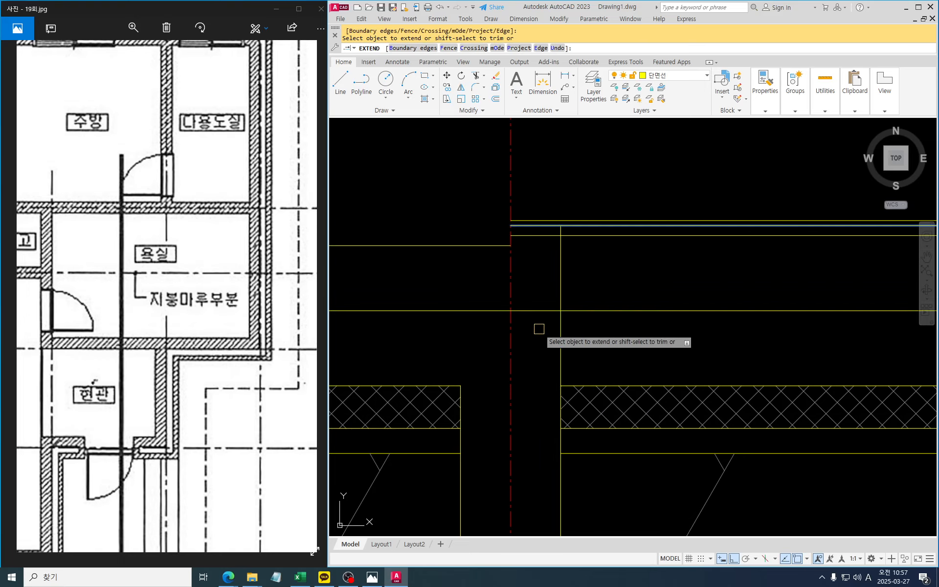
middle_click_drag(541, 329, 574, 324)
key("Escape")
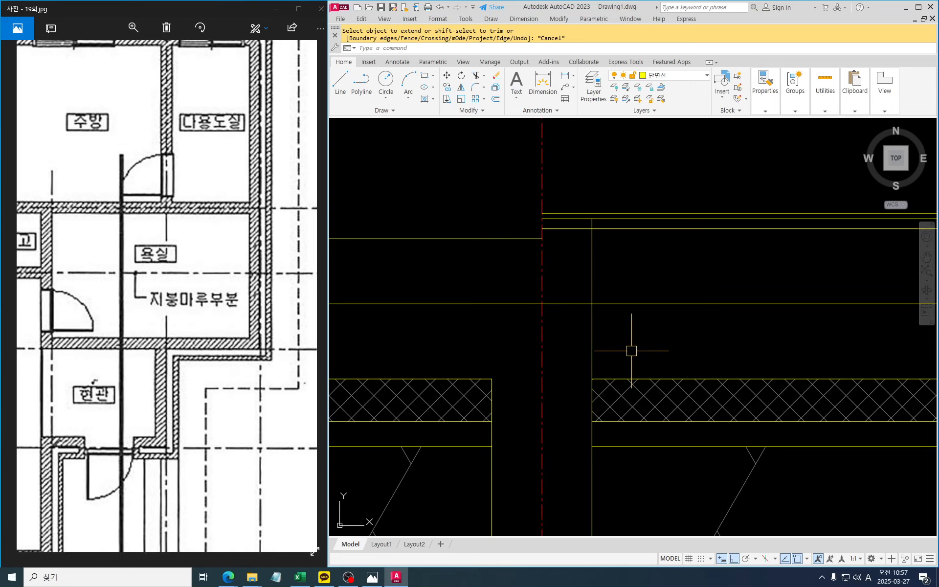
key("Escape")
key("Escape")
Draw a vertical line from the top of the foundation wall's left face up past the left floor finish line.
middle_click_drag(498, 407, 537, 384)
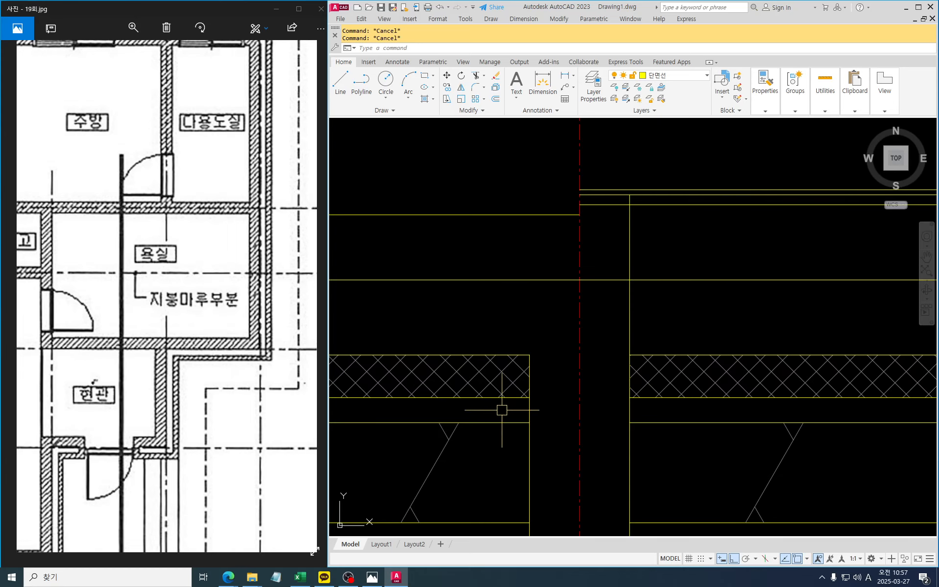
type("l")
key("Return")
left_click(529, 354)
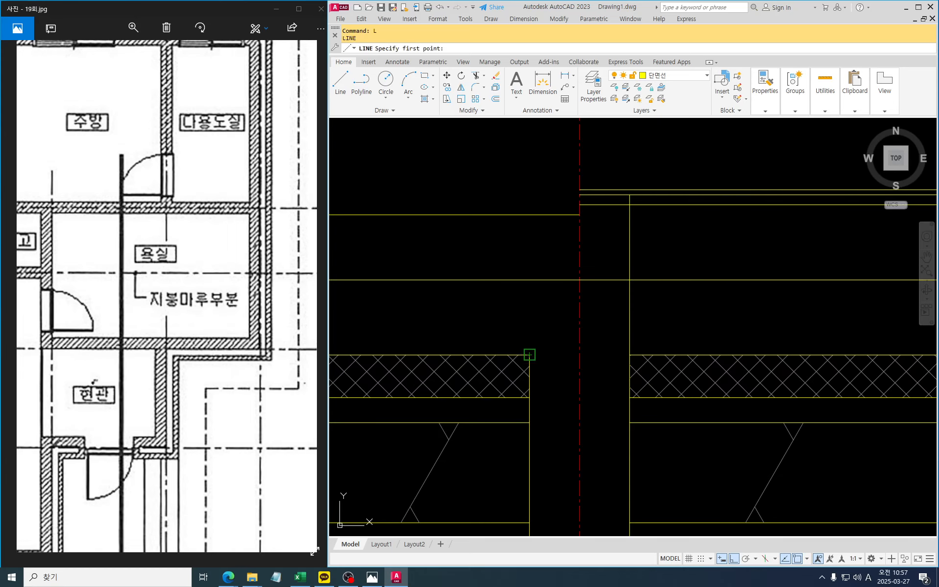
left_click(519, 151)
key("Return")
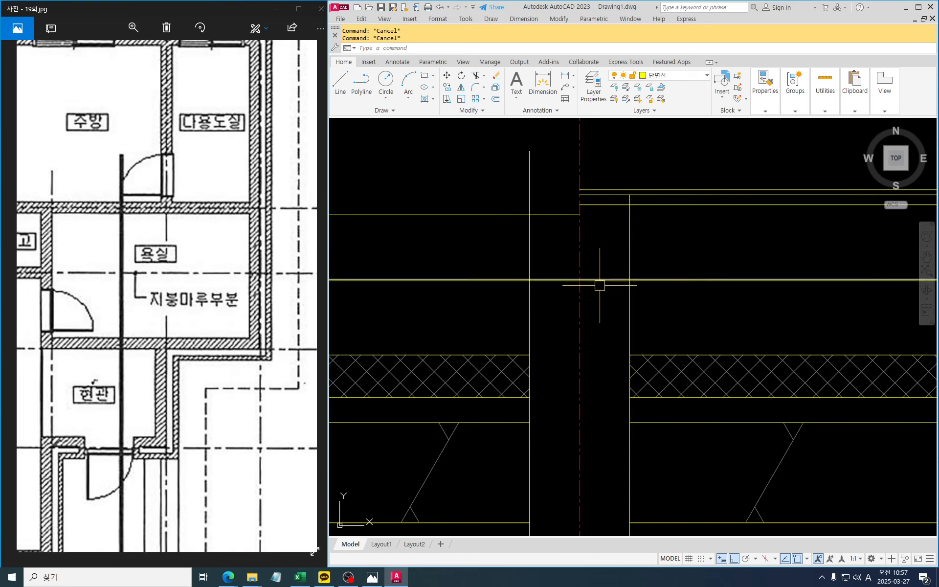
Trim the wall face lines between the insulation and the slab top, and the slab top line between the two wall faces.
middle_click_drag(625, 300, 629, 310)
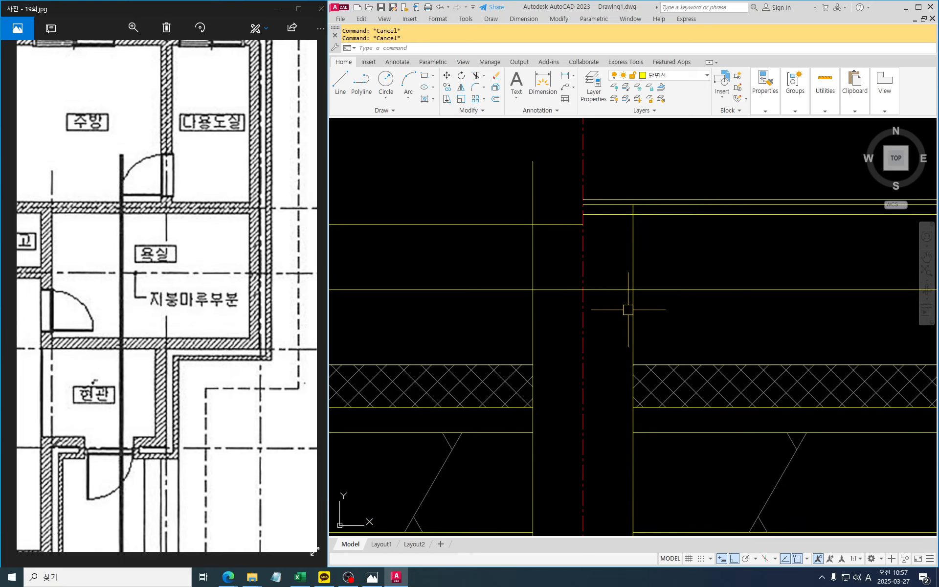
type("tr")
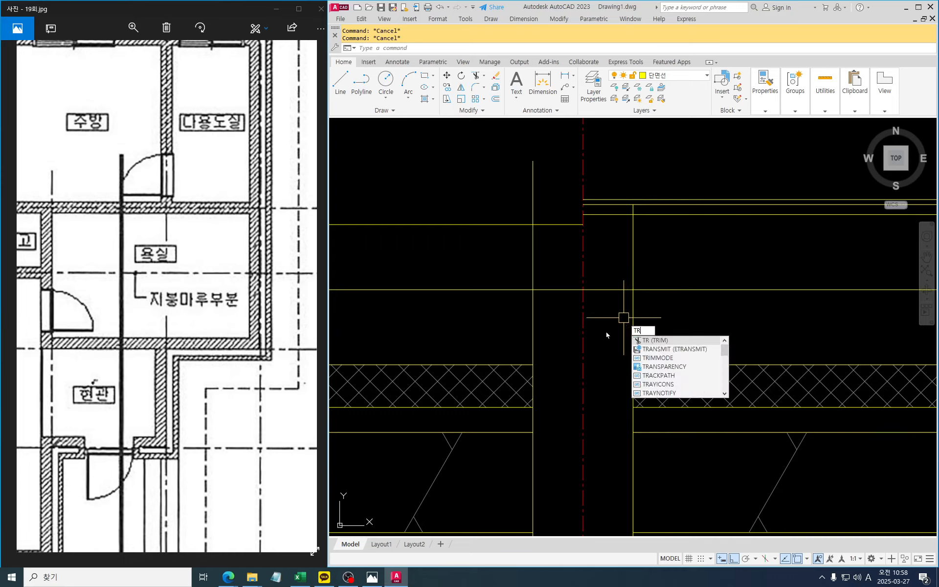
key("Return")
key("Return")
left_click(533, 334)
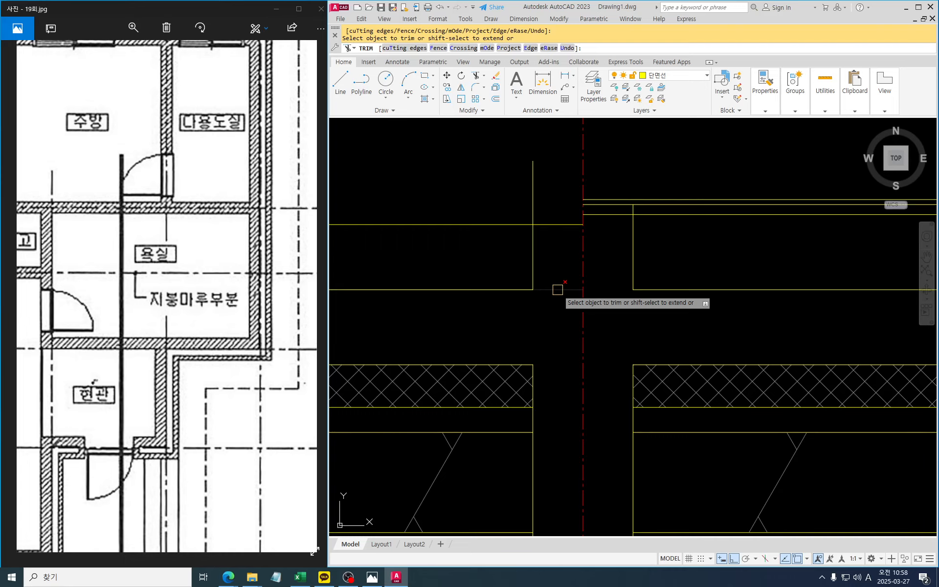
Trim the lowest finish line back to the right wall face and the left floor line back to the left wall face.
scroll(638, 260, "up", 3)
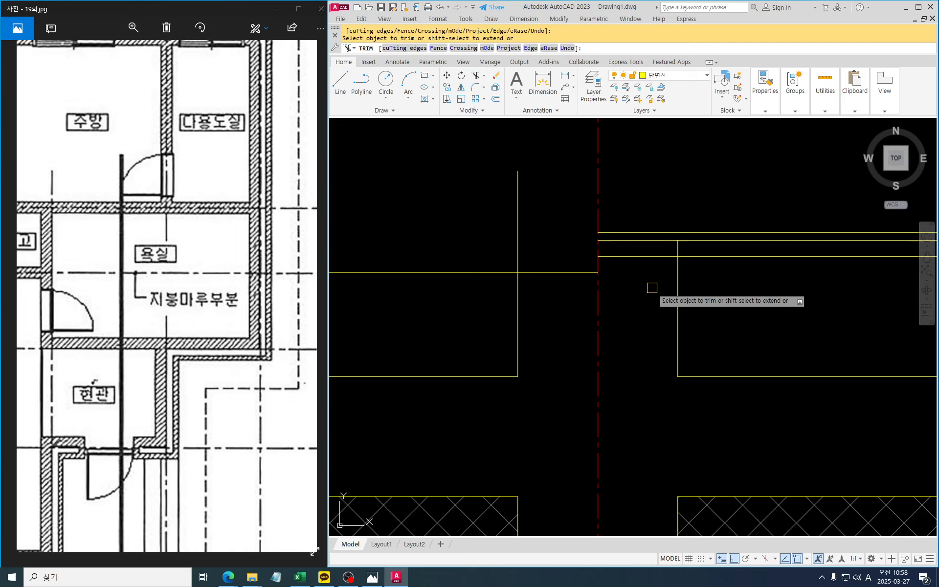
left_click(643, 257)
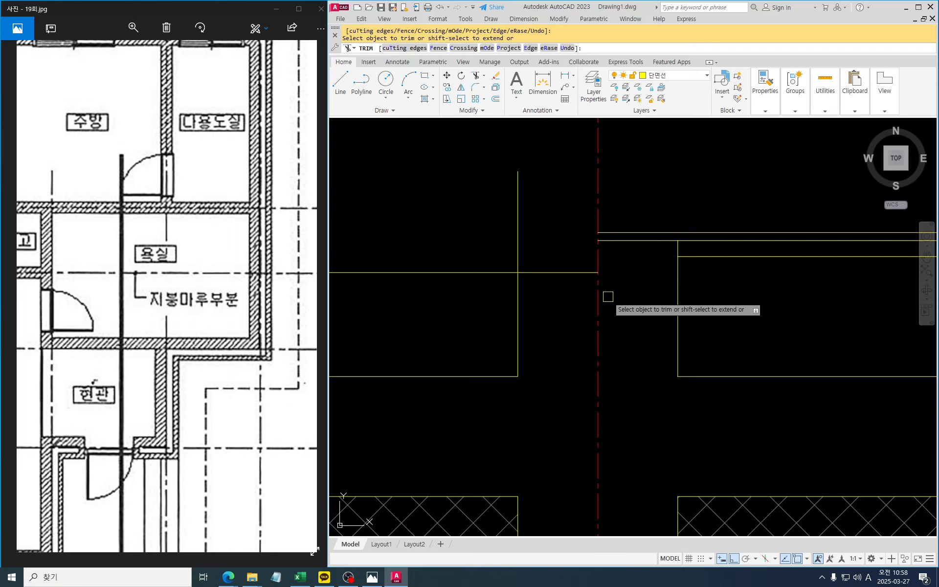
left_click(567, 276)
key("Escape")
Fillet the left wall face line with the middle finish line at radius 0 to form a square corner.
type("f")
key("Return")
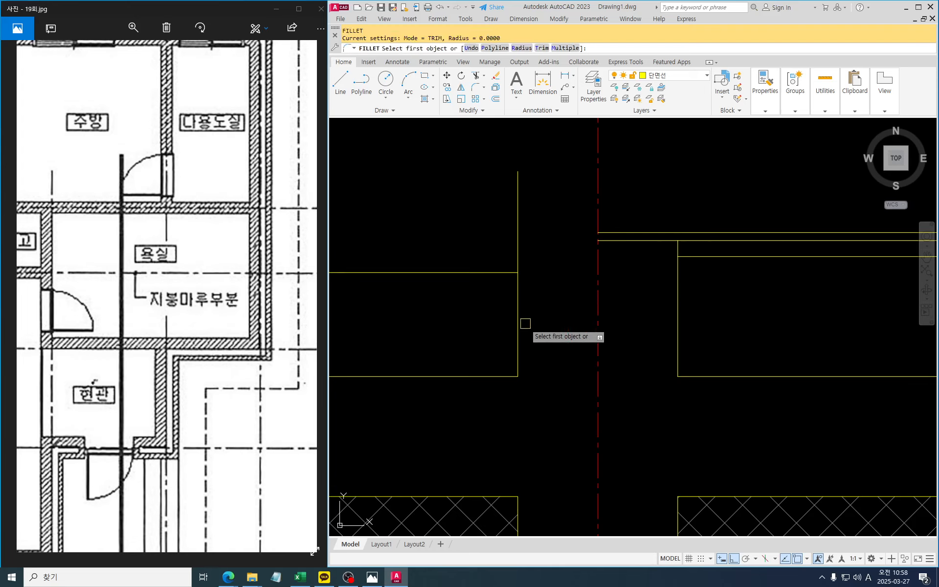
left_click(520, 322)
left_click(621, 245)
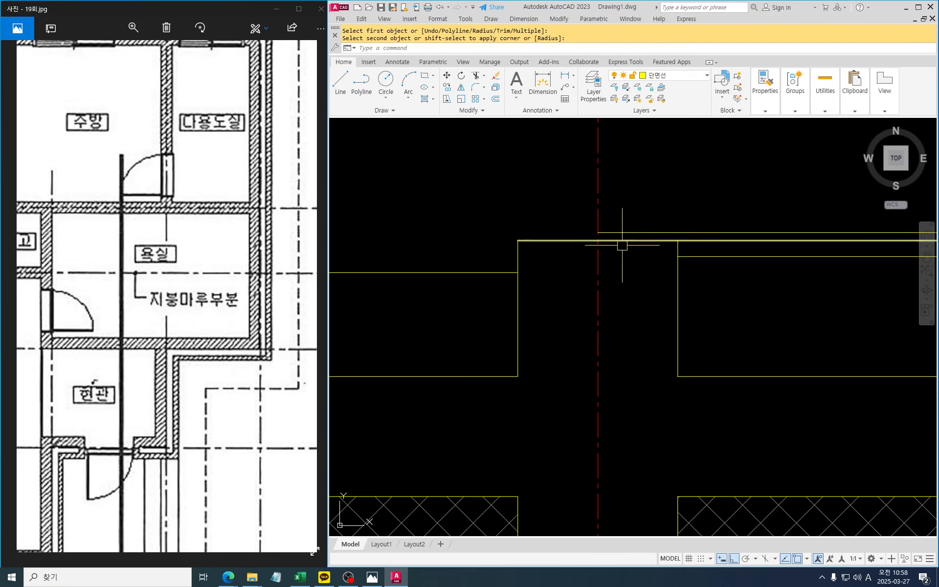
key("Escape")
key("Escape")
Draw a short vertical line from the right wall face's top to the topmost finish line and trim off that line's part left of it.
type("l")
key("Return")
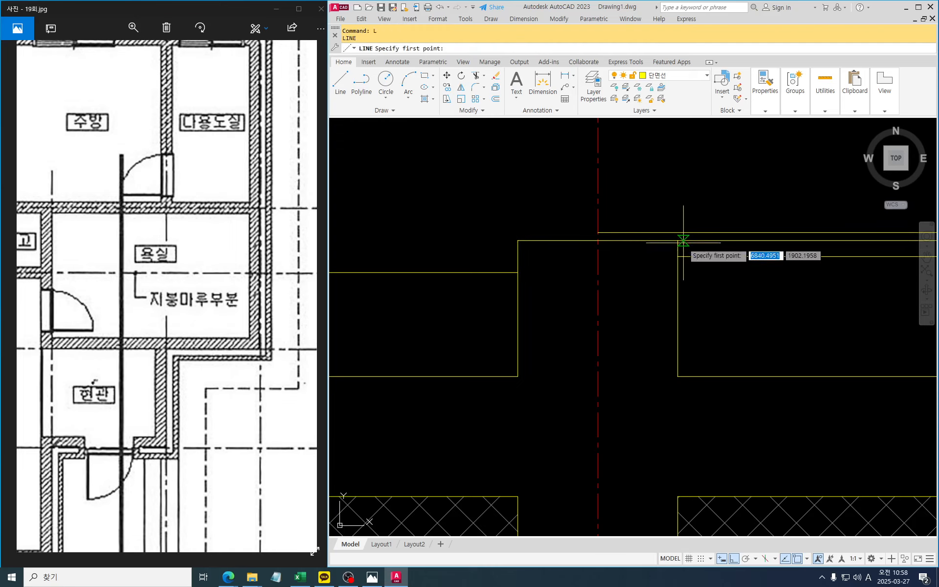
left_click(679, 241)
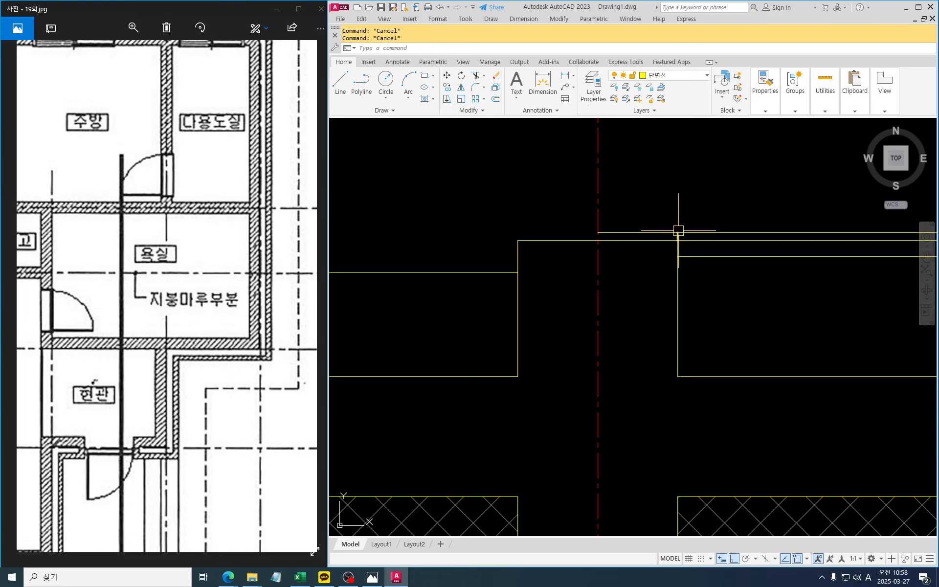
key("Return")
key("Escape")
key("Escape")
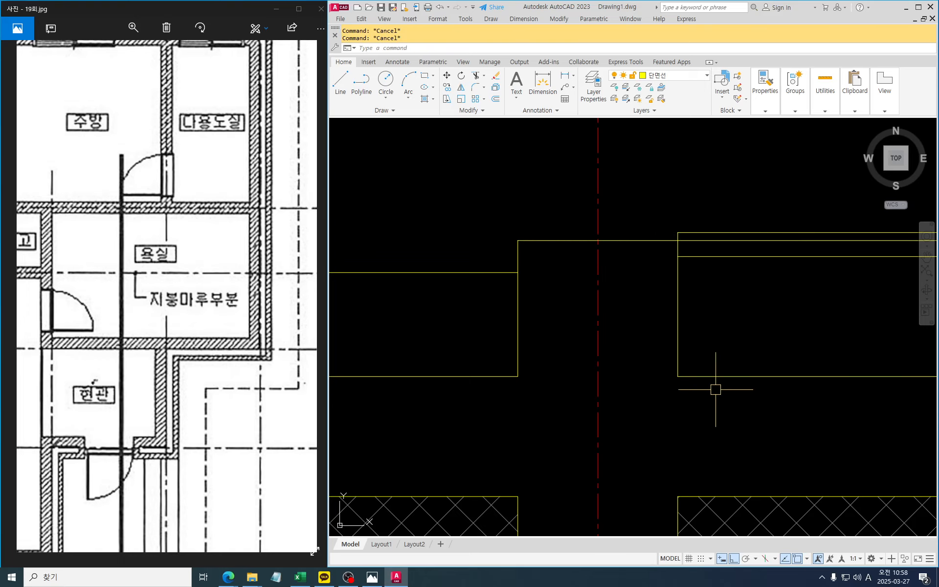
middle_click_drag(715, 388, 710, 381)
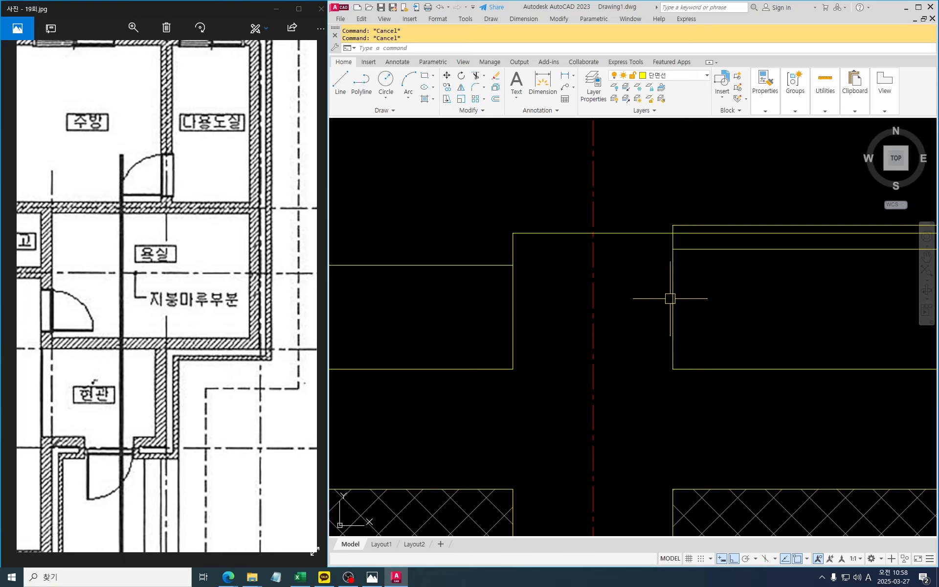
scroll(633, 277, "down", 6)
middle_click_drag(661, 353, 656, 288)
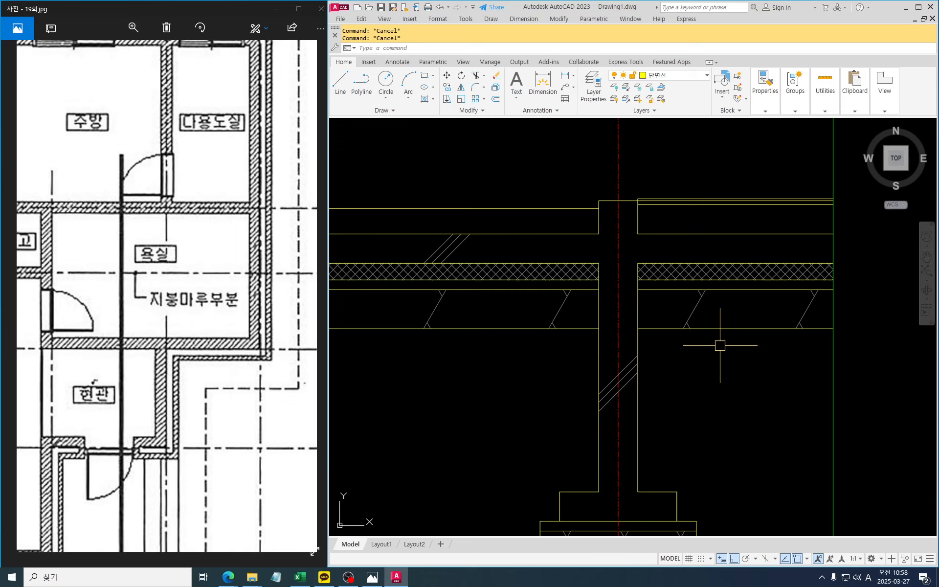
mouse_move(586, 232)
middle_mouse_down()
mouse_move(570, 417)
mouse_move(613, 428)
middle_mouse_up()
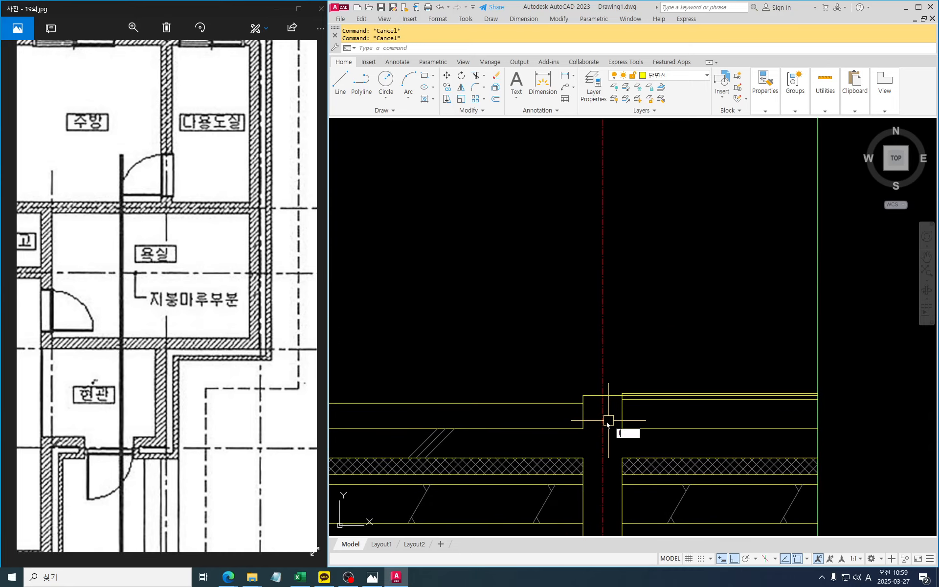
Draw two vertical wall lines upward, one from the sill's left corner and one from where the sill line meets the right wall face.
type("l")
key("Return")
left_click(583, 395)
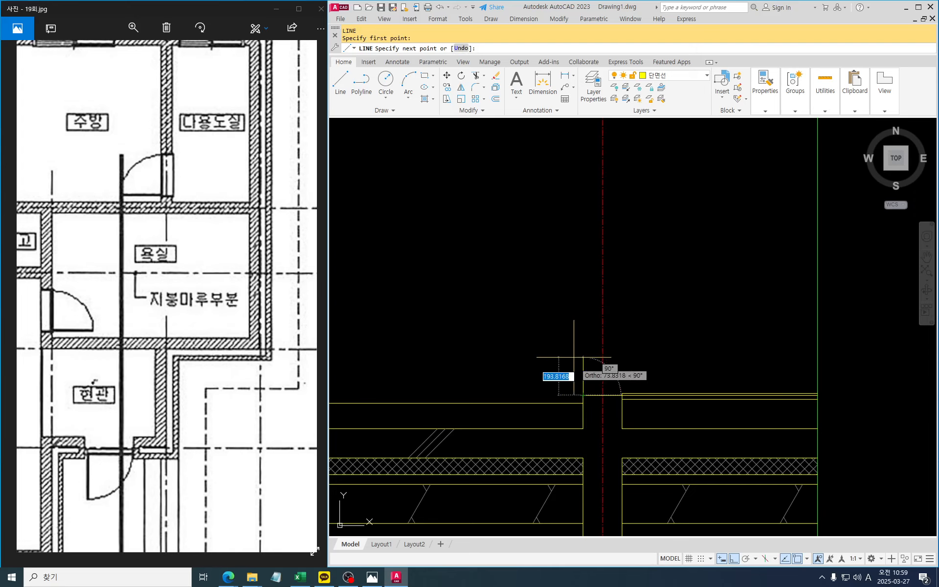
left_click(560, 185)
key("Return")
key("Return")
scroll(628, 400, "up", 4)
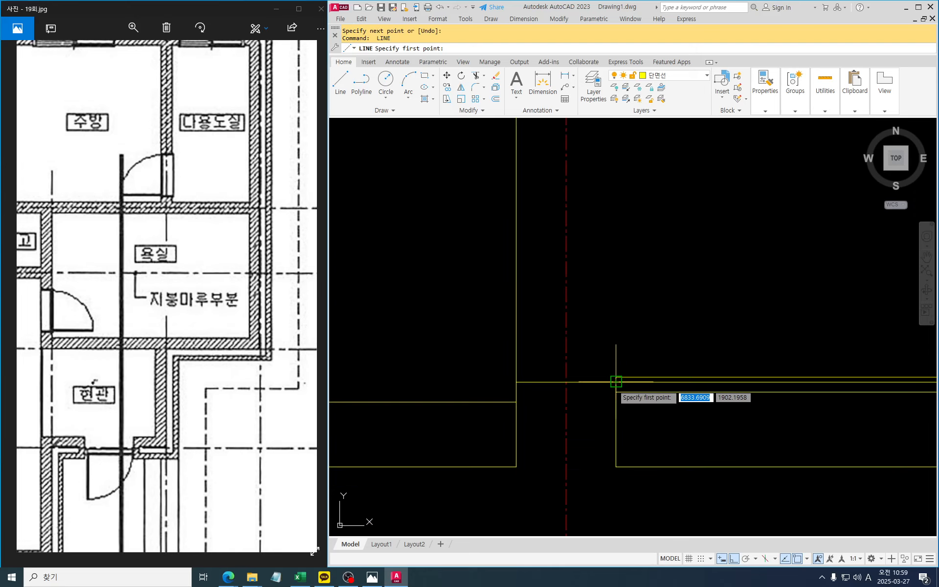
left_click(616, 381)
scroll(602, 384, "down", 6)
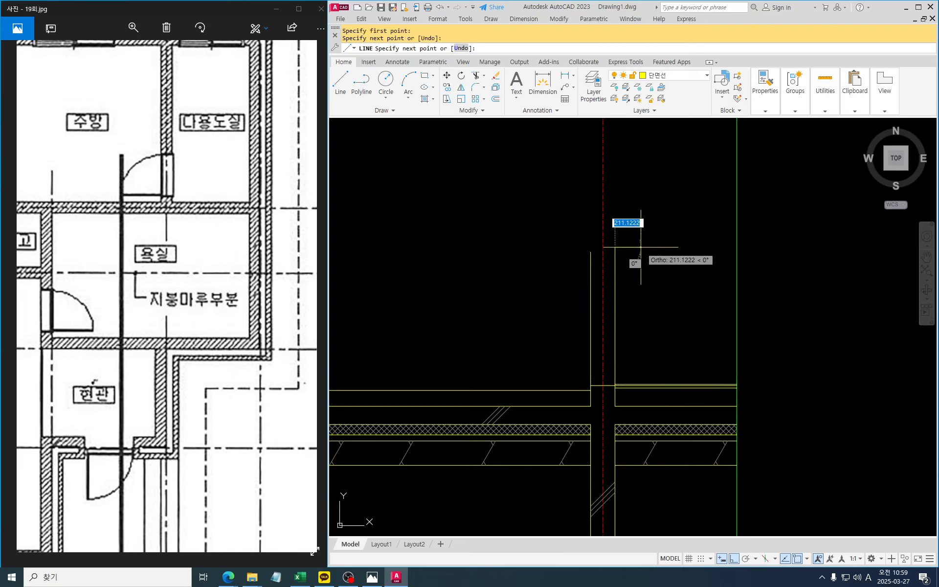
key("Return")
Draw an L-shaped polyline from the lowest finish line down the right wall face and along the slab top to the green boundary line.
middle_click_drag(656, 315, 658, 264)
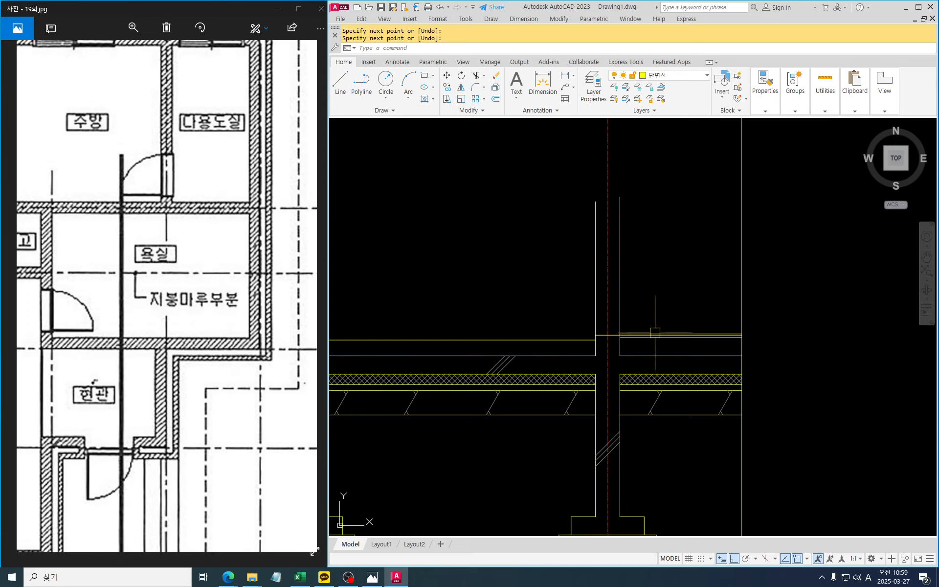
middle_click_drag(655, 406, 561, 355)
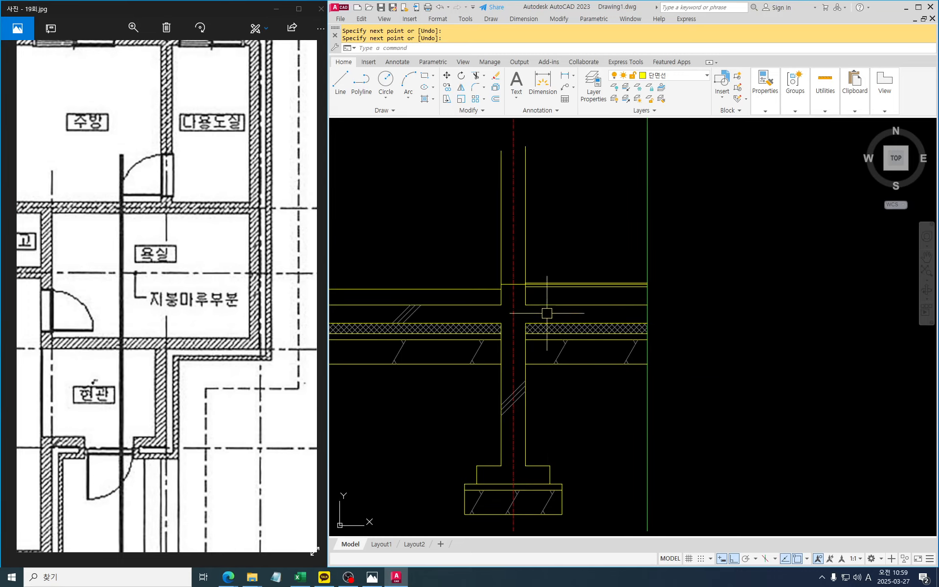
scroll(548, 314, "up", 2)
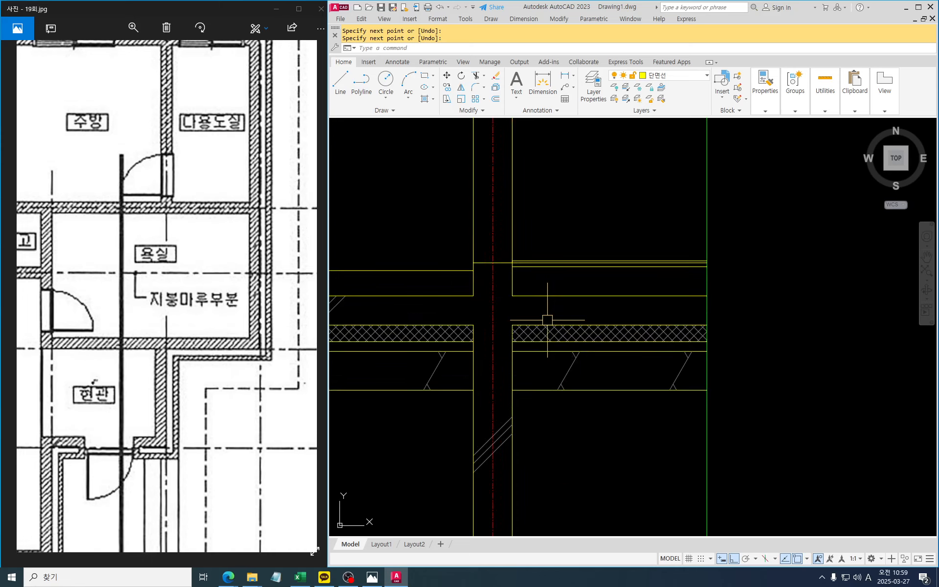
mouse_move(548, 317)
middle_mouse_down()
mouse_move(525, 319)
mouse_move(504, 279)
mouse_move(484, 292)
mouse_move(573, 304)
middle_mouse_up()
key("Escape")
scroll(538, 273, "up", 4)
scroll(490, 305, "down", 2)
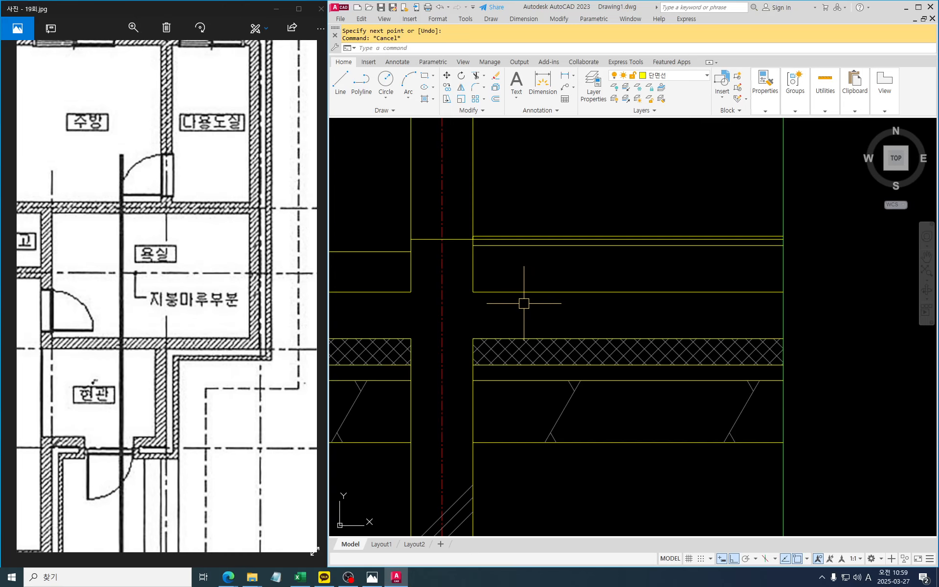
scroll(524, 304, "up", 2)
key("Escape")
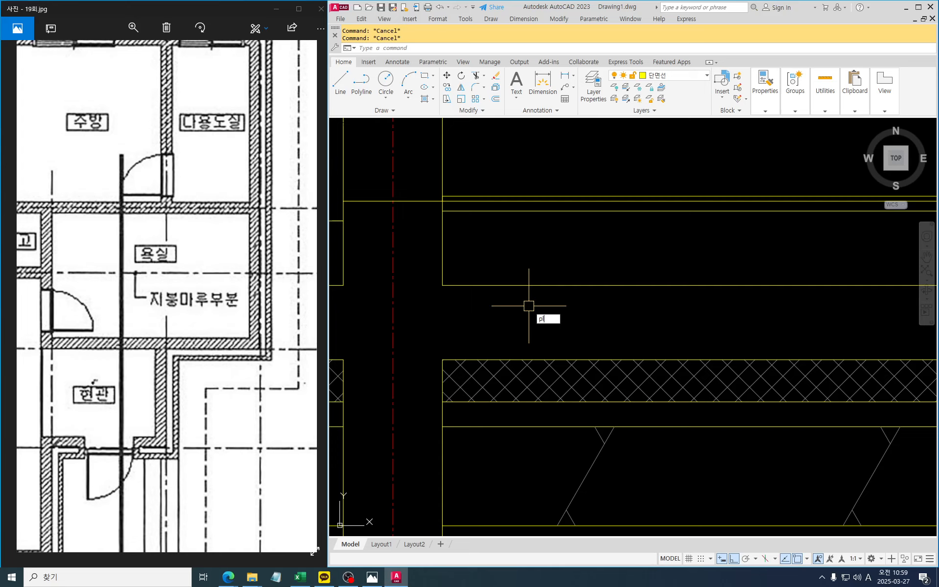
key("Return")
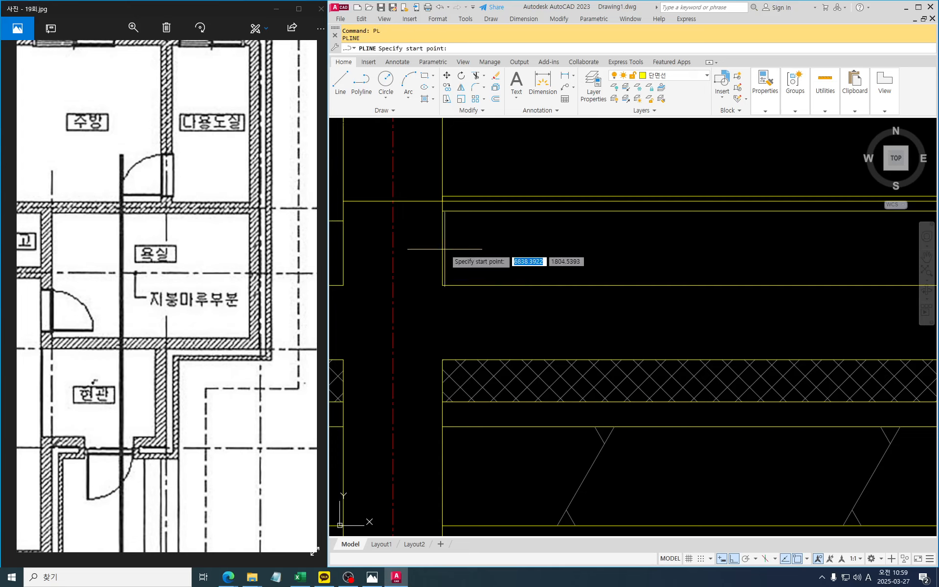
left_click(443, 211)
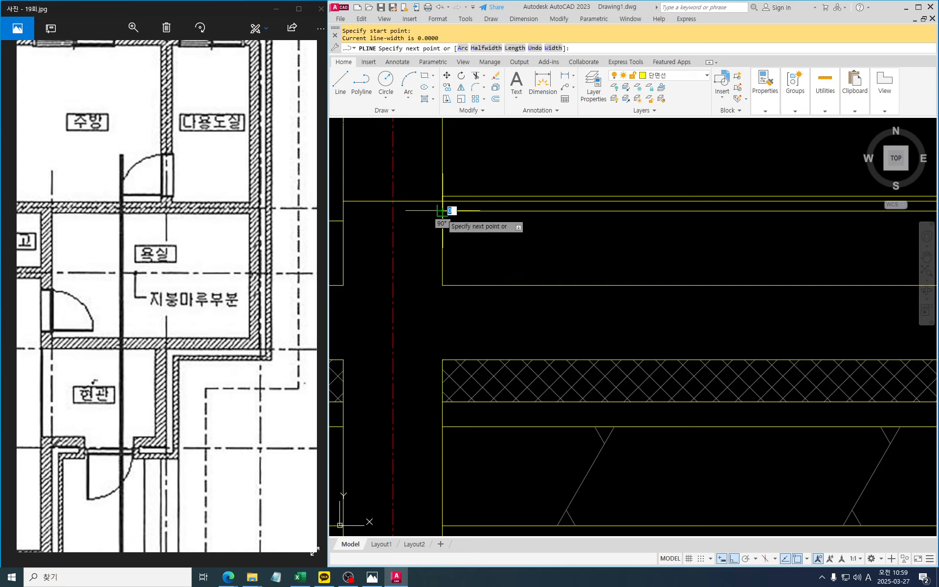
left_click(442, 285)
scroll(442, 285, "down", 2)
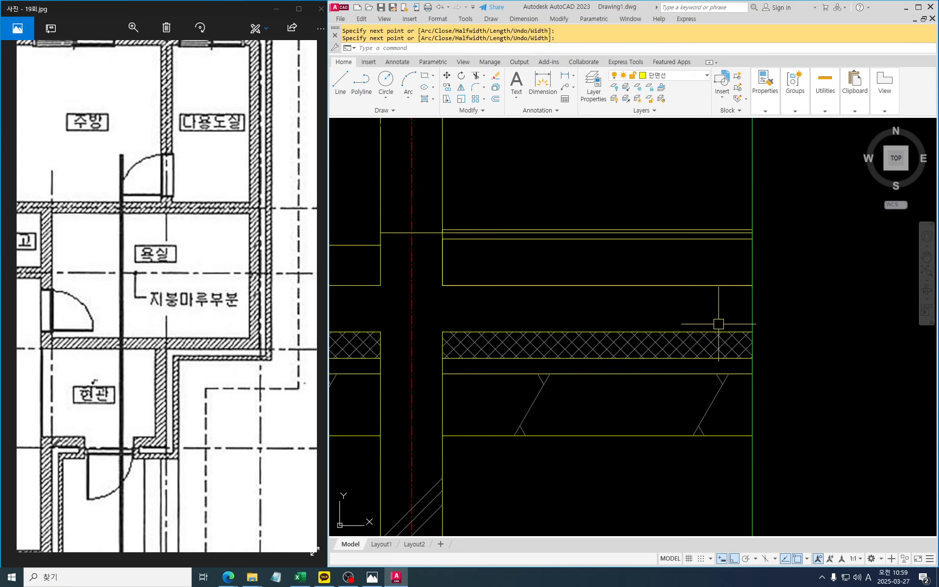
key("Escape")
key("Escape")
Offset the L-shaped polyline 50 inward, above the slab top and away from the wall face.
middle_click_drag(694, 321, 709, 324)
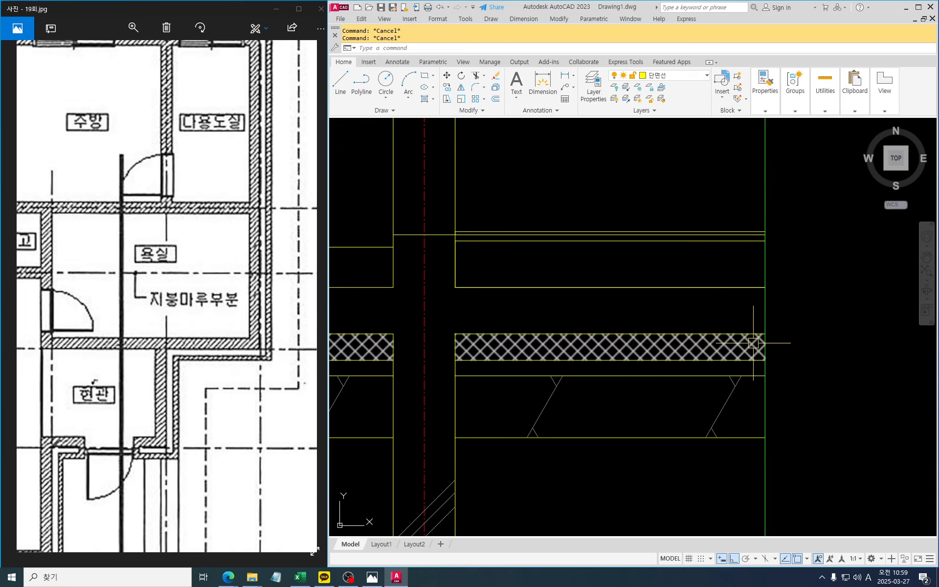
type("o")
key("Return")
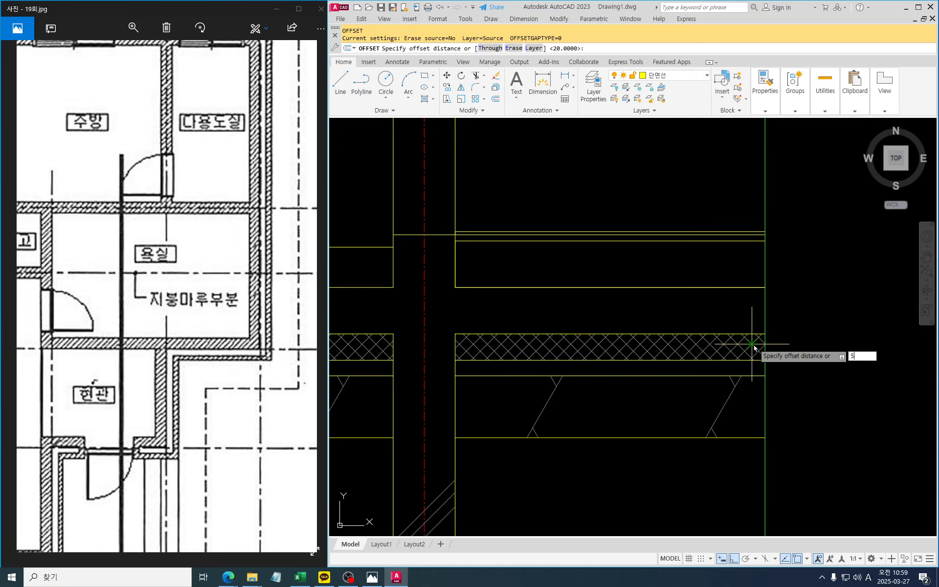
key("Return")
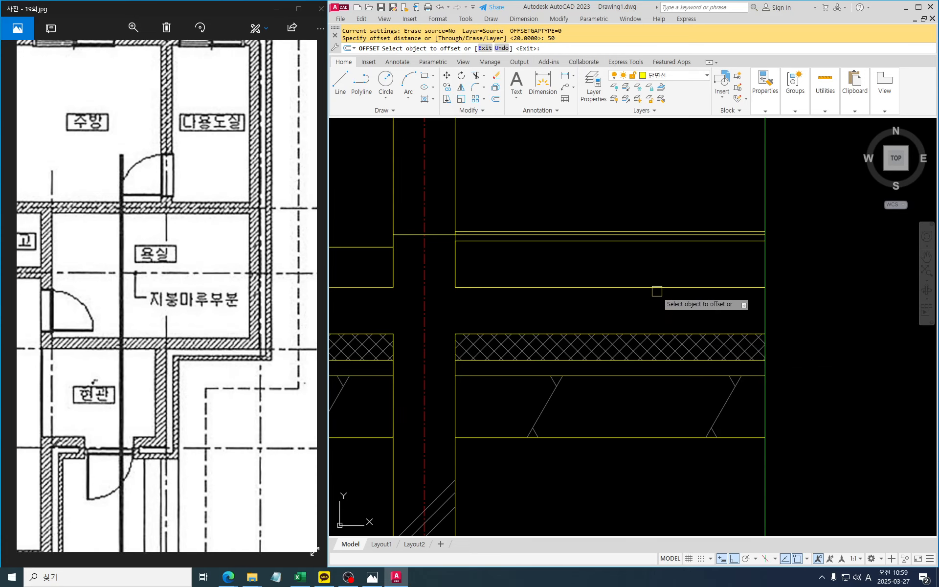
left_click(658, 286)
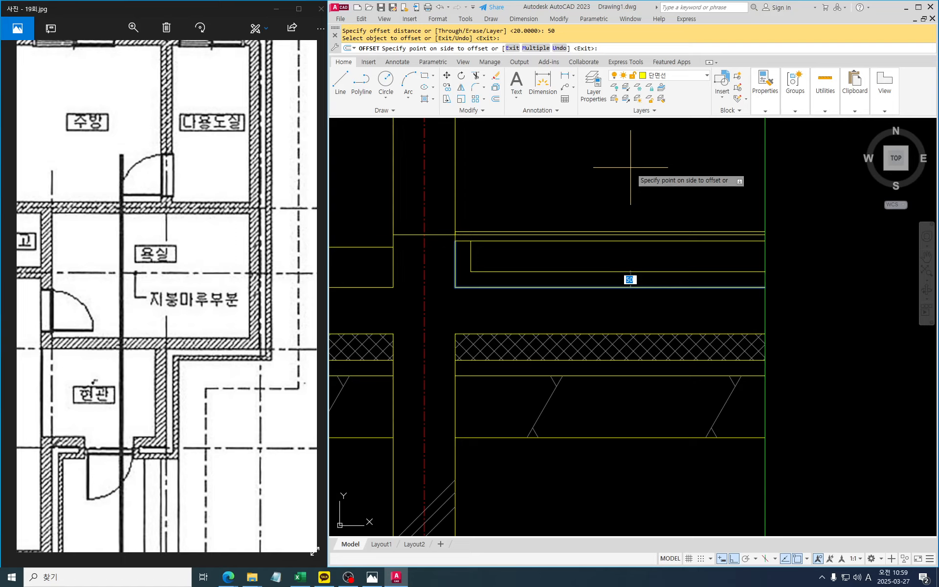
key("Escape")
key("Escape")
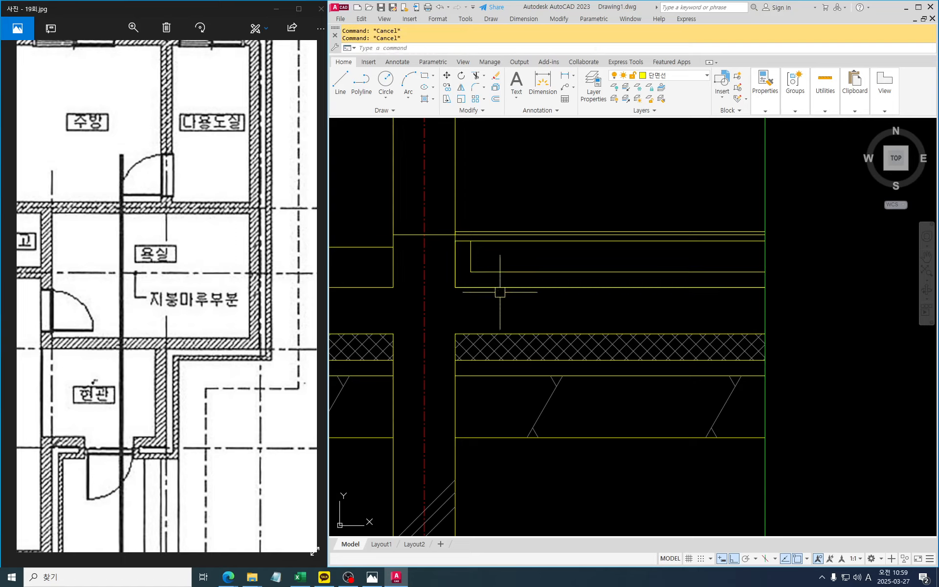
Close the upright end of the L-shaped strip with a short horizontal line to the wall face and trim the inner line above it.
scroll(452, 289, "up", 4)
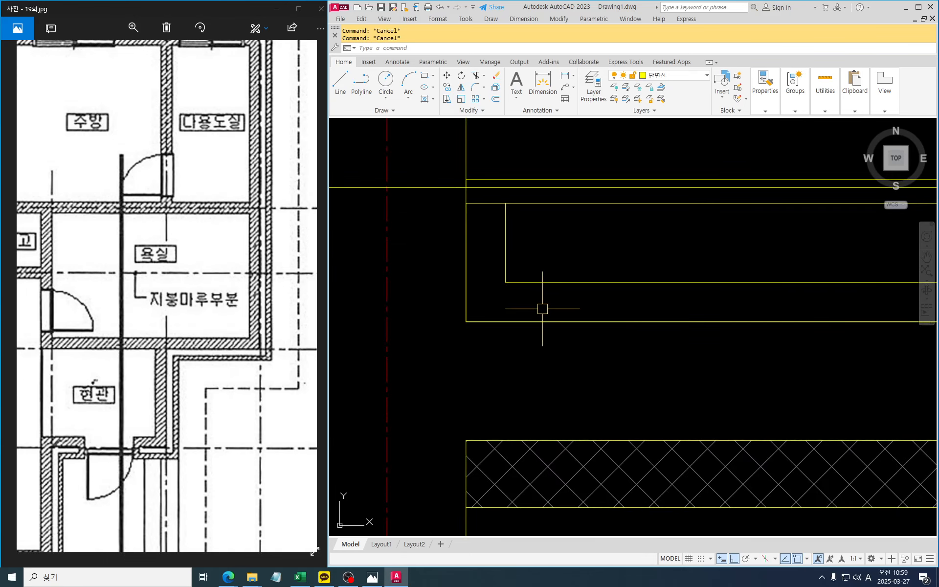
type("L")
key("Return")
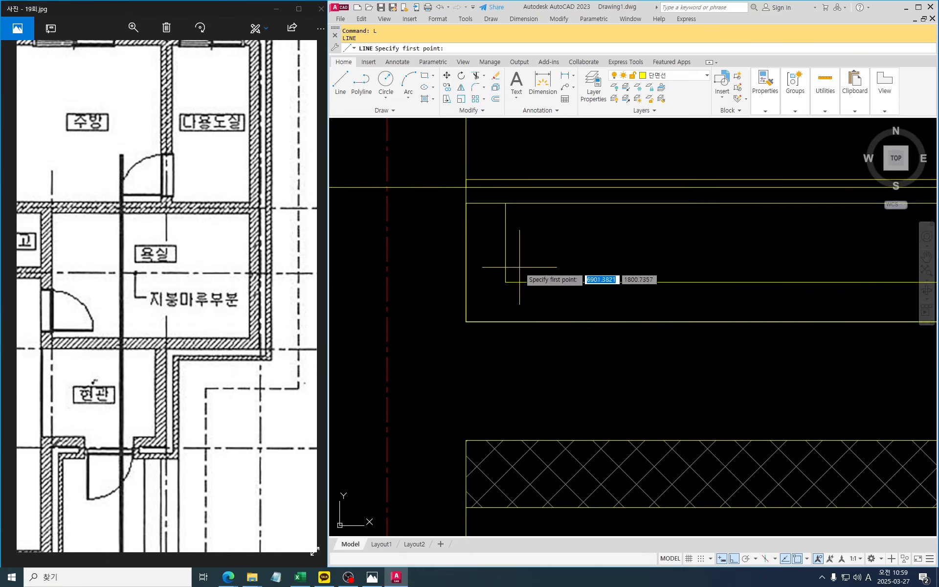
left_click(505, 231)
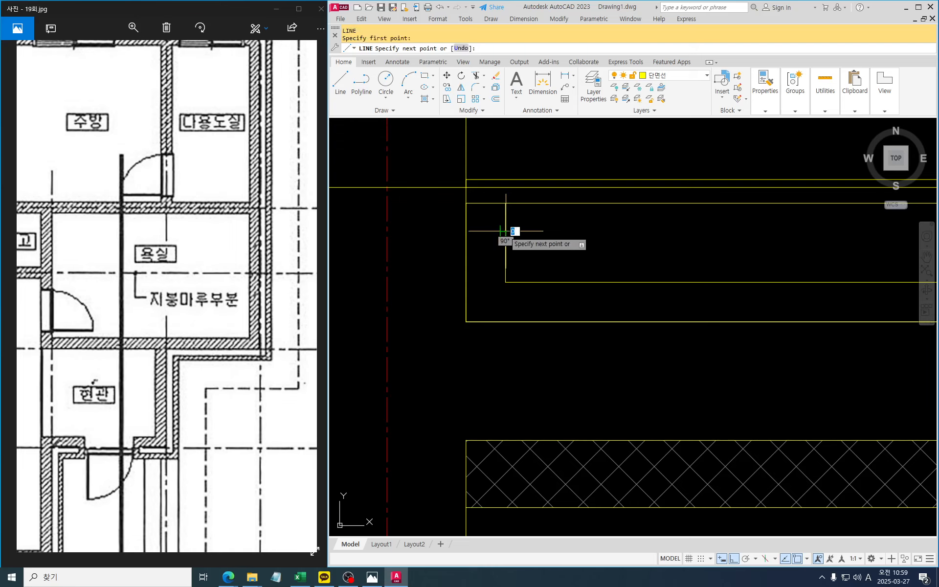
left_click(467, 232)
key("Escape")
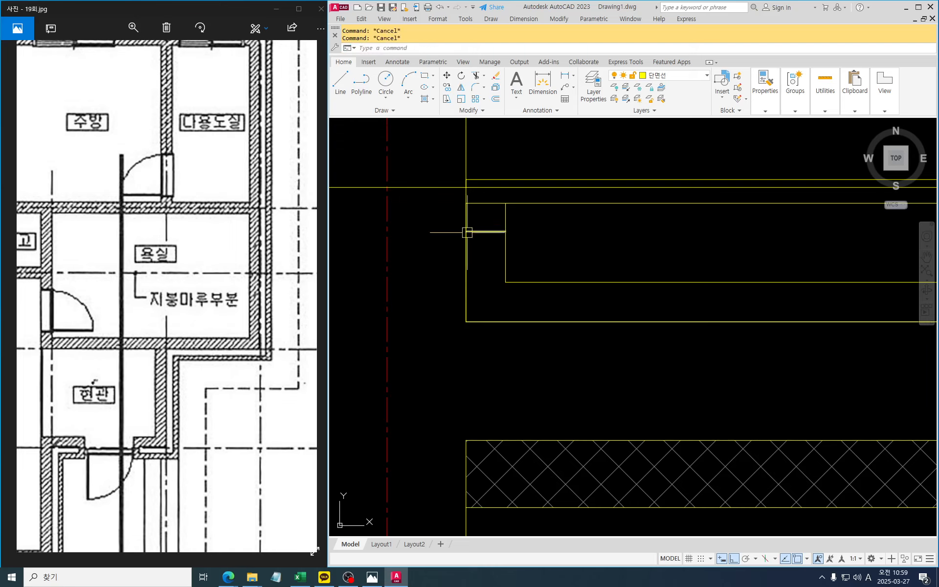
key("Return")
left_click(506, 218)
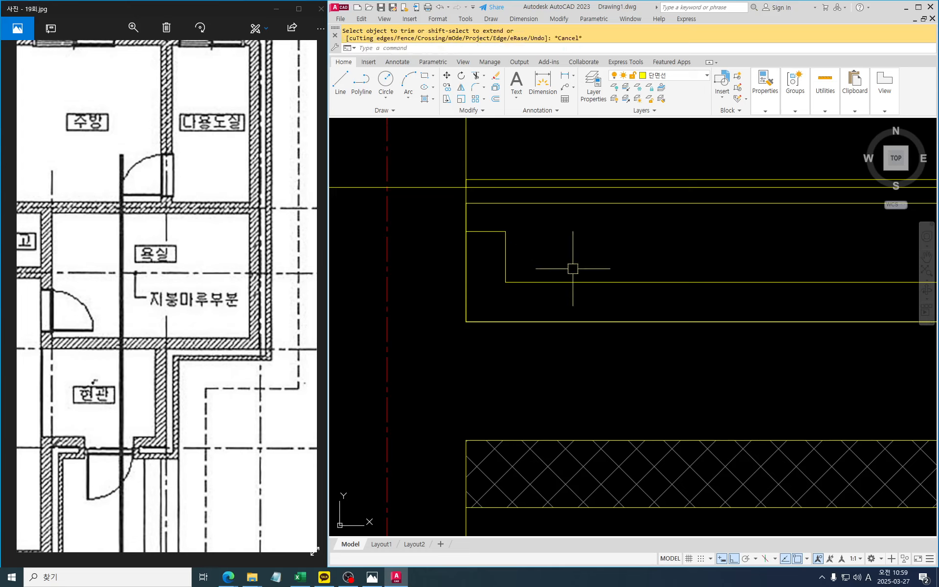
key("Escape")
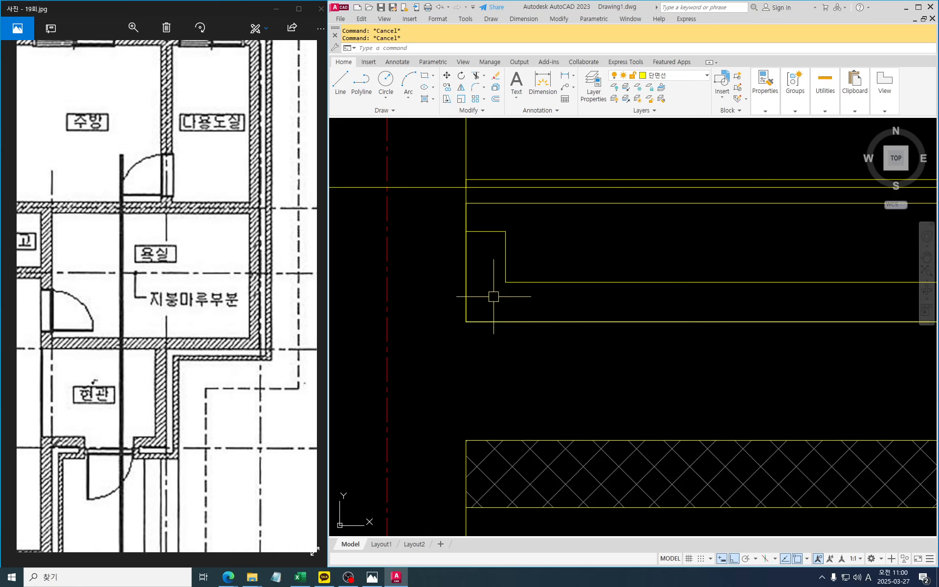
Hatch the L-shaped insulation strip above the slab with the ANSI37 pattern at scale 10.
scroll(570, 373, "down", 4)
scroll(641, 317, "up", 3)
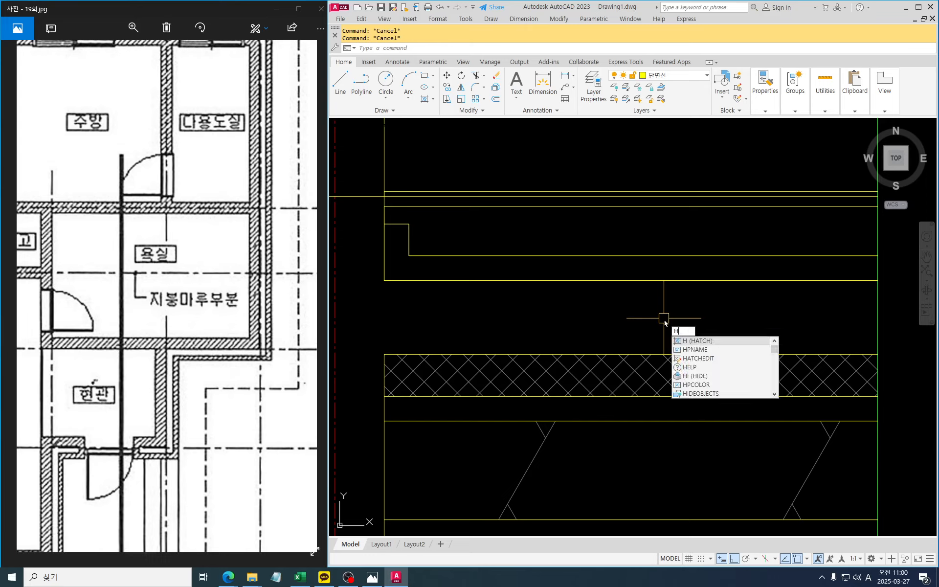
key("Return")
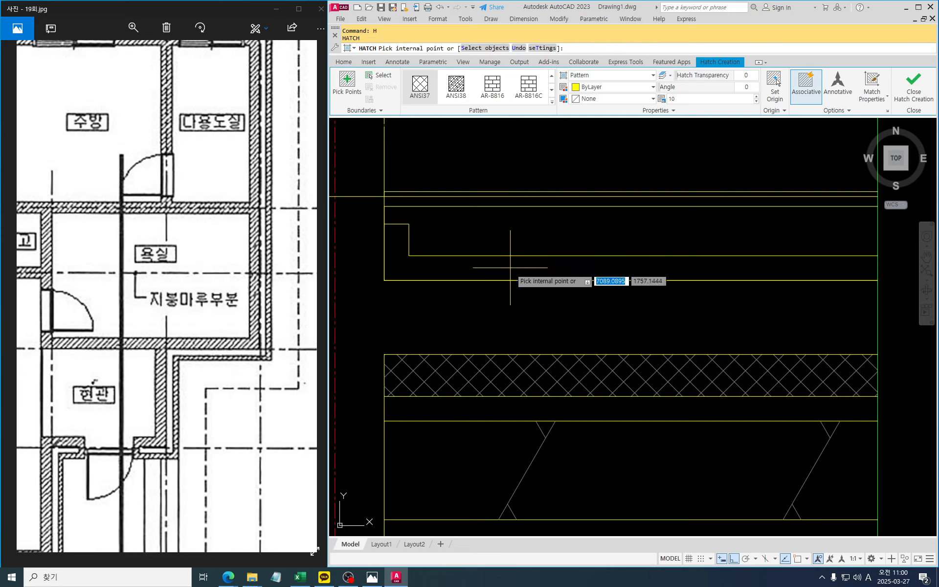
left_click(510, 262)
key("Return")
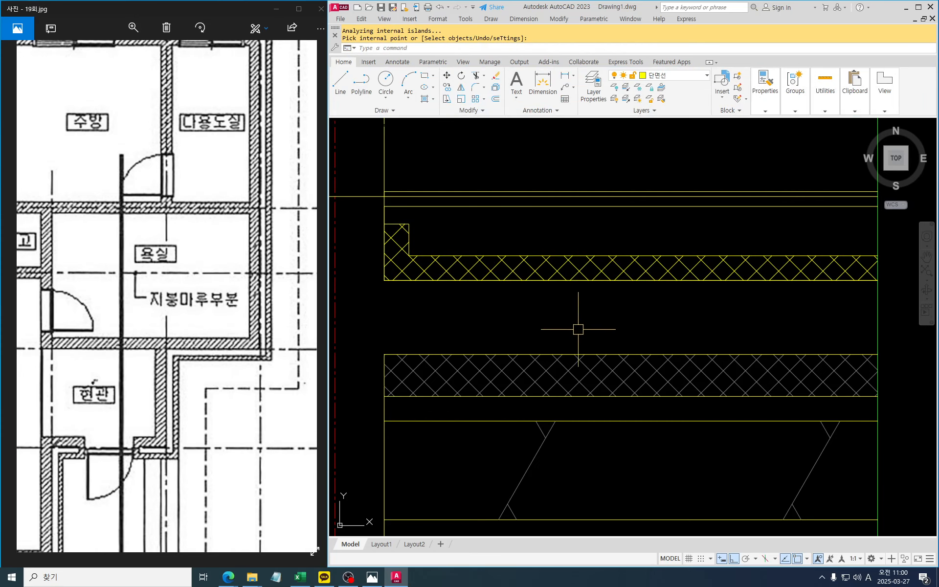
Match the new strip hatch's properties to the gray insulation hatch below the slab.
type("ma")
key("Return")
left_click(604, 388)
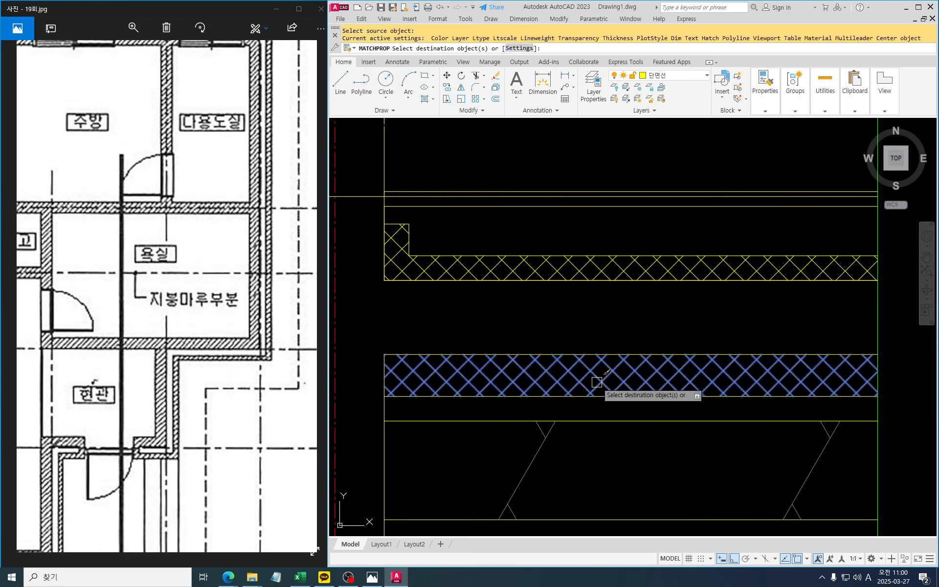
key("Escape")
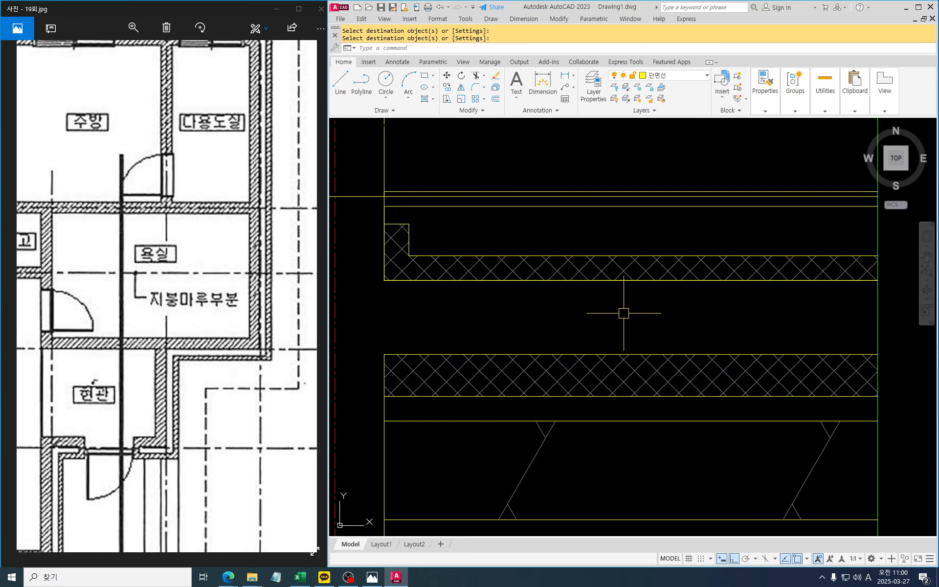
key("Escape")
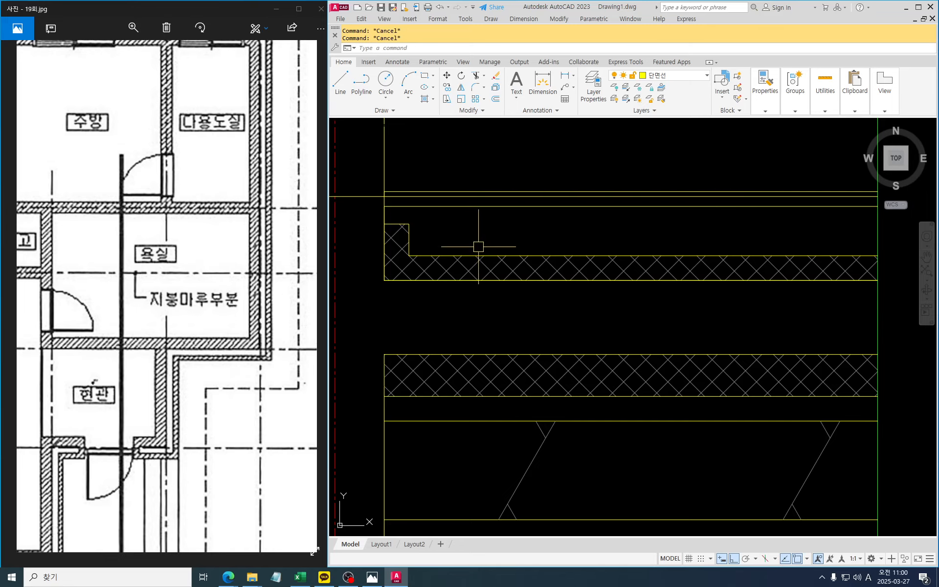
Draw a 25 diameter circle for a floor pipe above the insulation strip, just right of its upright end.
key("Return")
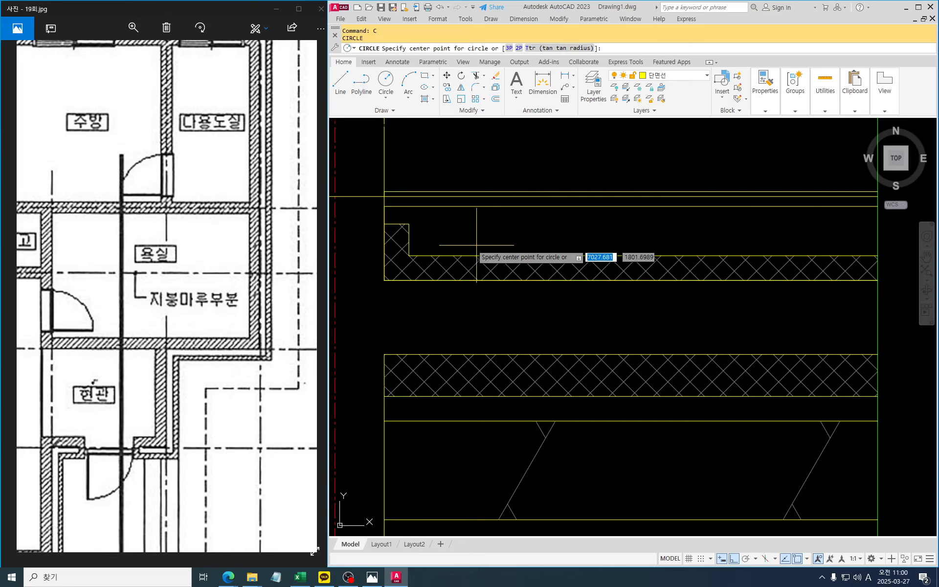
scroll(441, 230, "up", 2)
left_click(437, 226)
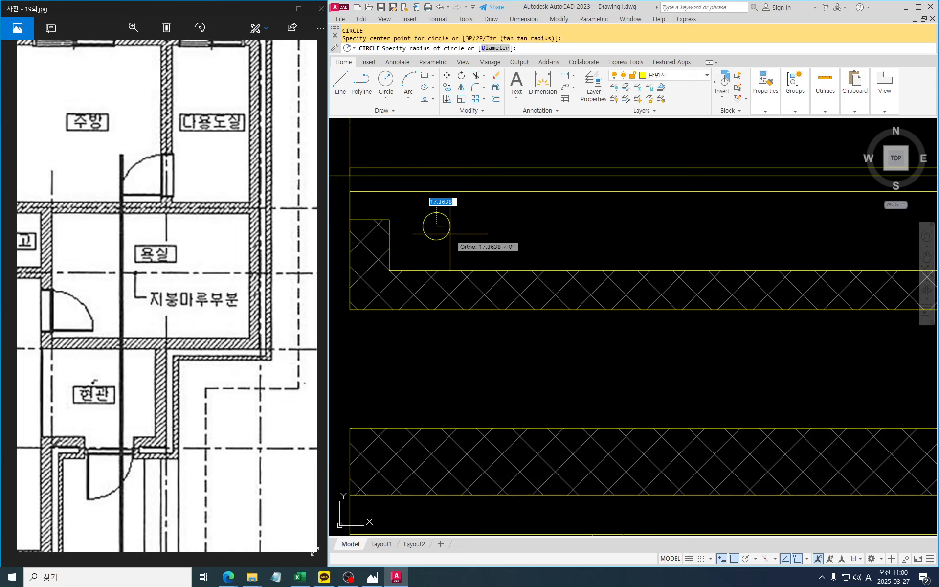
type("d")
key("Return")
type("25")
key("Return")
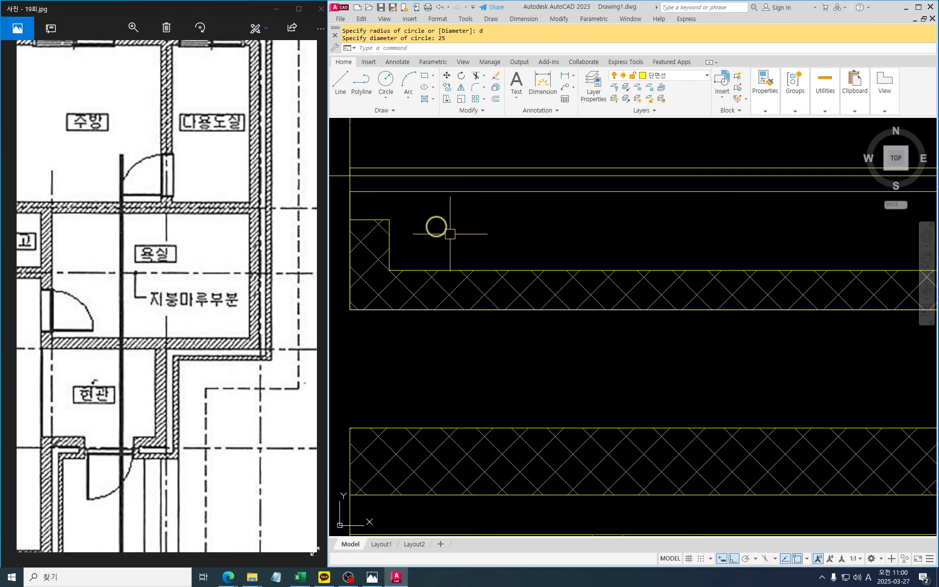
Draw a horizontal and a vertical line through the pipe circle's centre, each spanning between opposite quadrants.
scroll(428, 227, "up", 3)
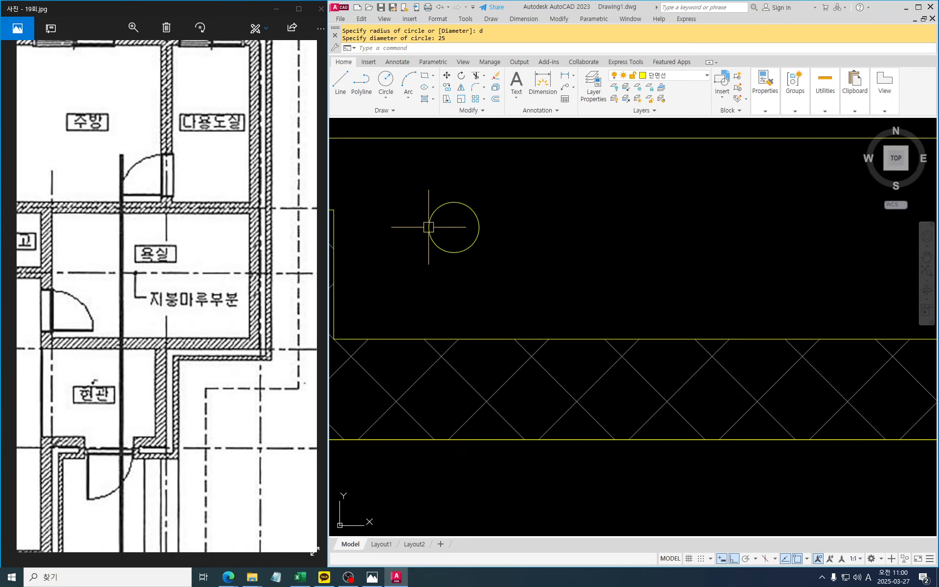
middle_click_drag(429, 227, 516, 251)
key("Escape")
key("Escape")
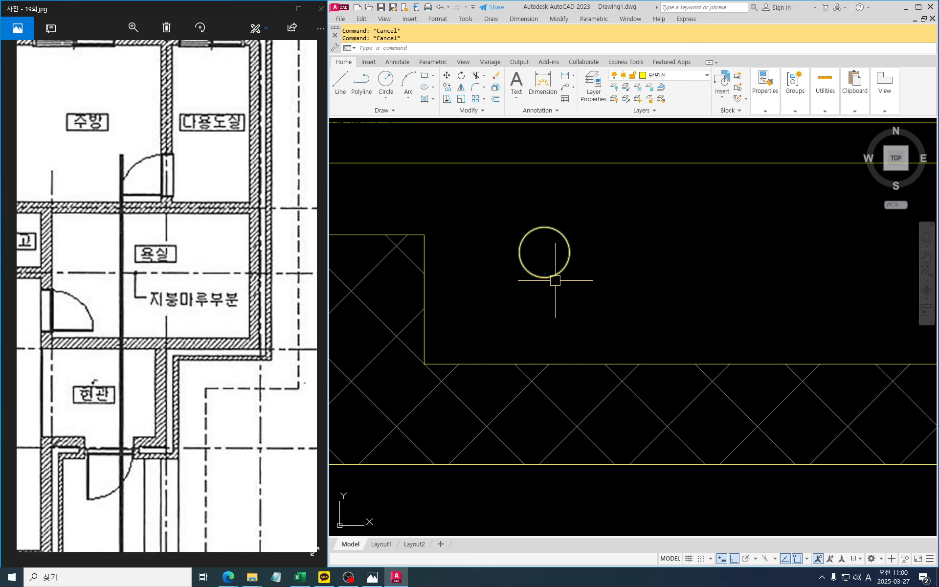
type("l")
key("Return")
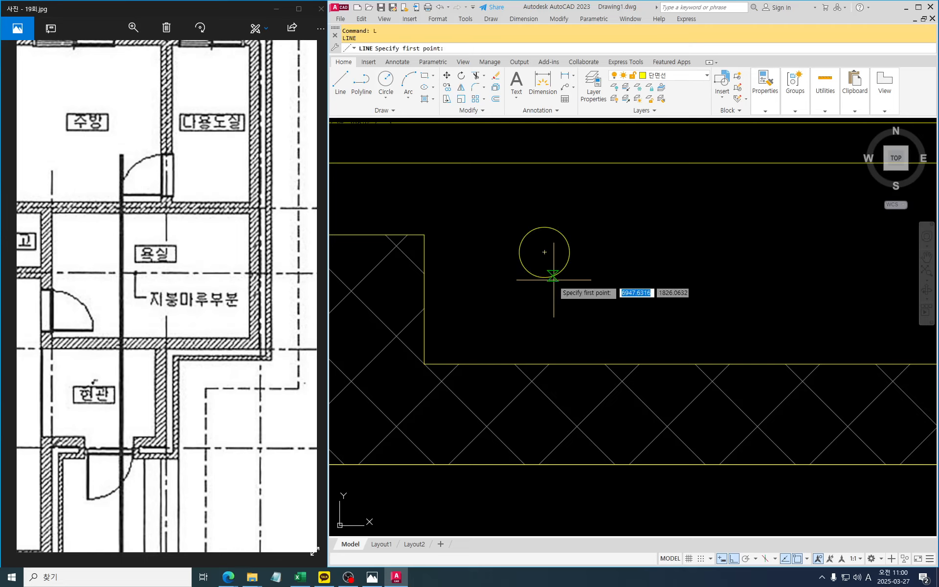
left_click(518, 254)
left_click(570, 252)
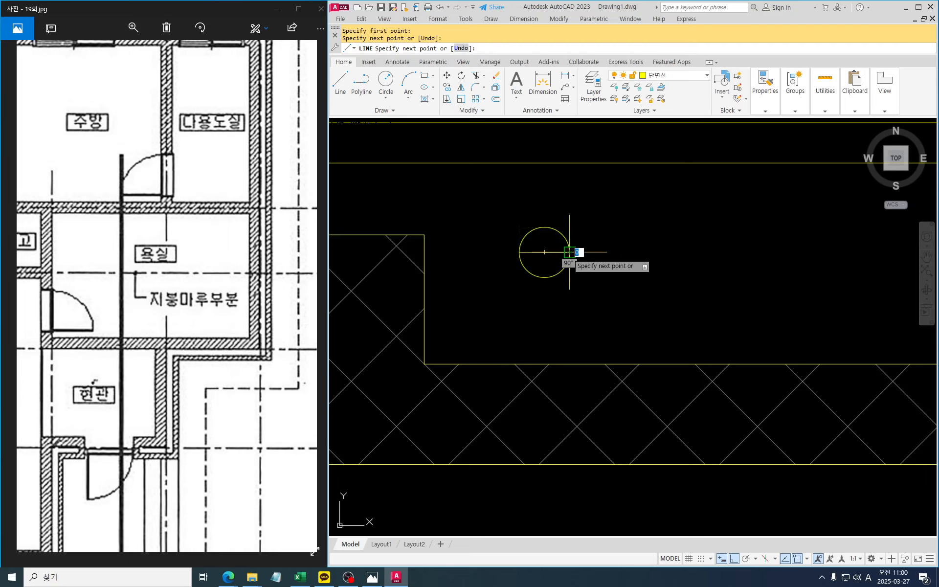
key("Return")
key("Return")
left_click(544, 228)
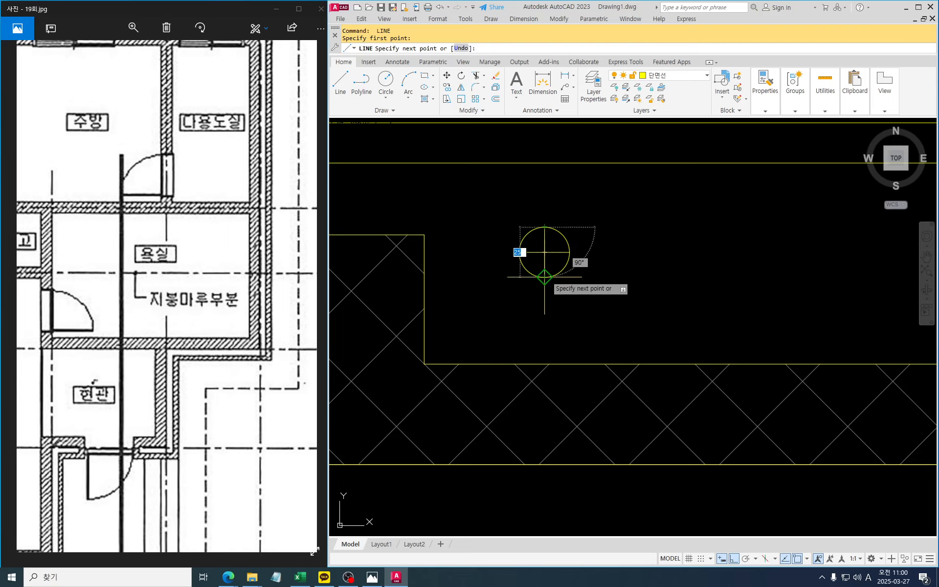
left_click(545, 277)
key("Escape")
key("Escape")
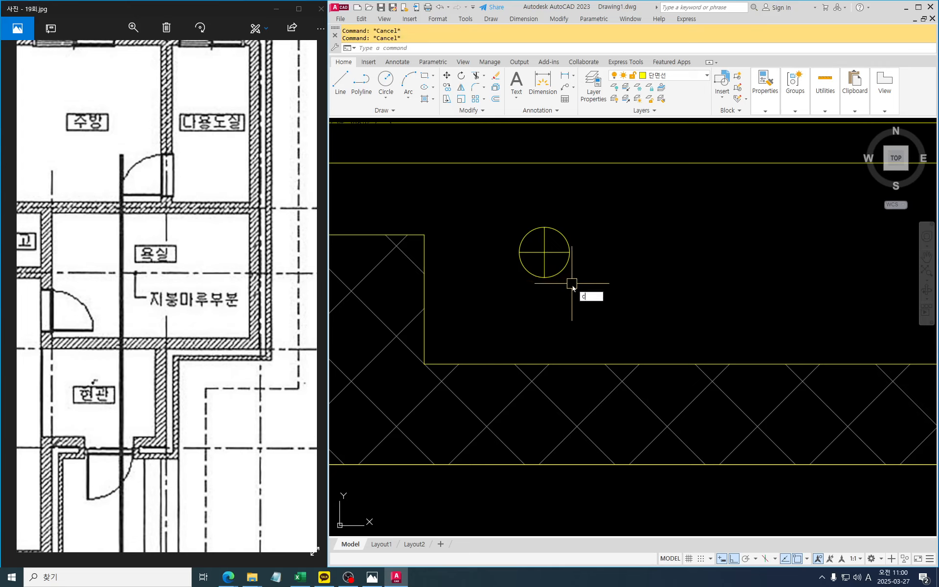
Draw a helper circle about twice the pipe's diameter around it, sharing the same centre.
type("c")
key("Return")
left_click(545, 252)
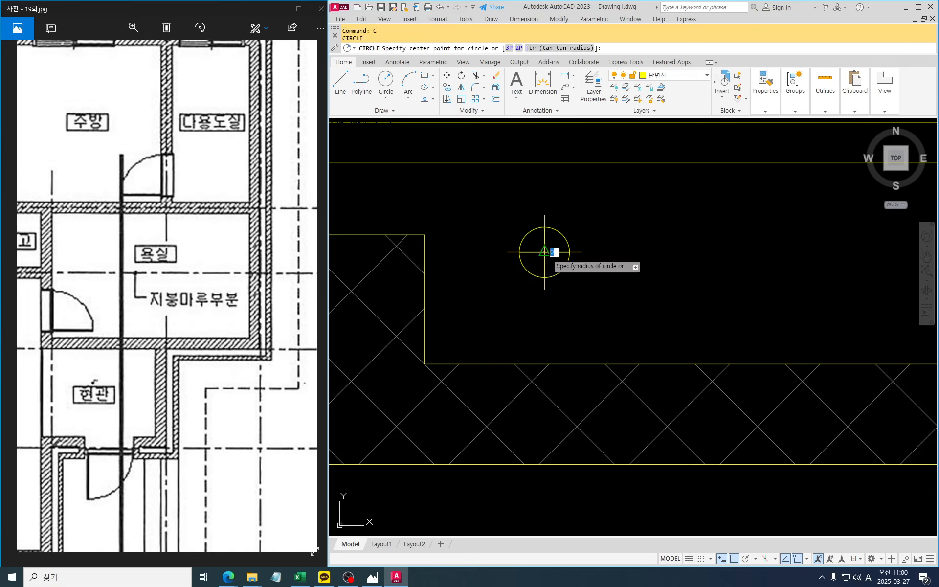
left_click(597, 304)
key("Escape")
key("Escape")
Extend both ends of the pipe's two cross lines out to the larger circle.
type("EX")
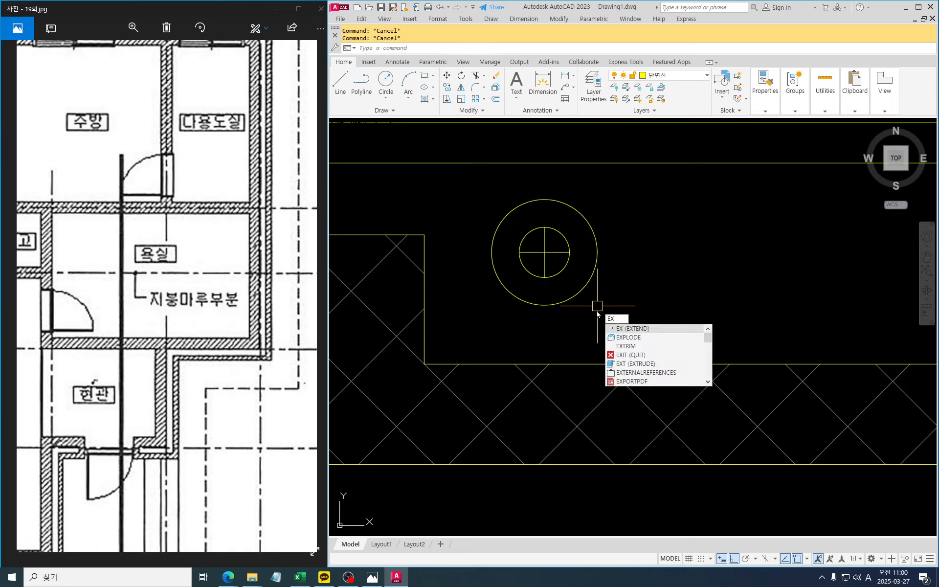
key("Return")
left_click(597, 311)
left_click(564, 277)
left_click(562, 254)
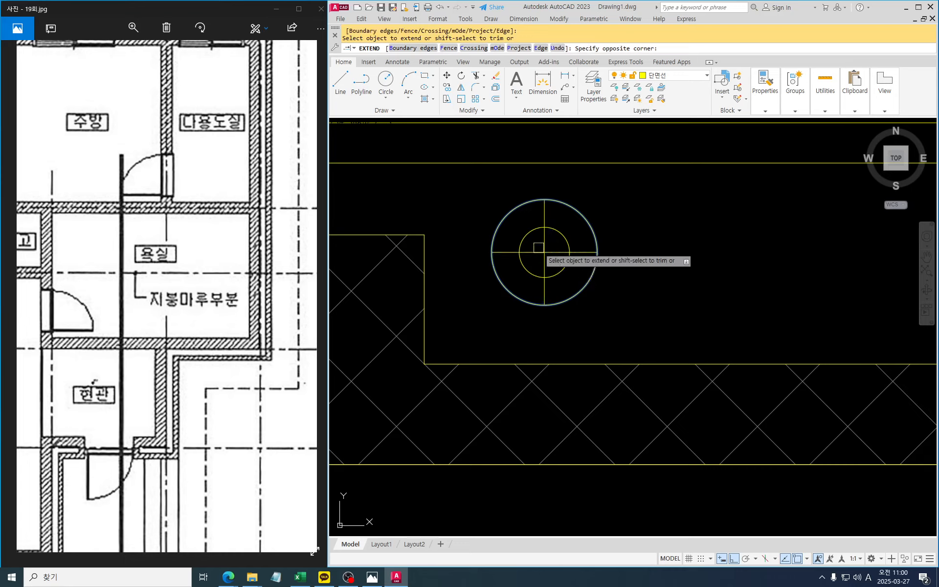
key("Escape")
Erase the larger helper circle around the pipe.
type("e")
key("Return")
left_click(580, 290)
key("Return")
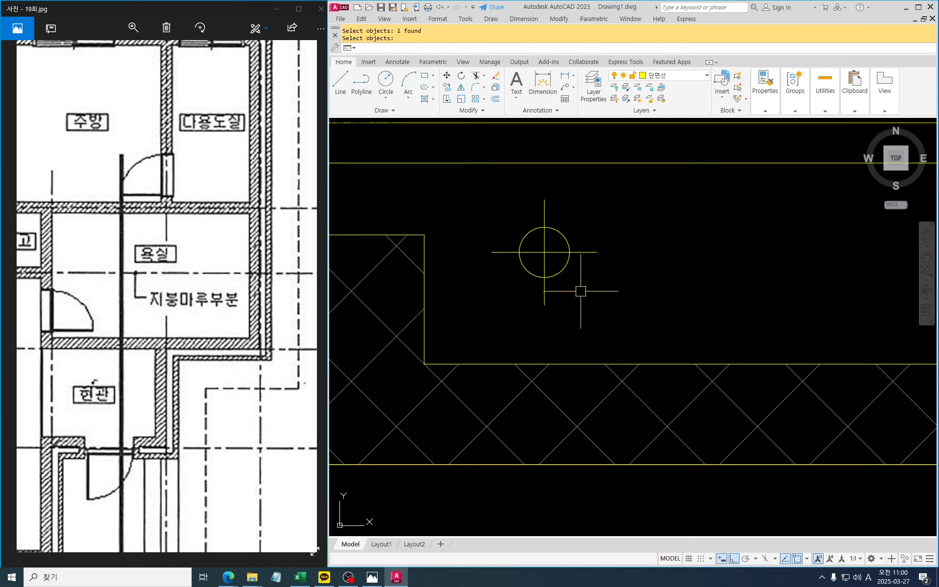
key("Escape")
Assign the pipe's two cross lines to the 중심선 layer.
left_click(549, 259)
left_click(542, 244)
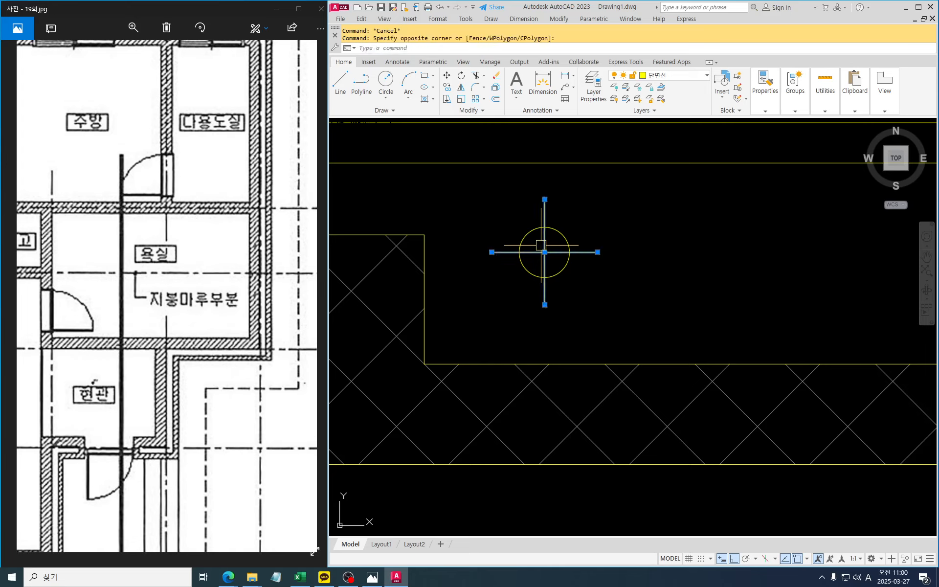
left_click(696, 76)
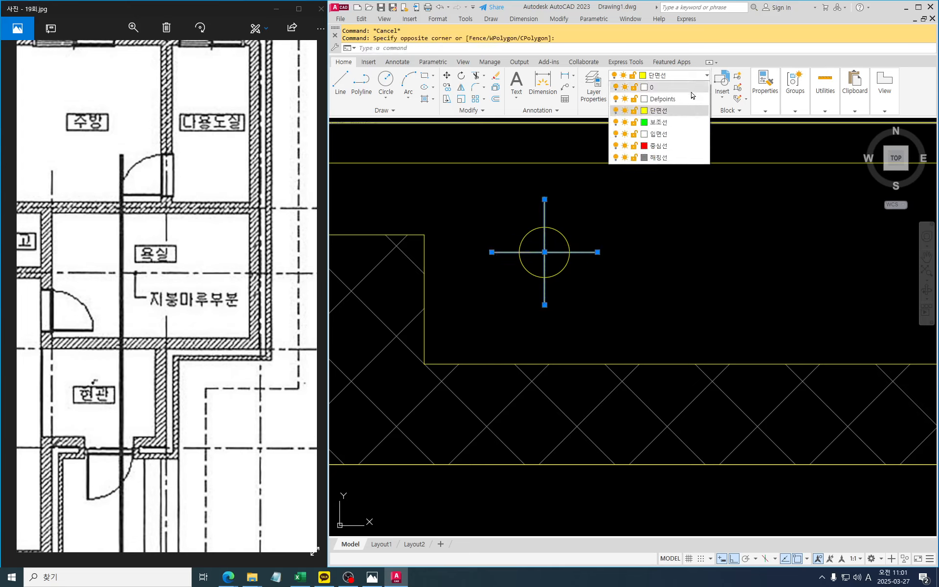
left_click(675, 146)
scroll(489, 281, "down", 4)
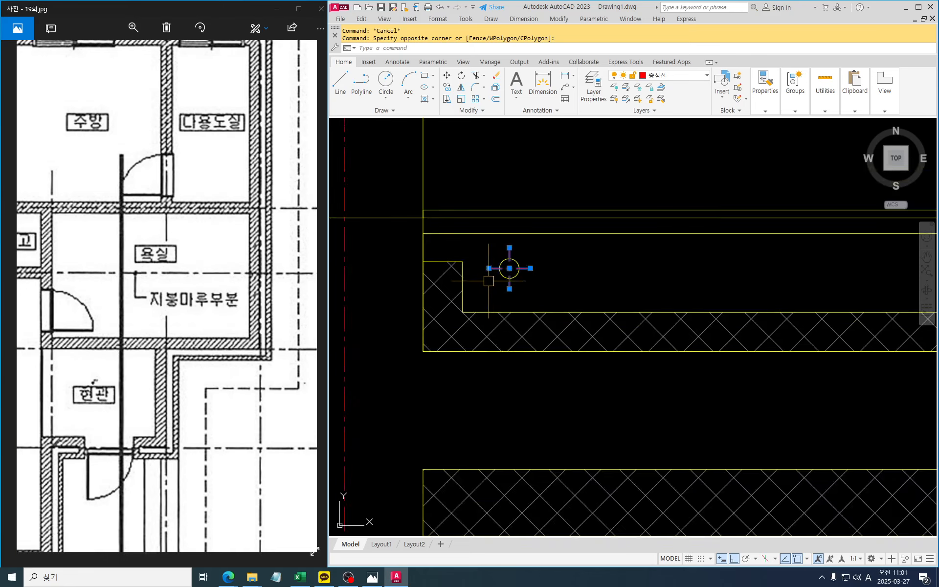
middle_click_drag(530, 289, 470, 300)
key("Escape")
key("Escape")
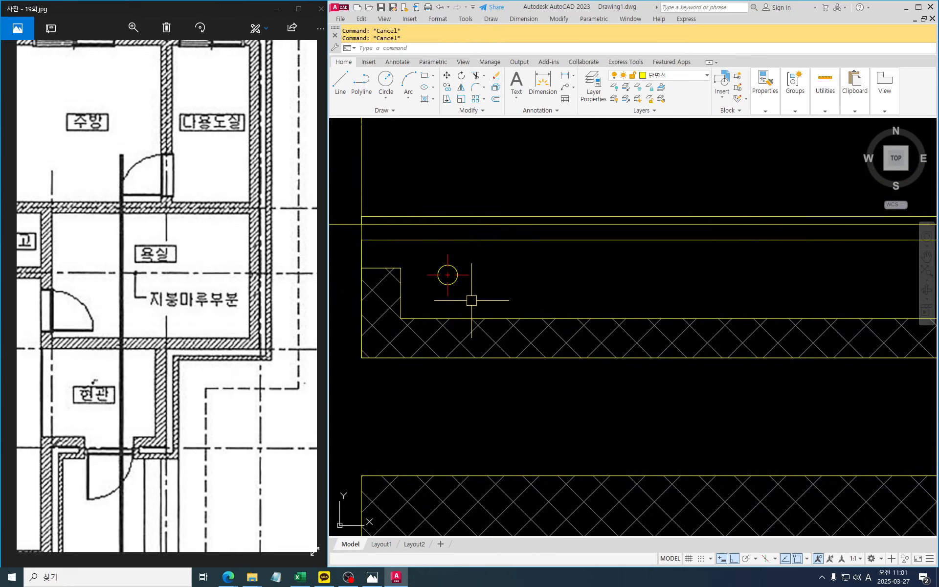
Copy the pipe circle with its centre lines 250 horizontally to the right.
type("co")
key("Return")
left_click(474, 294)
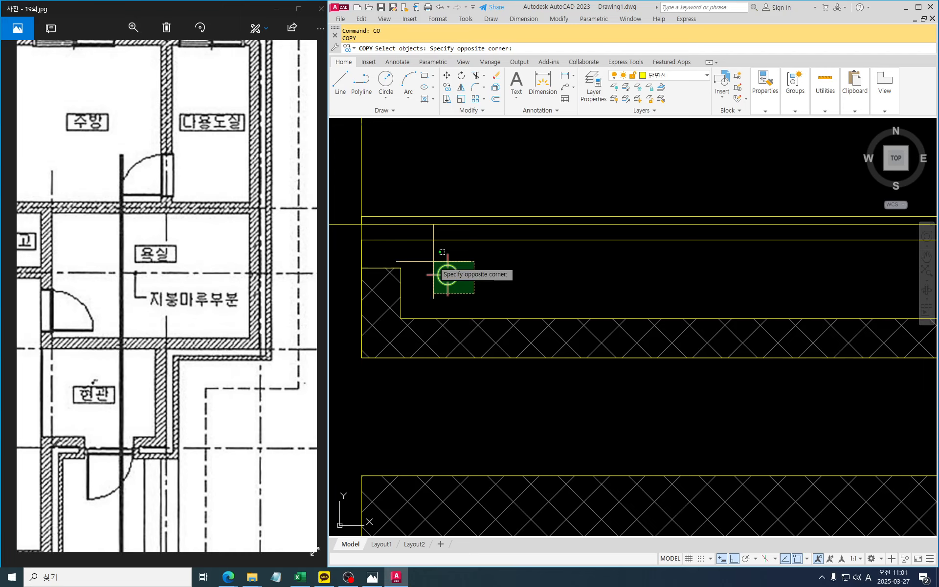
left_click(433, 262)
scroll(493, 275, "down", 2)
middle_click_drag(494, 274, 461, 278)
key("Return")
left_click(453, 196)
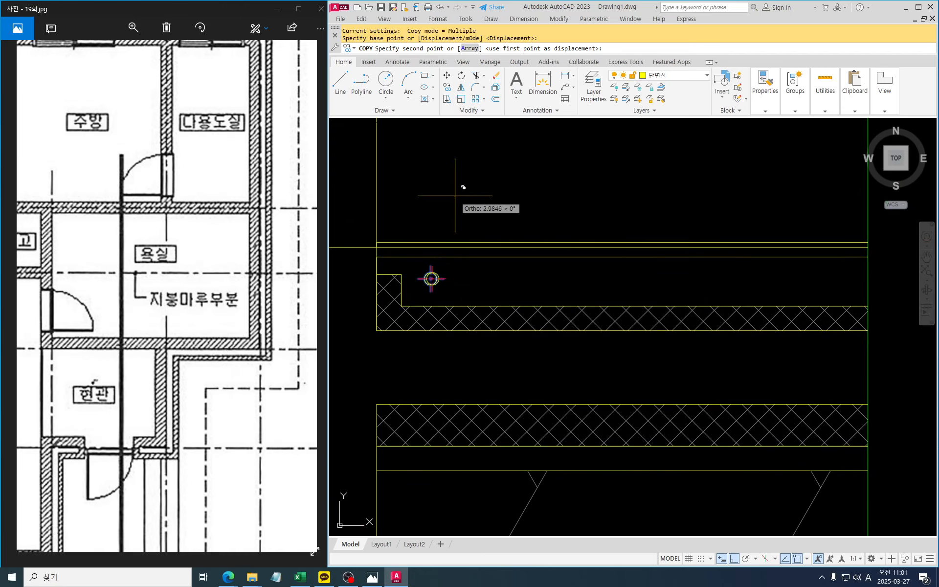
type("250")
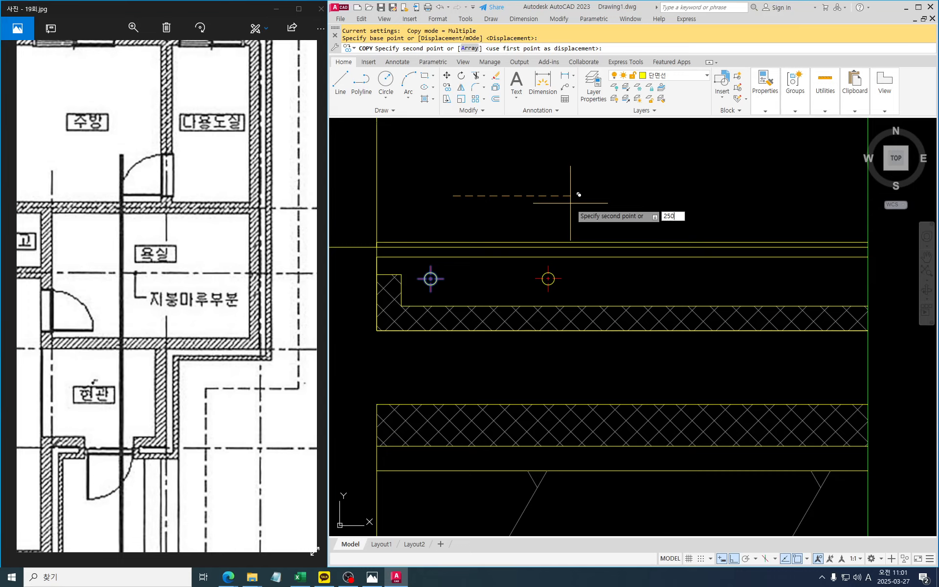
key("Return")
key("Return")
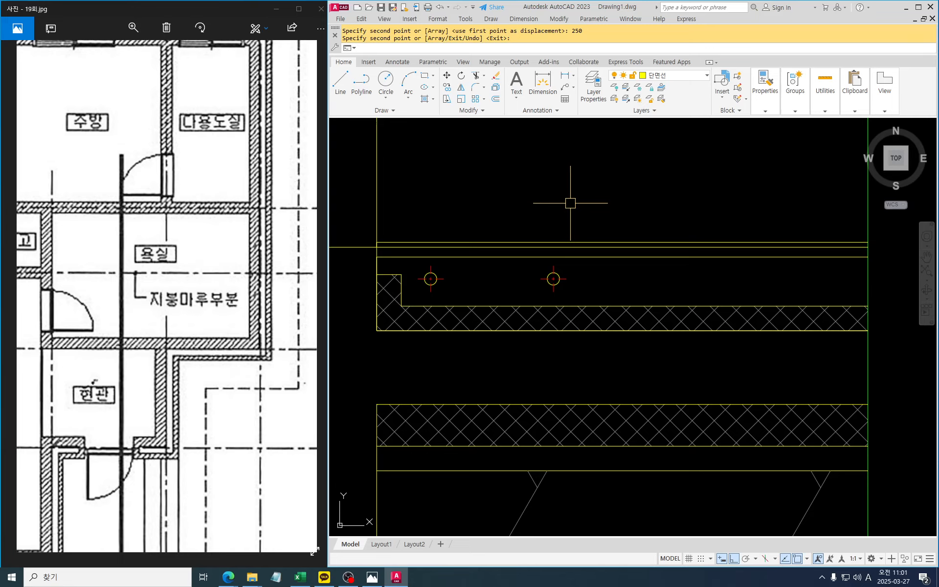
key("Escape")
key("Escape")
Connect the two pipe circles with horizontal lines between their top quadrants and between their bottom quadrants.
middle_click_drag(470, 287, 488, 283)
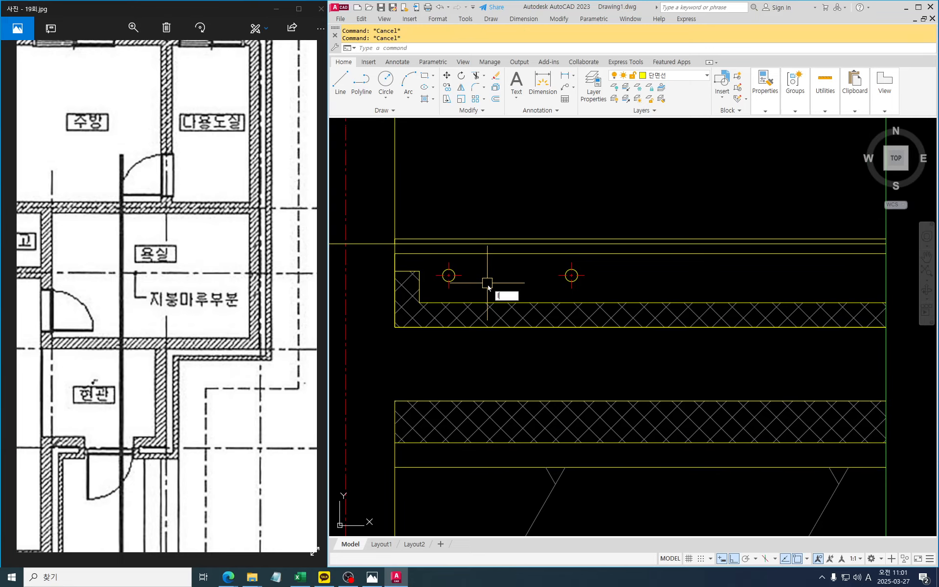
type("l")
key("Return")
scroll(453, 281, "up", 4)
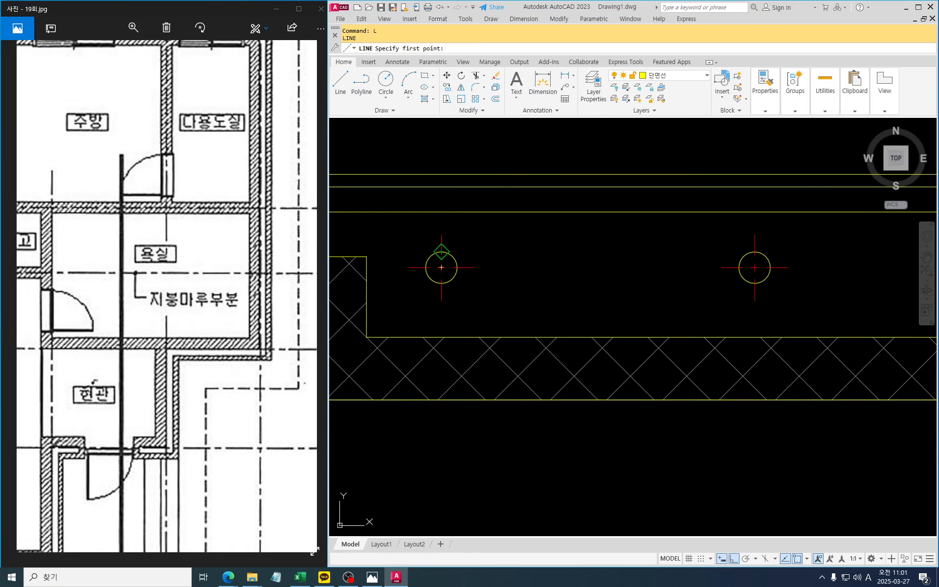
left_click(442, 251)
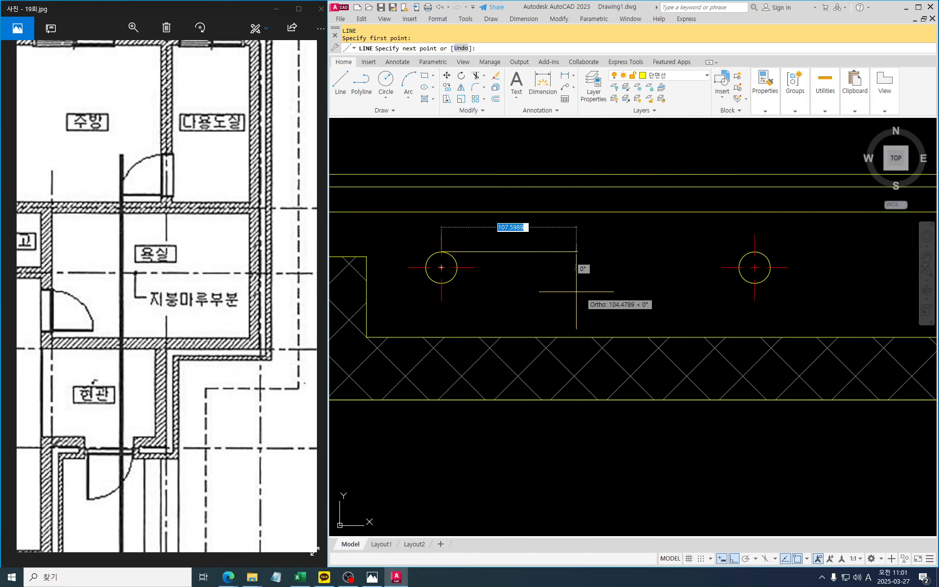
left_click(755, 252)
key("Return")
key("Return")
left_click(755, 283)
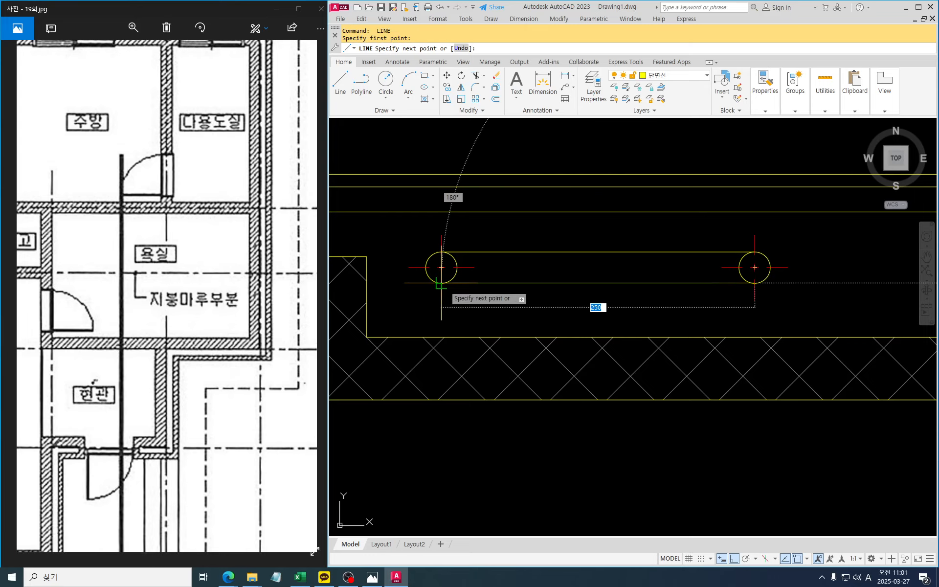
left_click(441, 282)
key("Escape")
Assign the two lines connecting the pipe circles to the 입면선 layer.
left_click(579, 307)
left_click(546, 245)
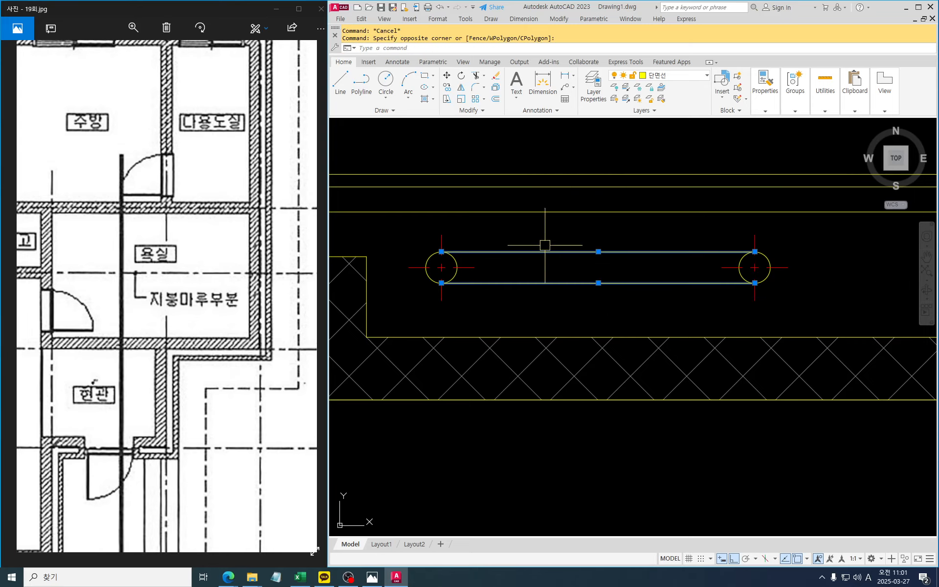
left_click(684, 79)
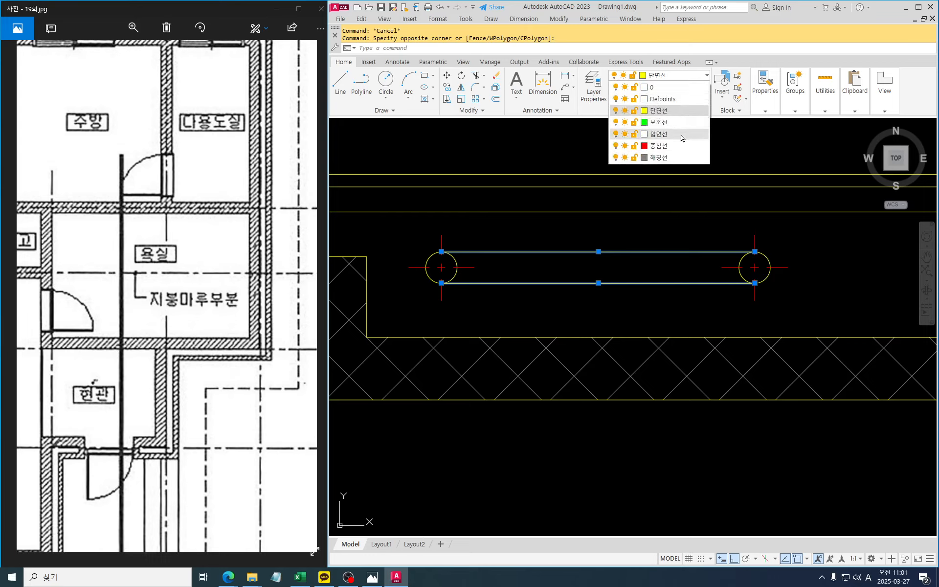
left_click(660, 109)
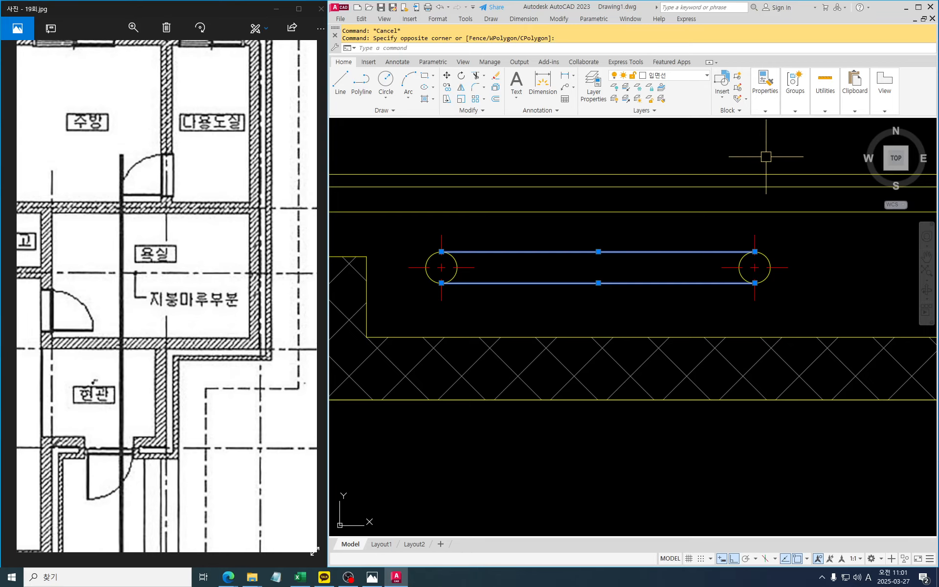
Load the HIDDEN linetype from acadiso.lin into the drawing.
left_click(769, 112)
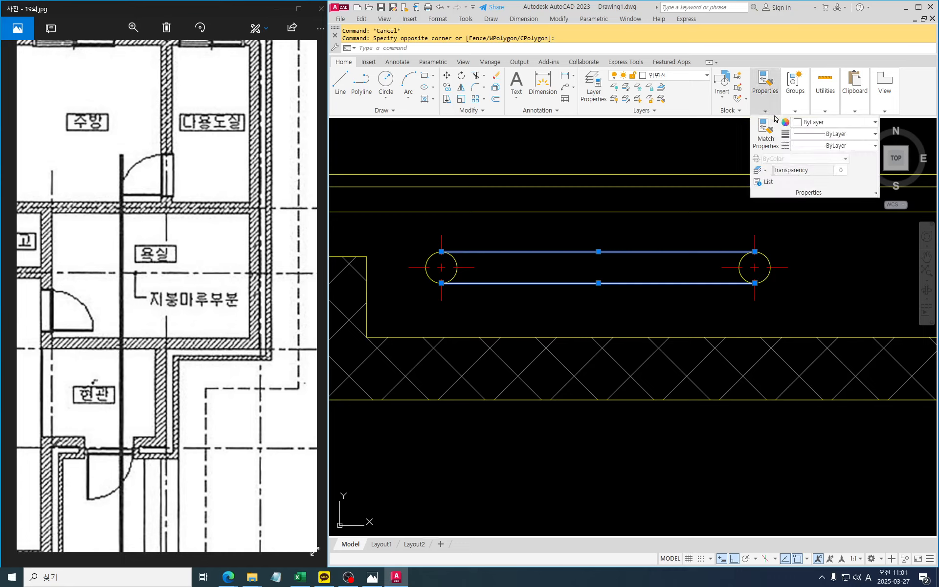
left_click(801, 146)
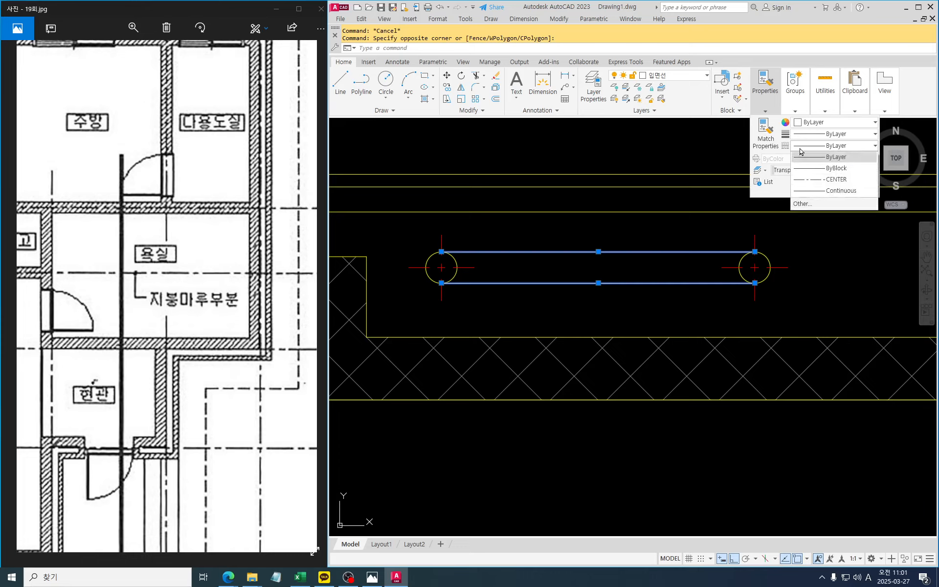
left_click(811, 205)
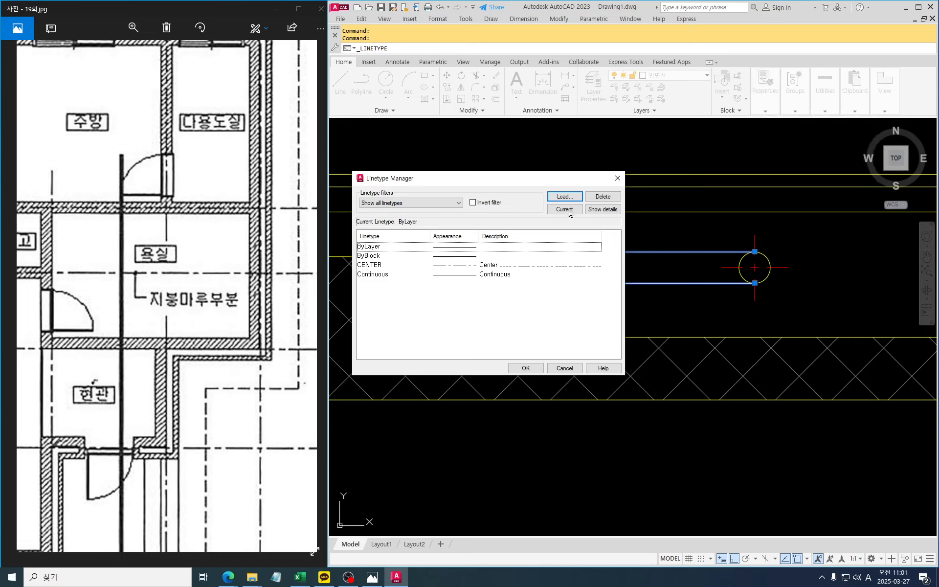
left_click(569, 198)
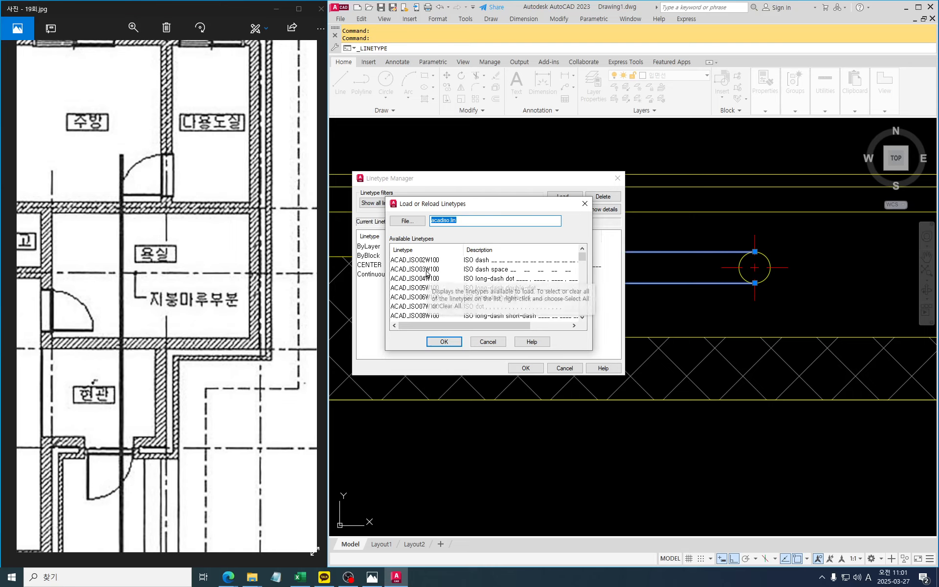
left_click(427, 269)
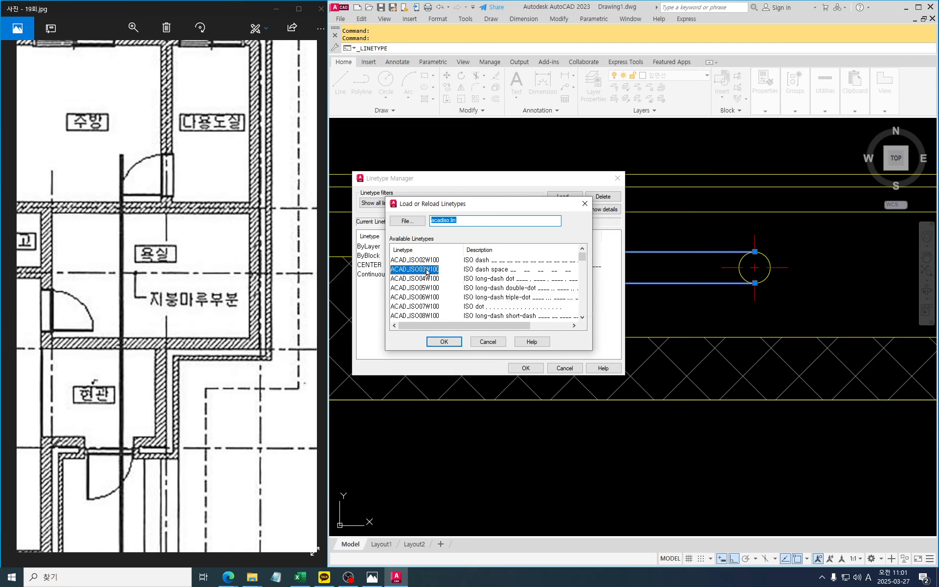
key("h")
left_click(444, 342)
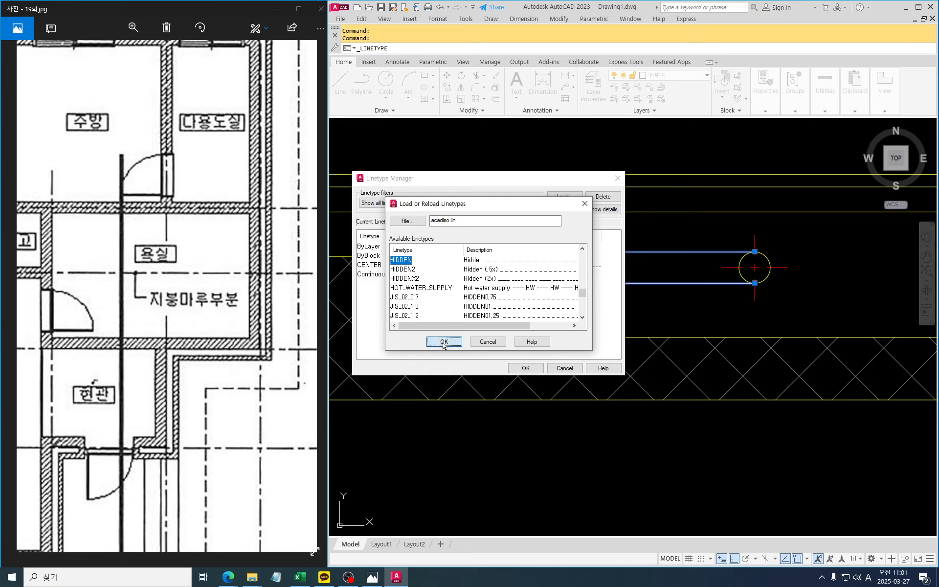
left_click(524, 368)
Set the linetype of the two lines connecting the pipe circles to HIDDEN.
left_click(552, 305)
left_click(541, 236)
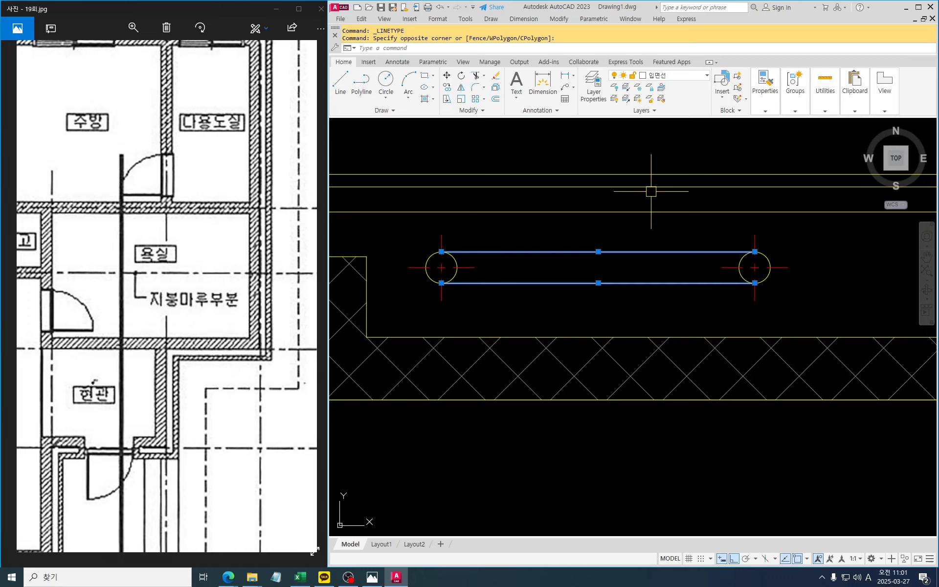
left_click(766, 111)
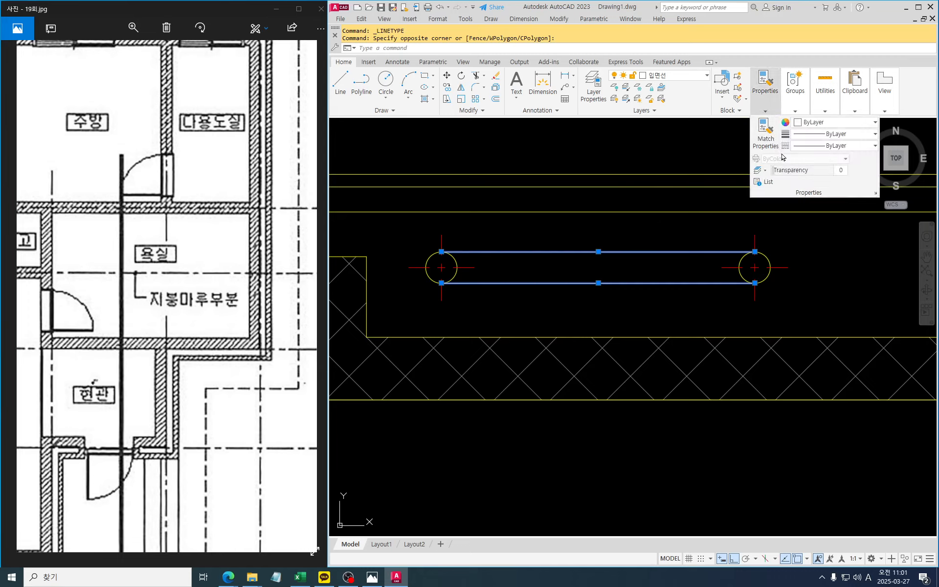
left_click(816, 150)
left_click(832, 198)
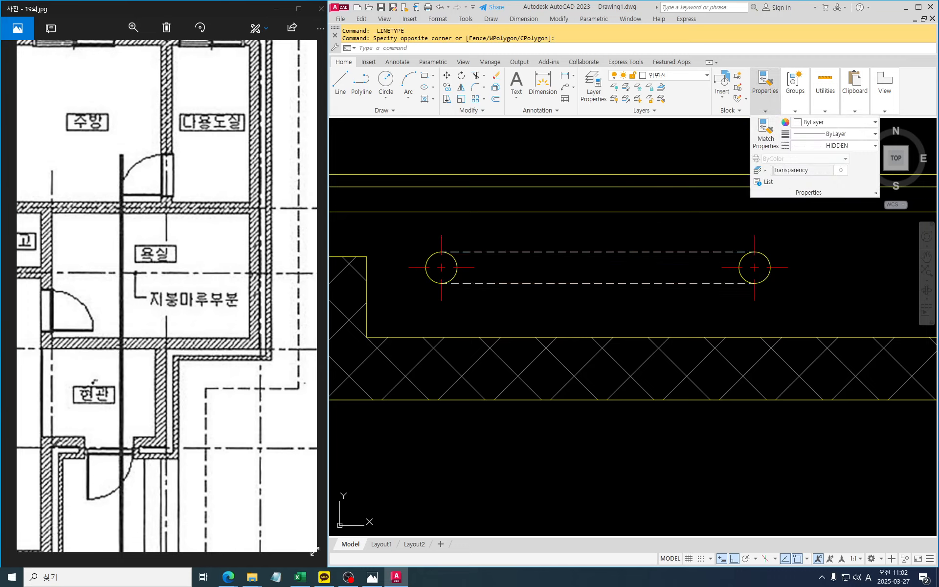
key("Escape")
key("Escape")
scroll(589, 313, "down", 4)
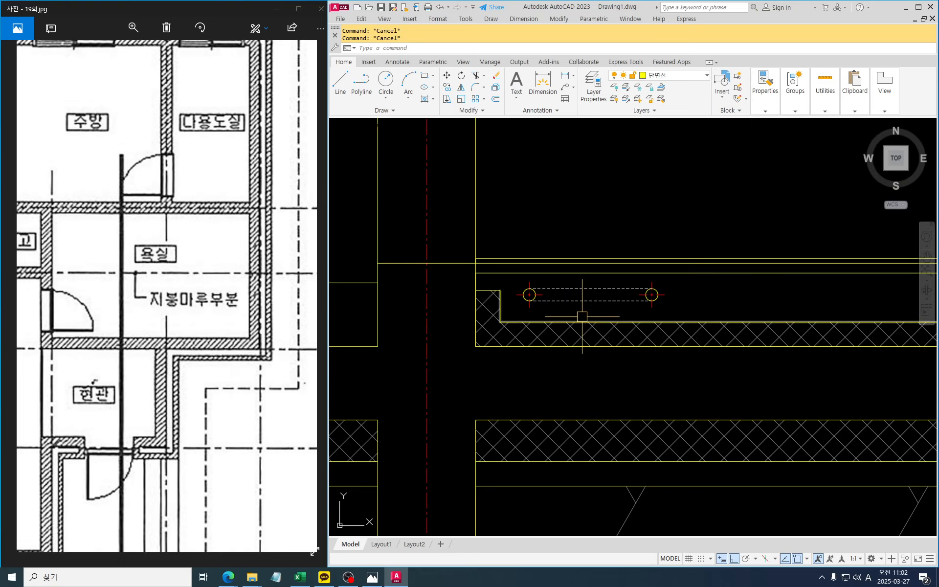
Set the drawing's global linetype scale factor to 20.
middle_click_drag(596, 337, 652, 306)
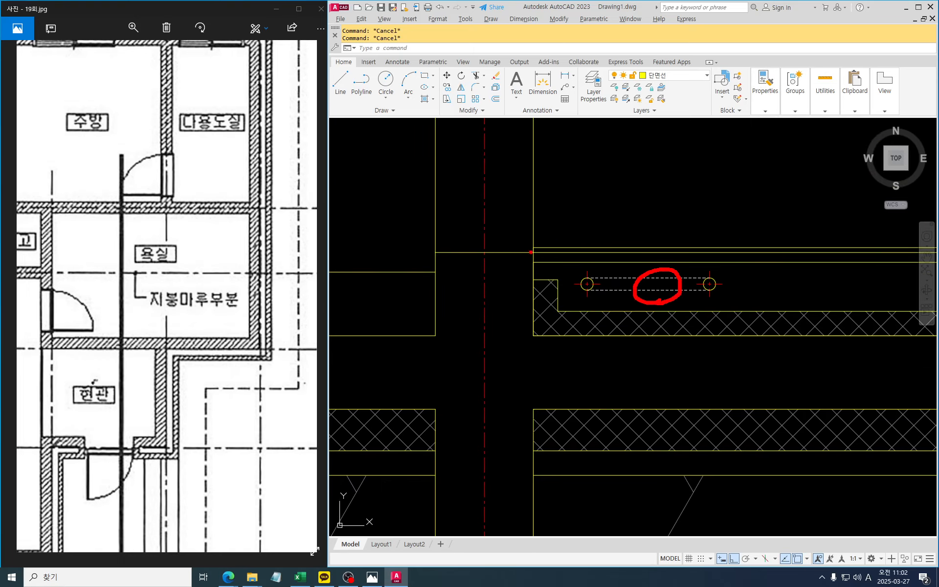
left_click_drag(500, 226, 509, 244)
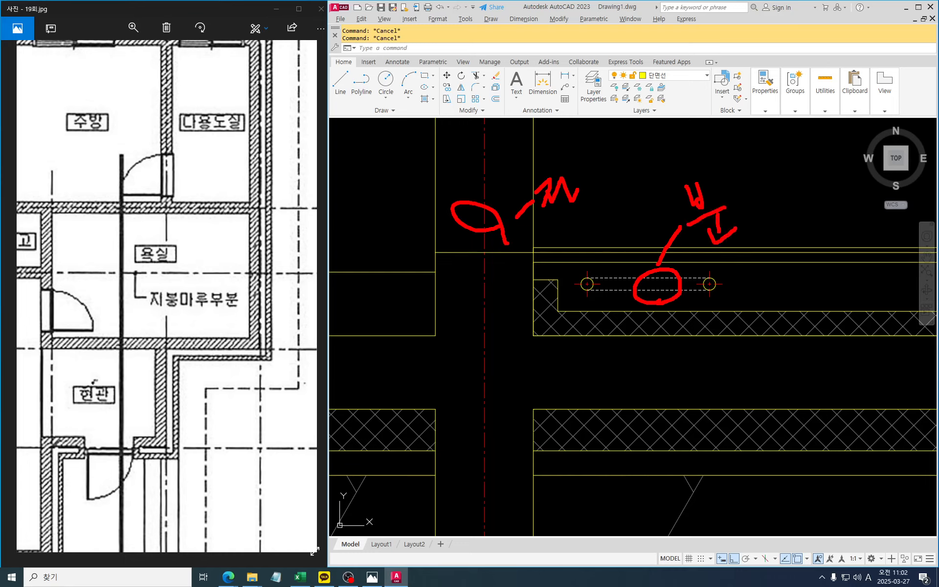
key("Escape")
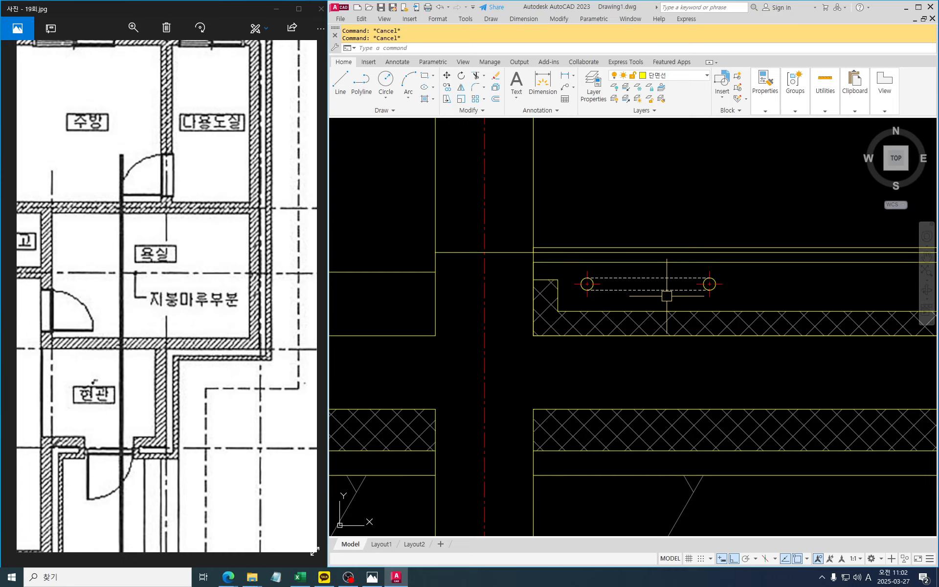
type("lts")
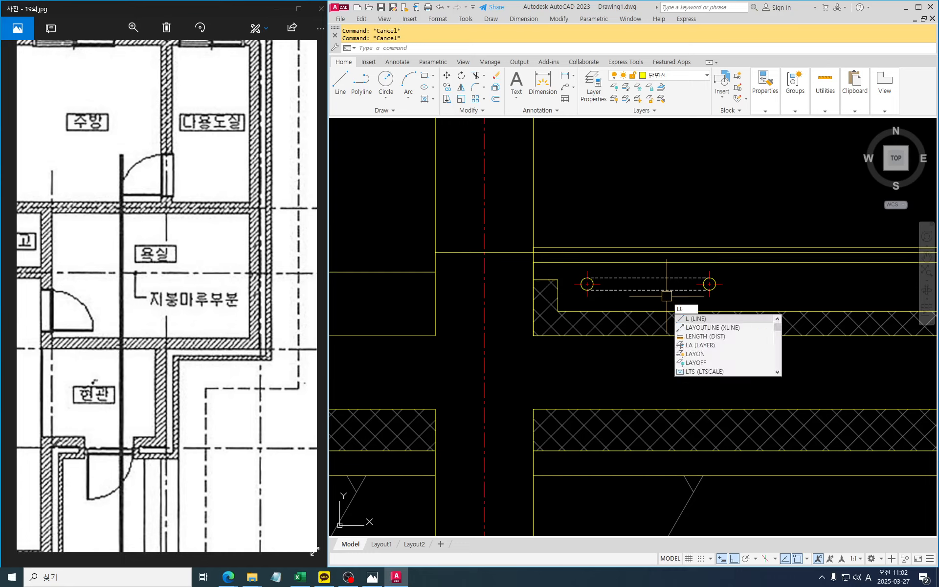
key("Return")
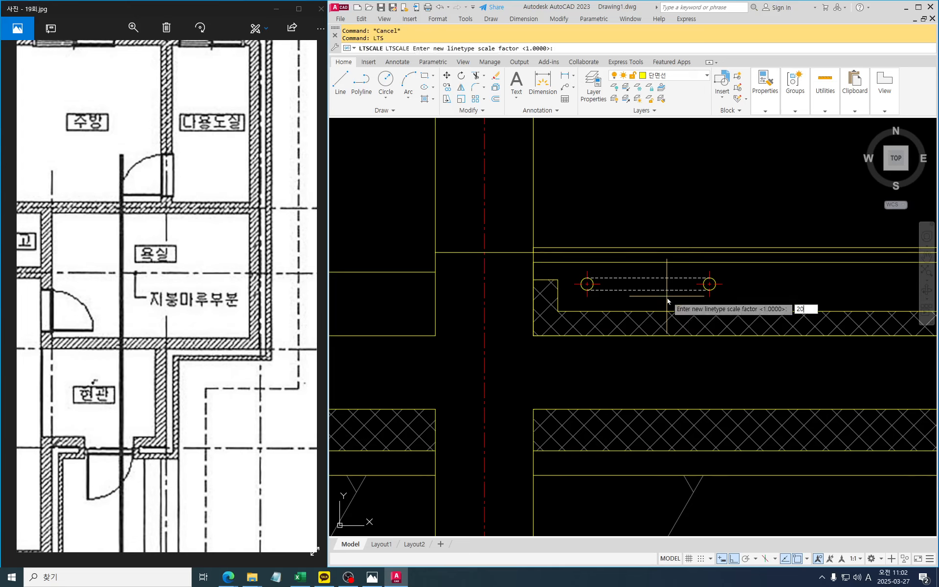
key("Return")
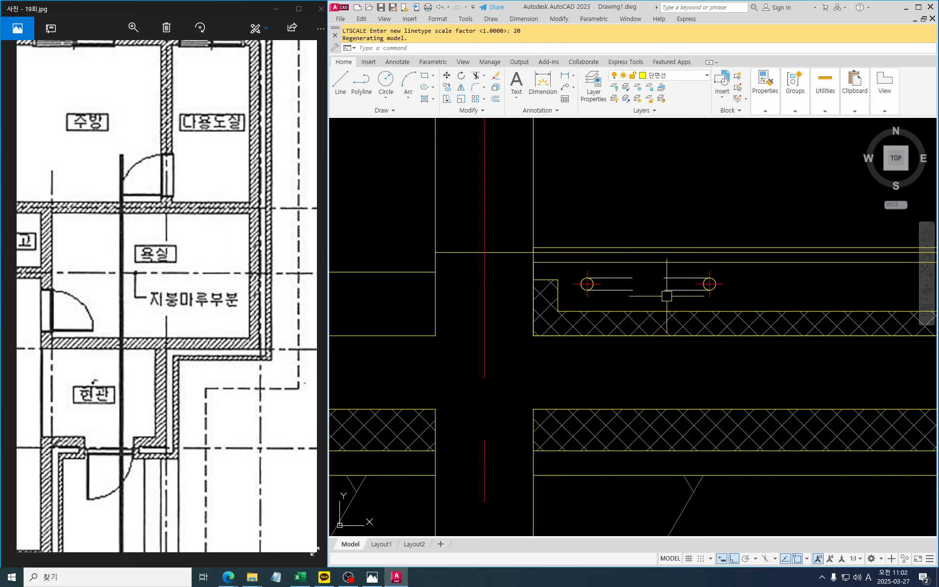
key("Escape")
key("Escape")
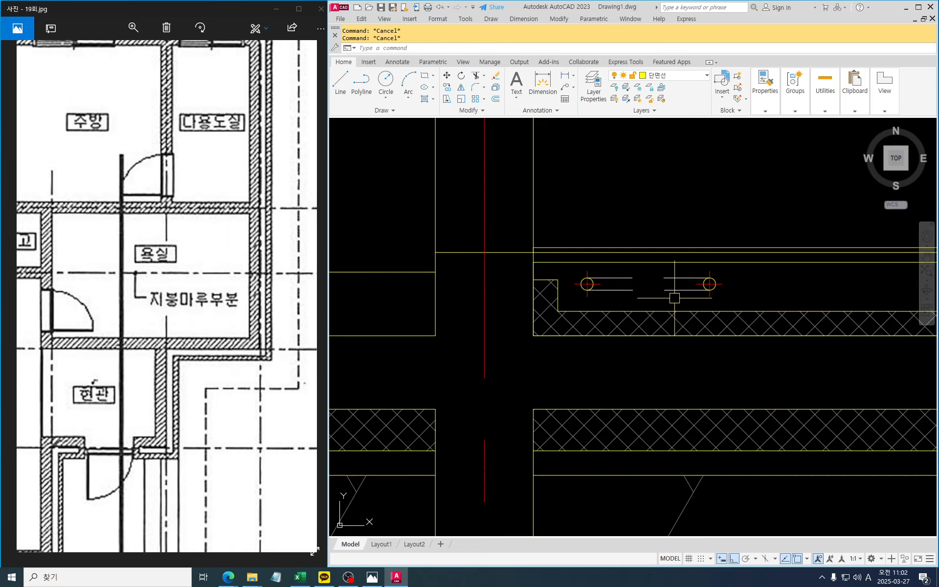
Set the linetype scale of the two hidden lines connecting the pipe circles to 0.2.
left_click(695, 295)
left_click(599, 277)
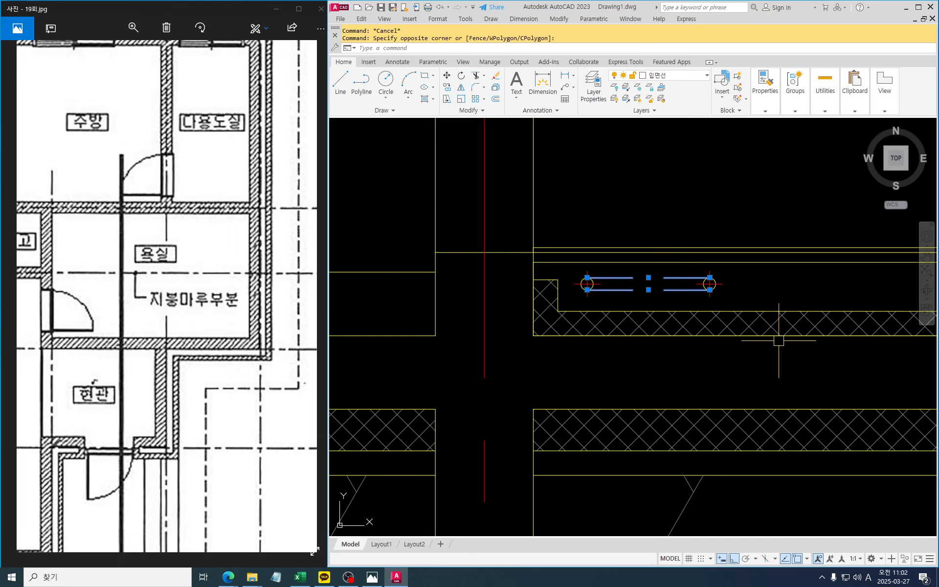
mouse_move(779, 342)
middle_mouse_down()
mouse_move(717, 346)
mouse_move(710, 356)
middle_mouse_up()
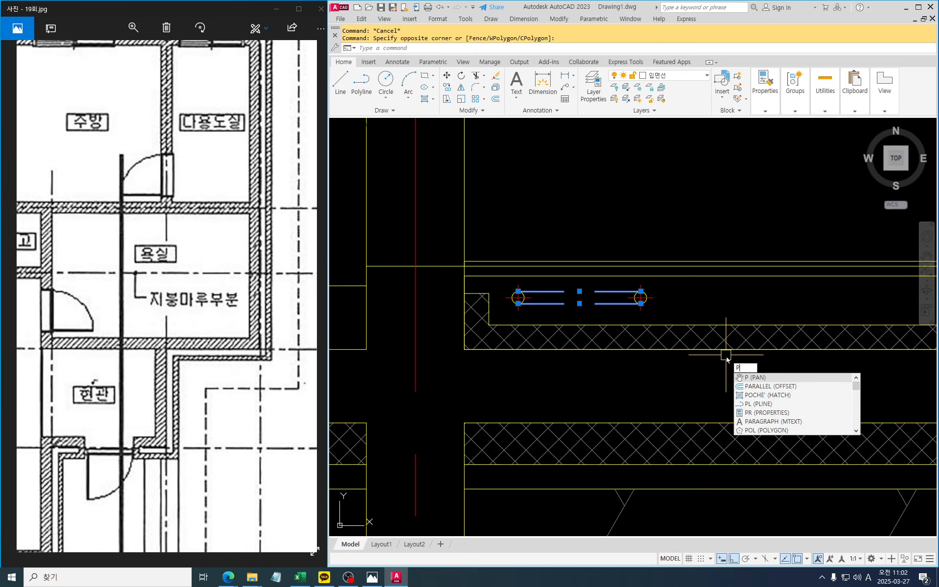
type("r")
key("Return")
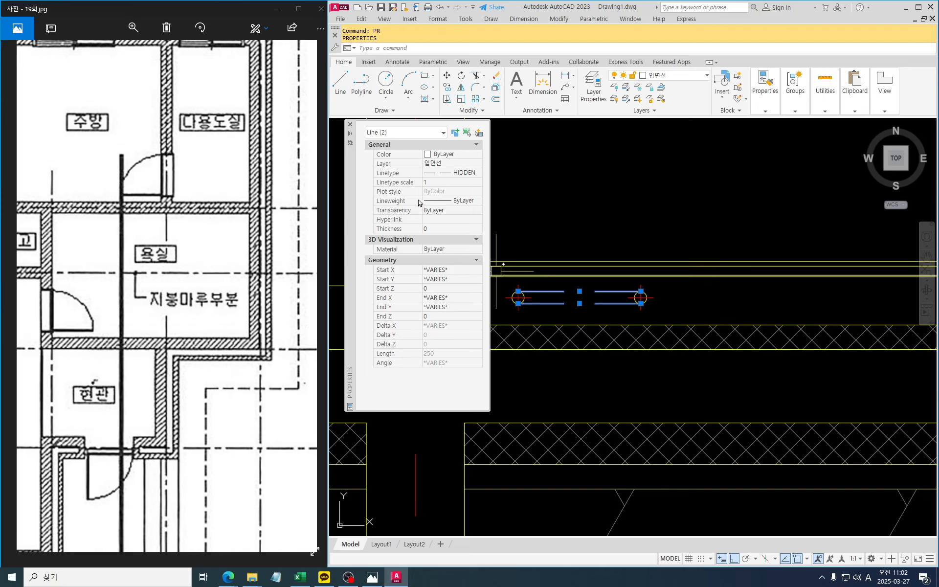
left_click(445, 183)
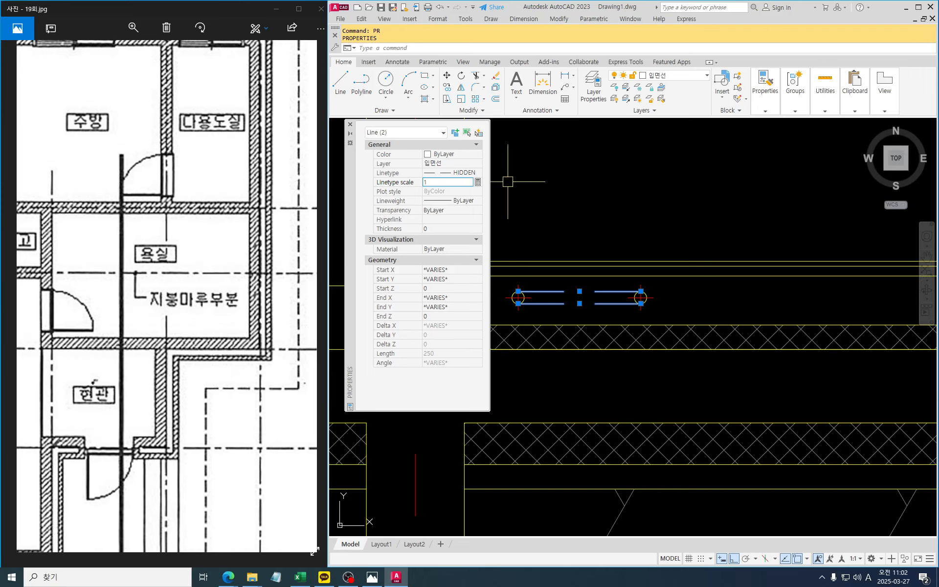
key("Return")
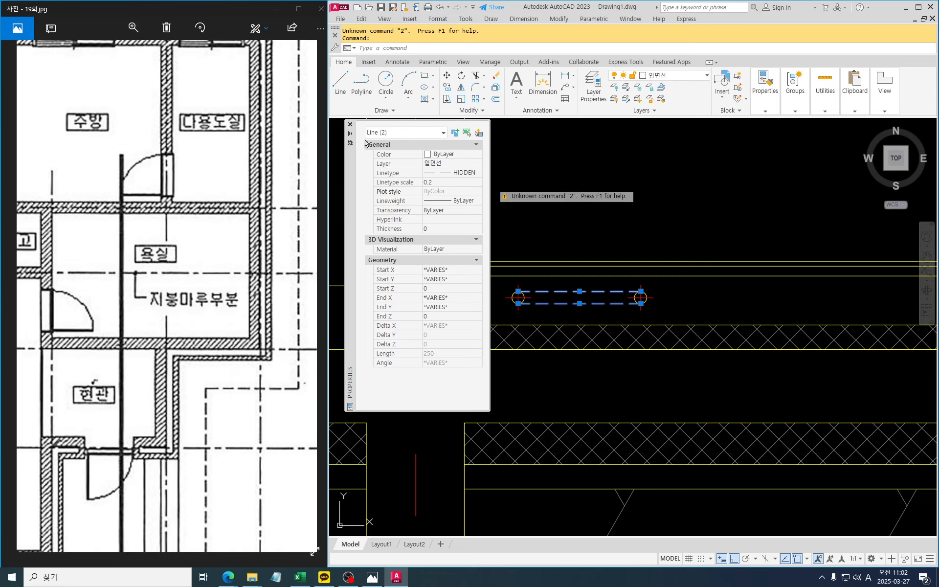
left_click(350, 124)
key("Escape")
key("Escape")
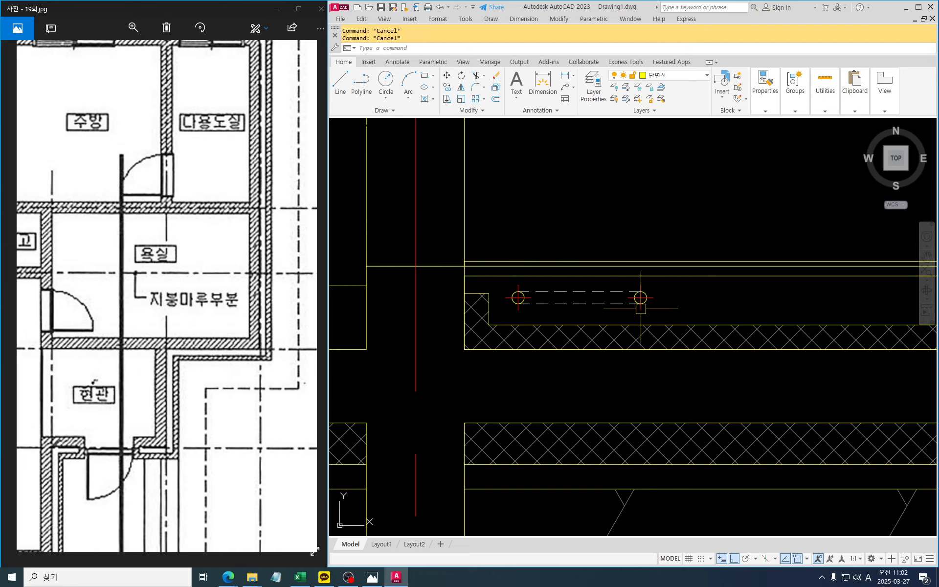
Copy the heating pipe pair with its connecting hidden lines horizontally along the floor at distances of 500 and 1000.
type("co")
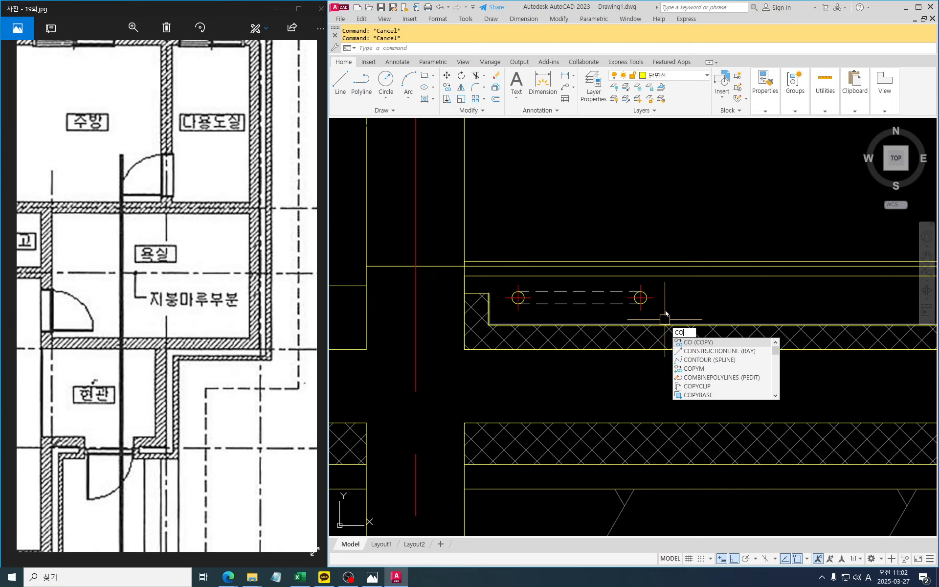
key("Return")
left_click(658, 307)
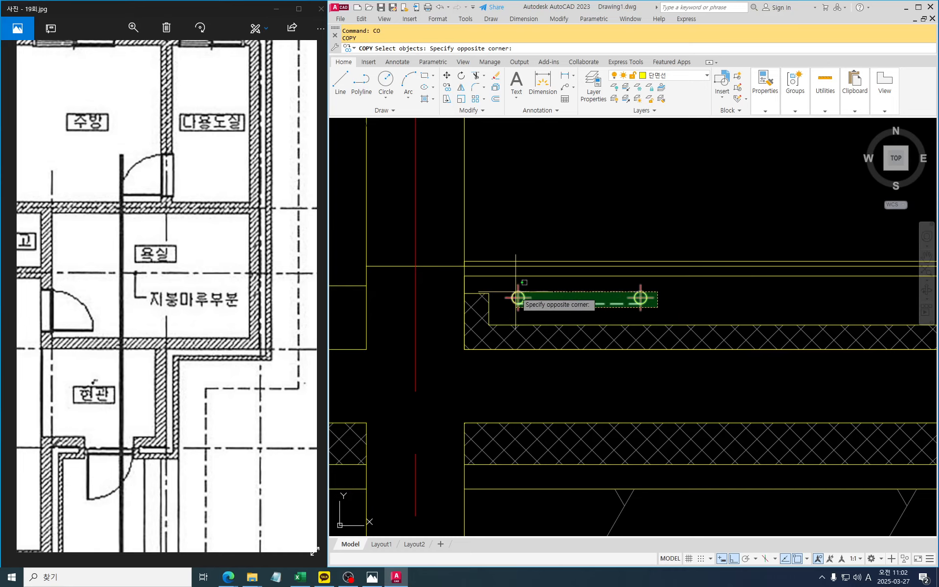
left_click(476, 255)
scroll(687, 303, "down", 4)
middle_click_drag(687, 303, 605, 303)
key("Return")
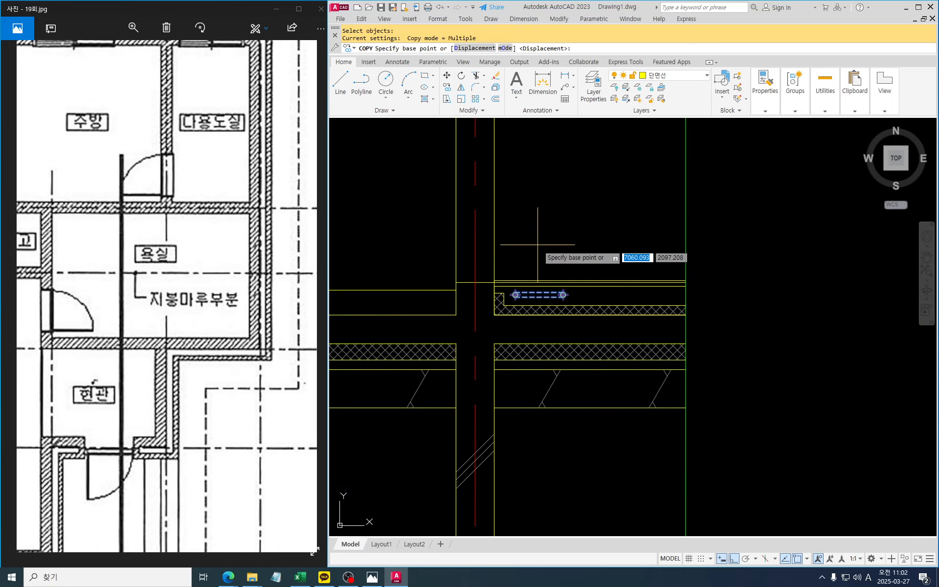
left_click(538, 245)
type("500")
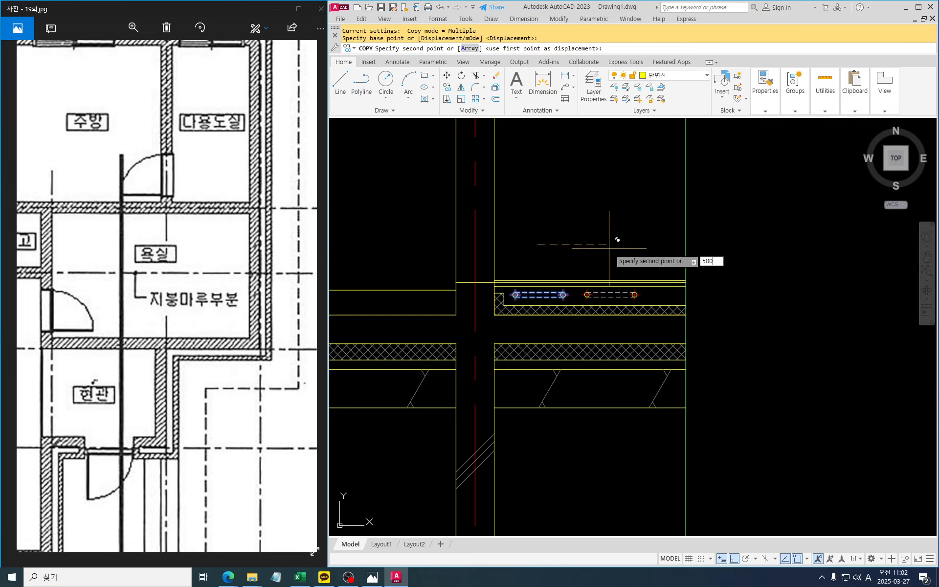
key("Return")
type("1")
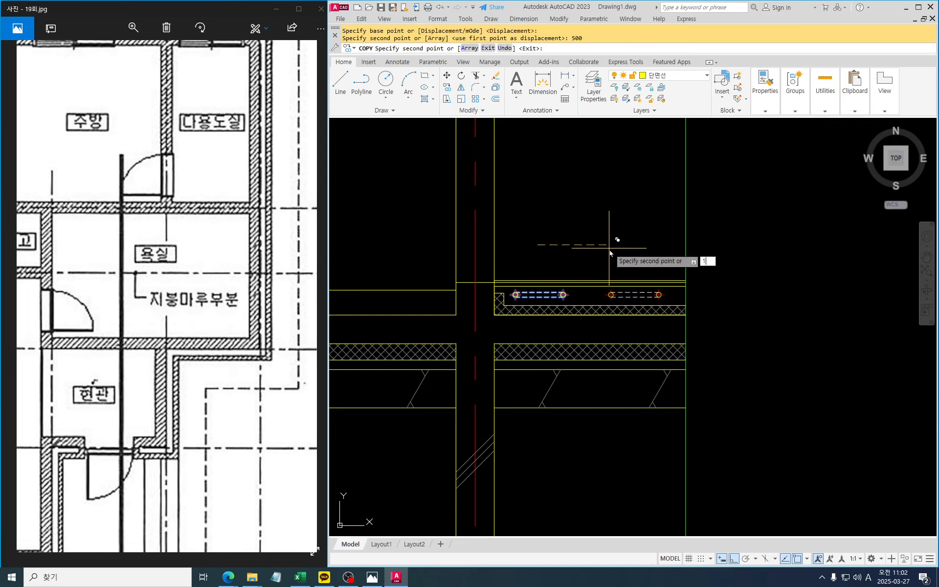
type("000")
key("Return")
key("Return")
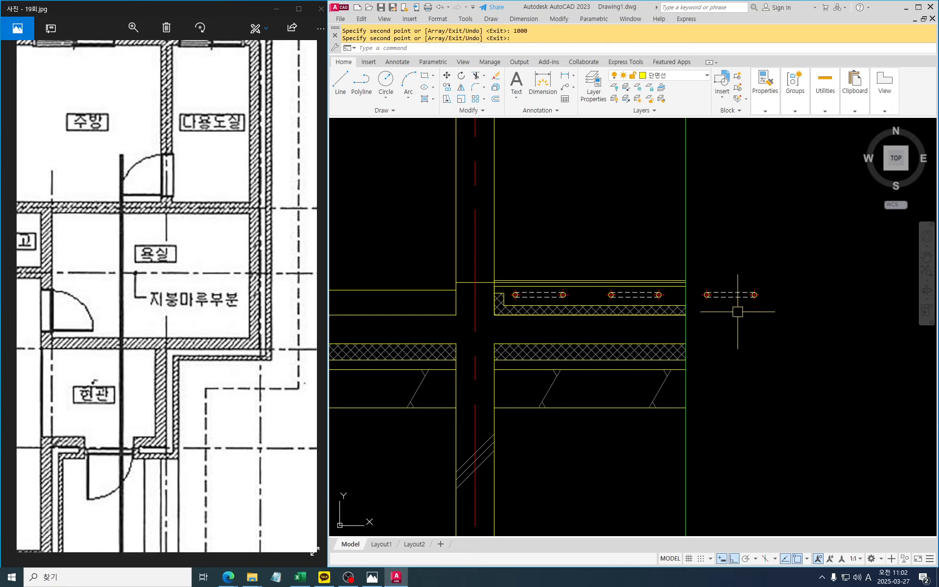
Erase the heating pipe copy lying outside the green boundary line of the section.
key("Escape")
key("Escape")
left_click(802, 328)
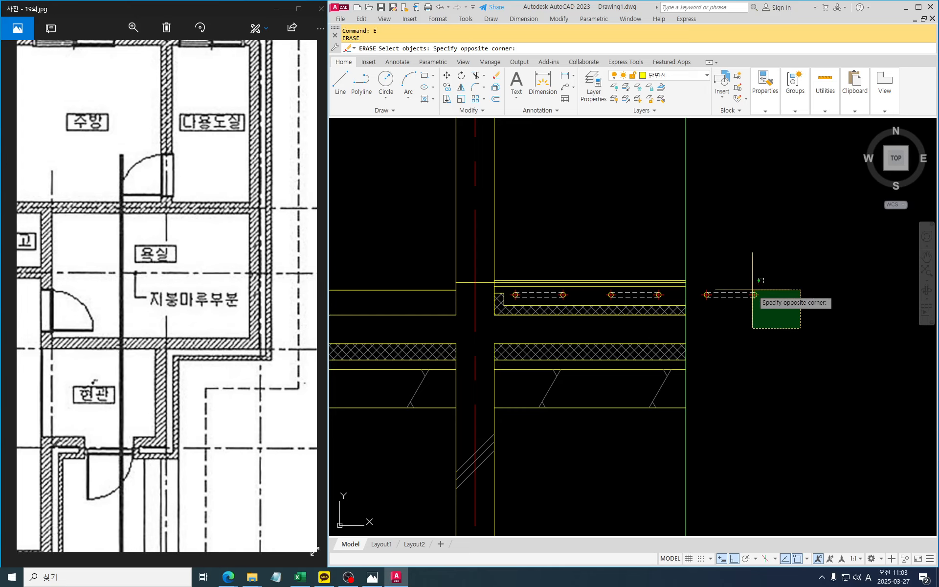
left_click(698, 267)
key("Delete")
key("Escape")
middle_click_drag(719, 277, 748, 282)
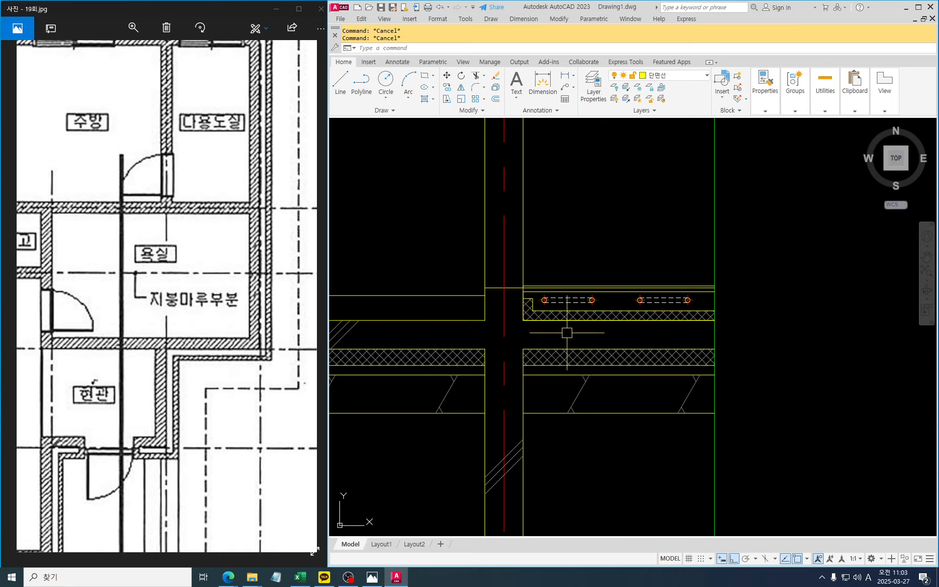
scroll(567, 332, "down", 2)
Draw the bathroom-side face of the bathroom–entrance wall as a vertical line upward from the foundation wall's corner at the insulation top.
middle_click_drag(511, 348, 724, 334)
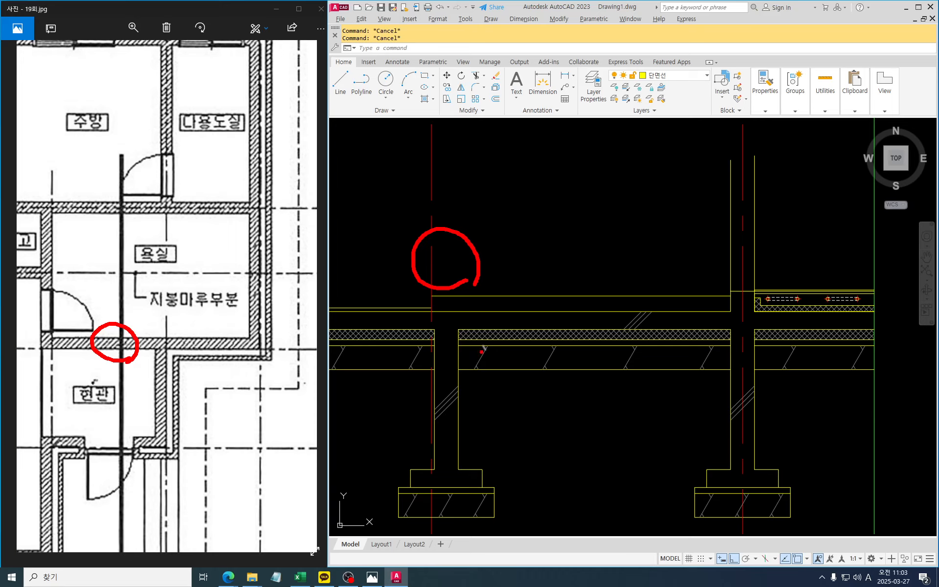
key("Escape")
left_click_drag(296, 389, 373, 377)
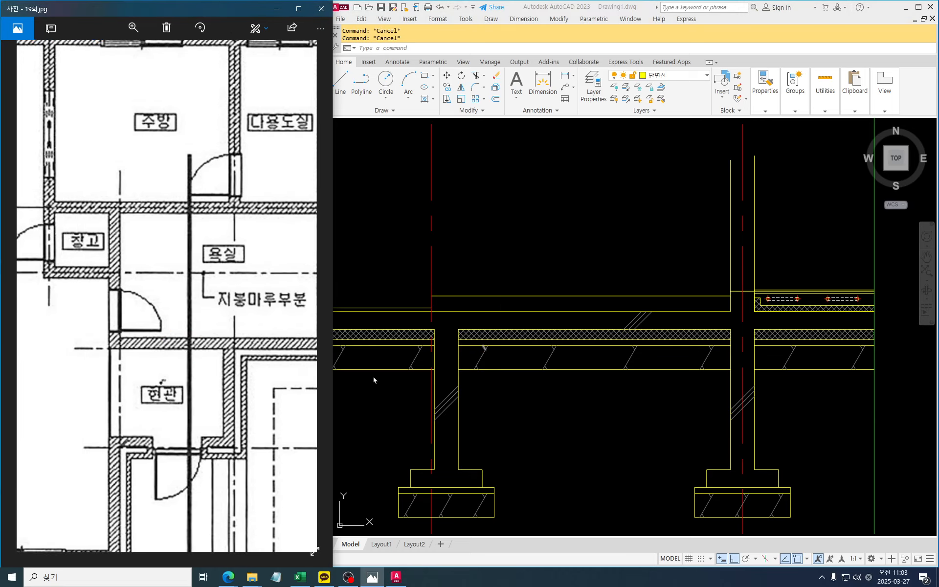
left_click(530, 426)
scroll(573, 398, "up", 2)
type("l")
key("Return")
scroll(553, 315, "up", 2)
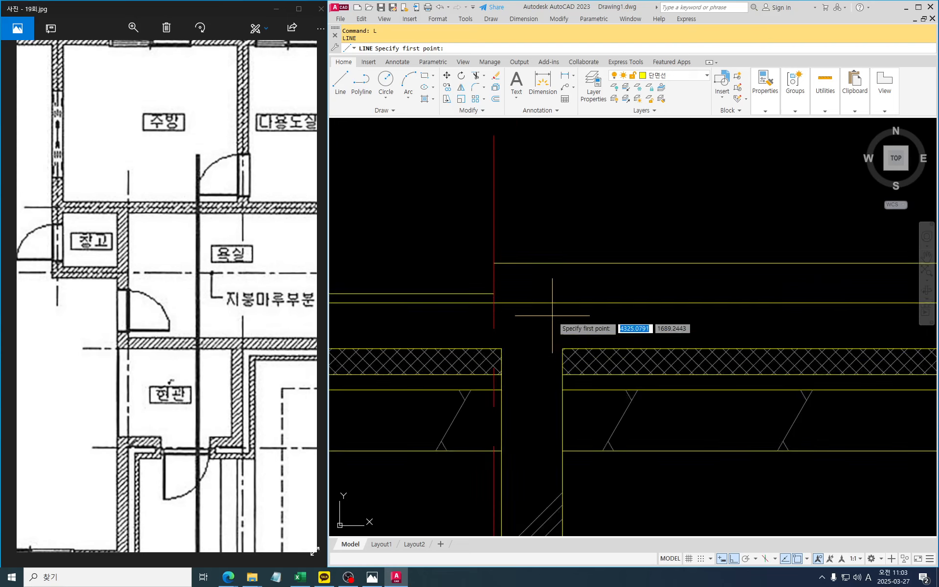
left_click(562, 349)
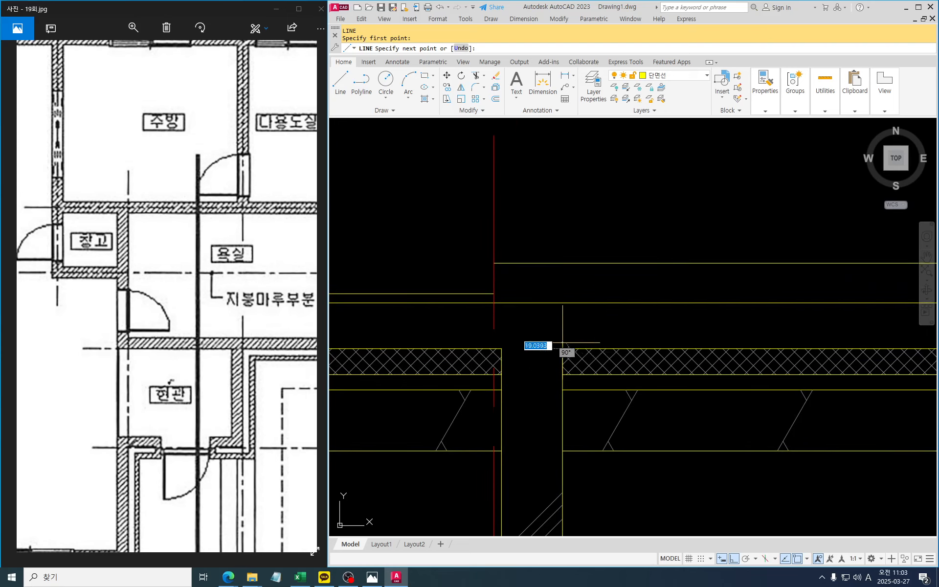
scroll(562, 343, "down", 4)
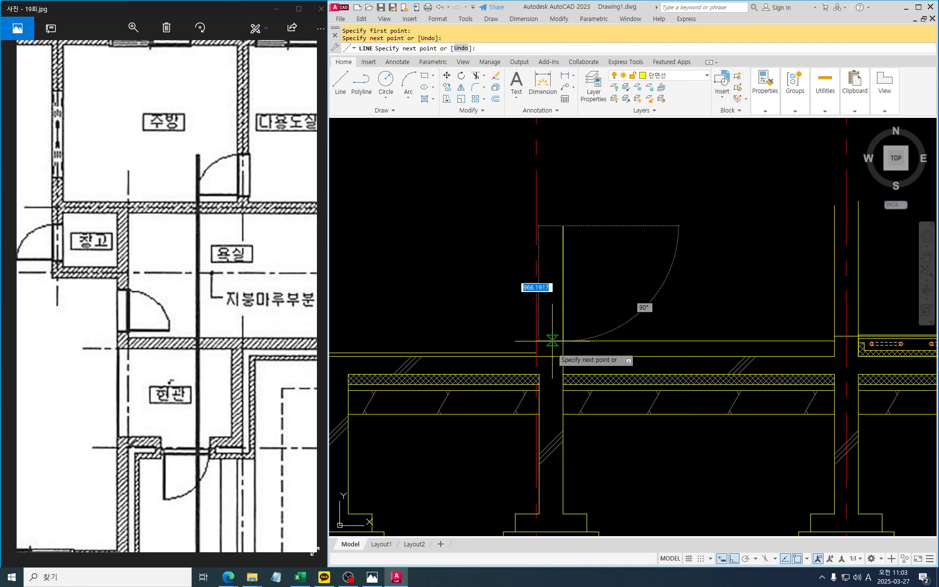
scroll(544, 364, "up", 2)
key("Return")
Draw the entrance-side face of the same wall as a vertical line upward from the foundation wall's other corner at the insulation top.
key("Return")
left_click(533, 390)
scroll(542, 349, "down", 1)
middle_click_drag(543, 348, 541, 375)
left_click(562, 170)
key("Return")
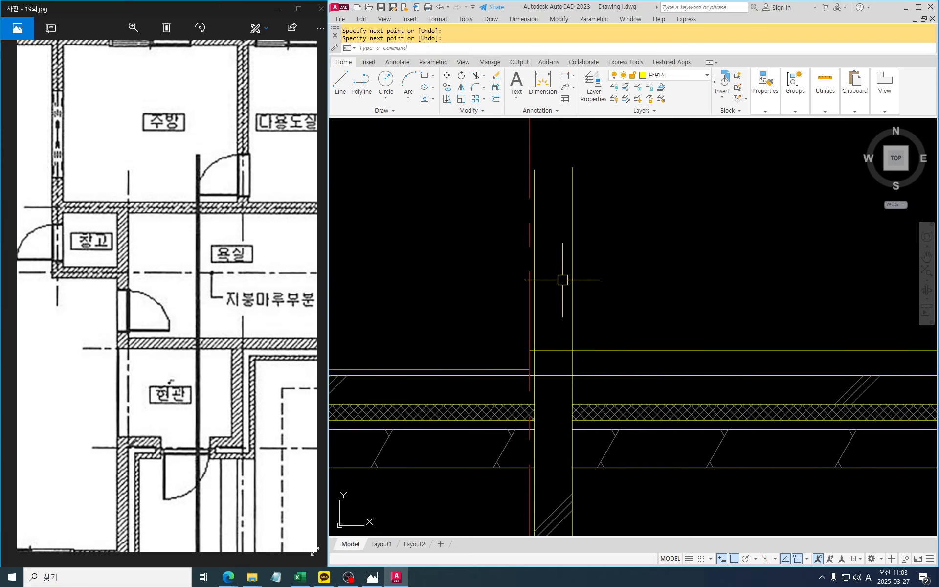
scroll(542, 342, "down", 2)
key("Escape")
key("Escape")
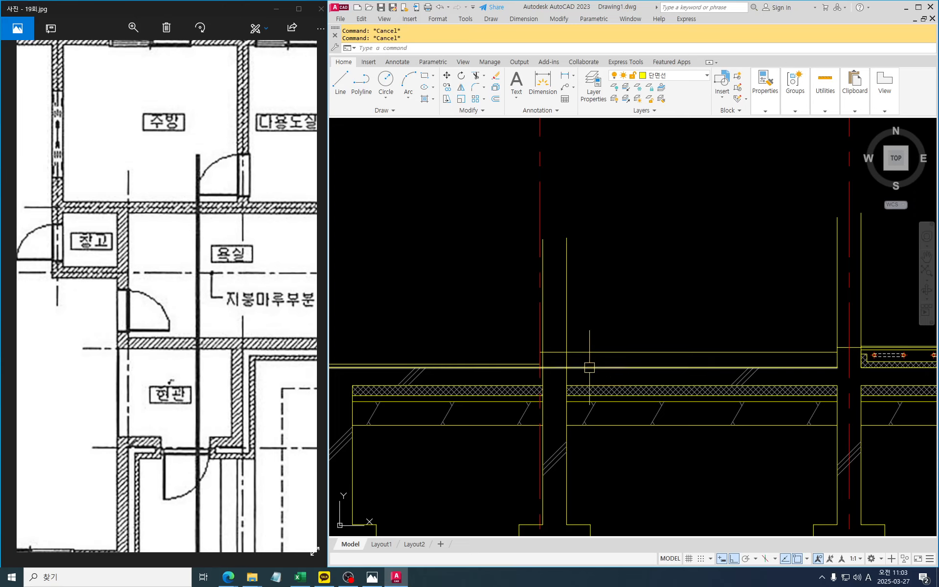
Trim the new wall lines within the slab thickness and the floor lines between the wall faces, and erase the leftover finish line stub.
scroll(560, 380, "up", 2)
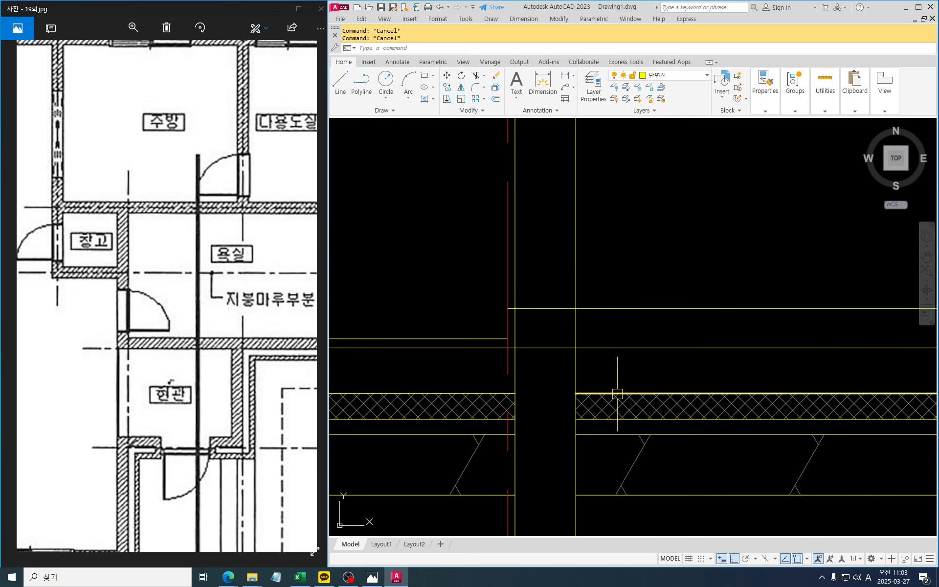
type("tr")
key("space")
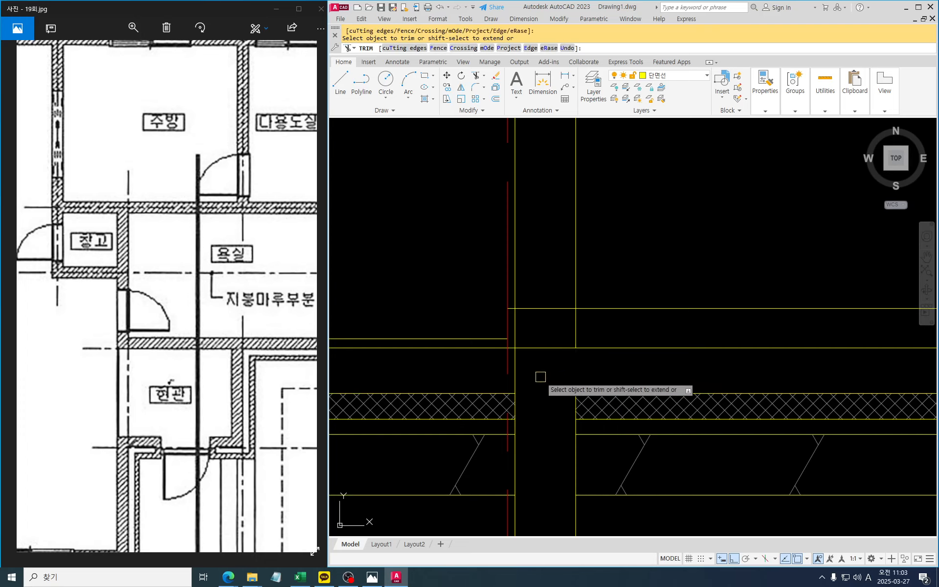
left_click(552, 376)
left_click(530, 250)
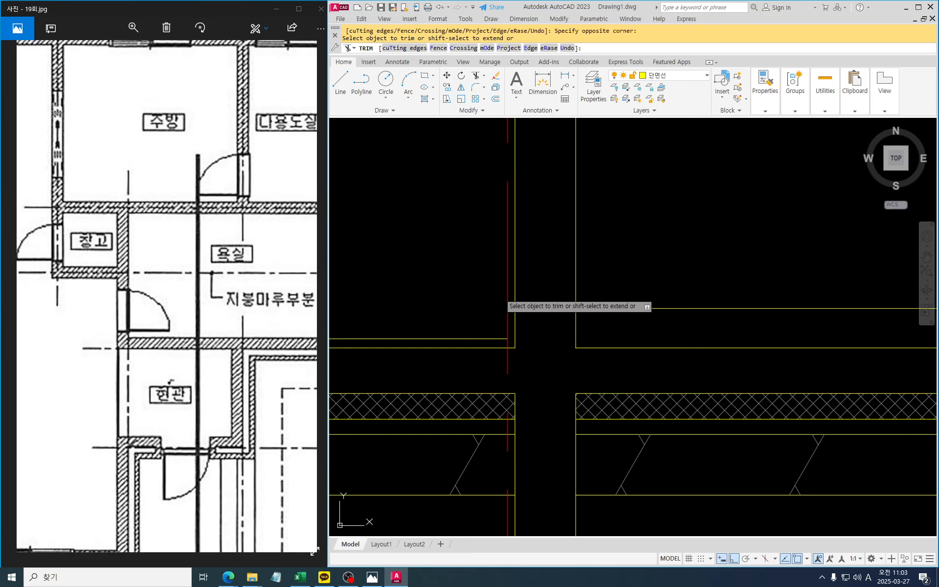
key("space")
type("e")
key("space")
key("Escape")
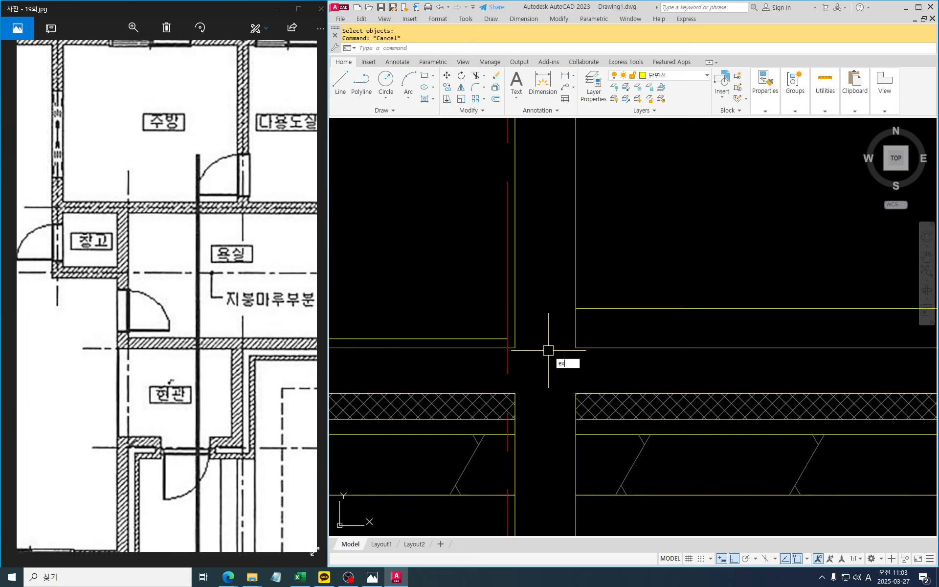
Extend the entrance floor finish line to the near face of the new wall.
type("ex")
key("space")
left_click(490, 345)
key("Escape")
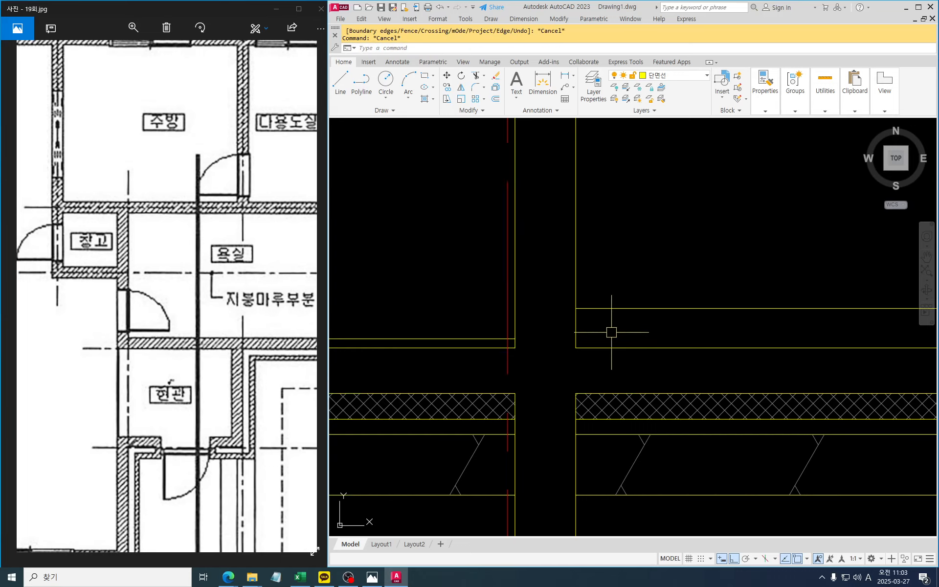
Draw a horizontal line from the bathroom face of the bathroom–kitchen wall at its threshold line across to the entrance-side face of the bathroom–entrance wall.
scroll(612, 332, "down", 5)
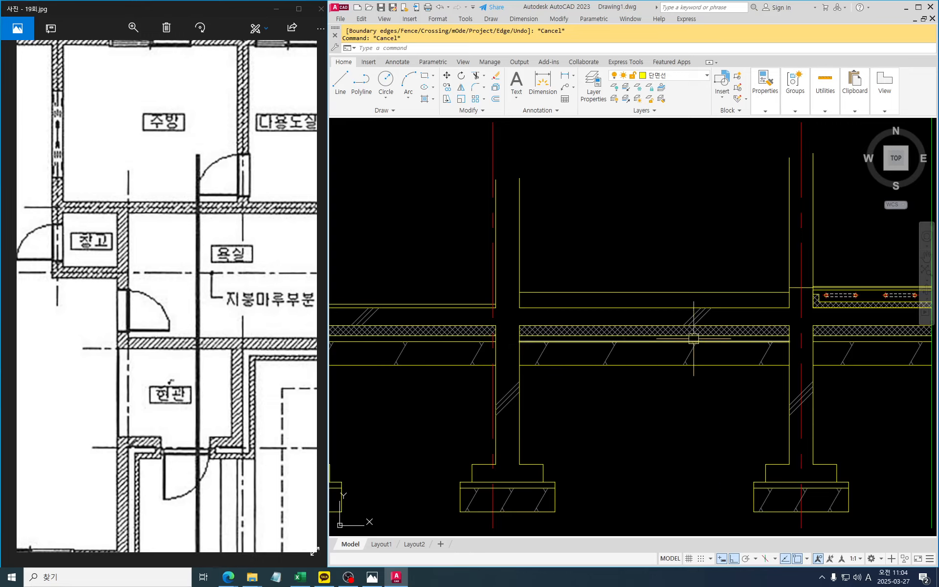
type("l")
key("Return")
scroll(815, 305, "up", 5)
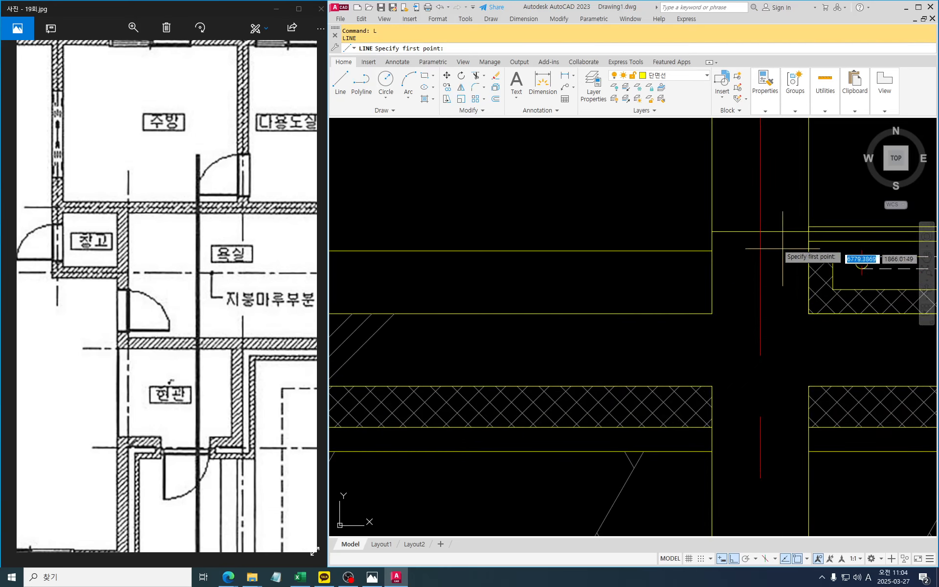
left_click(713, 231)
scroll(707, 237, "down", 2)
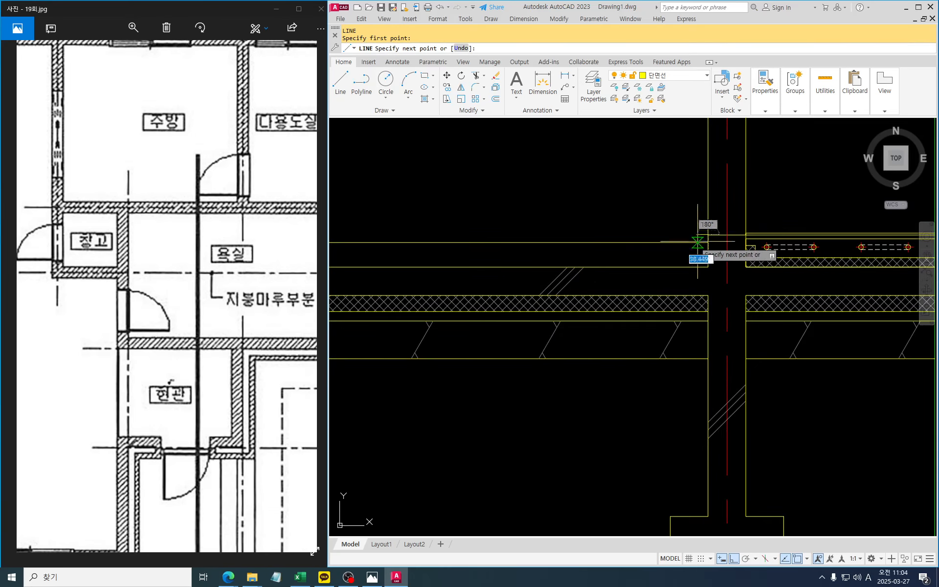
middle_click_drag(403, 248, 645, 248)
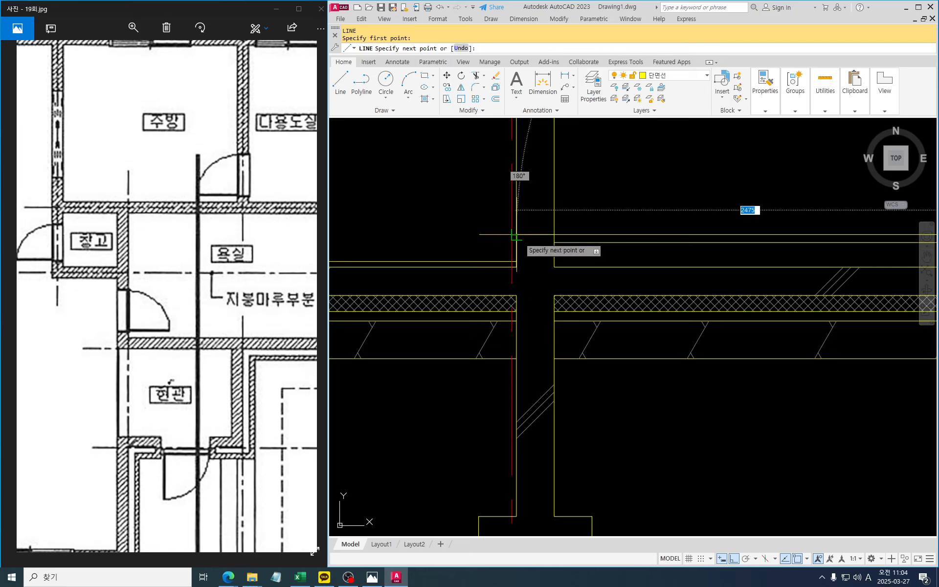
key("Escape")
key("Escape")
key("Escape")
Trim the new line's portion across the bathroom, keeping only the segment between the faces of the bathroom–entrance wall.
type("tr")
key("Return")
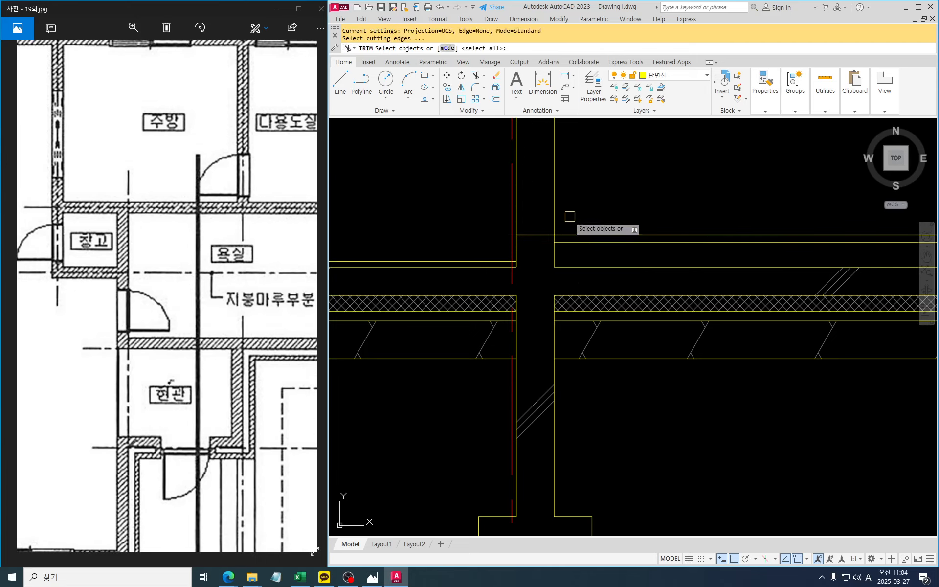
key("Return")
key("Escape")
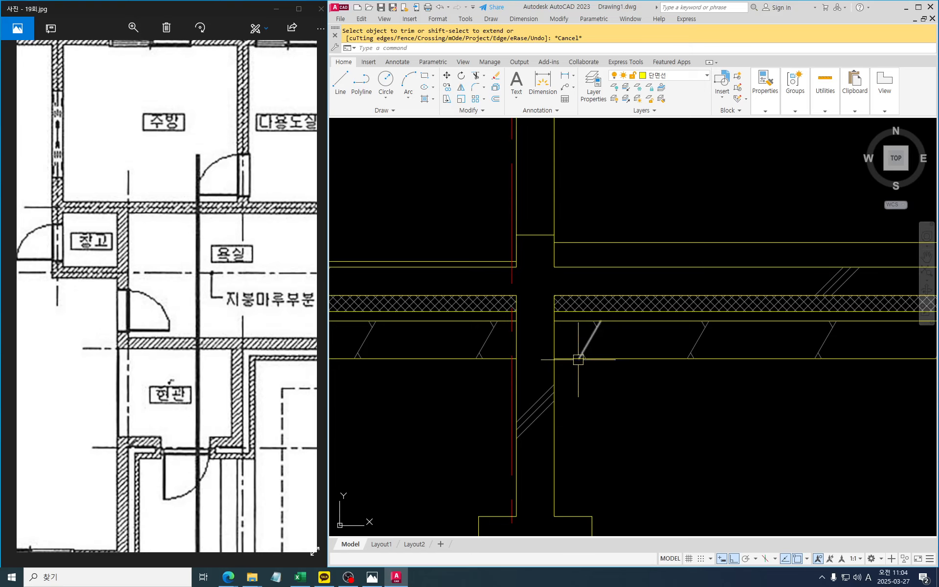
scroll(577, 352, "down", 3)
mouse_move(608, 384)
middle_mouse_down()
mouse_move(594, 360)
mouse_move(474, 363)
middle_mouse_up()
key("Escape")
key("Escape")
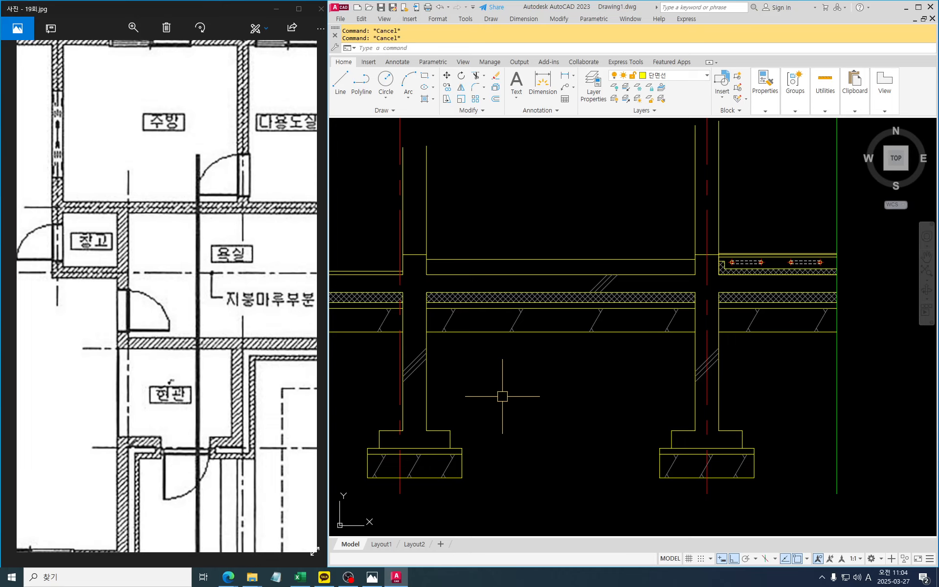
Join the bathroom's two inner wall face lines and the slab top line between them into one U-shaped polyline.
middle_click_drag(514, 303, 557, 338)
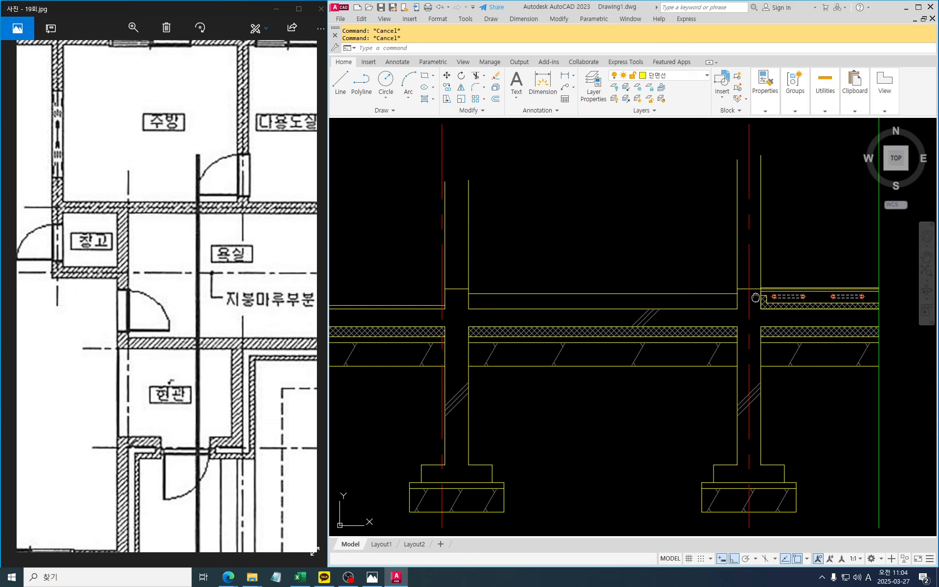
middle_click_drag(756, 297, 763, 315)
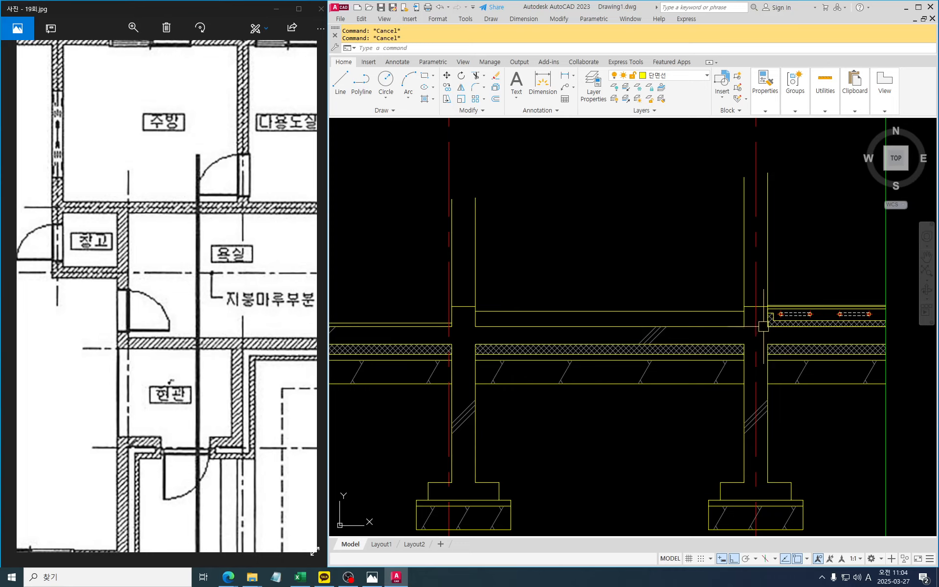
middle_click_drag(866, 327, 889, 330)
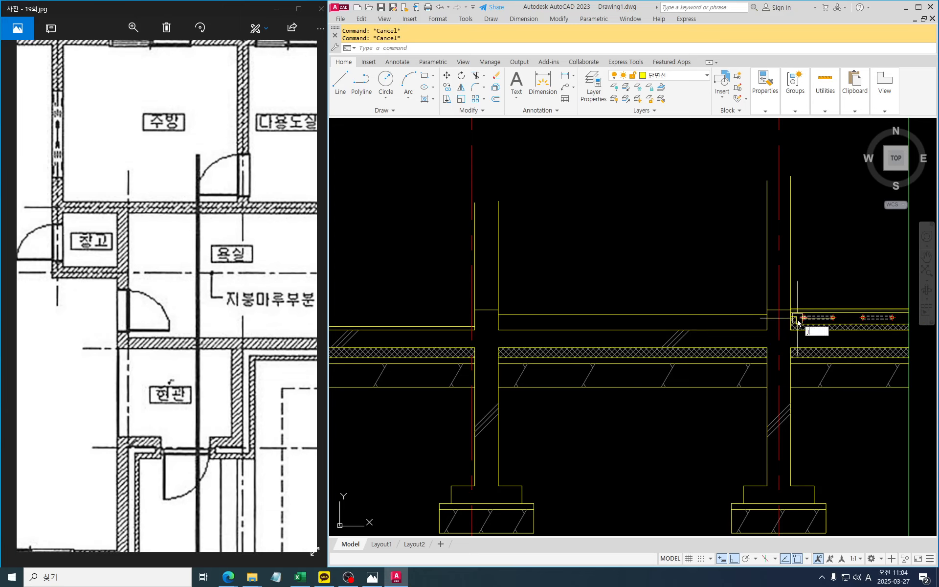
key("Return")
left_click(766, 277)
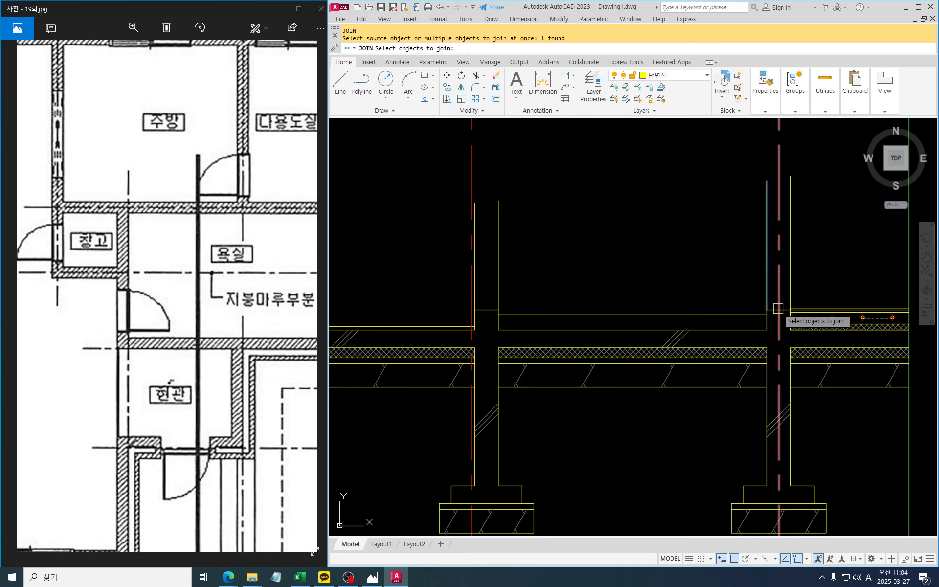
scroll(778, 308, "up", 4)
left_click(747, 327)
left_click(735, 330)
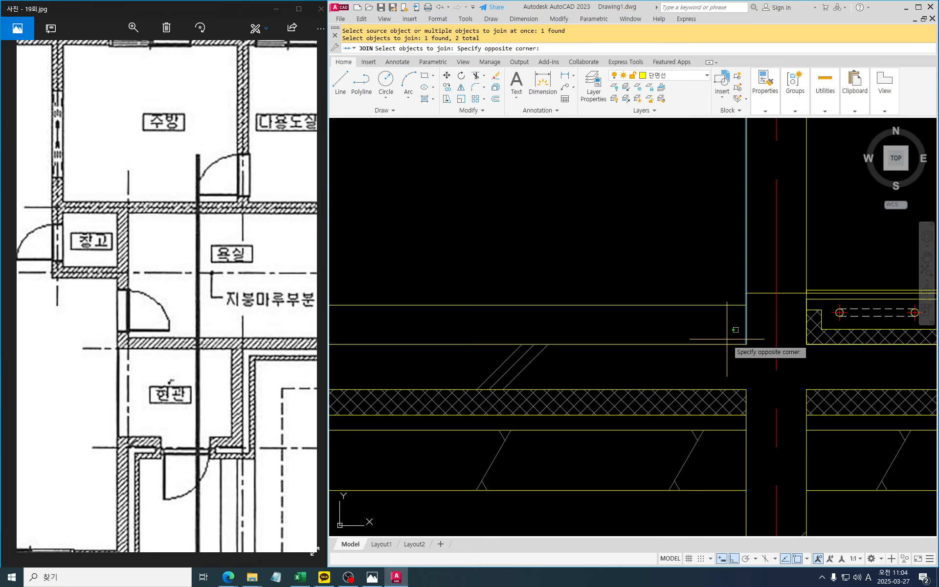
left_click(695, 345)
scroll(759, 325, "down", 3)
scroll(495, 322, "up", 2)
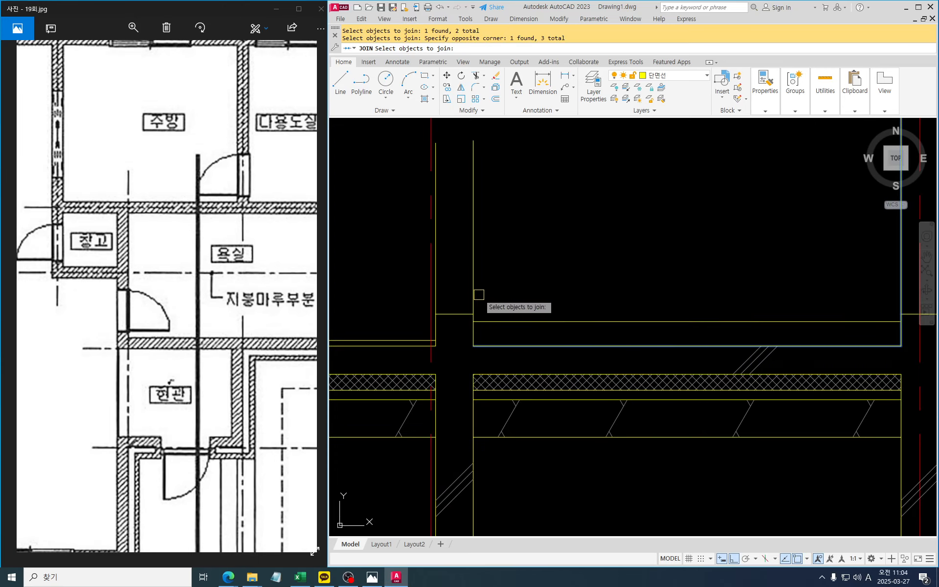
left_click(473, 300)
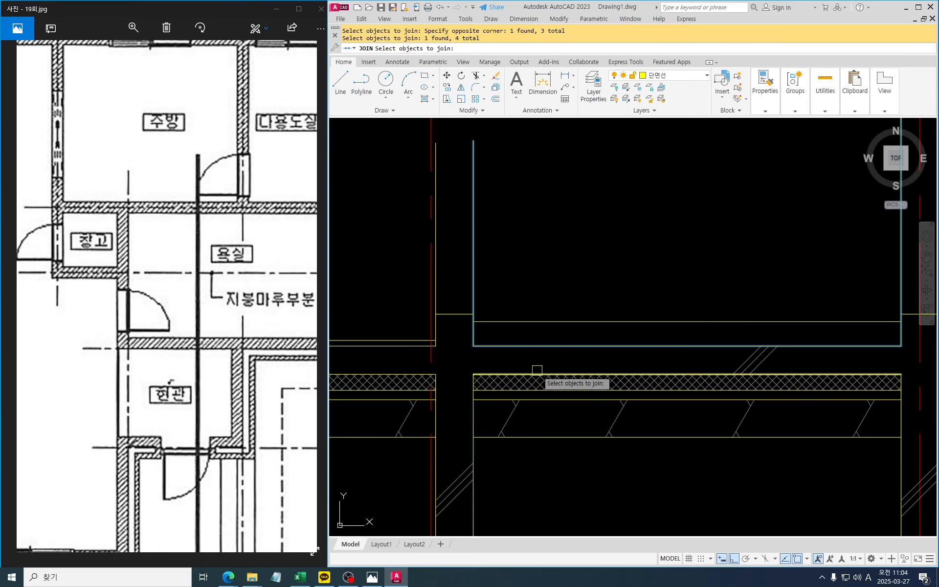
key("Return")
left_click(529, 346)
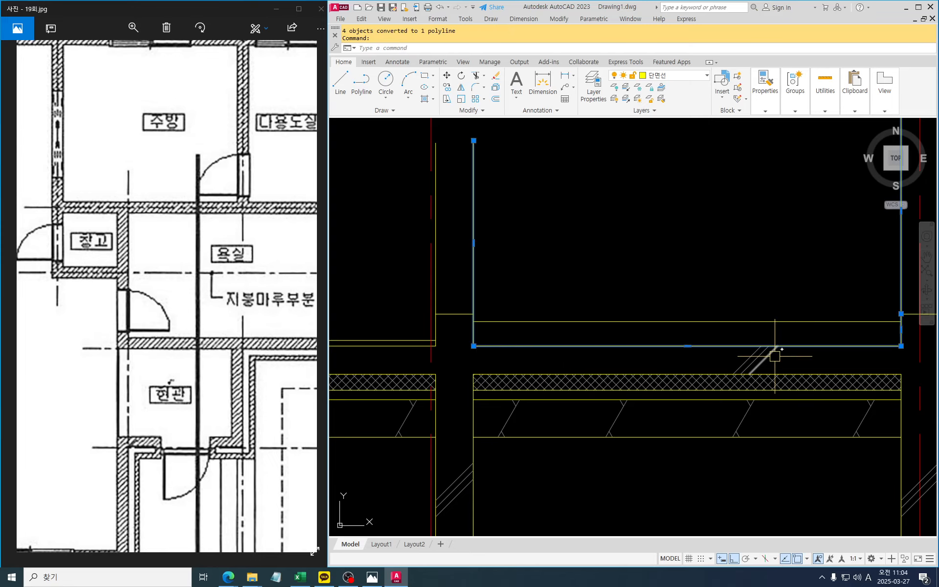
middle_click_drag(775, 356, 676, 376)
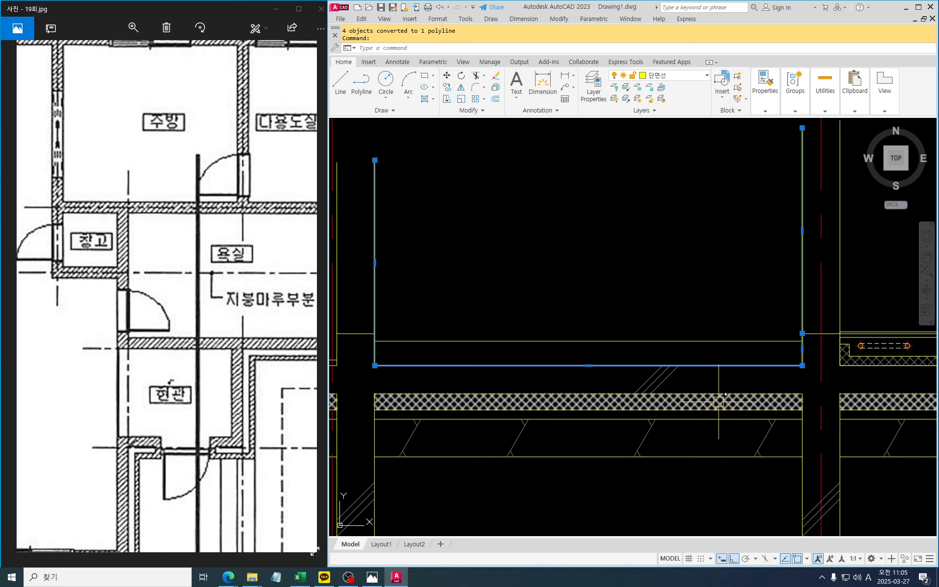
mouse_move(726, 394)
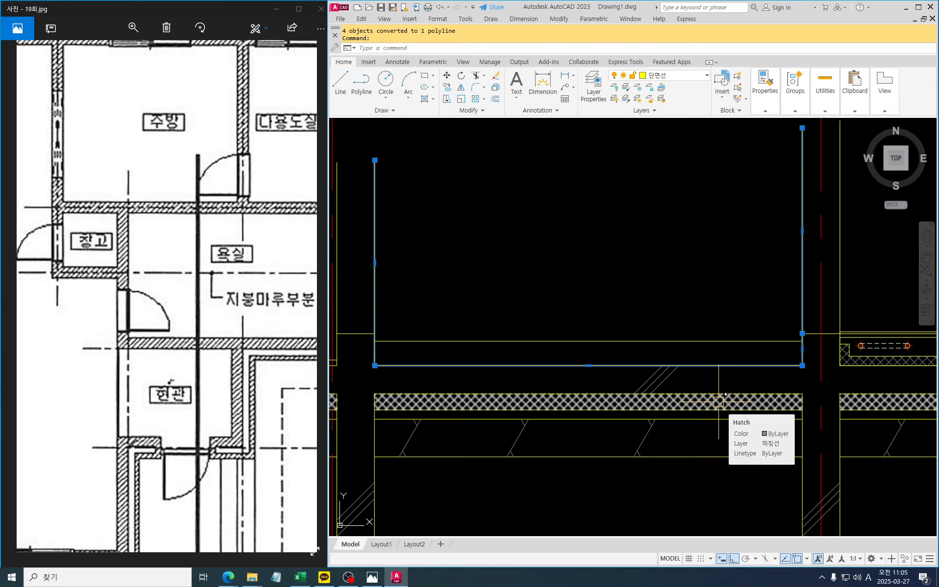
key("Escape")
key("Escape")
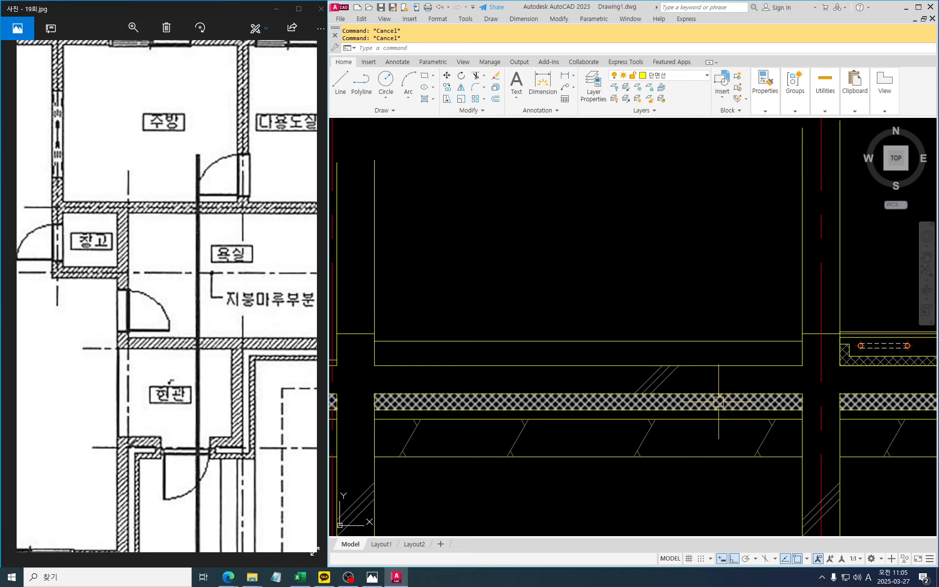
Offset the U-shaped bathroom polyline inward by 10, and offset the resulting line inward by another 10.
type("O")
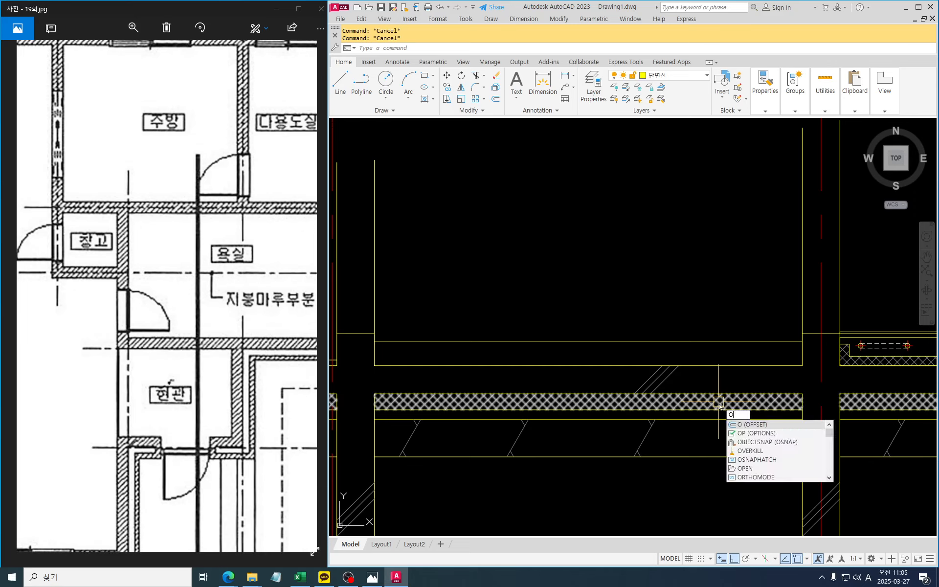
key("Return")
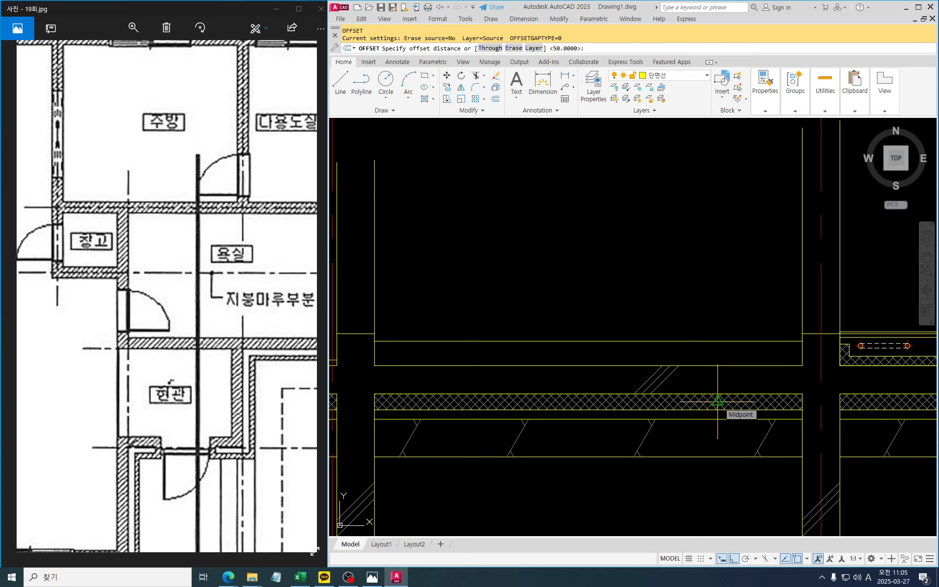
type("10")
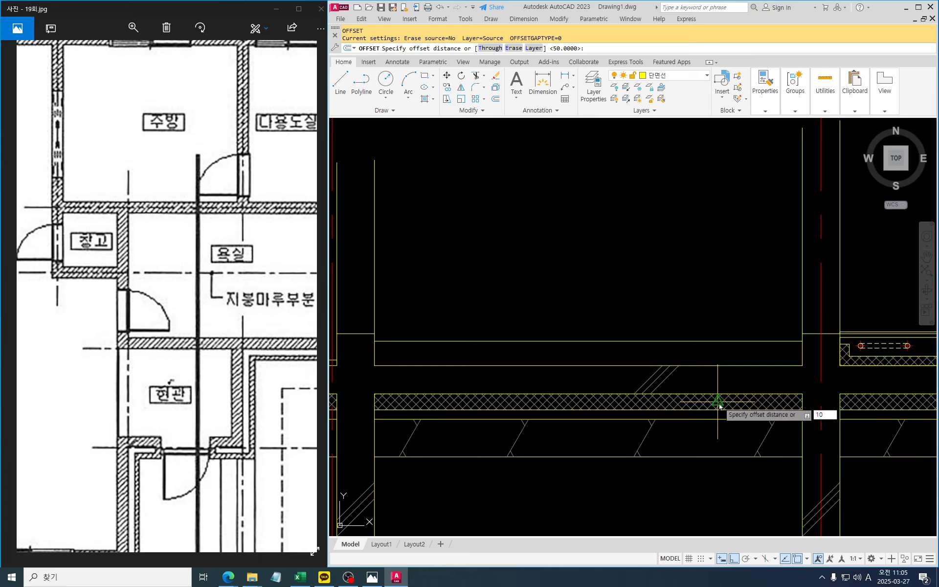
key("Return")
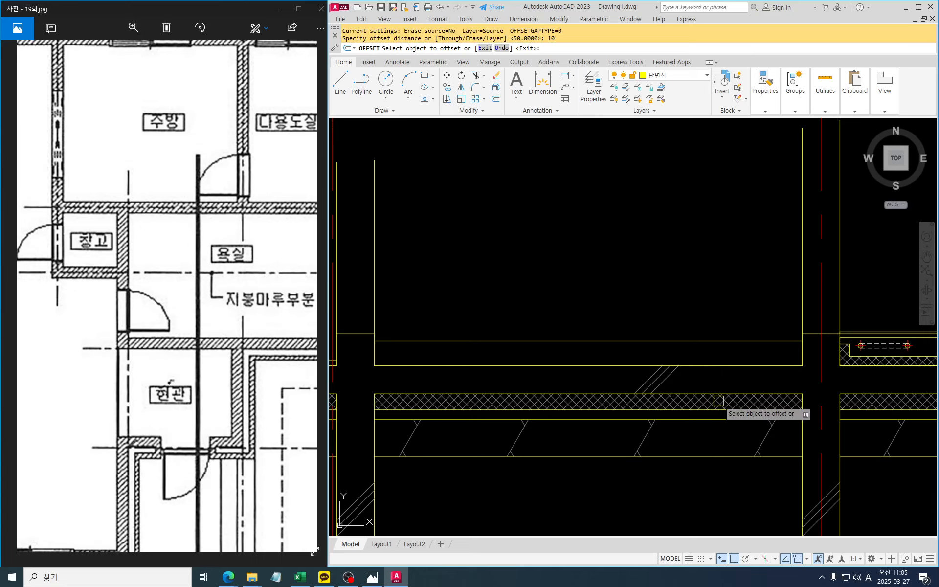
left_click(722, 366)
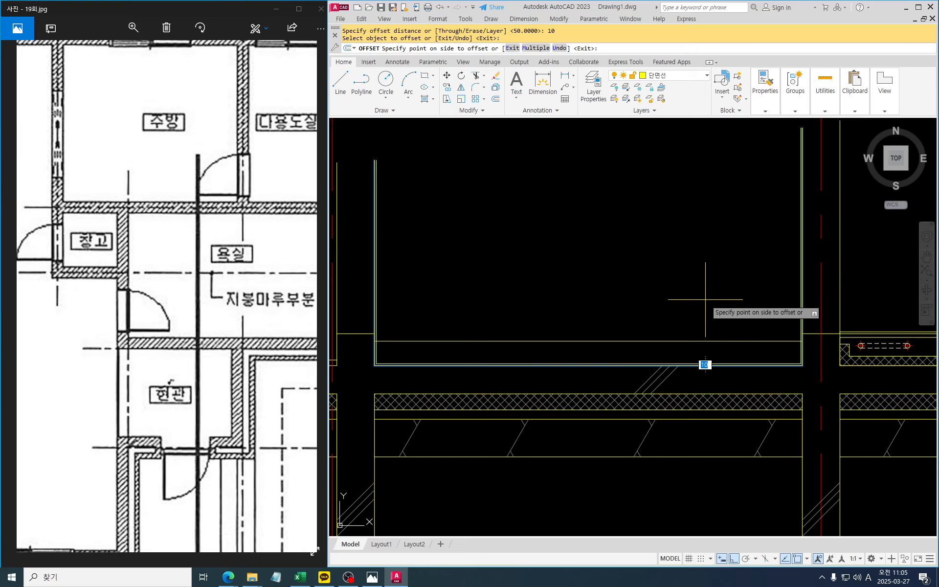
left_click(678, 315)
scroll(735, 354, "up", 4)
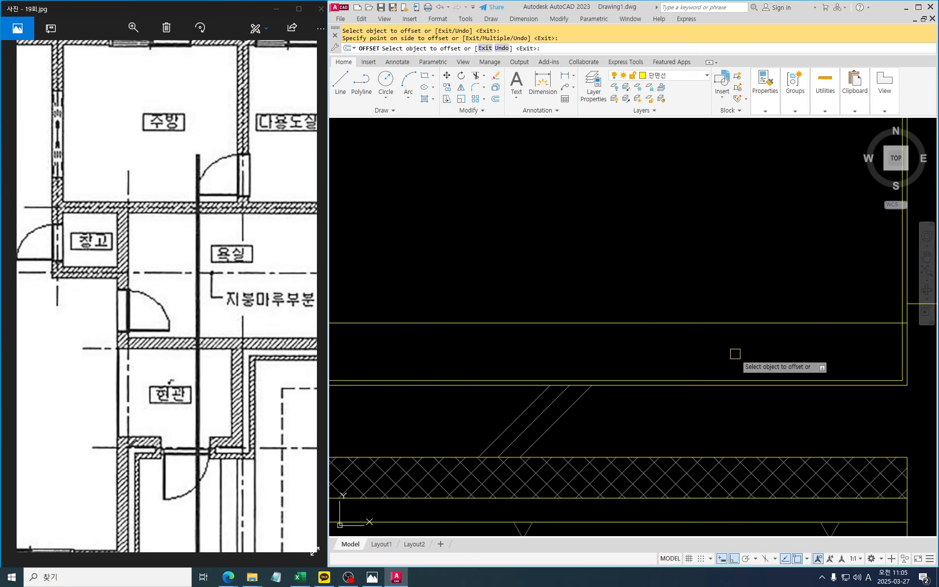
left_click(735, 379)
left_click(740, 234)
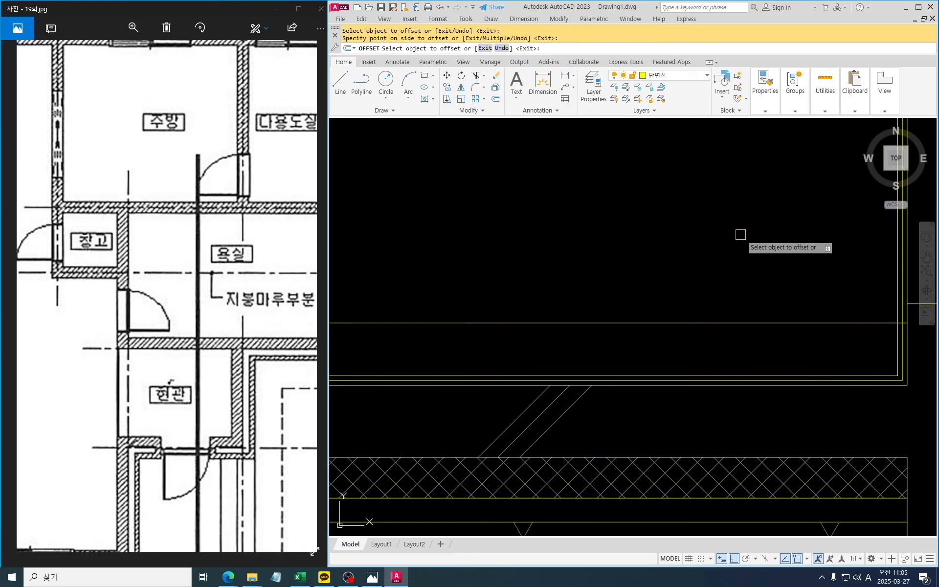
middle_click_drag(759, 280, 670, 252)
key("Escape")
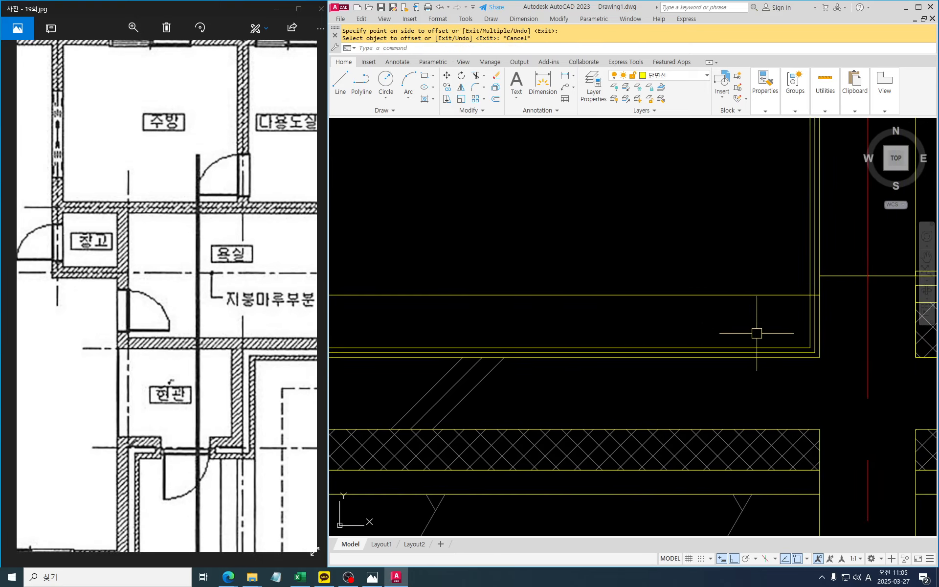
Put the middle line of the three bathroom outlines on the 해칭선 layer and give it a dashed linetype.
middle_click_drag(750, 331, 709, 318)
scroll(734, 327, "up", 4)
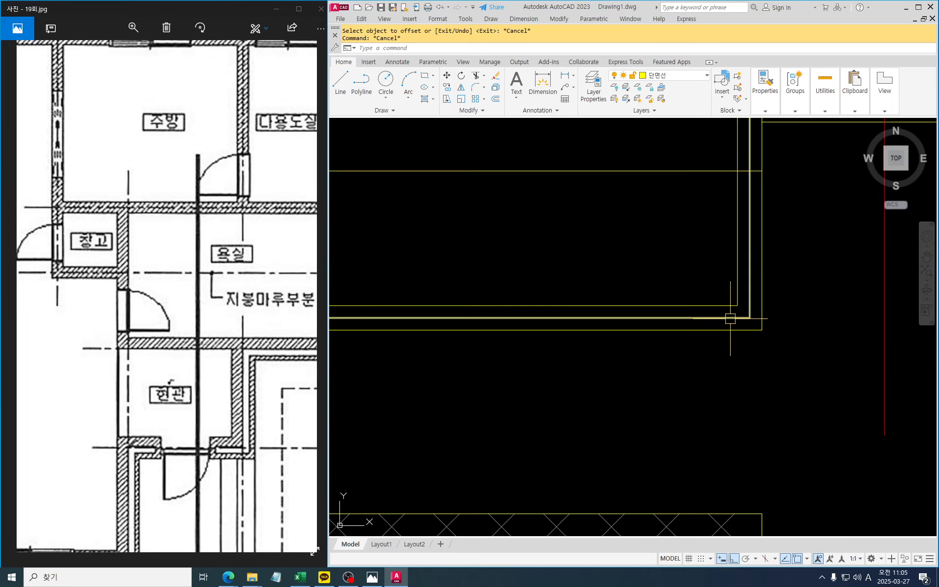
left_click(734, 317)
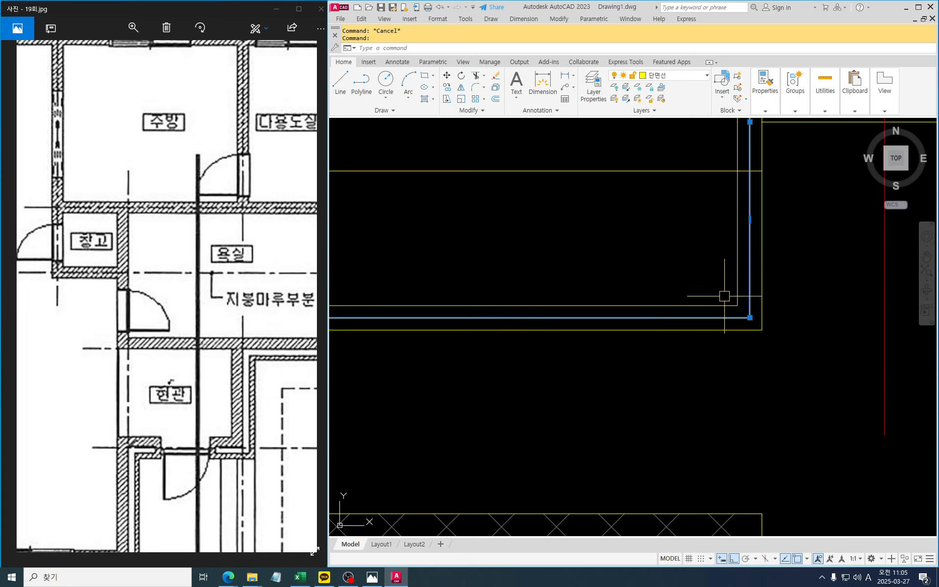
left_click(702, 79)
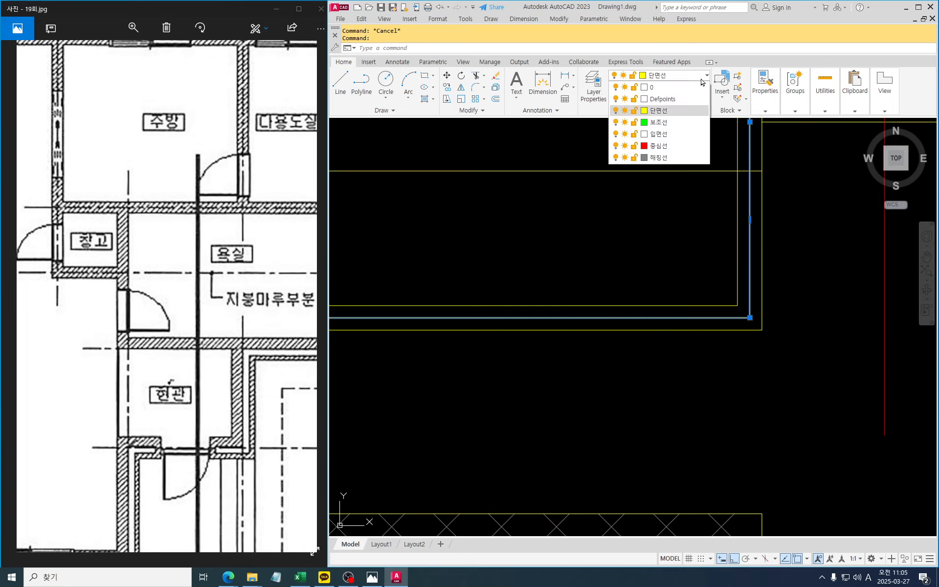
left_click(678, 158)
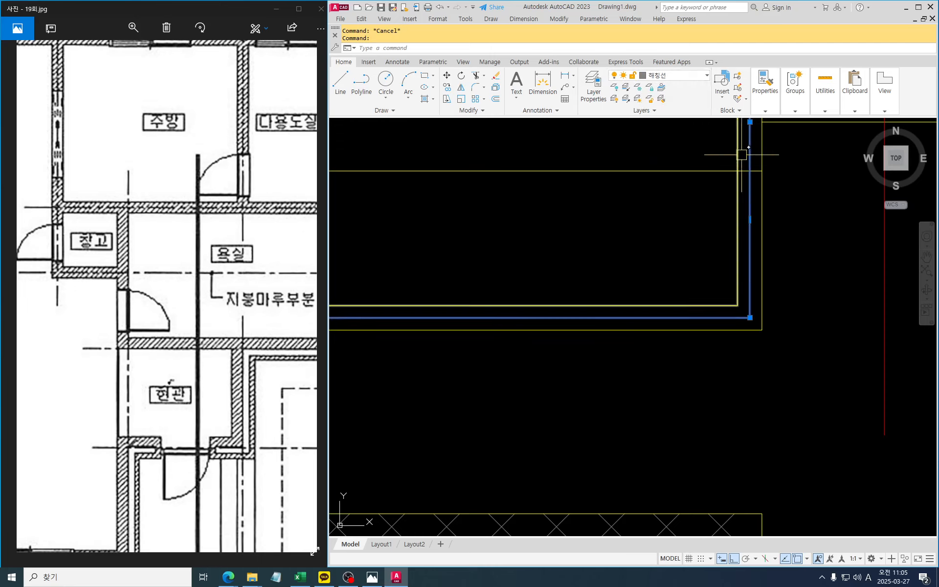
left_click(765, 112)
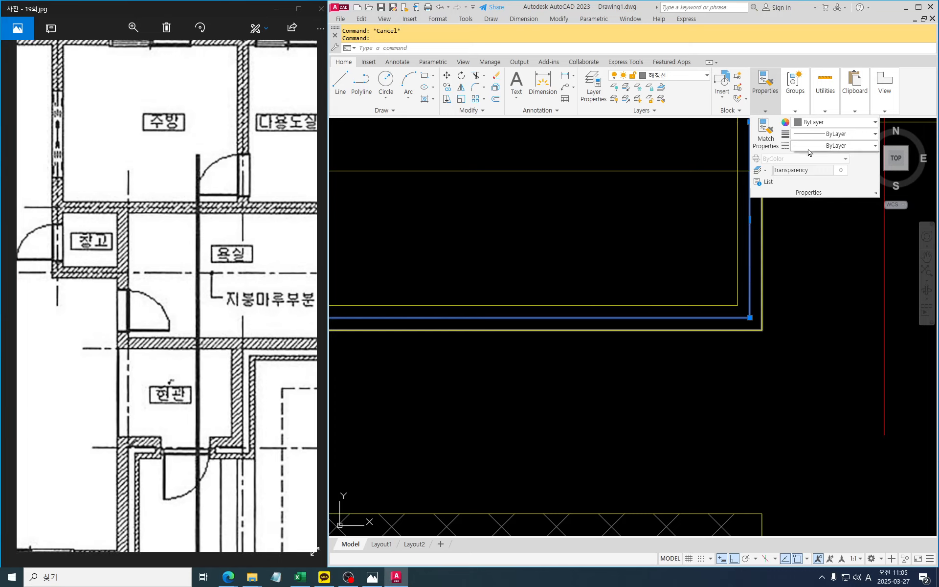
left_click(829, 146)
left_click(822, 202)
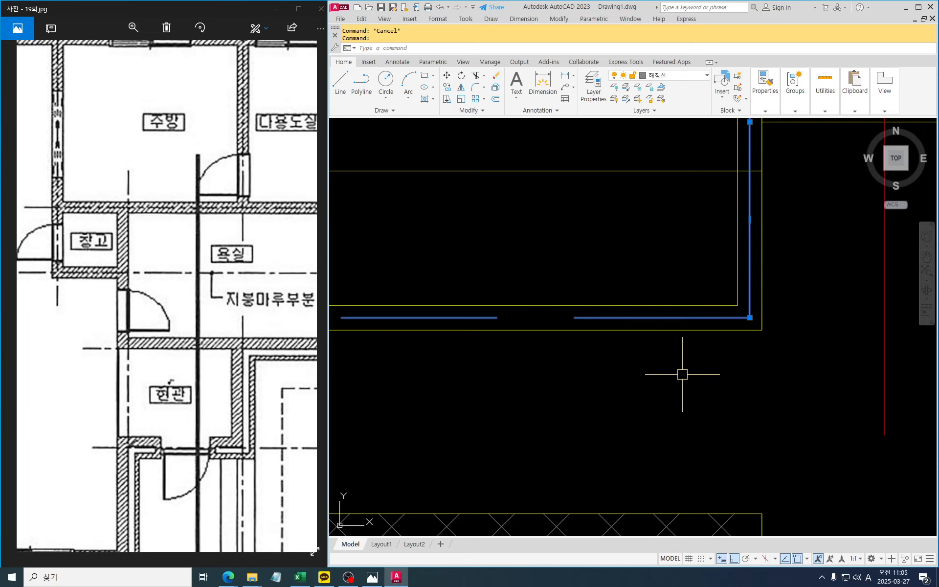
key("Escape")
Trim both ends of the horizontal bathroom floor line back to the innermost U-shaped lining outline.
scroll(709, 377, "up", 3)
mouse_move(716, 379)
middle_mouse_down()
mouse_move(739, 389)
mouse_move(835, 353)
mouse_move(866, 356)
mouse_move(846, 349)
middle_mouse_up()
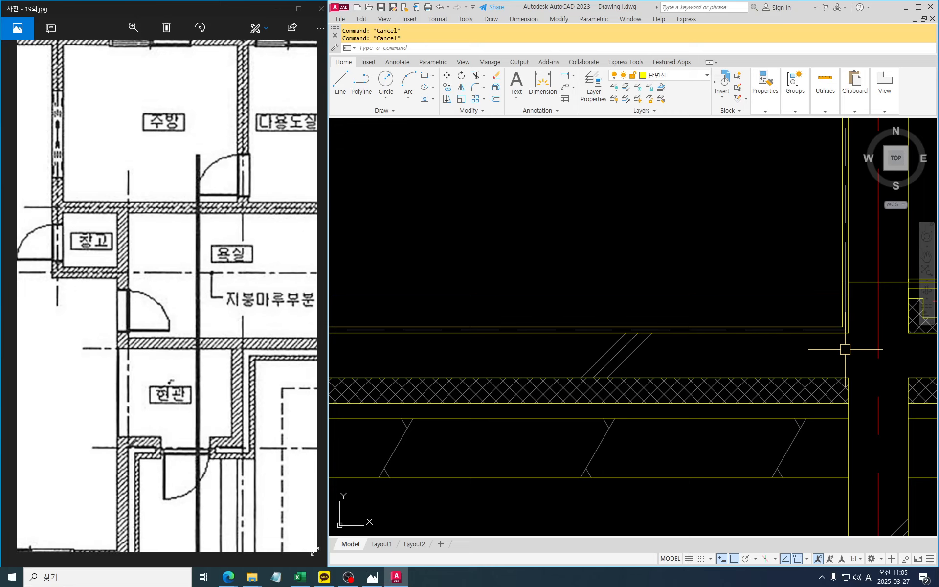
scroll(890, 309, "up", 5)
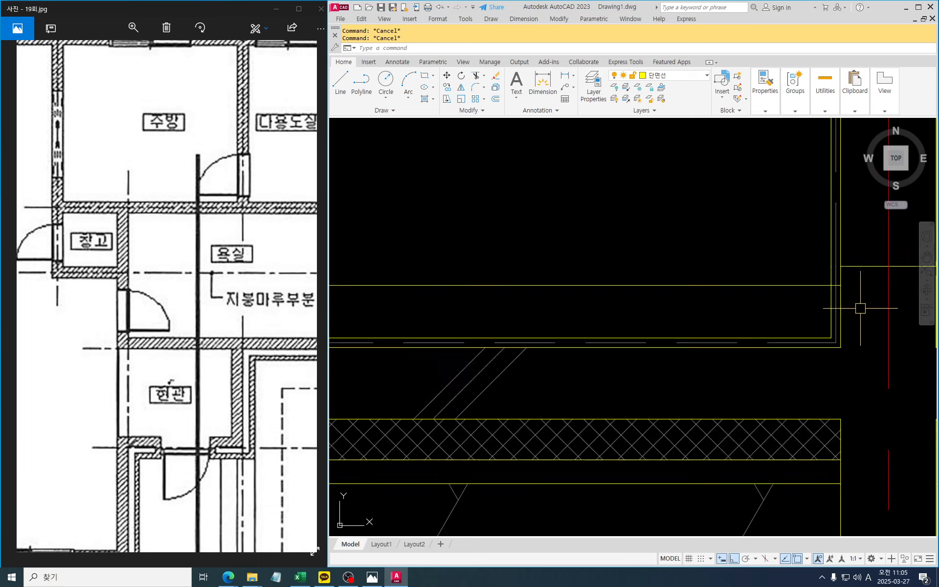
type("tr")
key("Return")
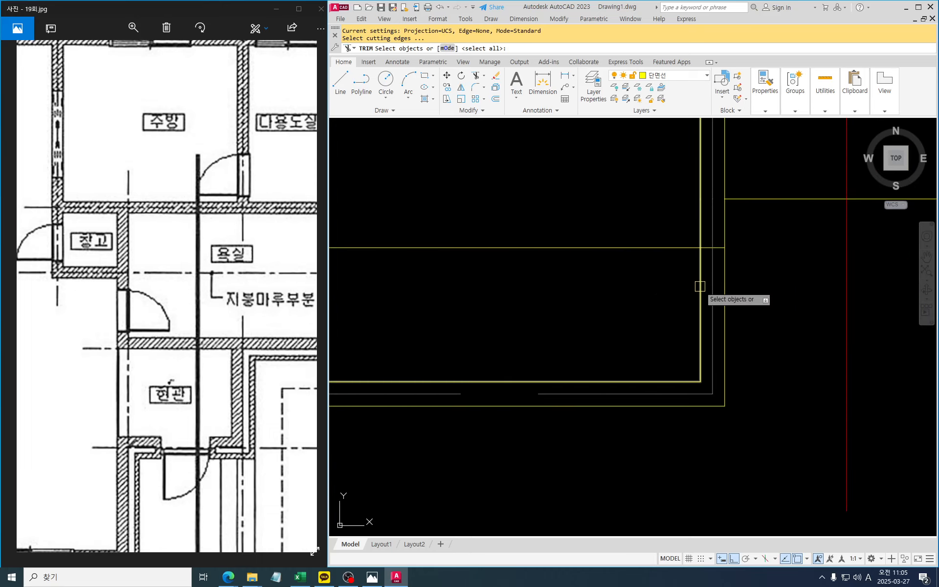
scroll(706, 256, "up", 4)
key("Return")
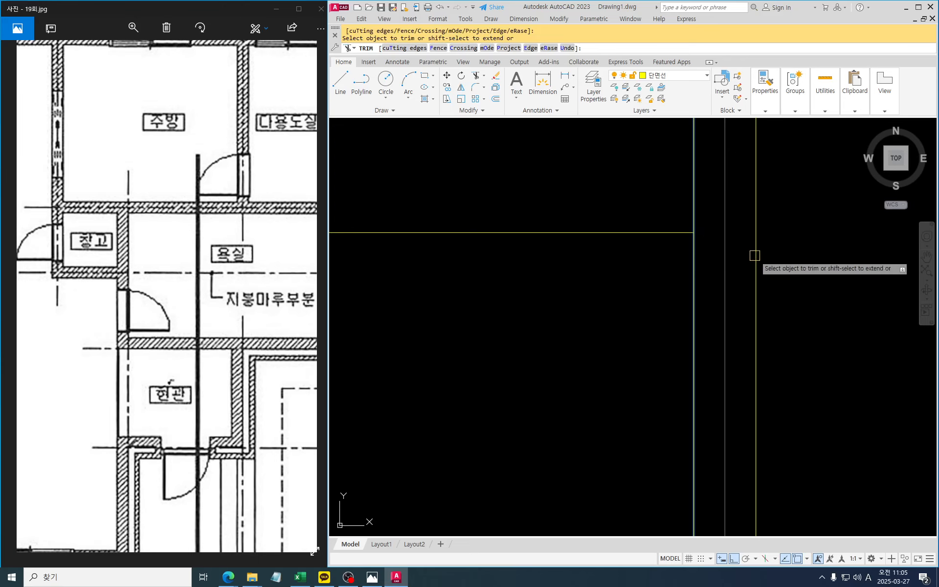
scroll(756, 250, "down", 4)
scroll(460, 262, "up", 6)
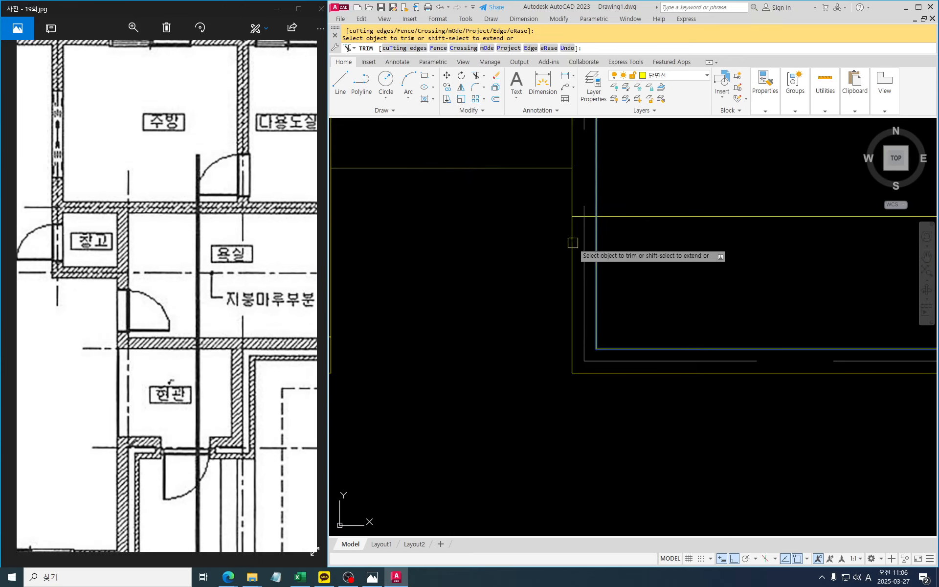
left_click(584, 216)
scroll(597, 235, "down", 5)
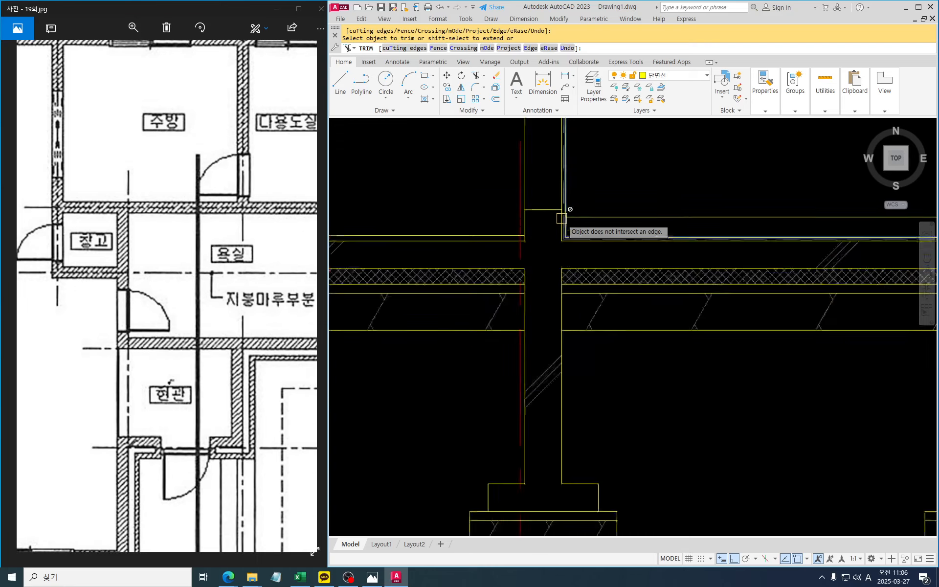
middle_click_drag(620, 250, 649, 271)
key("Escape")
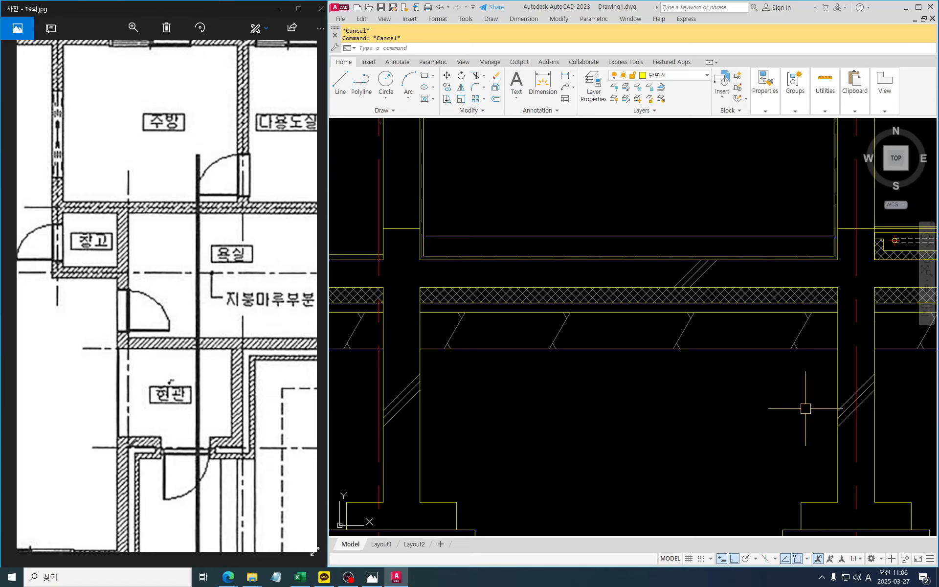
Offset the horizontal bathroom floor line downward by 10.
type("o")
key("Return")
key("Return")
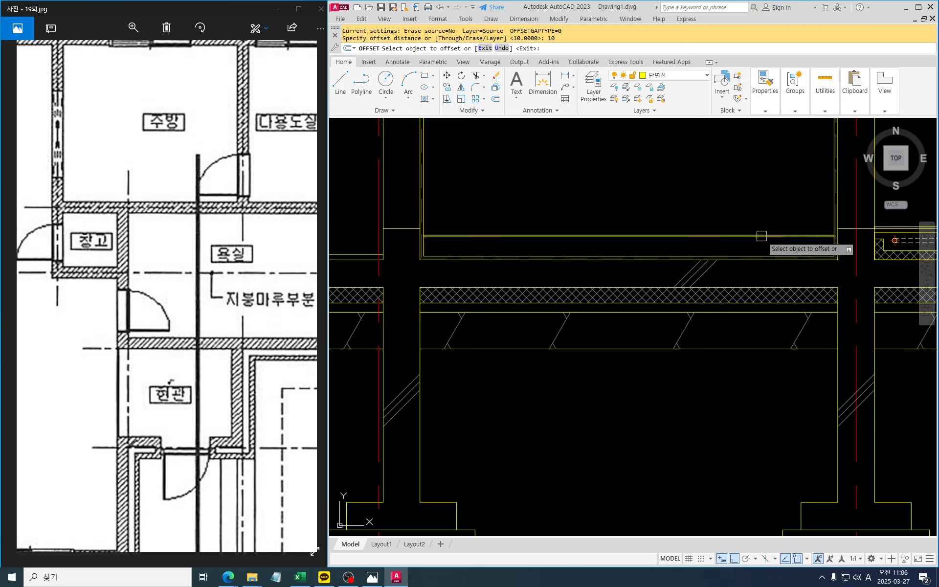
left_click(758, 236)
left_click(711, 465)
key("Return")
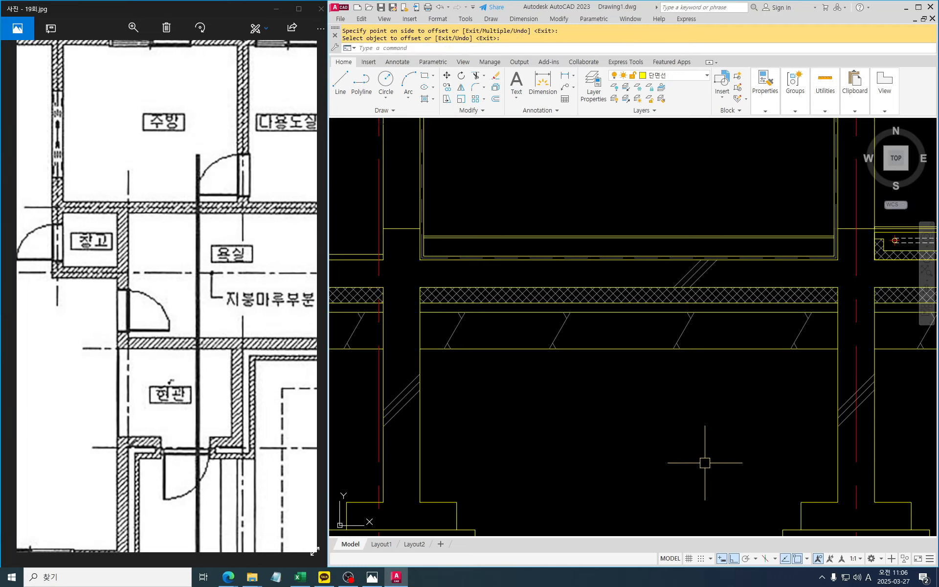
key("Escape")
key("Escape")
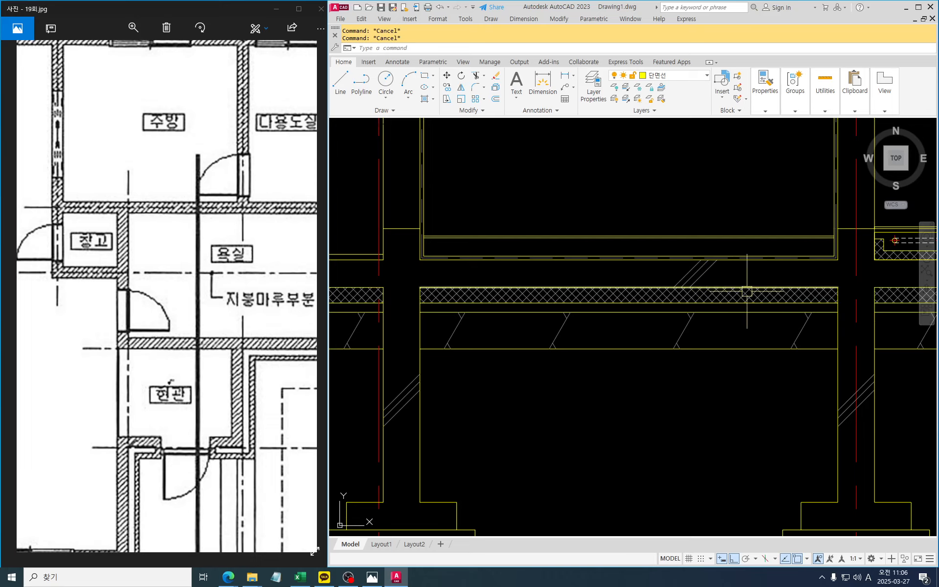
Draw two vertical wall face lines upward from the top corners of the entrance's exterior foundation wall.
scroll(732, 299, "down", 4)
middle_click_drag(540, 317, 697, 311)
scroll(720, 284, "up", 3)
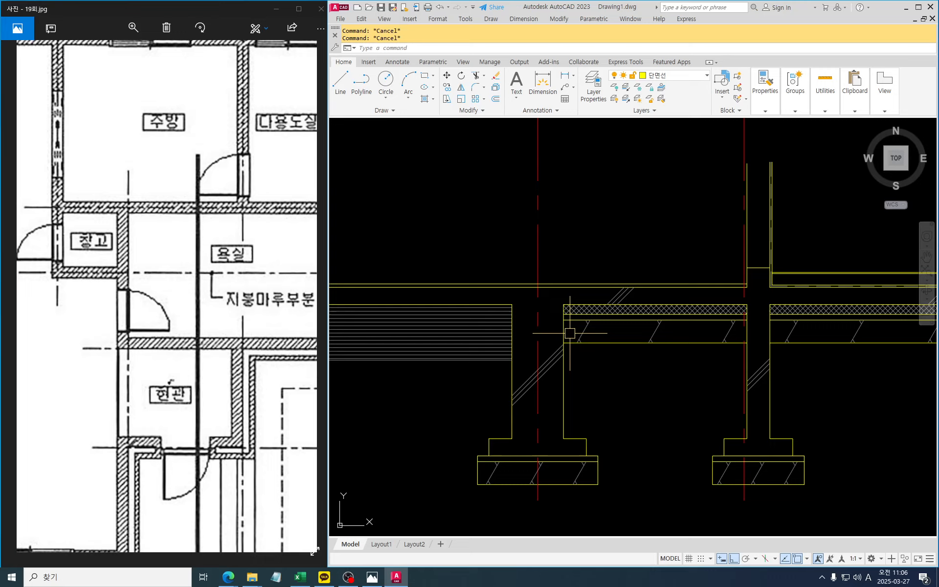
type("l")
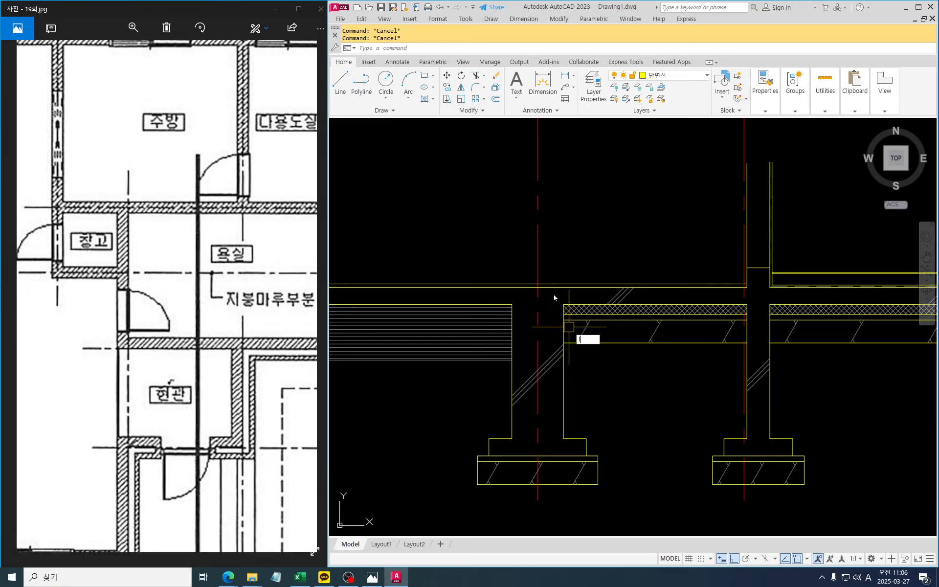
key("Return")
left_click(564, 305)
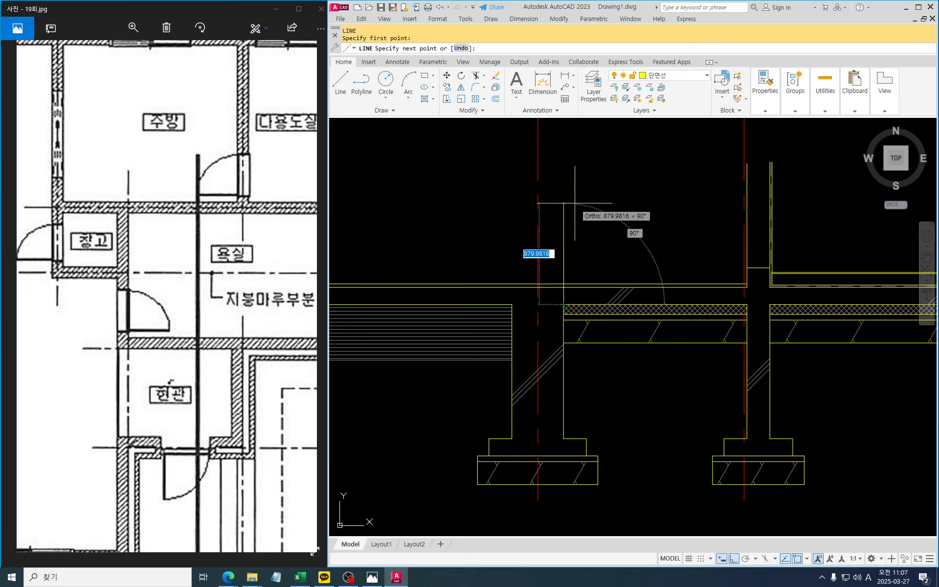
middle_click_drag(575, 208, 580, 275)
left_click(568, 155)
key("Return")
key("Return")
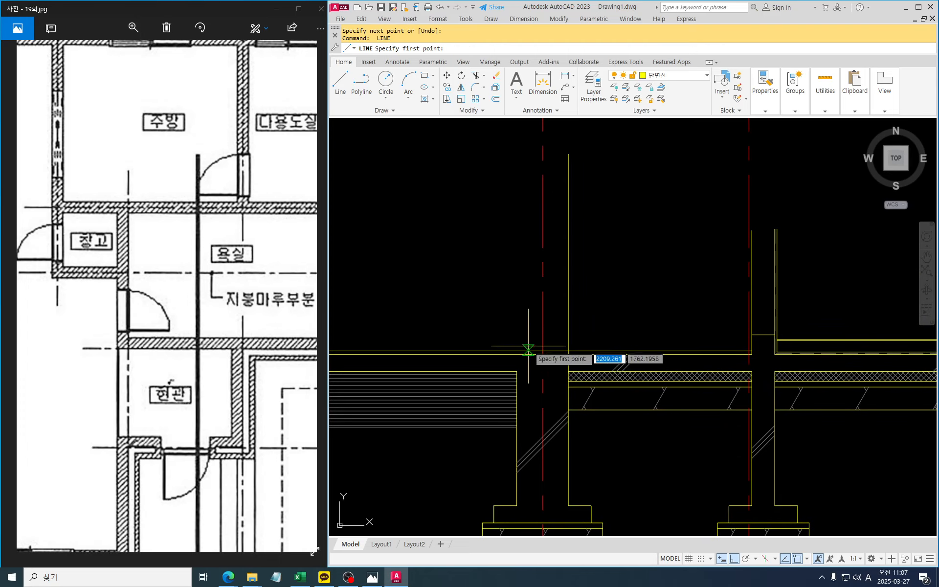
left_click(517, 371)
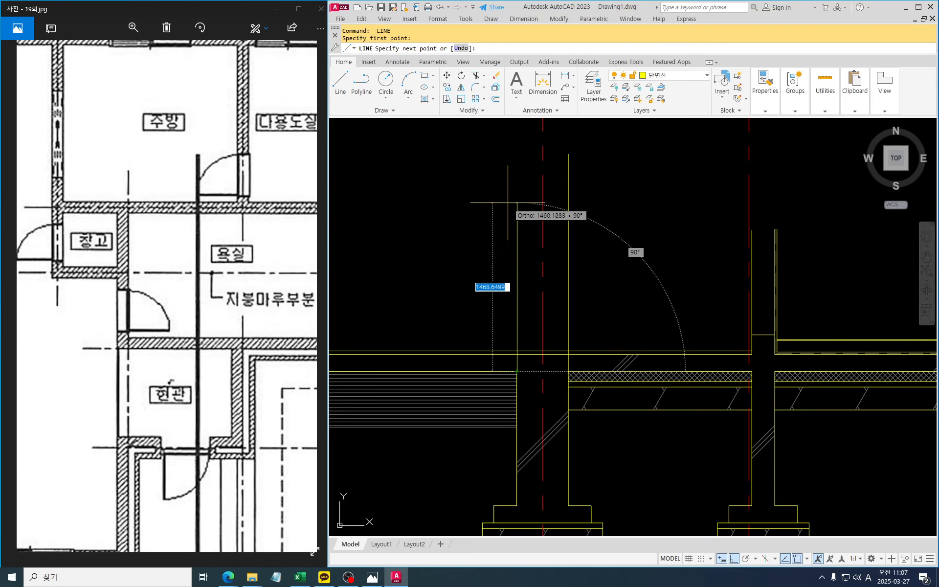
left_click(523, 156)
key("Return")
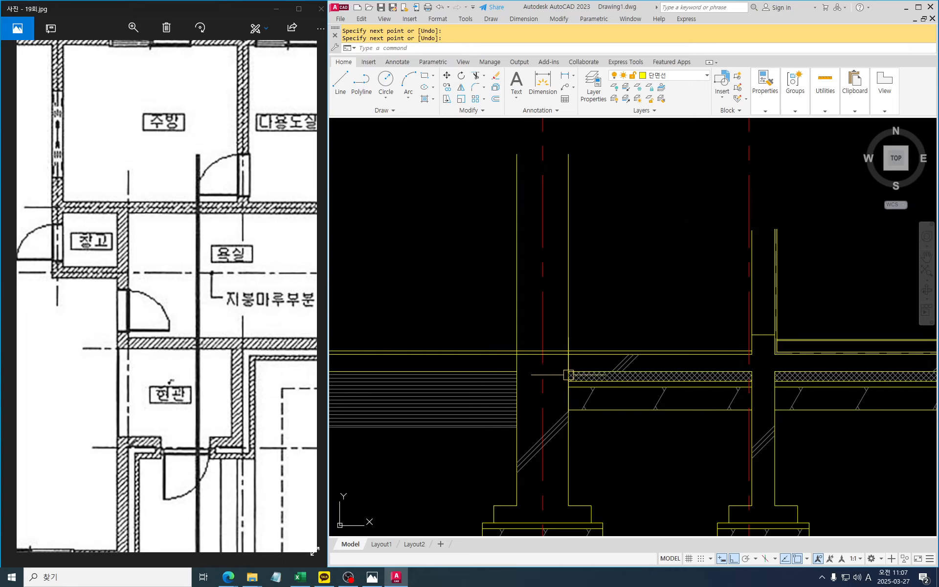
Trim the two new entrance wall face lines below the finished floor line, using that line as the cutting edge.
scroll(573, 373, "up", 2)
middle_click_drag(582, 374, 674, 371)
key("Escape")
key("Escape")
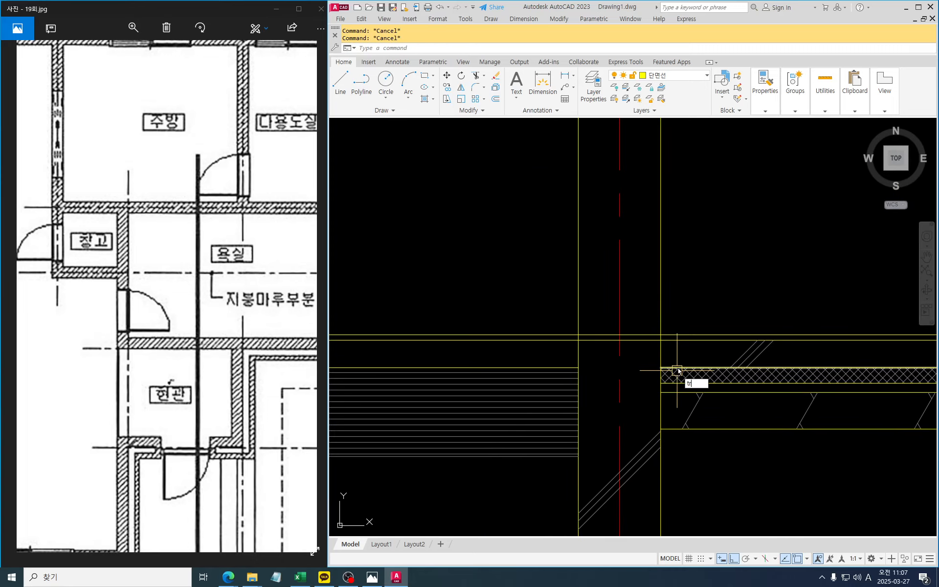
left_click(685, 335)
key("Return")
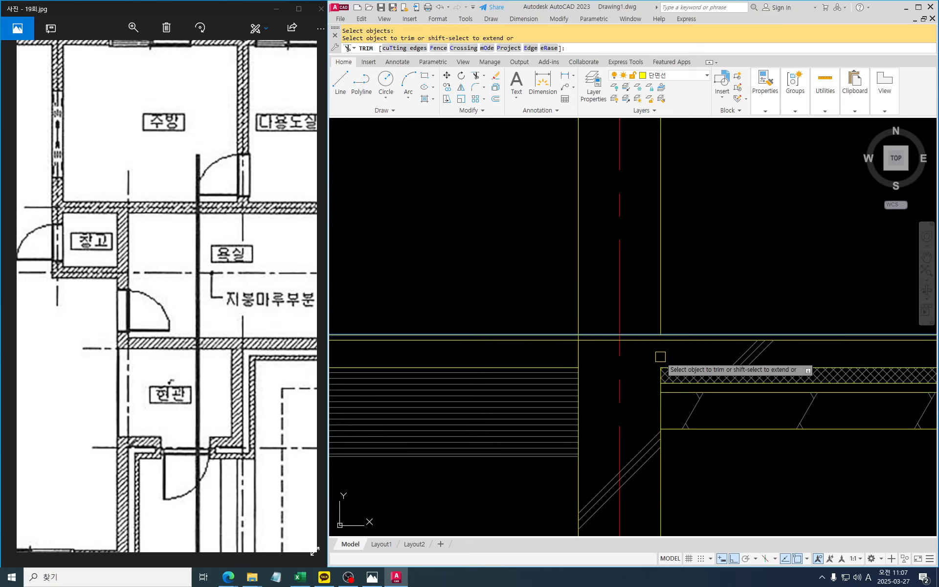
key("Escape")
key("Escape")
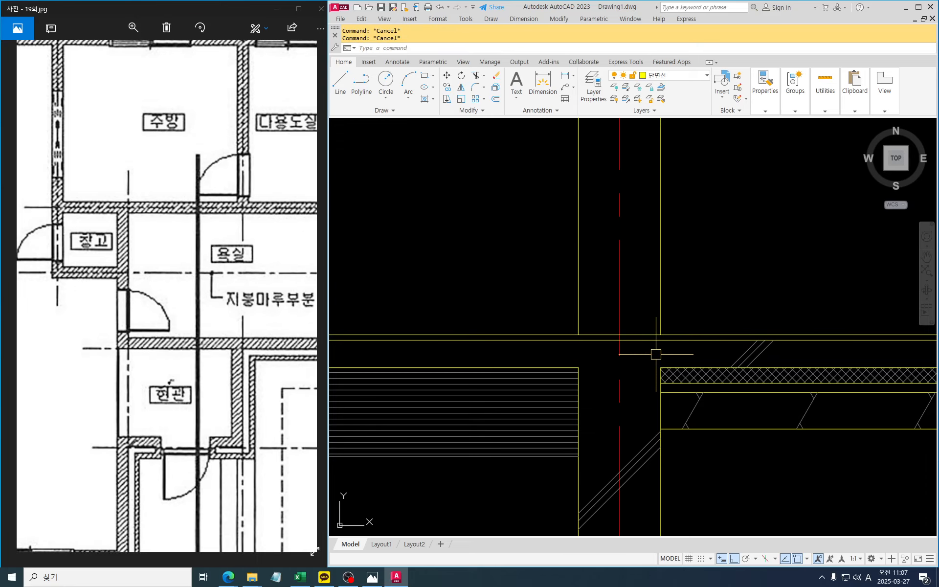
Examine the first floor plan enlarged, following the centre line below 방1 and the span across 식당 and 거실.
scroll(658, 355, "down", 2)
scroll(658, 354, "down", 3)
middle_click_drag(694, 374, 656, 357)
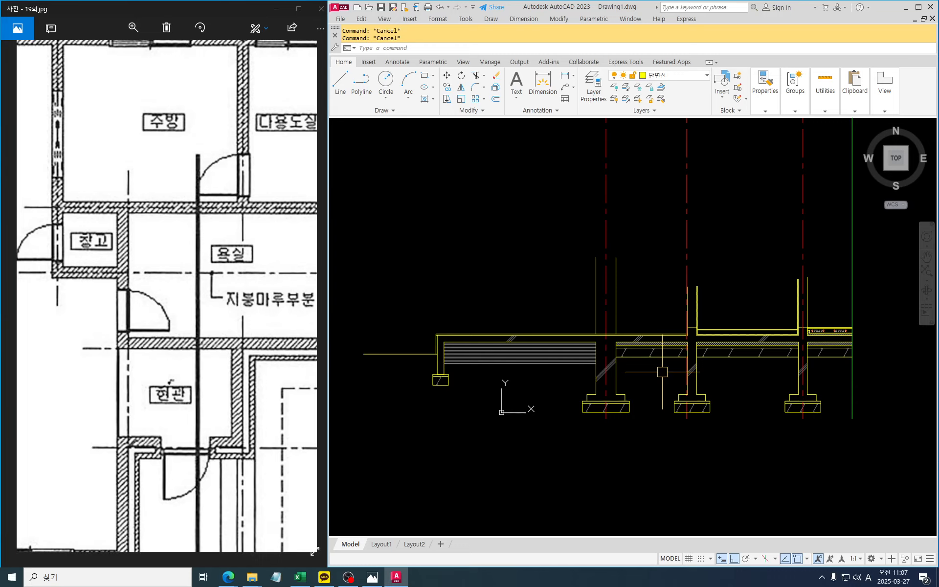
left_click(298, 8)
left_click_drag(551, 266, 483, 169)
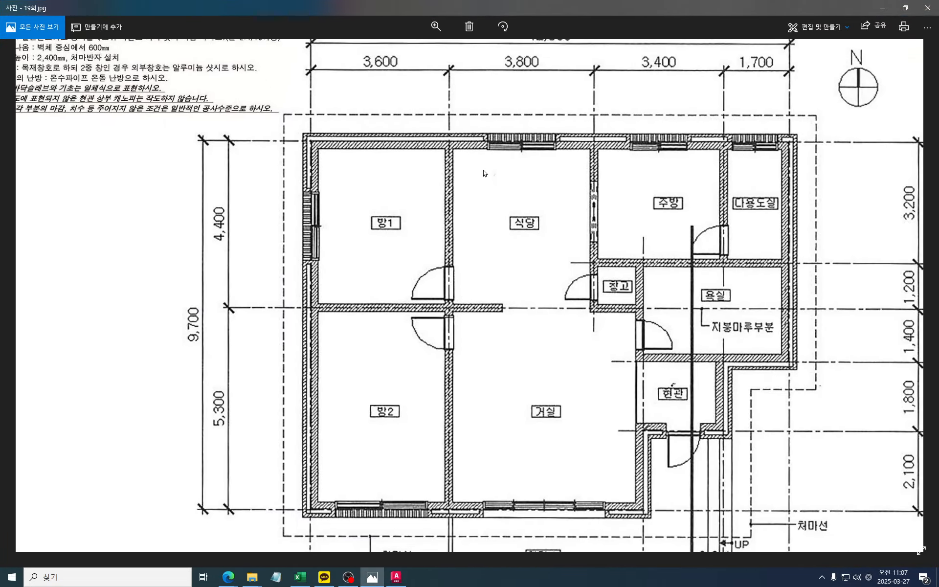
scroll(543, 254, "down", 3)
scroll(612, 363, "up", 2)
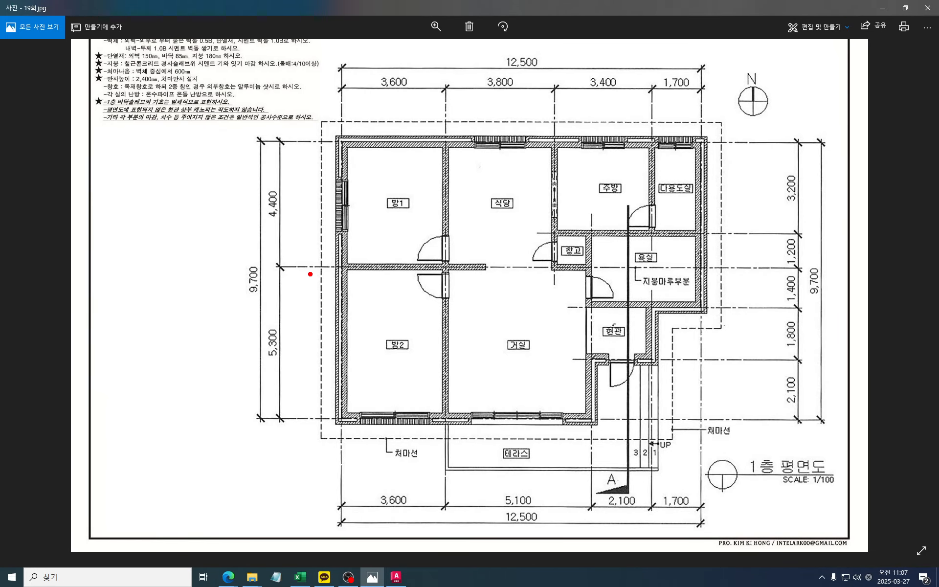
left_click_drag(297, 267, 752, 268)
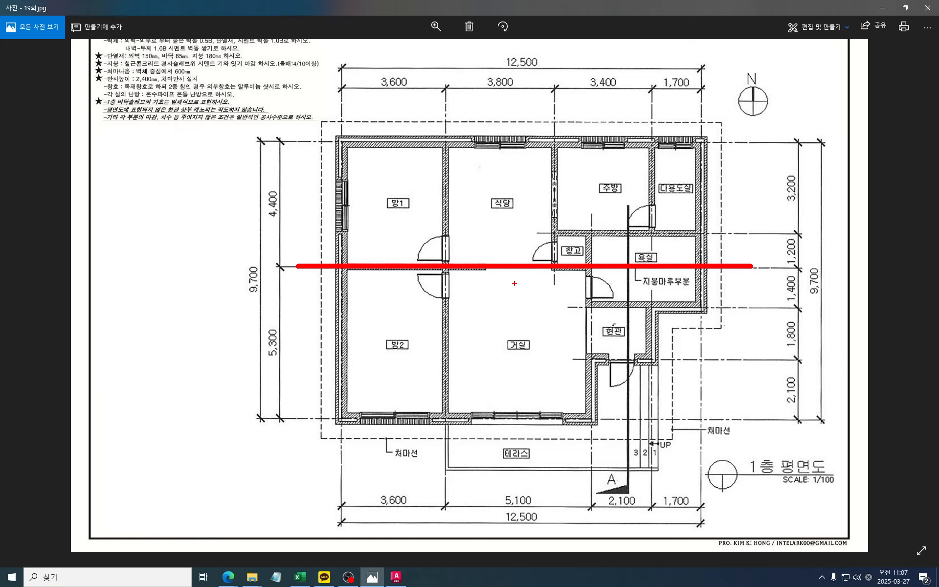
mouse_move(499, 269)
left_mouse_down()
mouse_move(500, 412)
mouse_move(508, 404)
left_mouse_up()
mouse_move(500, 267)
left_mouse_down()
mouse_move(501, 146)
mouse_move(514, 152)
left_mouse_up()
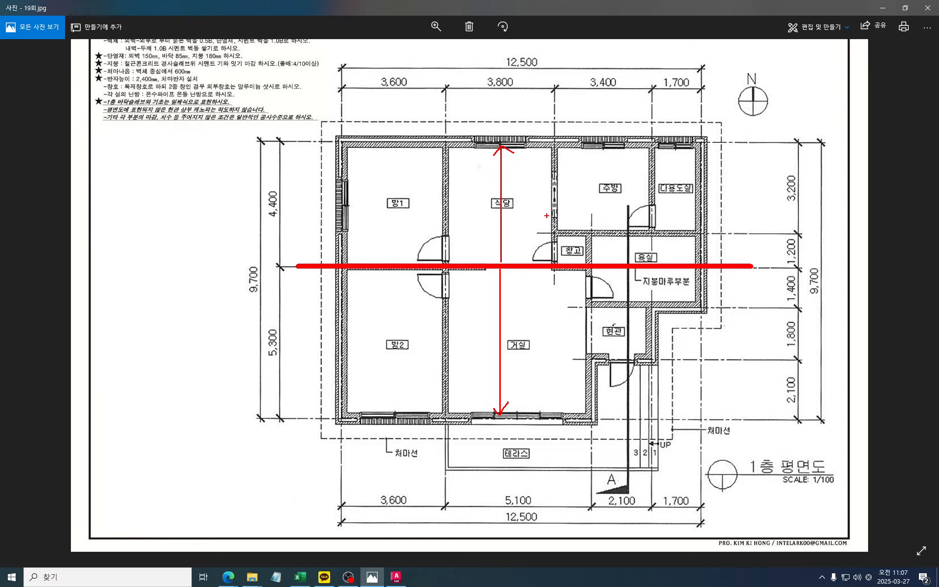
key("Escape")
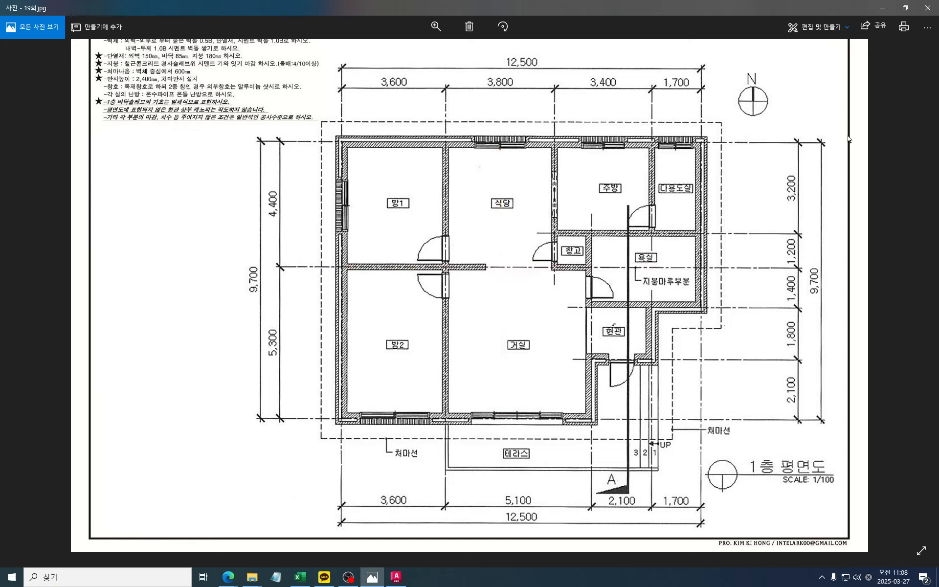
left_click(904, 8)
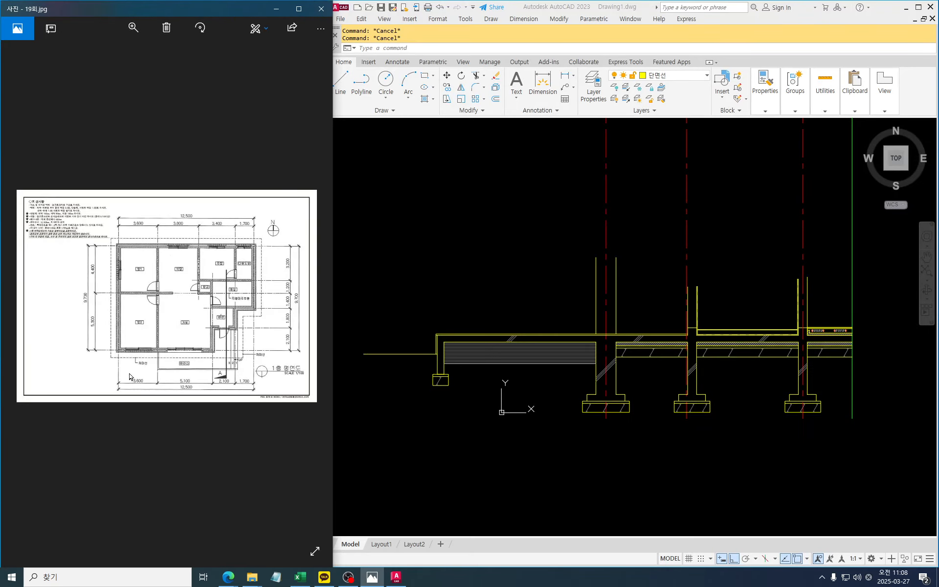
scroll(240, 392, "up", 2)
left_click_drag(239, 395, 227, 389)
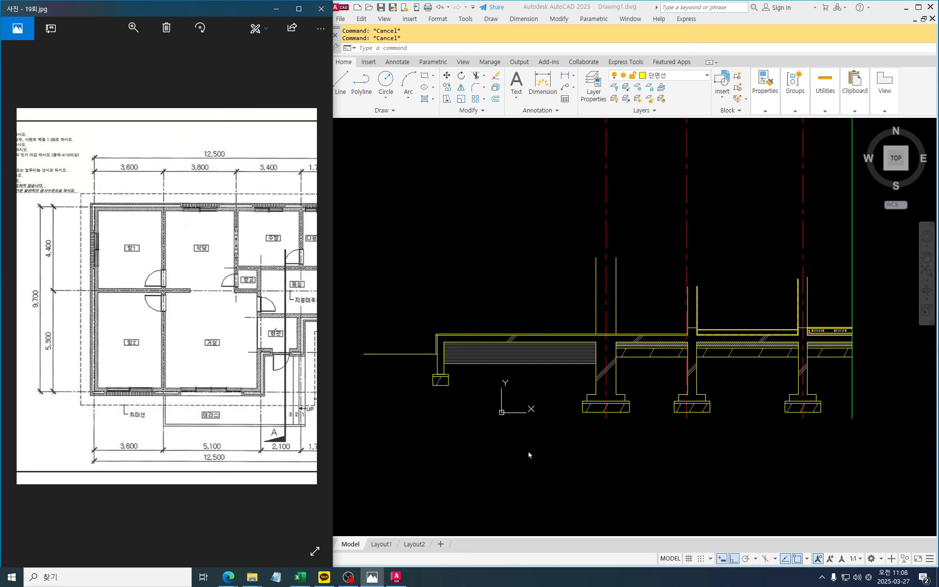
middle_click_drag(790, 375, 769, 404)
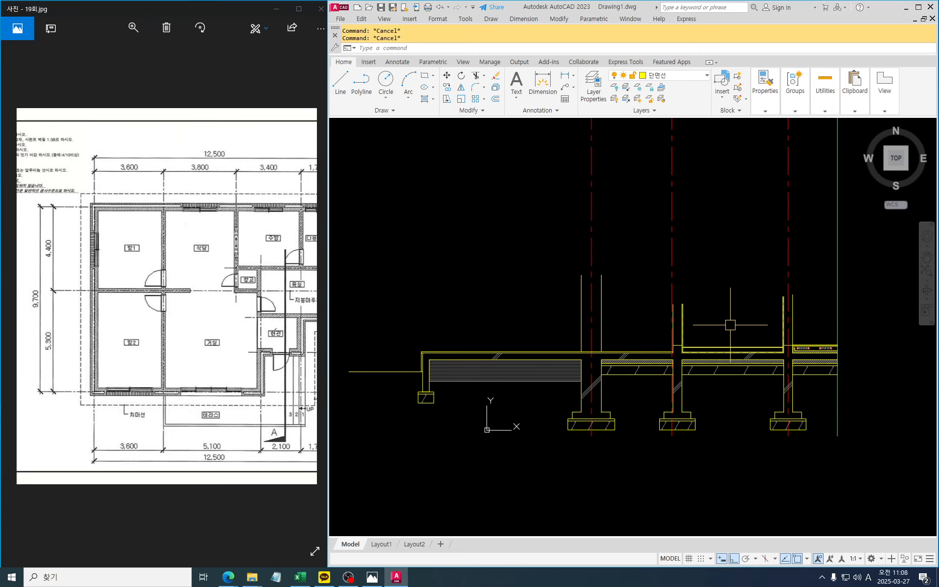
mouse_move(724, 319)
middle_mouse_down()
mouse_move(723, 360)
mouse_move(734, 349)
middle_mouse_up()
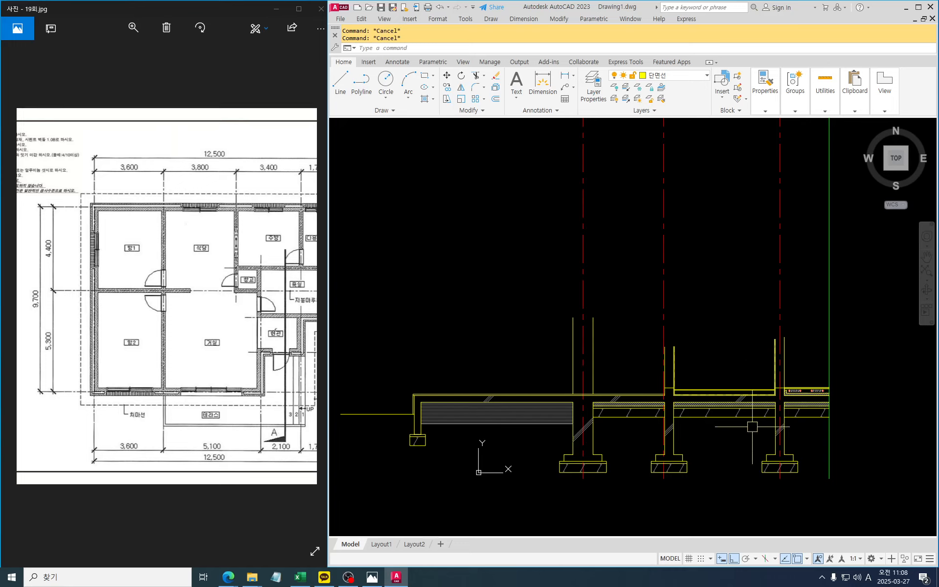
Create a horizontal construction line offset 2400 above the top finished floor line of the heated floor beside the bathroom.
type("xl")
key("Return")
type("o")
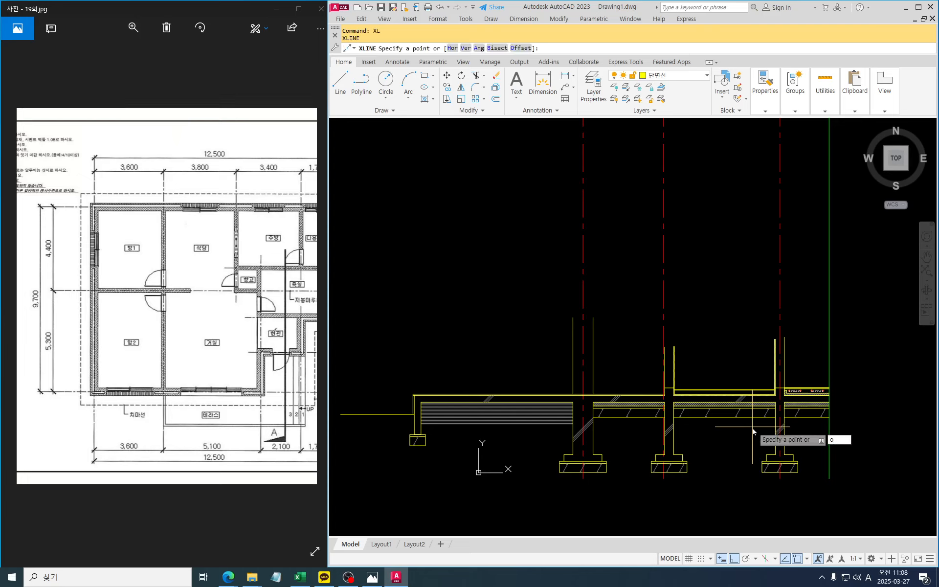
key("Return")
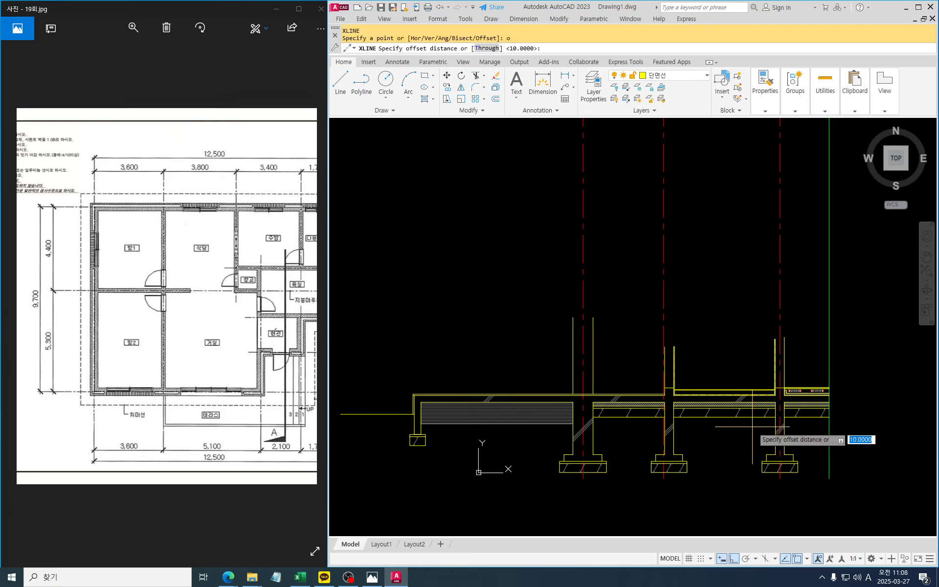
type("2400")
key("Return")
middle_click_drag(663, 398, 497, 364)
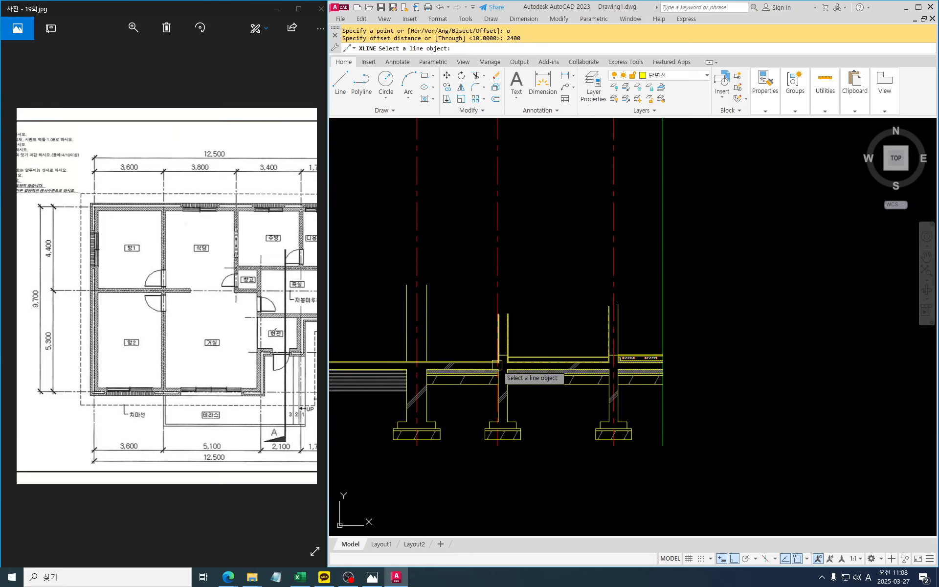
scroll(498, 364, "up", 4)
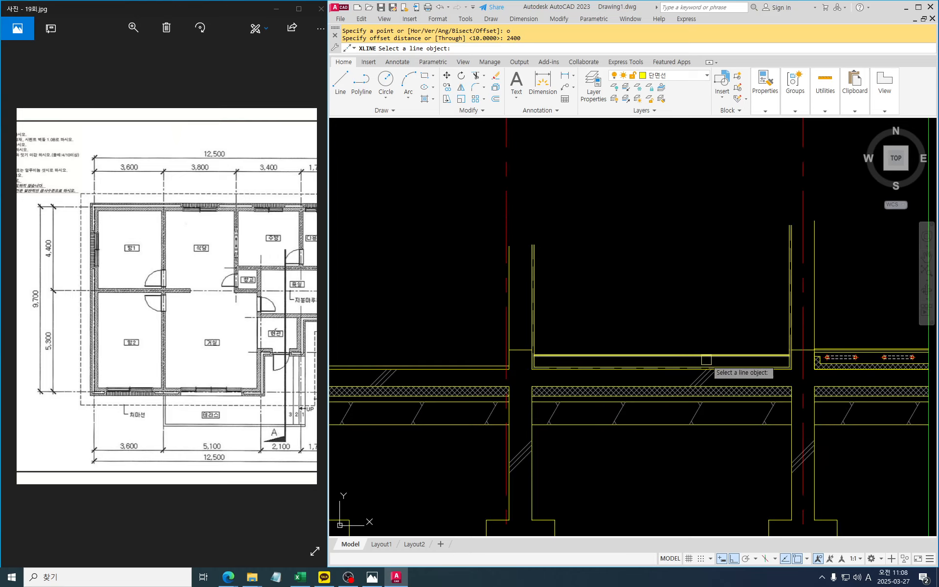
middle_click_drag(707, 361, 452, 360)
scroll(614, 343, "up", 6)
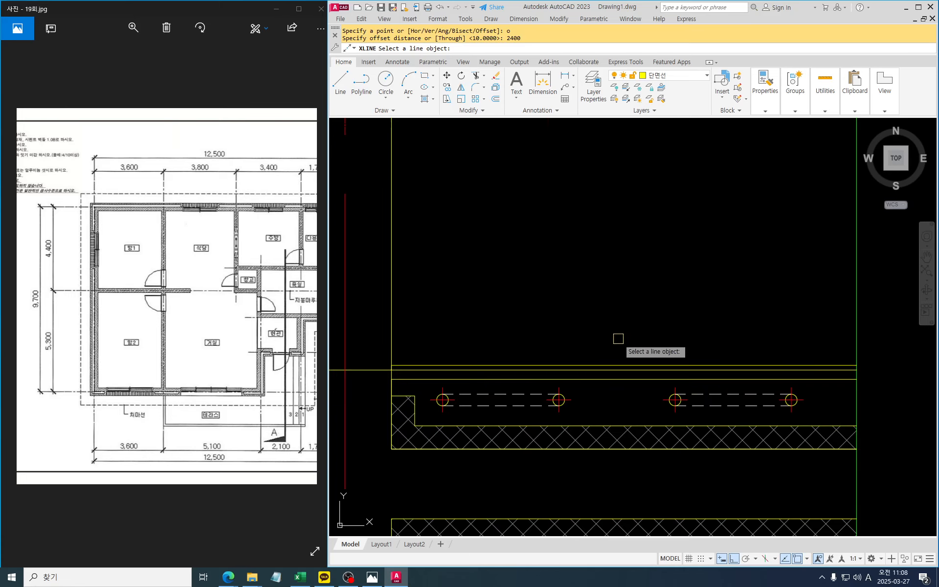
left_click(618, 365)
scroll(657, 403, "down", 8)
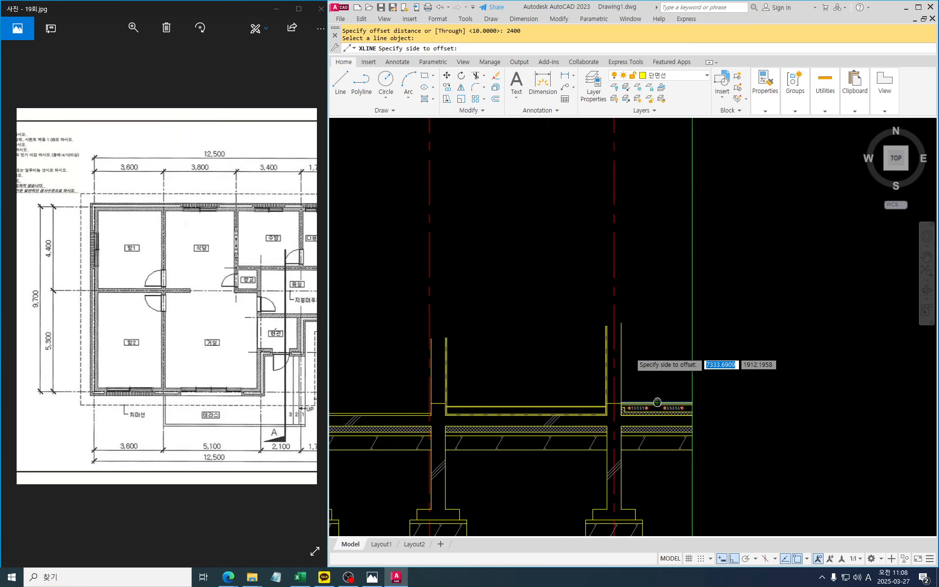
scroll(658, 402, "down", 2)
left_click(632, 311)
scroll(615, 337, "down", 1)
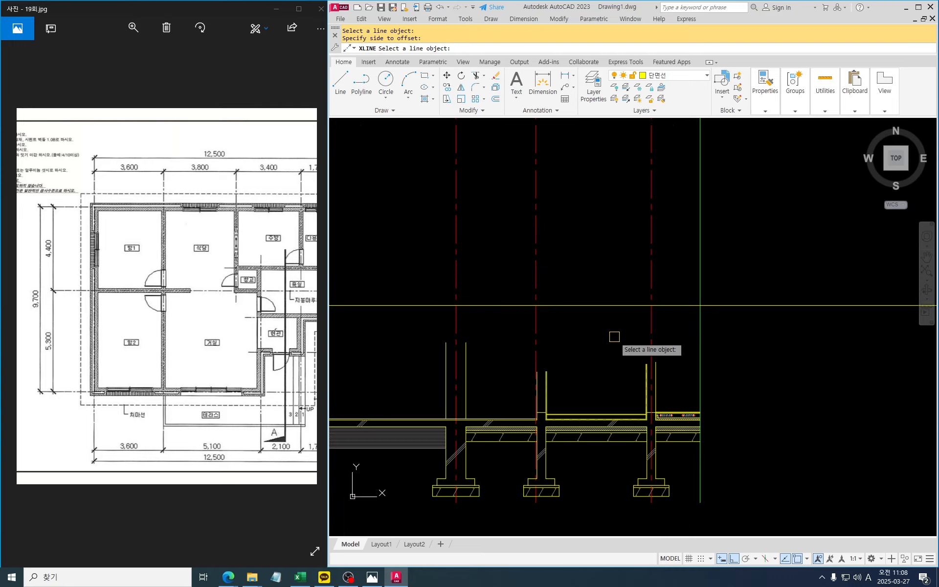
middle_click_drag(614, 337, 714, 316)
key("Escape")
key("Escape")
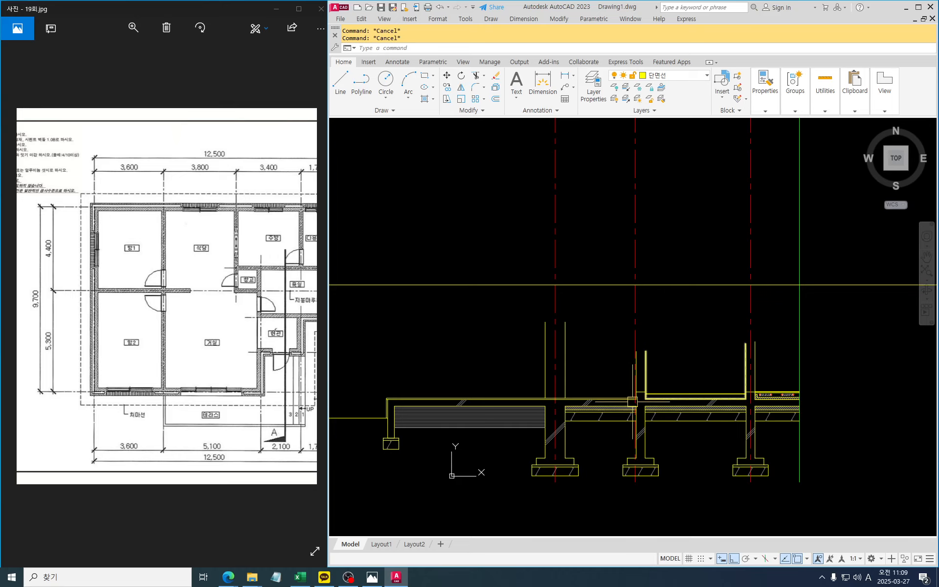
Examine the first floor plan around 현관 and 욕실, following the entrance wall's centre line across to the vertical dimension chain.
left_click(223, 378)
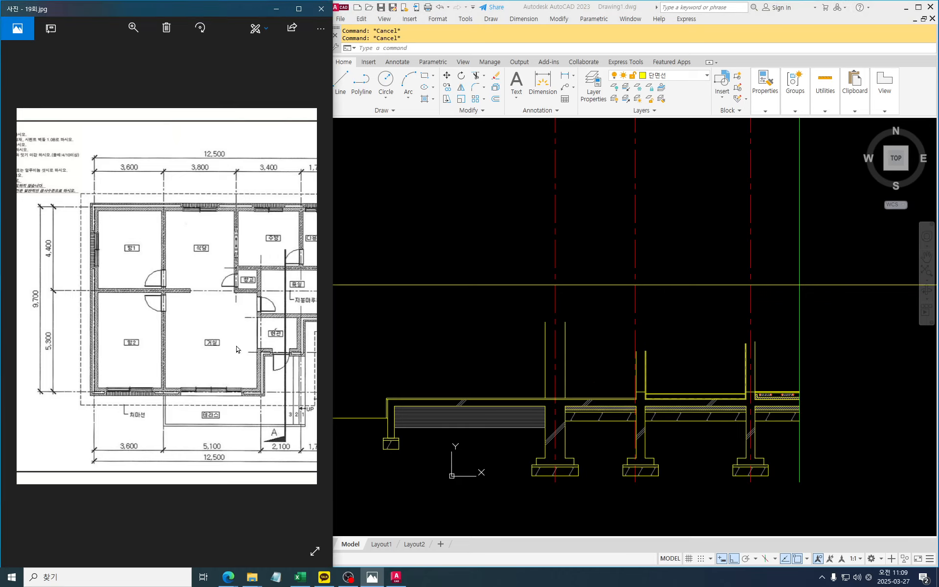
left_click_drag(237, 346, 118, 333)
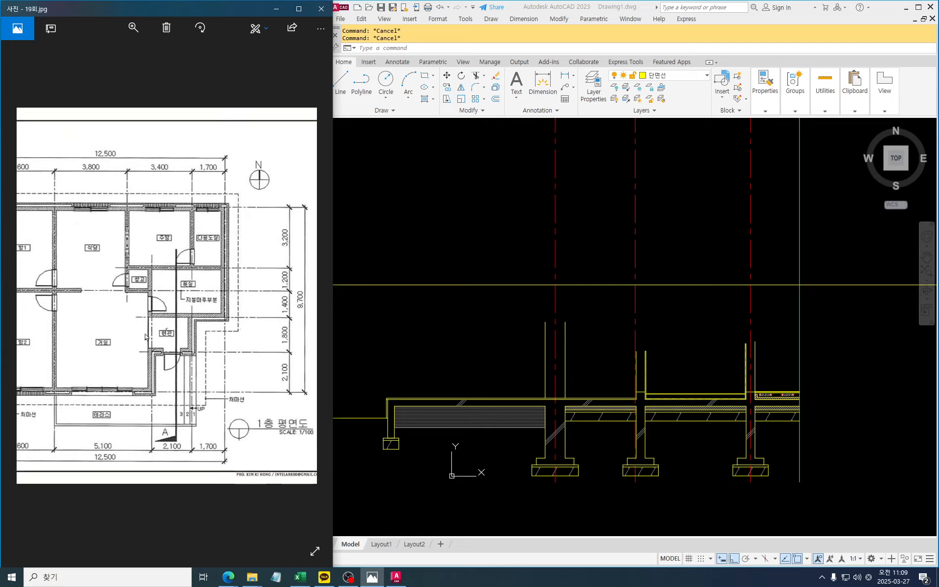
scroll(296, 360, "up", 2)
scroll(295, 362, "up", 2)
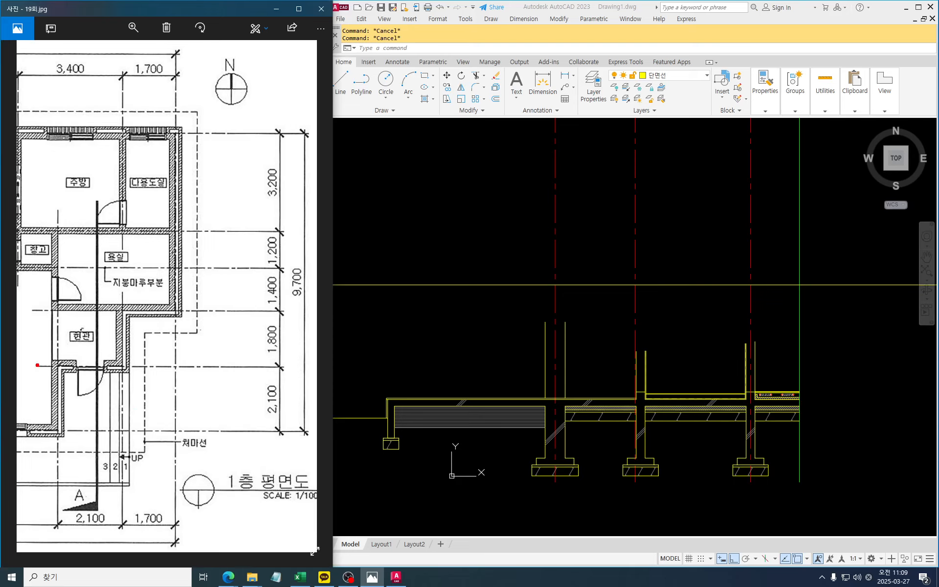
left_click_drag(37, 365, 304, 368)
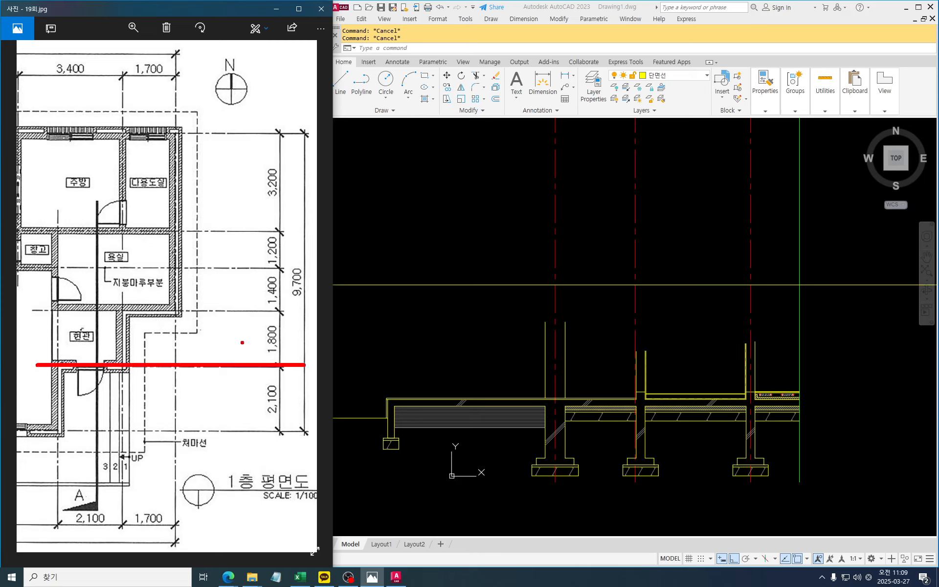
mouse_move(222, 365)
left_mouse_down()
mouse_move(222, 268)
mouse_move(247, 279)
left_mouse_up()
key("Escape")
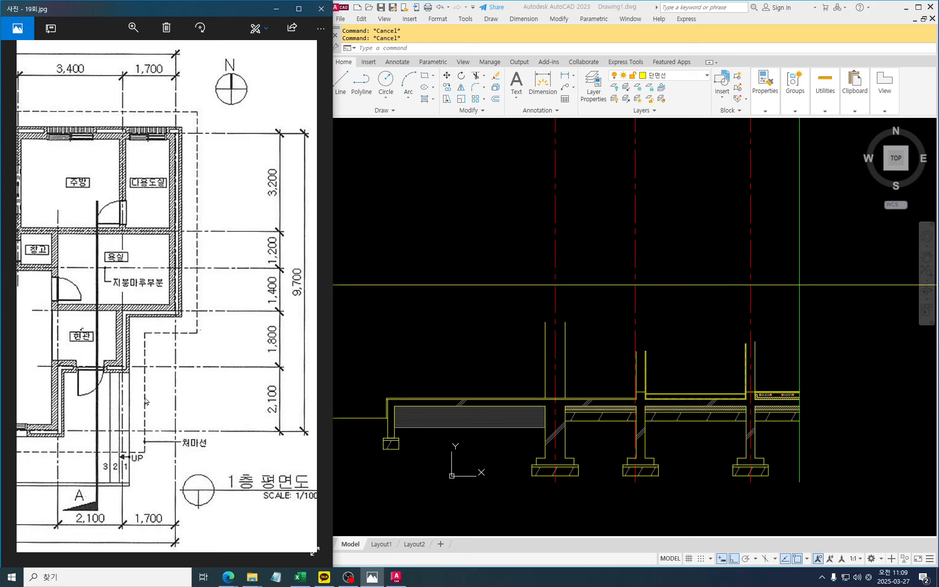
Offset the entrance exterior wall's centre line by 3200 toward the bathroom.
left_click(475, 342)
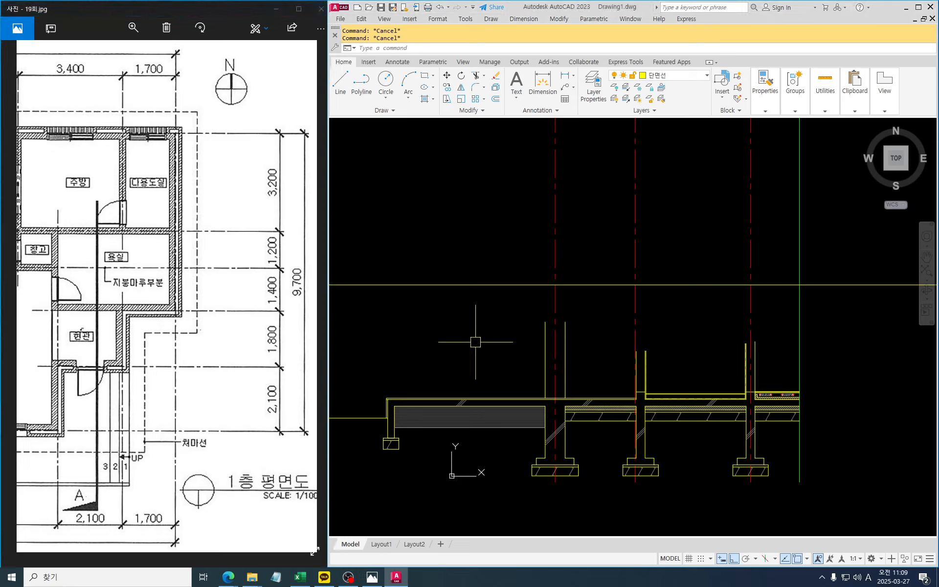
type("o")
key("Return")
type("3200")
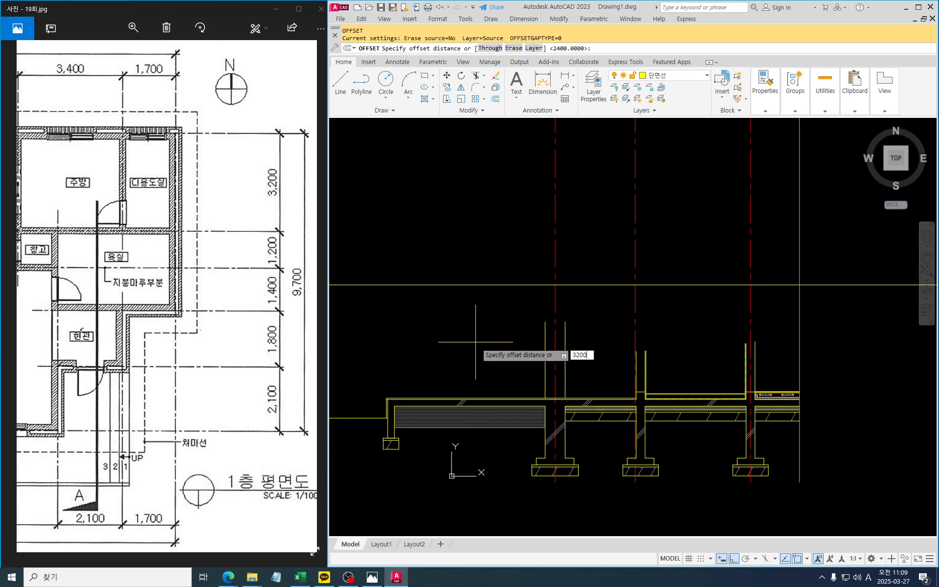
key("Return")
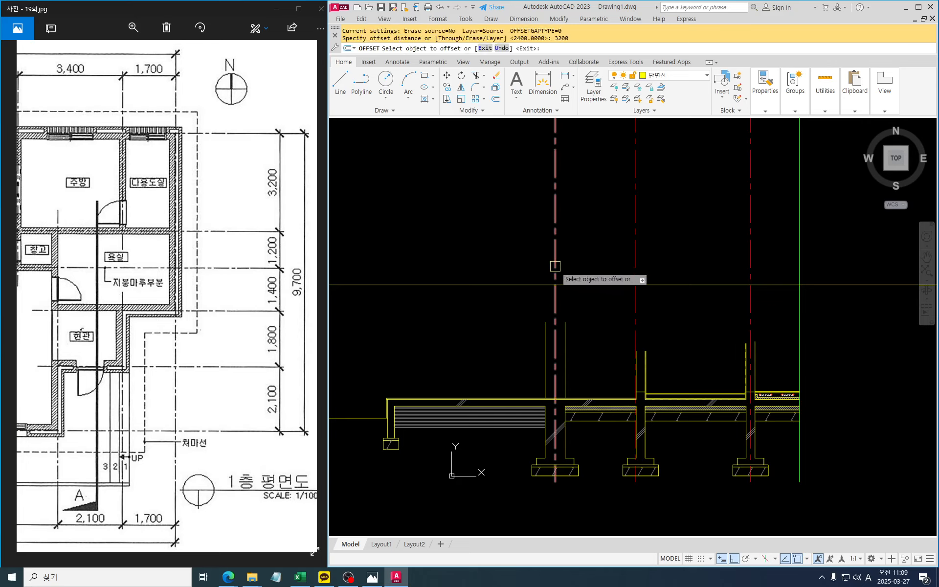
left_click(556, 265)
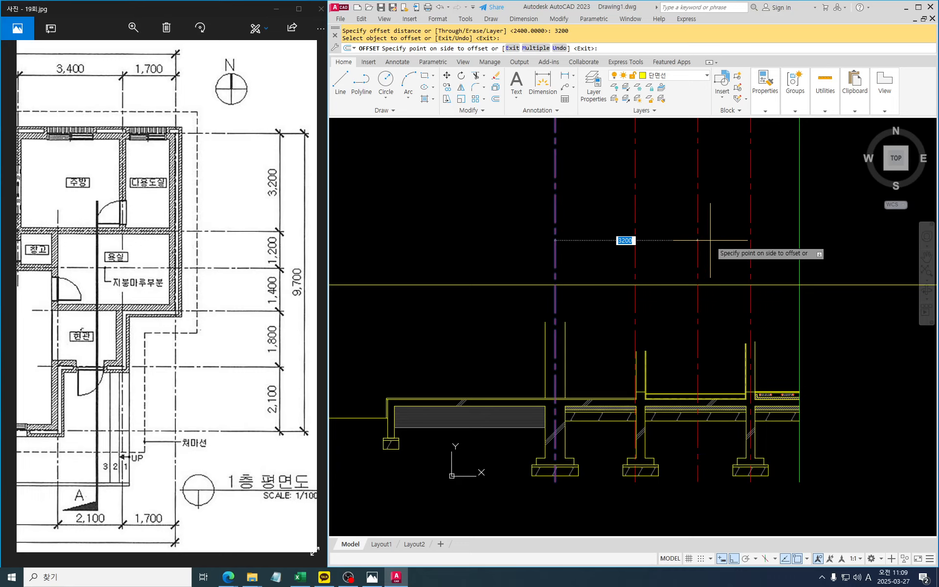
key("Escape")
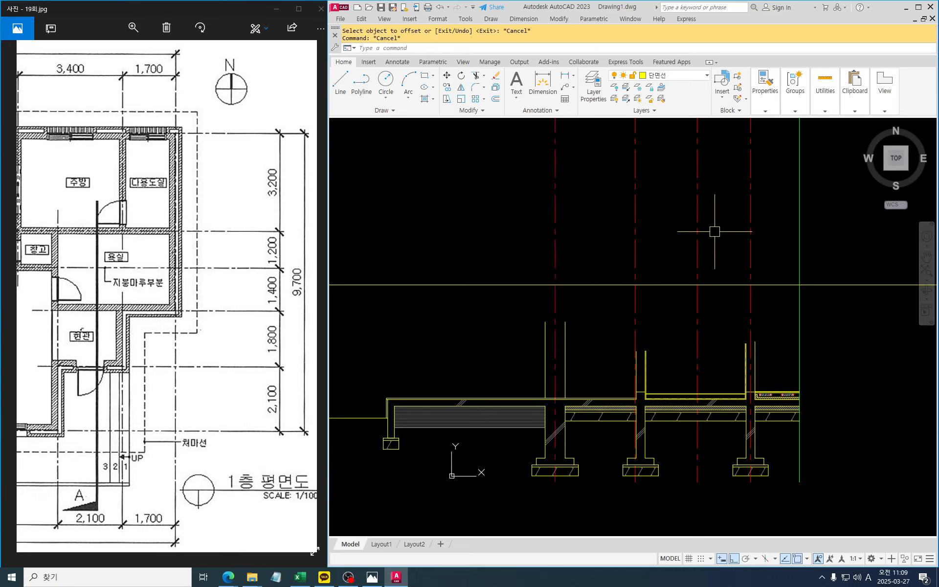
Match the new centre line copy's properties to the green auxiliary line at the section's cut end.
type("ma")
key("Return")
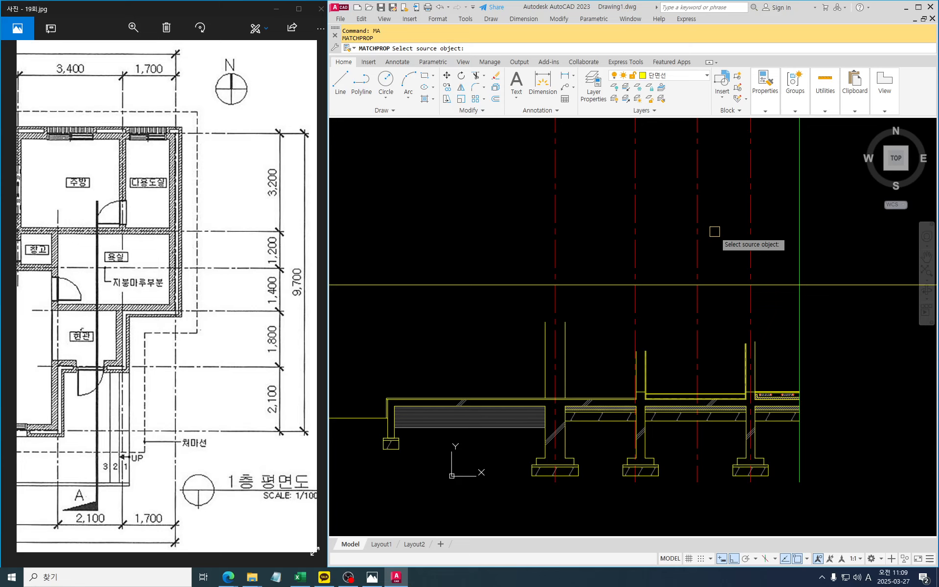
left_click(799, 253)
left_click(686, 255)
key("Escape")
middle_click_drag(707, 373, 705, 360)
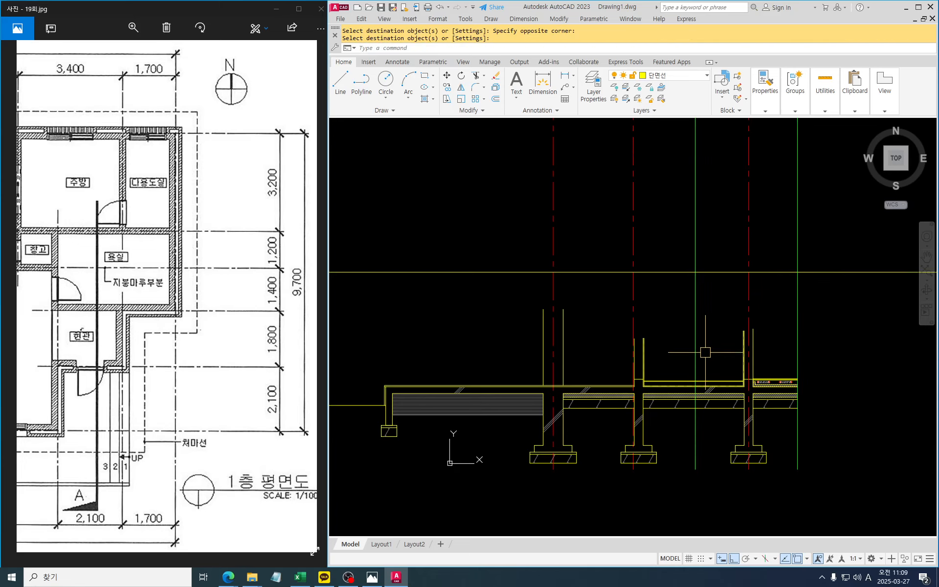
Examine the floor plan's front side, from the 거실 outer wall and 테라스 to the dashed 처마선 beside the entrance steps.
mouse_move(708, 388)
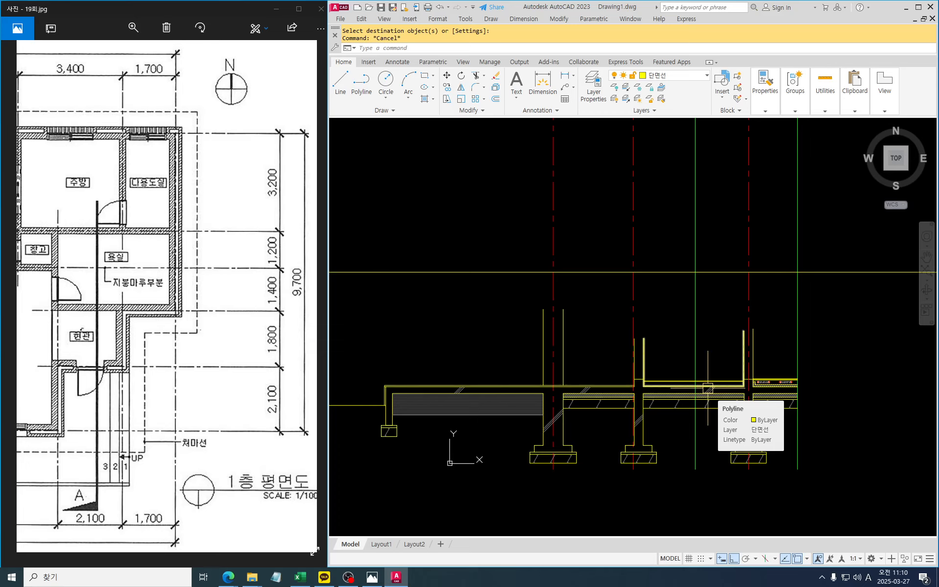
scroll(710, 398, "down", 3)
scroll(663, 380, "up", 3)
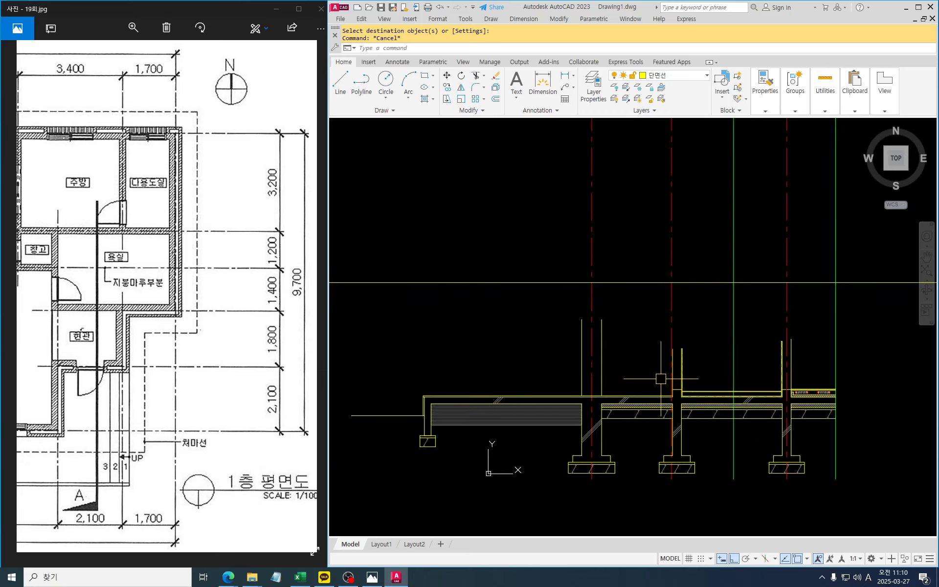
left_click(141, 417)
left_click_drag(85, 436, 192, 409)
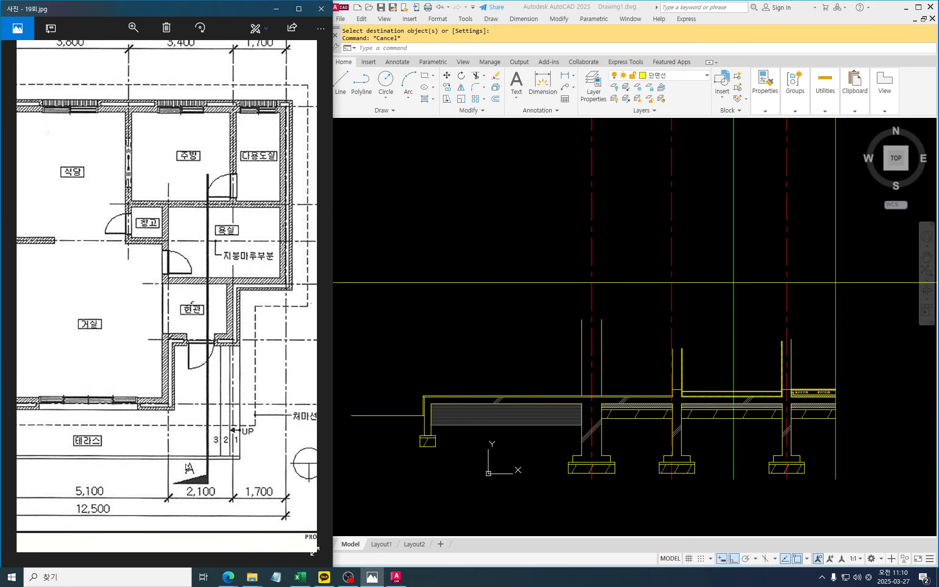
left_click_drag(142, 415, 180, 432)
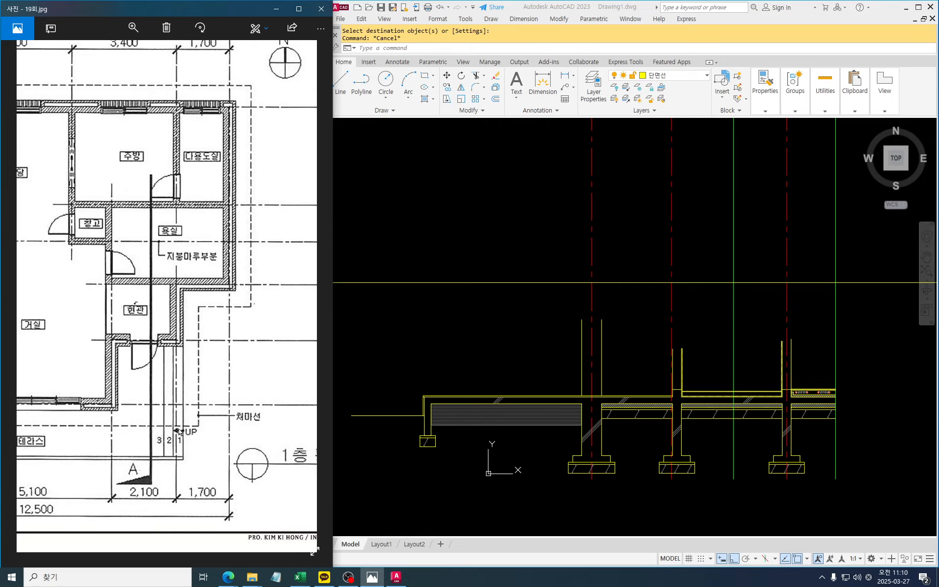
left_click_drag(97, 419, 123, 401)
left_click_drag(241, 408, 83, 411)
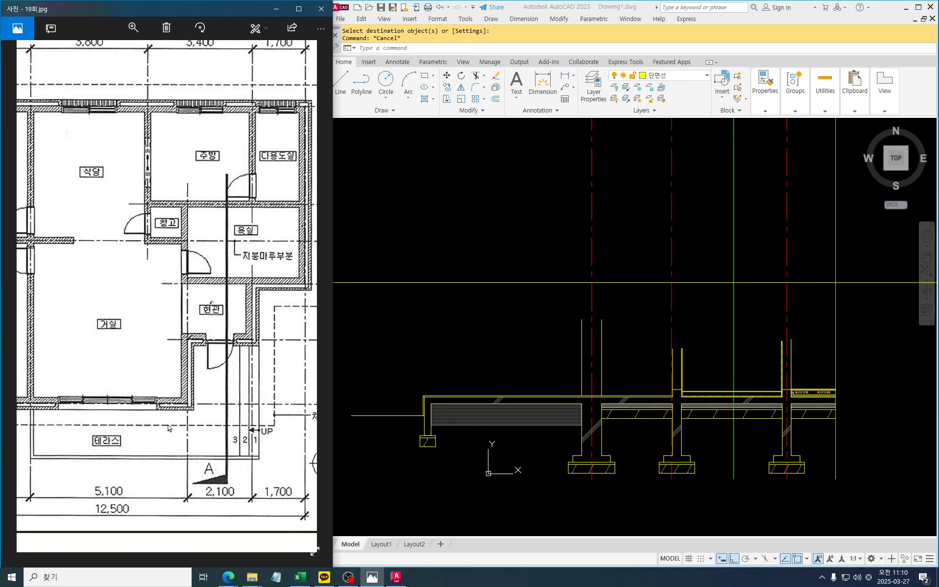
Offset the green auxiliary line through the bathroom by 5300 toward the terrace side.
left_click(479, 343)
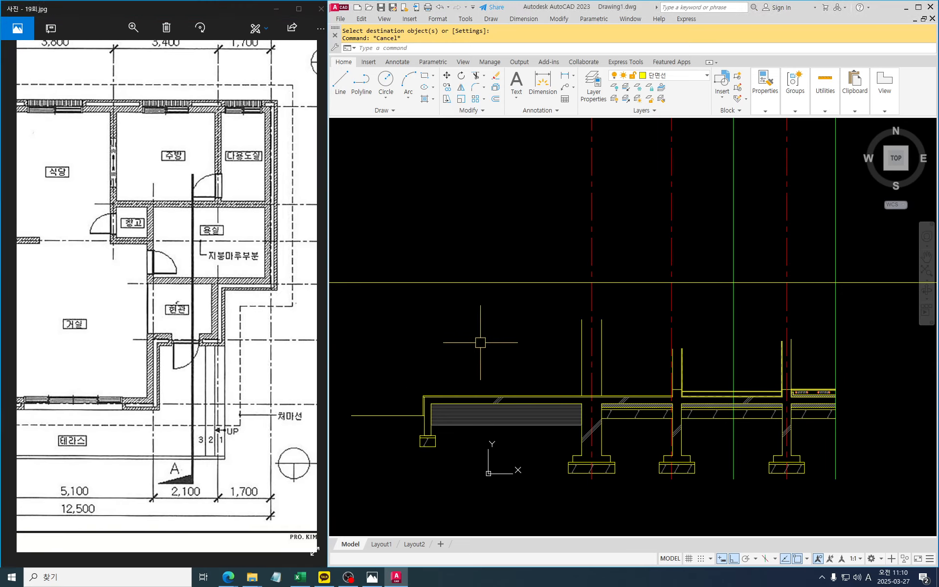
key("Escape")
type("o")
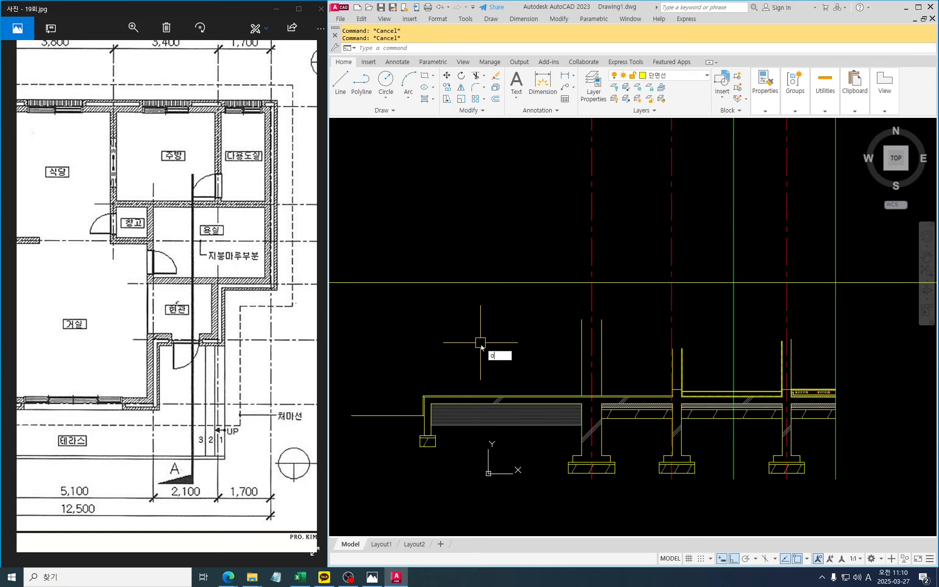
key("Return")
type("5300")
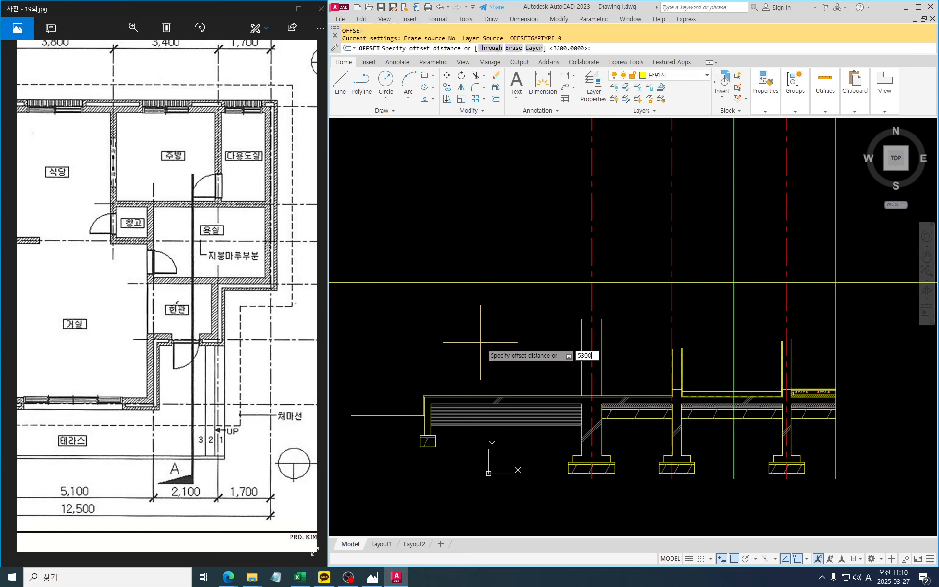
key("Return")
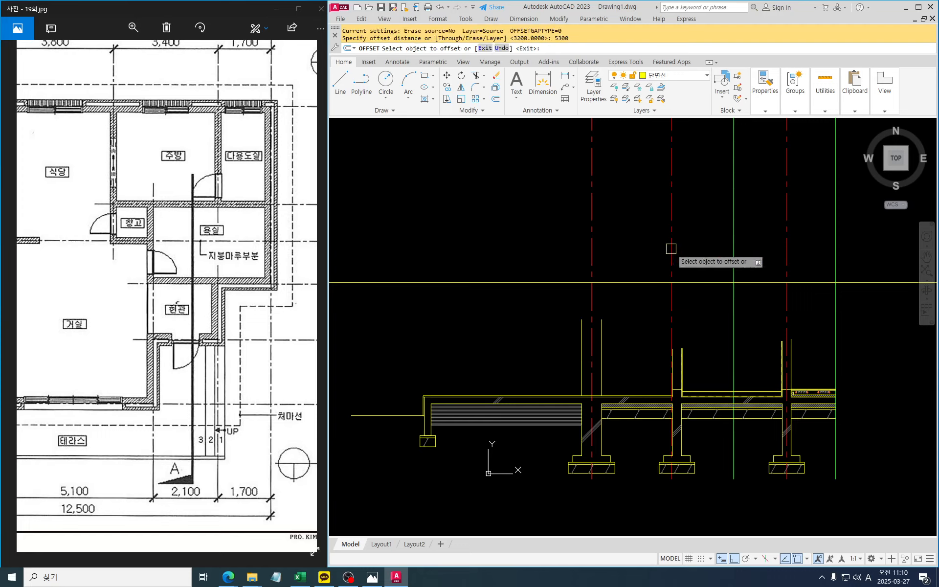
left_click(734, 240)
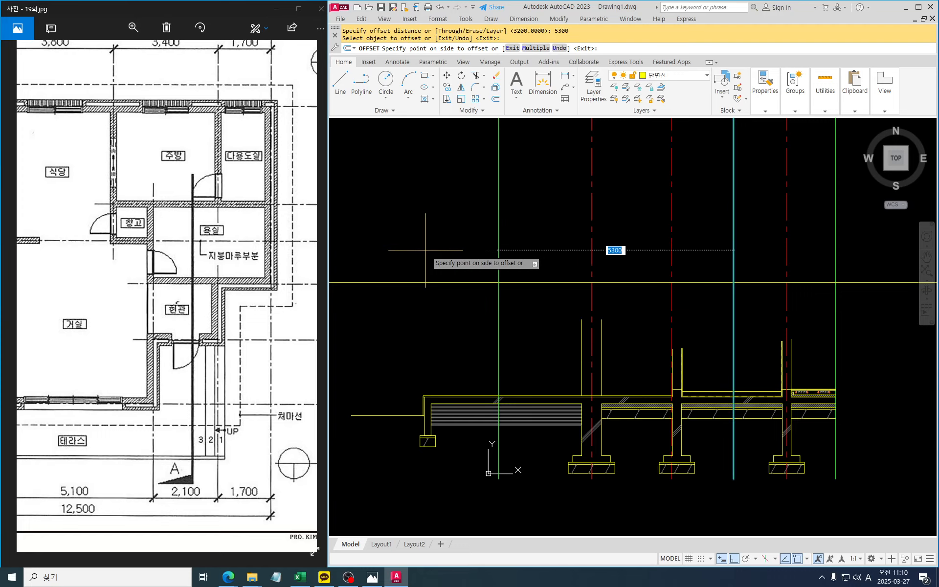
left_click(432, 251)
scroll(519, 377, "up", 3)
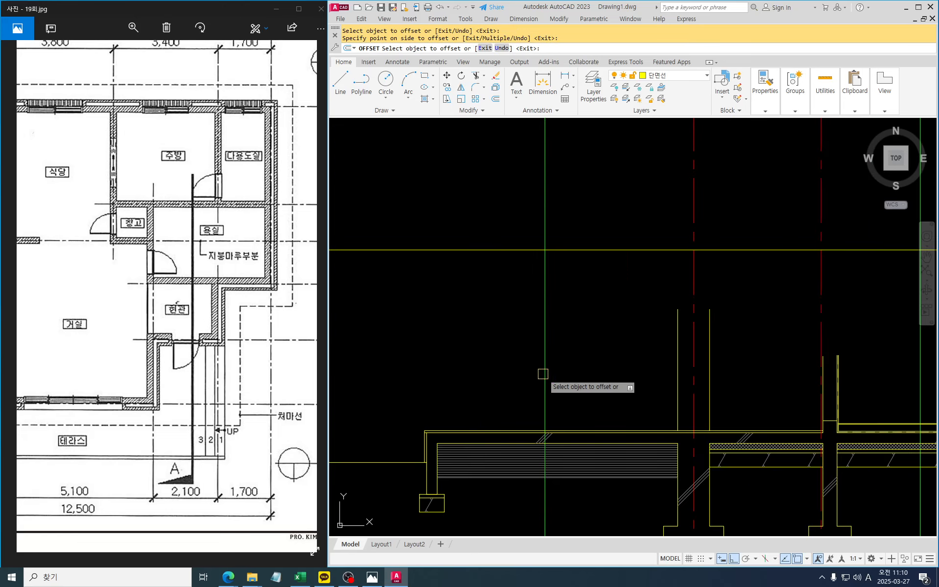
key("Escape")
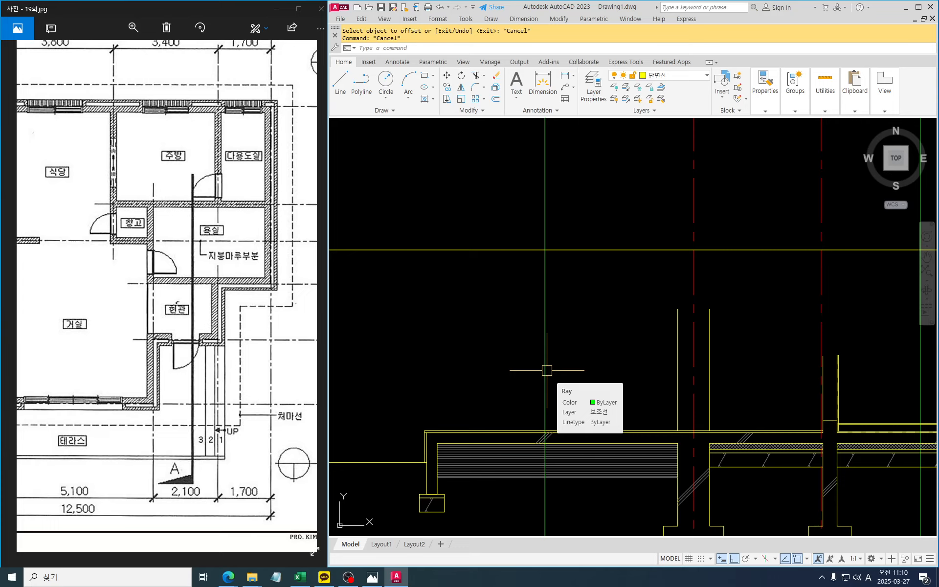
Offset the green auxiliary line above the terrace outward by 600, away from the house.
key("Escape")
type("o")
key("Return")
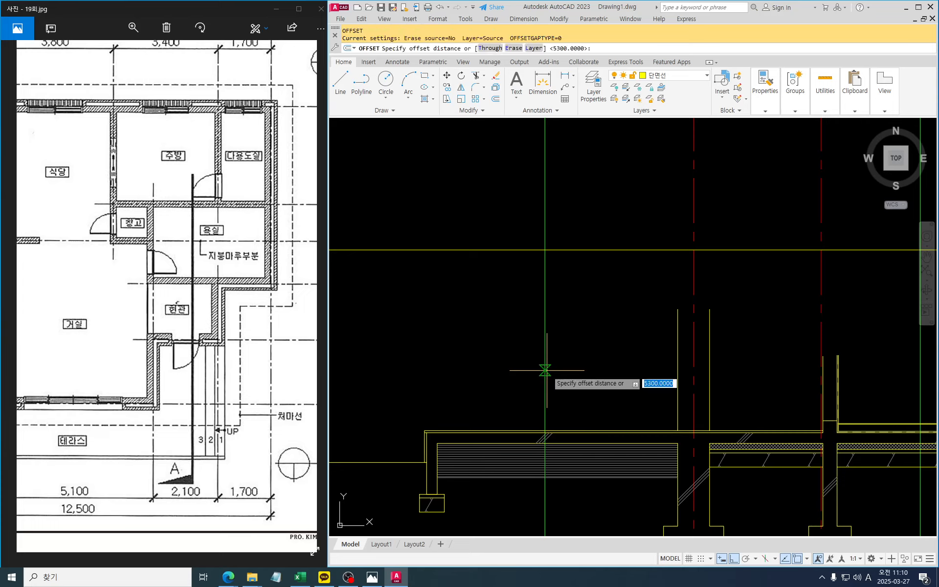
type("600")
key("Return")
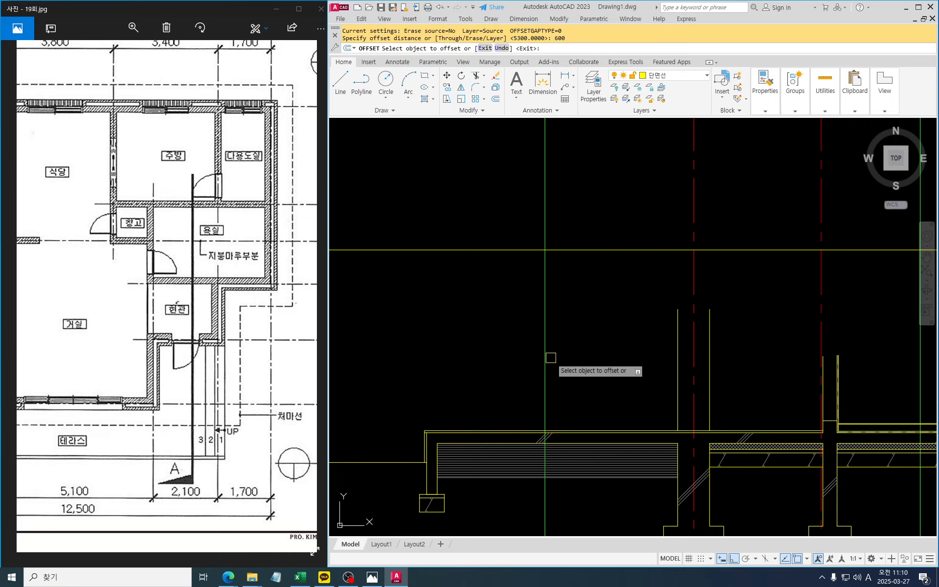
left_click(545, 372)
left_click(445, 353)
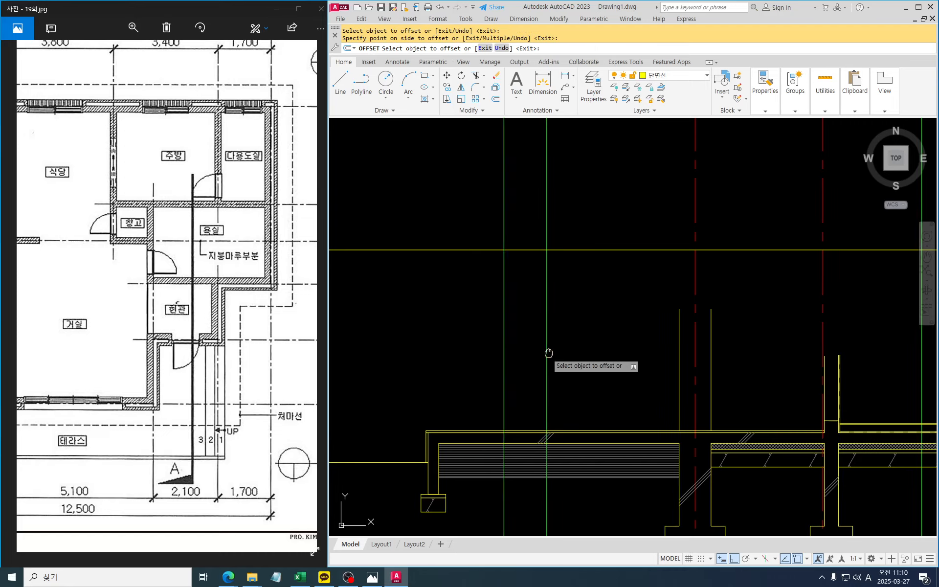
Offset the yellow 2400 ceiling height line upward by 300, and offset the resulting line upward by another 300.
middle_click_drag(550, 355, 583, 384)
key("Escape")
key("Escape")
key("Escape")
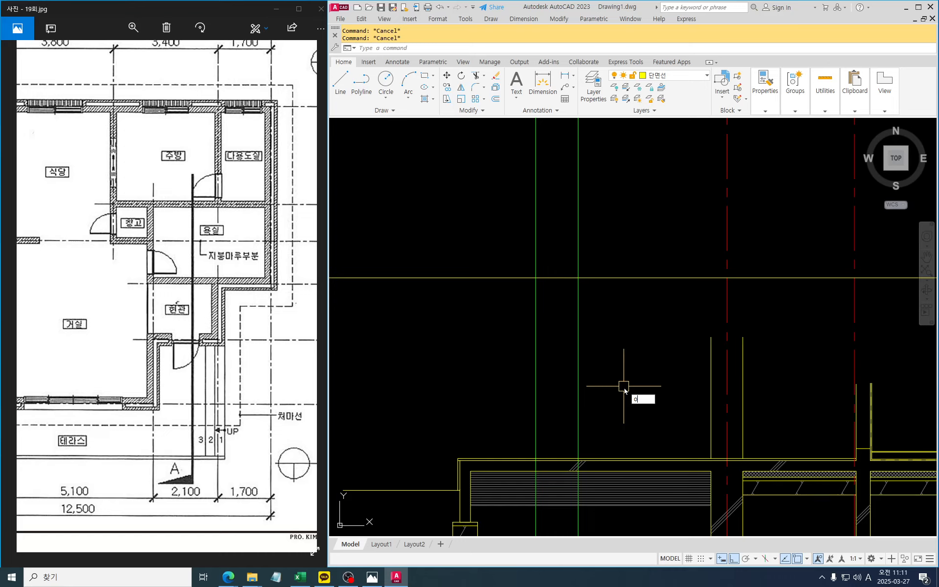
key("Return")
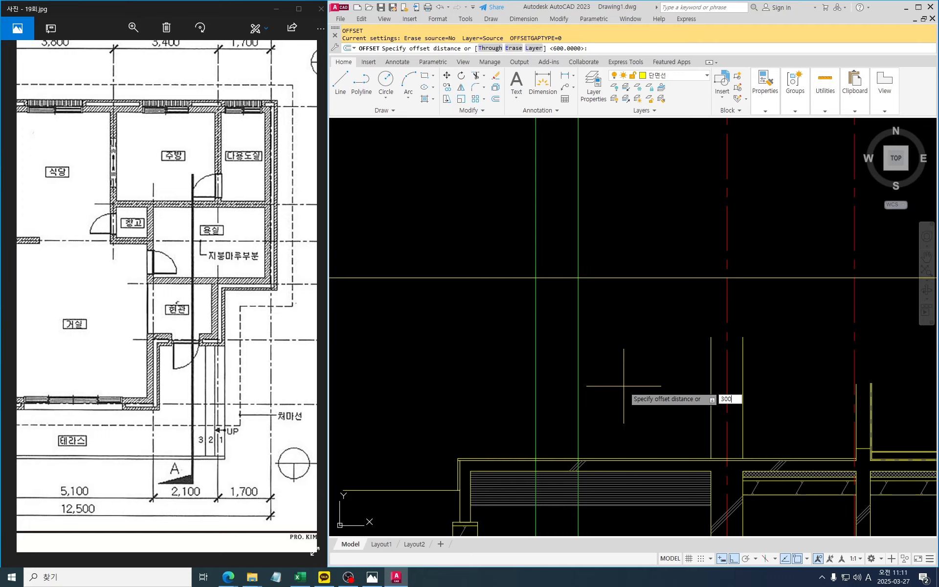
type("300")
key("Return")
left_click(616, 278)
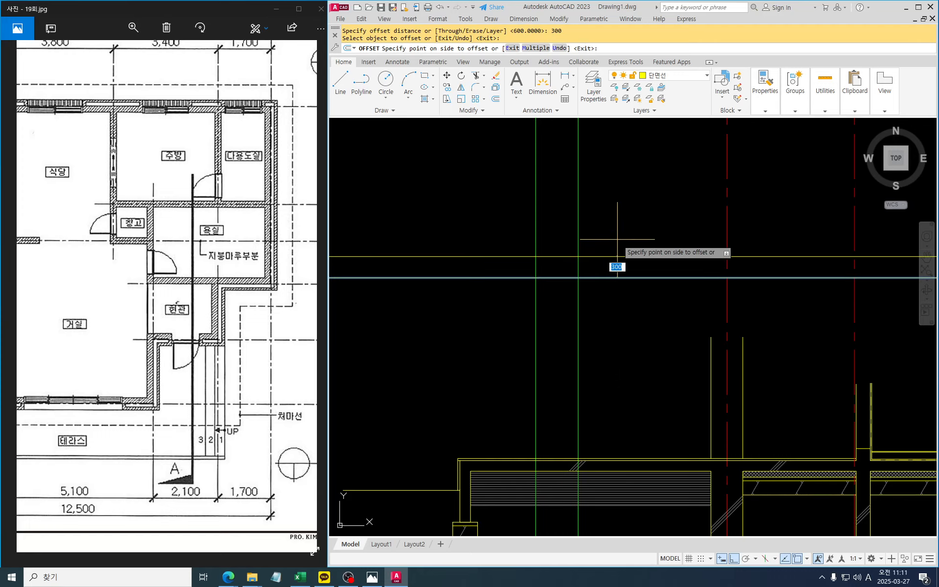
left_click(615, 258)
left_click(615, 256)
left_click(615, 223)
key("Return")
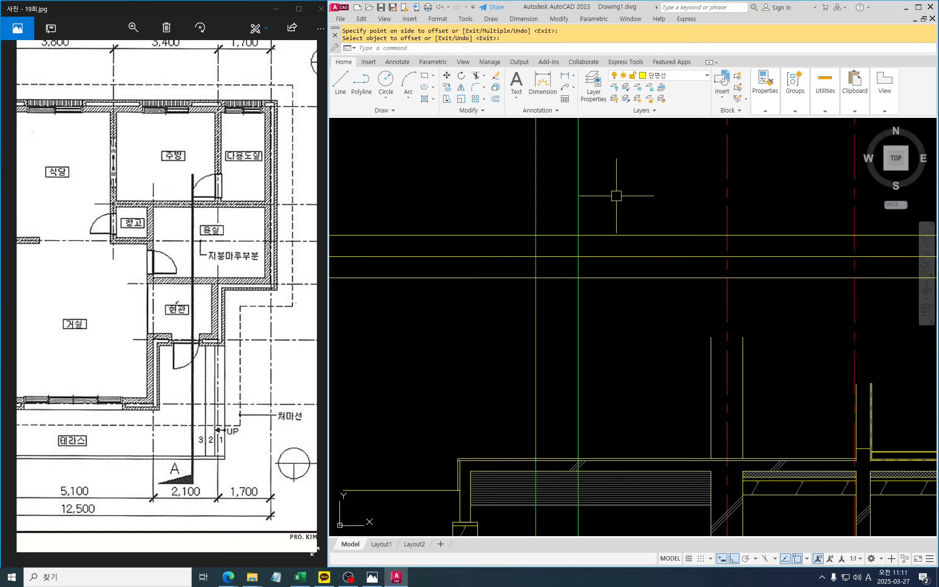
key("Return")
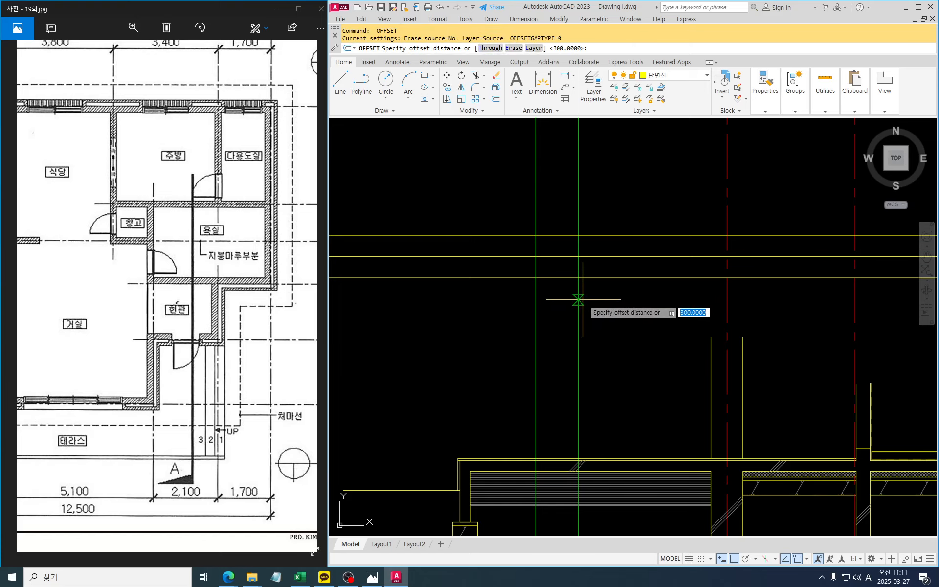
scroll(482, 365, "down", 2)
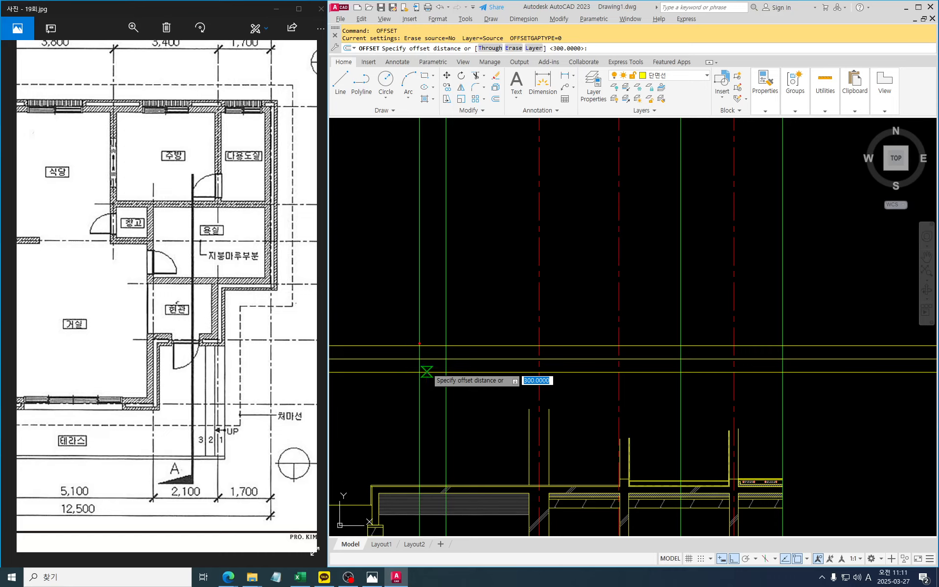
mouse_move(420, 343)
left_mouse_down()
mouse_move(648, 249)
mouse_move(678, 222)
mouse_move(687, 232)
mouse_move(694, 225)
left_mouse_up()
key("r")
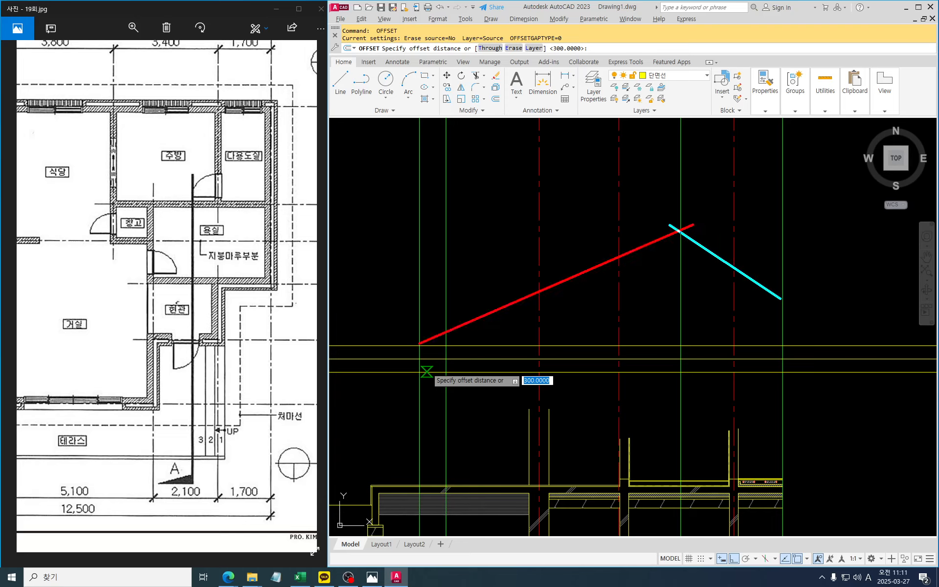
left_click_drag(782, 299, 808, 309)
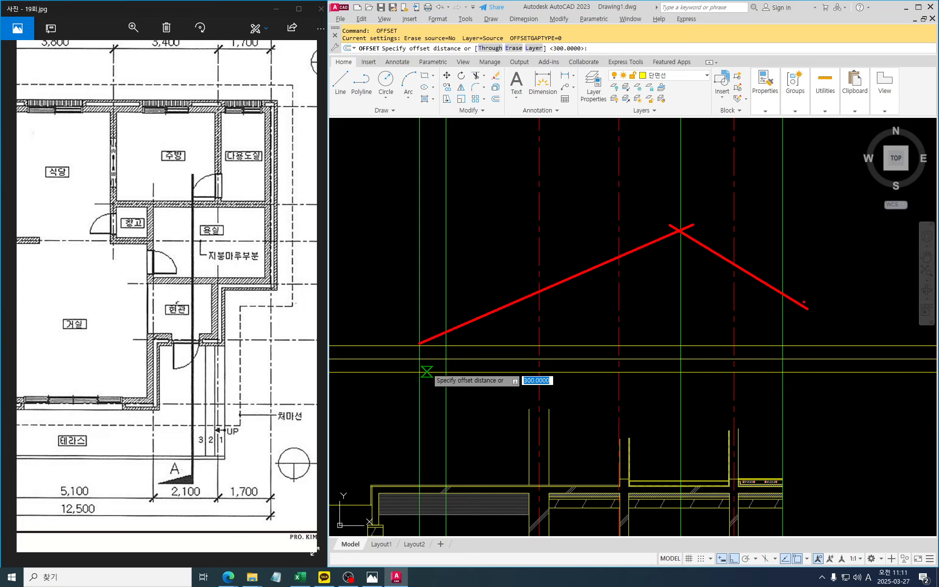
key("Escape")
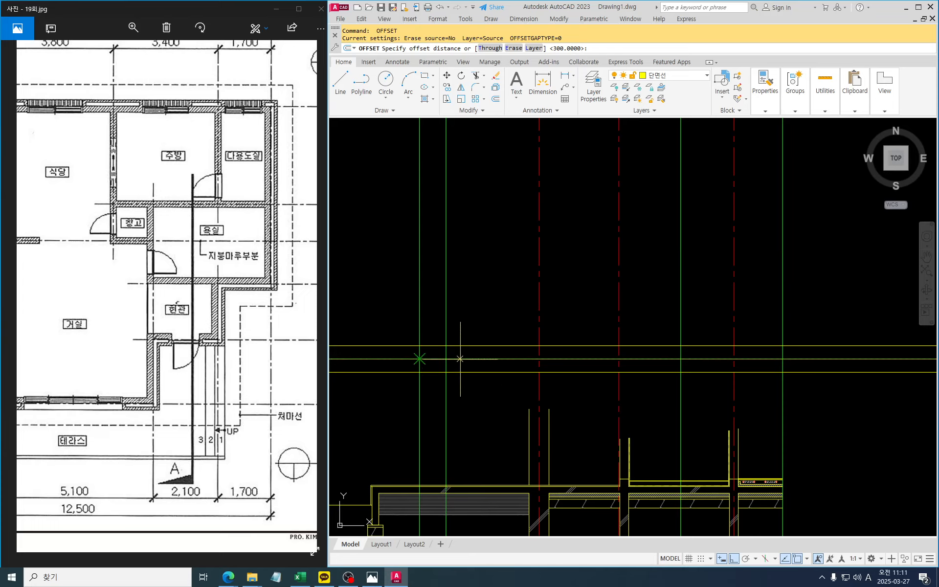
Switch to the floor plan image and check the roof slope requirement in its written notes.
left_click(228, 504)
scroll(184, 343, "up", 10)
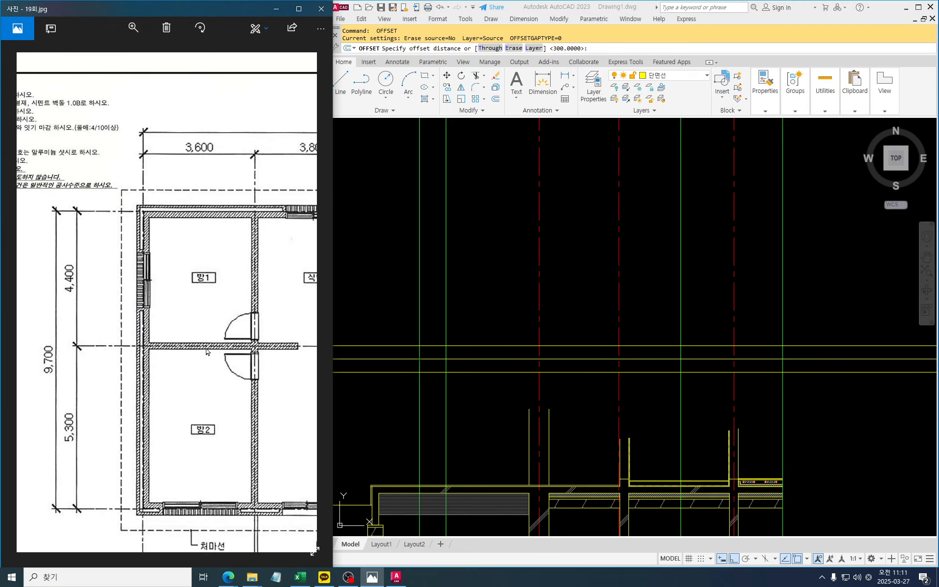
scroll(207, 348, "right", 5)
scroll(207, 348, "down", 3)
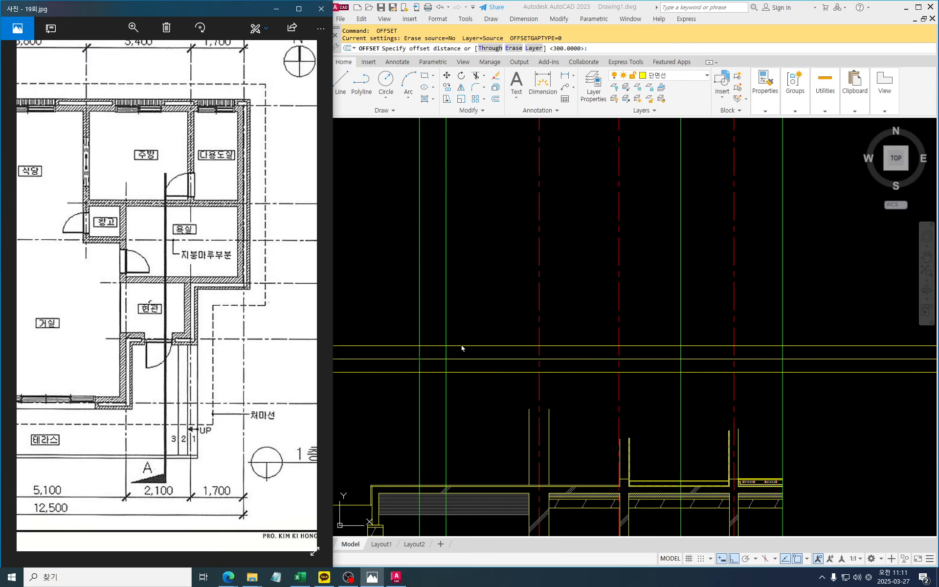
In the AutoCAD drawing, draw a slope polyline 400 up and 1000 across in the empty area beside the green eaves lines.
left_click(462, 348)
scroll(538, 333, "up", 3)
key("Escape")
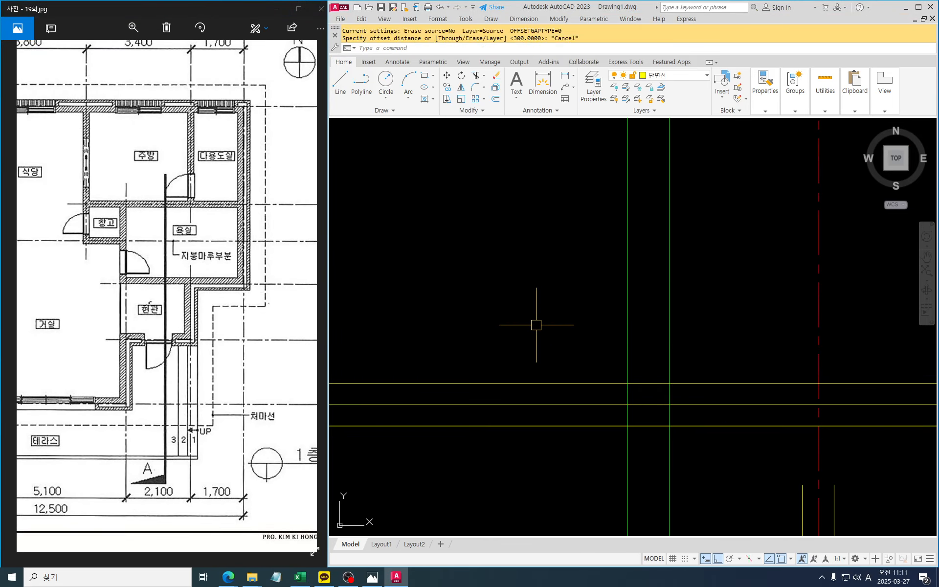
key("Escape")
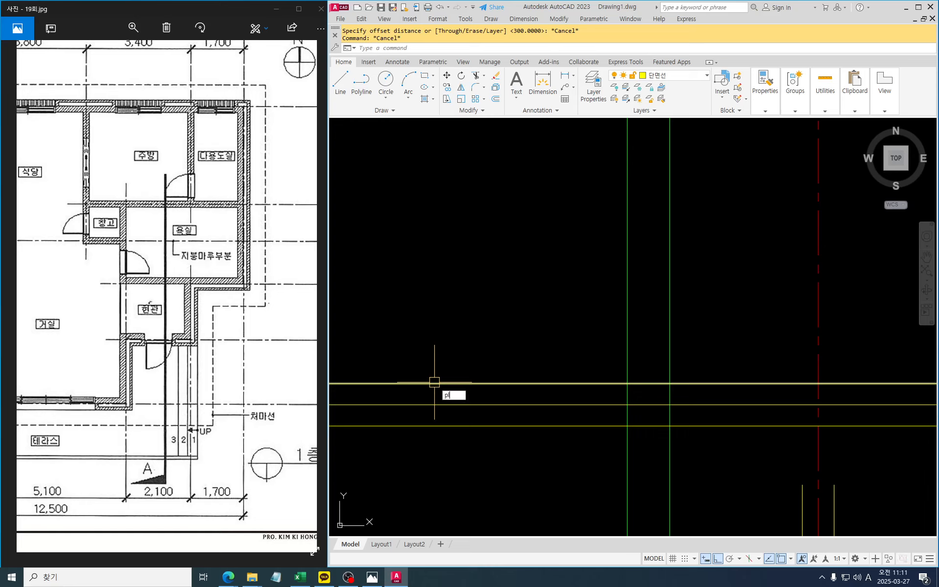
key("Return")
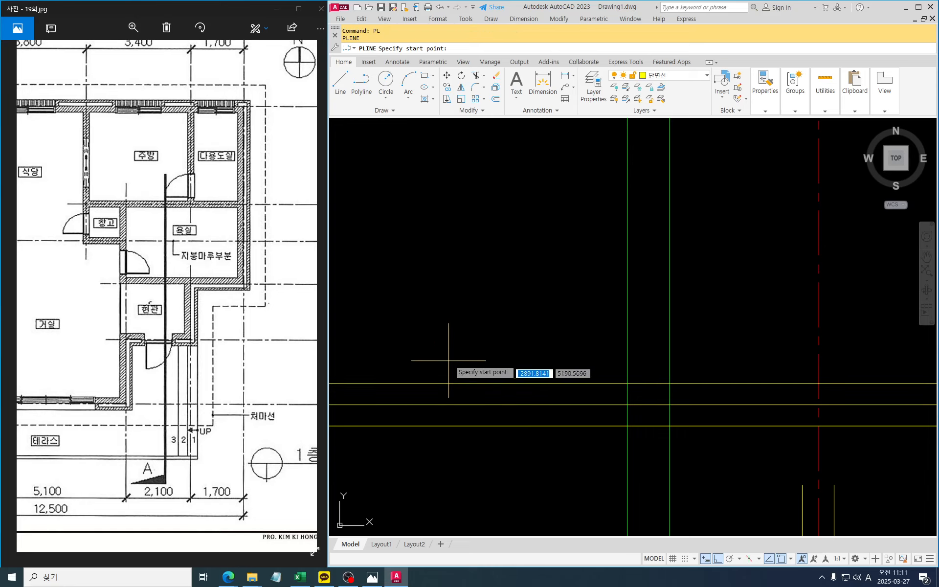
left_click(428, 311)
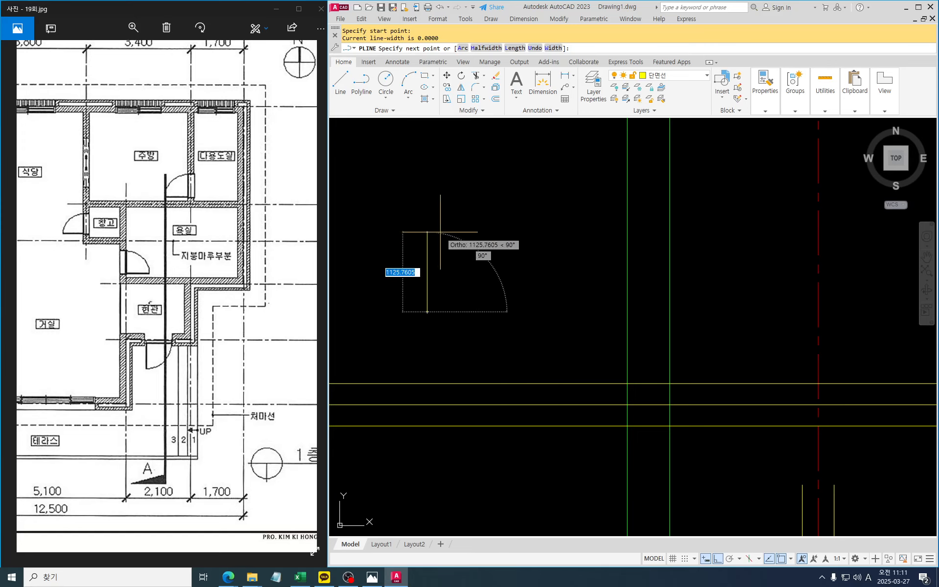
type("1")
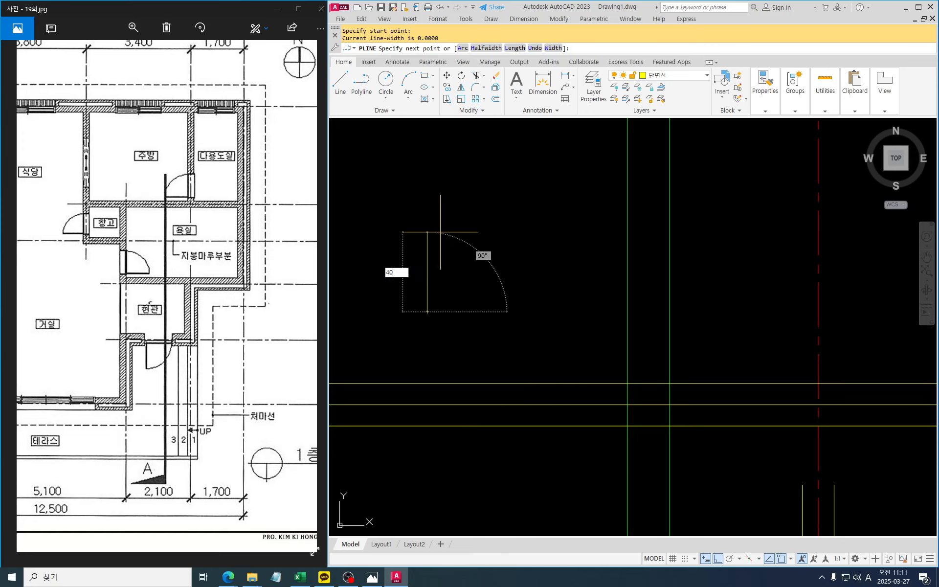
type("00")
key("Return")
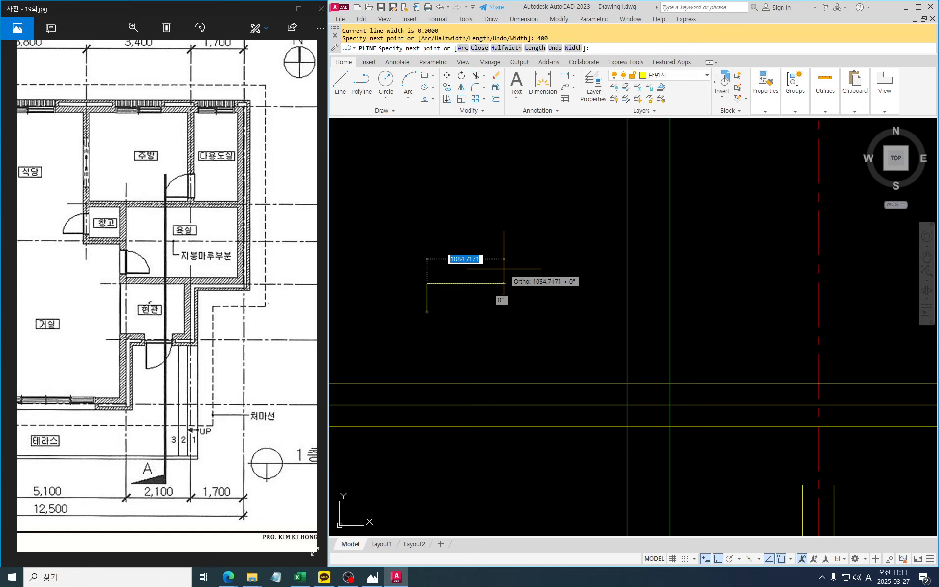
type("1000")
key("Return")
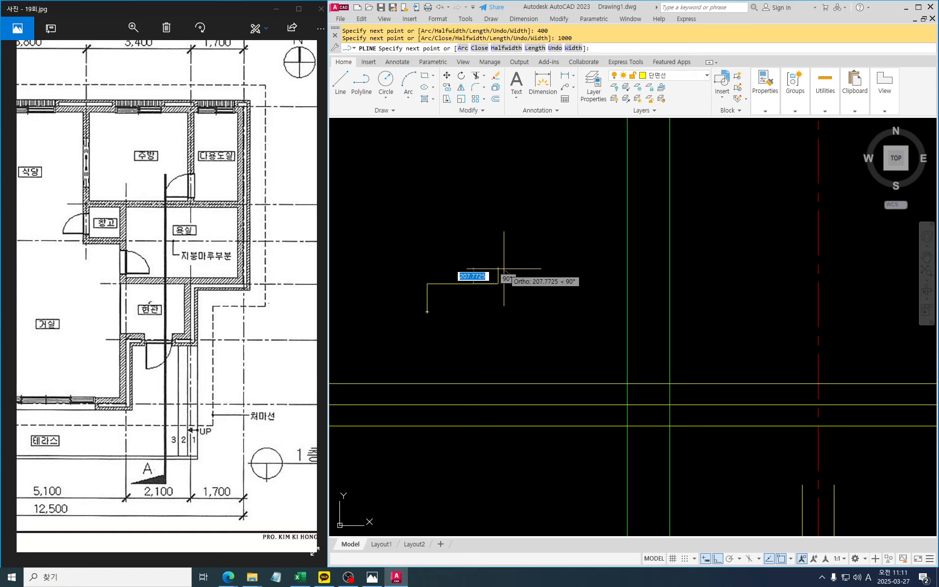
key("Return")
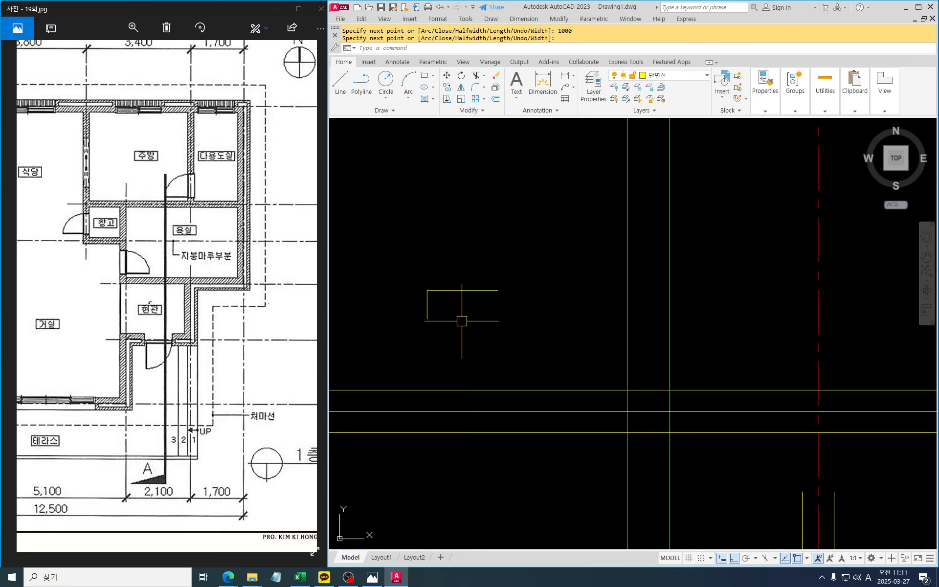
Draw an infinite construction line through both open ends of the 400 by 1000 polyline, with ortho off.
type("xl")
key("Return")
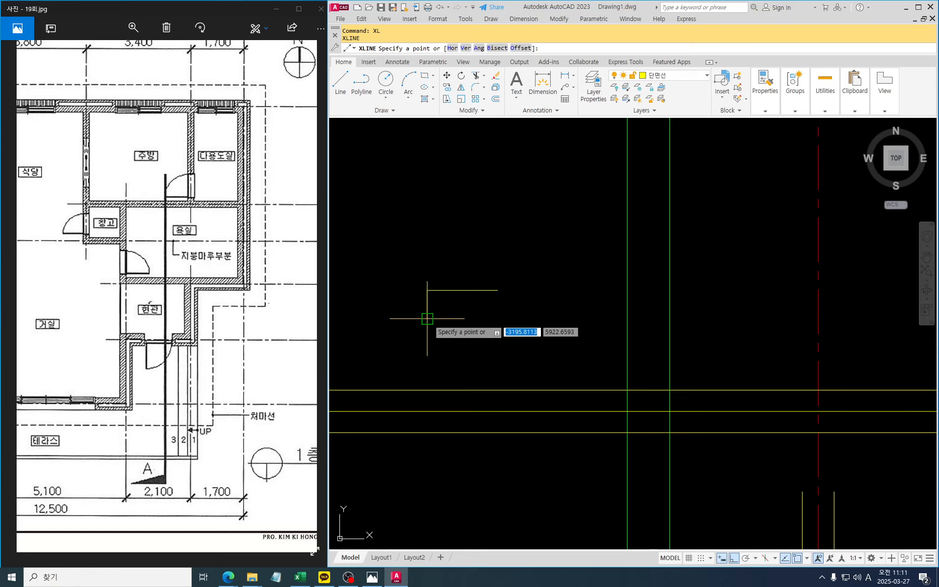
left_click(427, 318)
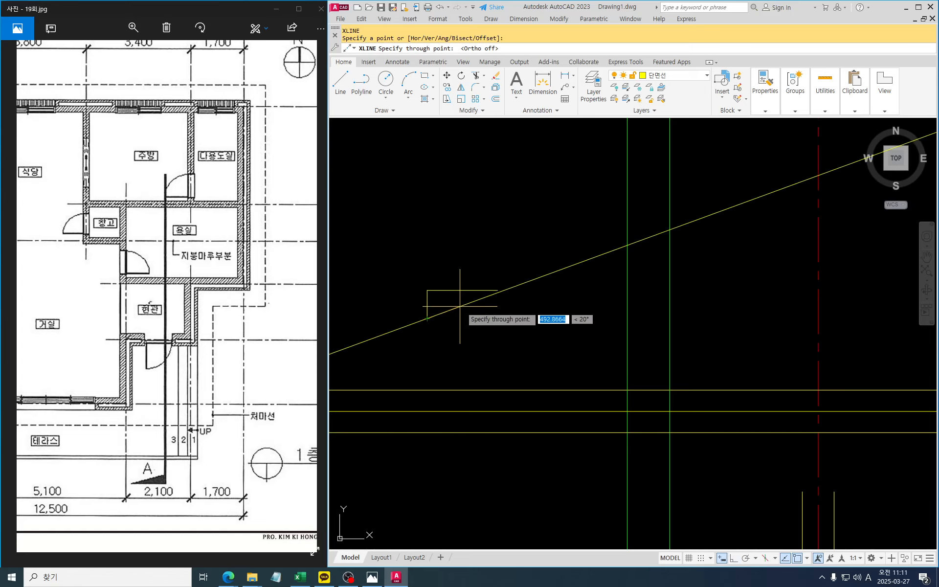
left_click(499, 291)
key("Return")
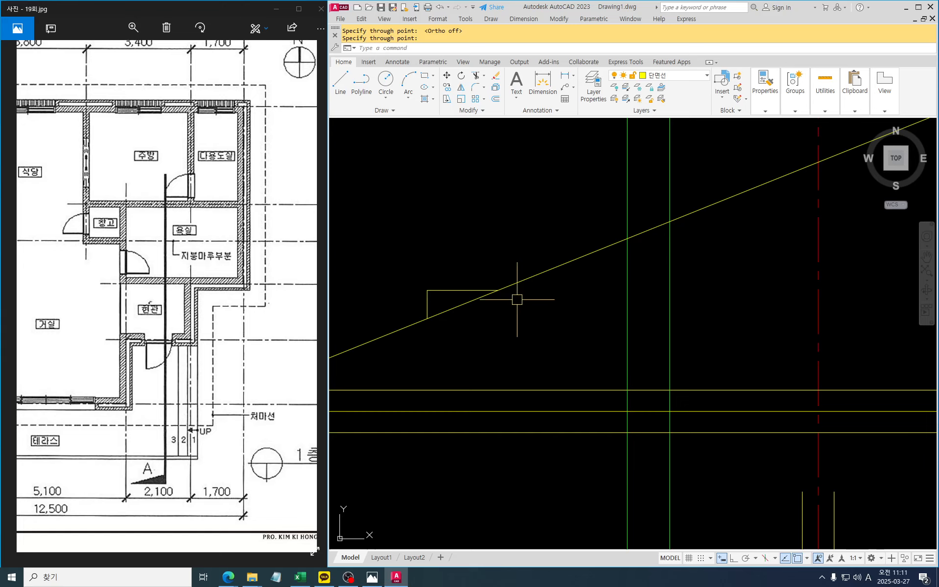
middle_click_drag(513, 300, 533, 321)
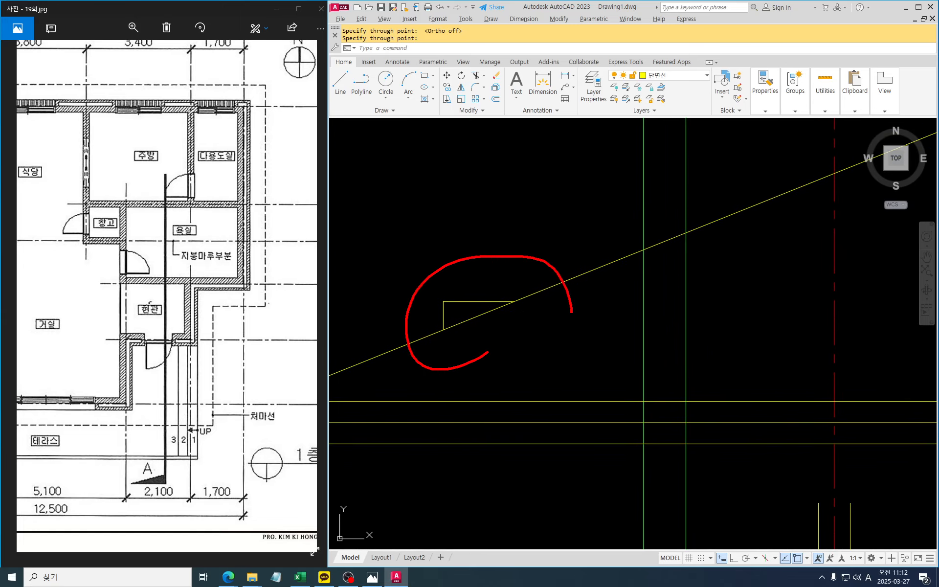
left_click_drag(572, 312, 437, 377)
key("Escape")
key("Escape")
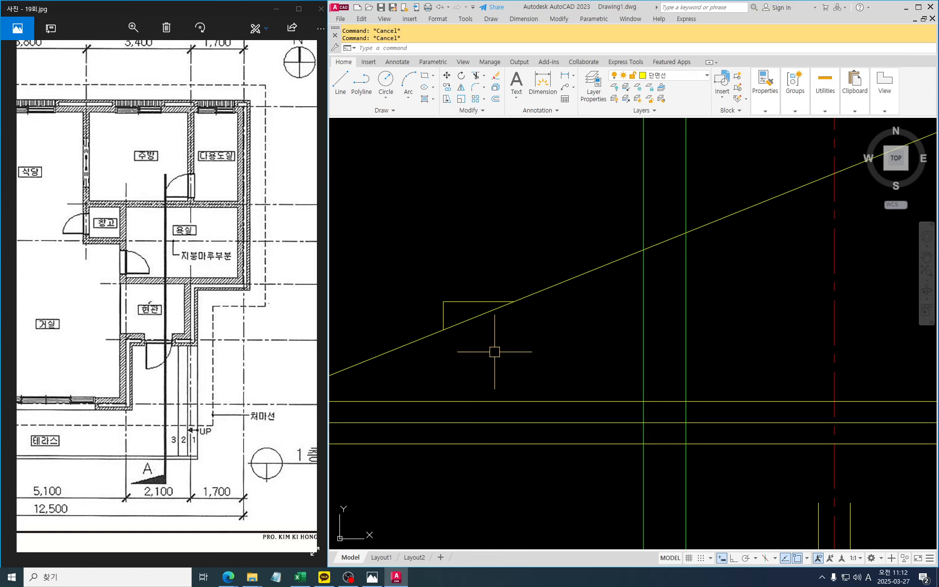
Create a closed boundary polyline inside the triangle formed by the slope polyline and the construction line.
type("BO")
key("Return")
left_click(318, 166)
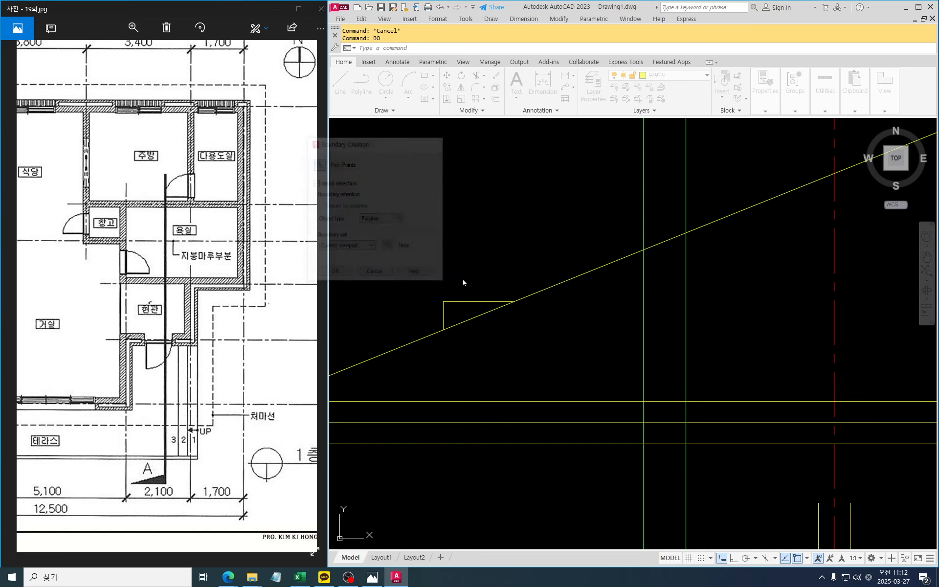
left_click(460, 310)
key("Return")
key("Escape")
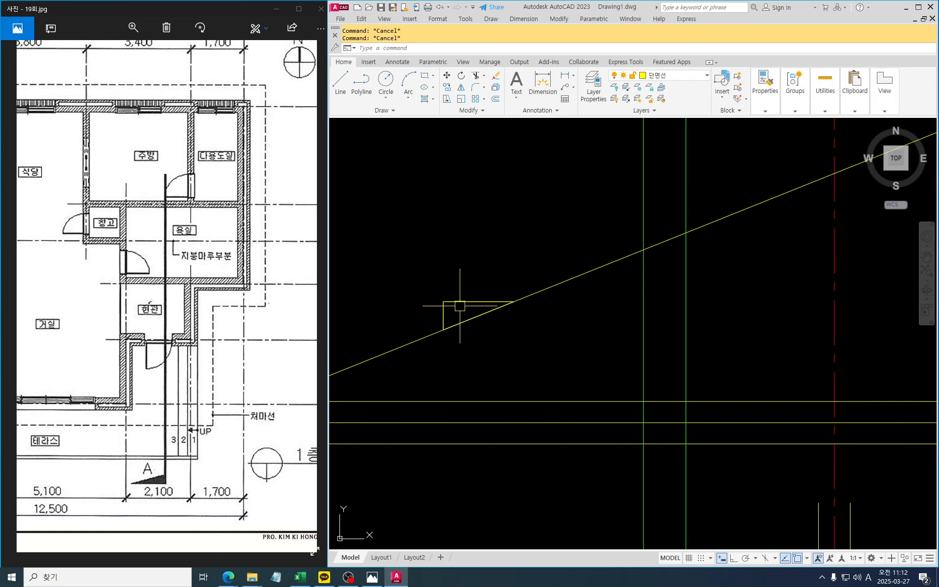
Move the triangular boundary up into the empty space above the sloped construction line as a slope symbol.
type("m")
key("Return")
left_click(459, 307)
key("Return")
left_click(456, 307)
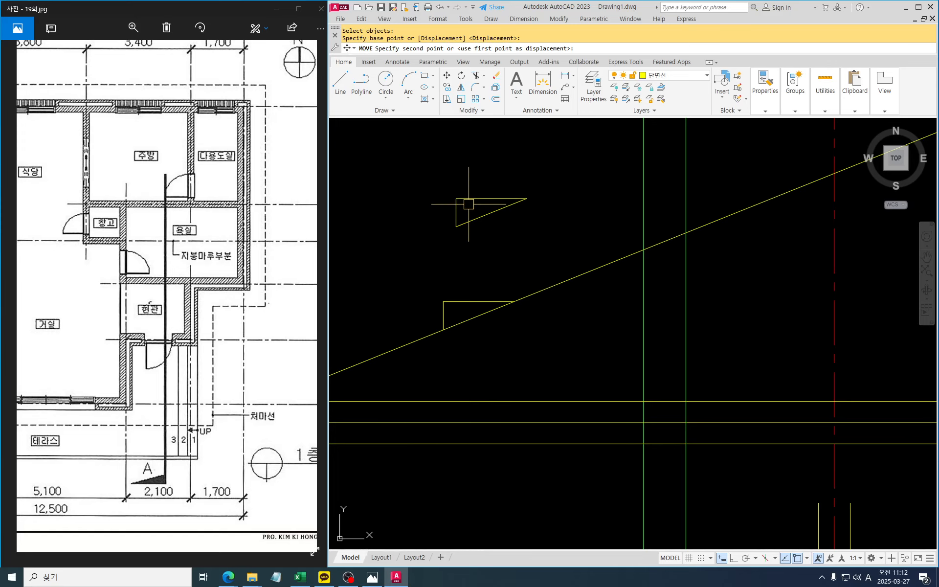
left_click(469, 204)
Erase the original L-shaped polyline on the sloped construction line.
left_click(413, 281)
left_click(580, 354)
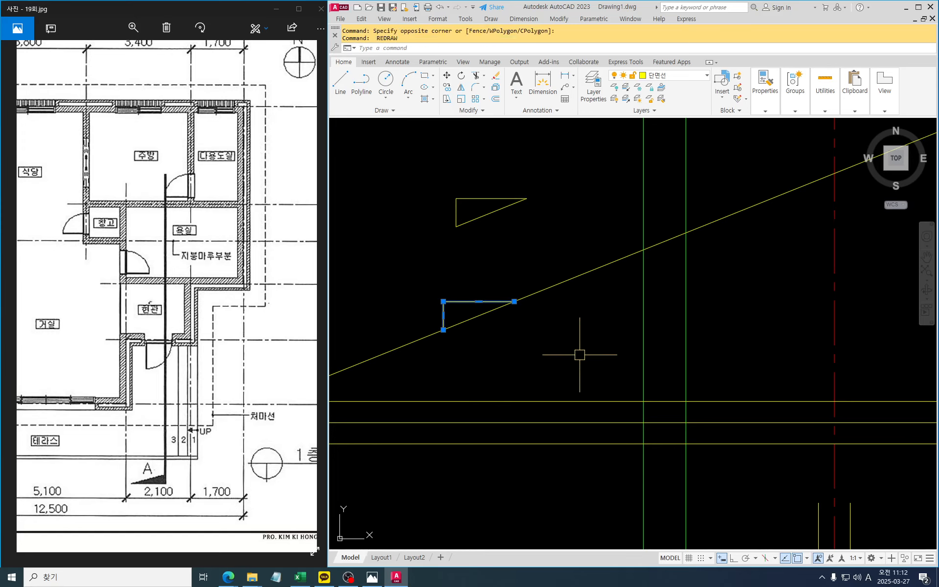
key("Escape")
key("Escape")
left_click(425, 296)
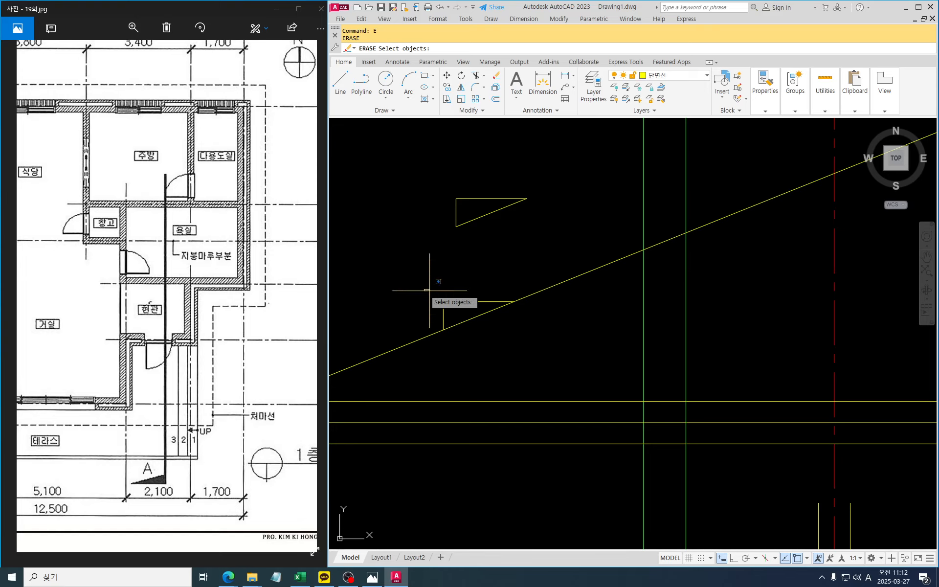
left_click(531, 351)
key("Delete")
Move the sloped construction line straight down so it crosses the outermost green vertical line at the uppermost horizontal height line.
scroll(558, 326, "down", 2)
middle_click_drag(733, 324, 671, 343)
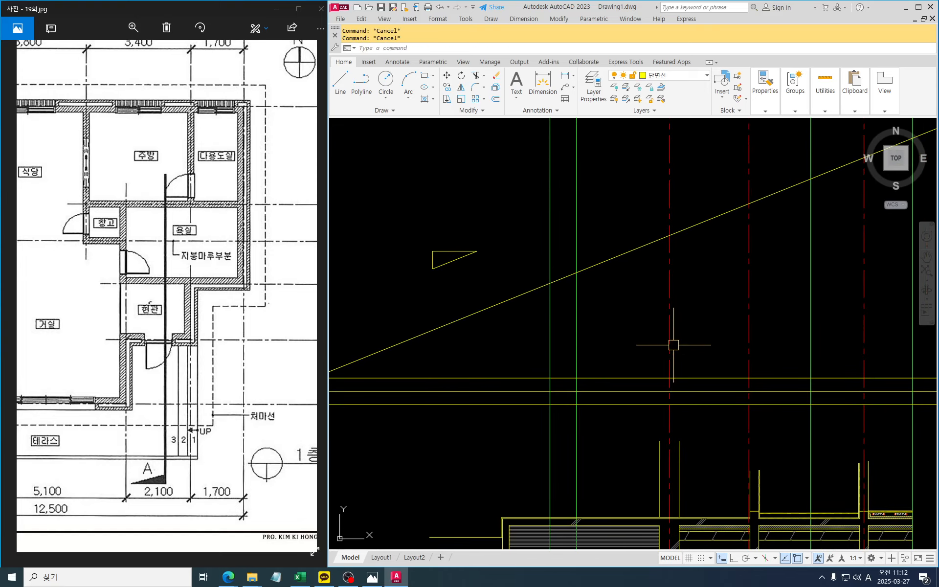
mouse_move(651, 382)
middle_mouse_down()
mouse_move(538, 357)
mouse_move(612, 315)
mouse_move(573, 315)
mouse_move(581, 345)
mouse_move(576, 331)
middle_mouse_up()
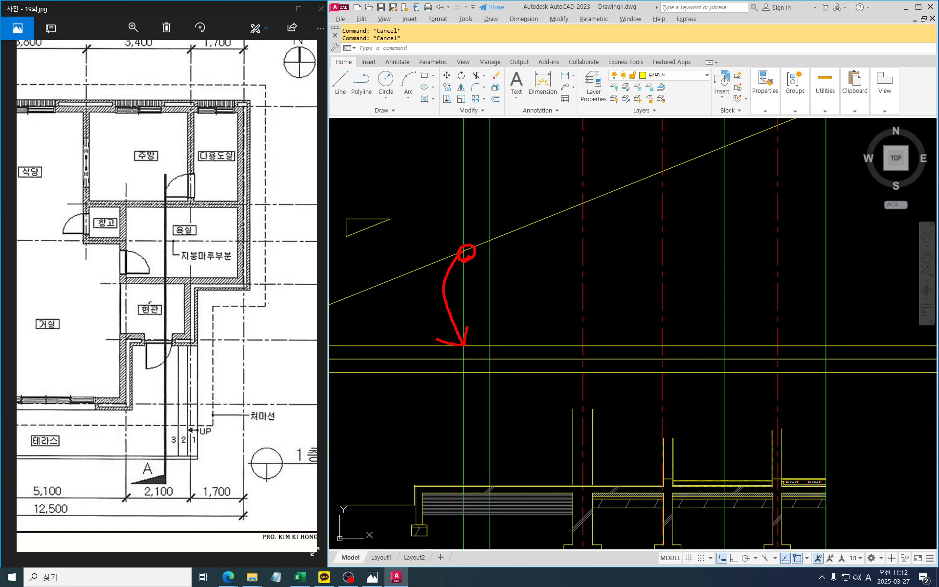
key("Escape")
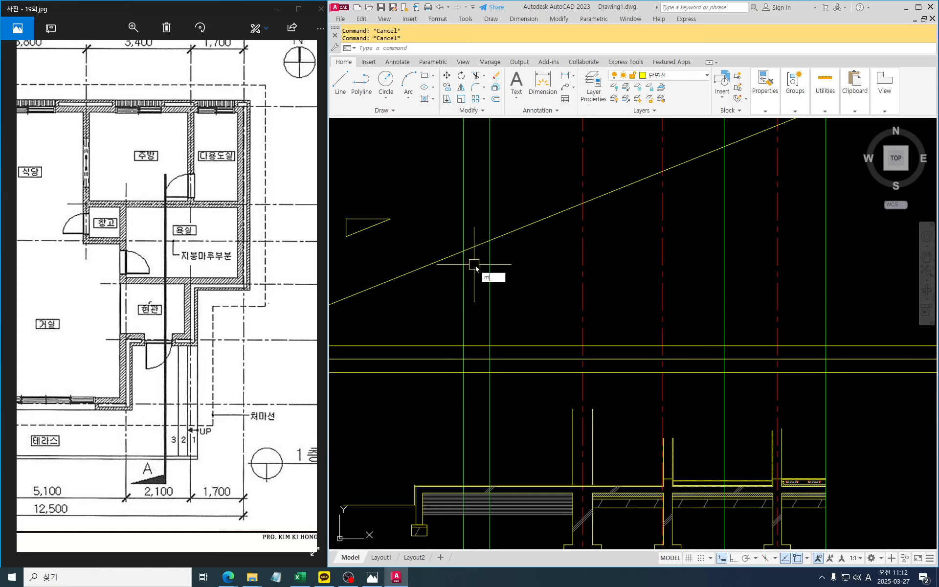
key("Return")
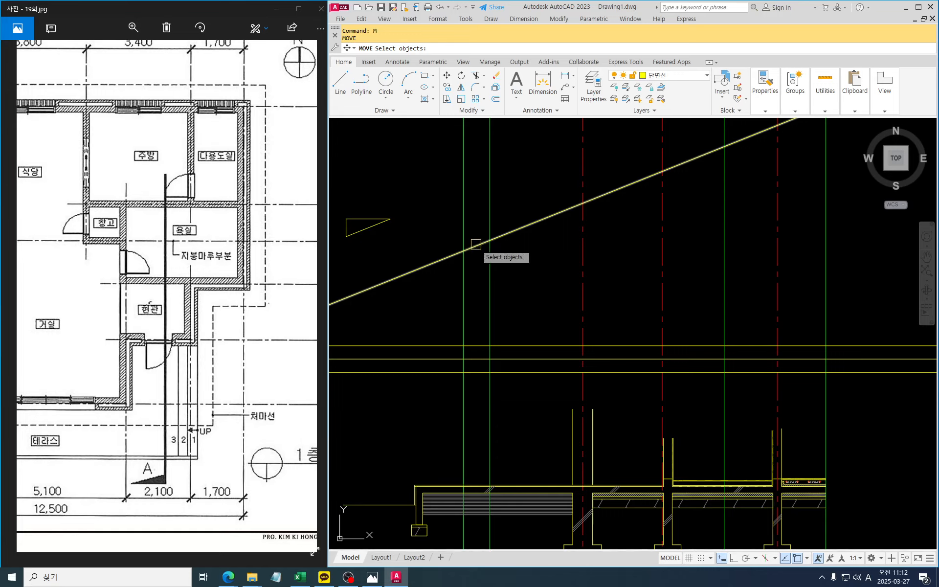
left_click(476, 244)
key("Return")
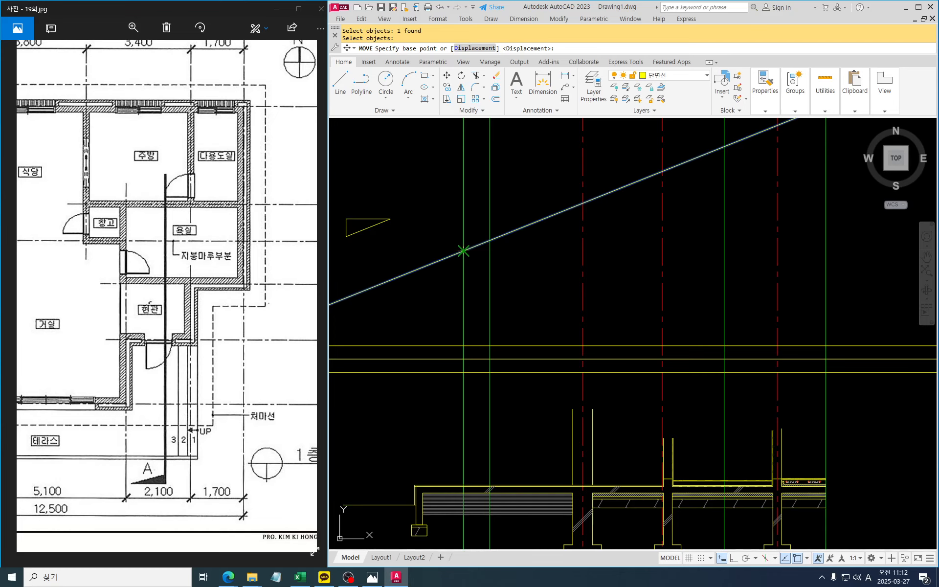
left_click(463, 250)
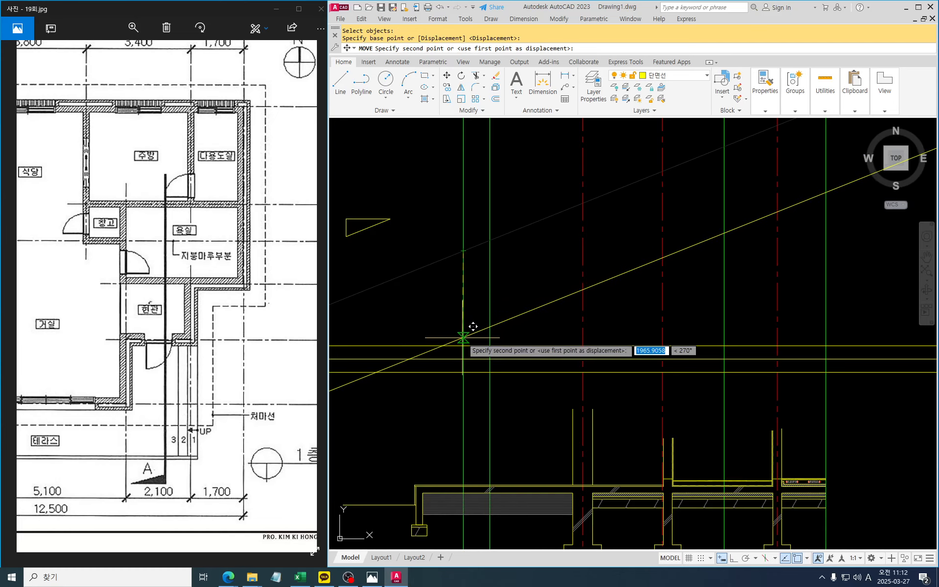
key("Escape")
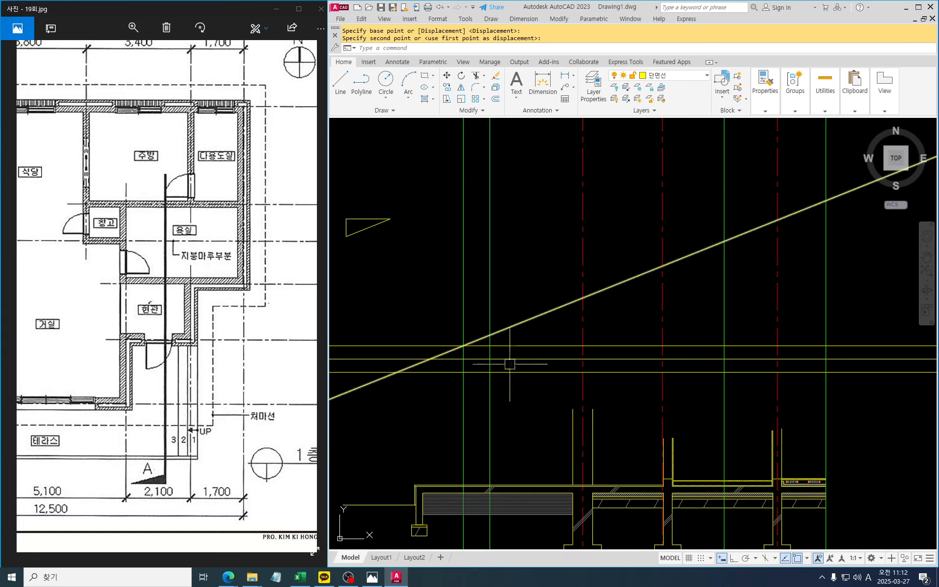
Mirror the sloped line about the green ridge vertical line, keeping the original.
middle_click_drag(658, 356, 612, 342)
key("Escape")
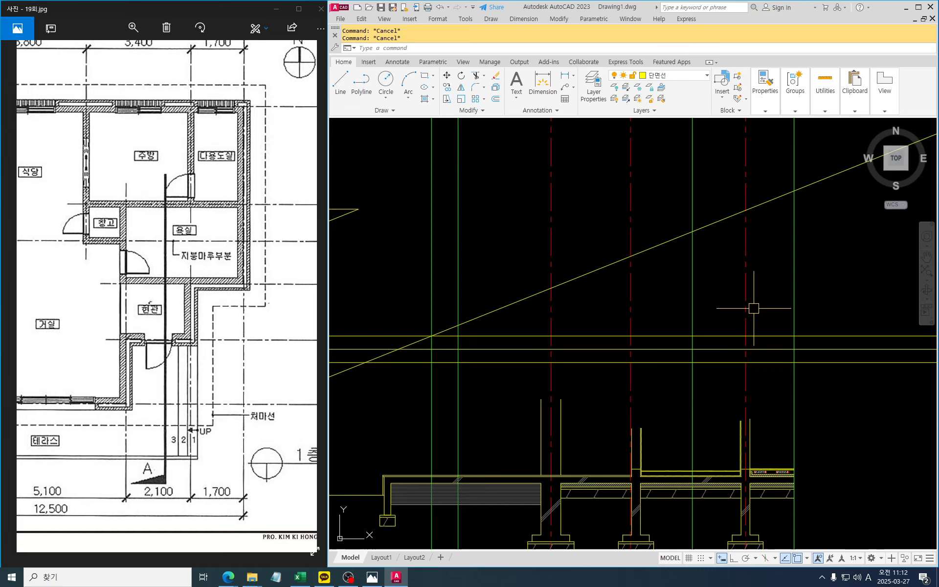
type("mi")
key("Return")
left_click(731, 263)
left_click(716, 221)
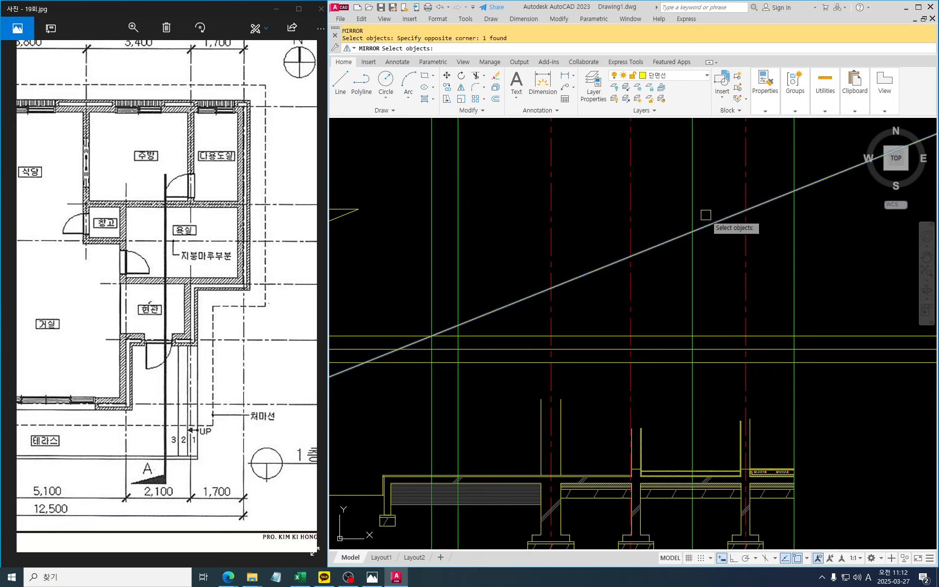
key("Return")
left_click(693, 231)
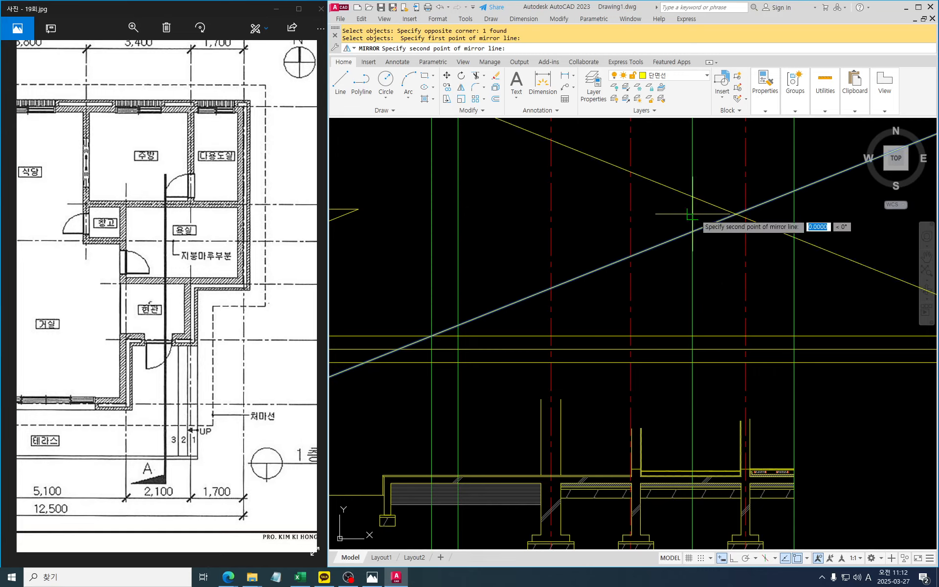
left_click(693, 173)
key("Return")
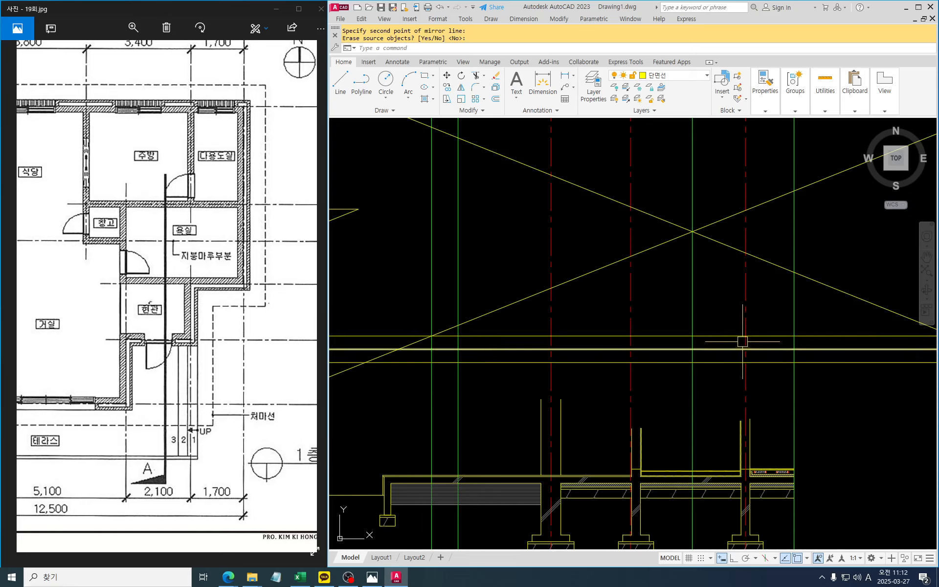
key("Escape")
key("Escape")
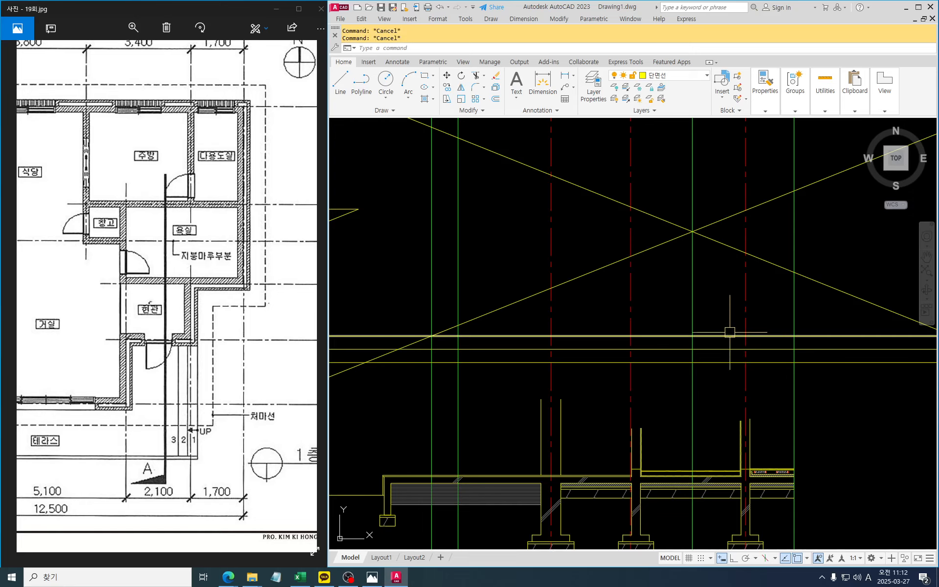
Fillet the two sloped lines with radius 0 so they meet in a peak at the ridge line.
type("f")
key("Return")
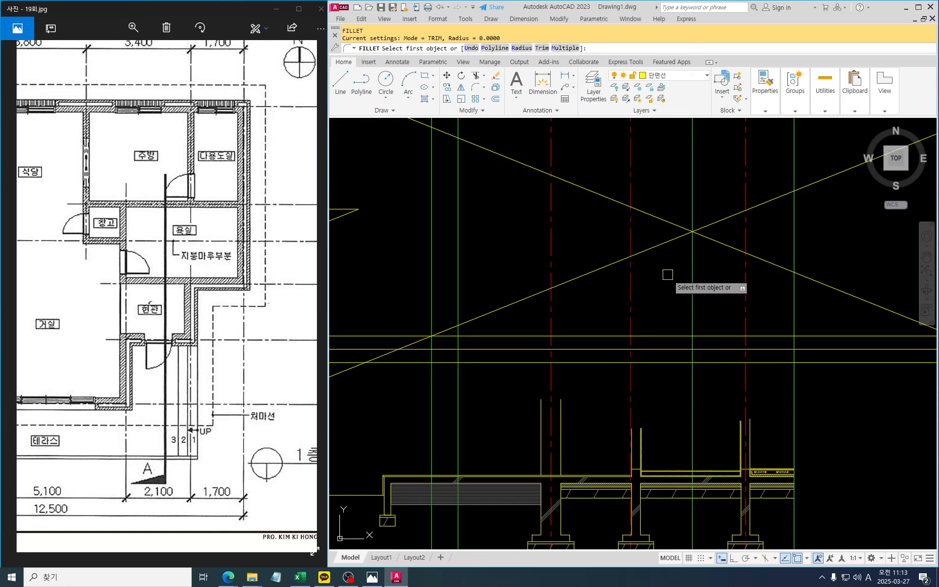
left_click(676, 245)
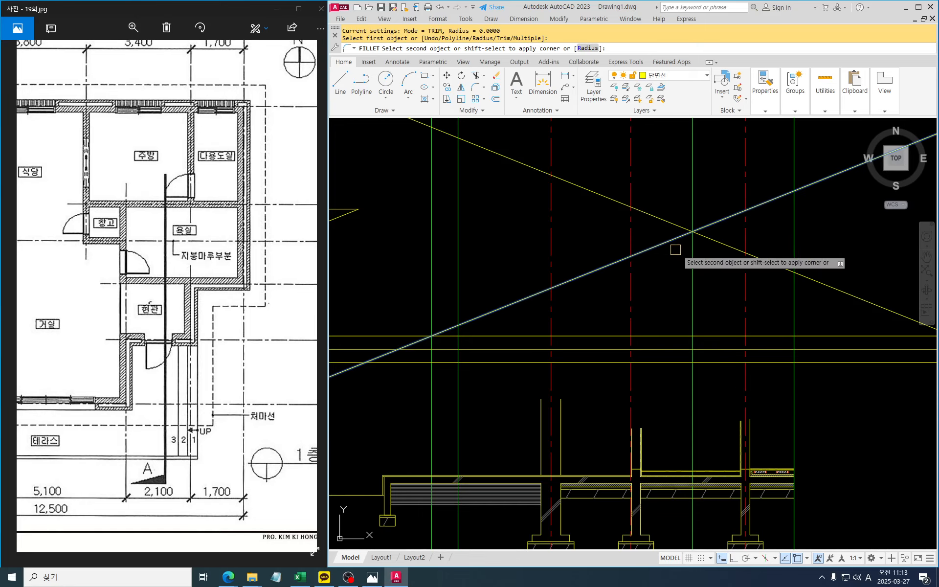
left_click(712, 240)
key("Escape")
key("Escape")
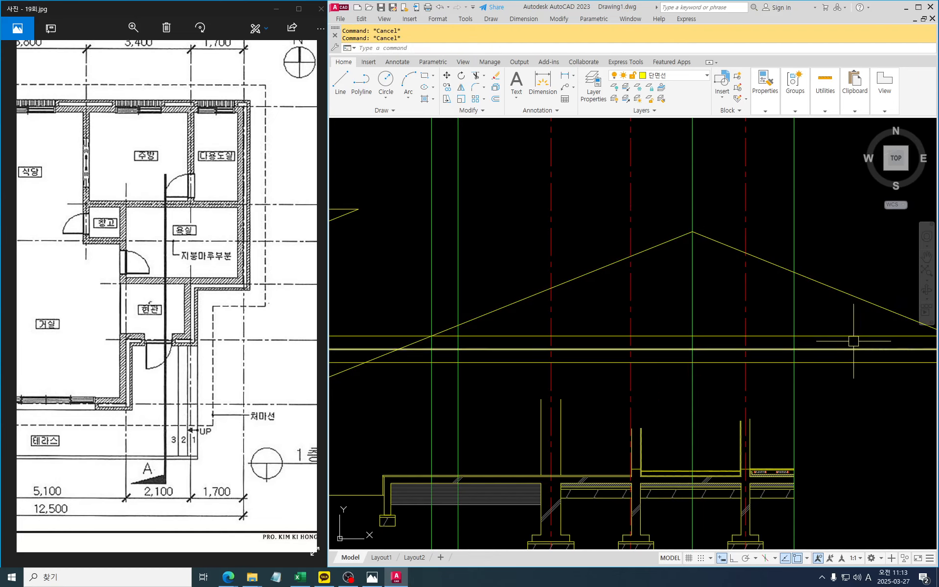
Trim the descending roof slope and the three horizontal height lines beyond the green vertical boundary past the ridge.
type("tr")
key("space")
left_click(812, 308)
left_click(790, 295)
key("space")
left_click(845, 249)
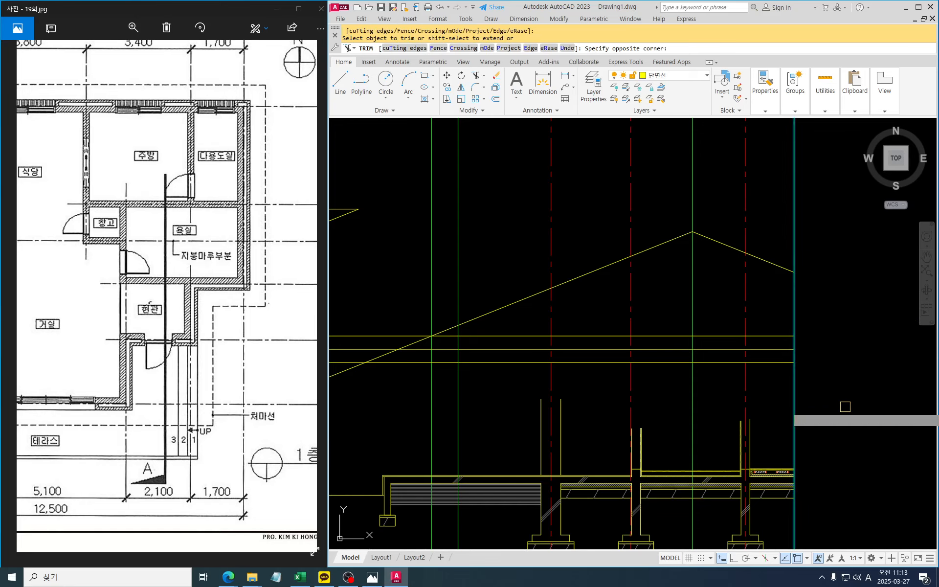
left_click(843, 407)
key("Escape")
key("Escape")
key("Escape")
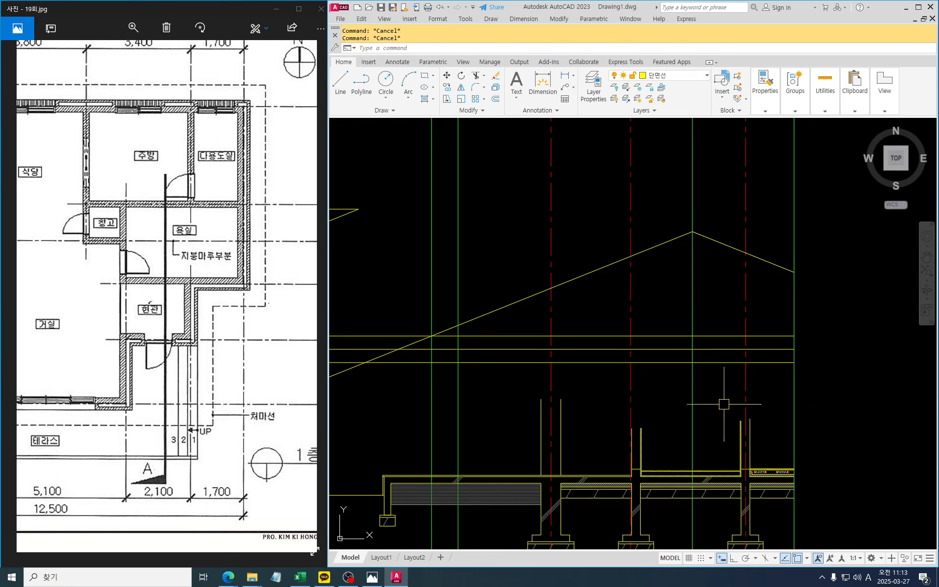
Fillet the outermost green vertical line with the roof slope and with the middle horizontal line to form the eaves end.
middle_click_drag(575, 384, 648, 377)
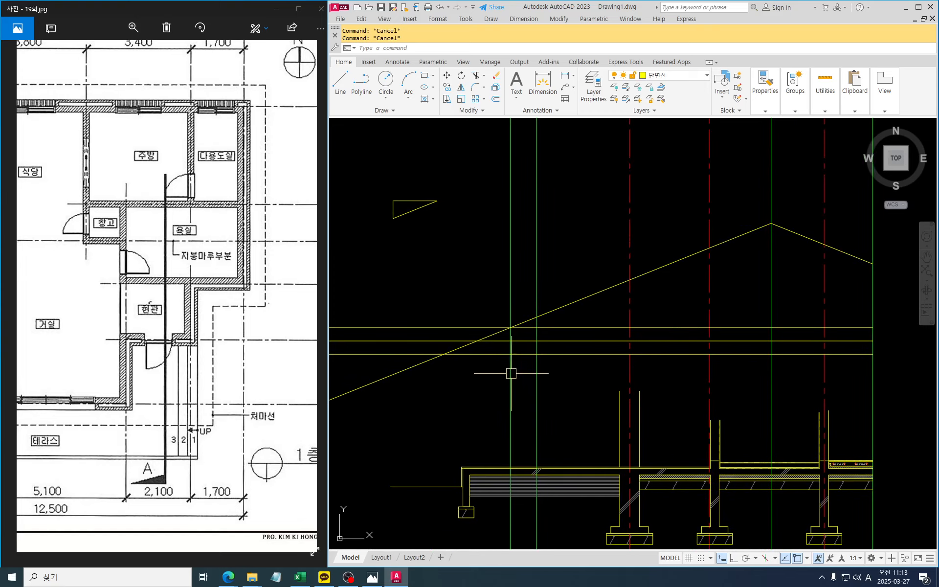
scroll(508, 340, "up", 8)
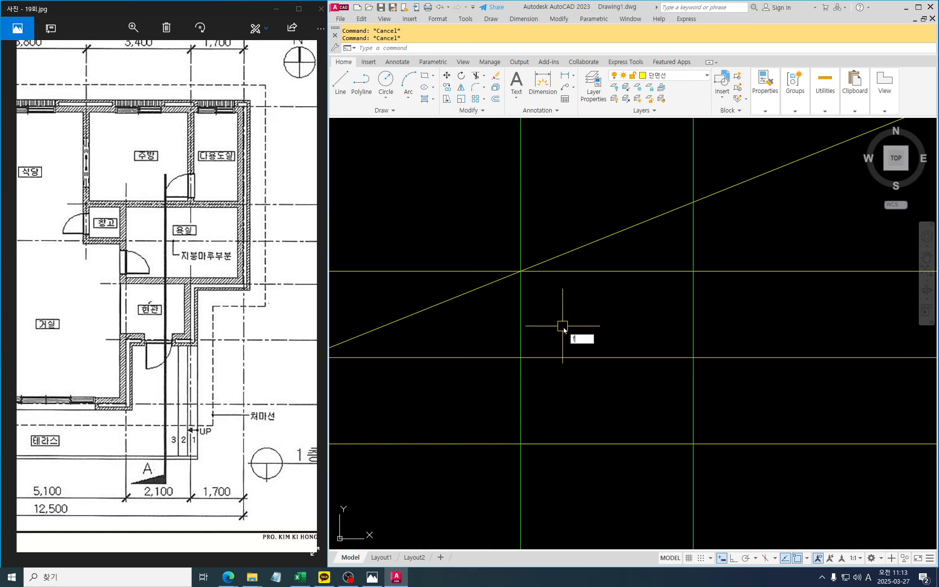
key("Return")
left_click(562, 262)
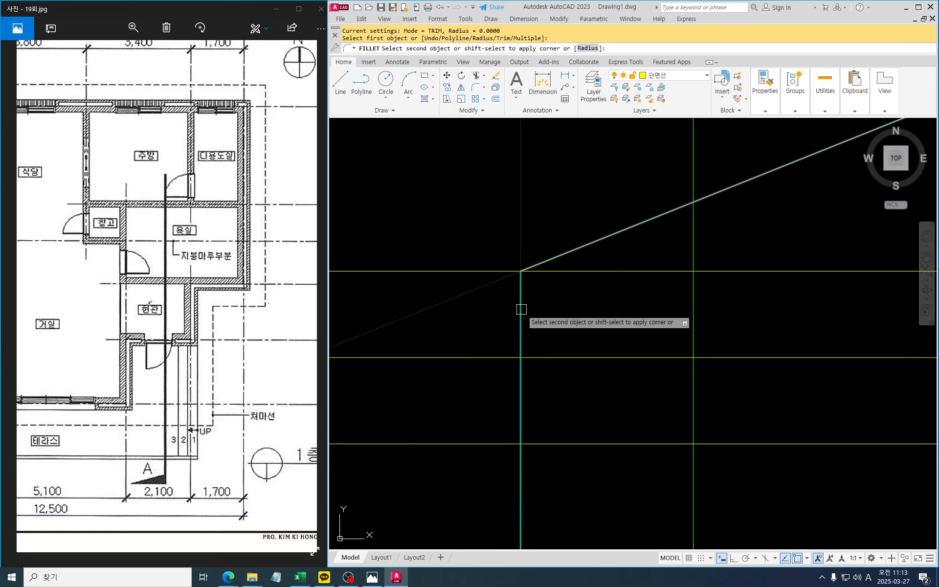
left_click(521, 310)
key("Return")
left_click(522, 327)
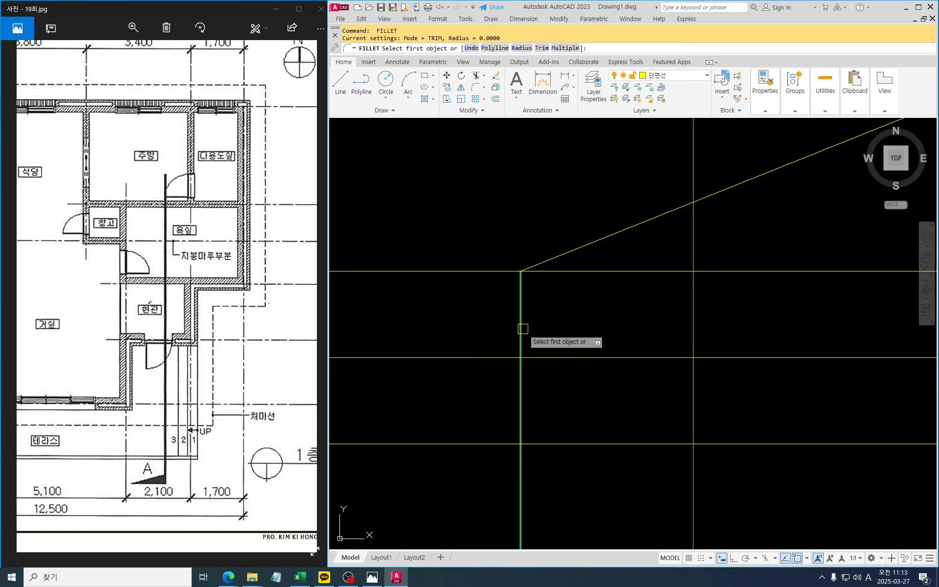
left_click(600, 362)
key("Escape")
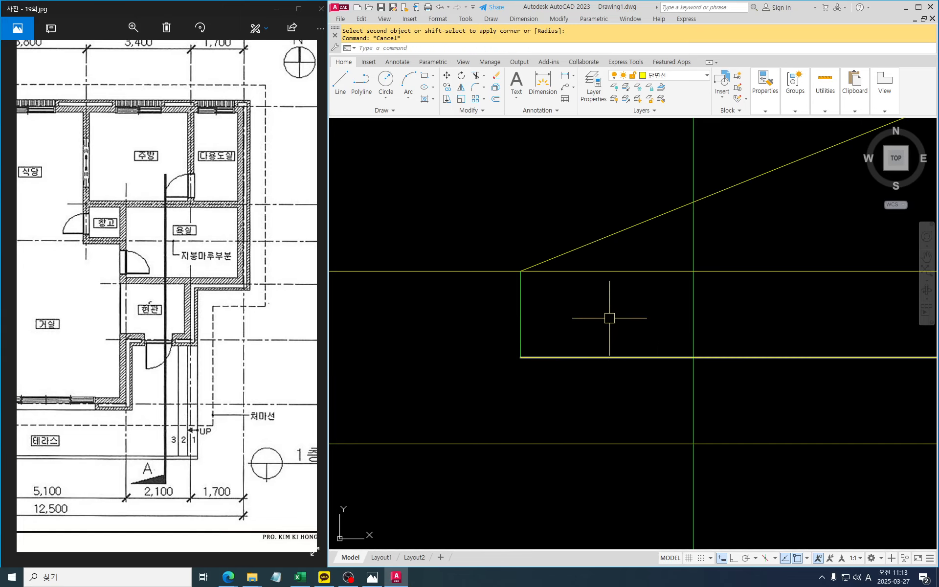
Erase the uppermost horizontal height line running through the eaves corner.
type("e")
key("Return")
left_click(633, 303)
left_click(607, 265)
key("Return")
scroll(601, 282, "down", 8)
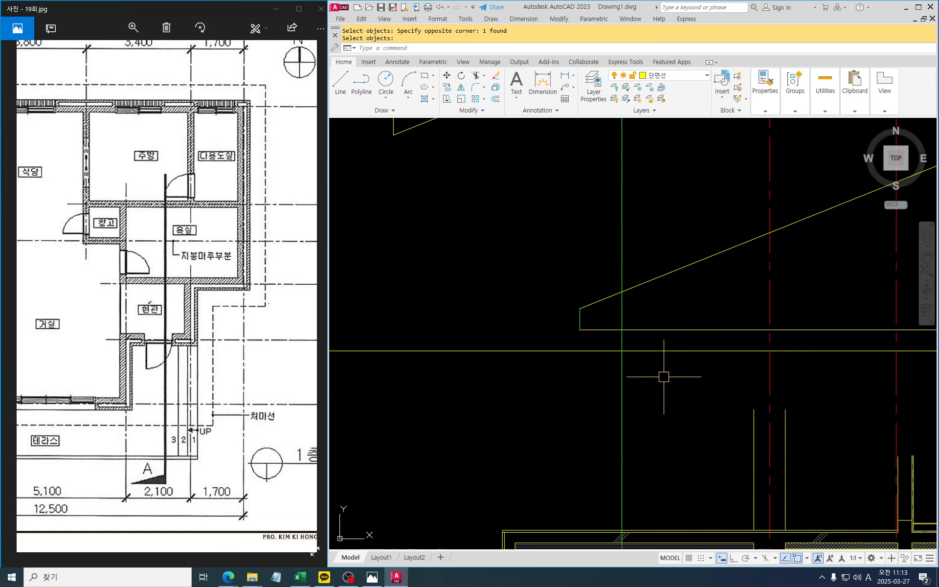
key("Escape")
key("Escape")
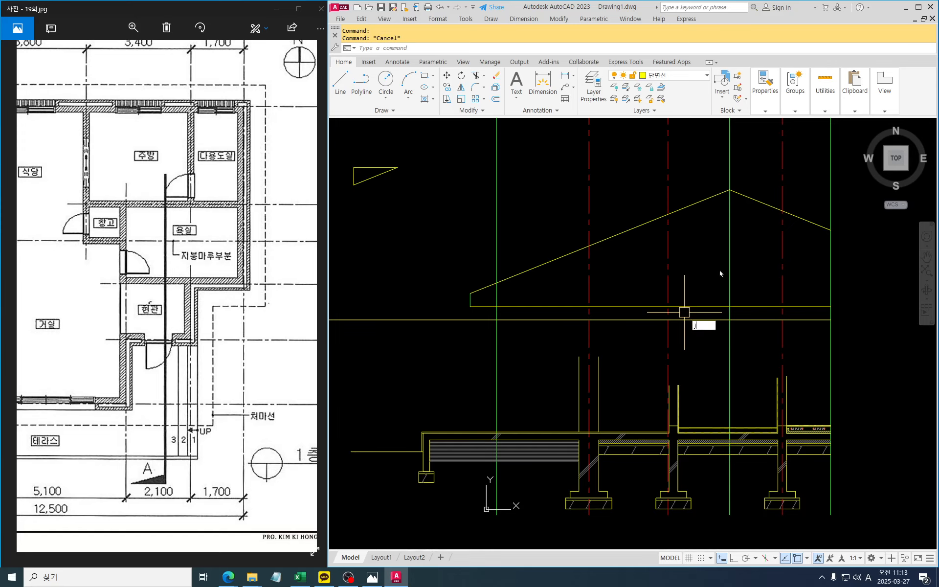
Try to join the two roof slope lines and the short eaves vertical line.
key("Return")
left_click(745, 196)
left_click(698, 202)
left_click(447, 265)
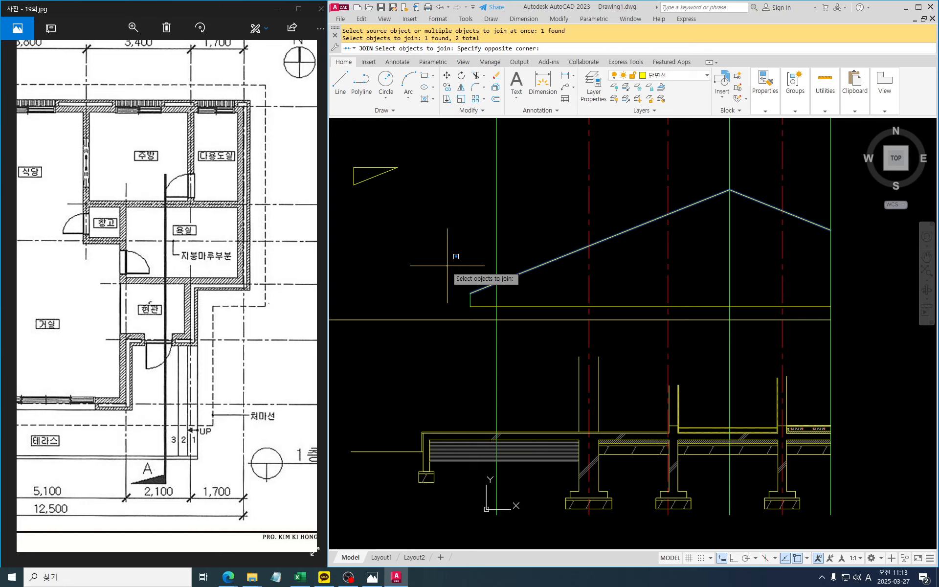
left_click(477, 328)
key("Return")
left_click(509, 277)
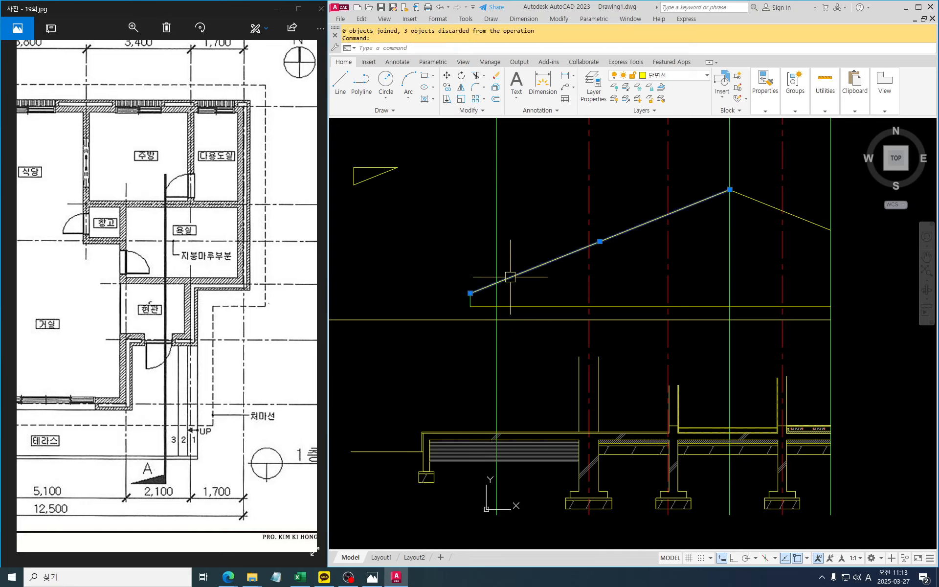
Fillet the two roof slopes again at the ridge and join them into one polyline.
key("Escape")
type("f")
key("Return")
left_click(692, 206)
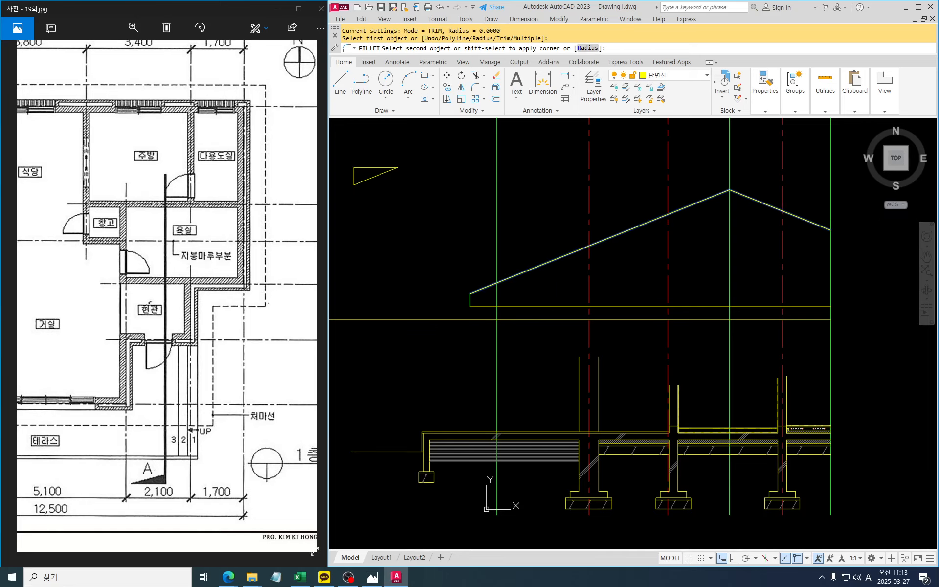
key("Escape")
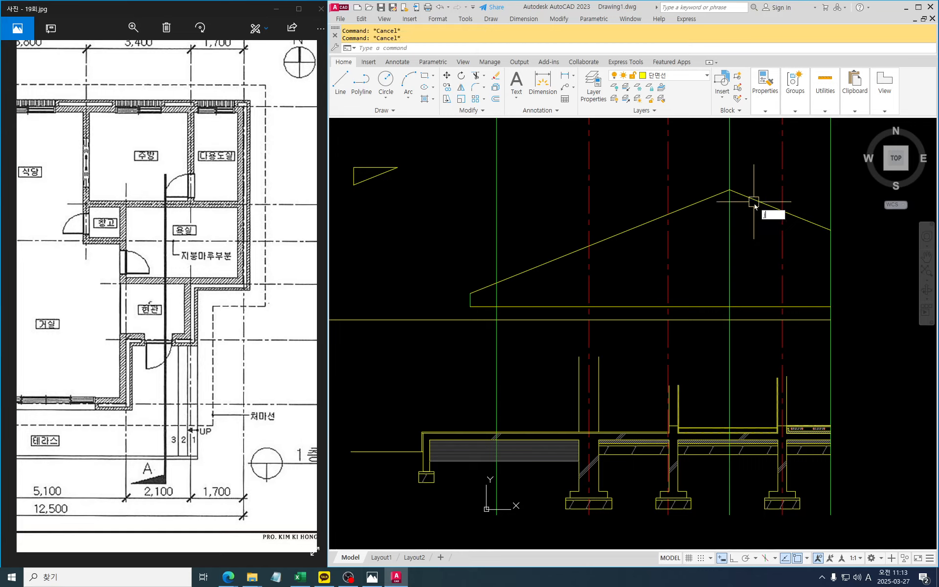
type("j")
key("Return")
left_click(754, 202)
left_click(713, 197)
key("Return")
left_click(730, 193)
key("Escape")
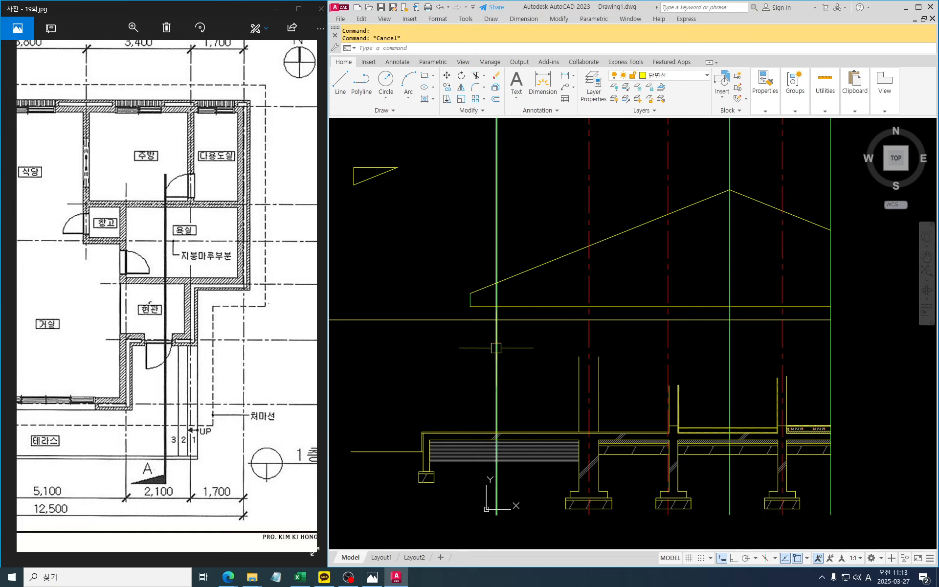
Try to fillet the roof polyline with the eaves lines, and undo the resulting corner.
type("f")
key("Return")
left_click(482, 291)
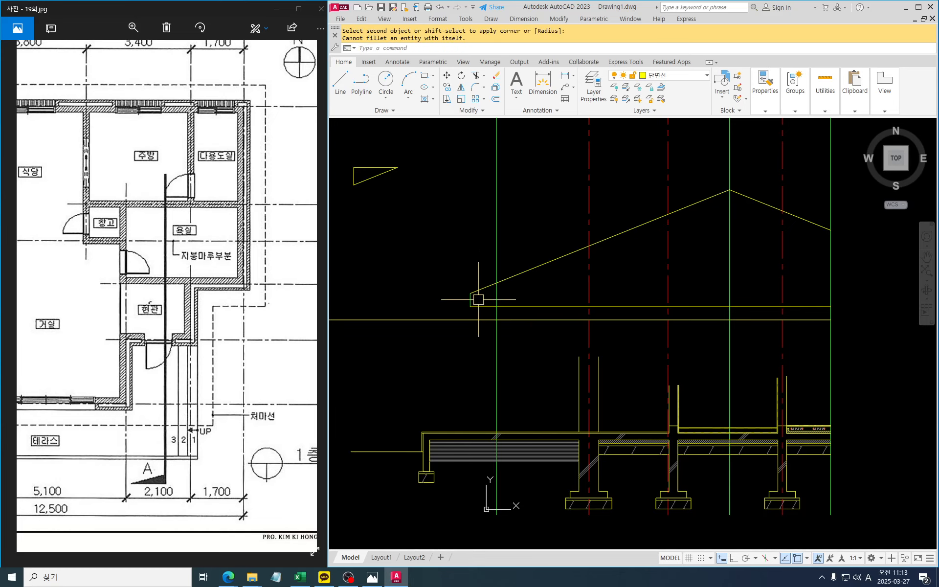
left_click(474, 299)
key("Escape")
type("f")
key("Return")
left_click(475, 300)
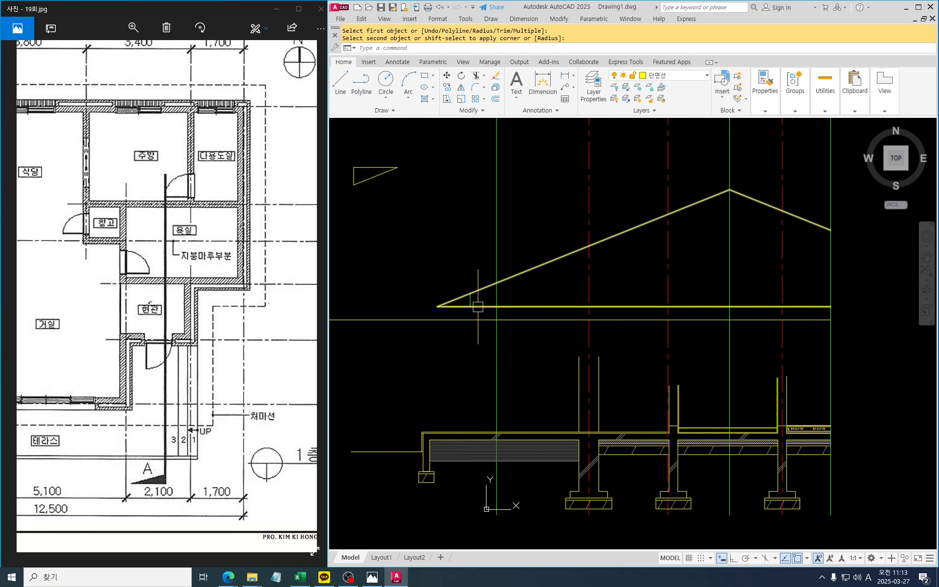
key("ctrl+z")
key("Escape")
scroll(478, 307, "up", 2)
type("f")
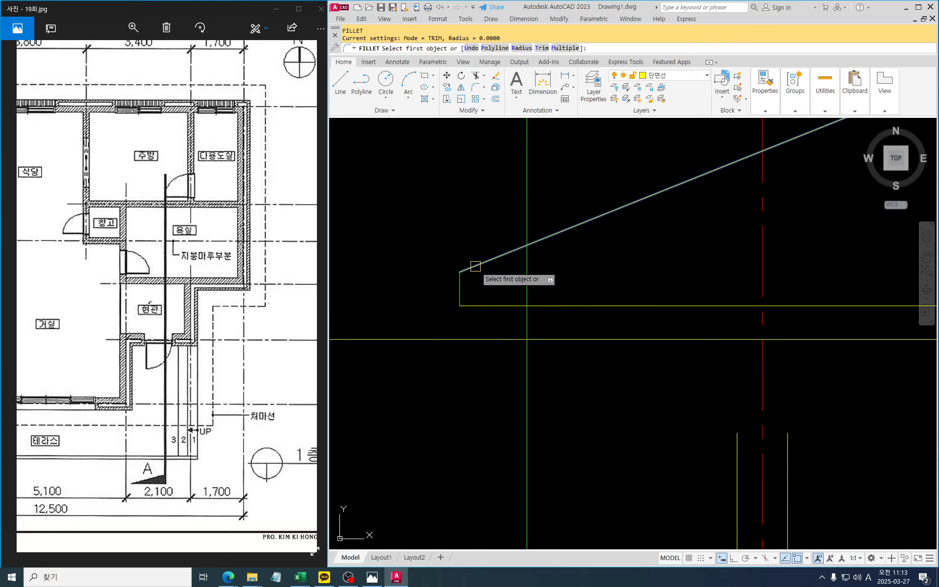
key("Return")
left_click(460, 290)
scroll(461, 290, "down", 2)
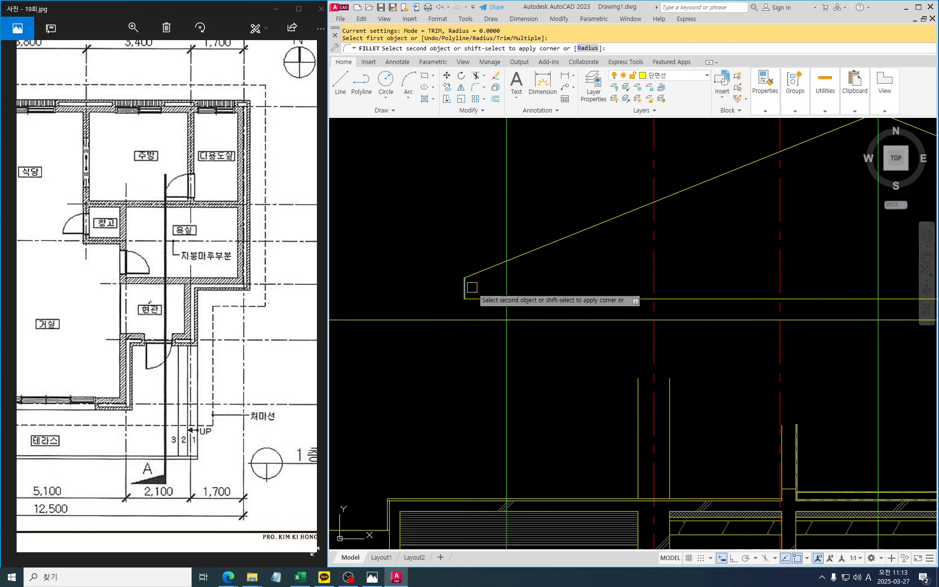
key("Escape")
mouse_move(594, 291)
middle_mouse_down()
mouse_move(596, 304)
mouse_move(606, 265)
middle_mouse_up()
scroll(600, 284, "up", 2)
scroll(602, 281, "down", 2)
Offset the joined roof outline 150 mm inward to form the roof slab's underside.
key("Escape")
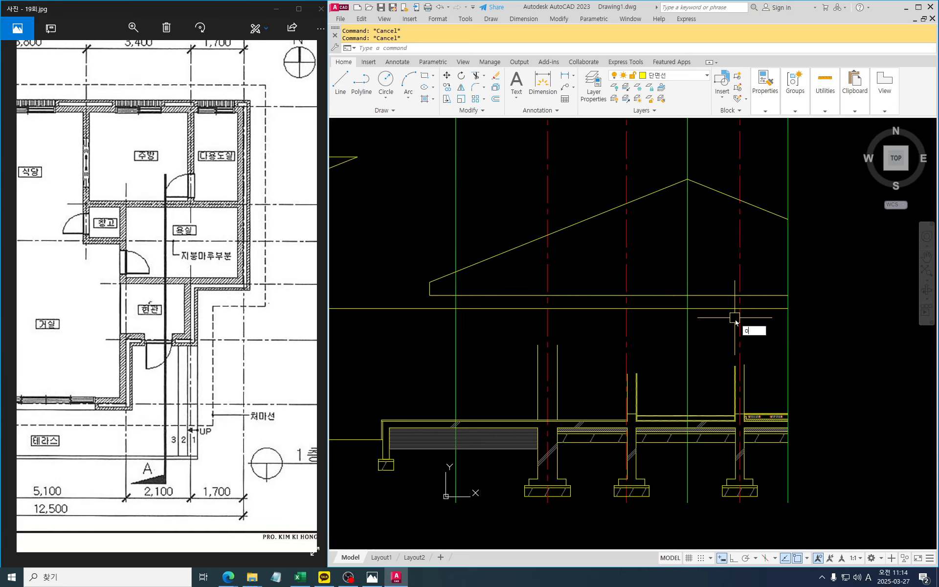
key("Return")
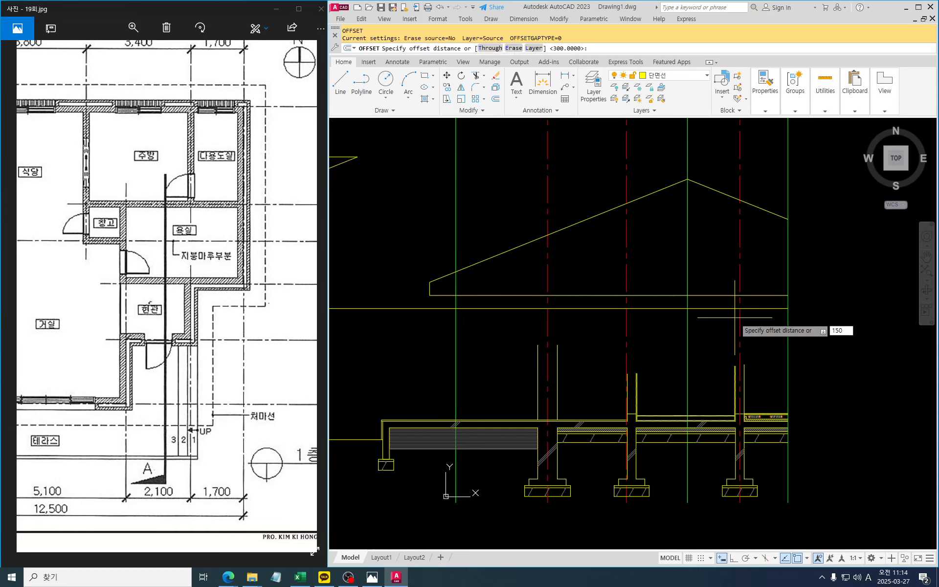
key("Return")
left_click(721, 192)
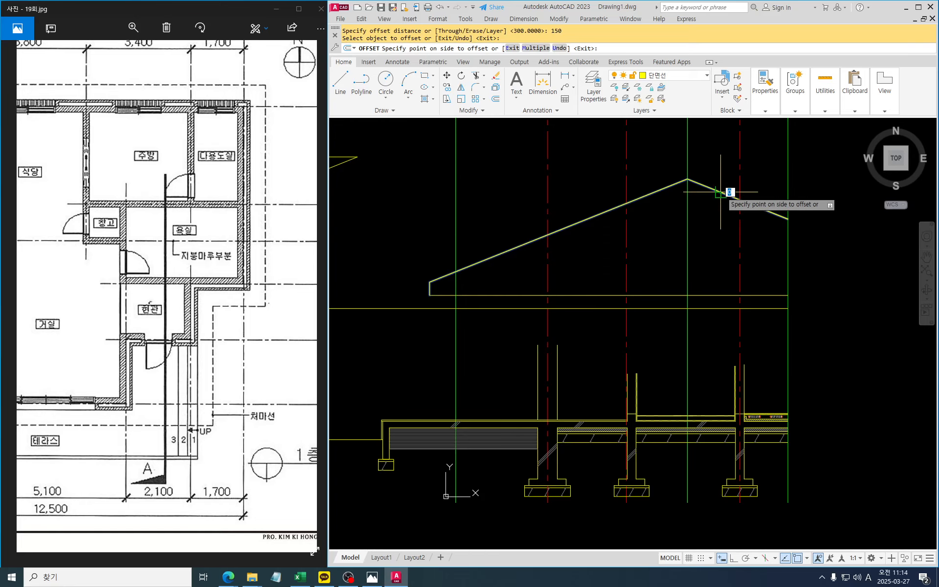
left_click(707, 267)
key("Return")
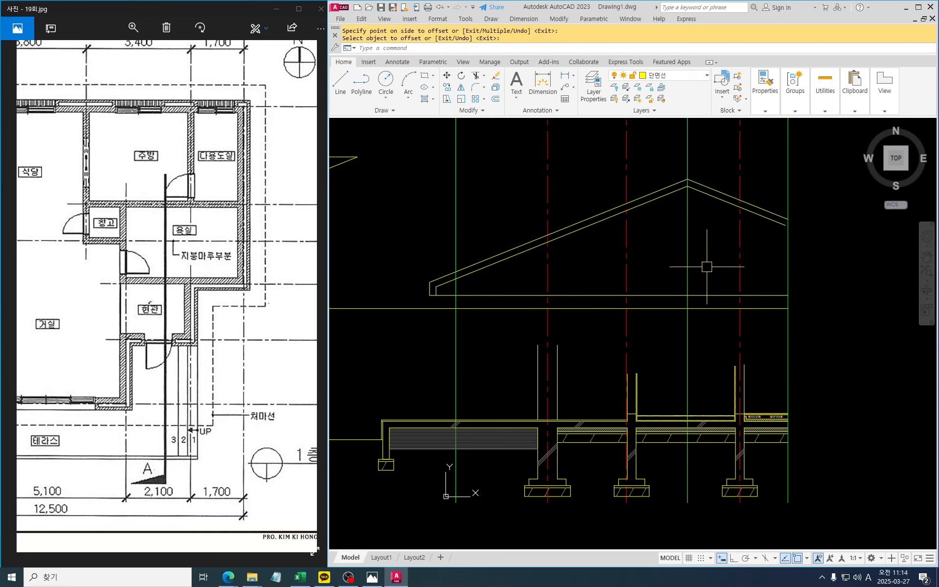
key("Escape")
key("Escape")
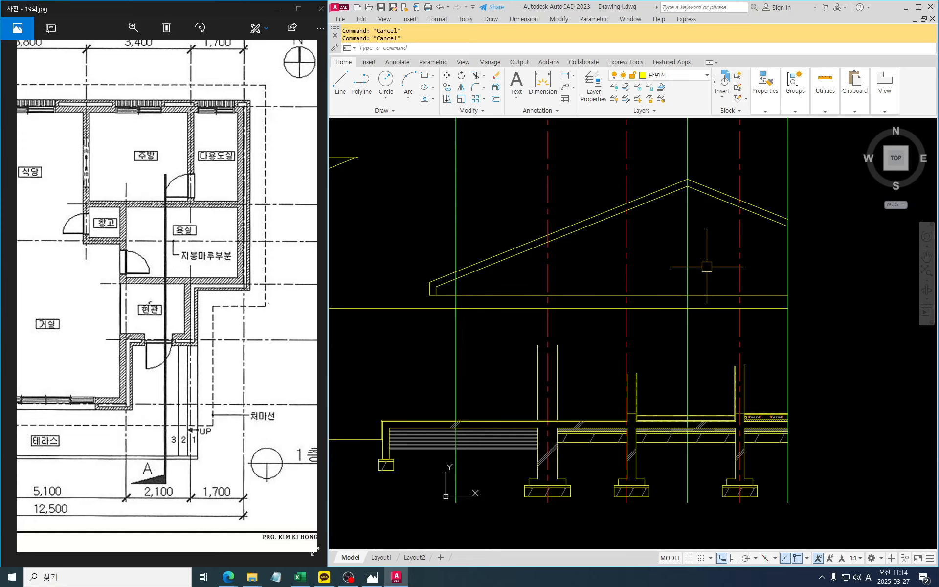
Draw a horizontal construction line through the roof's outer ridge point with ortho on.
scroll(695, 240, "up", 4)
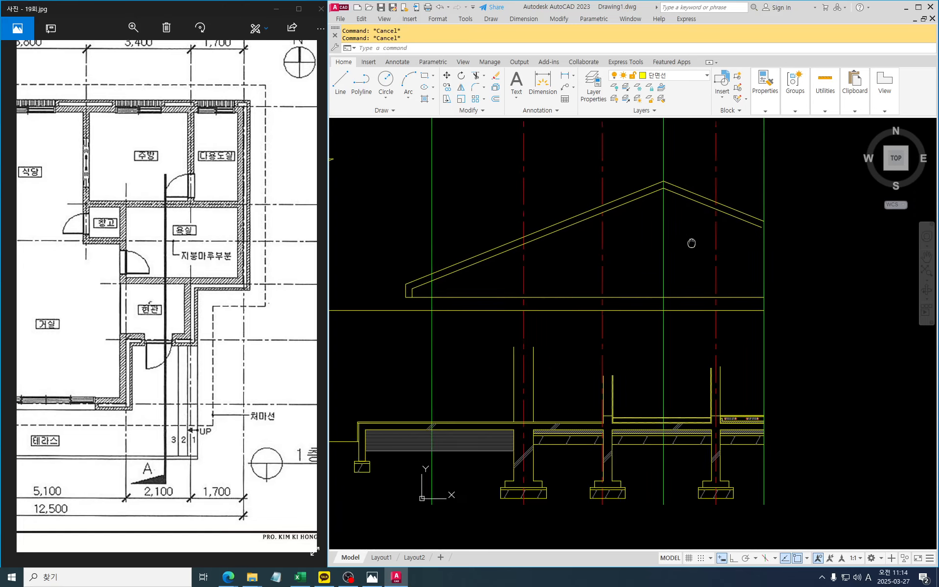
middle_click_drag(639, 249, 634, 258)
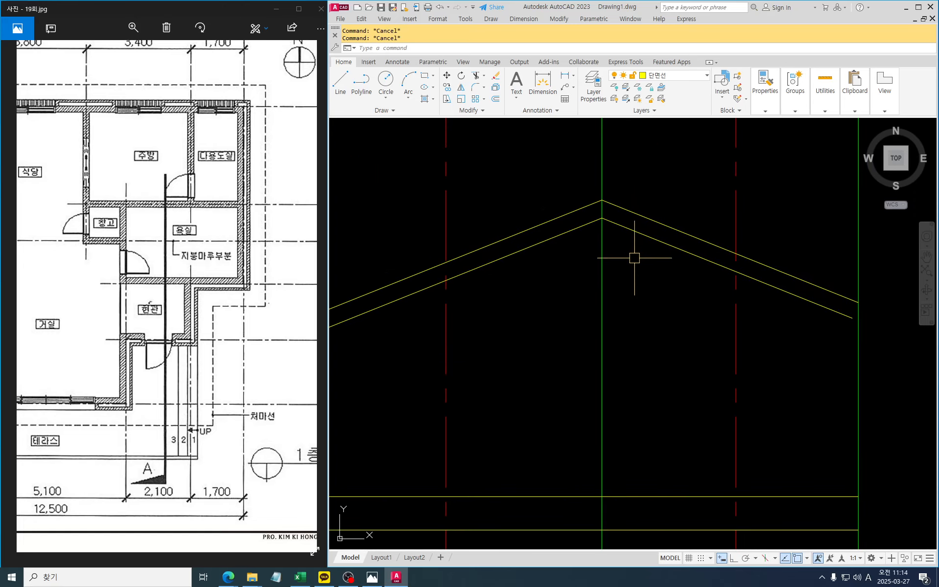
key("l")
key("Return")
key("Escape")
type("xl")
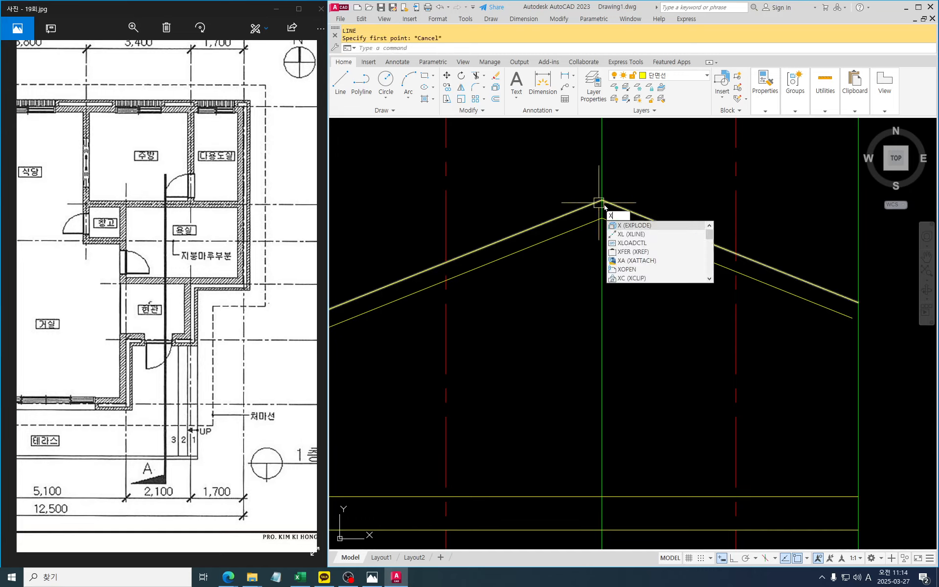
key("Return")
left_click(603, 200)
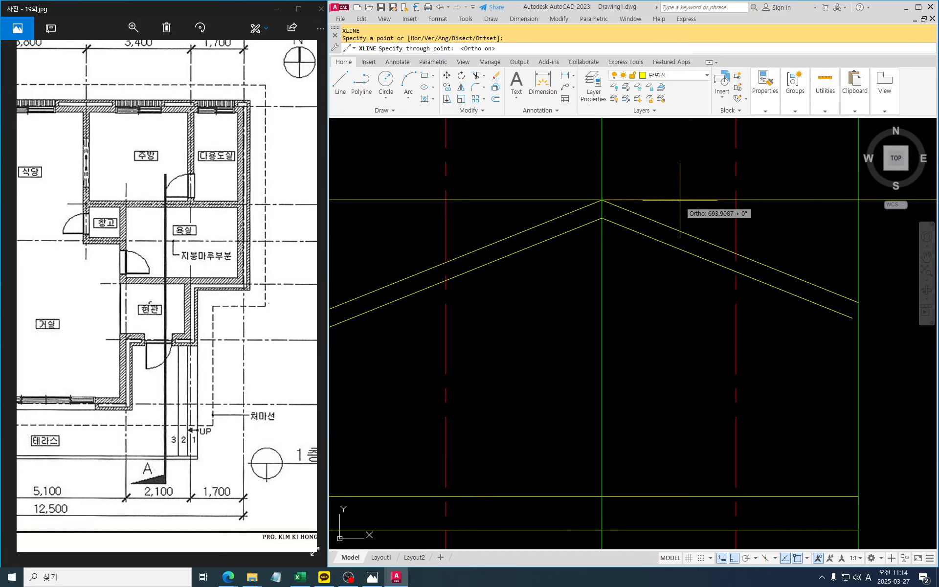
key("F8")
left_click(681, 198)
key("Return")
key("Escape")
key("Escape")
Offset the horizontal ridge construction line 300 mm downward.
type("o")
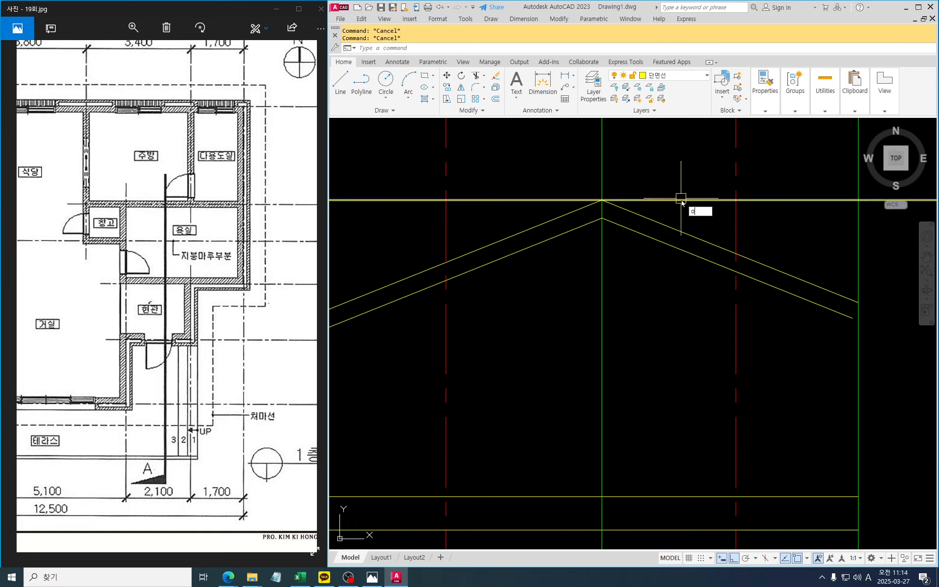
key("Return")
type("3")
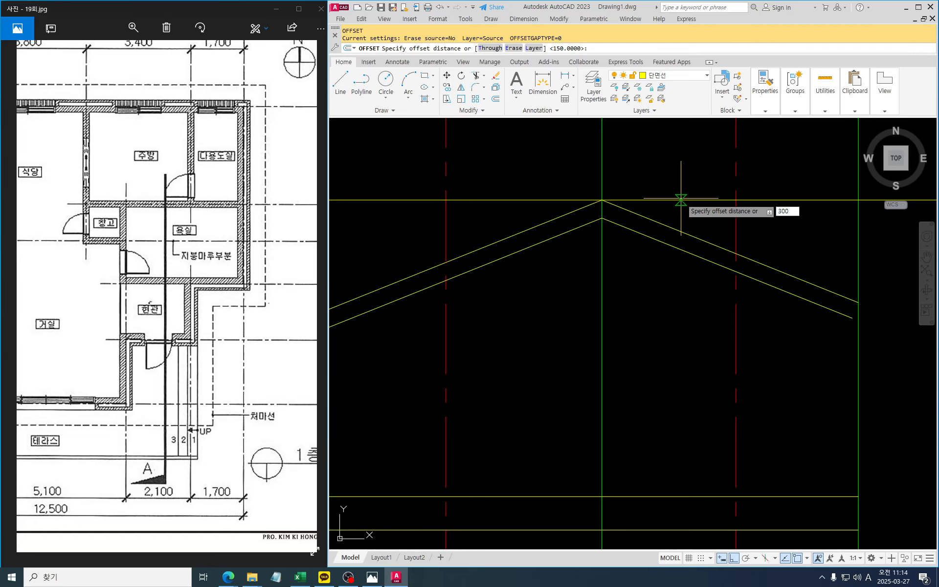
type("00")
key("Return")
left_click(673, 200)
left_click(665, 310)
key("Escape")
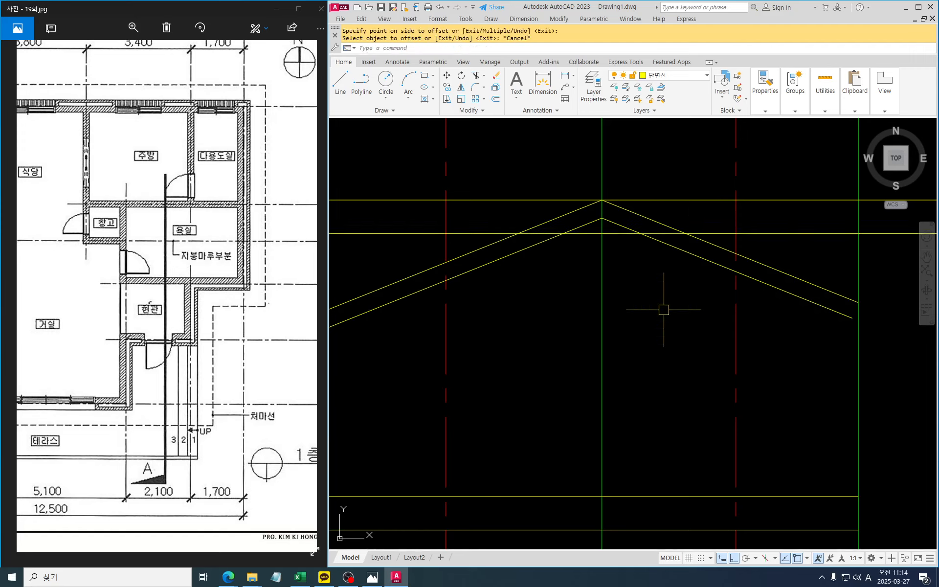
Trim off the inner roof line's peak above the lower horizontal line, and that line's pieces between the outer and inner slopes.
key("Escape")
key("Escape")
type("ttr")
key("Return")
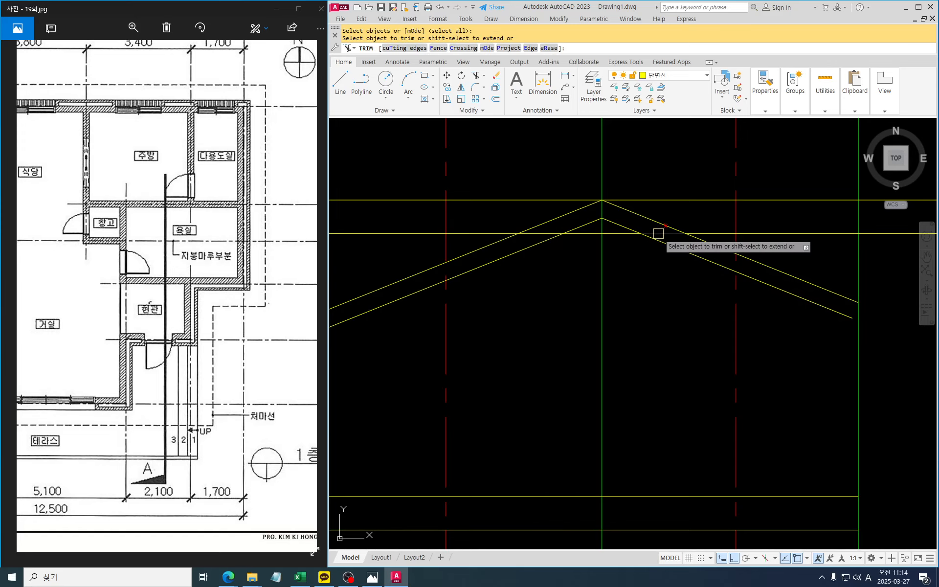
left_click(584, 223)
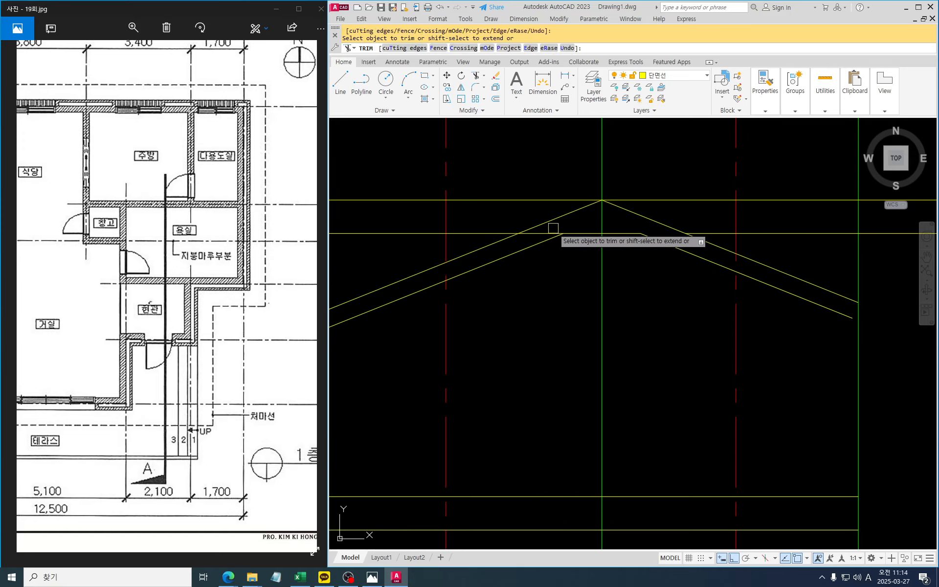
left_click(550, 228)
key("Escape")
Erase the ridge construction line and the leftover pieces of the lower horizontal line outside the roof.
type("e")
key("Return")
left_click(474, 234)
left_click(477, 200)
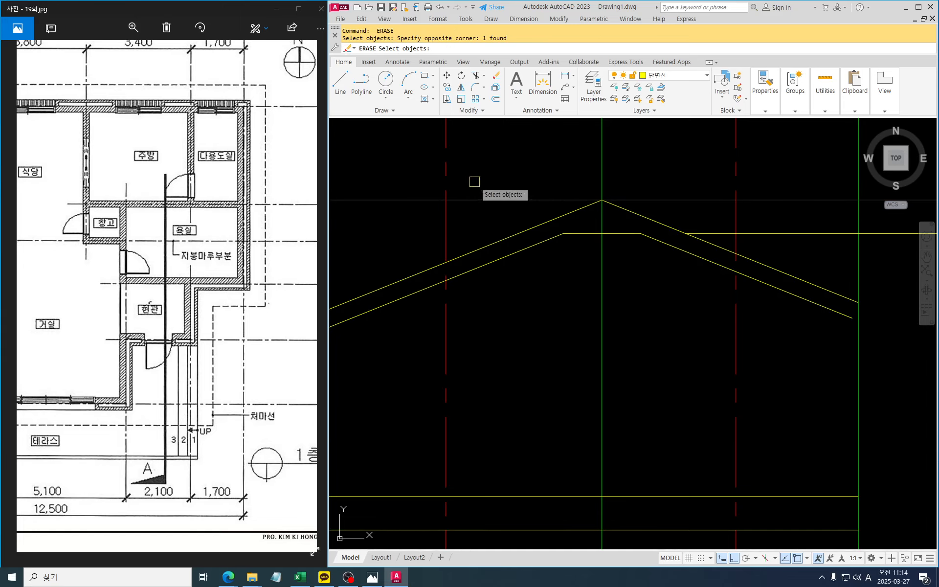
left_click(720, 234)
key("Return")
key("Escape")
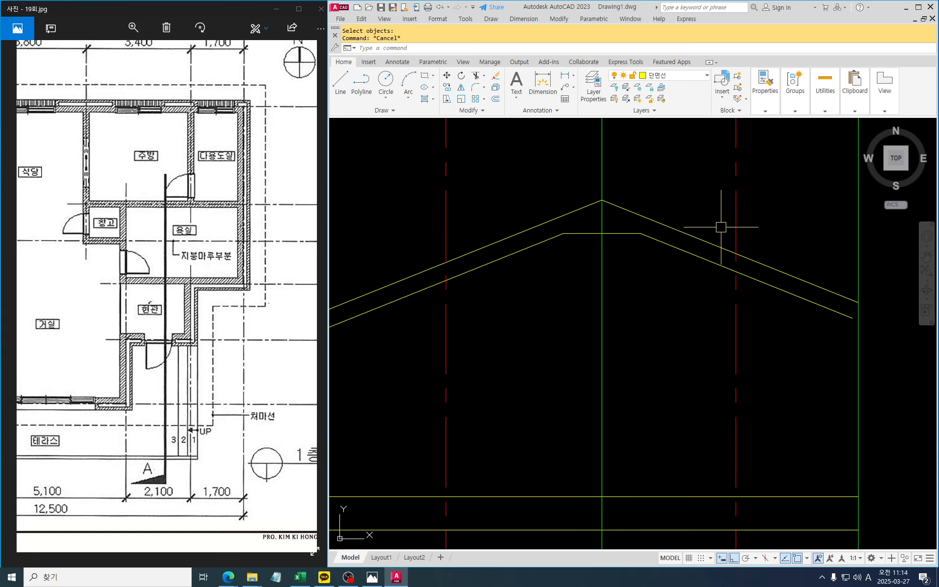
Trim the two horizontal lines at the leftmost red wall centreline, keeping the eaves line outside it and the lower ceiling-level line inside it.
scroll(721, 228, "down", 4)
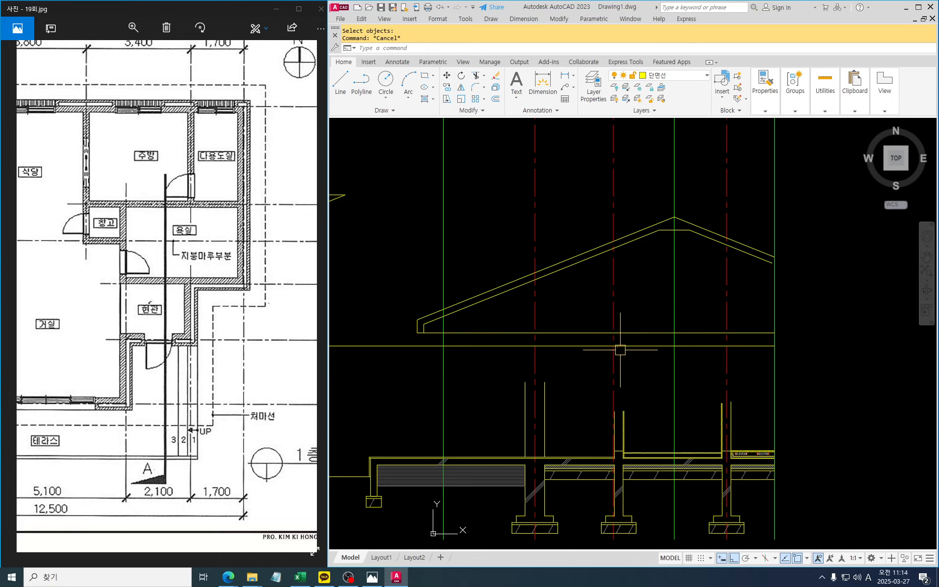
mouse_move(620, 346)
middle_mouse_down()
mouse_move(698, 314)
mouse_move(678, 309)
middle_mouse_up()
scroll(592, 326, "up", 2)
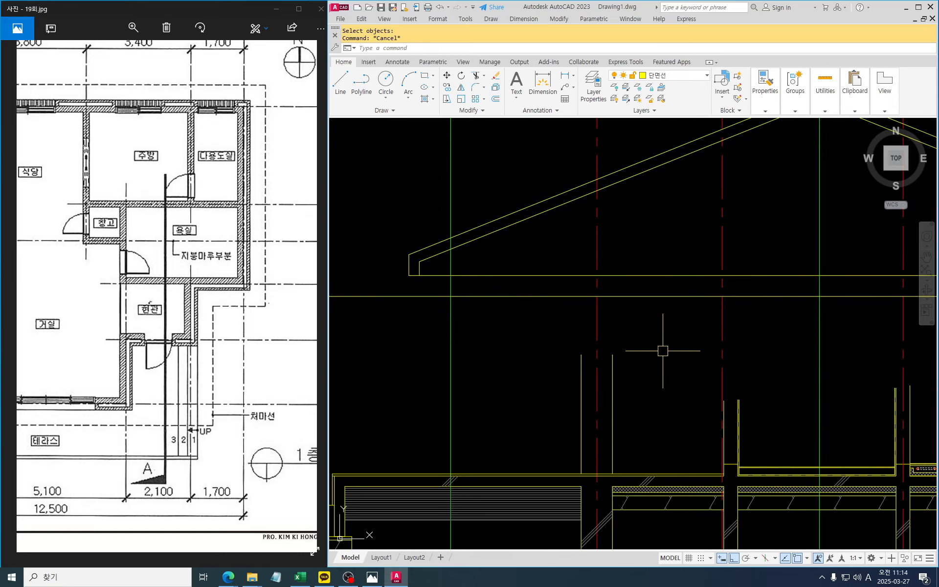
middle_click_drag(663, 350, 631, 329)
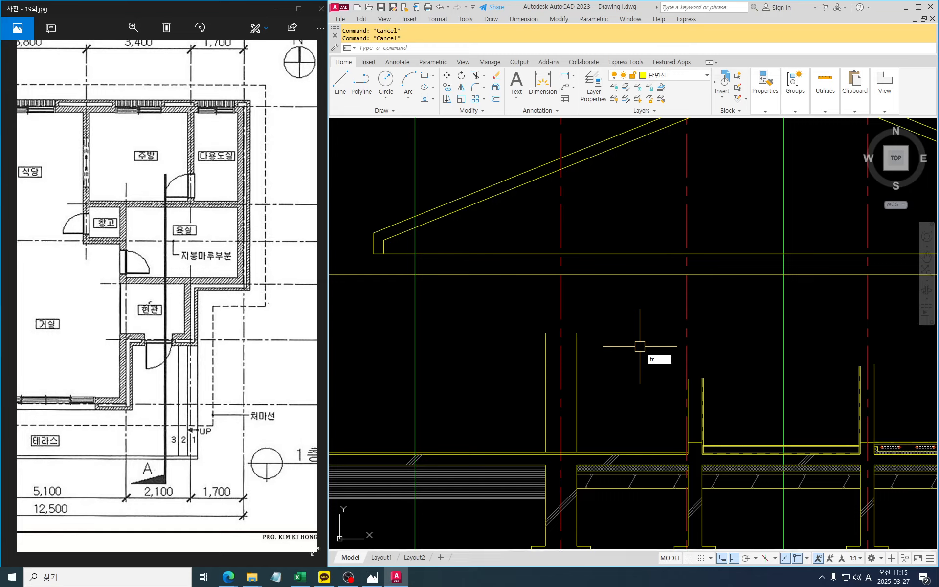
key("Return")
left_click(561, 297)
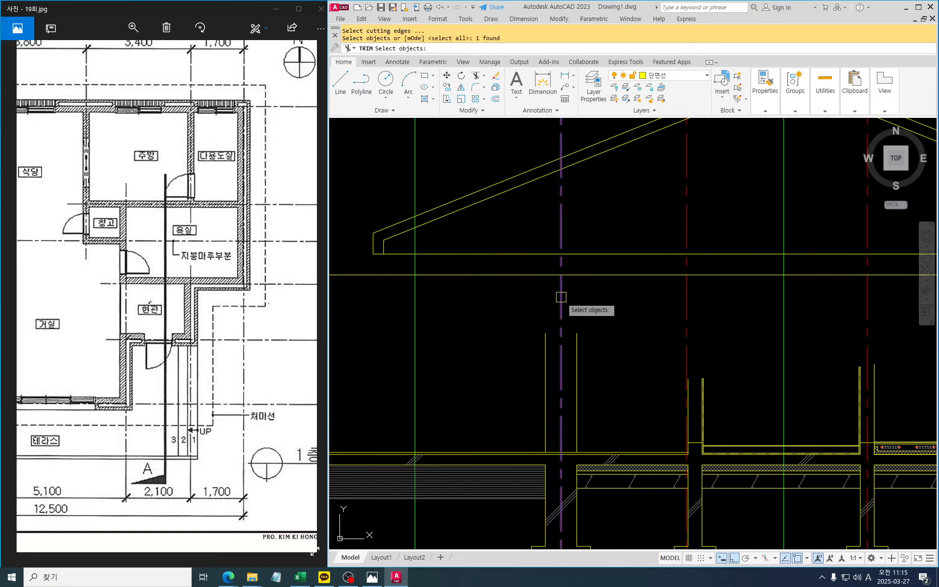
key("Return")
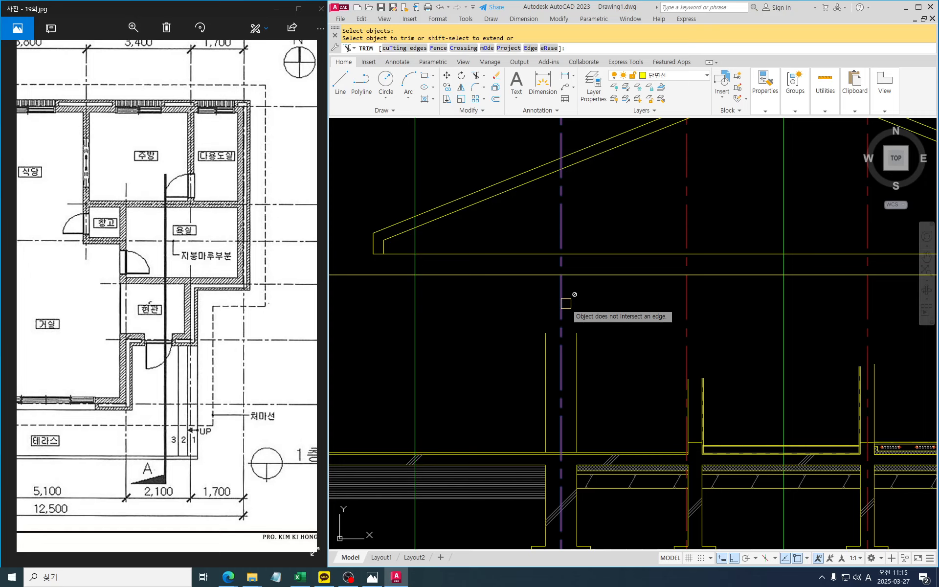
left_click(521, 275)
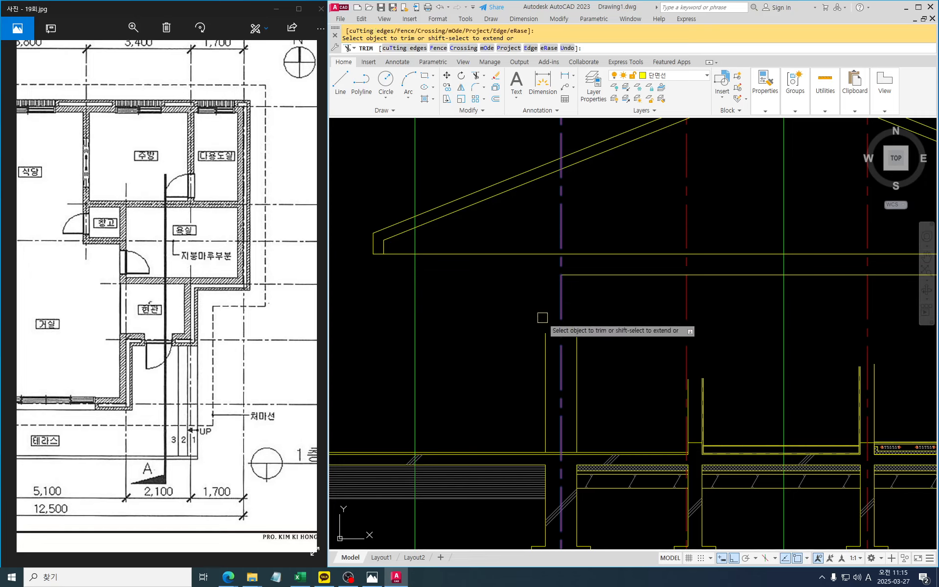
left_click(620, 251)
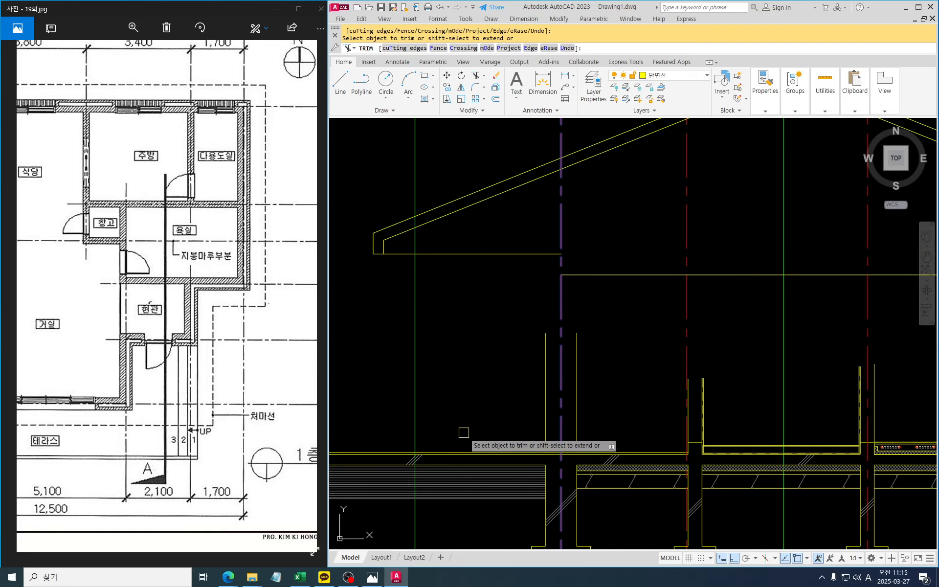
key("Escape")
key("Escape")
left_click(445, 376)
left_click(458, 377)
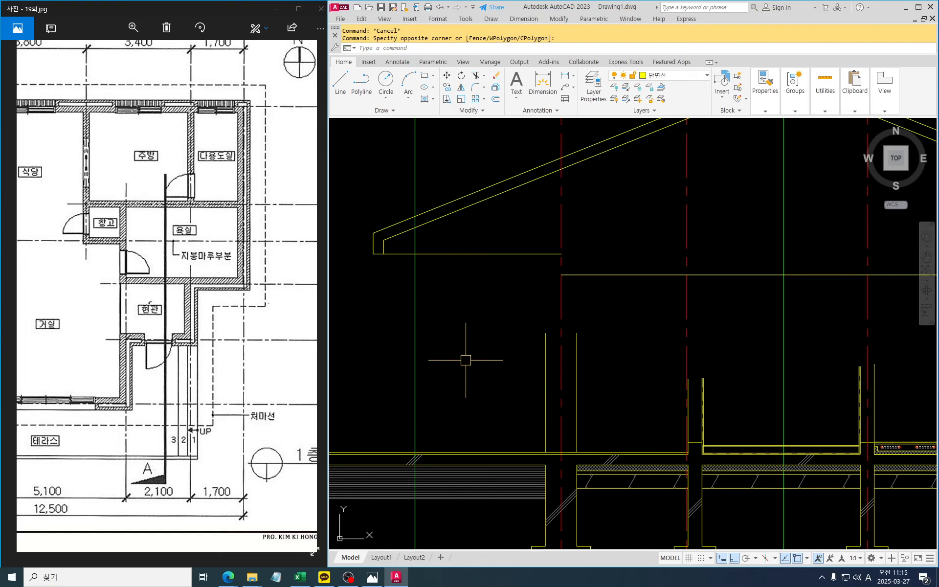
Open the Save As dialog for the drawing.
scroll(466, 361, "down", 1)
middle_click_drag(485, 392, 449, 371)
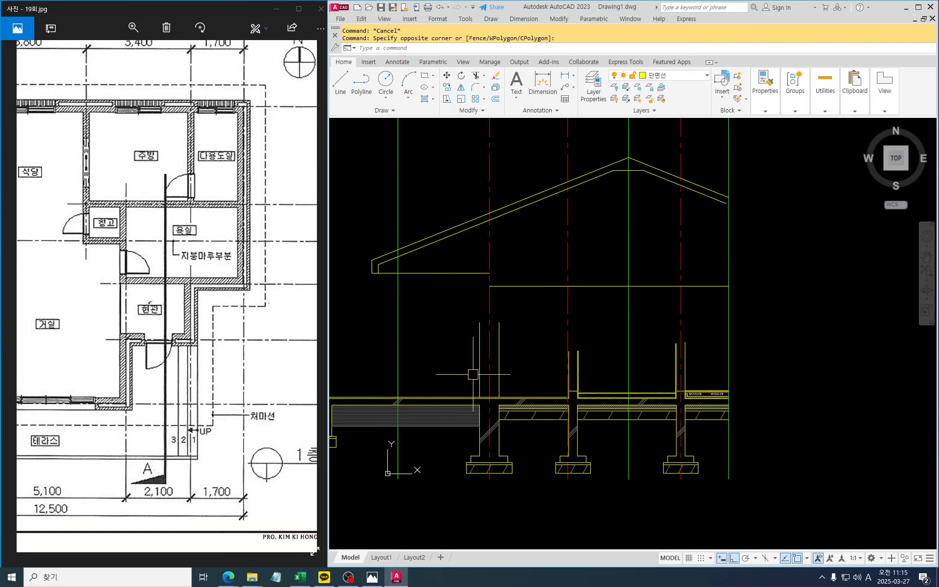
key("Escape")
key("Escape")
mouse_move(532, 371)
middle_mouse_down()
mouse_move(551, 384)
mouse_move(544, 398)
mouse_move(573, 403)
mouse_move(600, 392)
middle_mouse_up()
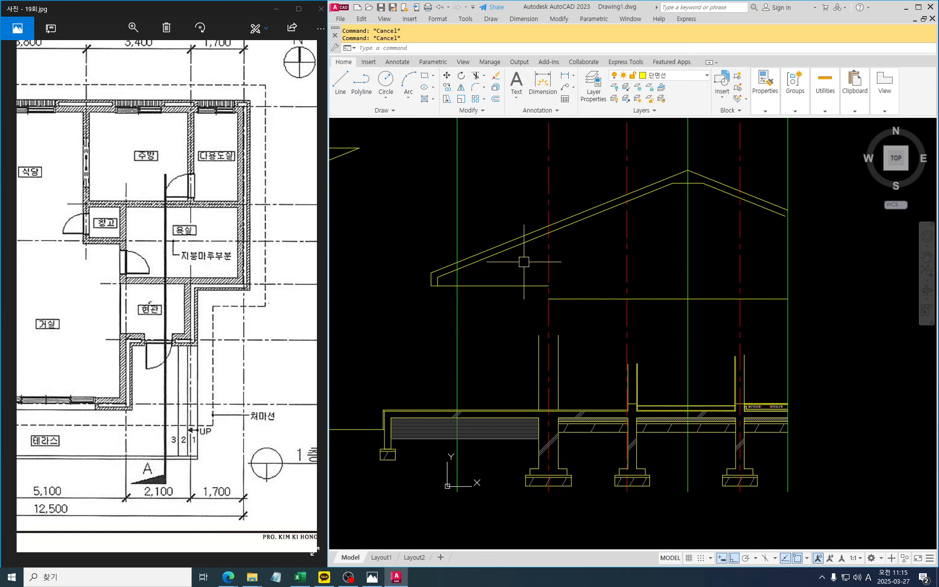
left_click(395, 11)
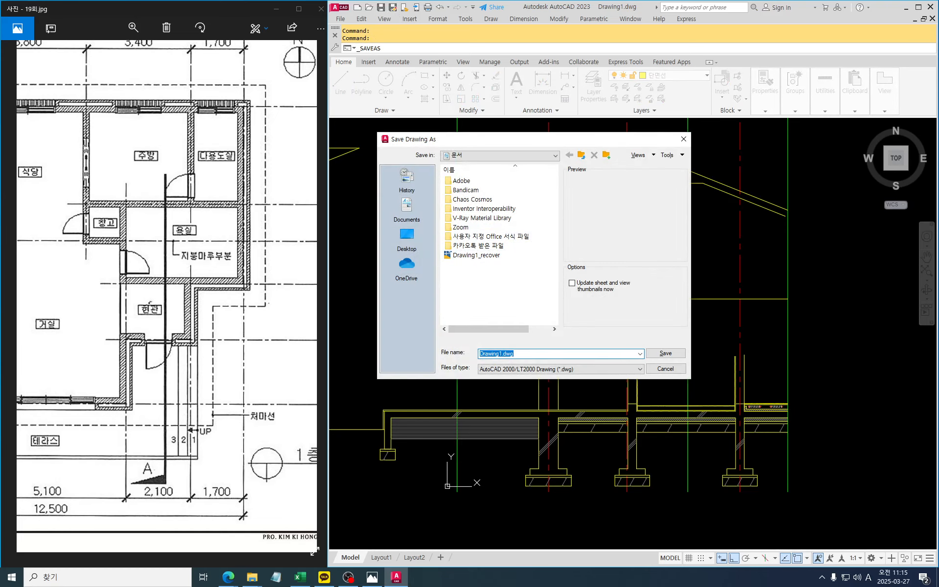